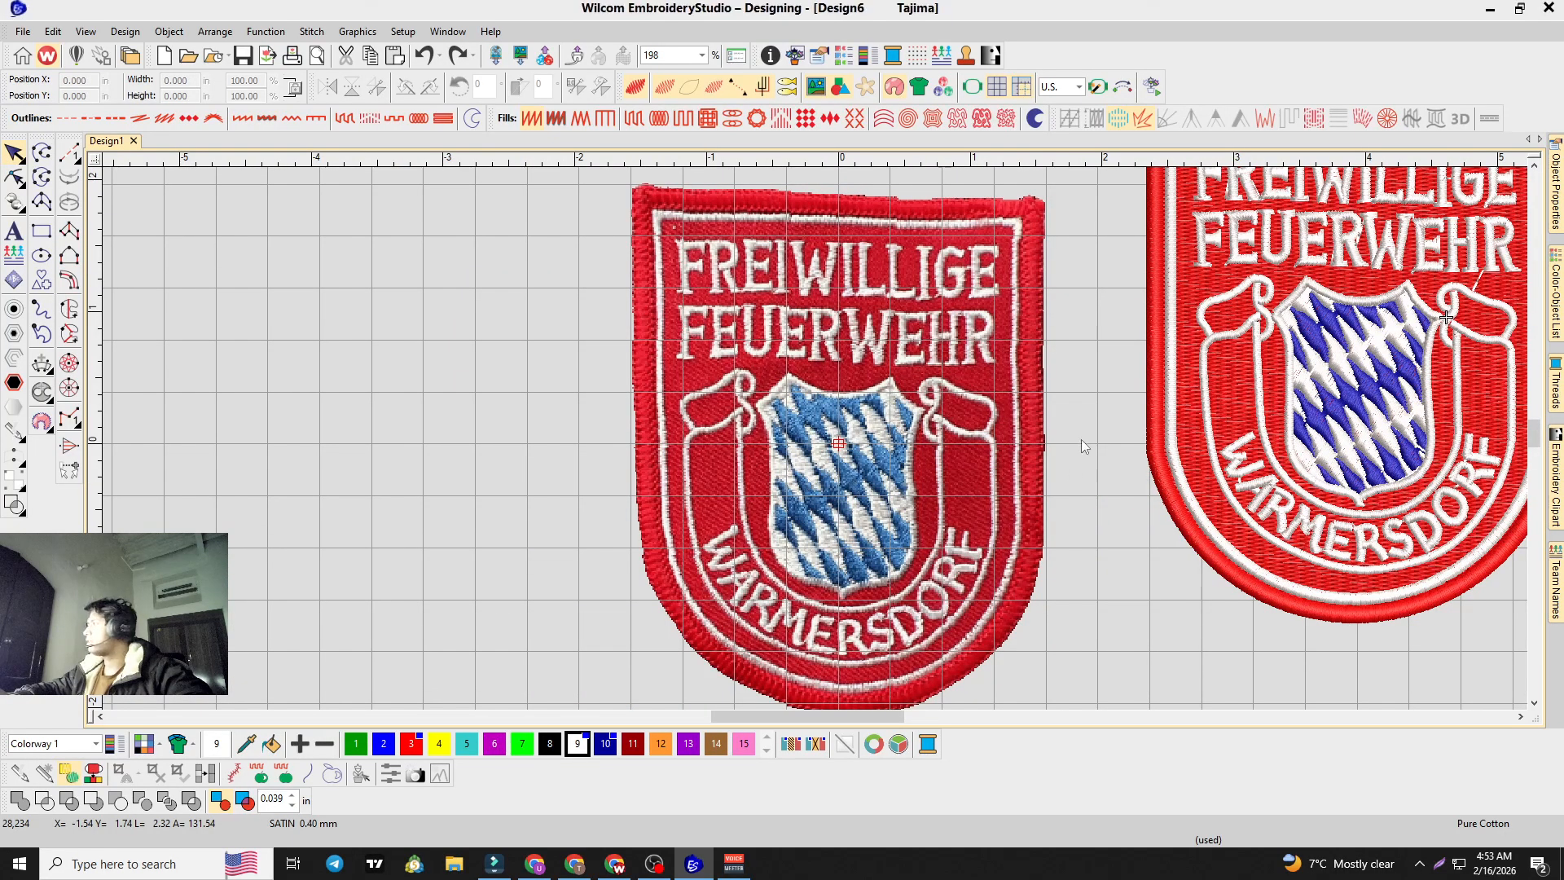
Step: Compare the badge photo with its digitized version, viewing the finished design both with and without its stitches
scroll(1082, 438, down, 2)
scroll(815, 440, up, 1)
scroll(815, 439, down, 1)
scroll(815, 440, up, 1)
scroll(814, 439, up, 1)
scroll(817, 439, down, 1)
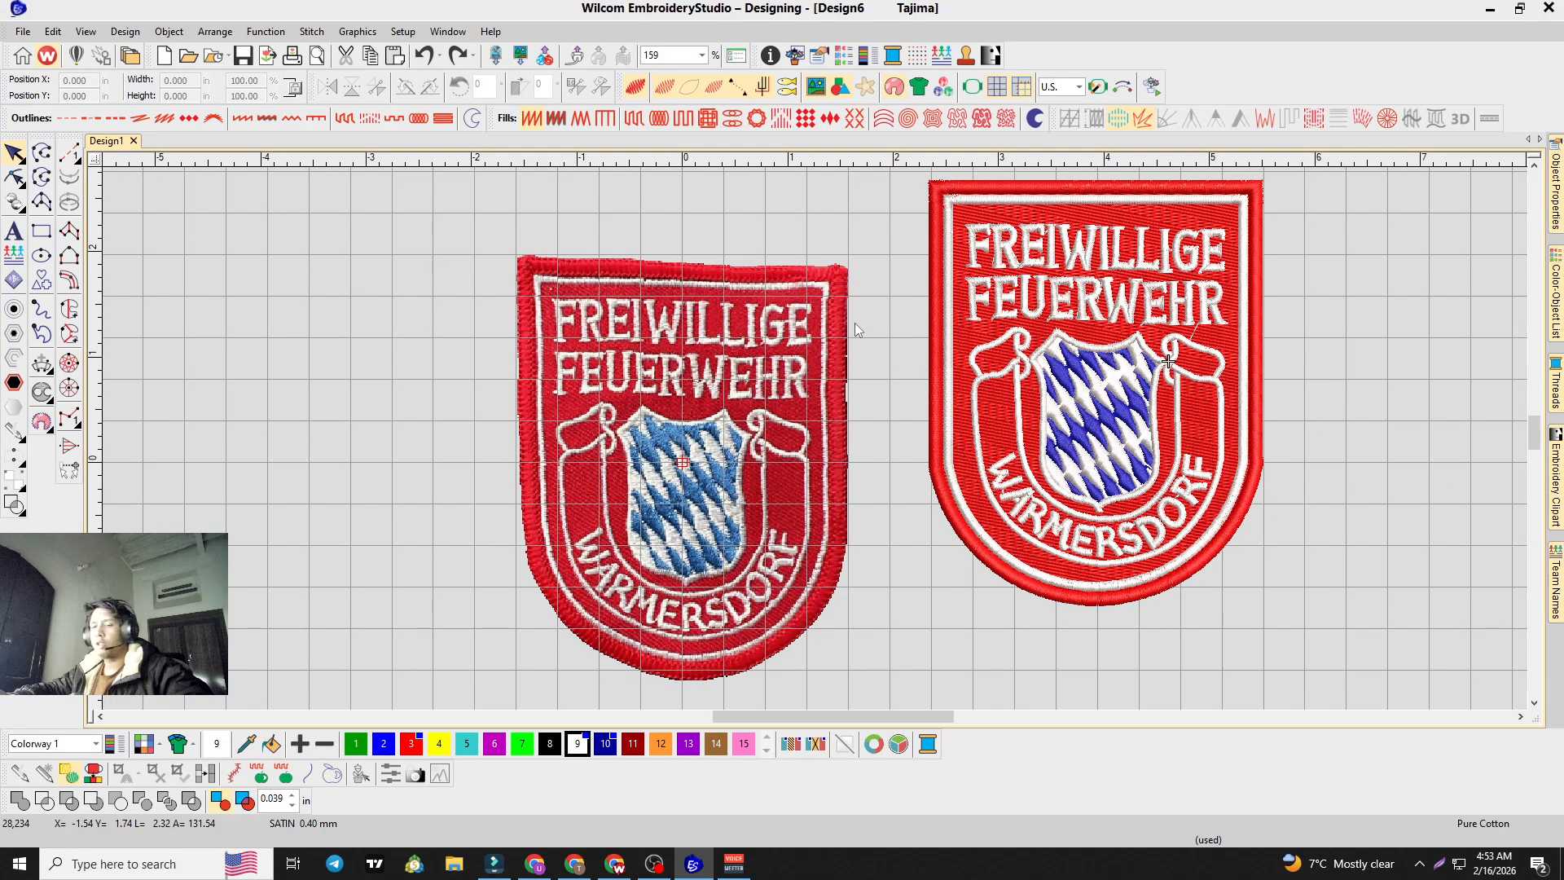
key(d)
key(c)
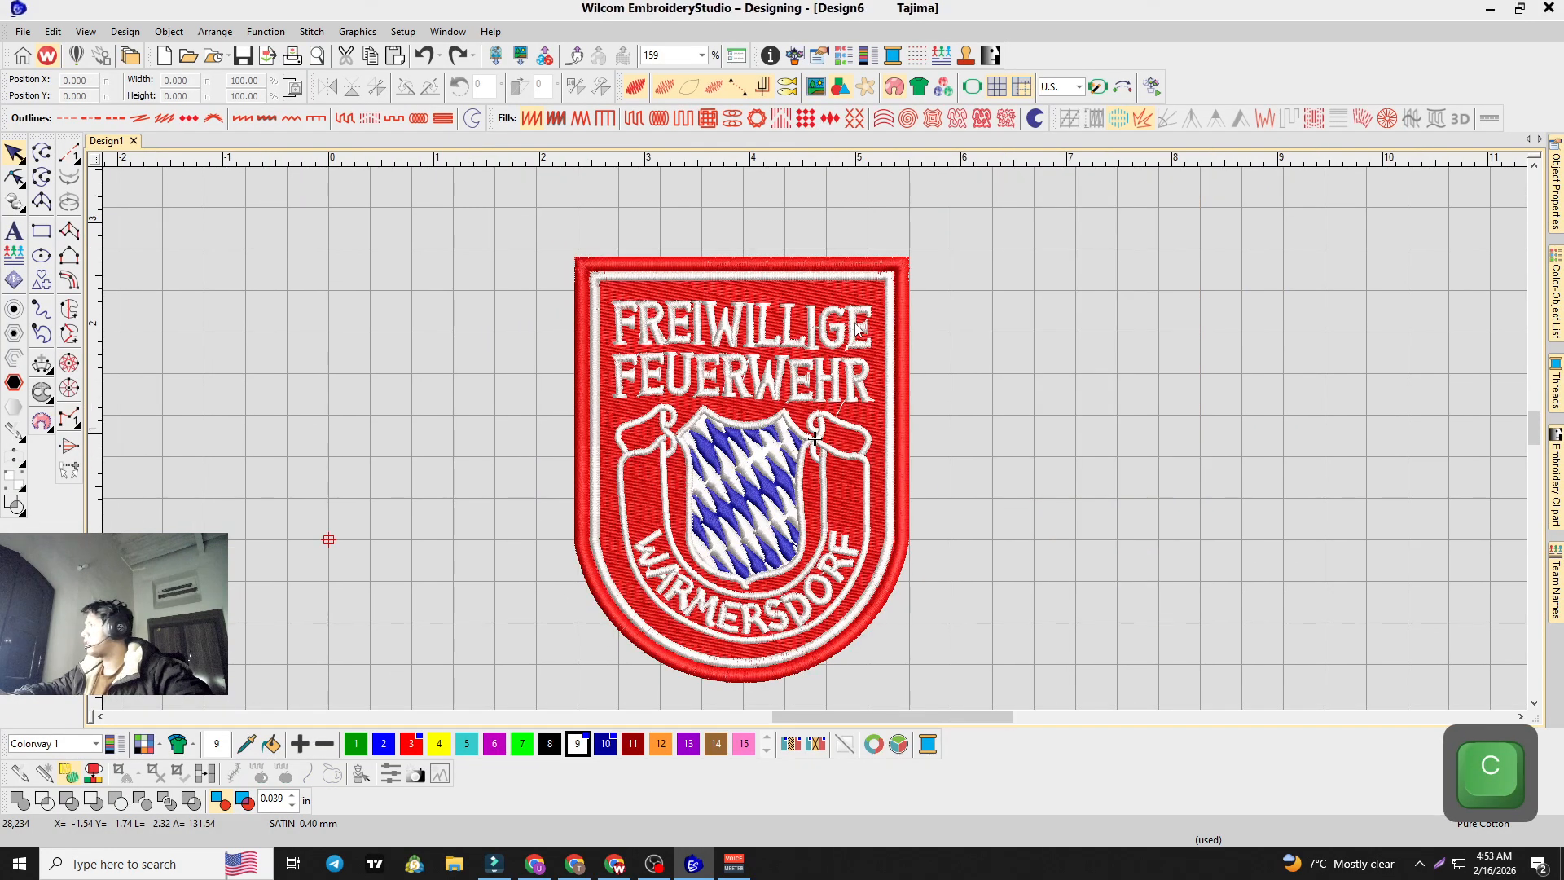
key(s)
key(d)
scroll(888, 438, down, 2)
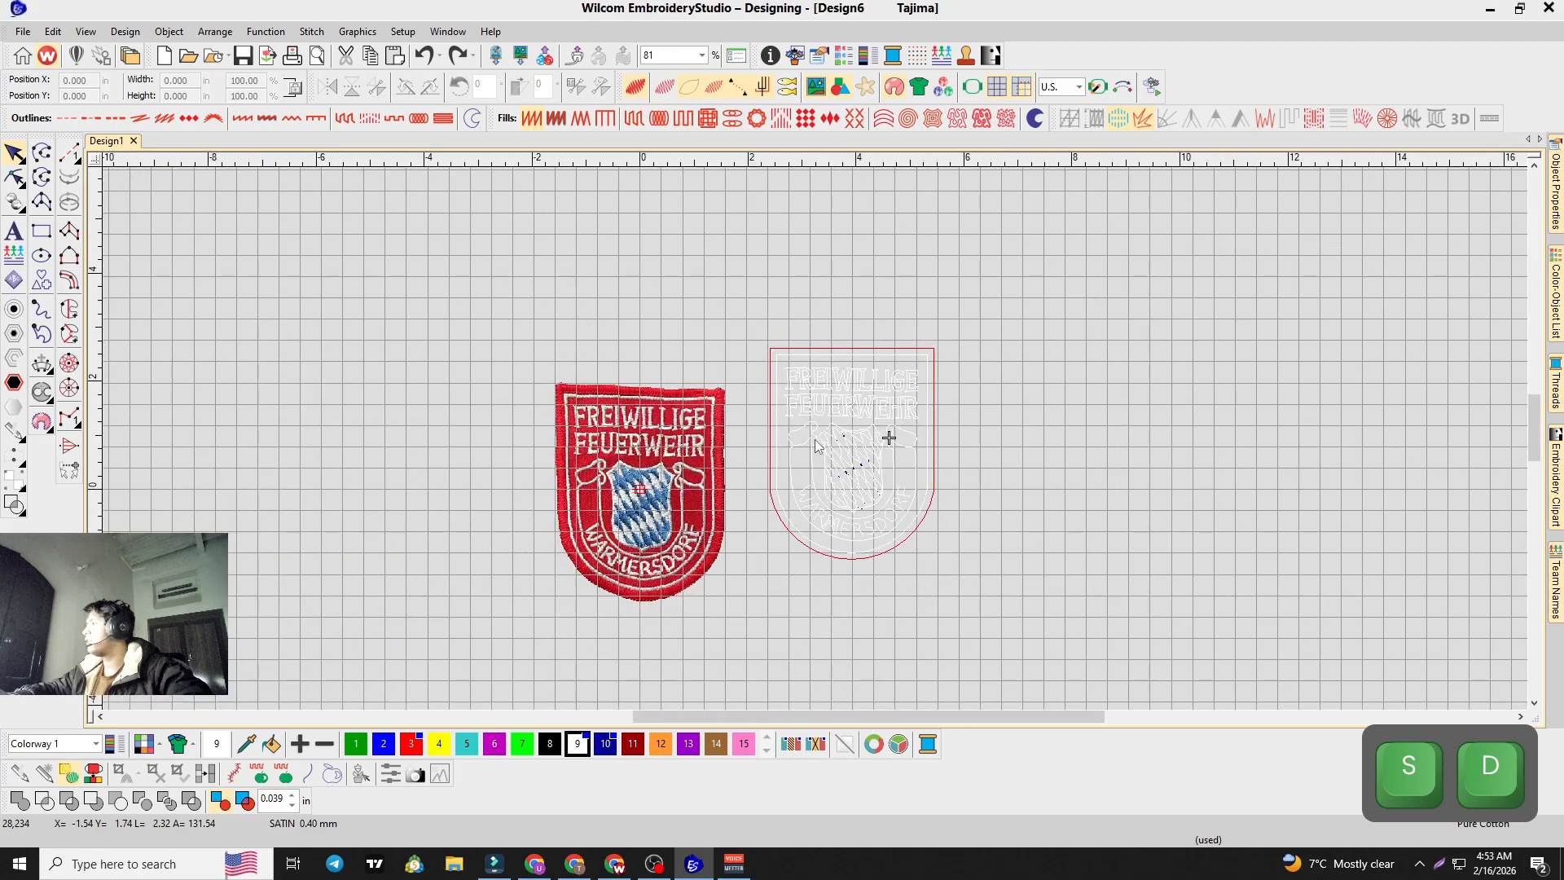
key(s)
scroll(813, 448, up, 2)
scroll(816, 446, down, 2)
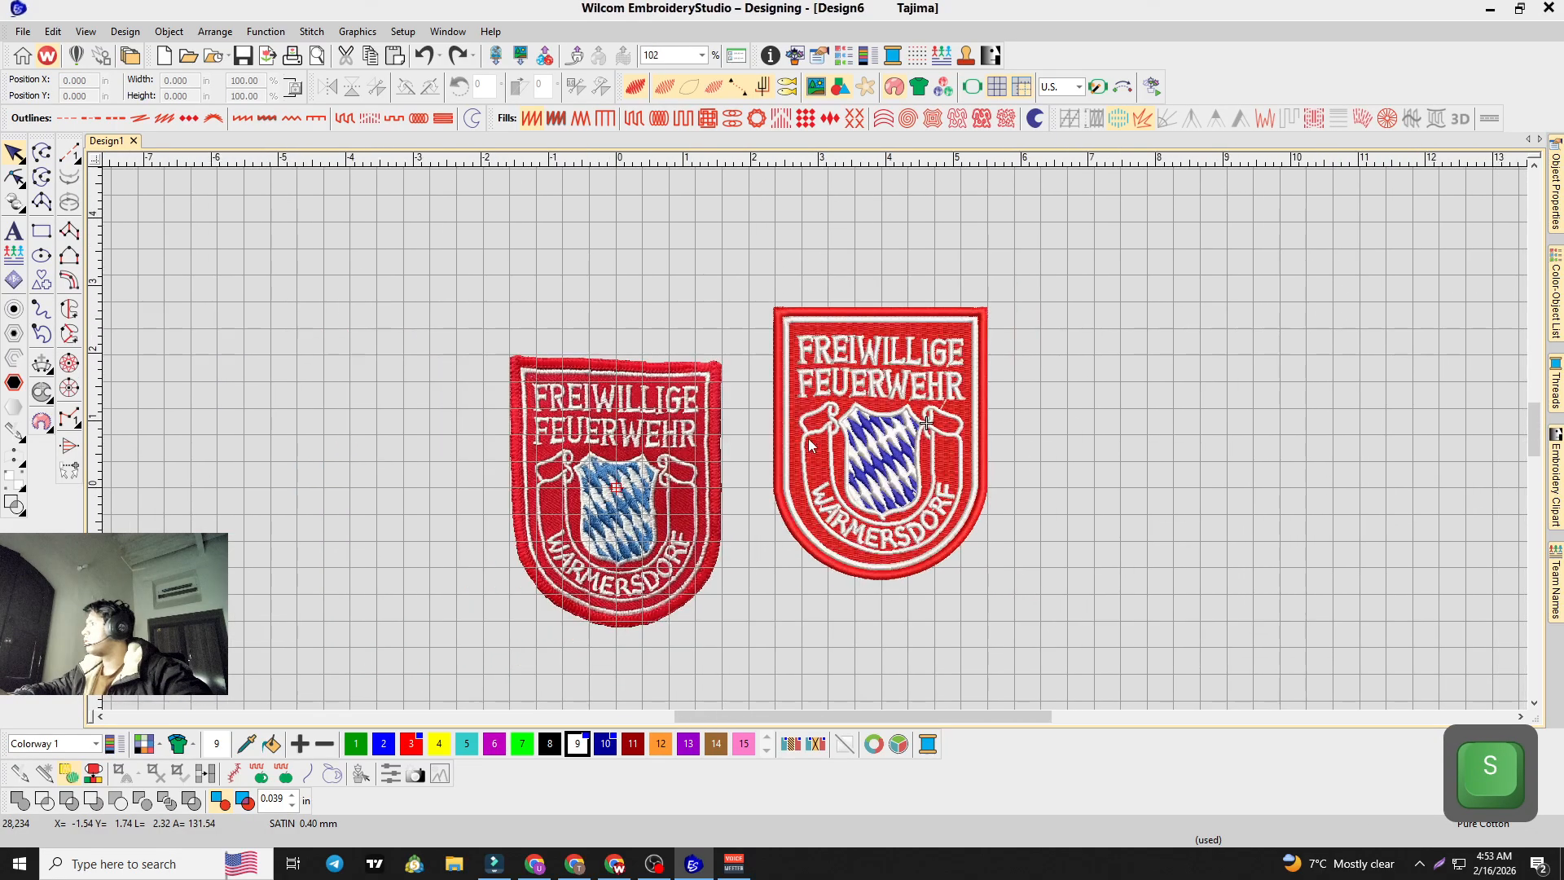
scroll(815, 447, up, 2)
scroll(817, 446, down, 2)
scroll(819, 444, up, 2)
scroll(817, 444, up, 1)
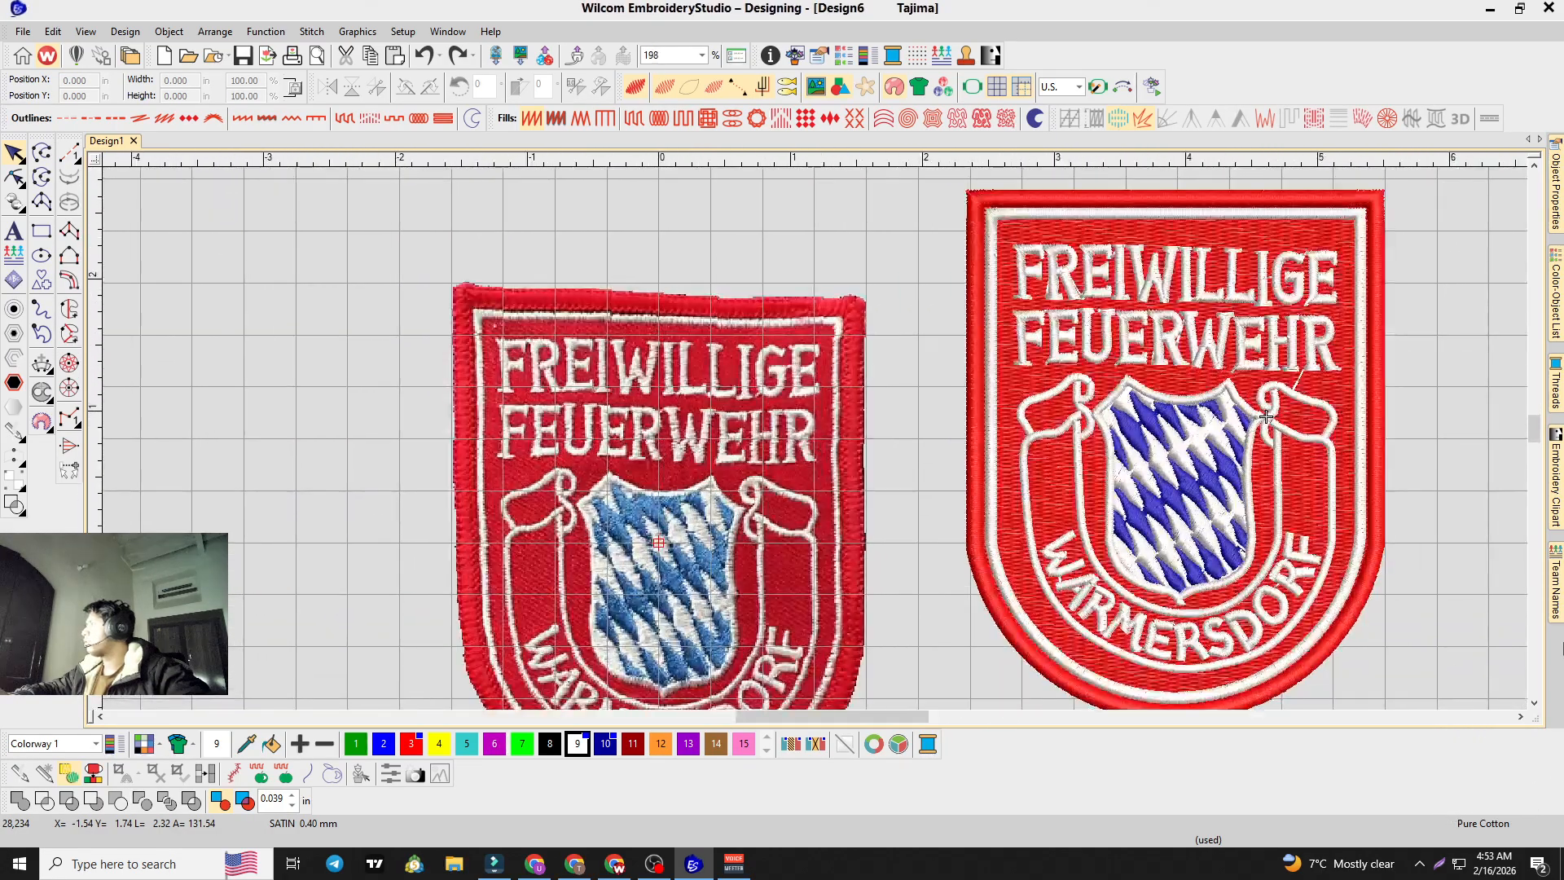
scroll(1266, 417, down, 1)
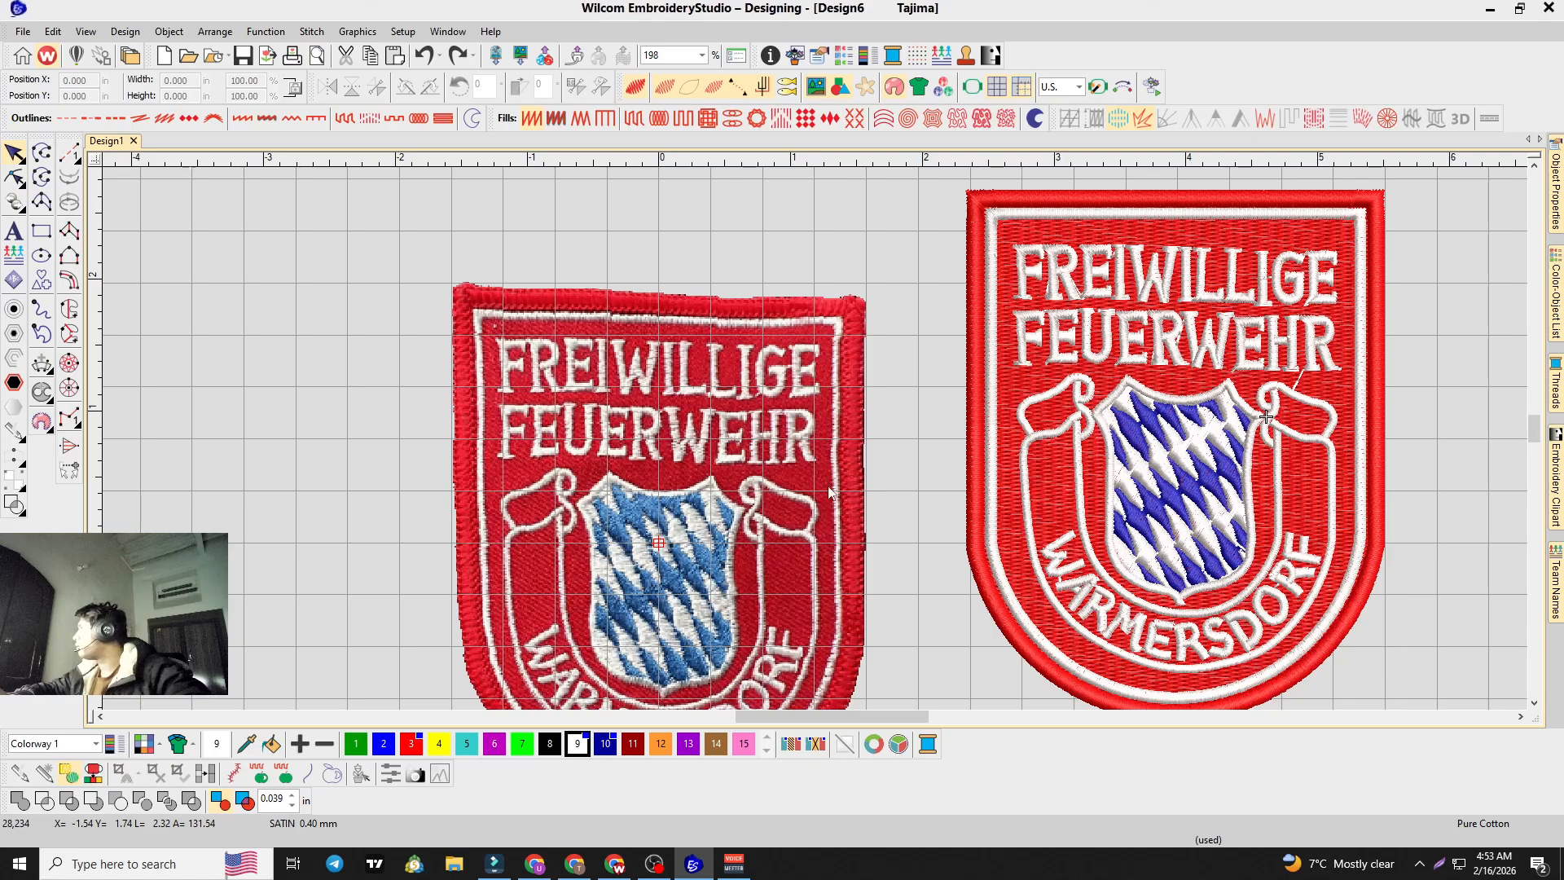
scroll(1222, 407, up, 1)
scroll(1190, 389, down, 2)
scroll(774, 315, up, 2)
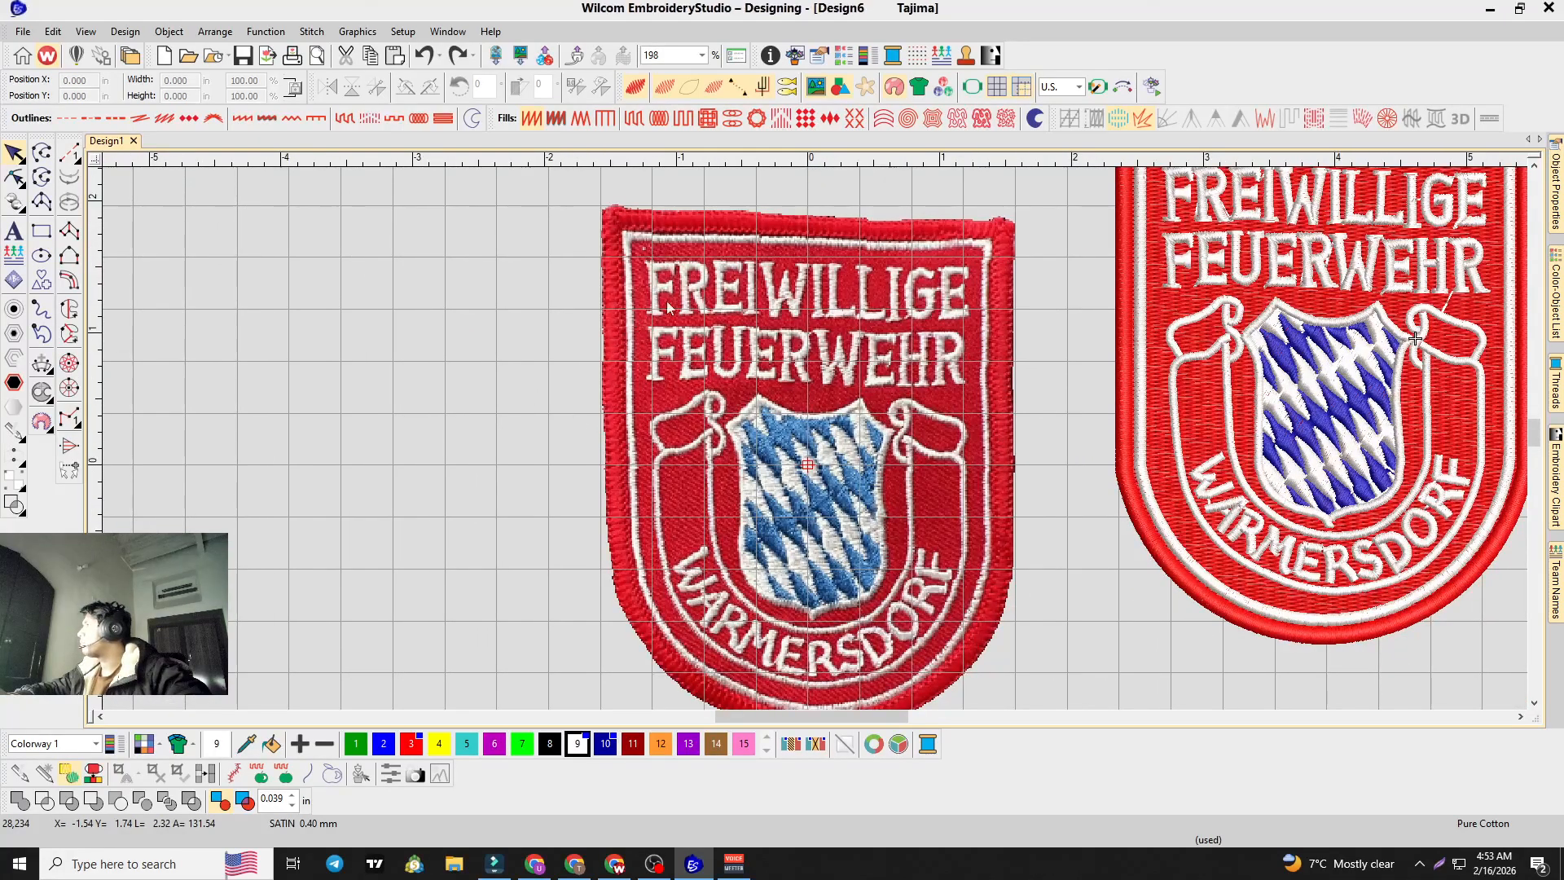
scroll(821, 502, down, 1)
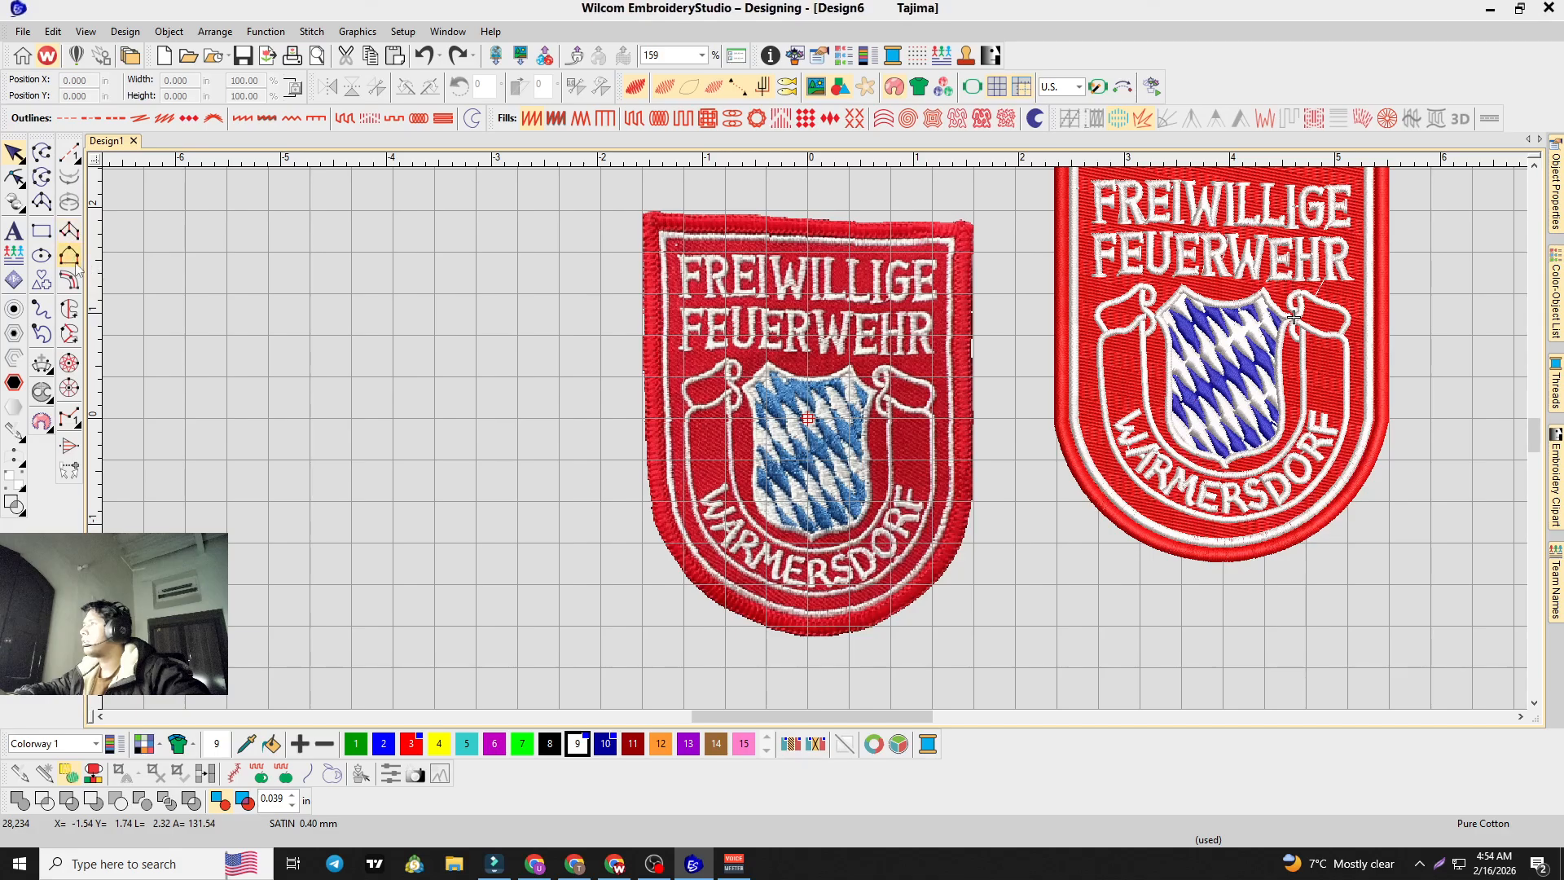
Step: Digitize a Complex Fill around the badge photo's outer edge, with a straight top, straight sides and a rounded bottom
click(70, 309)
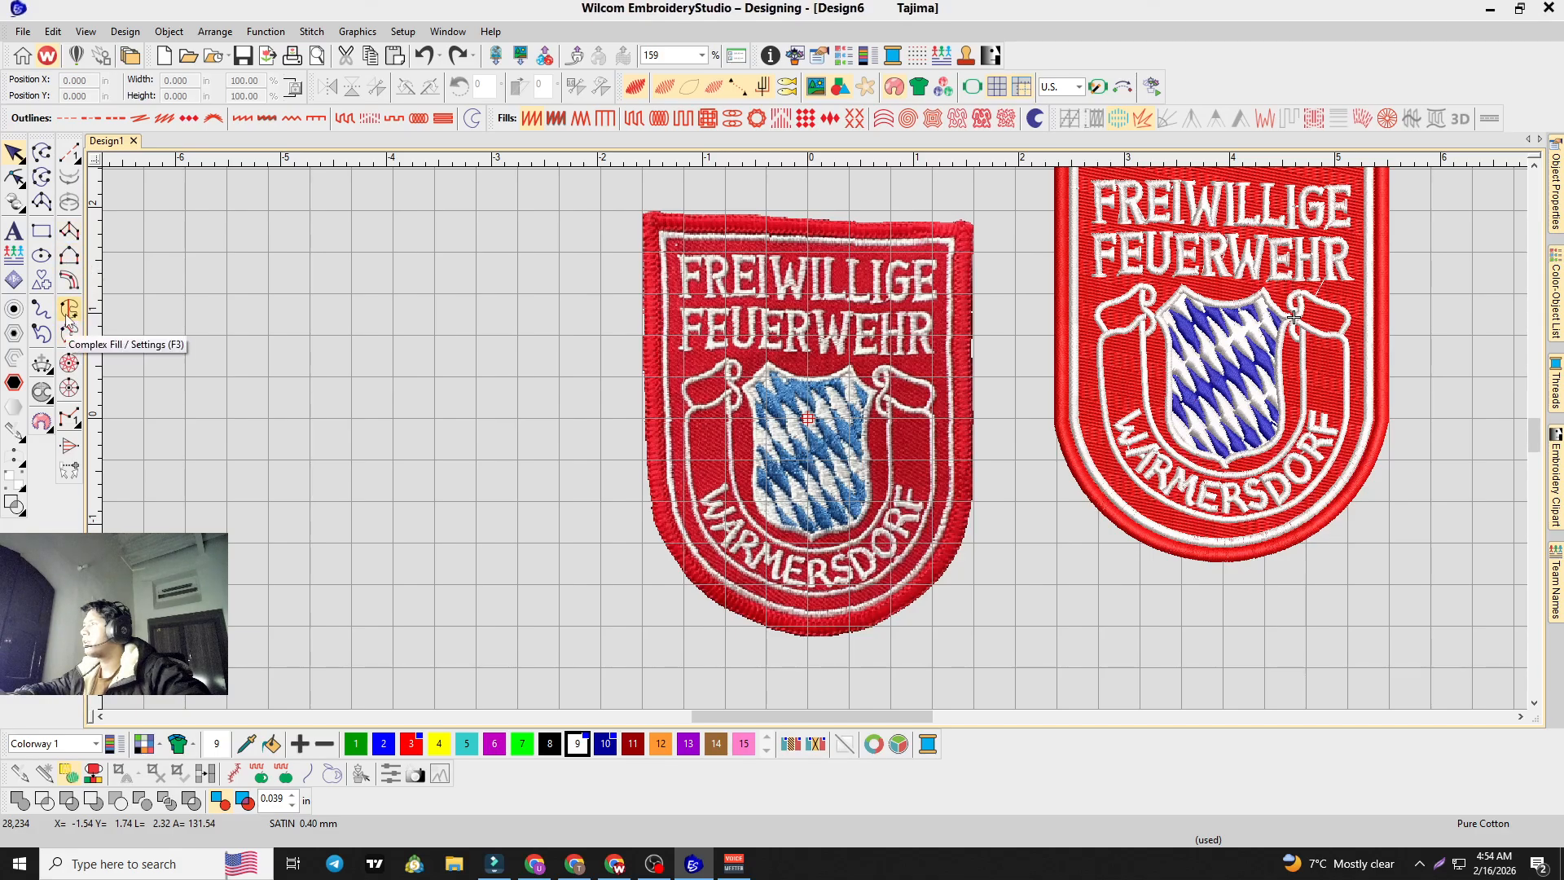
click(643, 213)
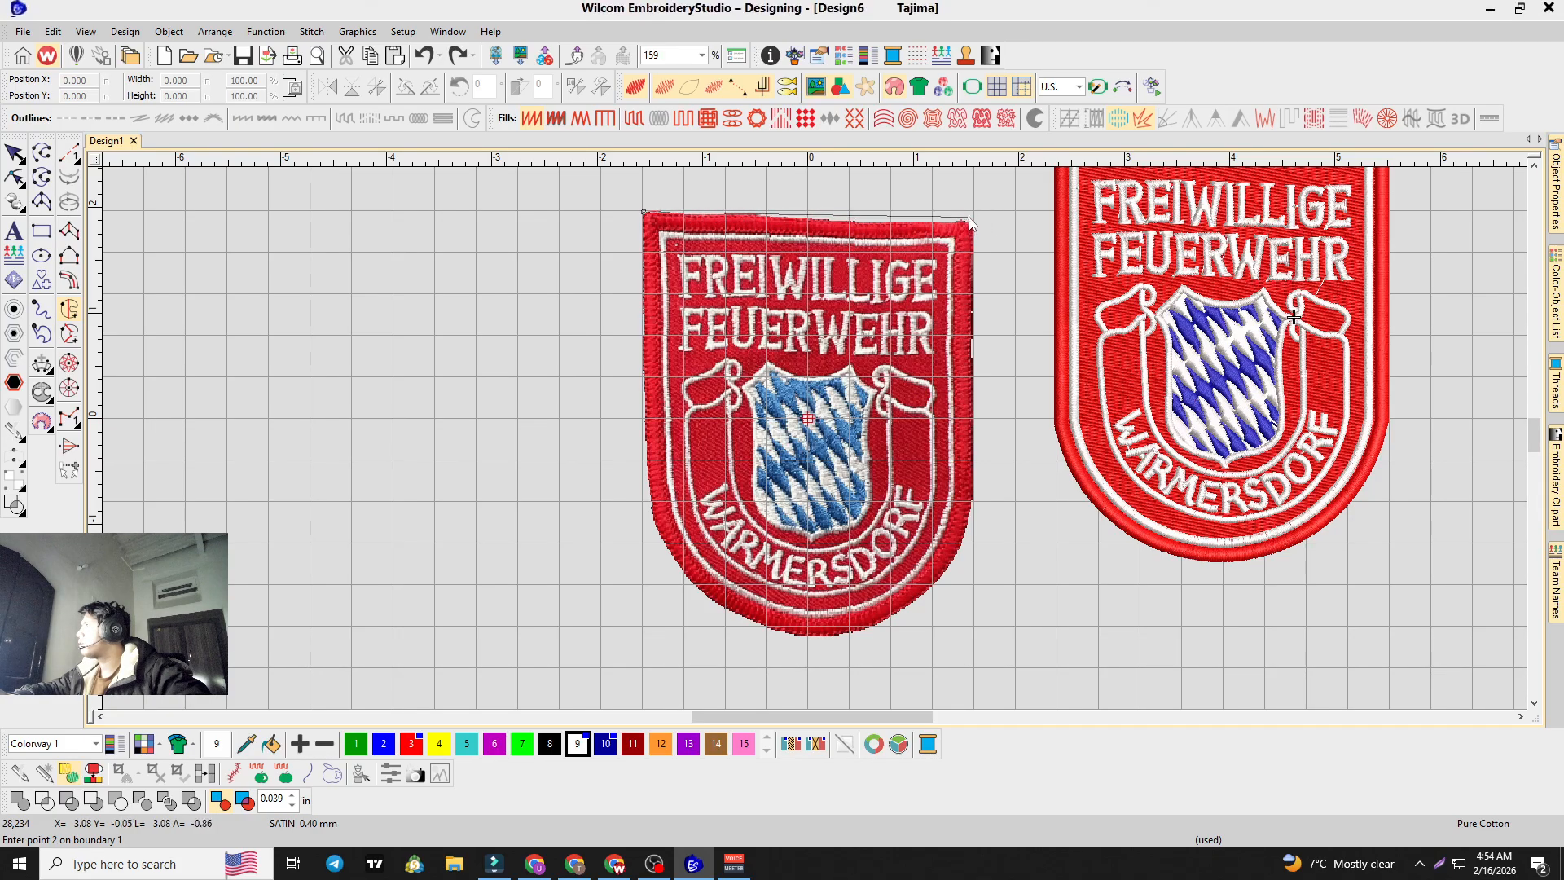
click(974, 212)
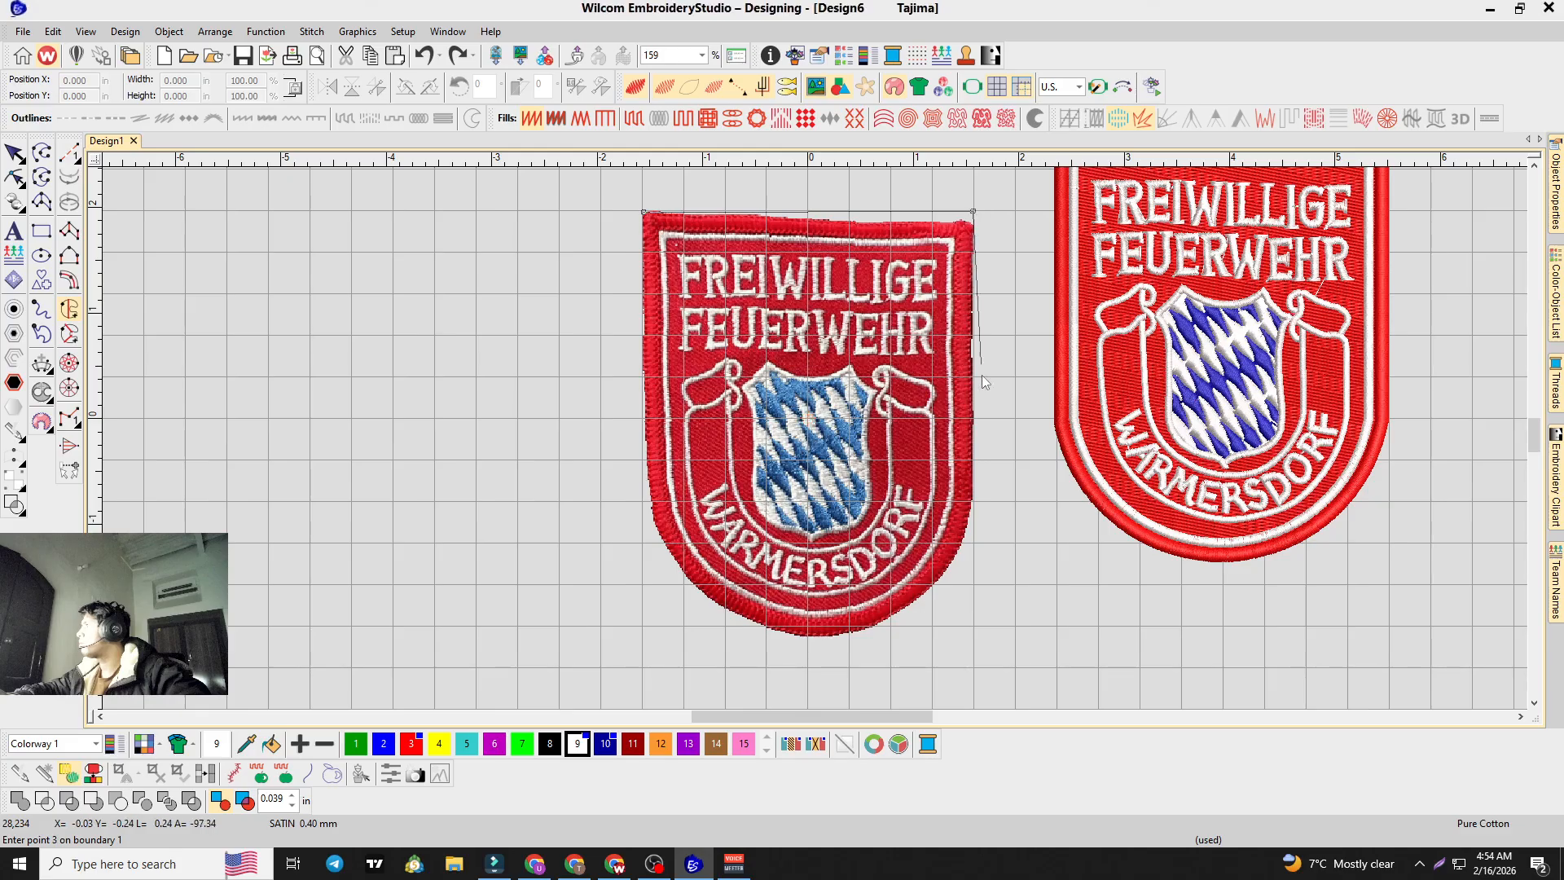
click(974, 497)
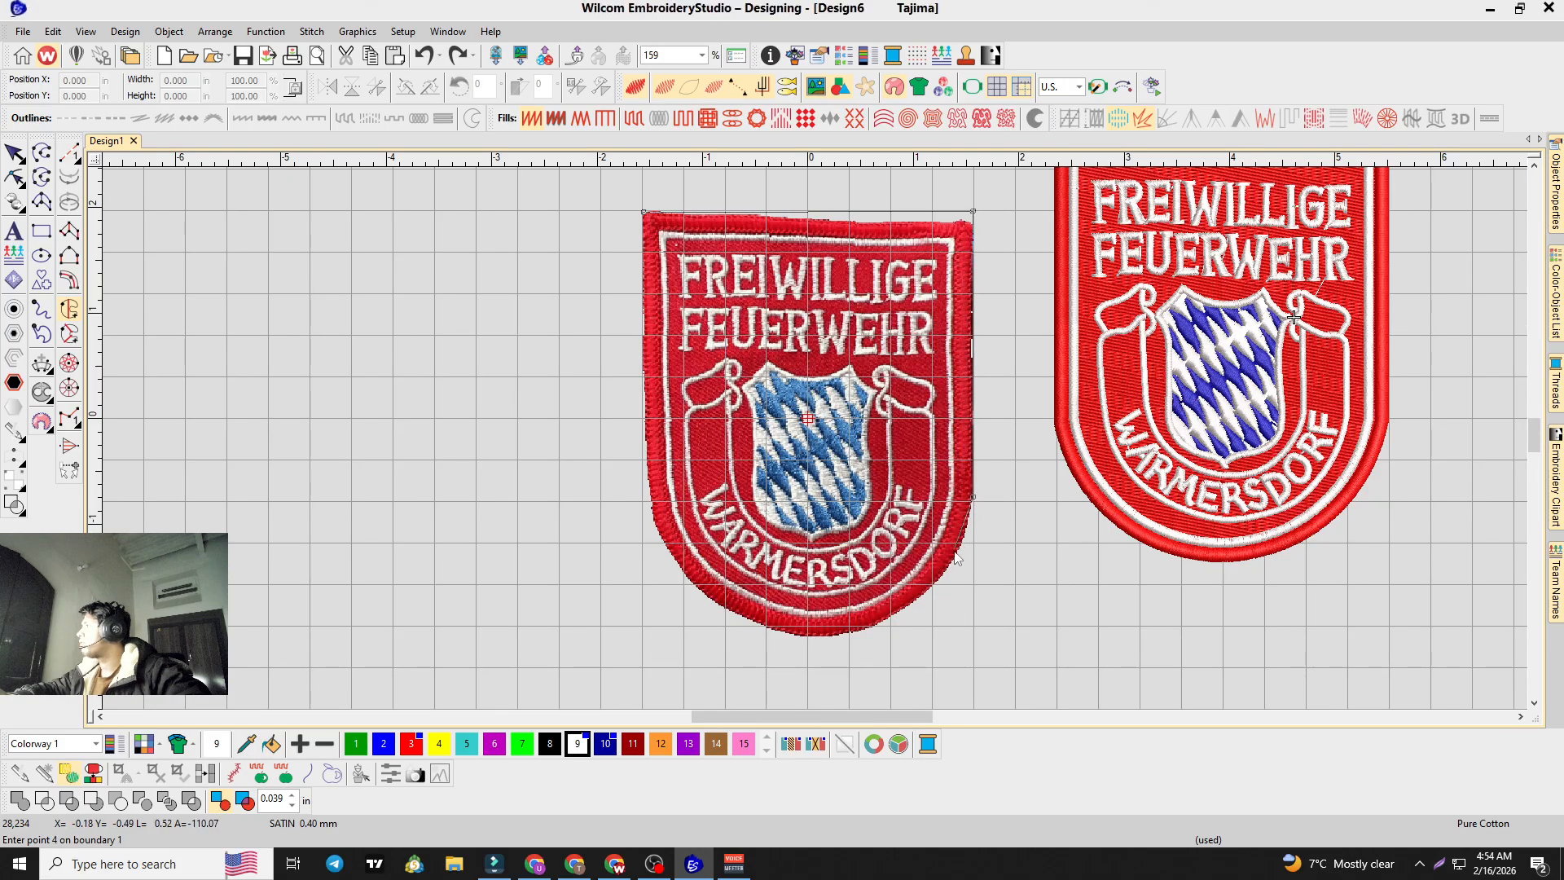
click(810, 637)
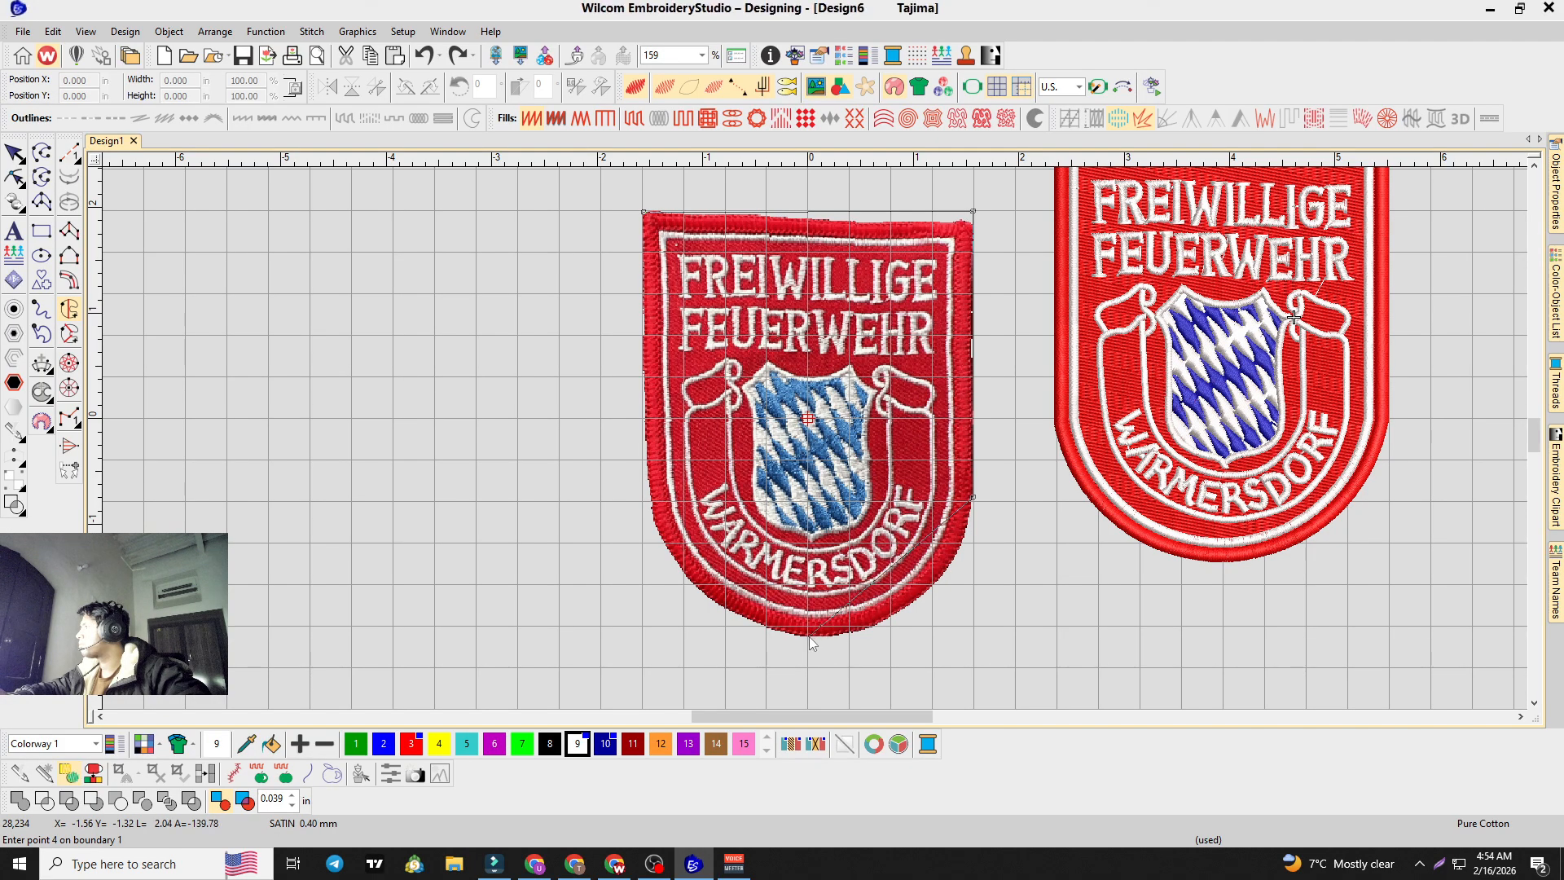
click(647, 497)
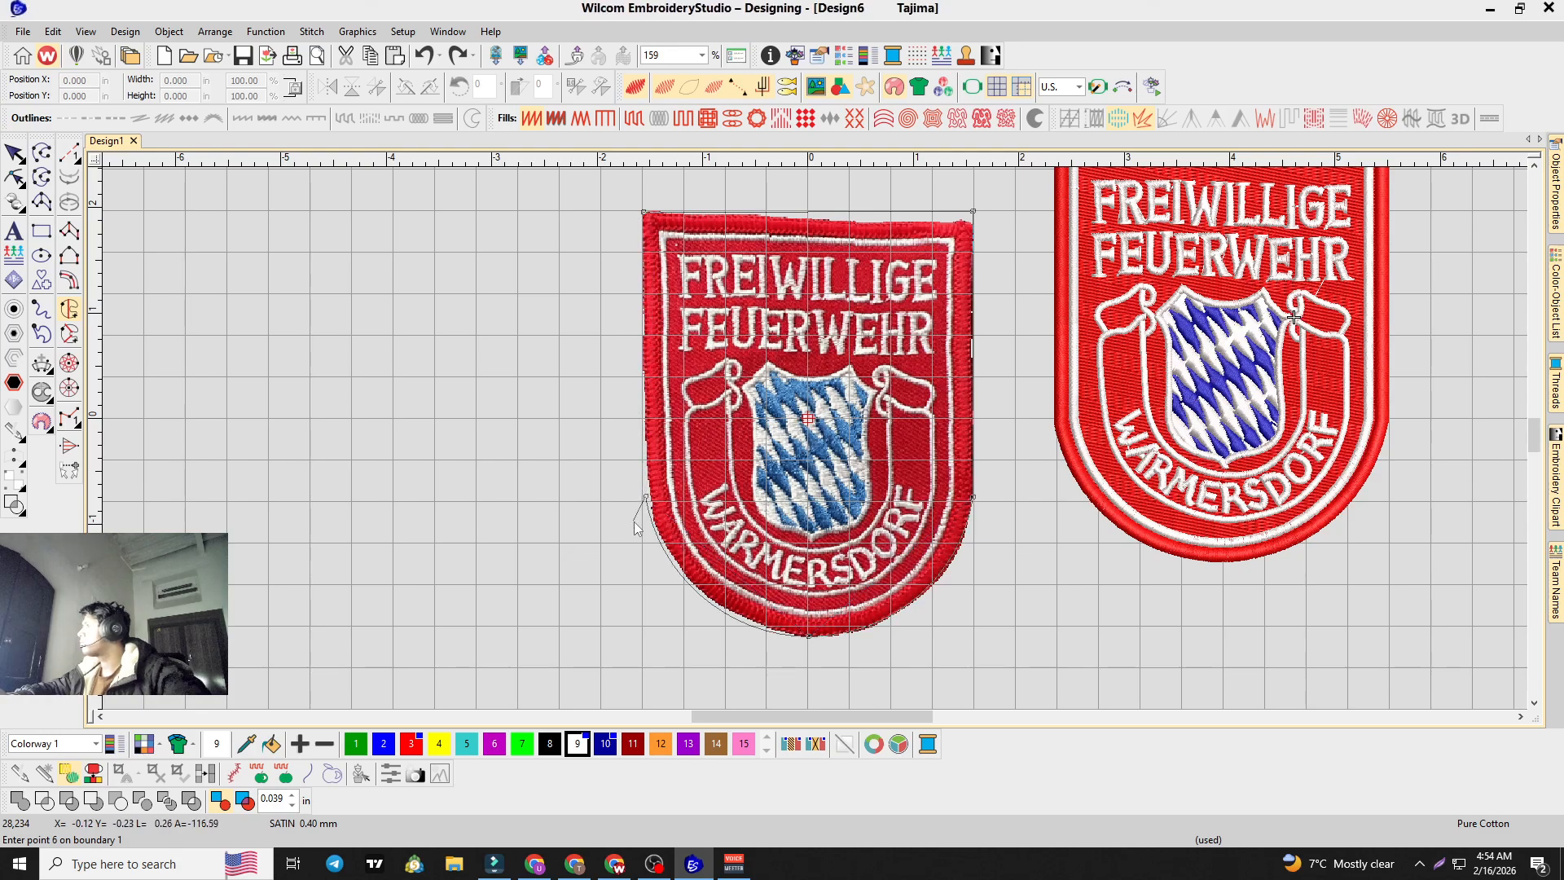
key(BackSpace)
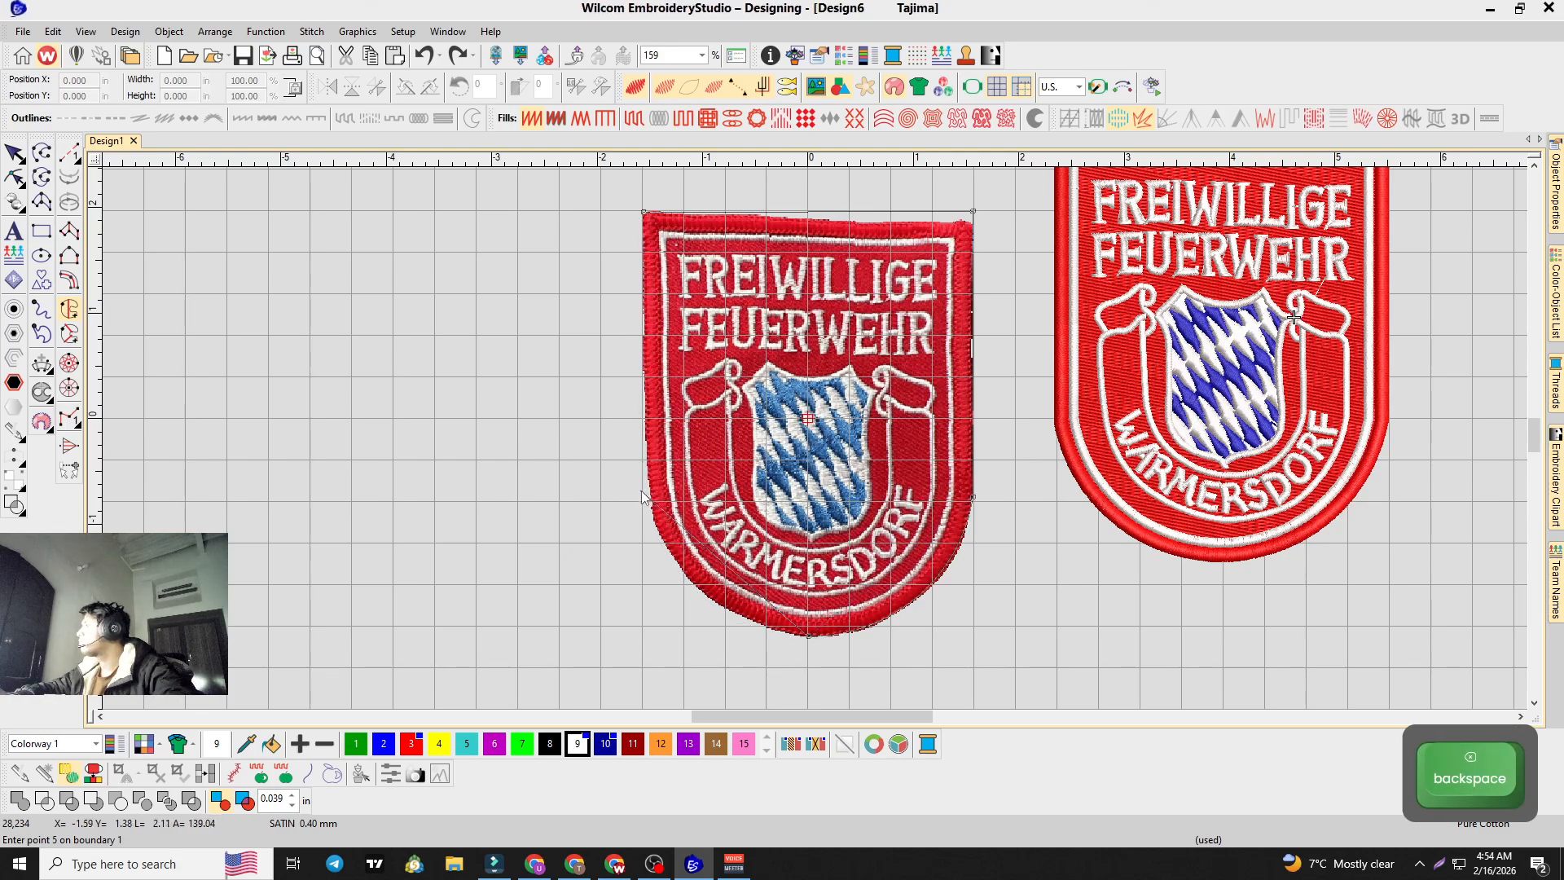
click(645, 490)
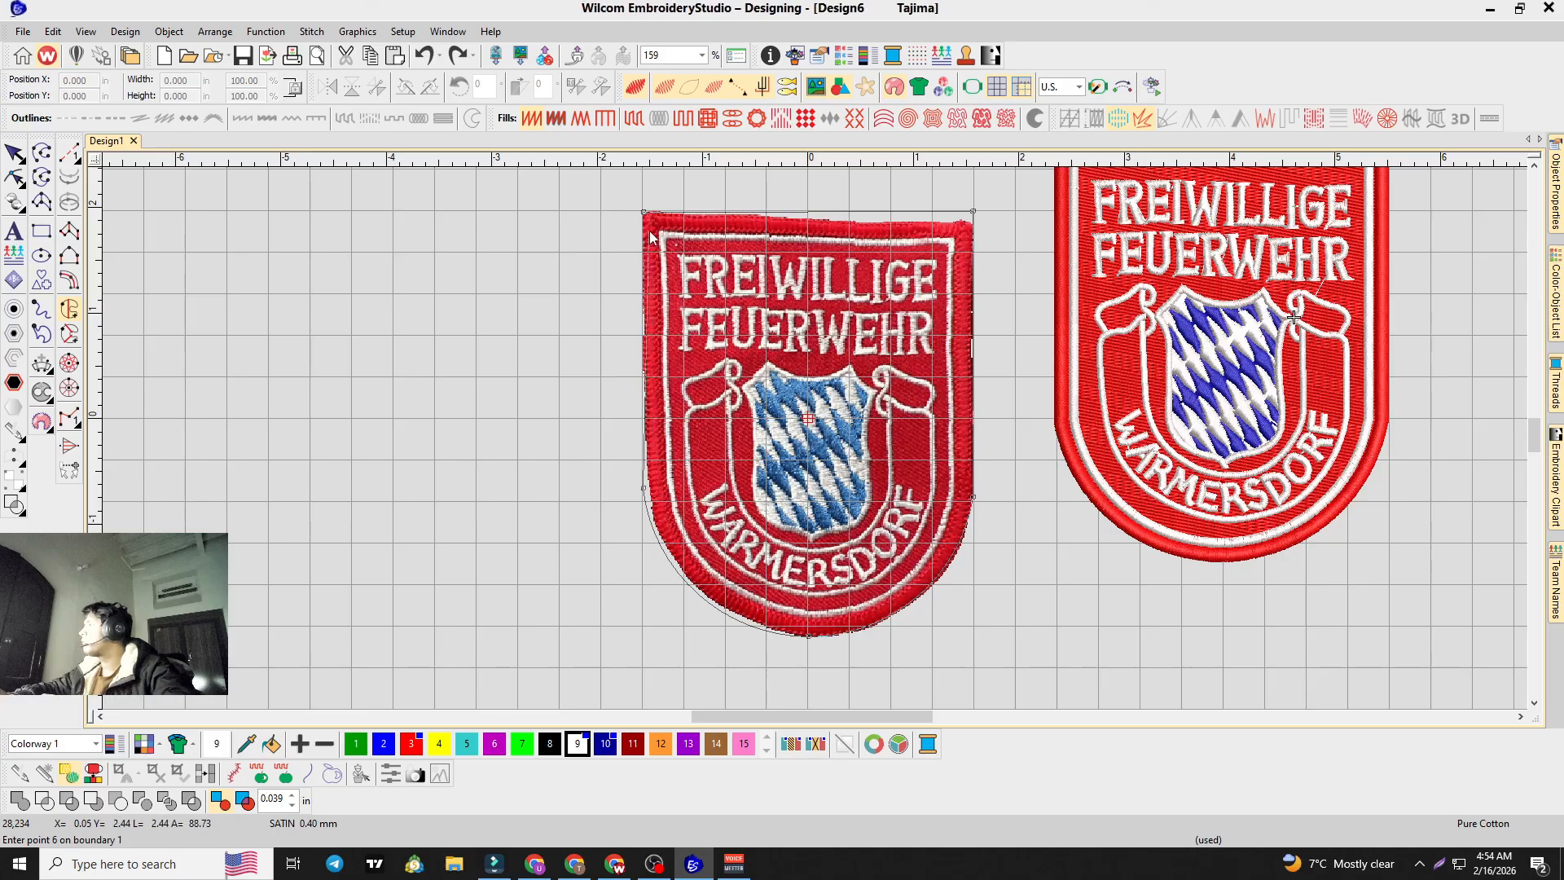
key(Return)
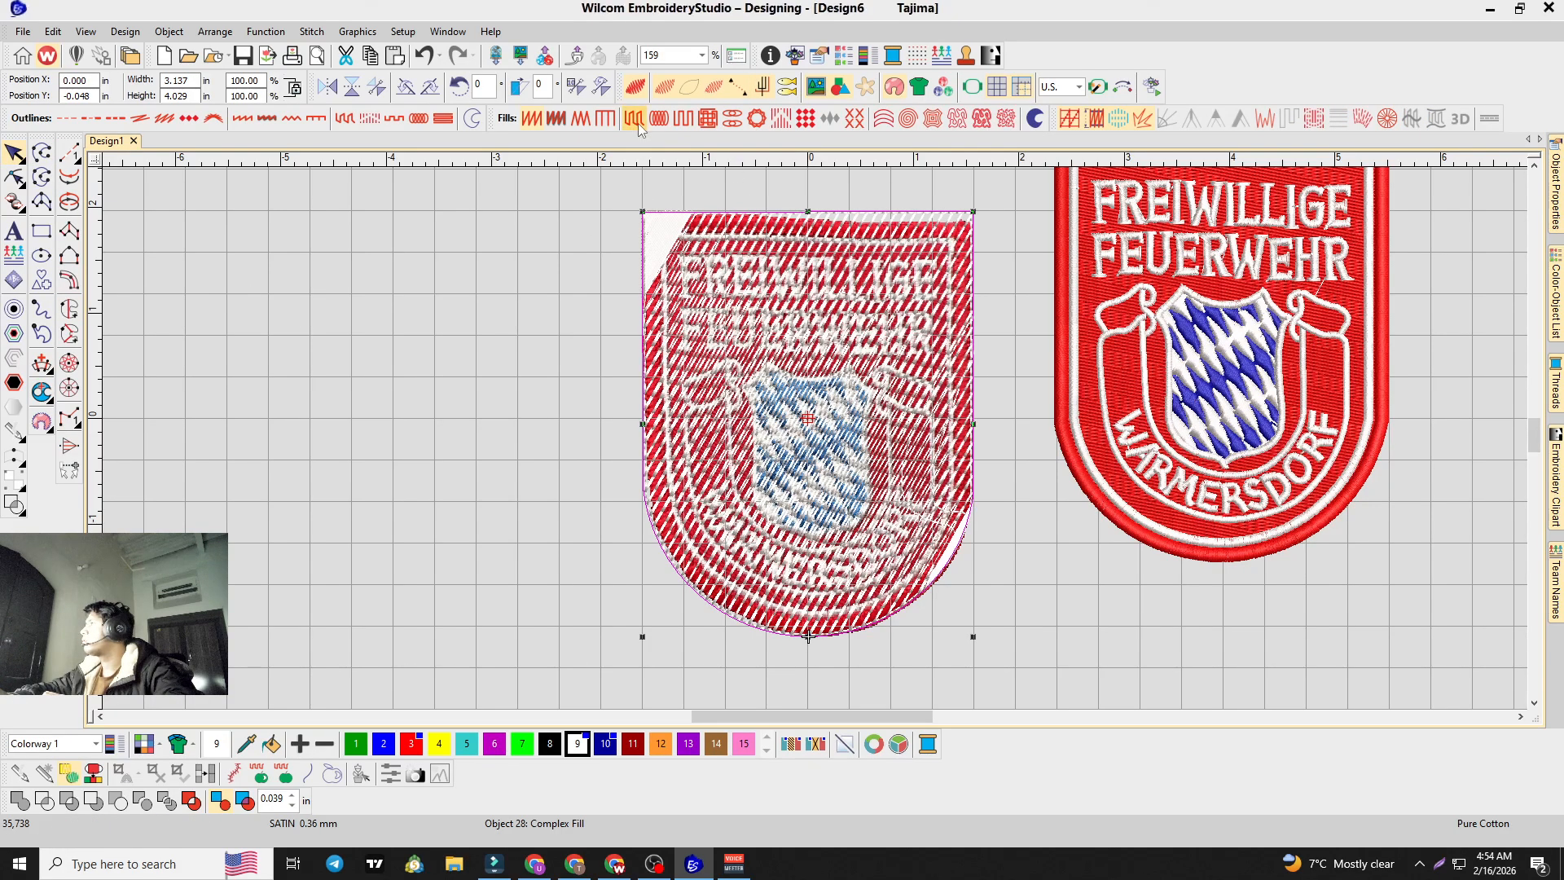
Step: Give the traced badge shape a tatami fill and delete the shape
key(Return)
drag(863, 438, 862, 444)
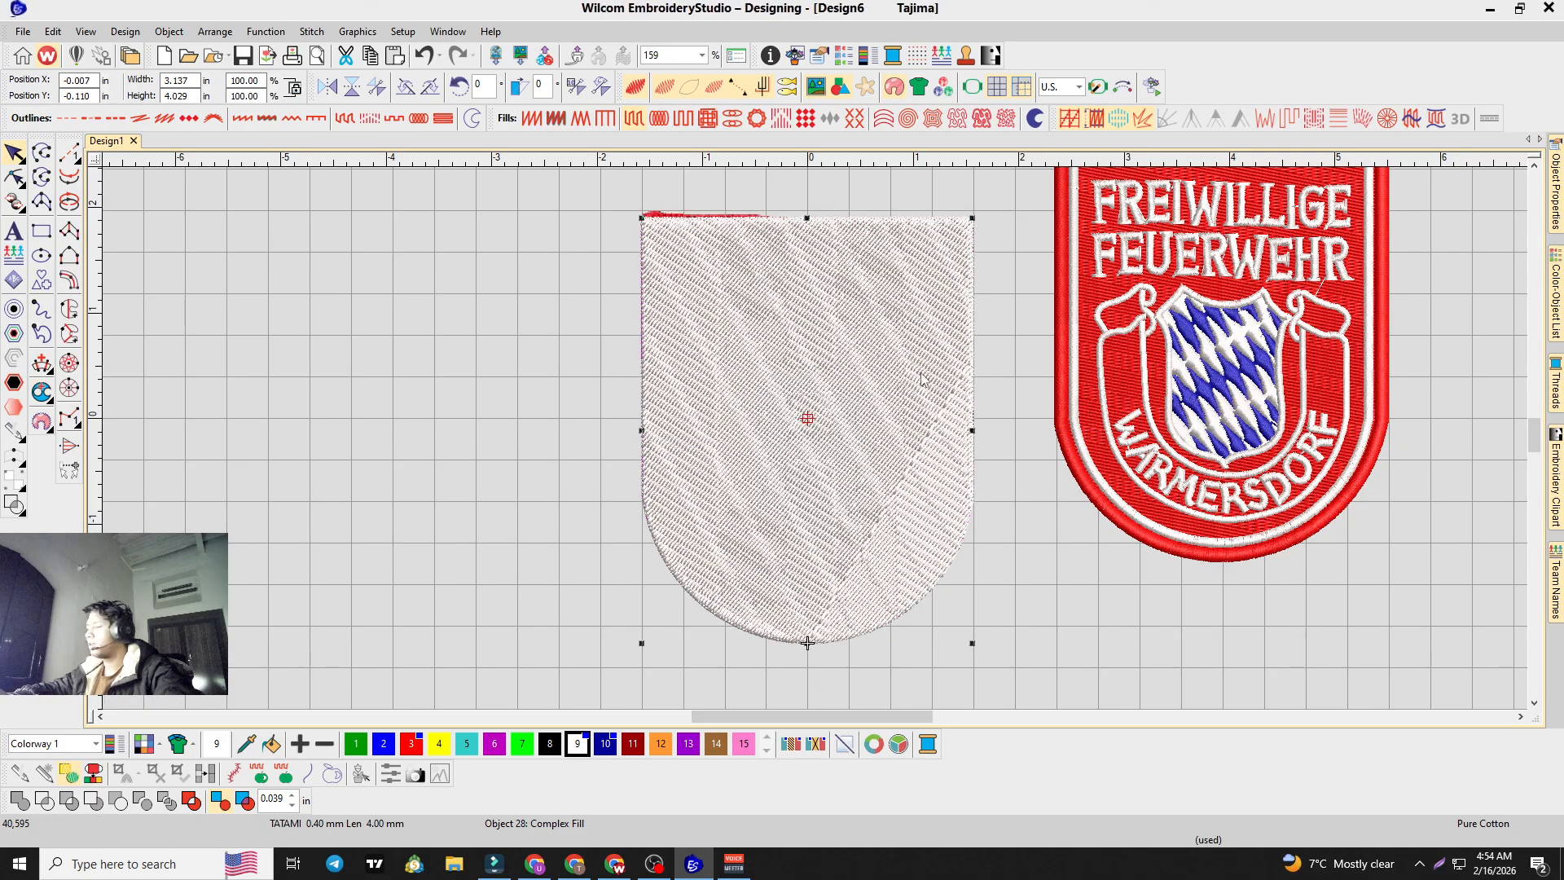
key(Delete)
Step: Move the digitized design's red background fill onto the badge photo and move its red satin border clear of the remaining parts
drag(1096, 305, 686, 373)
click(975, 202)
scroll(814, 440, down, 2)
scroll(815, 439, up, 1)
drag(945, 376, 1039, 306)
click(690, 407)
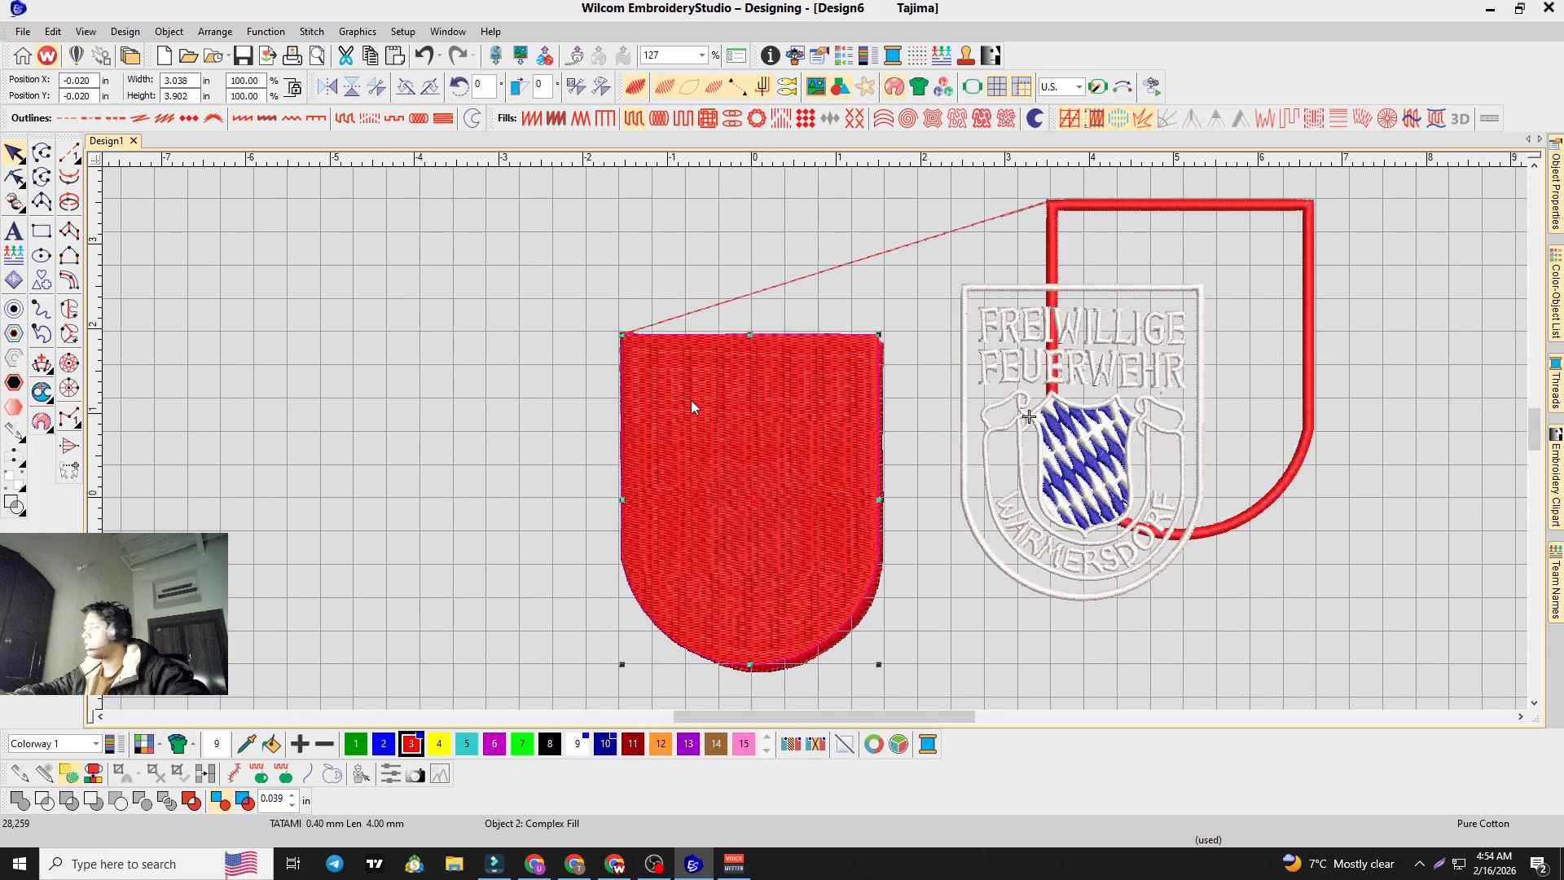
Step: Compare the red fill's outline with the badge photo beneath it by hiding and showing the stitches
key(s)
scroll(814, 439, up, 5)
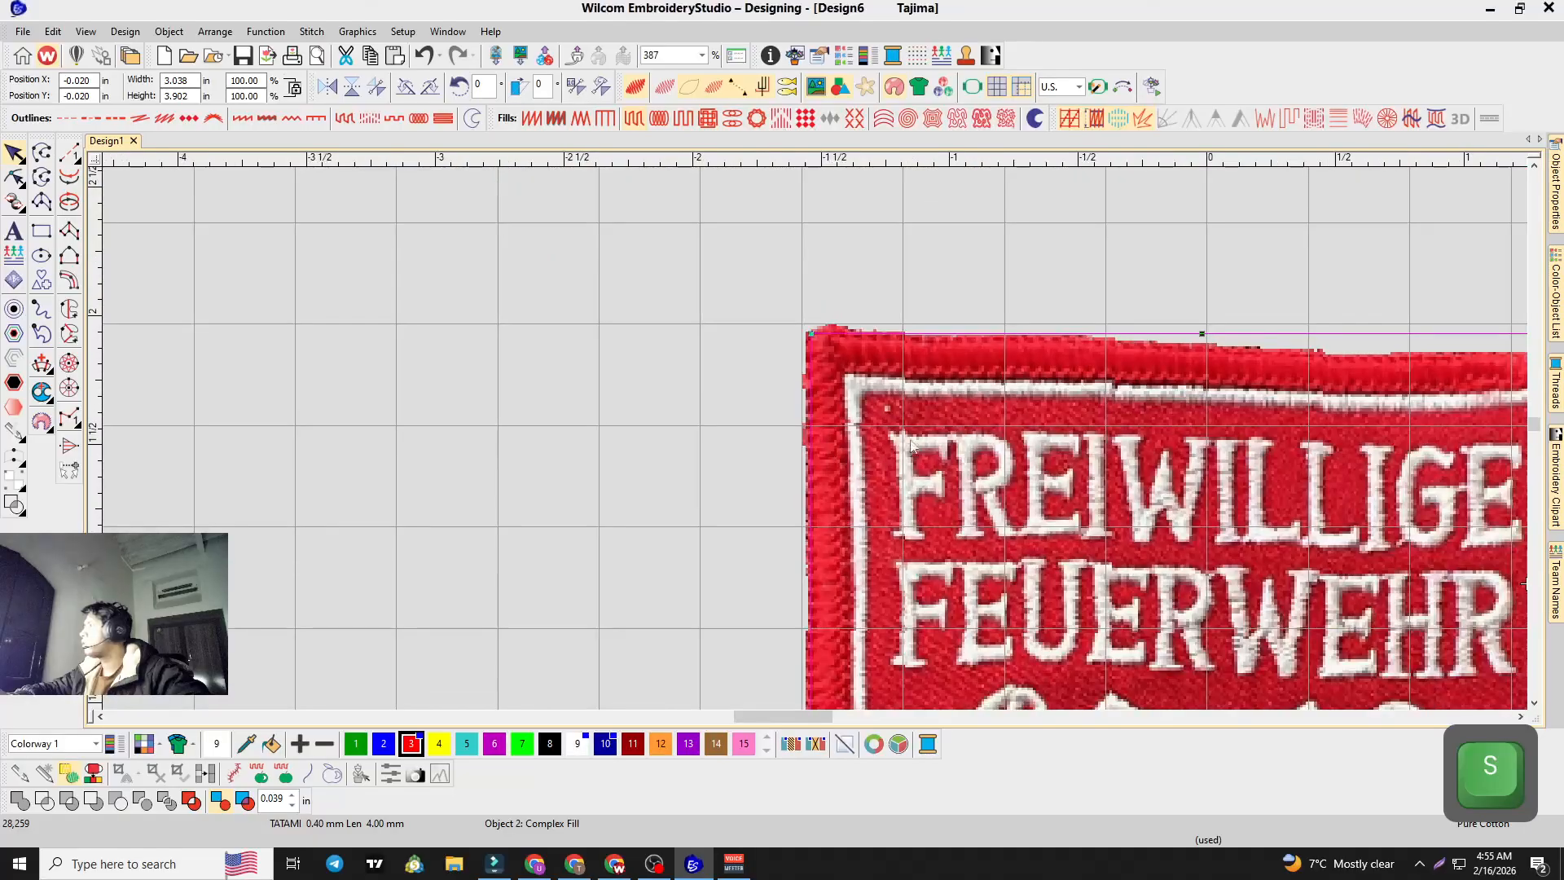
scroll(910, 448, down, 4)
scroll(816, 445, up, 1)
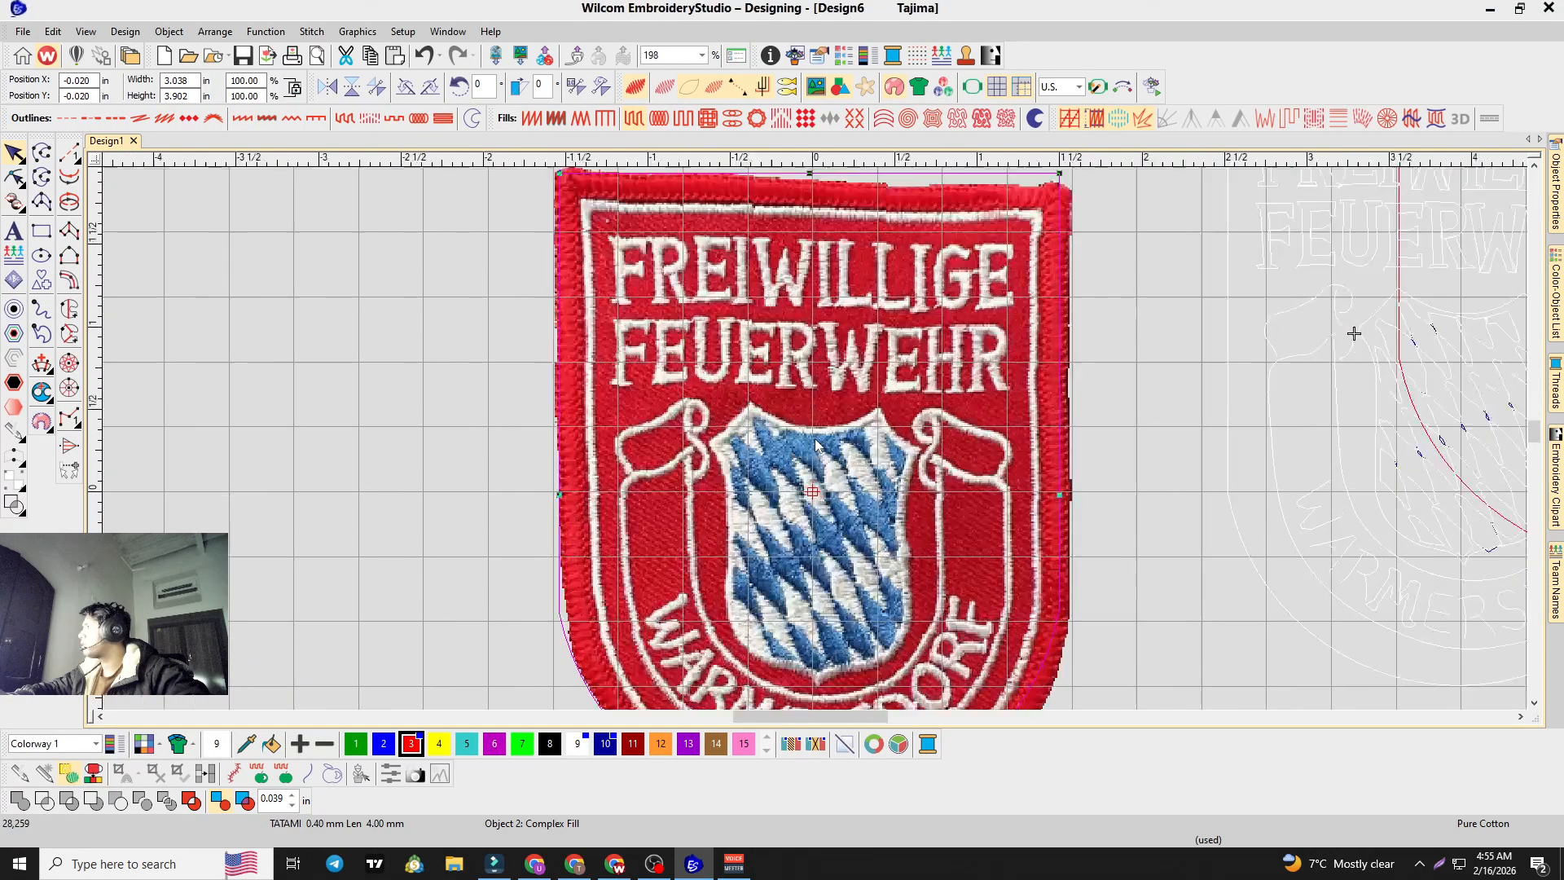
key(s)
scroll(816, 444, up, 1)
scroll(886, 404, down, 1)
scroll(809, 441, down, 1)
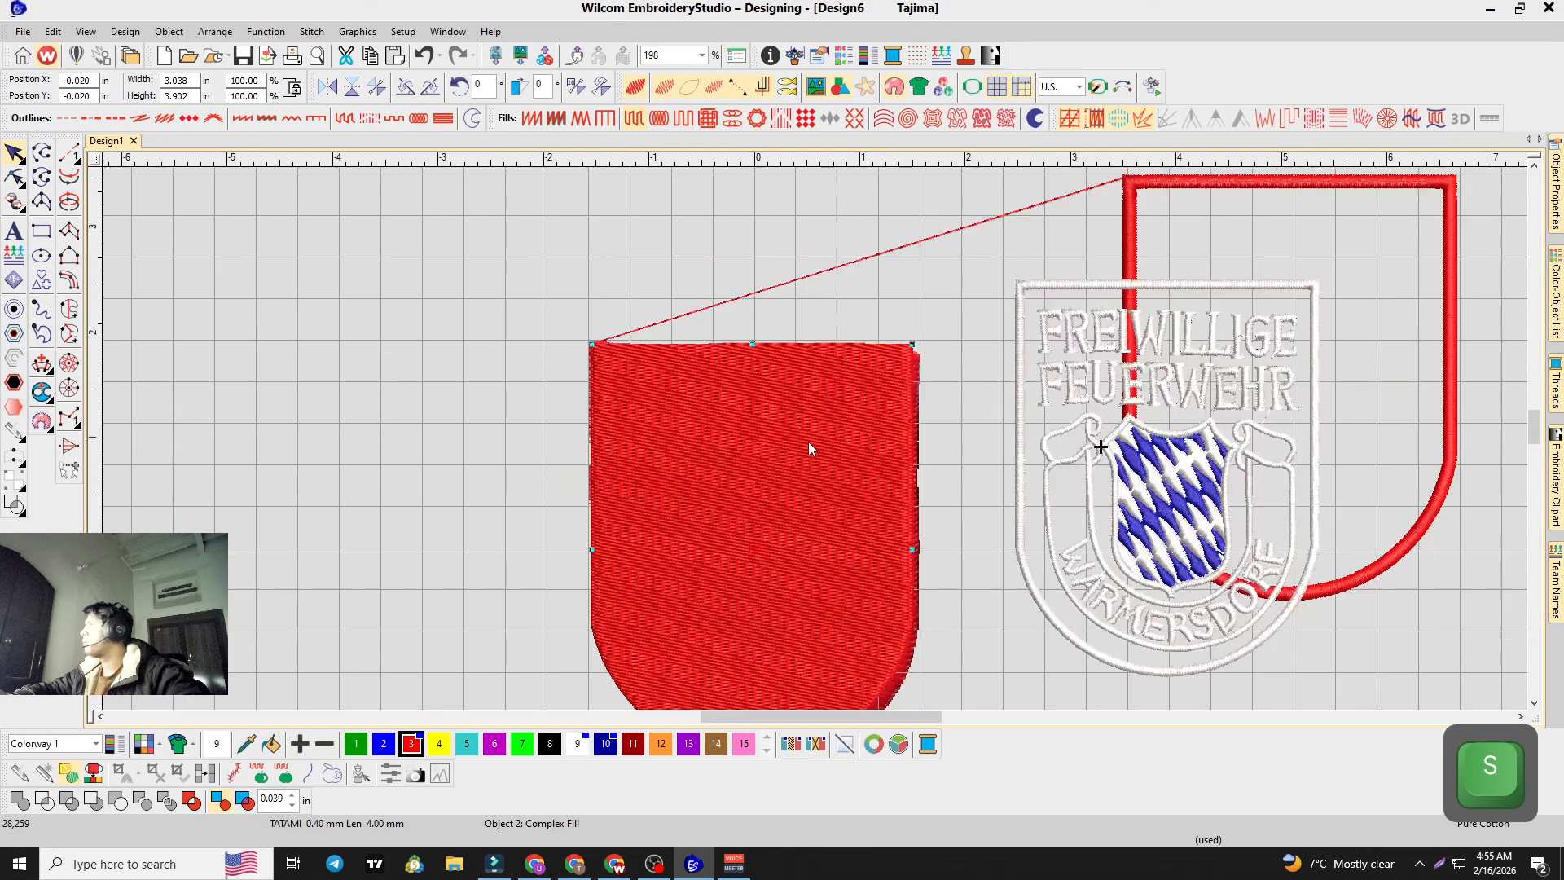
scroll(743, 433, down, 1)
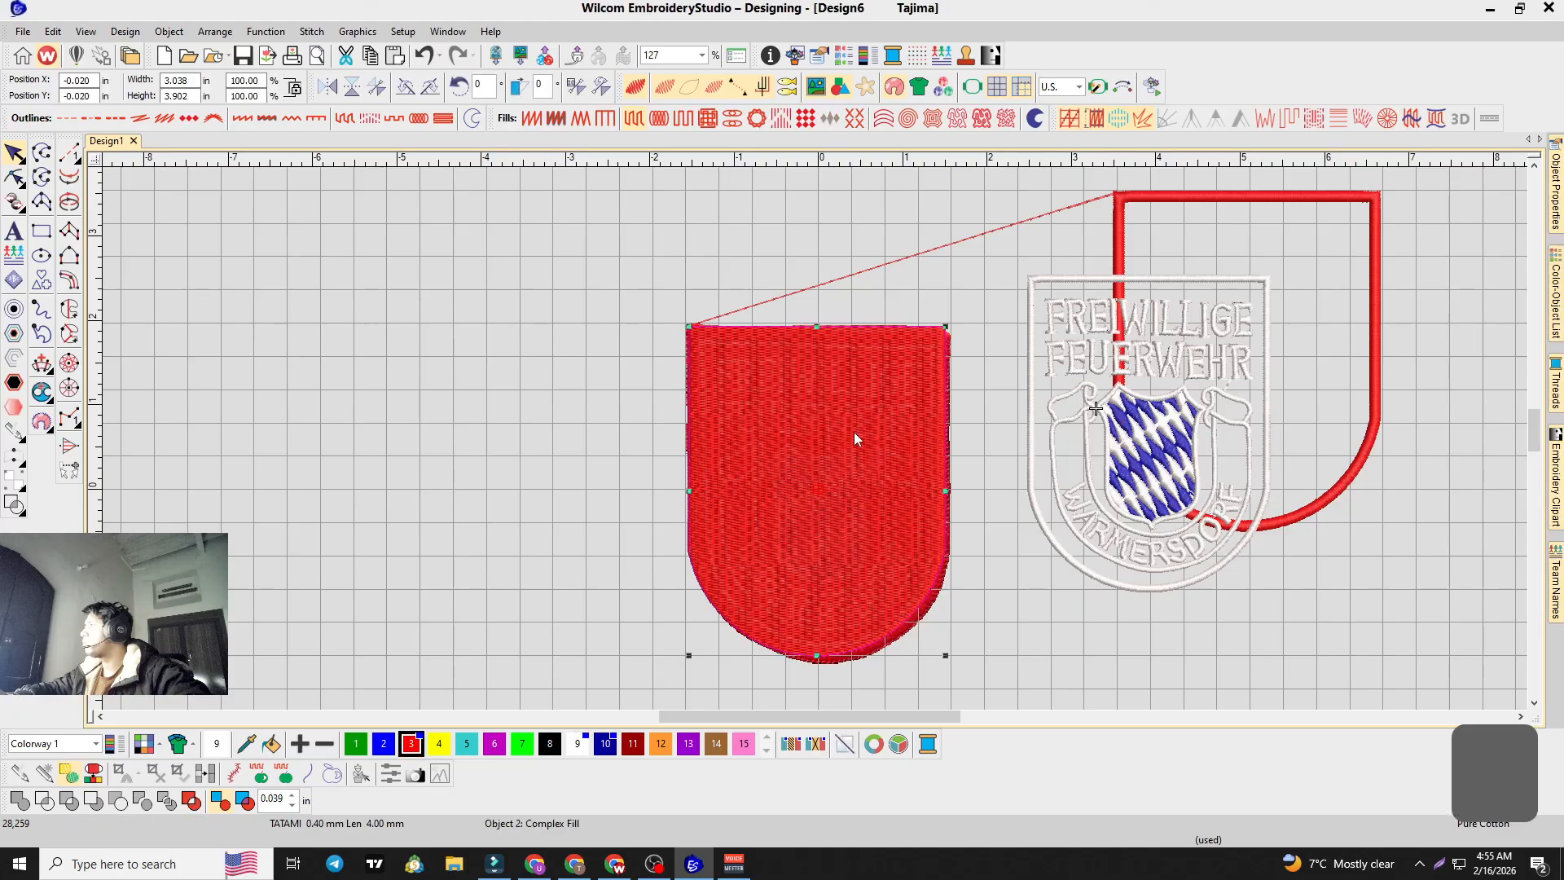
Step: Duplicate the red background fill in place and convert the copy to a satin outline
key(ctrl+c)
key(ctrl+v)
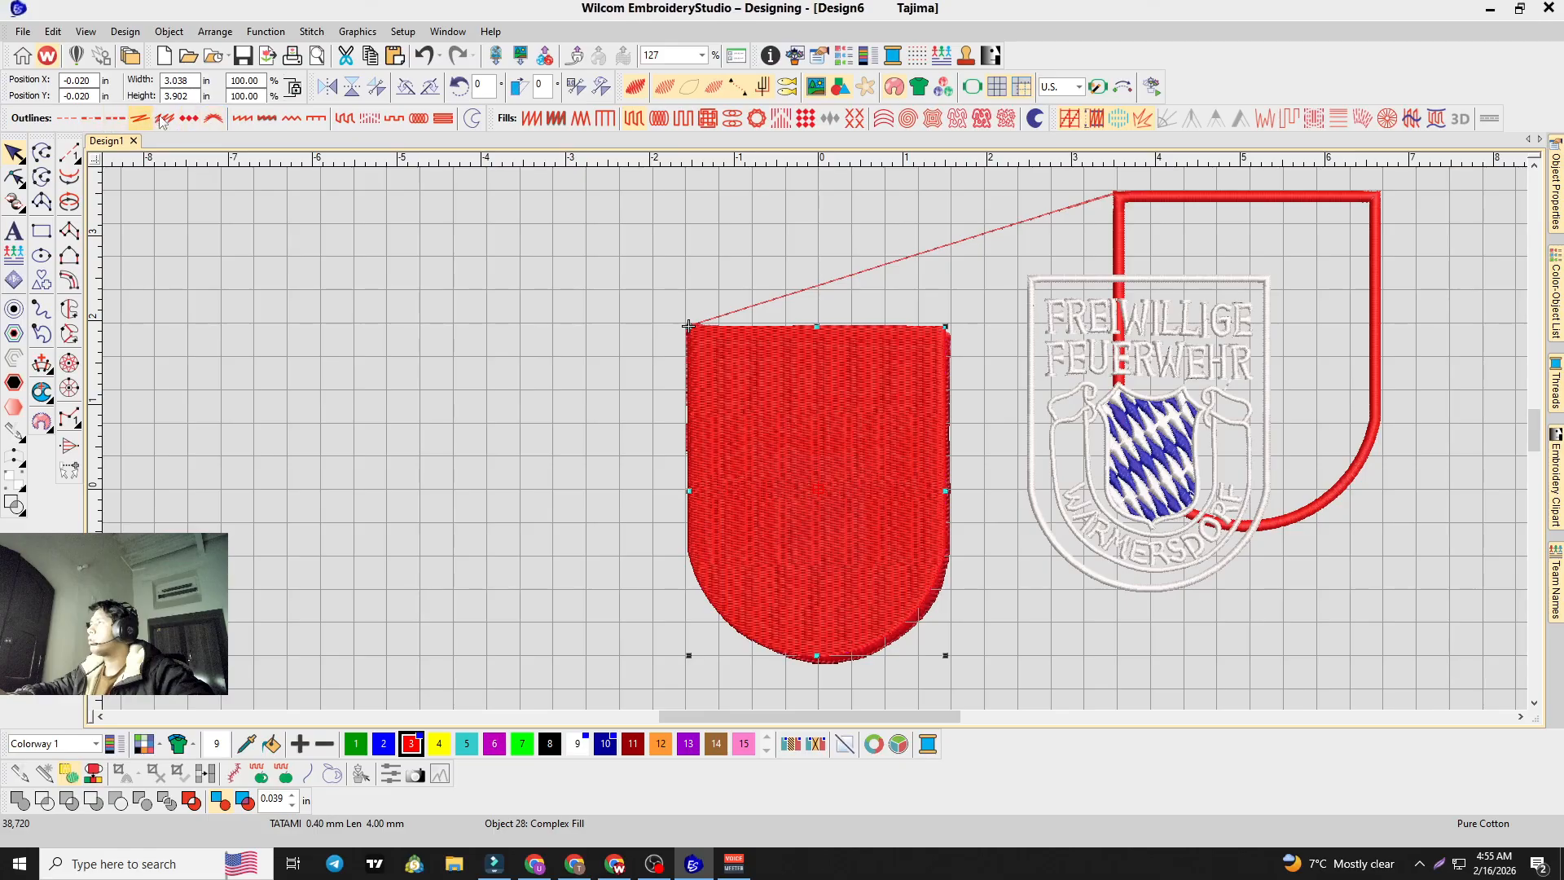
click(245, 120)
Step: Reshape the satin border at the badge's upper-left corner by moving its corner point slightly upward
scroll(956, 434, up, 8)
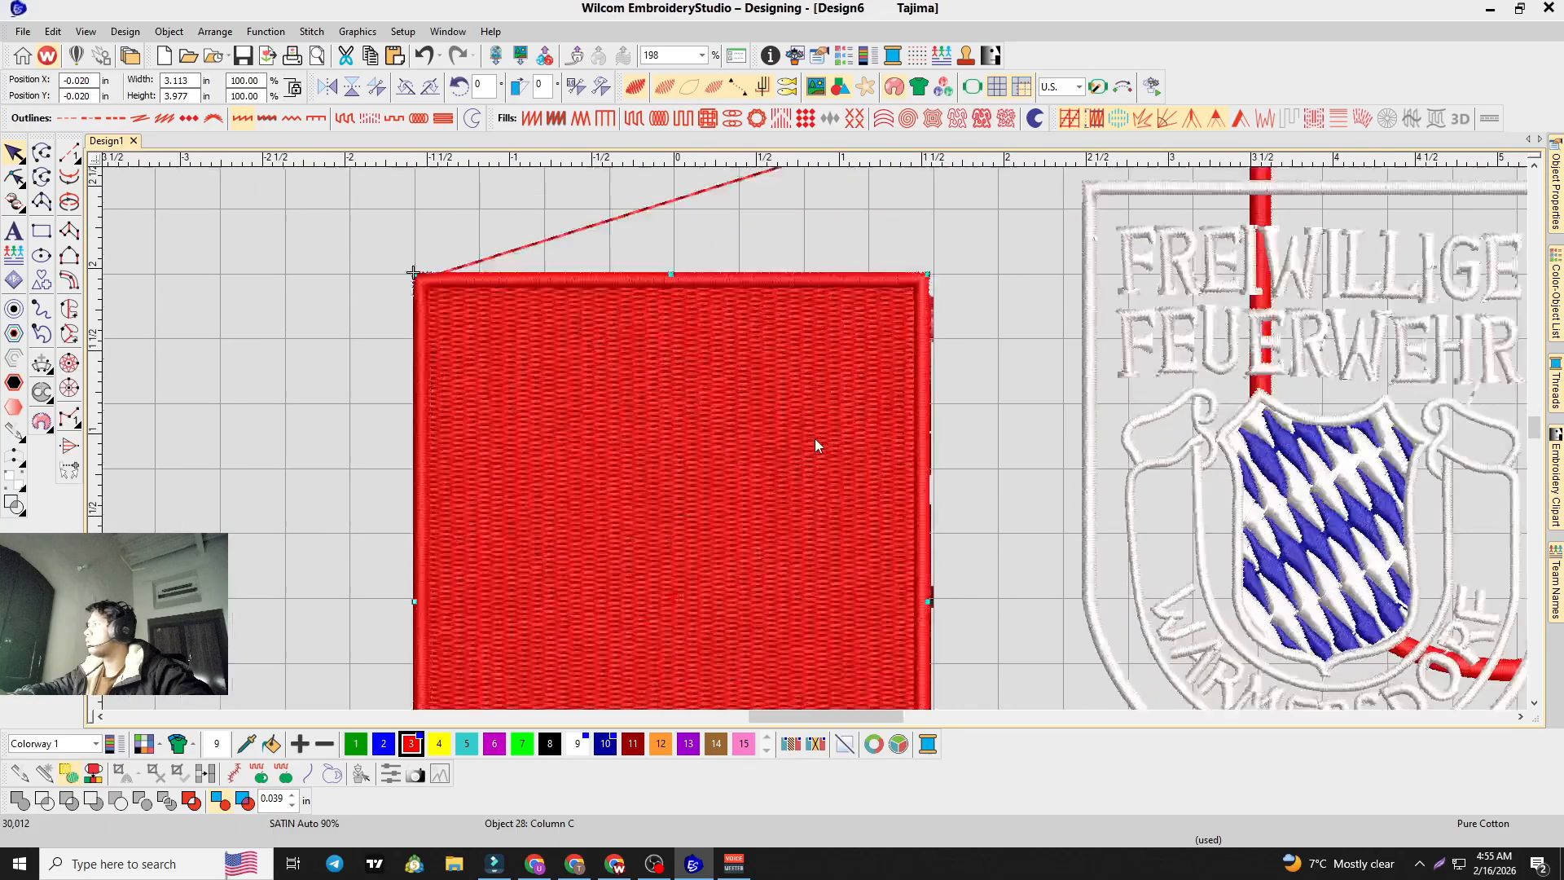
scroll(814, 438, down, 6)
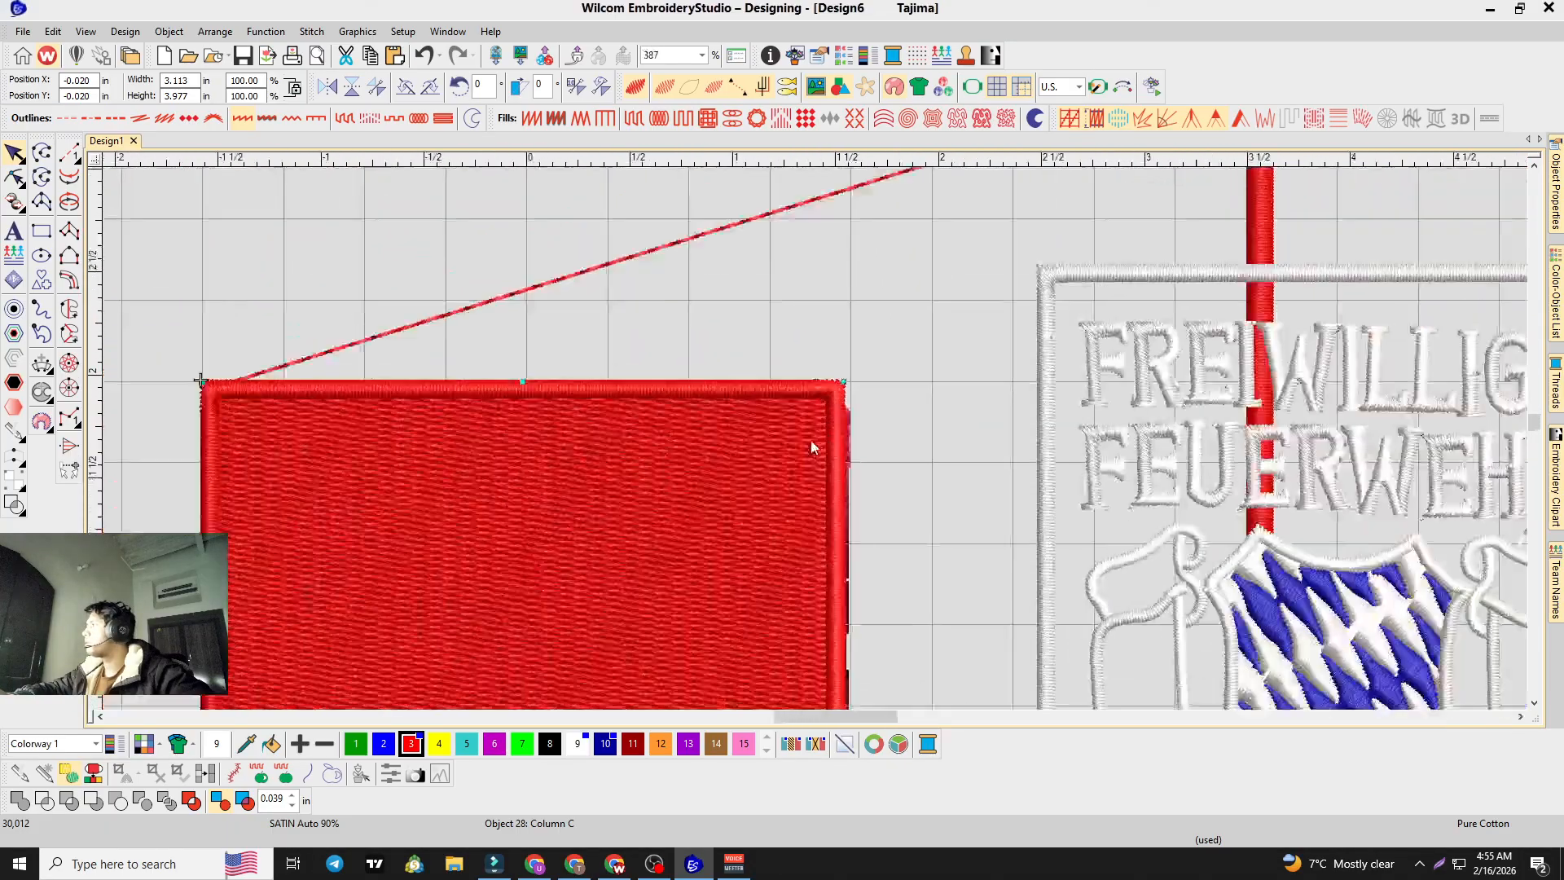
scroll(827, 388, up, 2)
scroll(827, 389, up, 2)
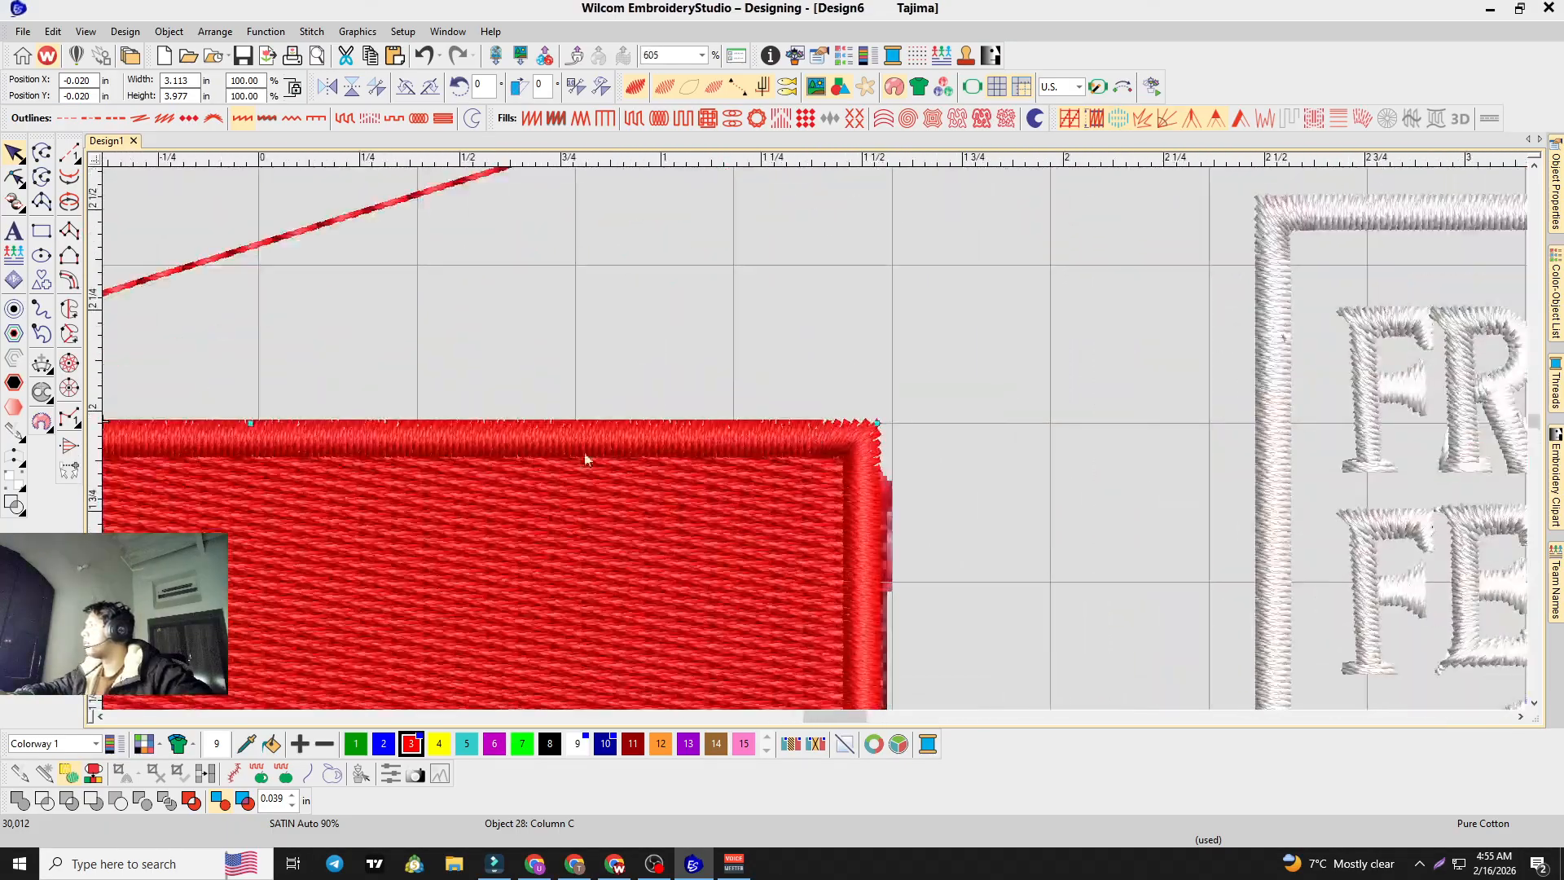
scroll(646, 454, down, 3)
scroll(771, 448, up, 5)
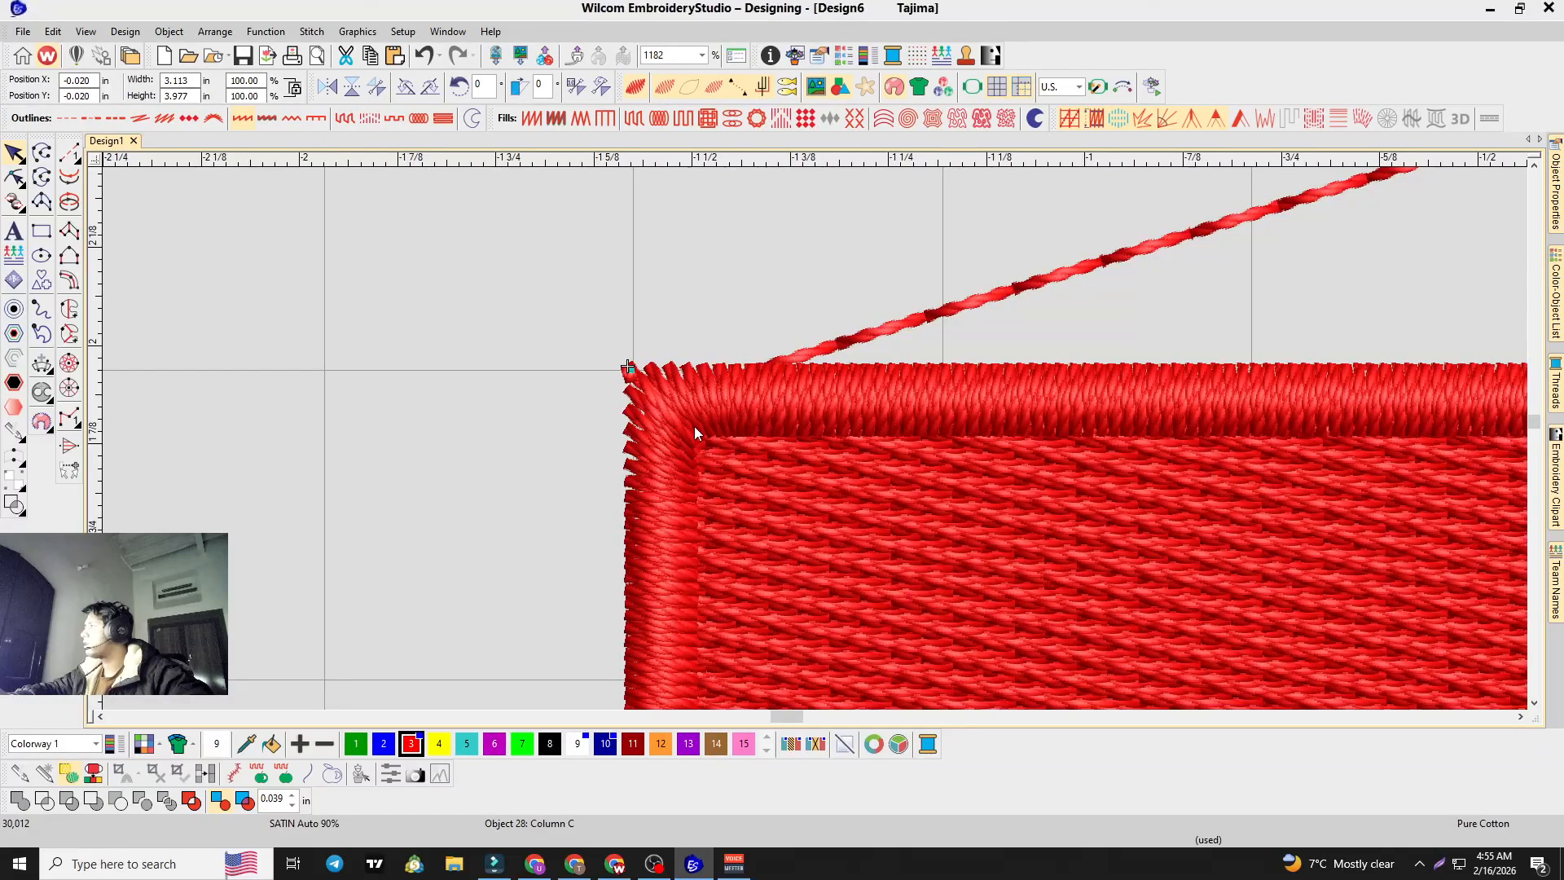
click(14, 178)
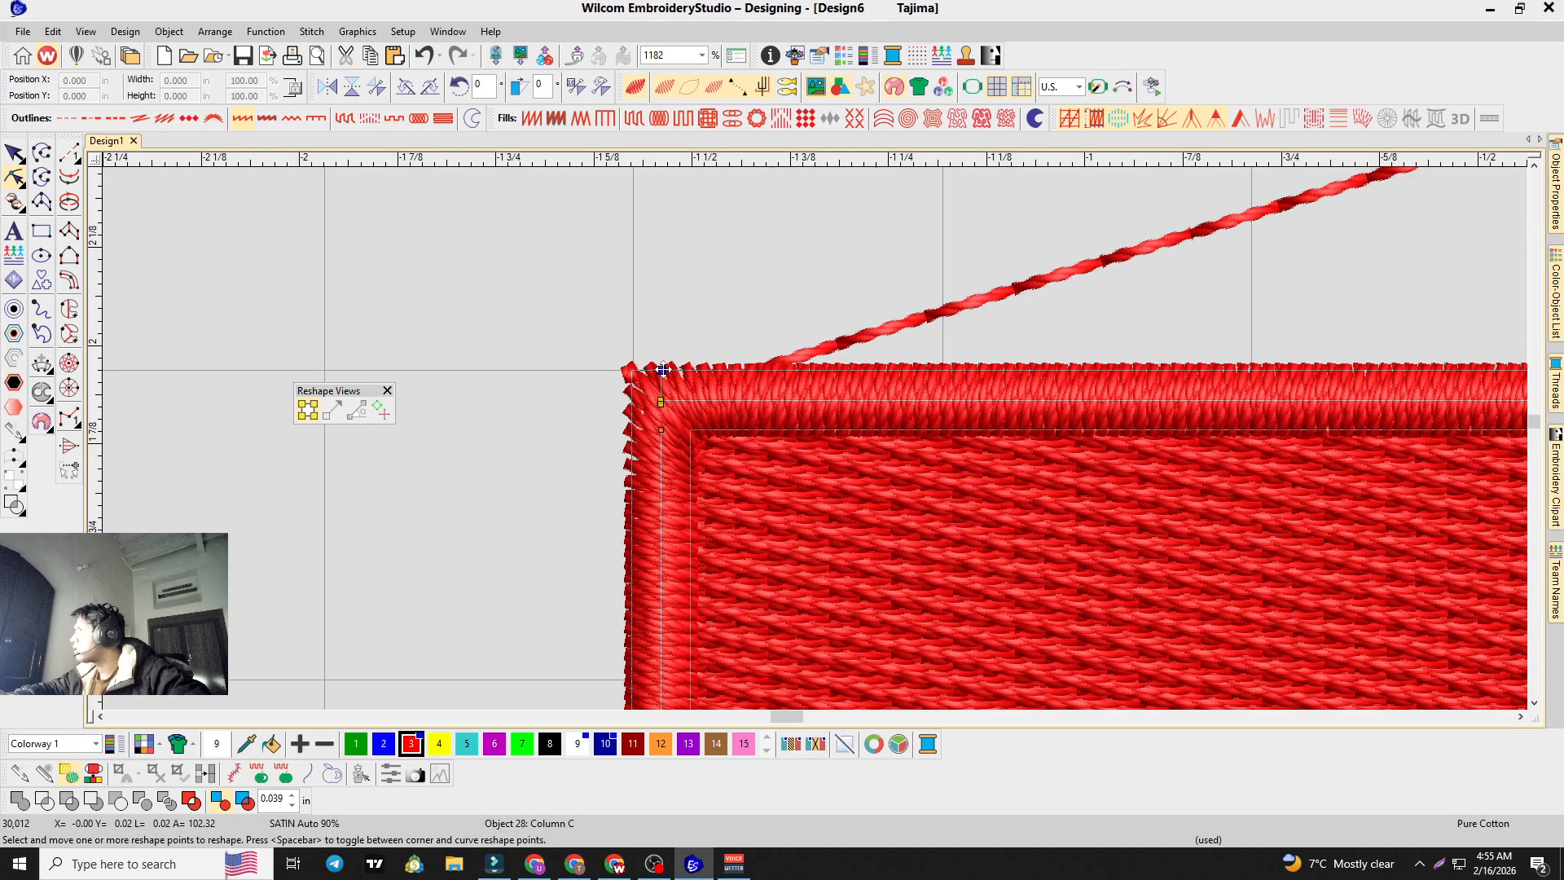
scroll(807, 446, up, 2)
scroll(804, 443, up, 2)
drag(804, 443, 804, 405)
scroll(804, 408, down, 4)
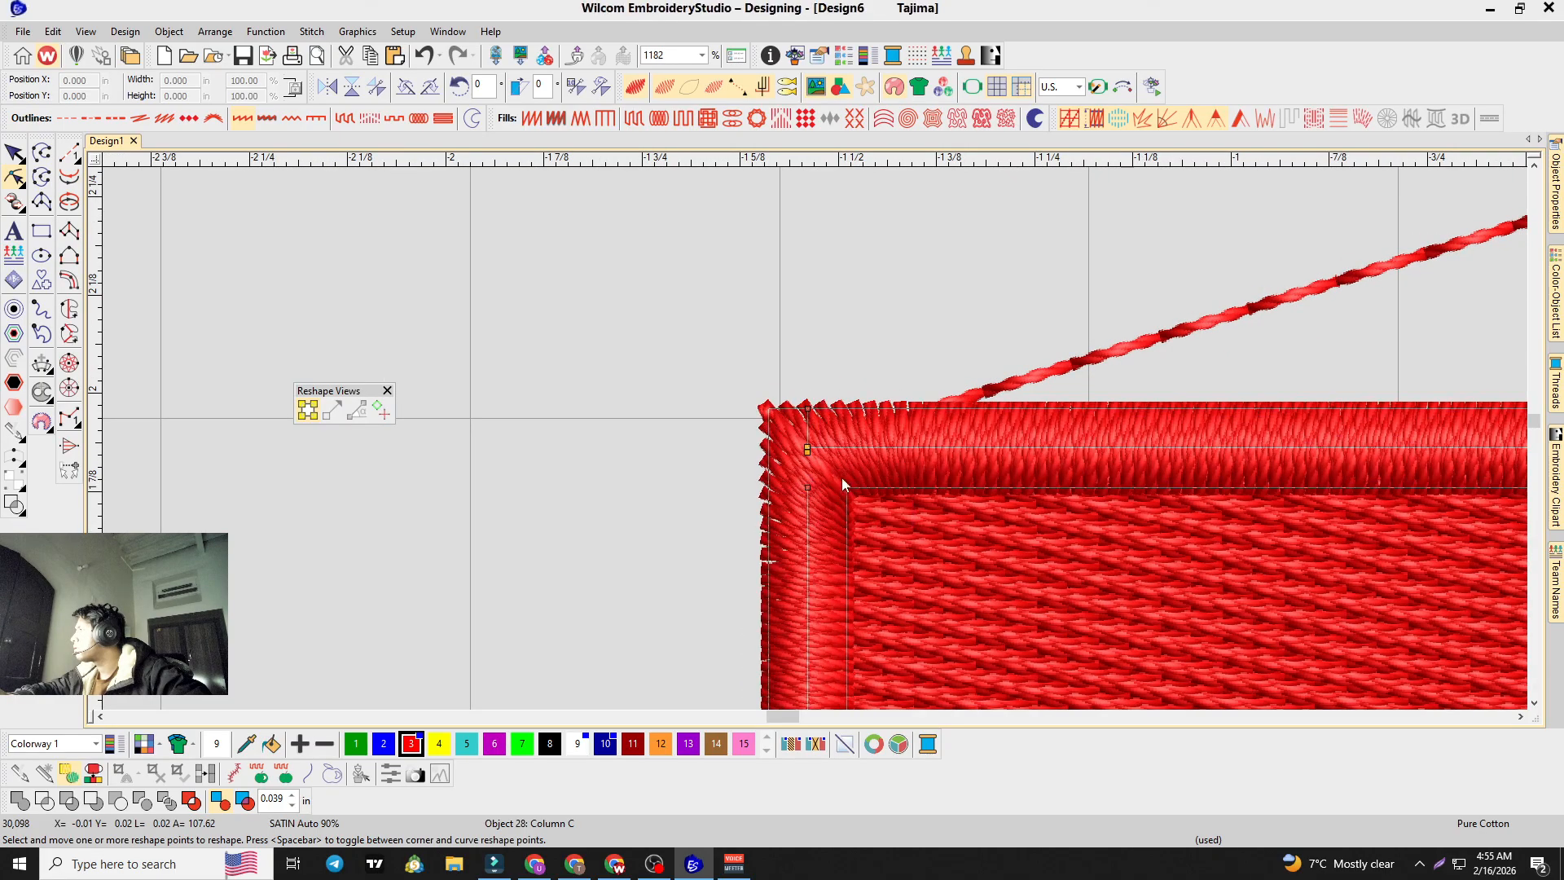
Step: Examine the complete satin border around the edge of the red background fill
scroll(837, 477, down, 4)
scroll(814, 441, down, 2)
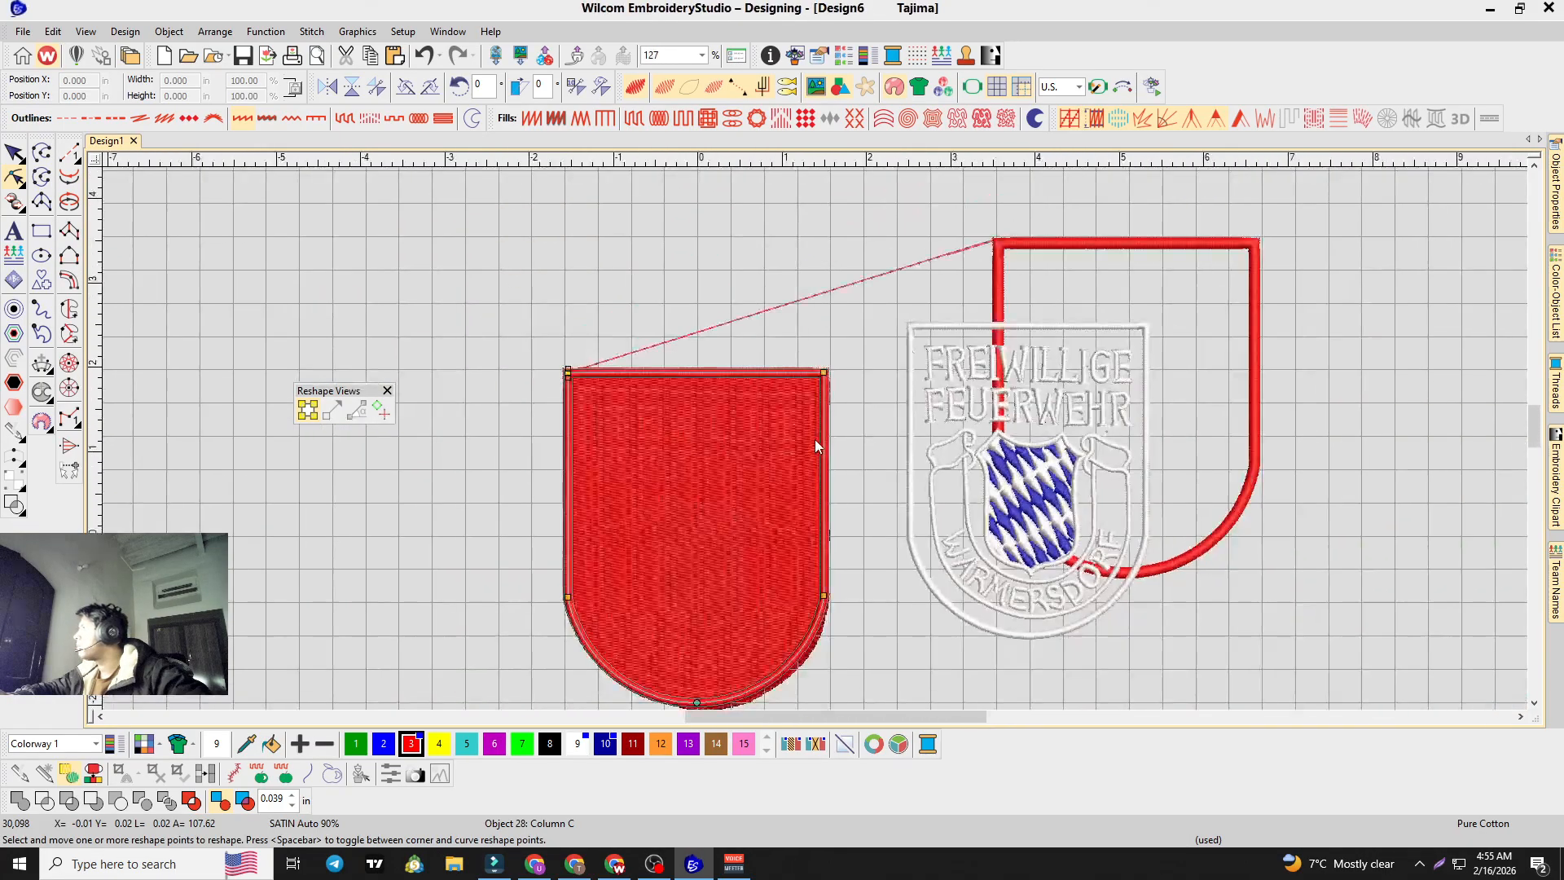
scroll(814, 439, down, 2)
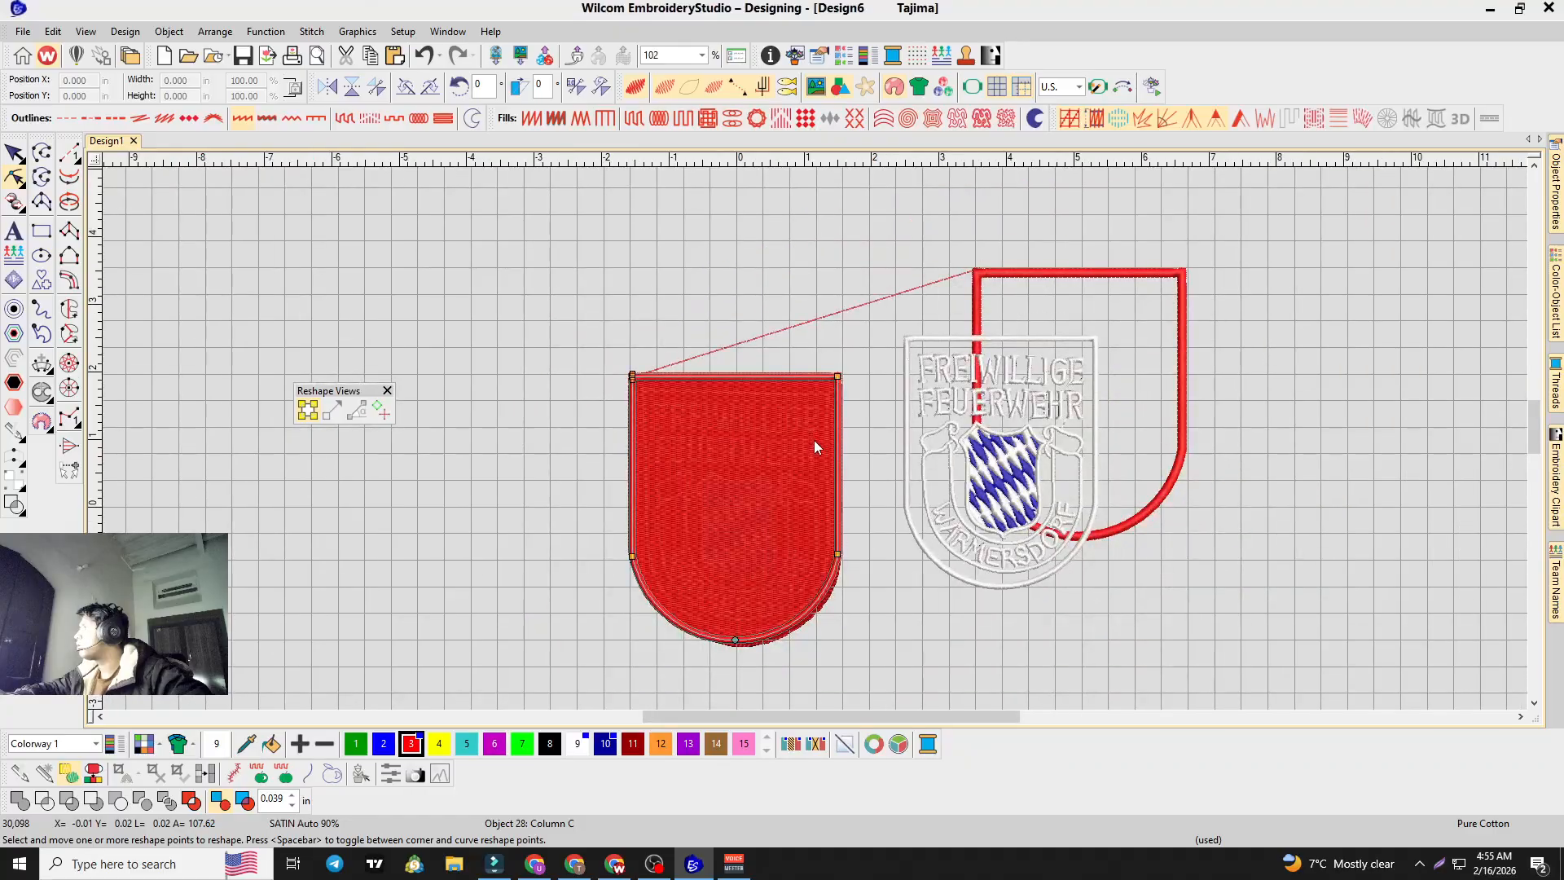
key(ctrl)
scroll(813, 441, up, 3)
scroll(815, 438, down, 2)
key(s)
key(s)
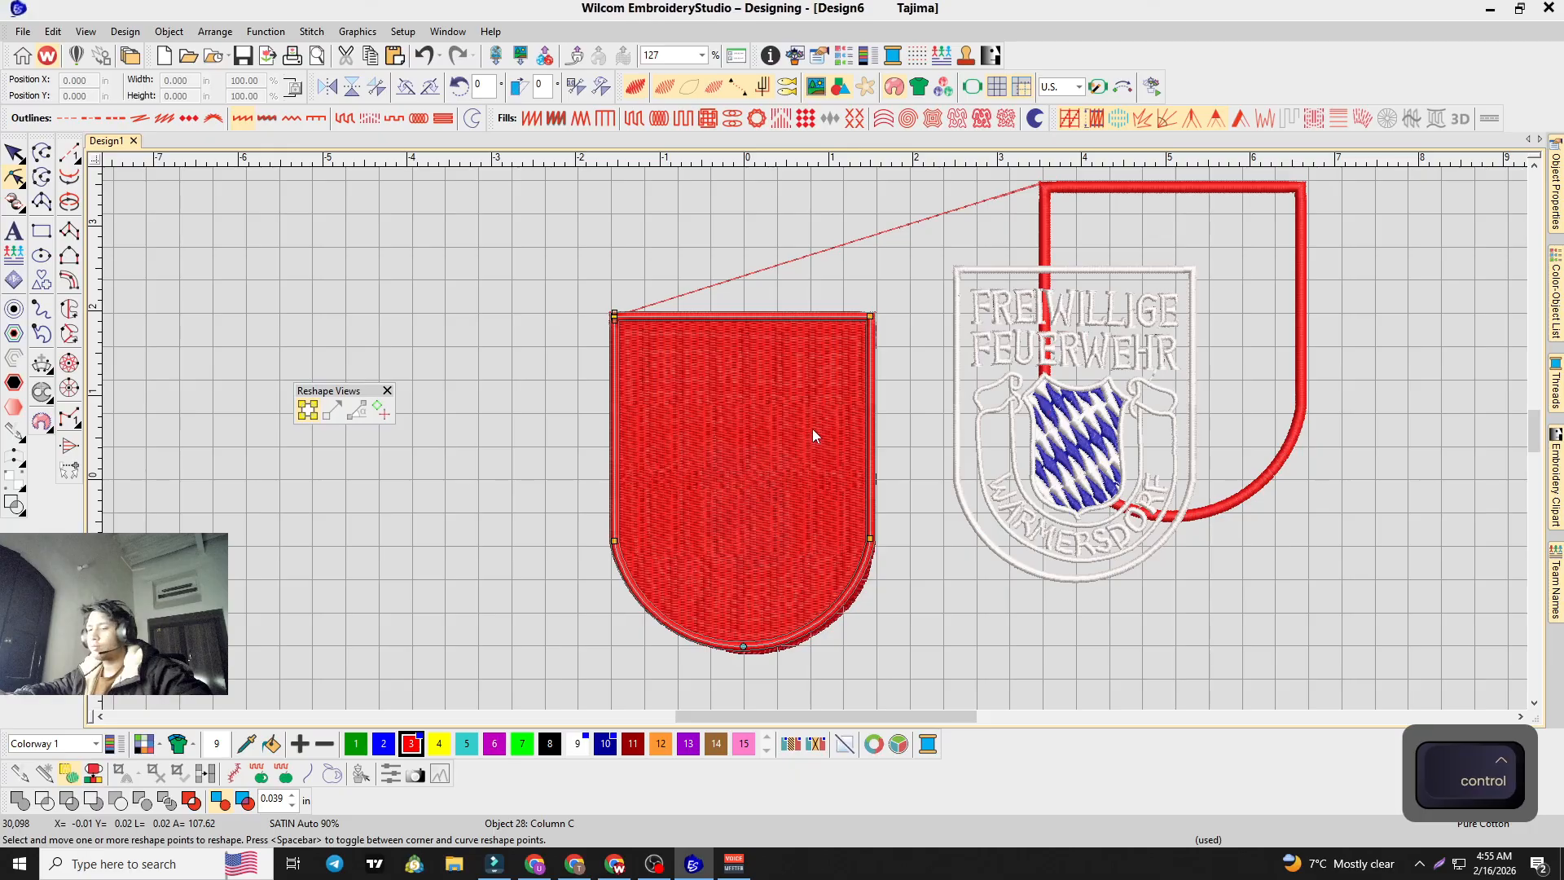
Step: Undo the satin outline and the part moves to restore the assembled design beside the photo, and select its red background fill
key(ctrl+y)
key(ctrl+z)
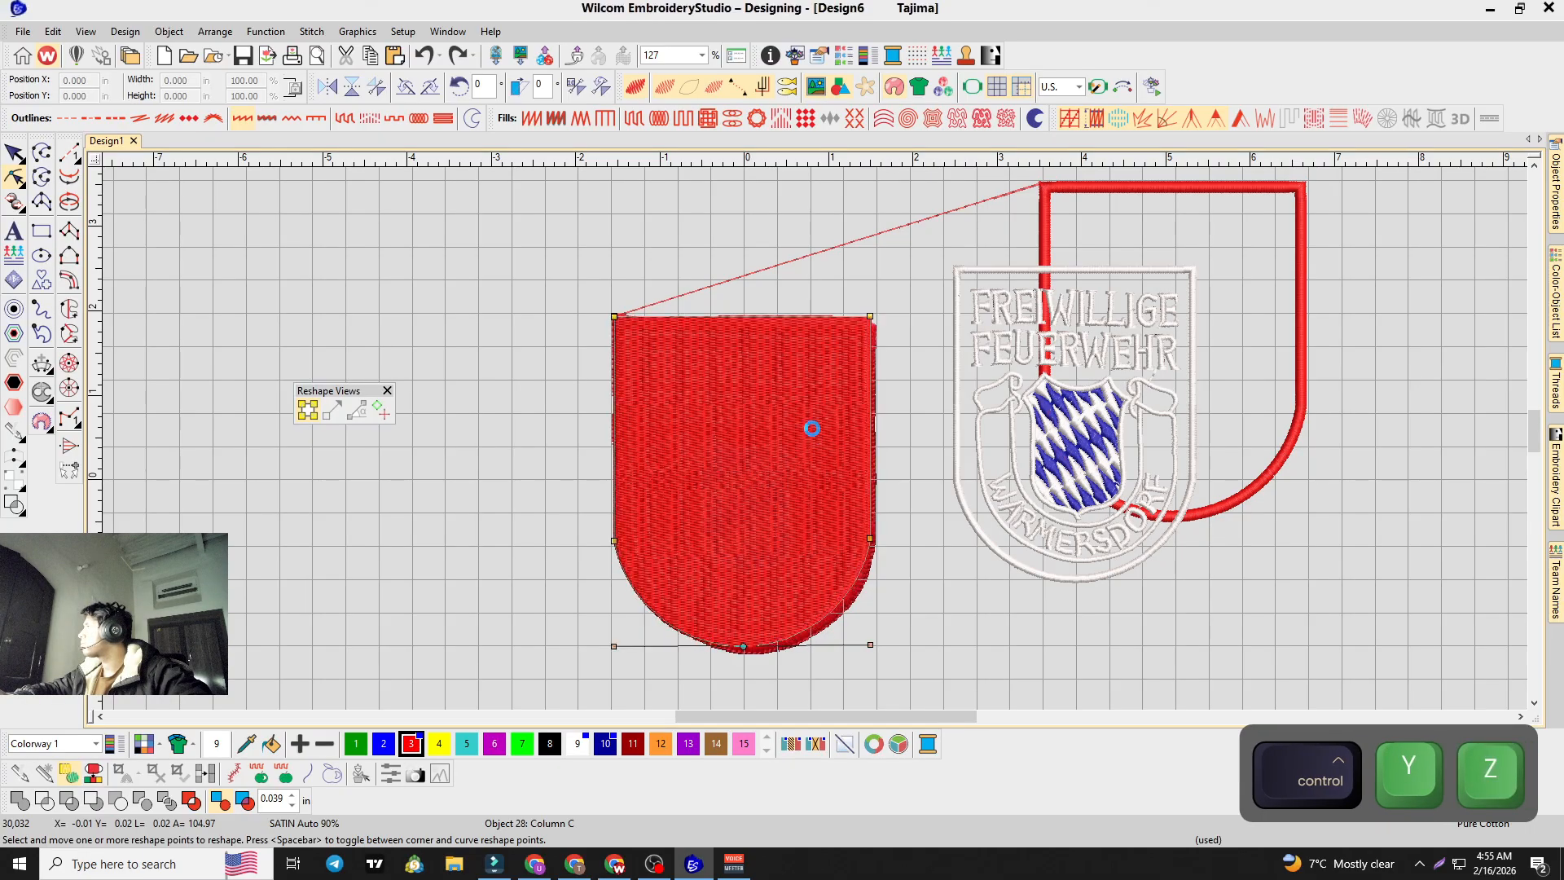
scroll(929, 269, up, 1)
scroll(828, 466, down, 2)
scroll(815, 439, up, 3)
click(839, 440)
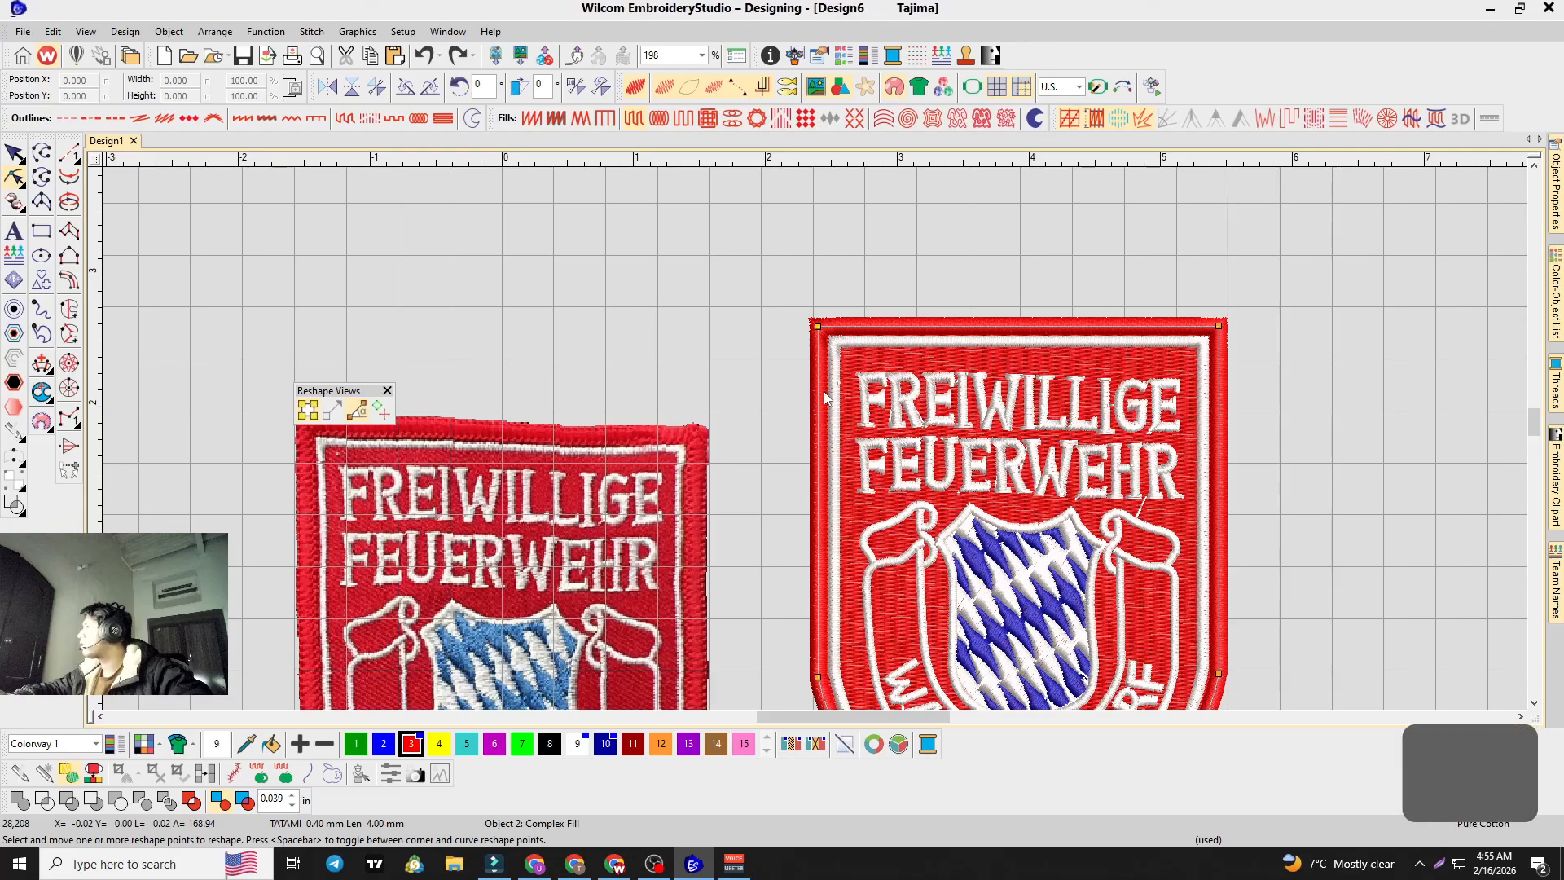
Step: Select the red background fill together with its satin border and move both onto the badge photo
click(837, 327)
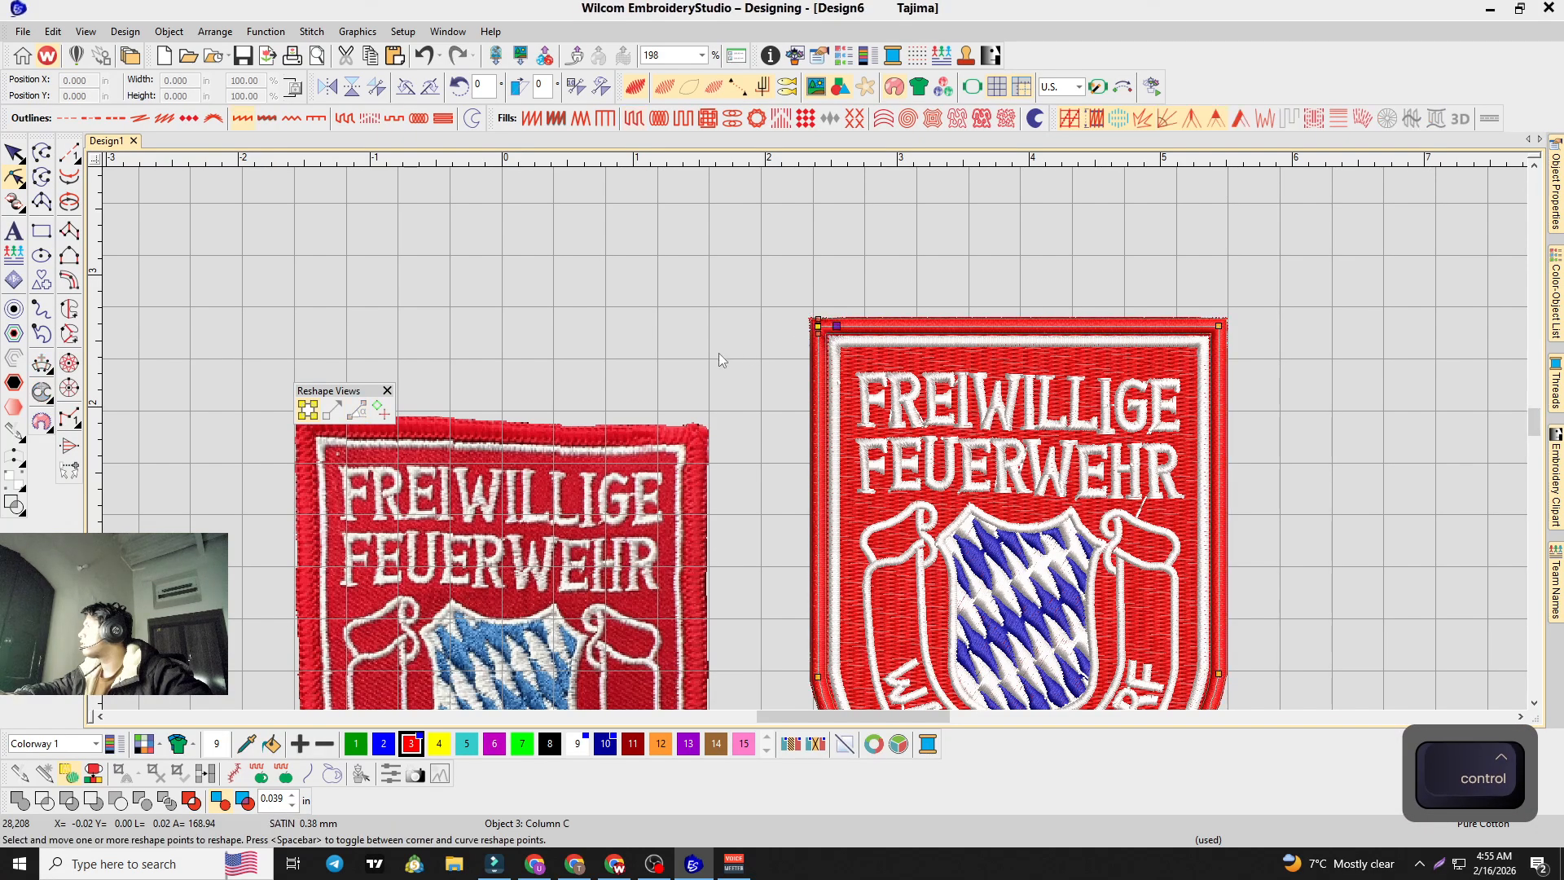
scroll(829, 415, down, 1)
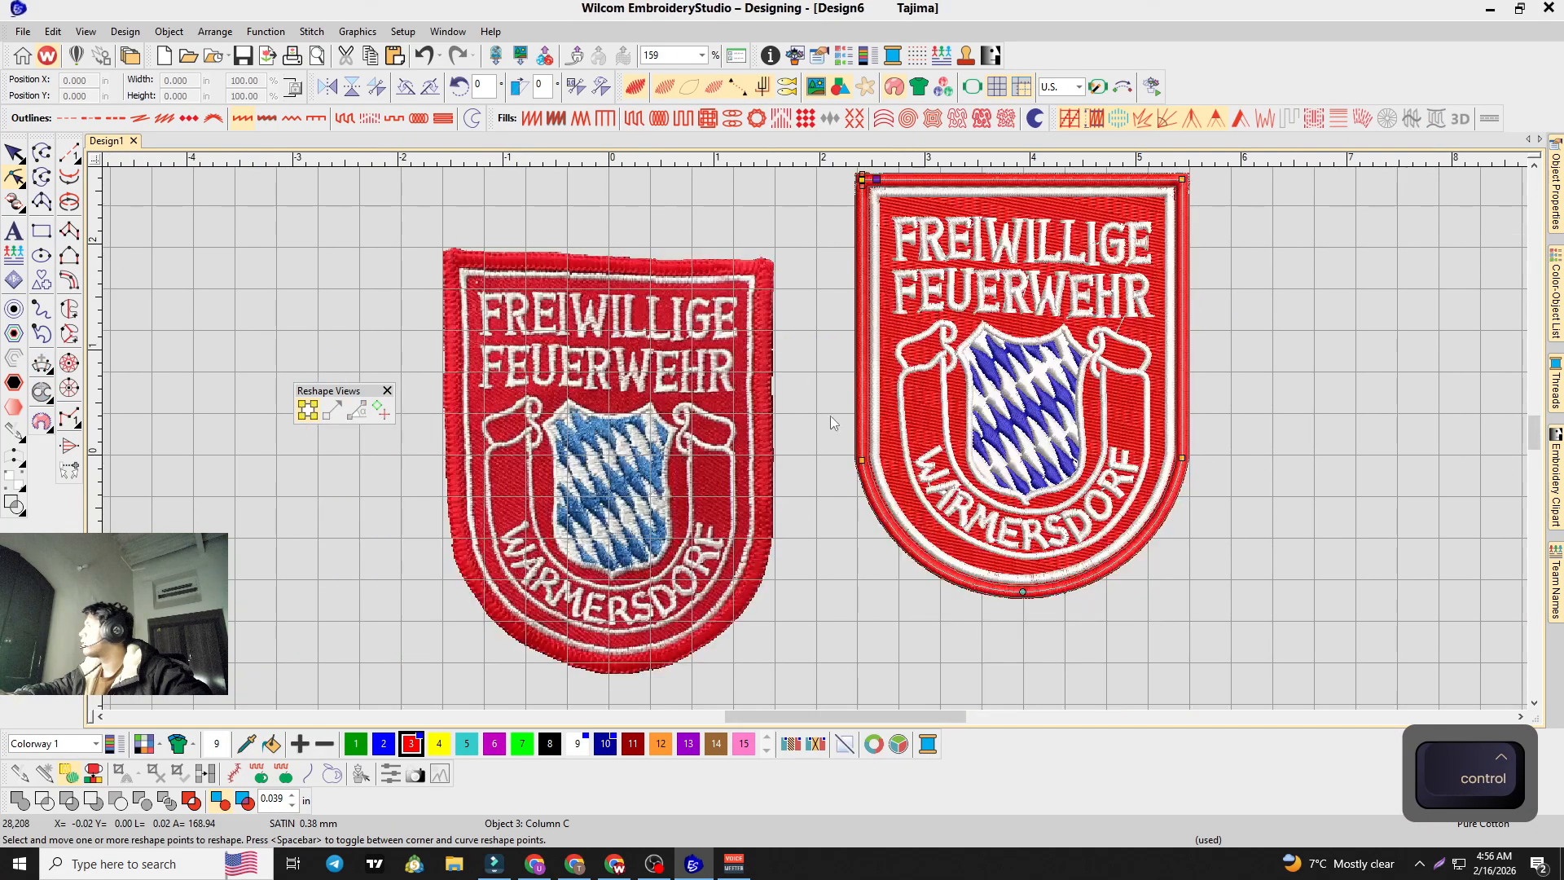
click(17, 146)
click(527, 218)
click(901, 215)
ctrl+click(864, 210)
drag(863, 210, 450, 280)
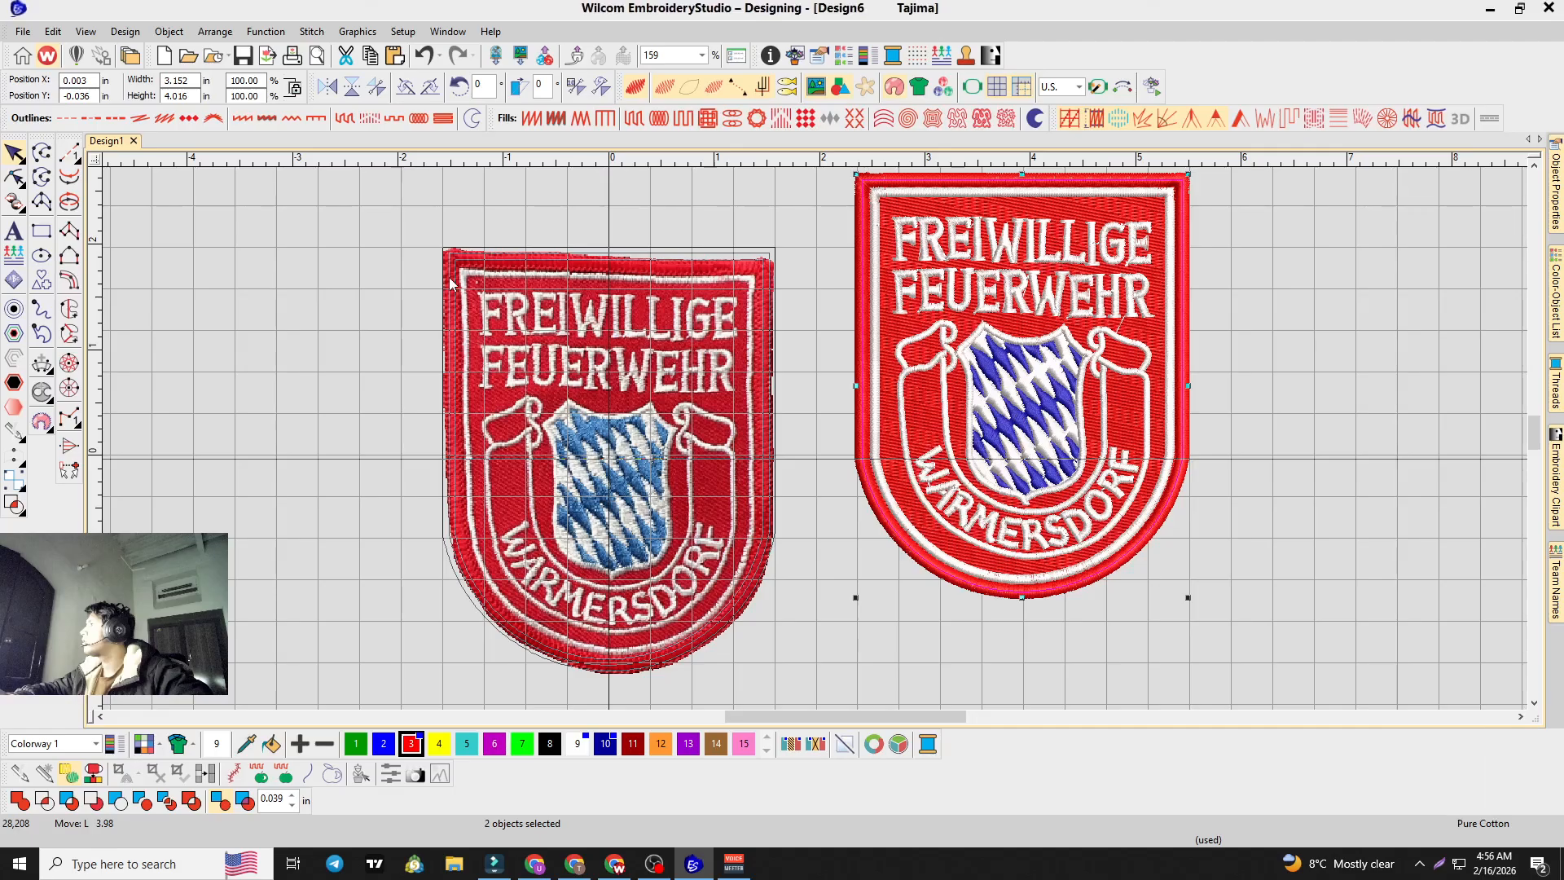
Step: Compare the red fill and satin border with the photo beneath by toggling the stitch and photo display, leaving only the stitches shown
key(s)
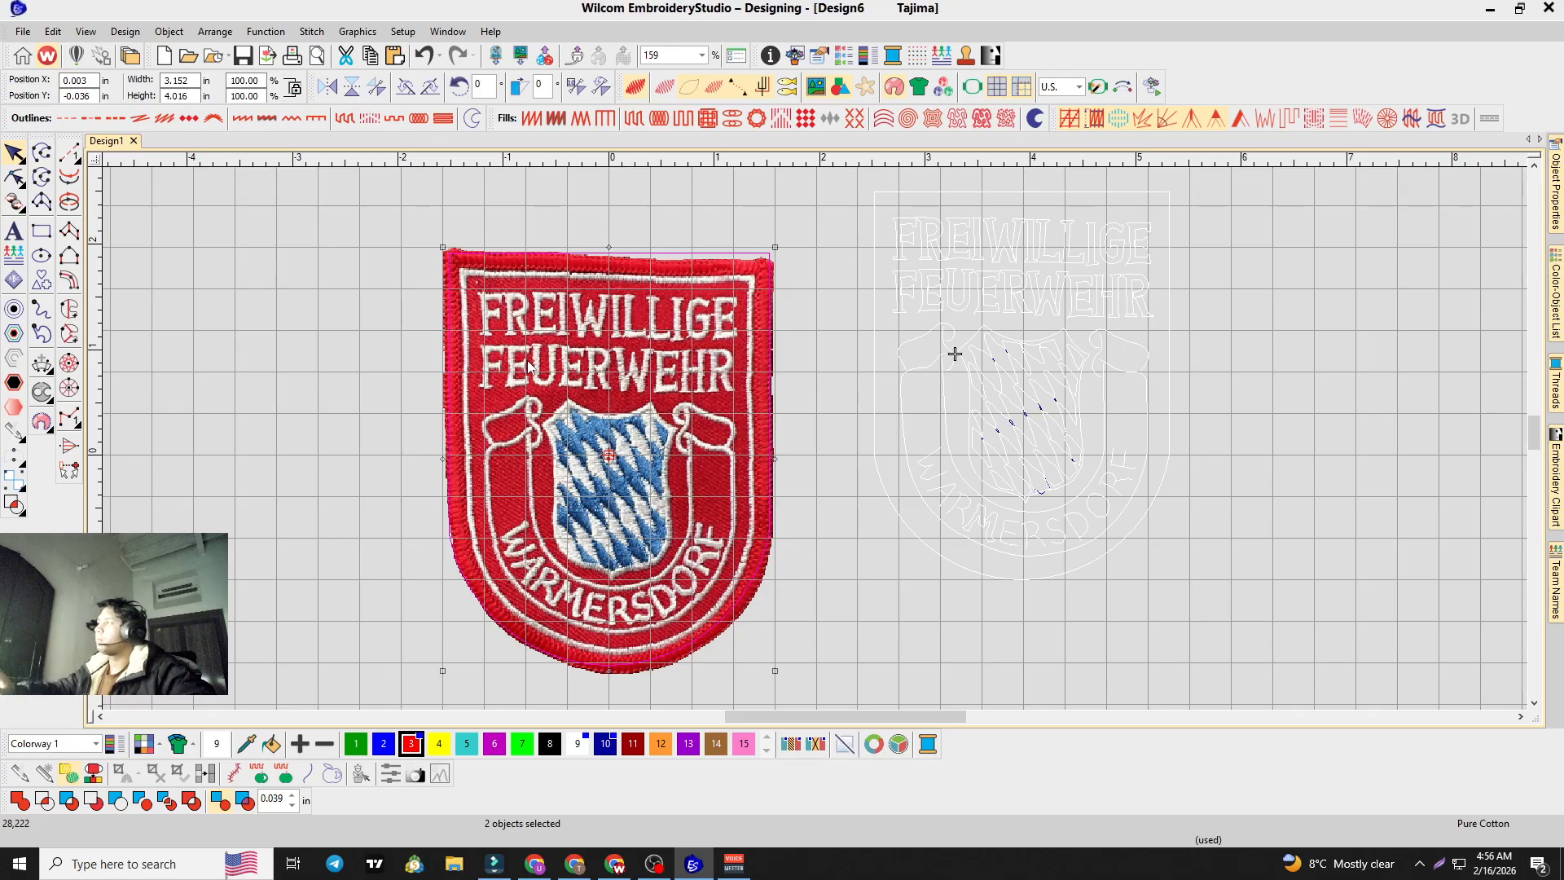
key(d)
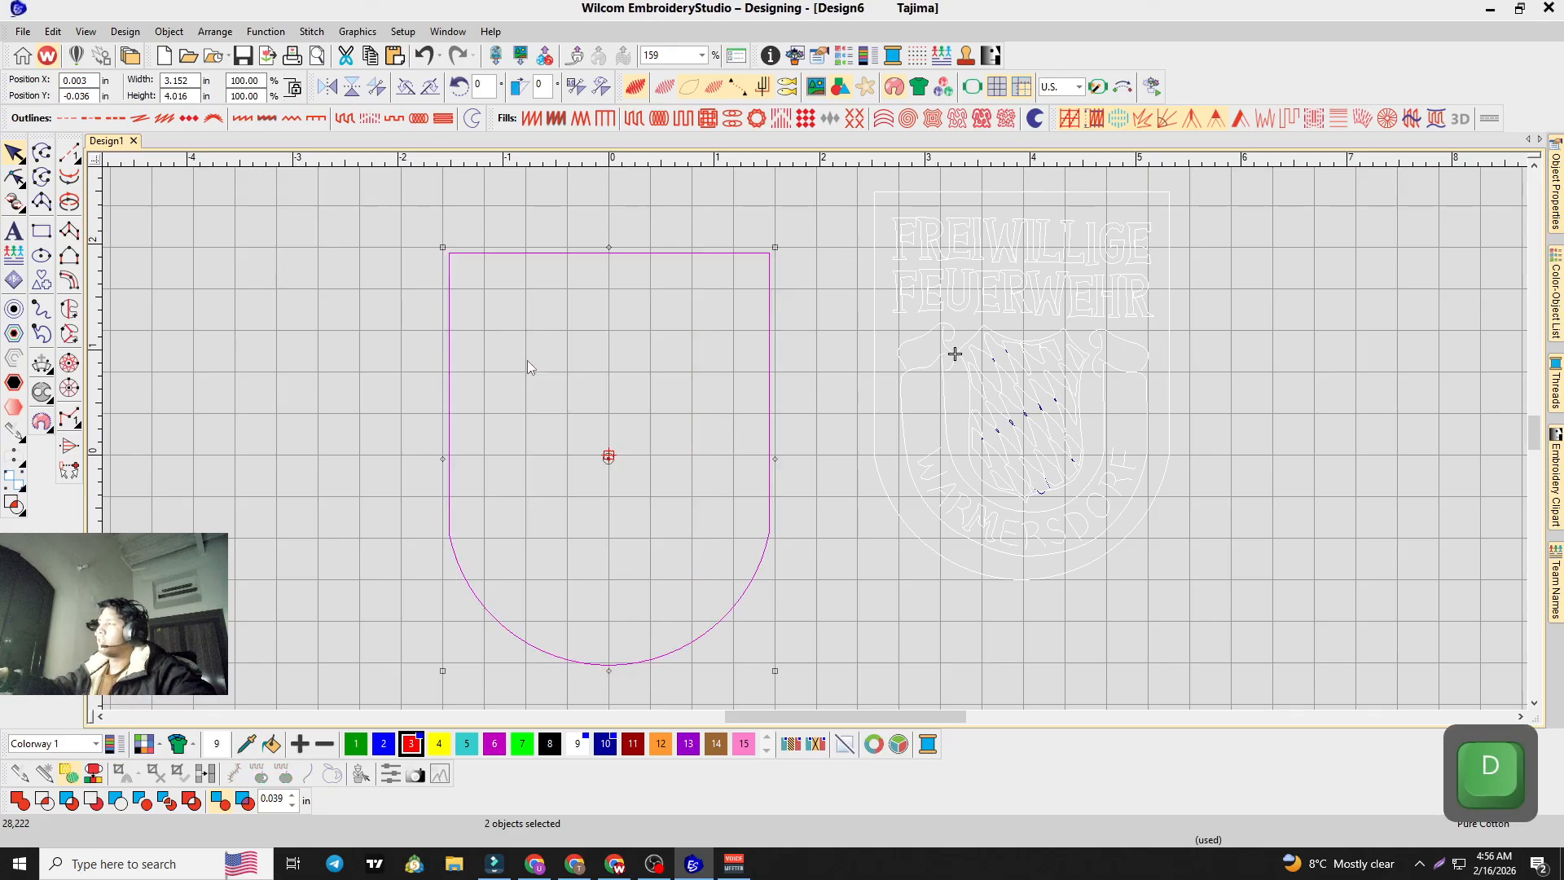
key(s)
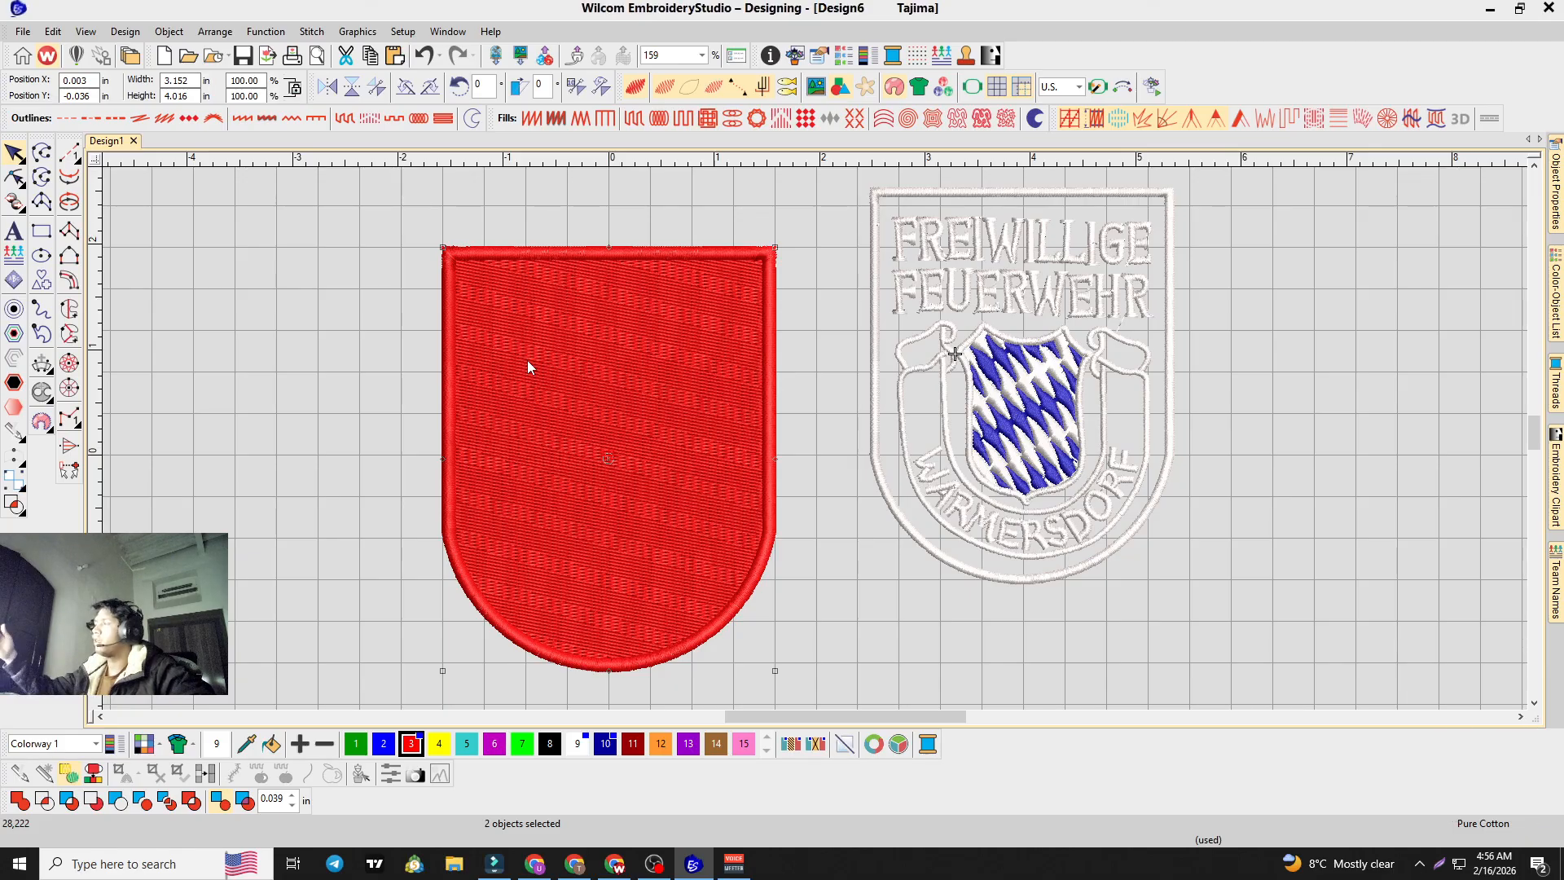
key(s)
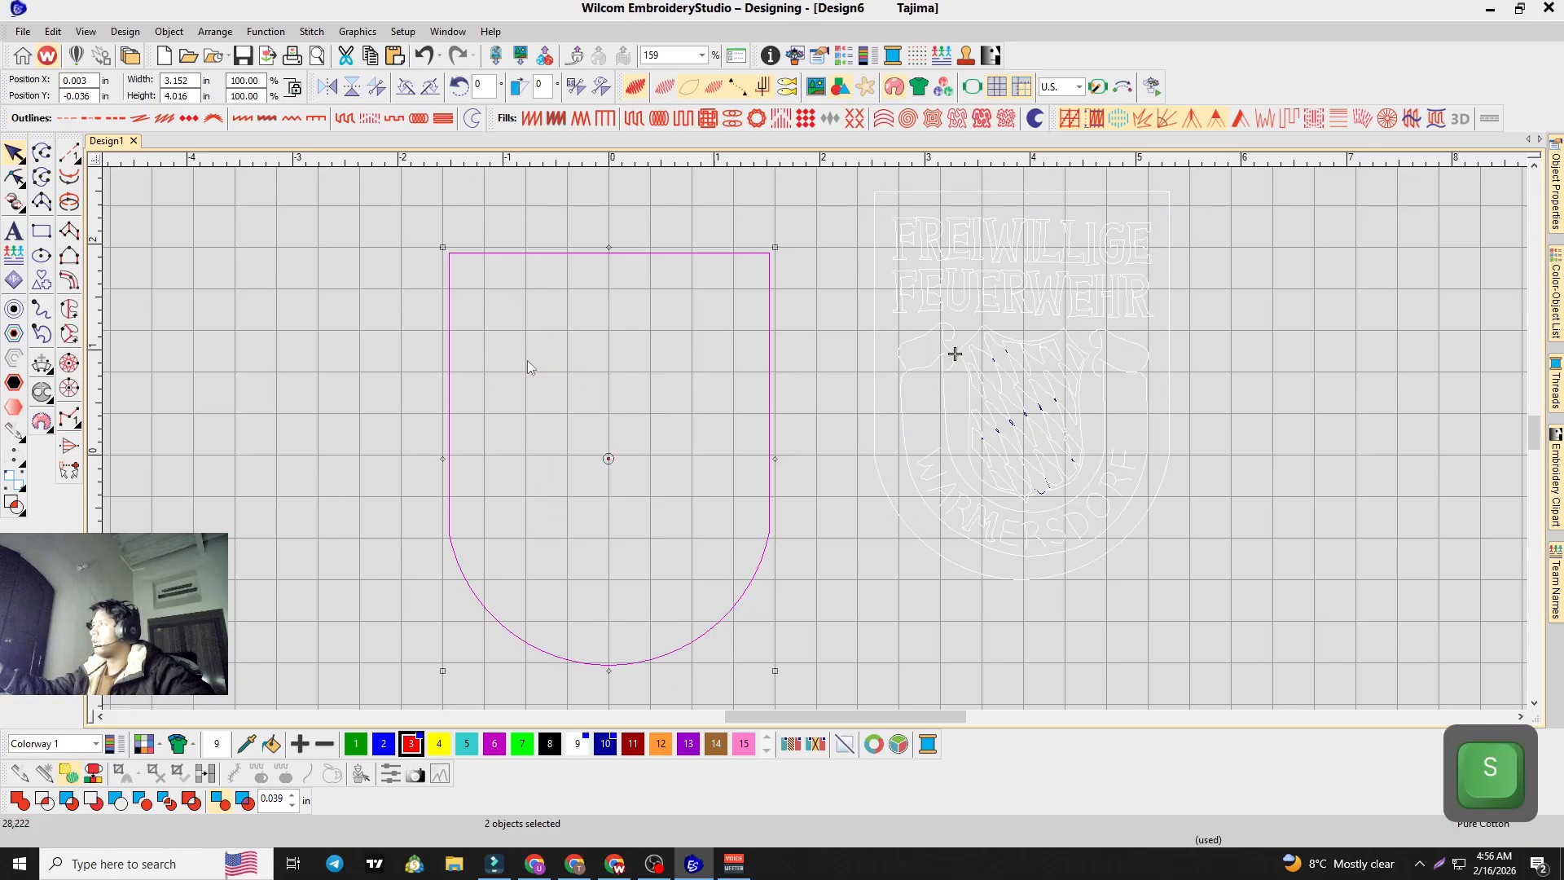
key(s)
key(s)
key(d)
key(s)
key(s)
key(s)
key(d)
key(s)
key(d)
key(s)
key(d)
key(s)
key(s)
key(s)
key(s)
key(s)
scroll(493, 311, up, 2)
scroll(847, 446, down, 4)
key(s)
scroll(863, 452, up, 3)
scroll(814, 440, up, 1)
scroll(779, 383, down, 3)
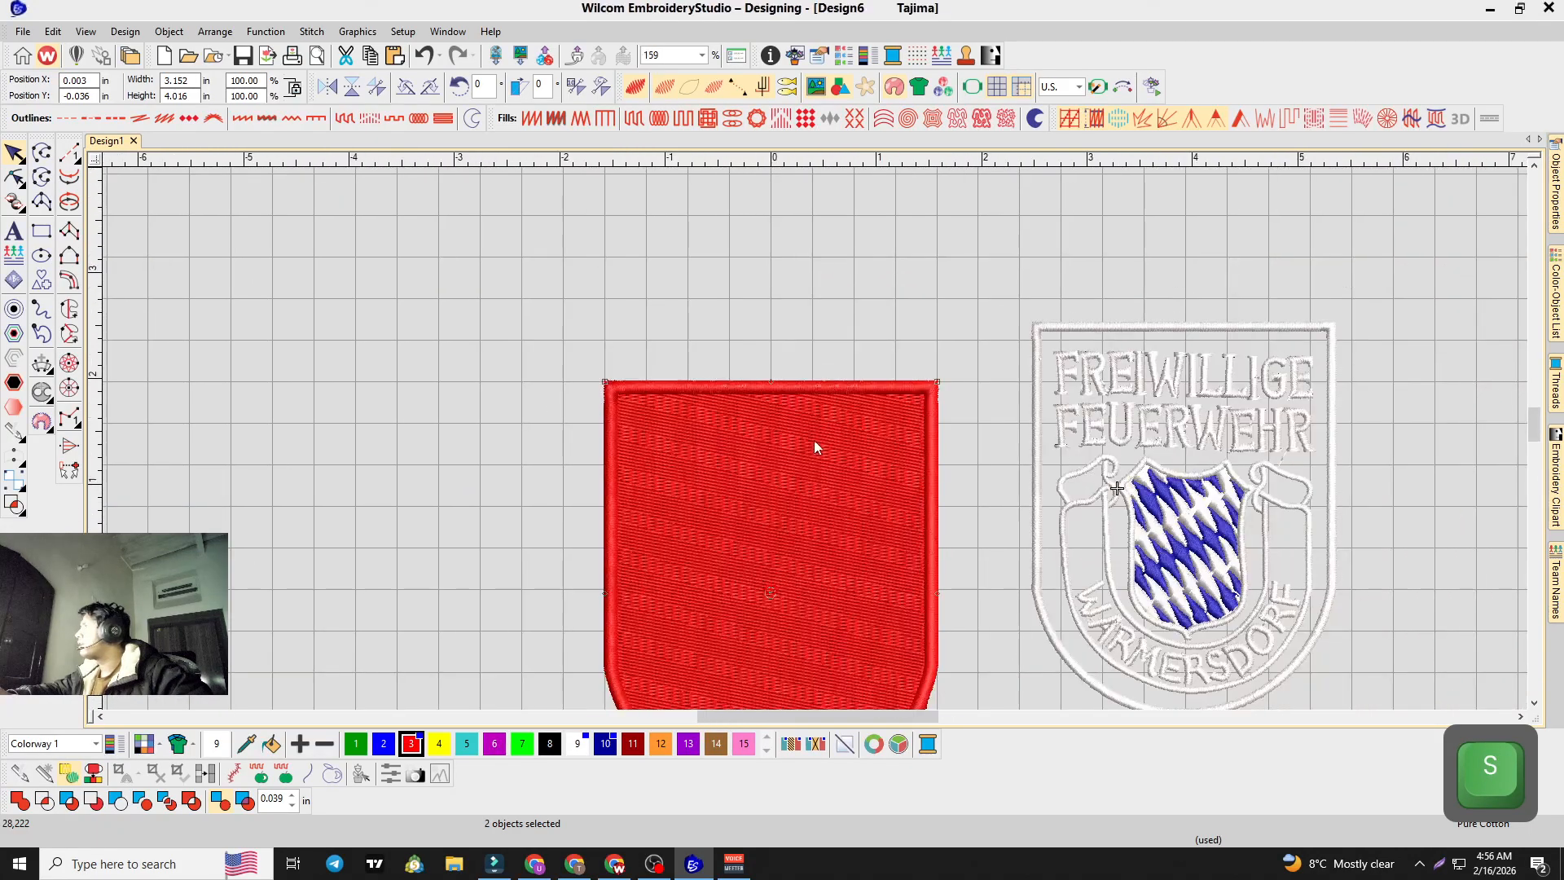
Step: Duplicate the red fill and satin border in place and scale the copies about their centre to 91.67%, 2.890 by 3.682 in
scroll(837, 475, up, 4)
scroll(813, 440, down, 3)
scroll(822, 516, up, 2)
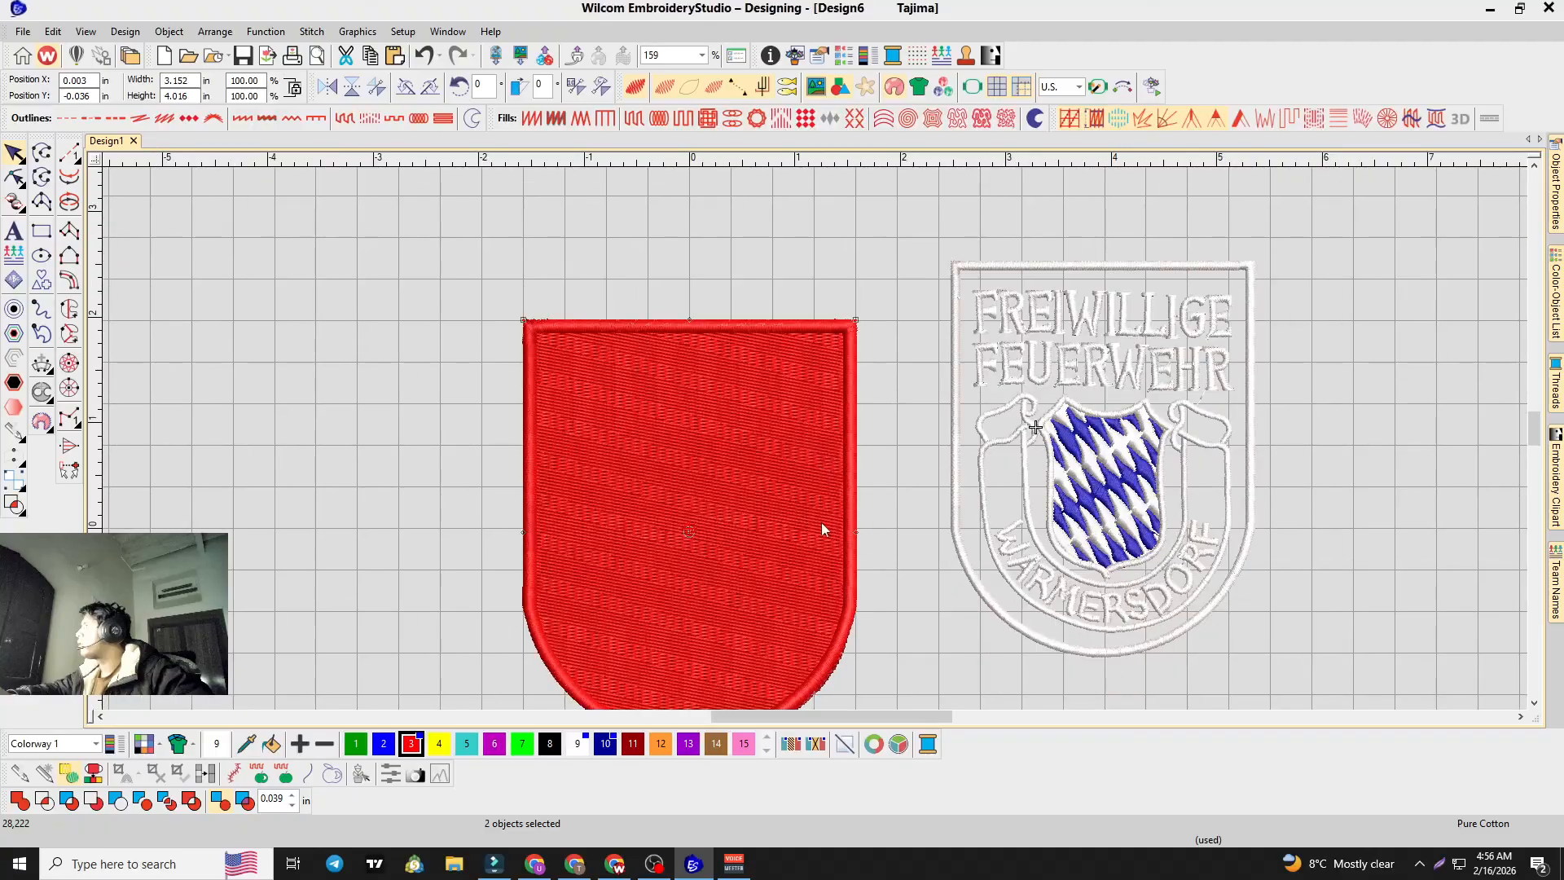
scroll(814, 438, down, 1)
scroll(858, 352, up, 1)
click(823, 335)
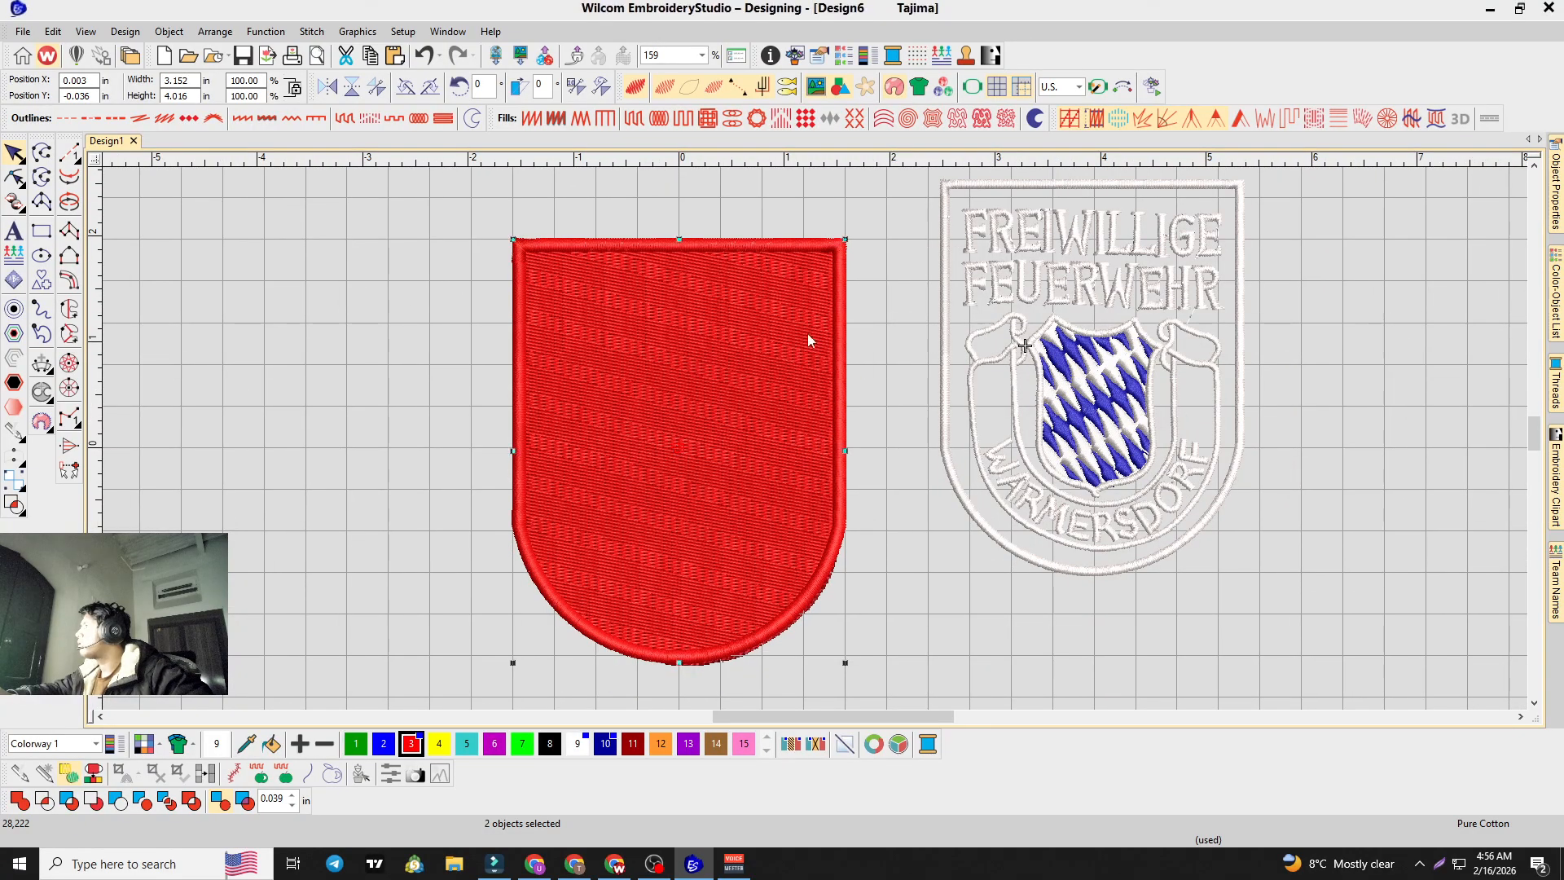
key(ctrl+c)
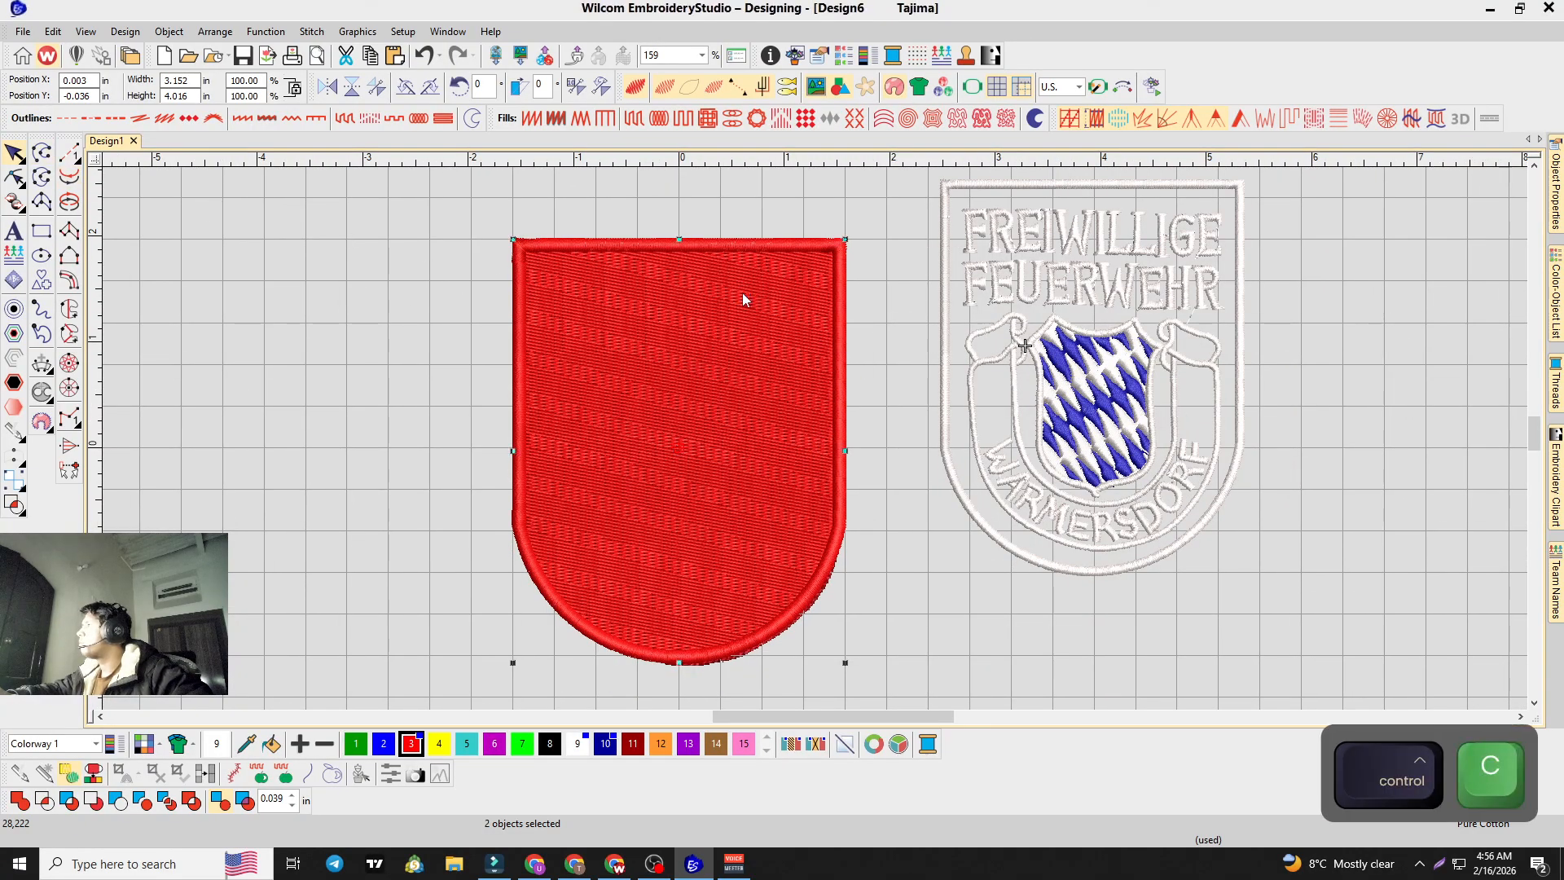
key(ctrl+v)
mouse_move(842, 239)
mouse_down()
mouse_move(834, 261)
mouse_move(687, 304)
mouse_move(674, 409)
mouse_move(822, 249)
mouse_up()
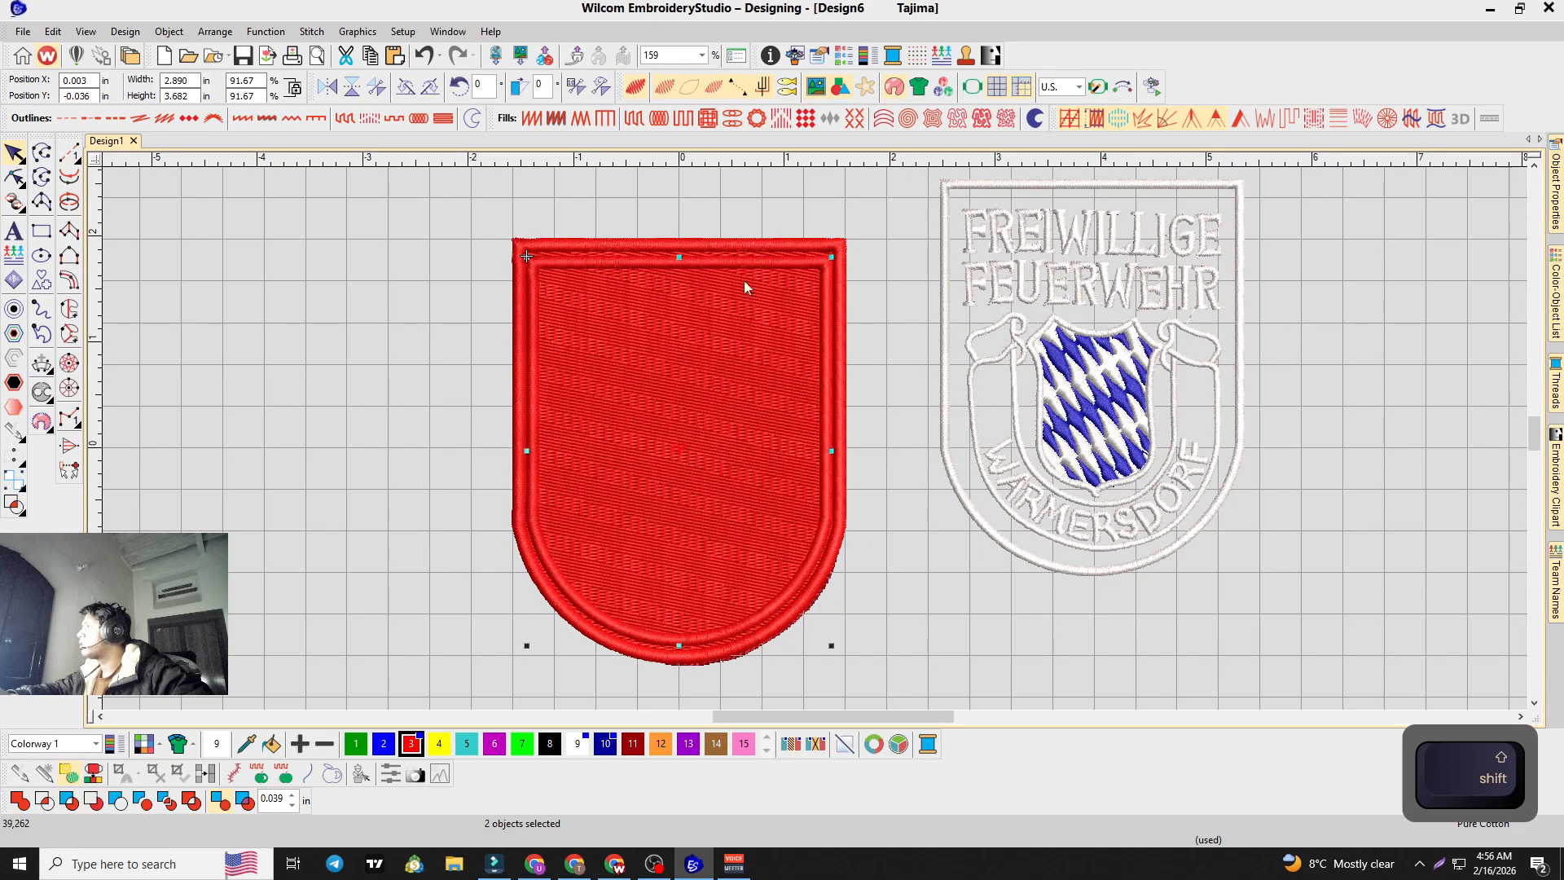
Step: Stretch the smaller fill and border copies upward to a height of 3.707 in
scroll(671, 277, up, 1)
scroll(743, 408, down, 1)
scroll(817, 443, up, 3)
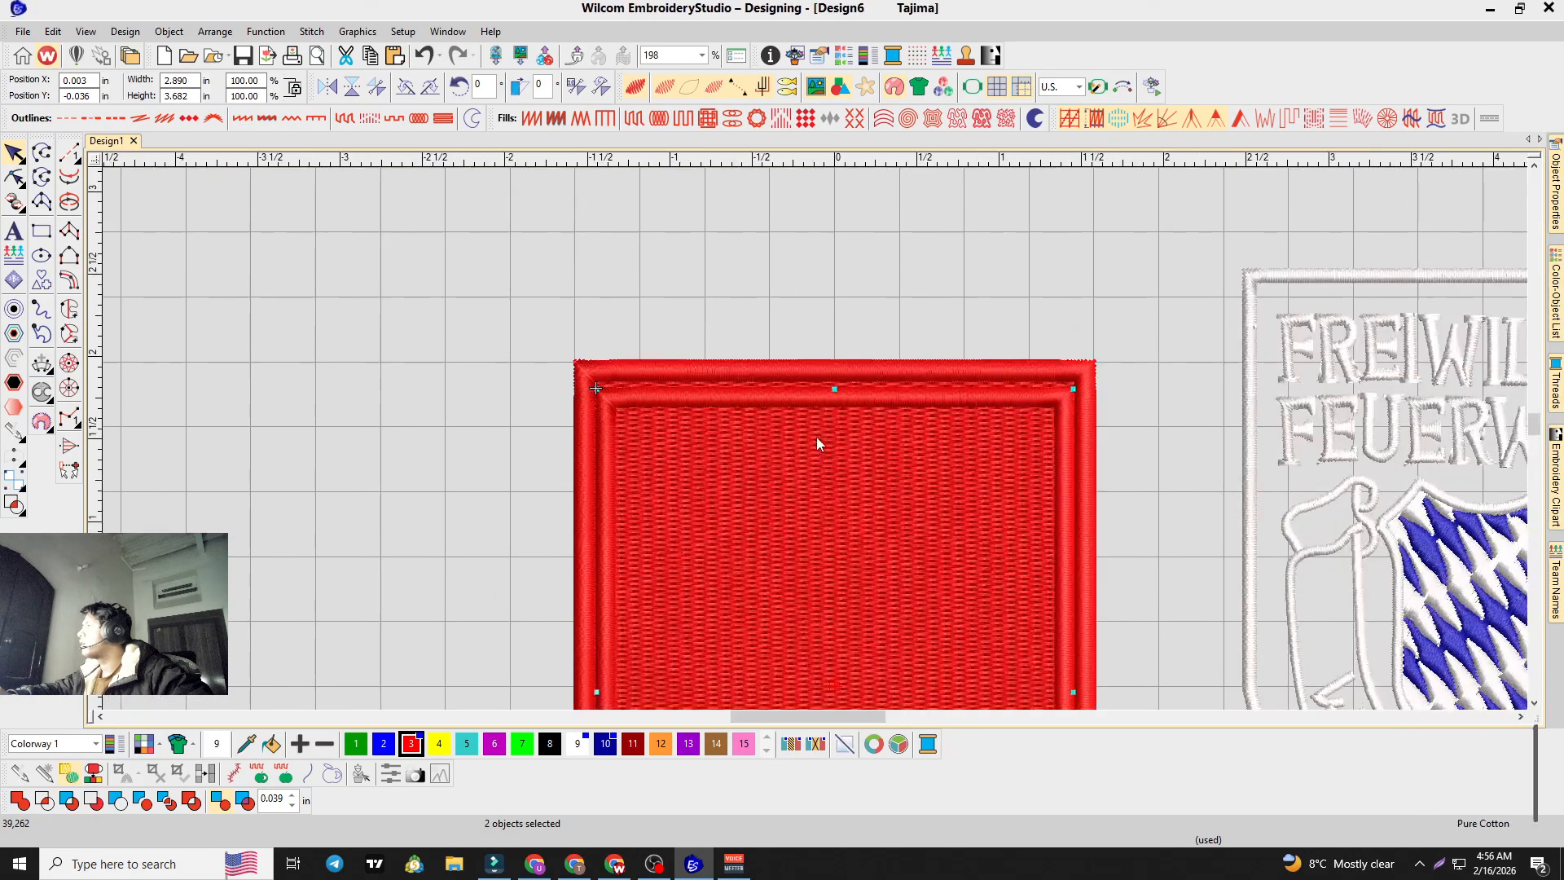
drag(833, 383, 831, 373)
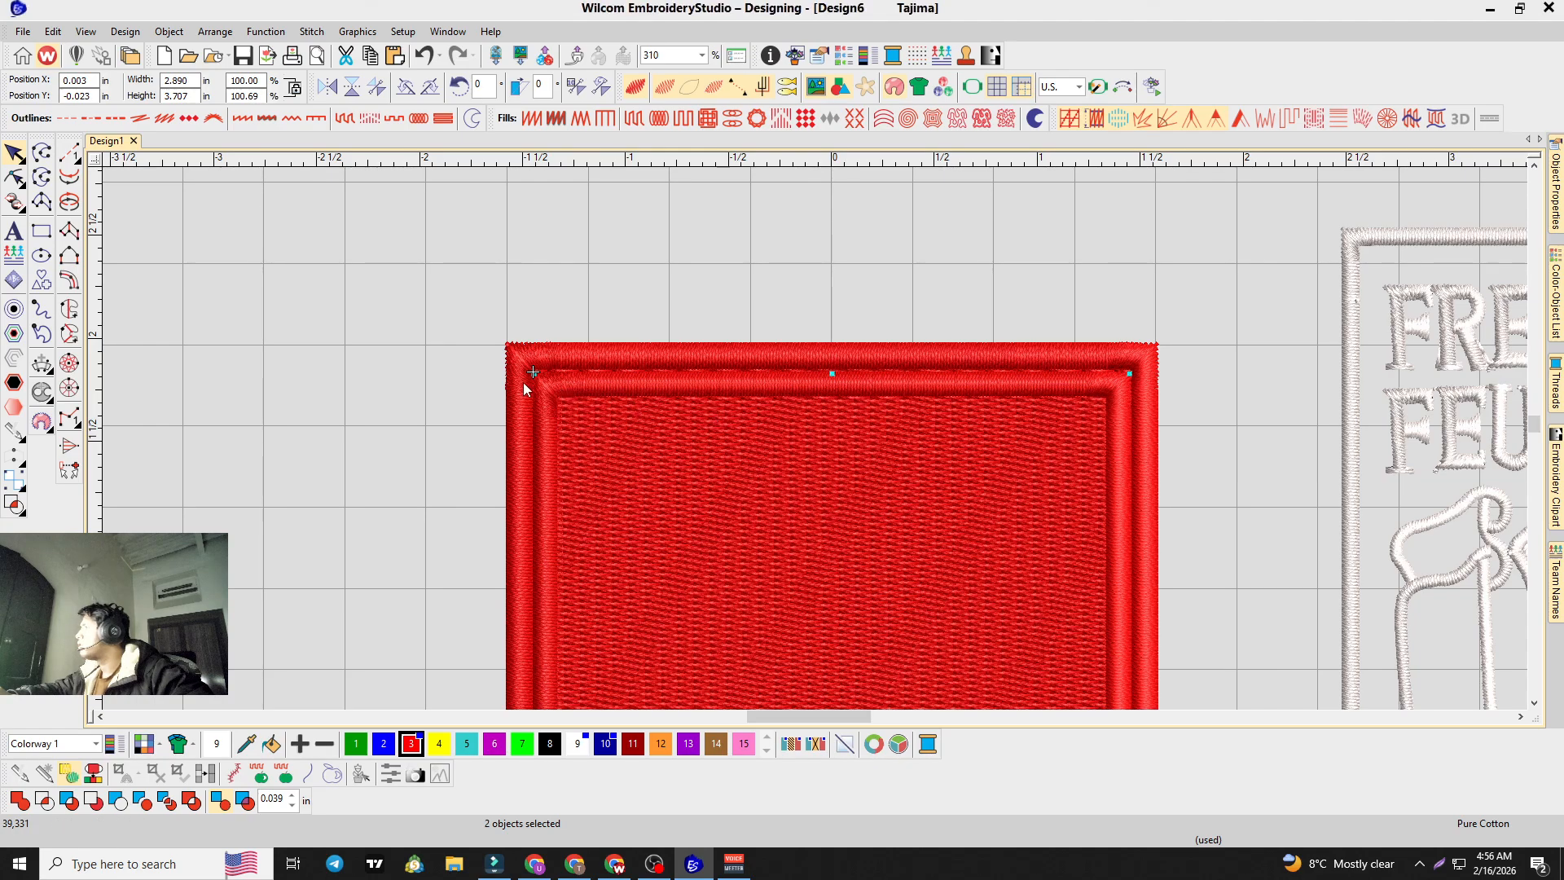
Step: Inspect the smaller copies at the badge's upper-left corner and delete the inner satin border, keeping the inner fill
click(14, 176)
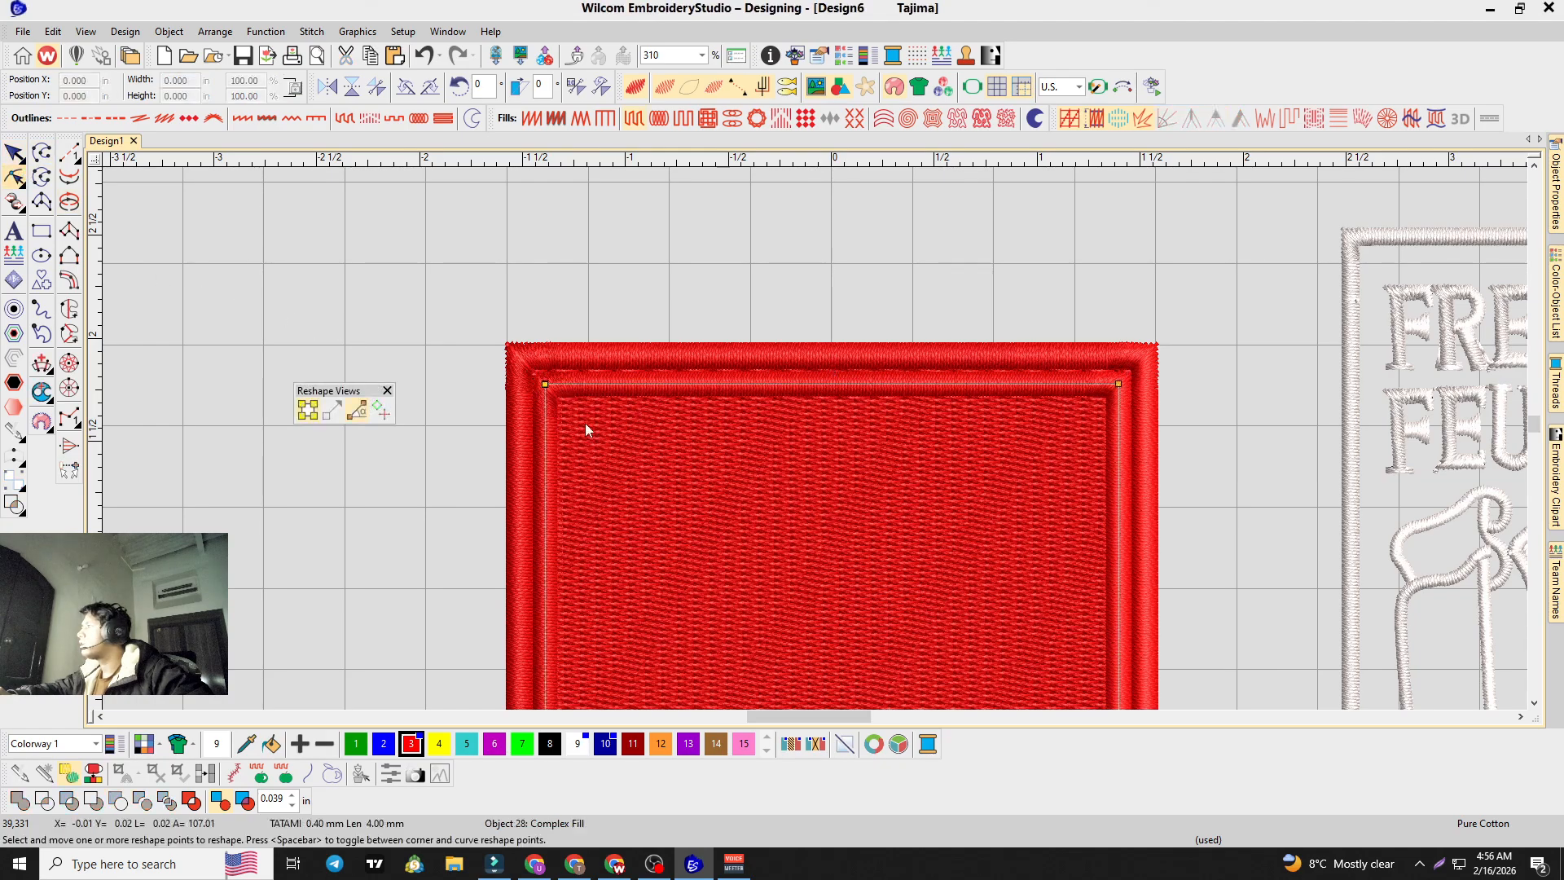
scroll(817, 438, up, 10)
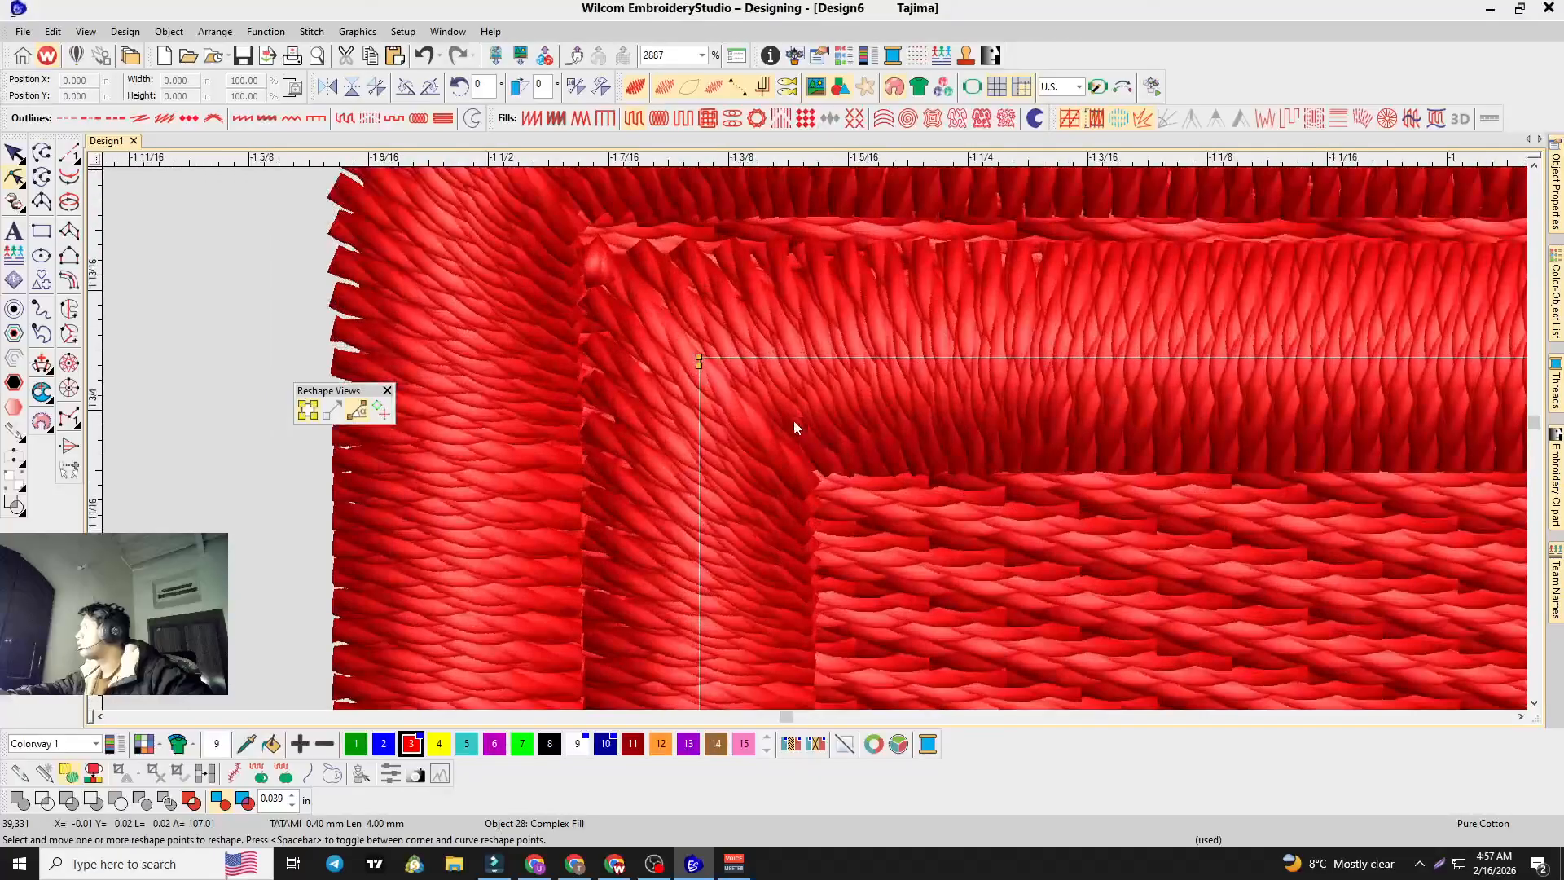
scroll(815, 438, down, 12)
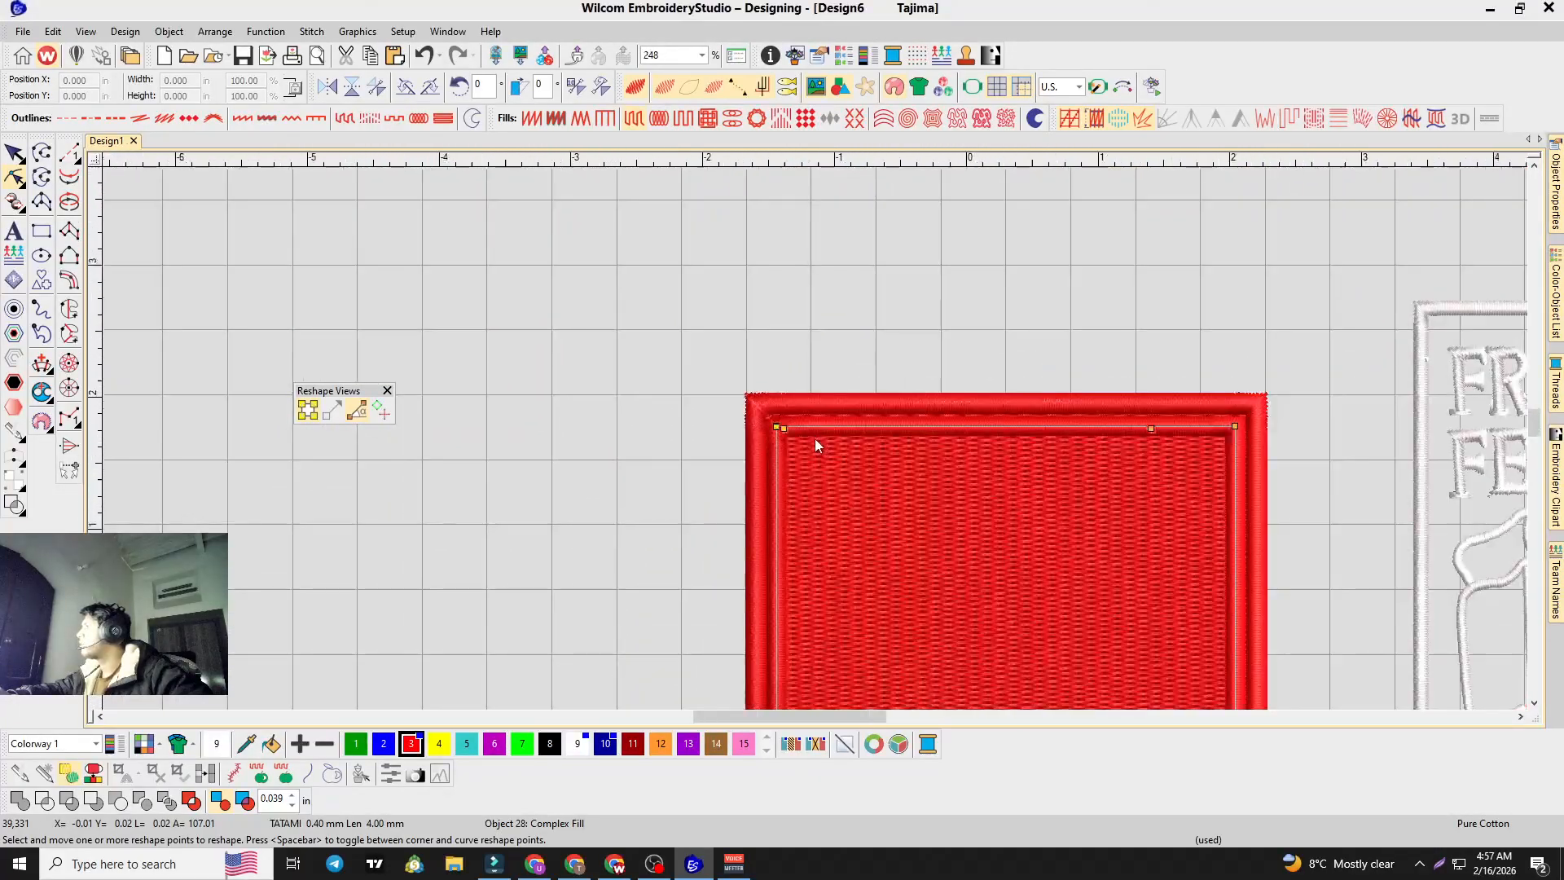
scroll(826, 447, up, 2)
scroll(668, 369, down, 2)
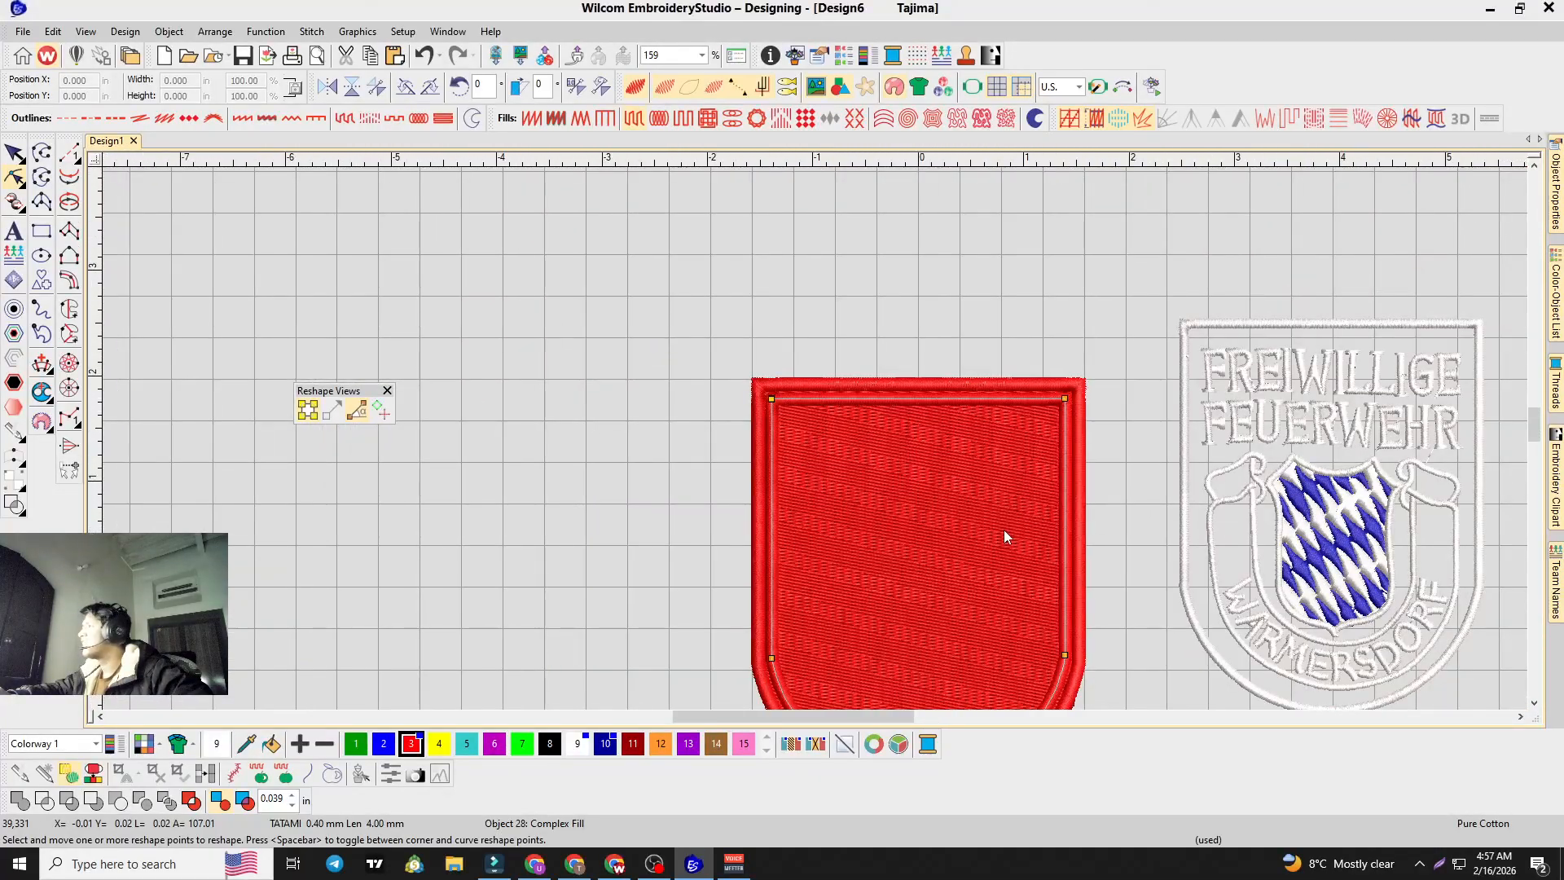
key(Delete)
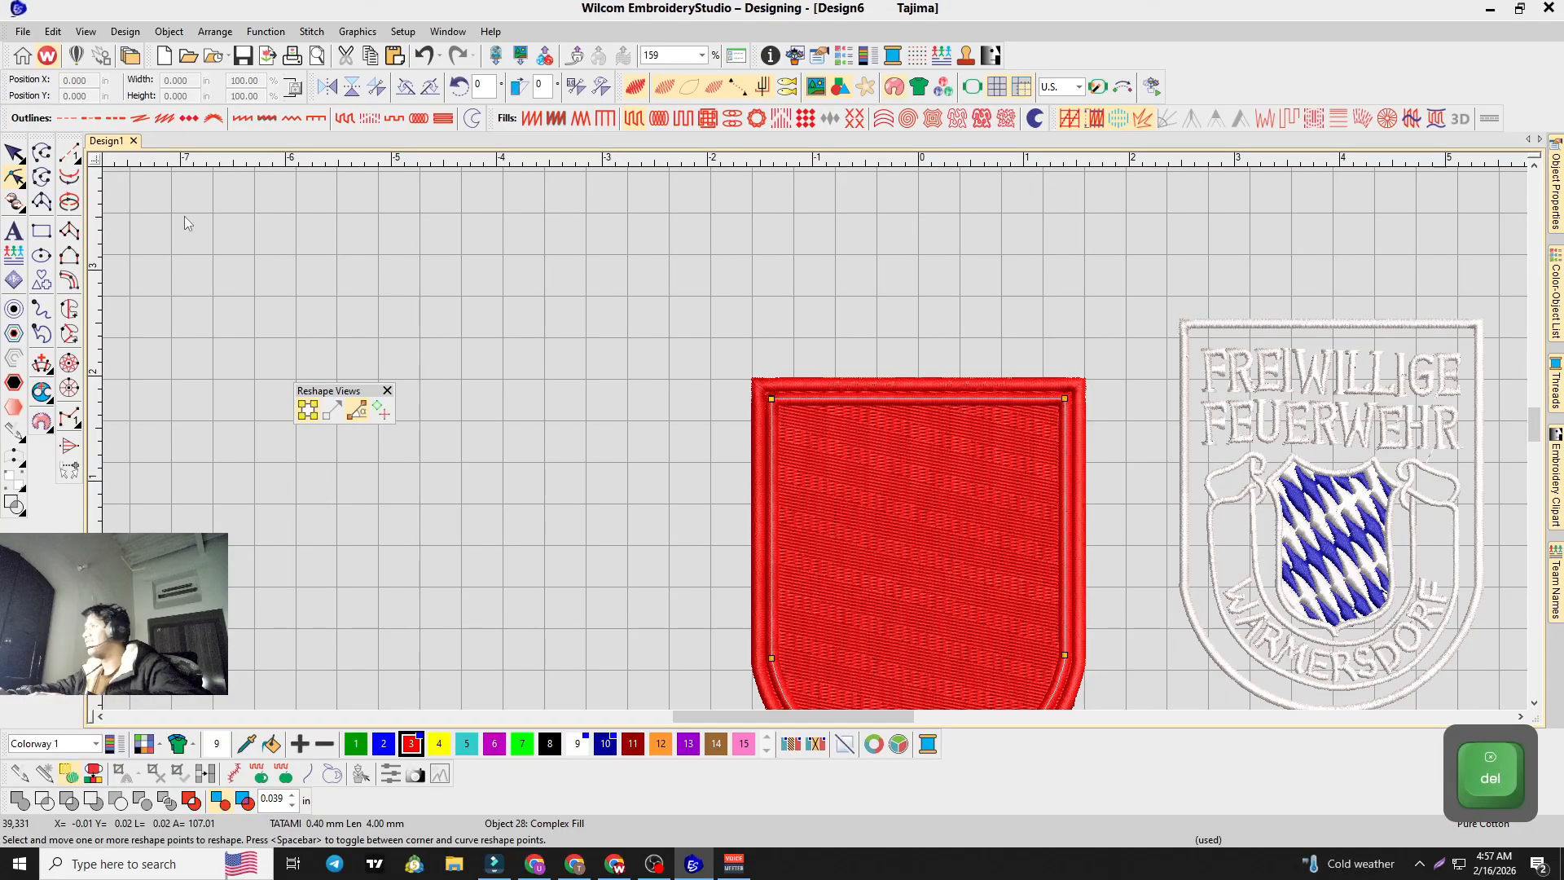
click(21, 153)
click(640, 428)
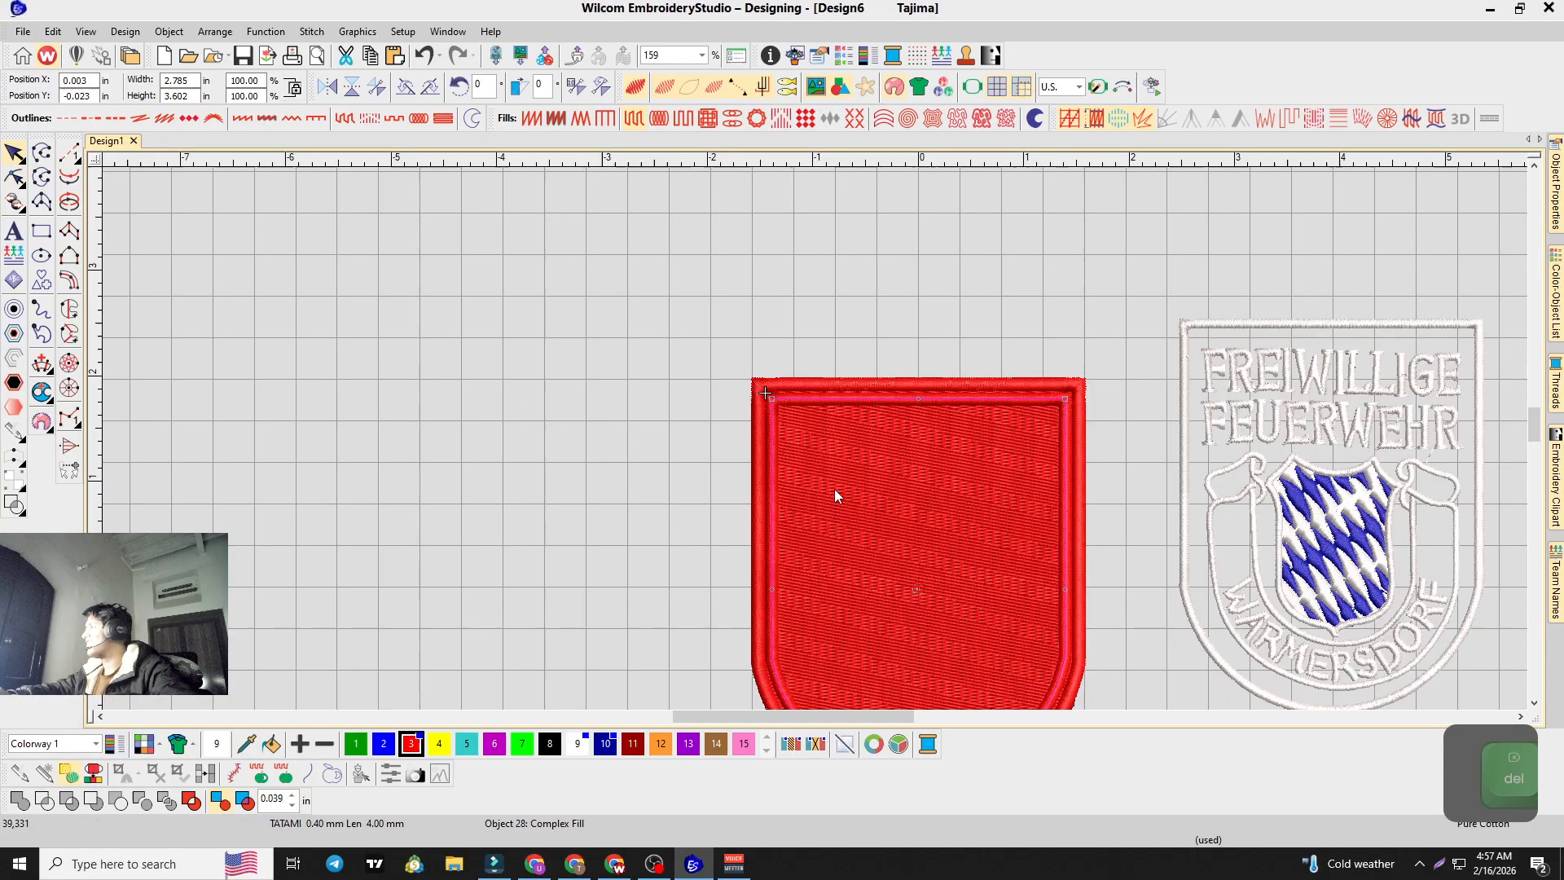
click(821, 401)
key(Delete)
Step: Duplicate the inner red fill in place and convert the copy to a satin outline
scroll(949, 536, down, 2)
scroll(814, 439, up, 2)
click(795, 433)
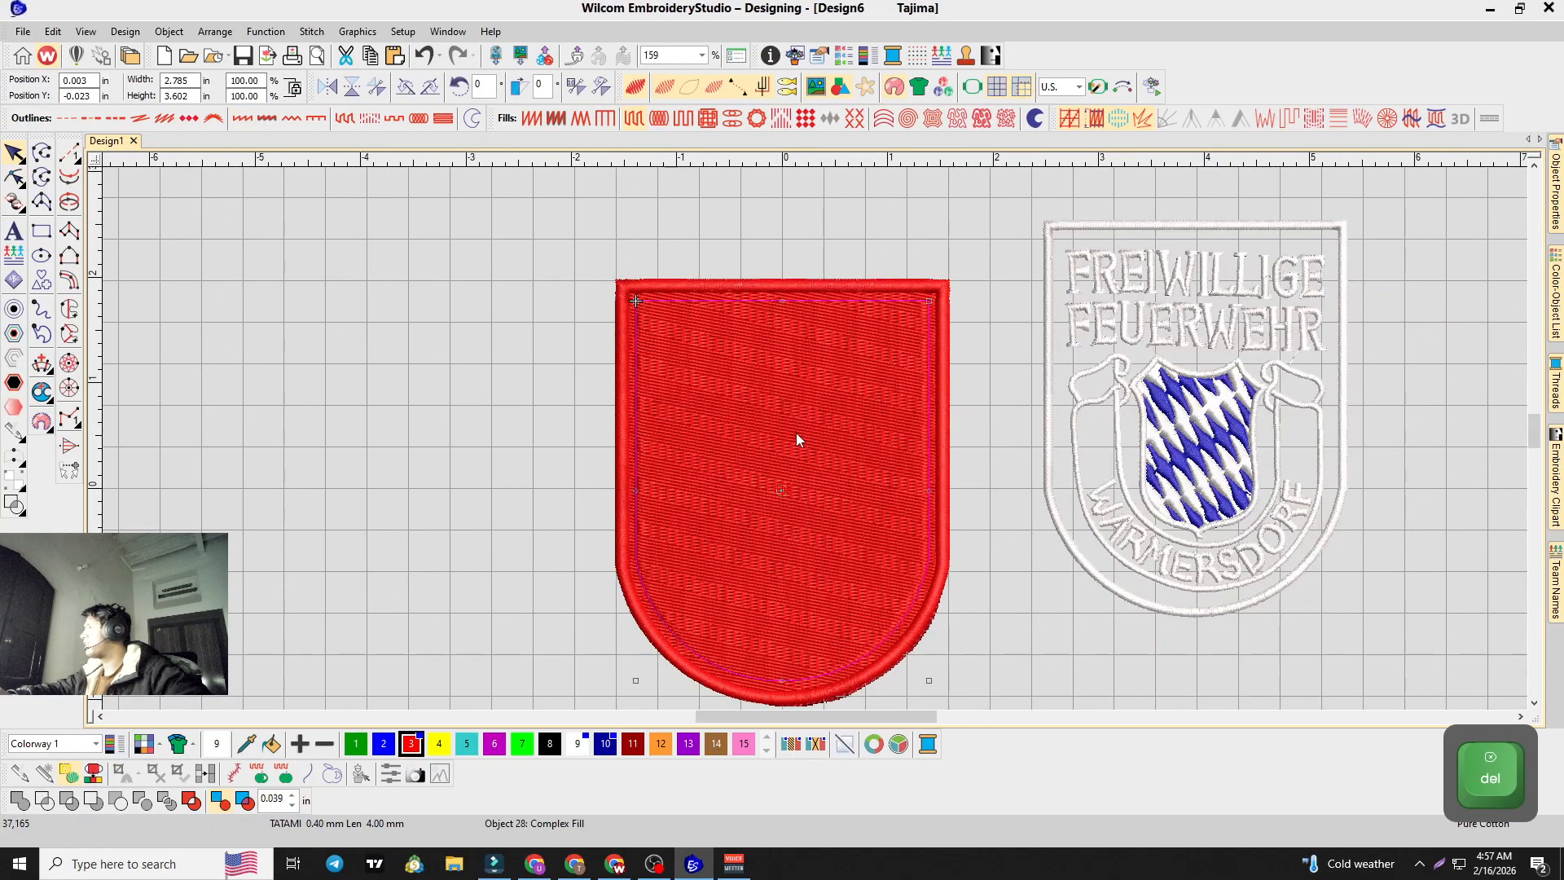
key(ctrl+c)
key(ctrl+v)
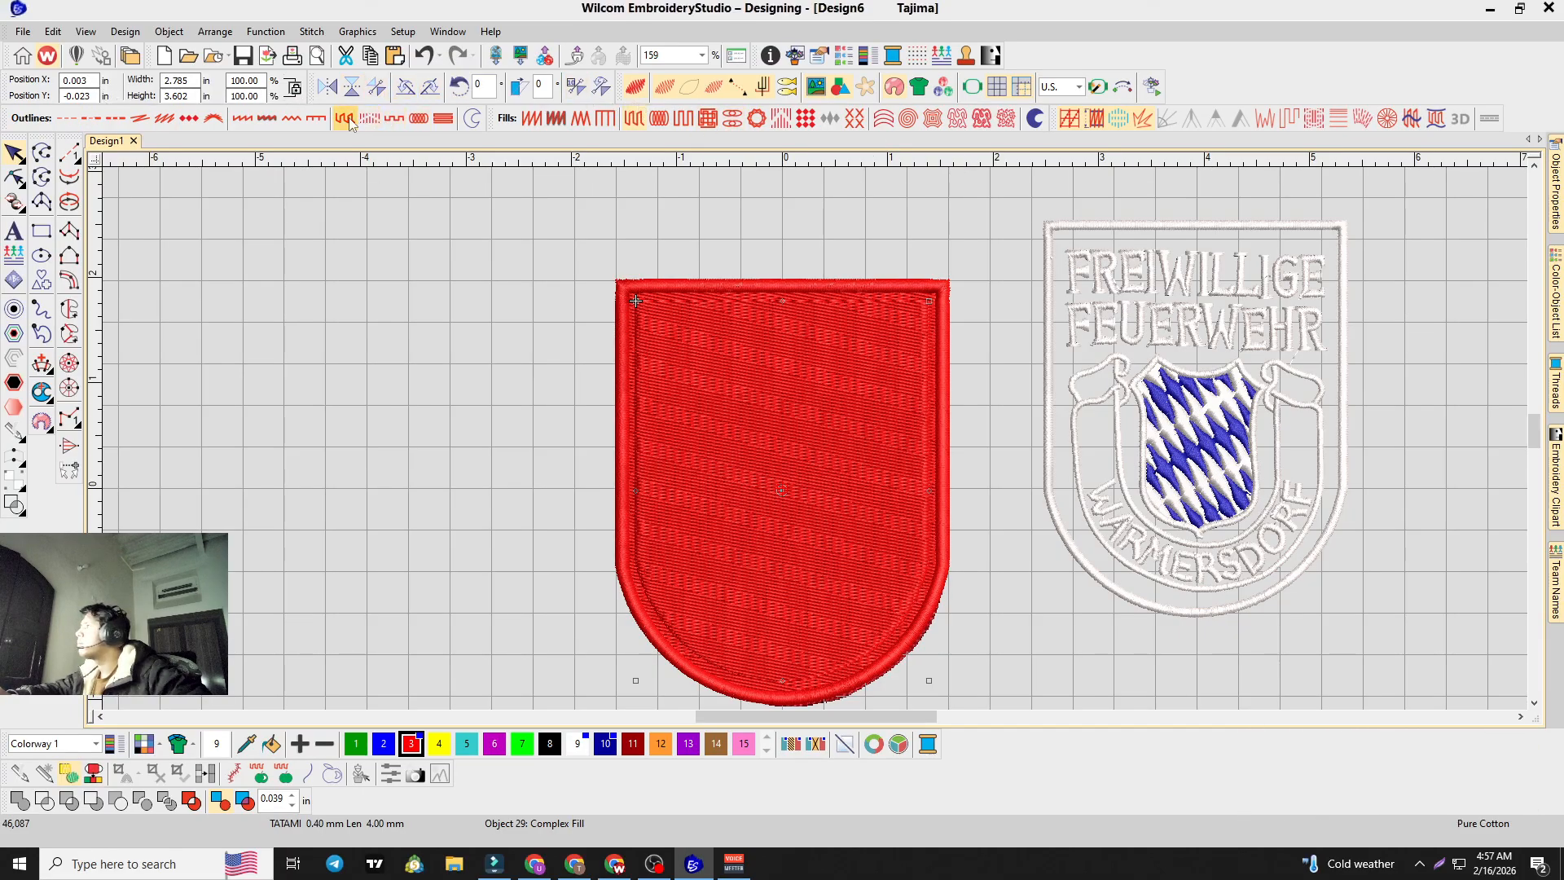
click(321, 120)
click(241, 120)
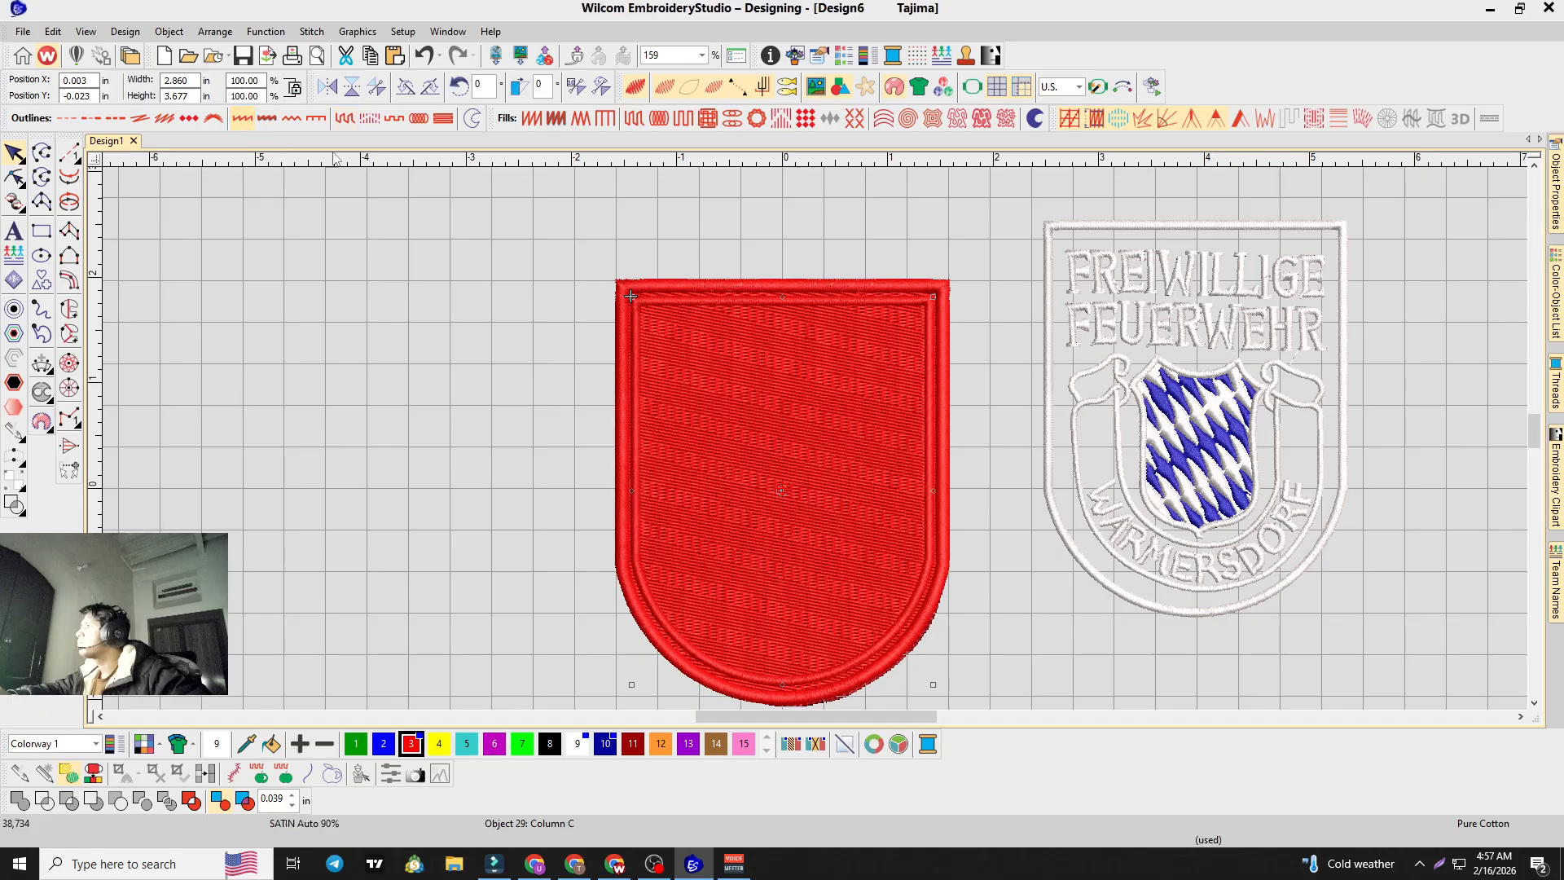
Step: Examine the inner satin outline, move it slightly aside, and undo the move
scroll(795, 463, up, 3)
scroll(818, 444, down, 3)
scroll(818, 444, up, 5)
scroll(822, 443, down, 2)
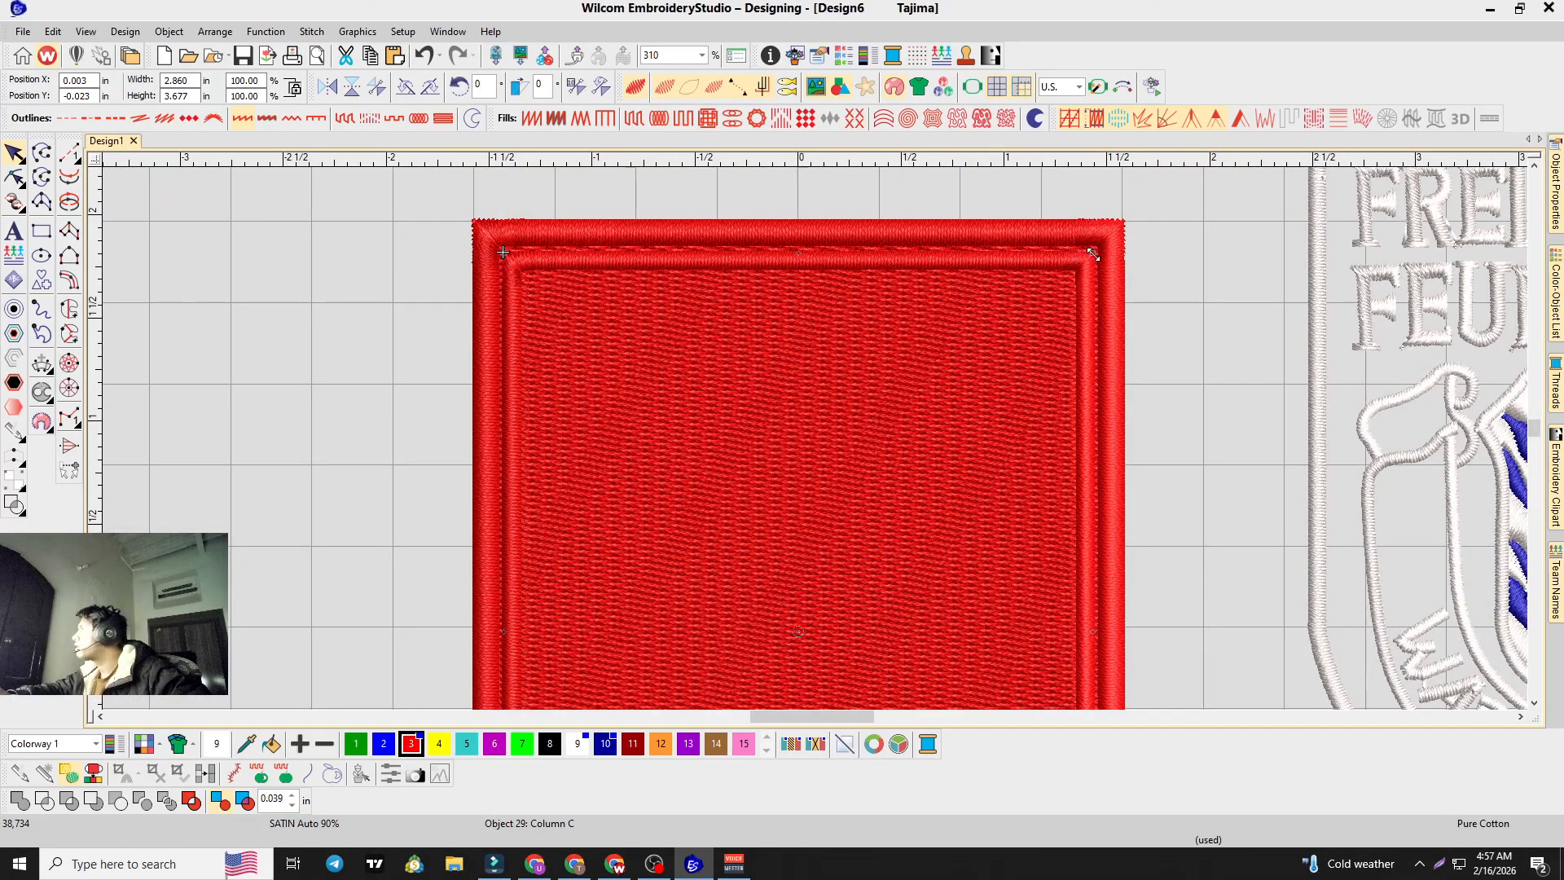
scroll(864, 505, down, 2)
scroll(782, 432, up, 3)
scroll(632, 418, down, 2)
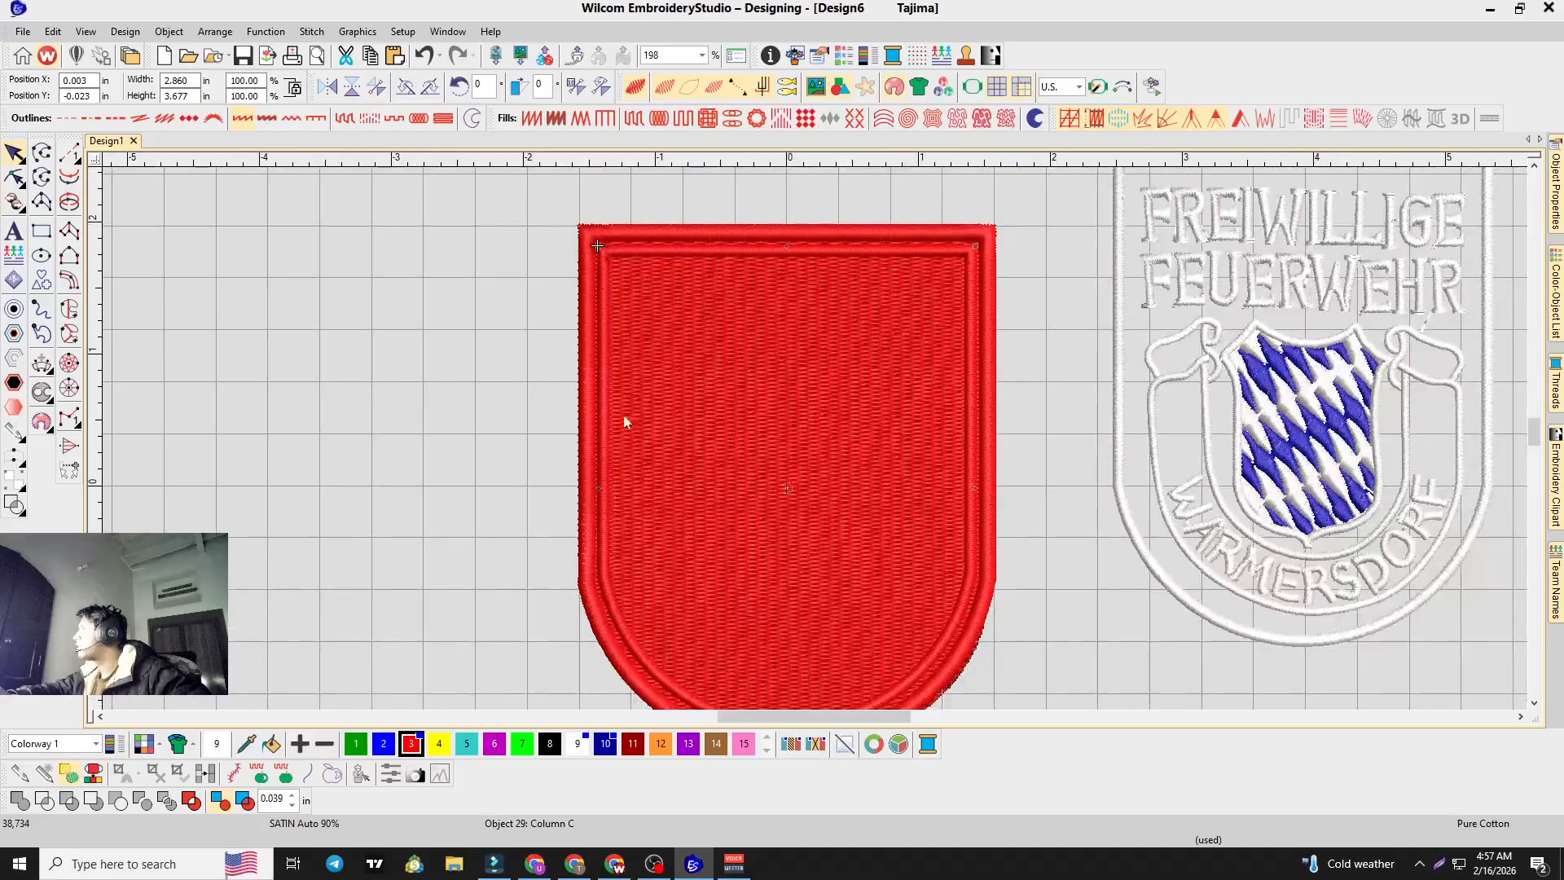
drag(603, 408, 646, 399)
key(ctrl+z)
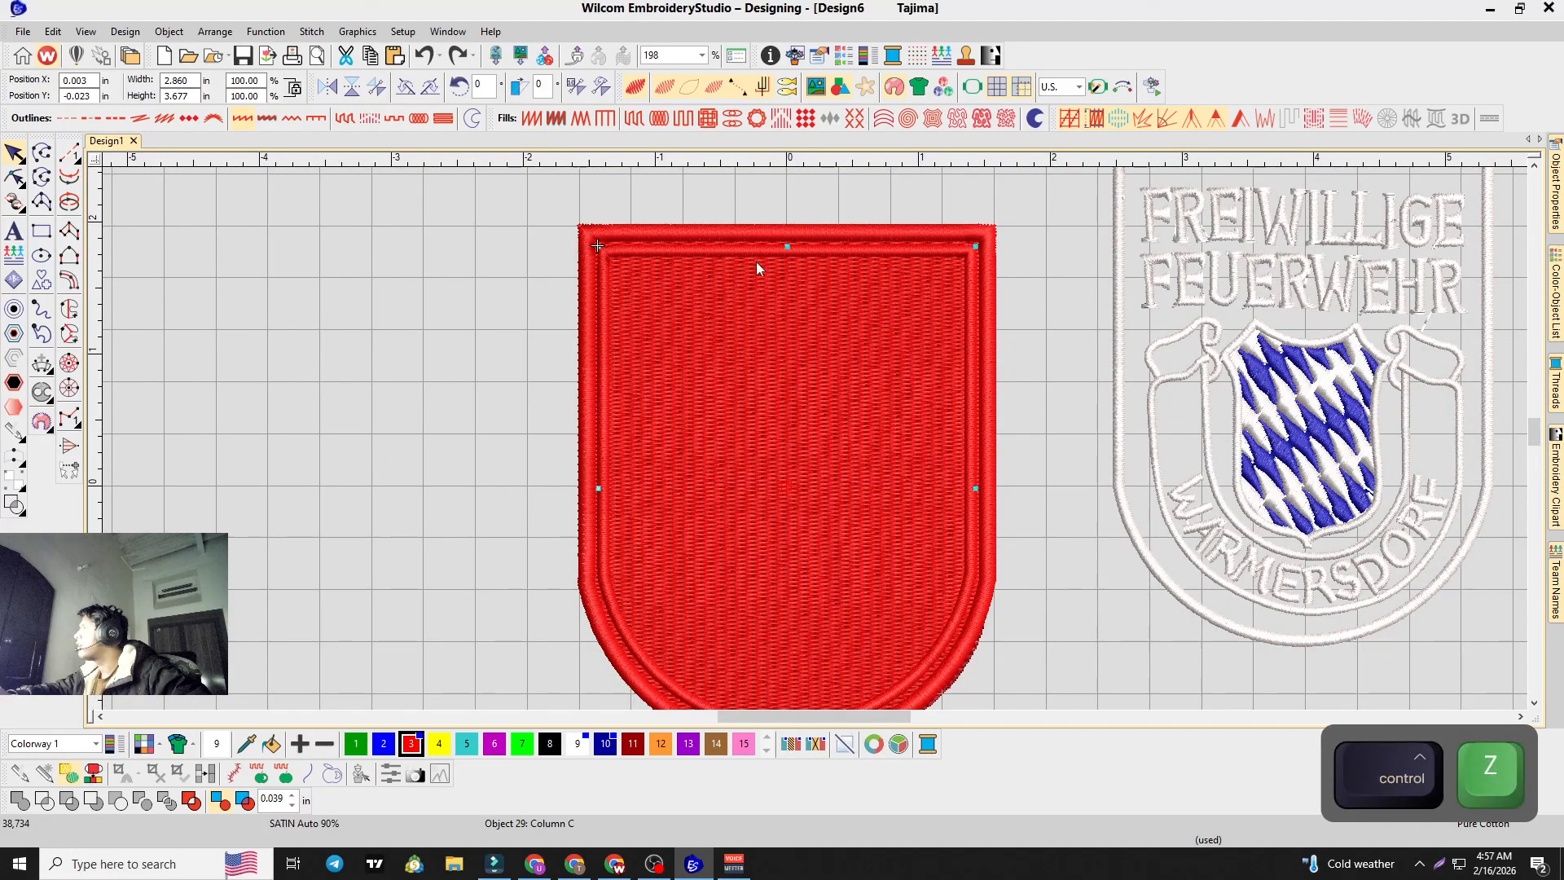
Step: Pull the inner satin outline and the inner fill beneath it aside, and undo both moves
scroll(912, 323, up, 1)
scroll(815, 438, down, 2)
scroll(813, 443, up, 2)
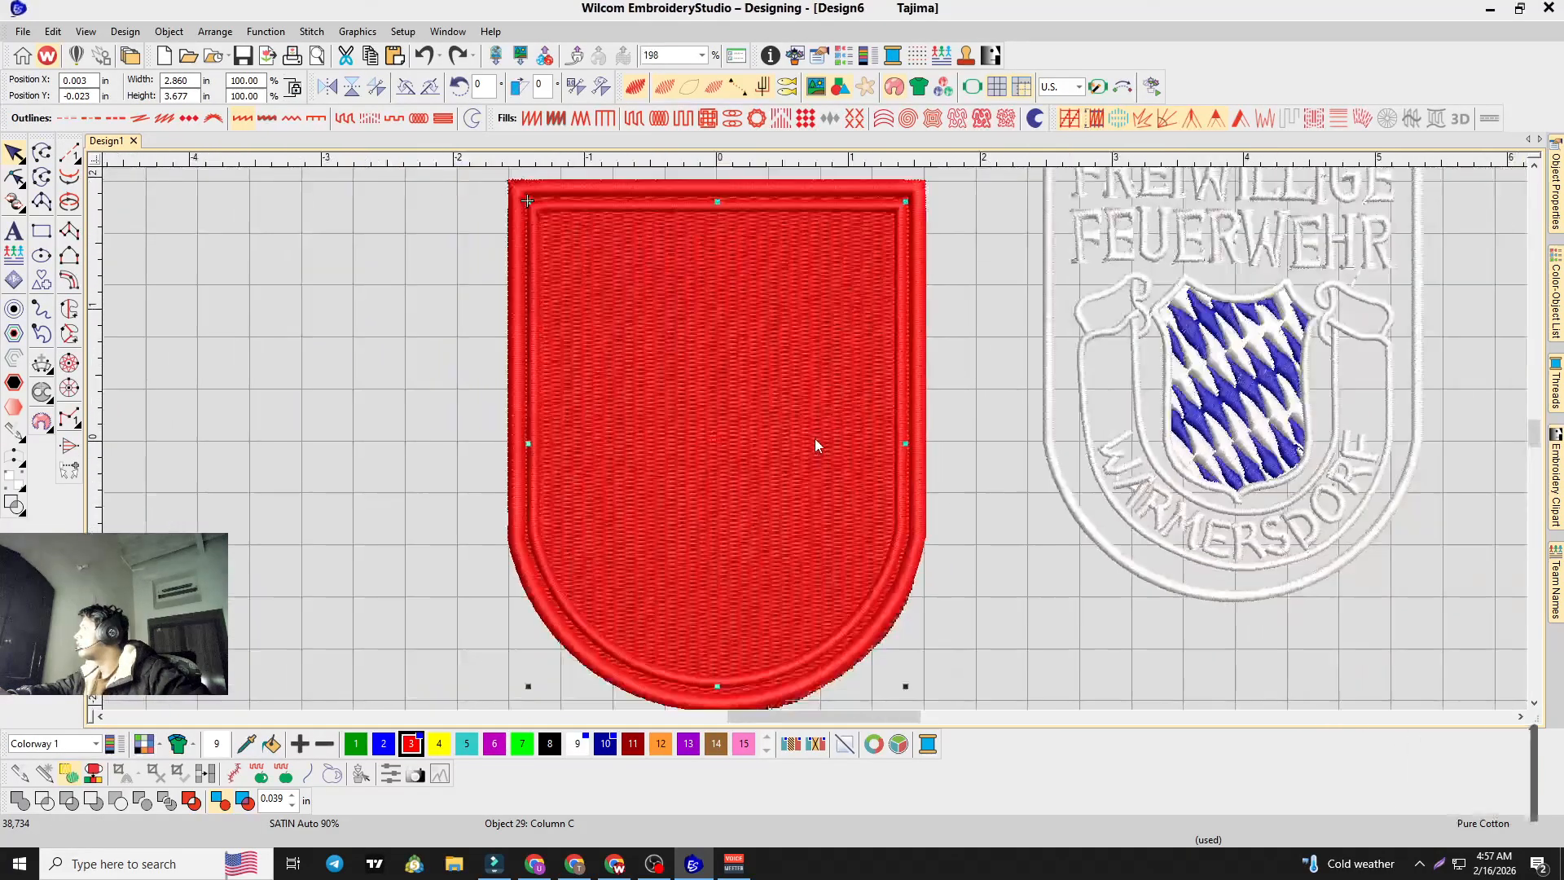
drag(535, 259, 577, 263)
click(546, 266)
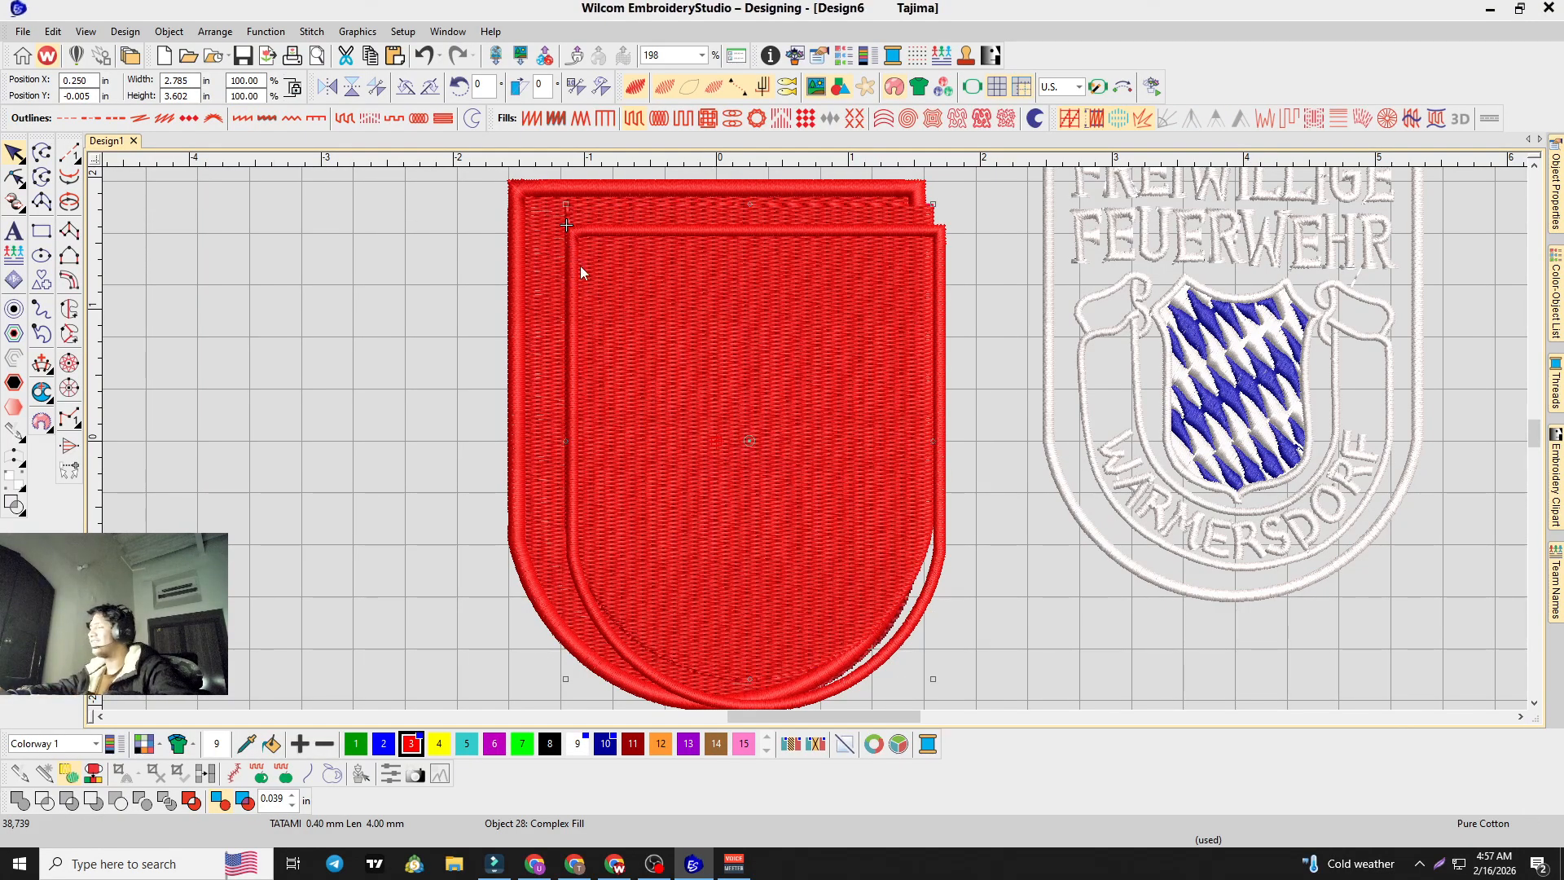
key(ctrl+z)
key(ctrl+z)
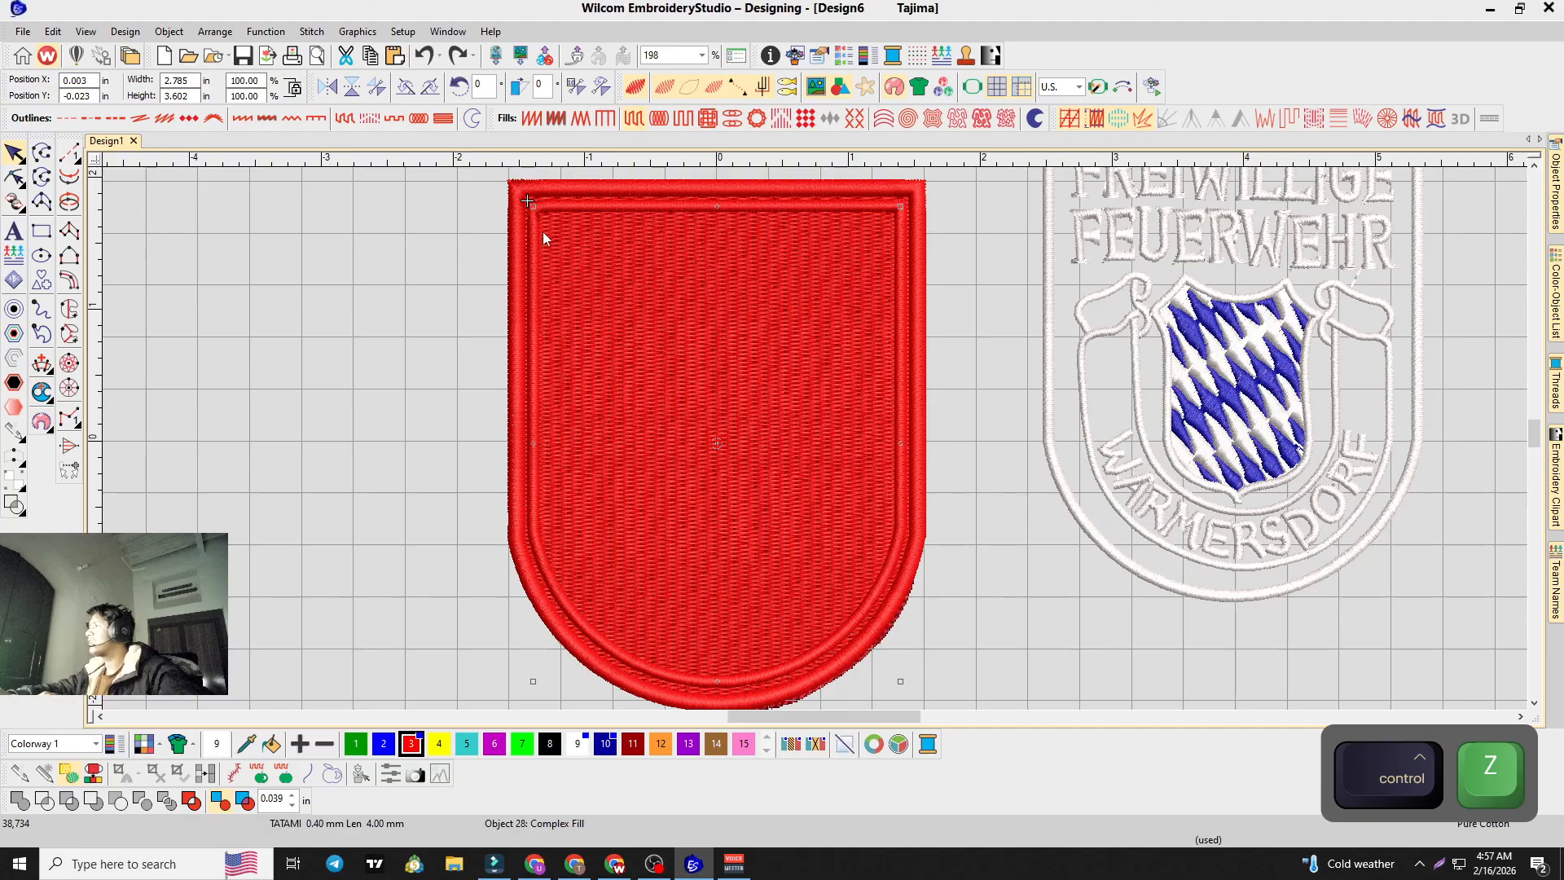
Step: Delete the duplicated inner satin outline and convert the remaining inner fill itself to a satin outline
key(Delete)
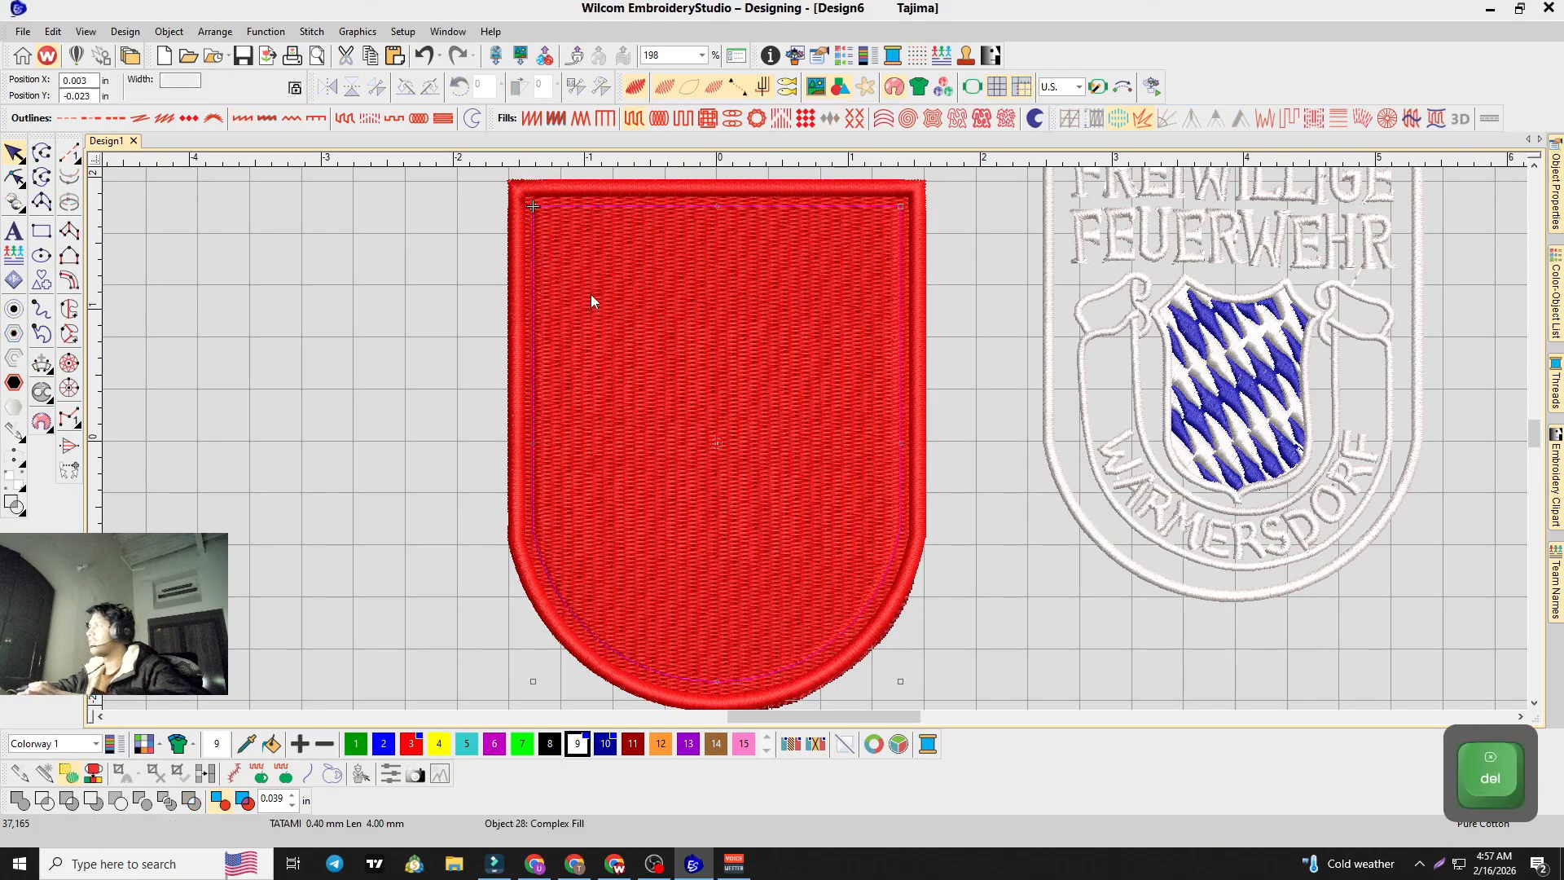
click(532, 119)
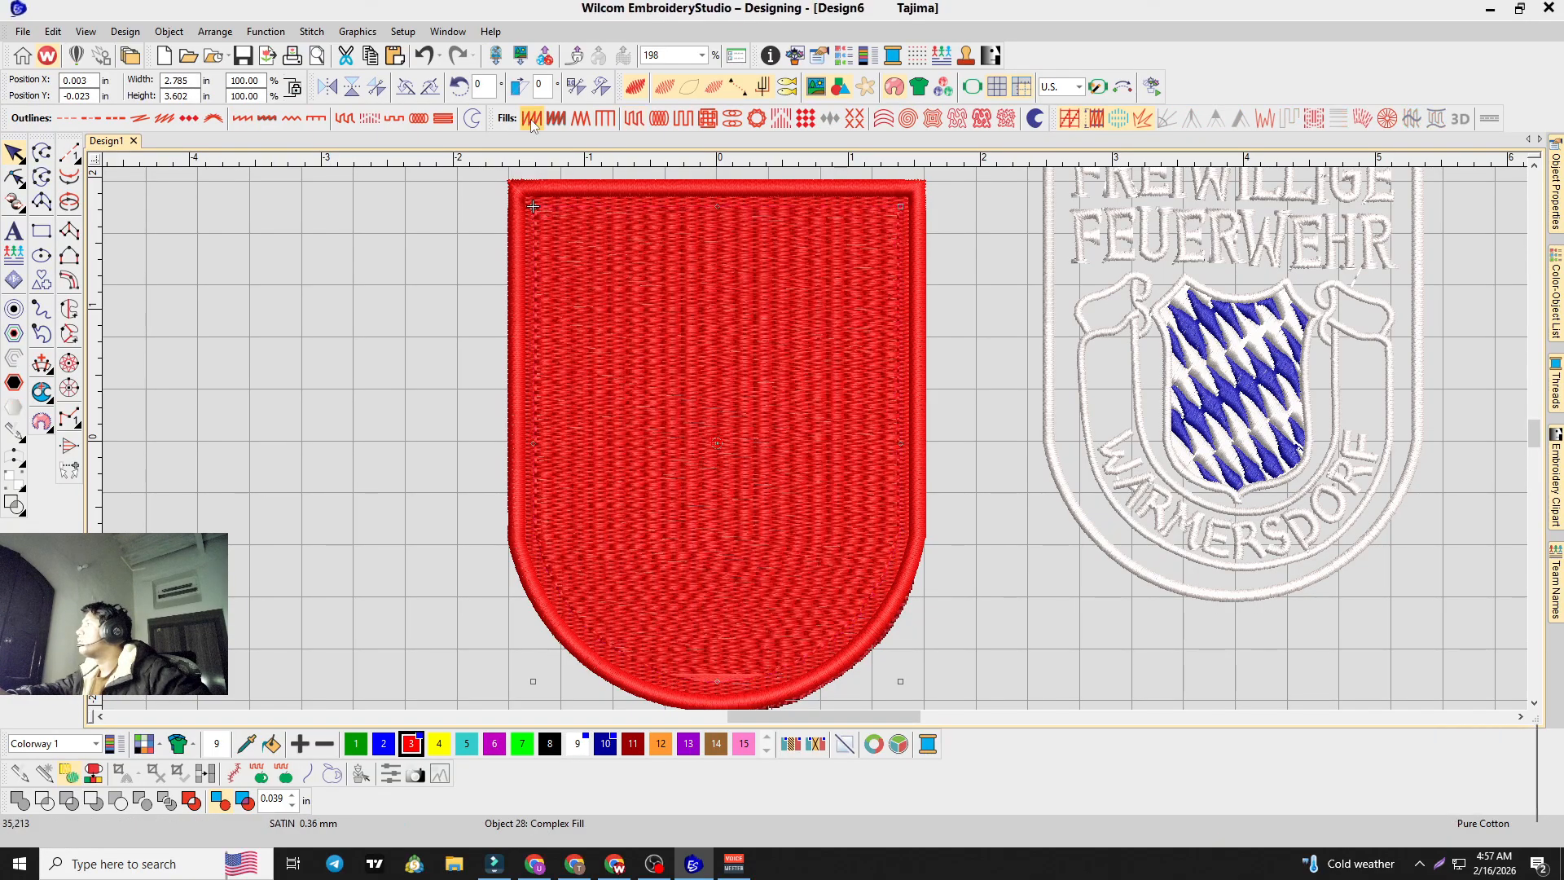
click(245, 120)
scroll(768, 299, up, 4)
scroll(812, 441, down, 4)
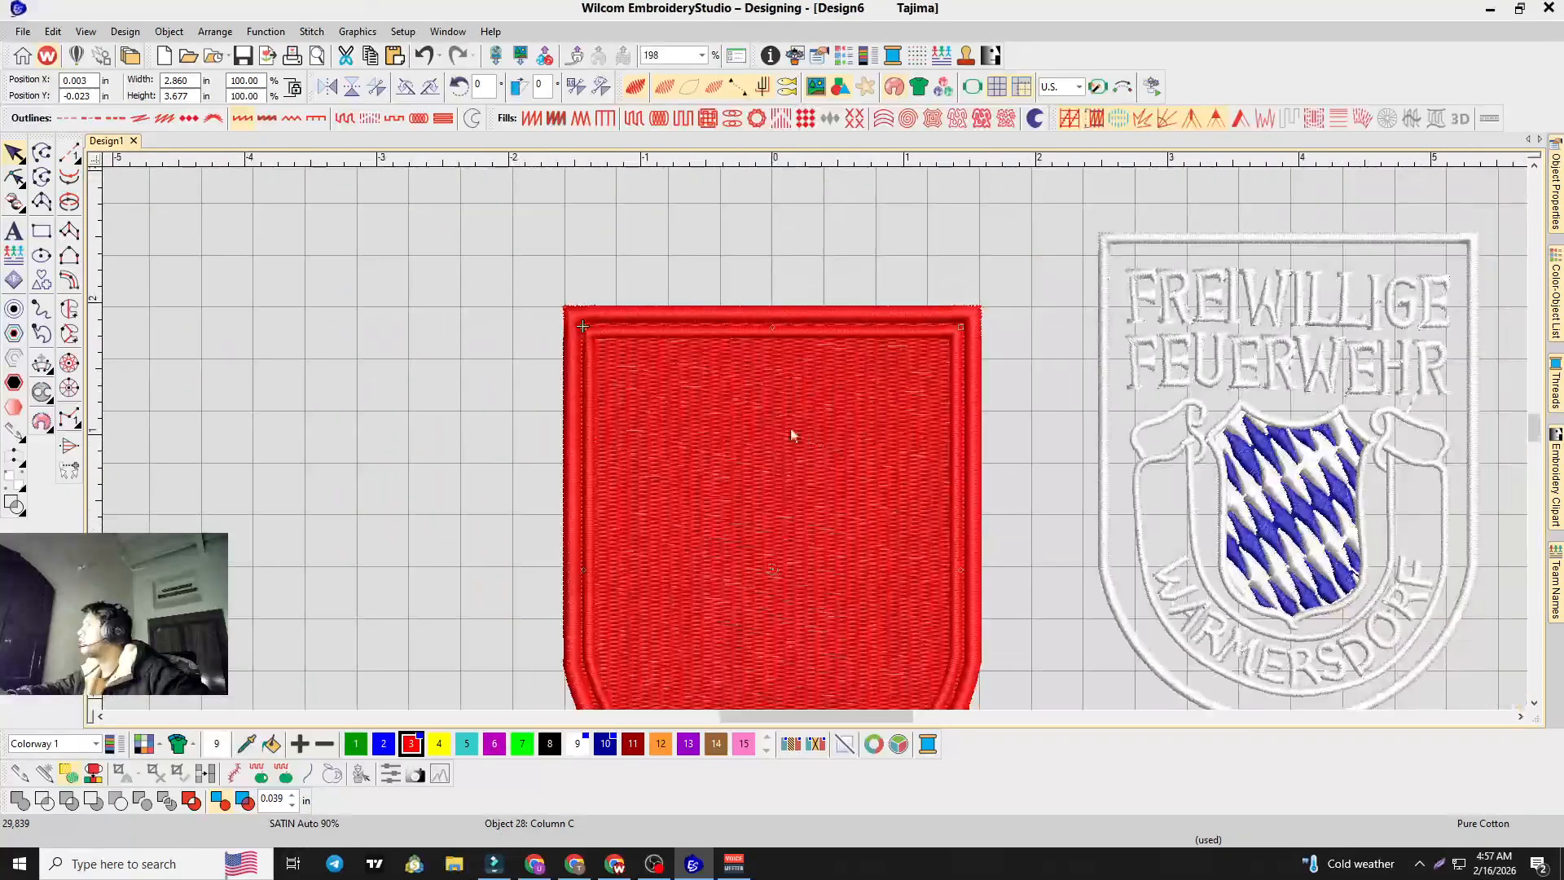
Step: Try to move the inner satin outline over the red background and undo the trial moves
key(ctrl+z)
key(ctrl+z)
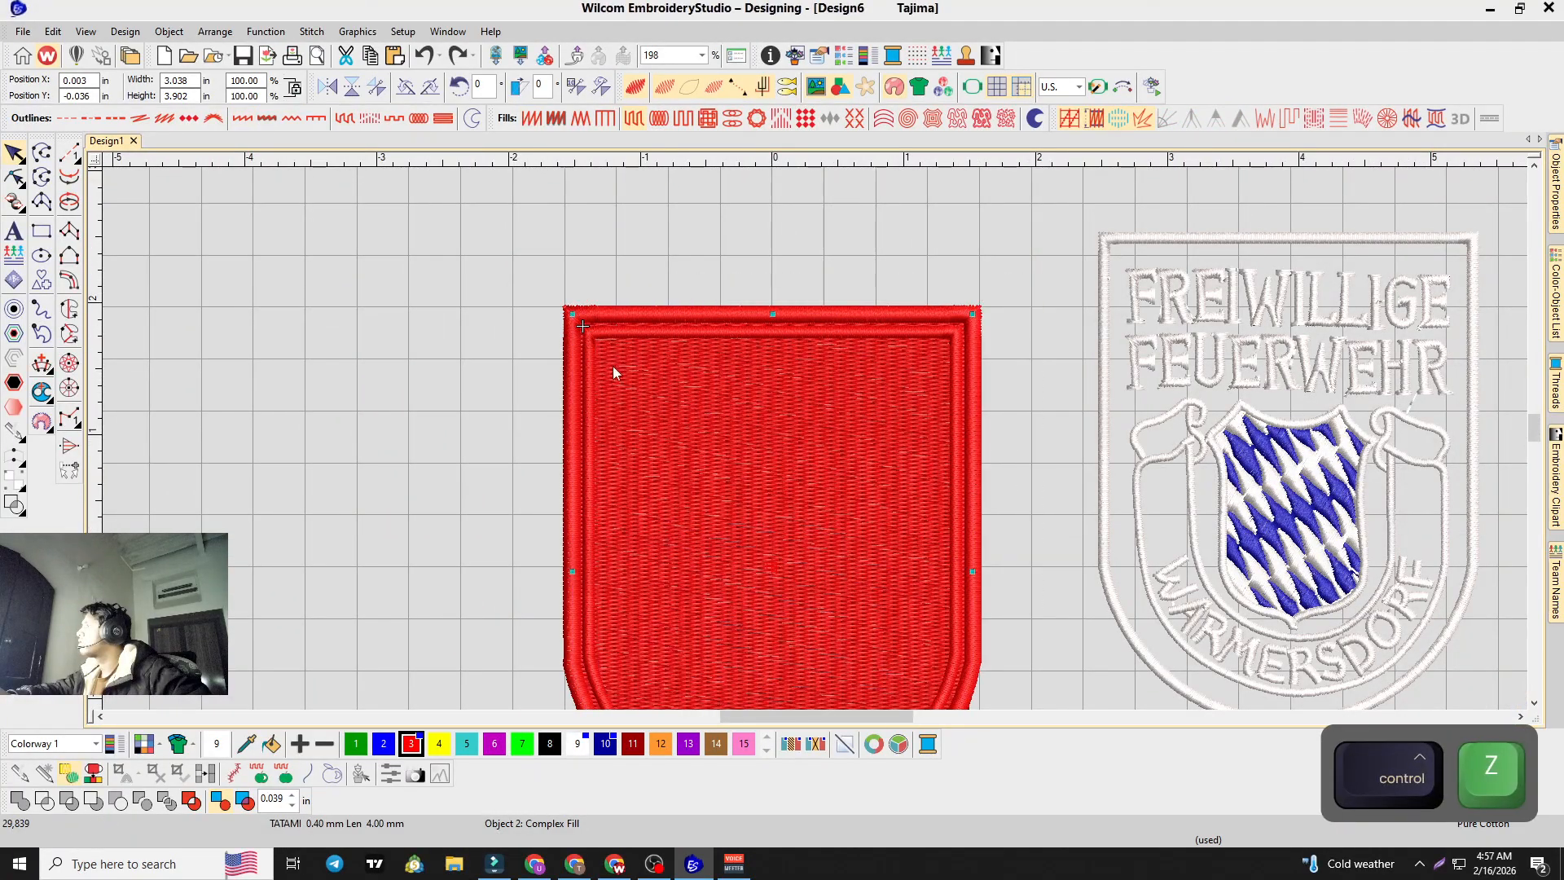
mouse_move(593, 335)
mouse_down()
mouse_move(608, 337)
mouse_move(595, 336)
mouse_up()
key(ctrl+z)
Step: Reshape-view the inner satin outline, examine its corners and curve, and recolour it white
click(14, 176)
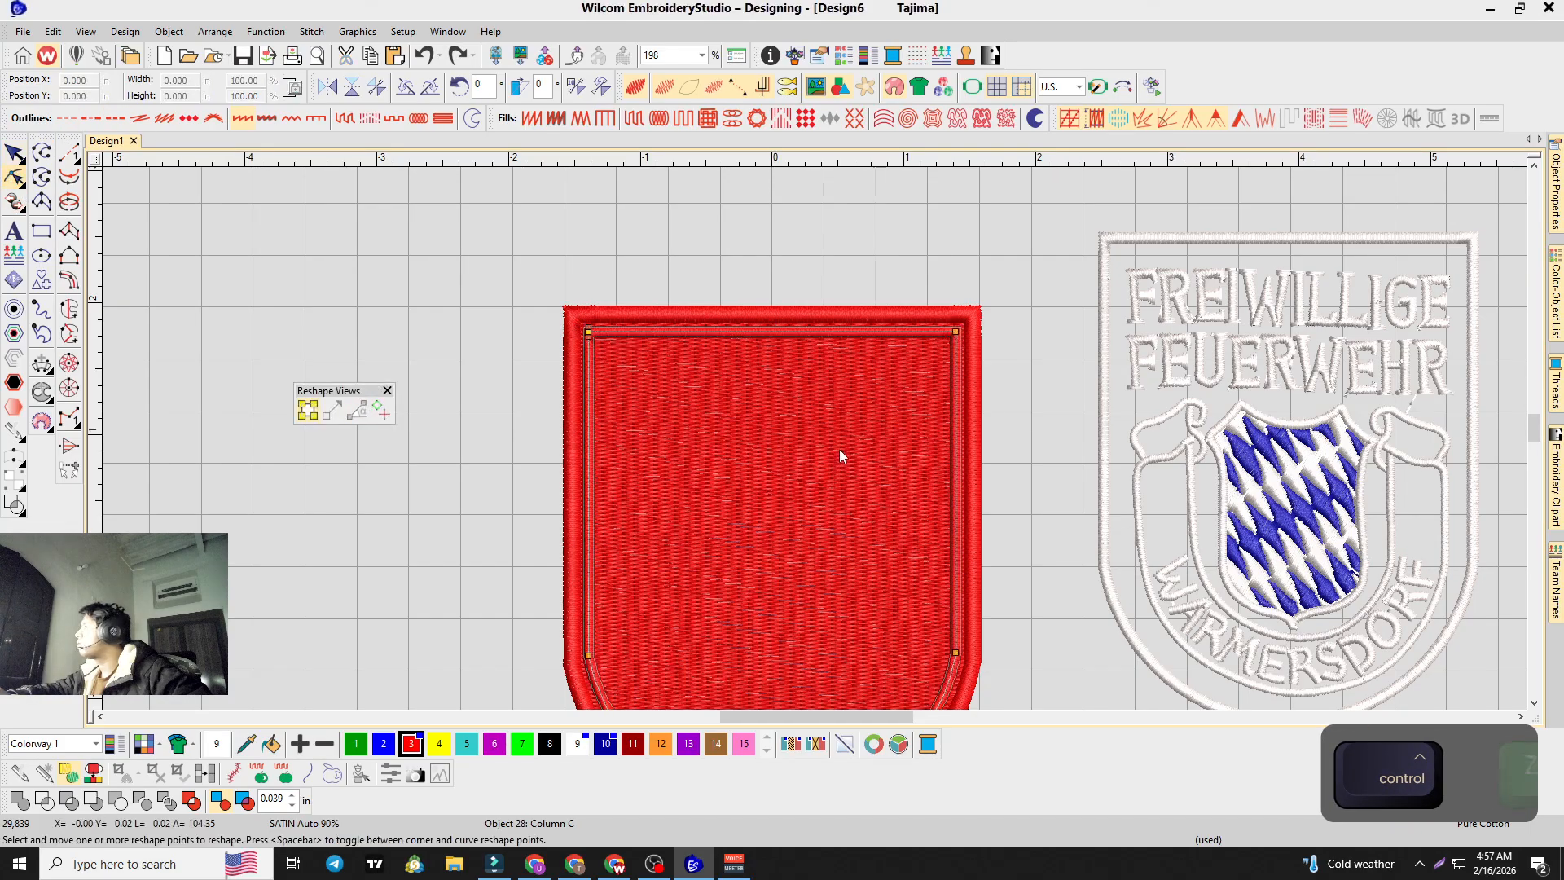
scroll(554, 365, up, 4)
scroll(737, 373, up, 5)
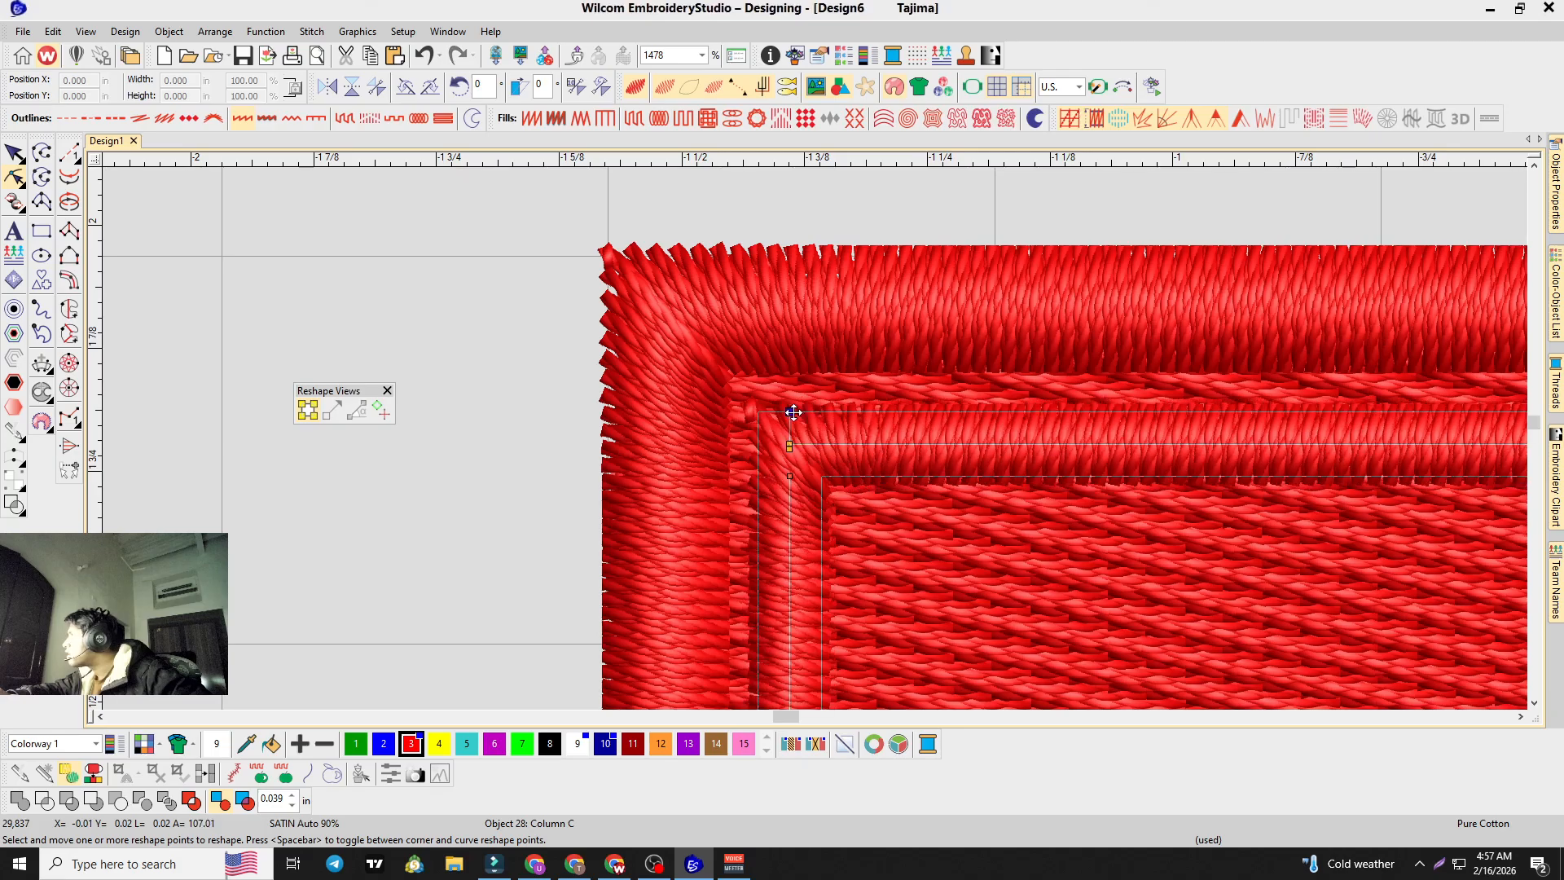
scroll(815, 439, down, 7)
scroll(823, 447, down, 4)
scroll(817, 447, up, 2)
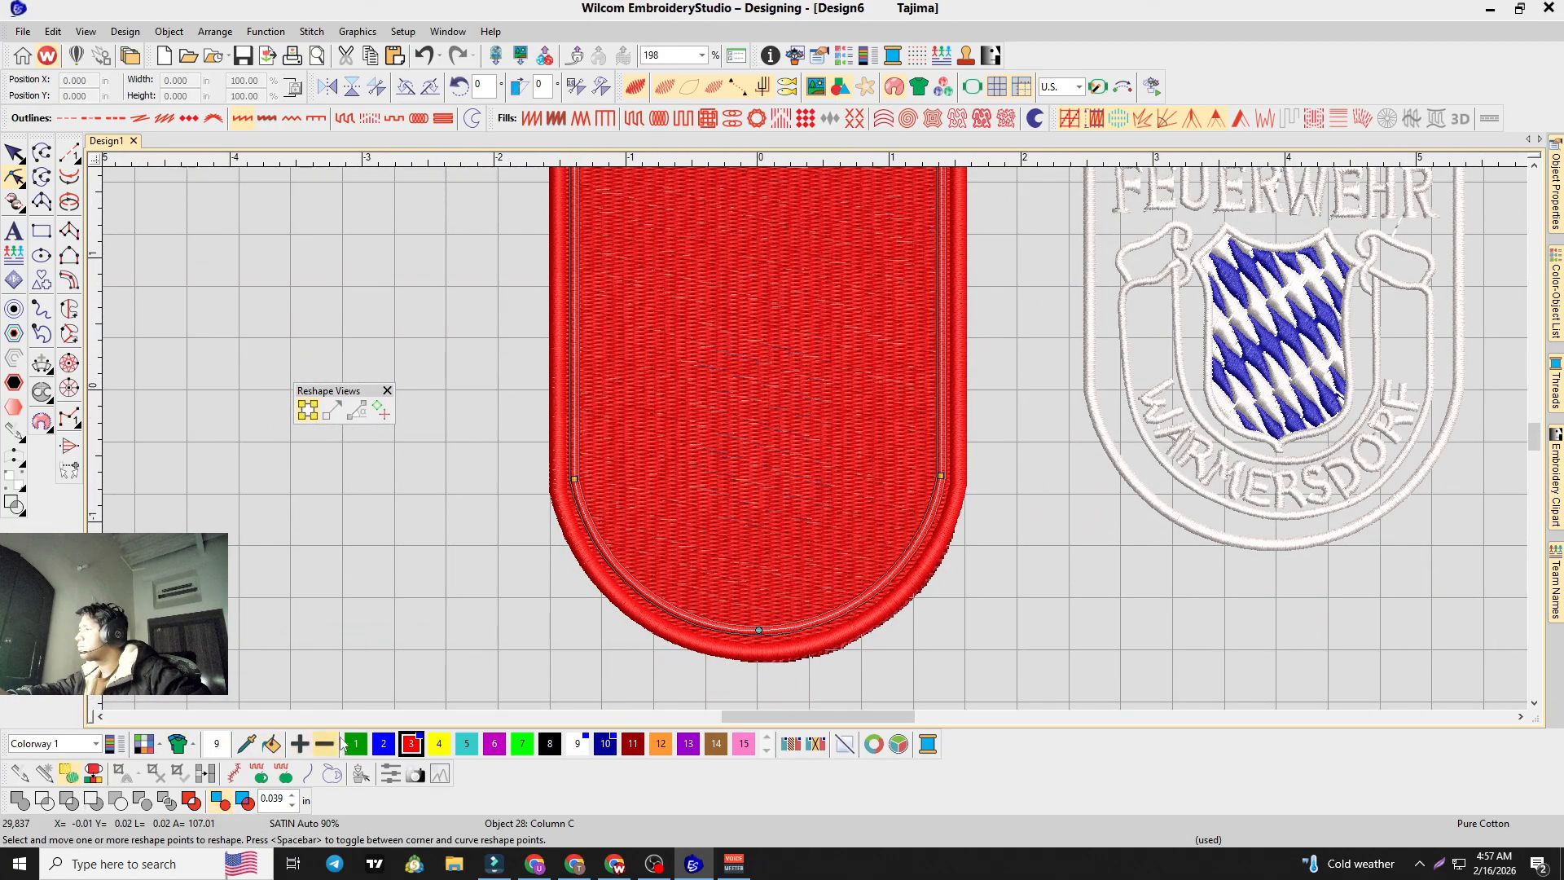
scroll(816, 440, down, 3)
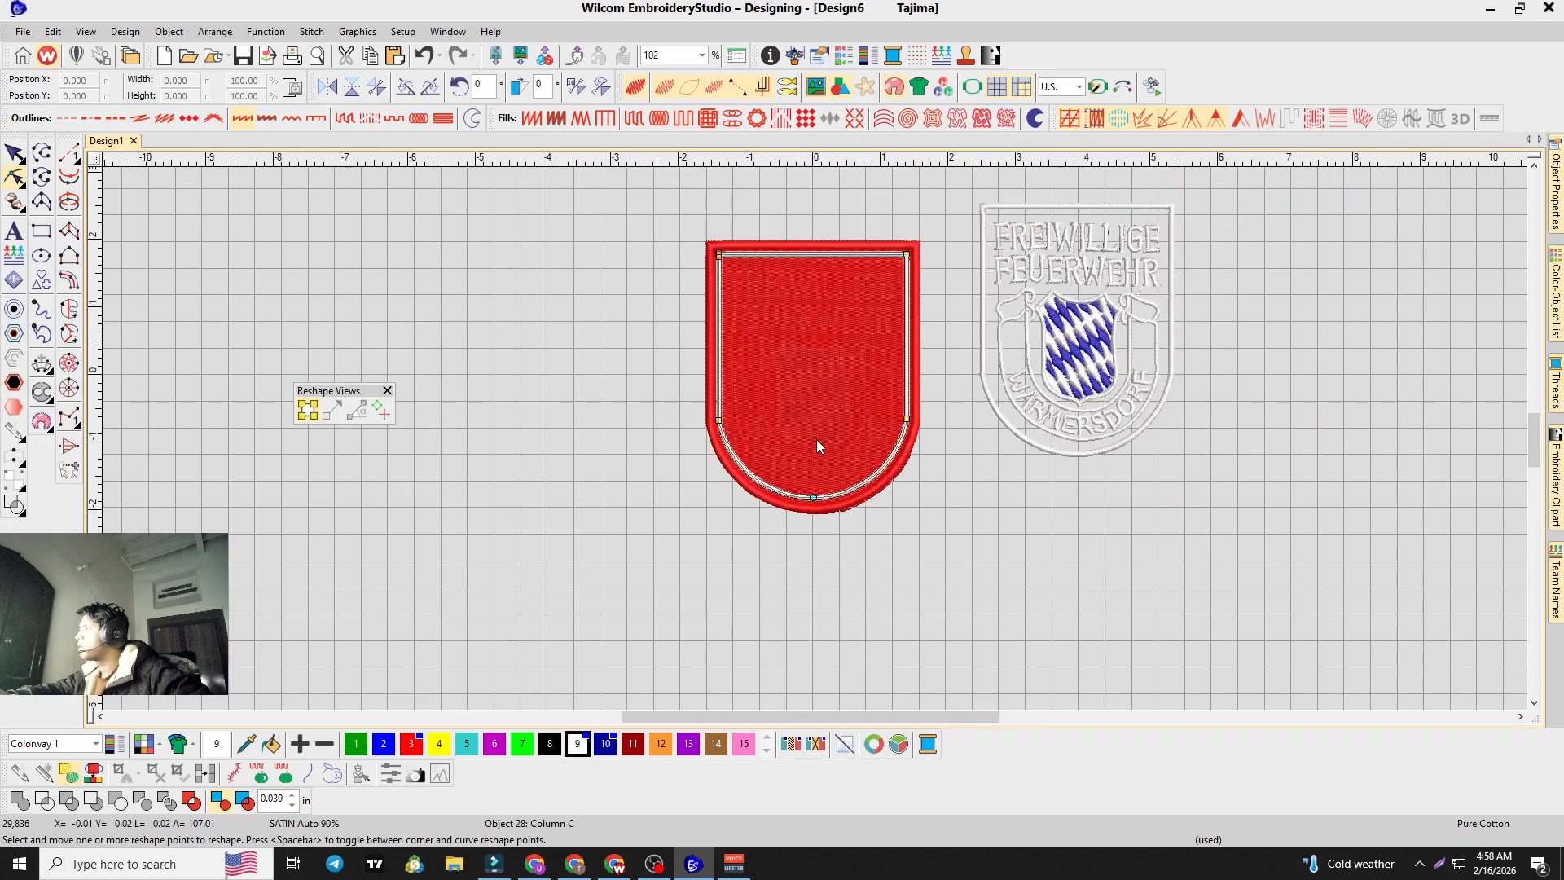
scroll(814, 438, up, 3)
scroll(815, 440, down, 3)
Step: Undo the recent edits to the inner satin outline, back to the complete badge beside the photo, and leave reshape mode
key(ctrl+z)
key(ctrl+z)
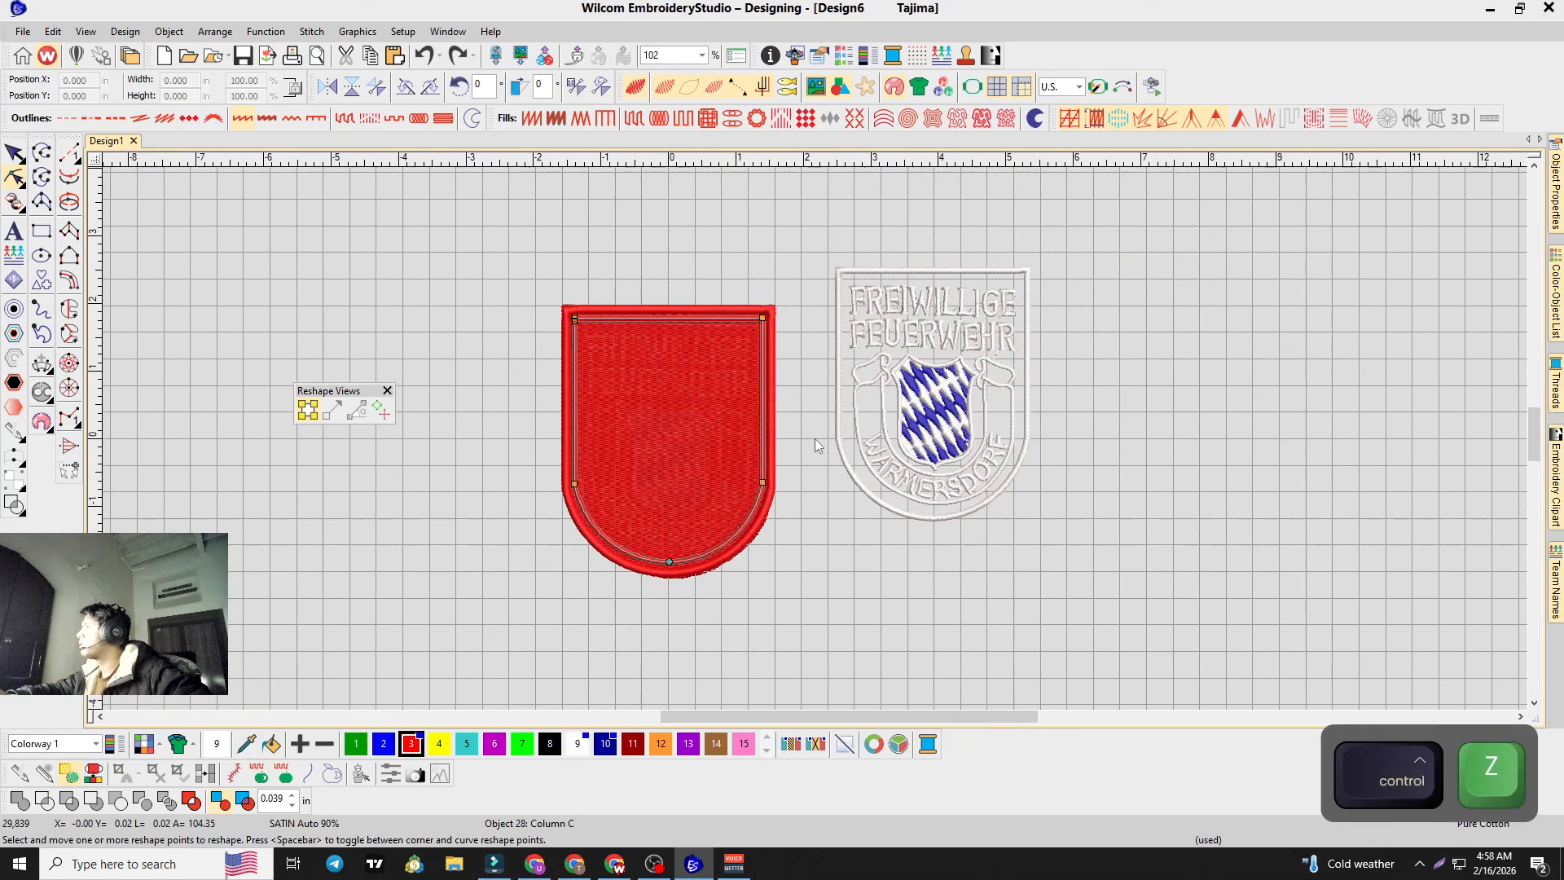
key(ctrl+z)
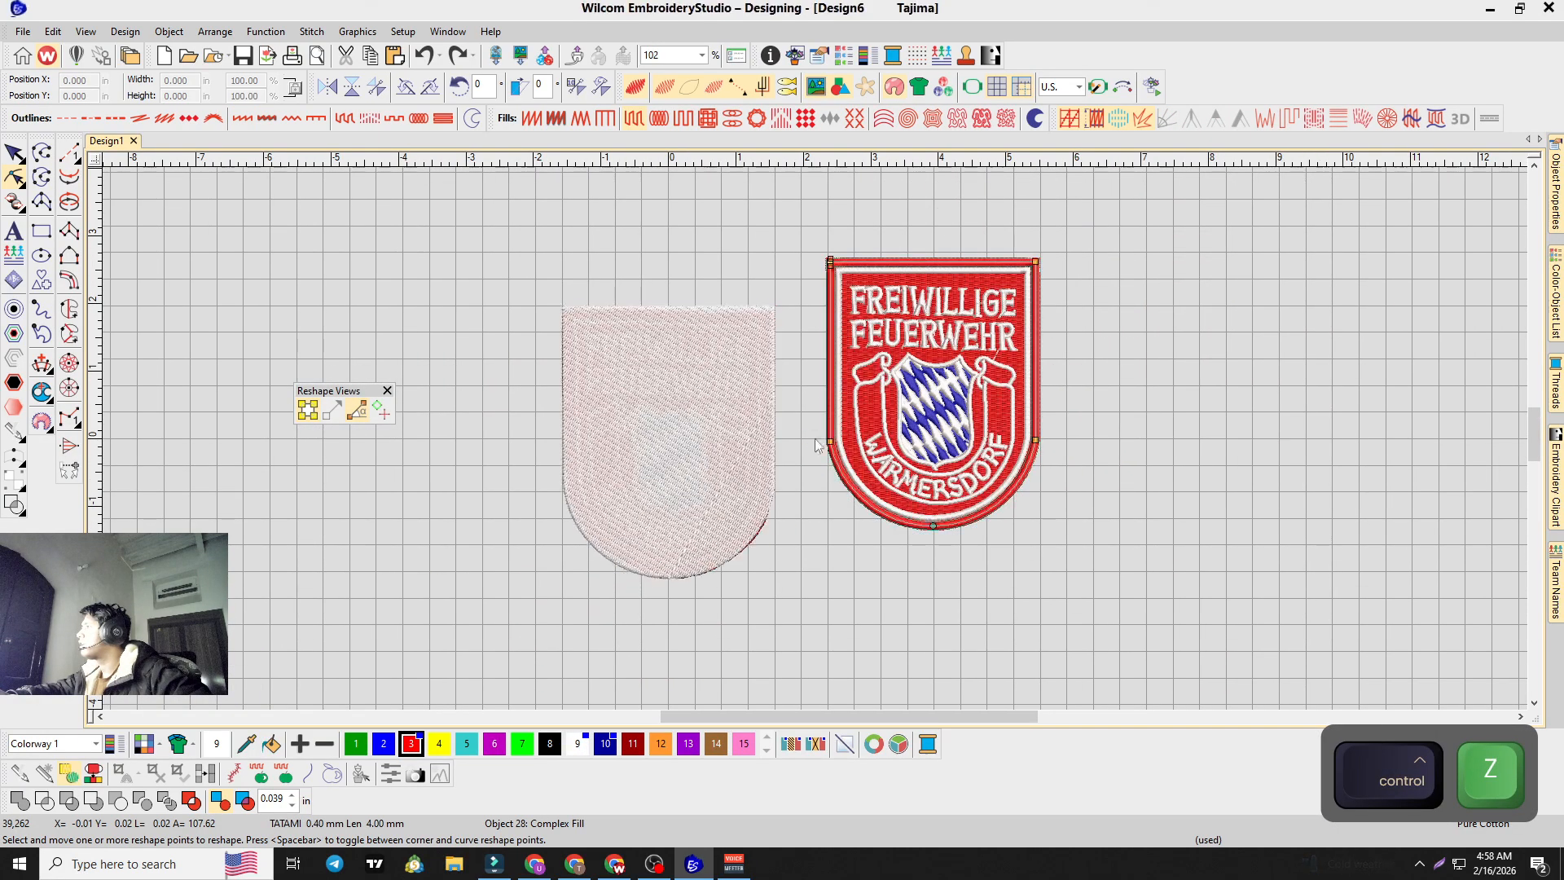
scroll(815, 439, down, 1)
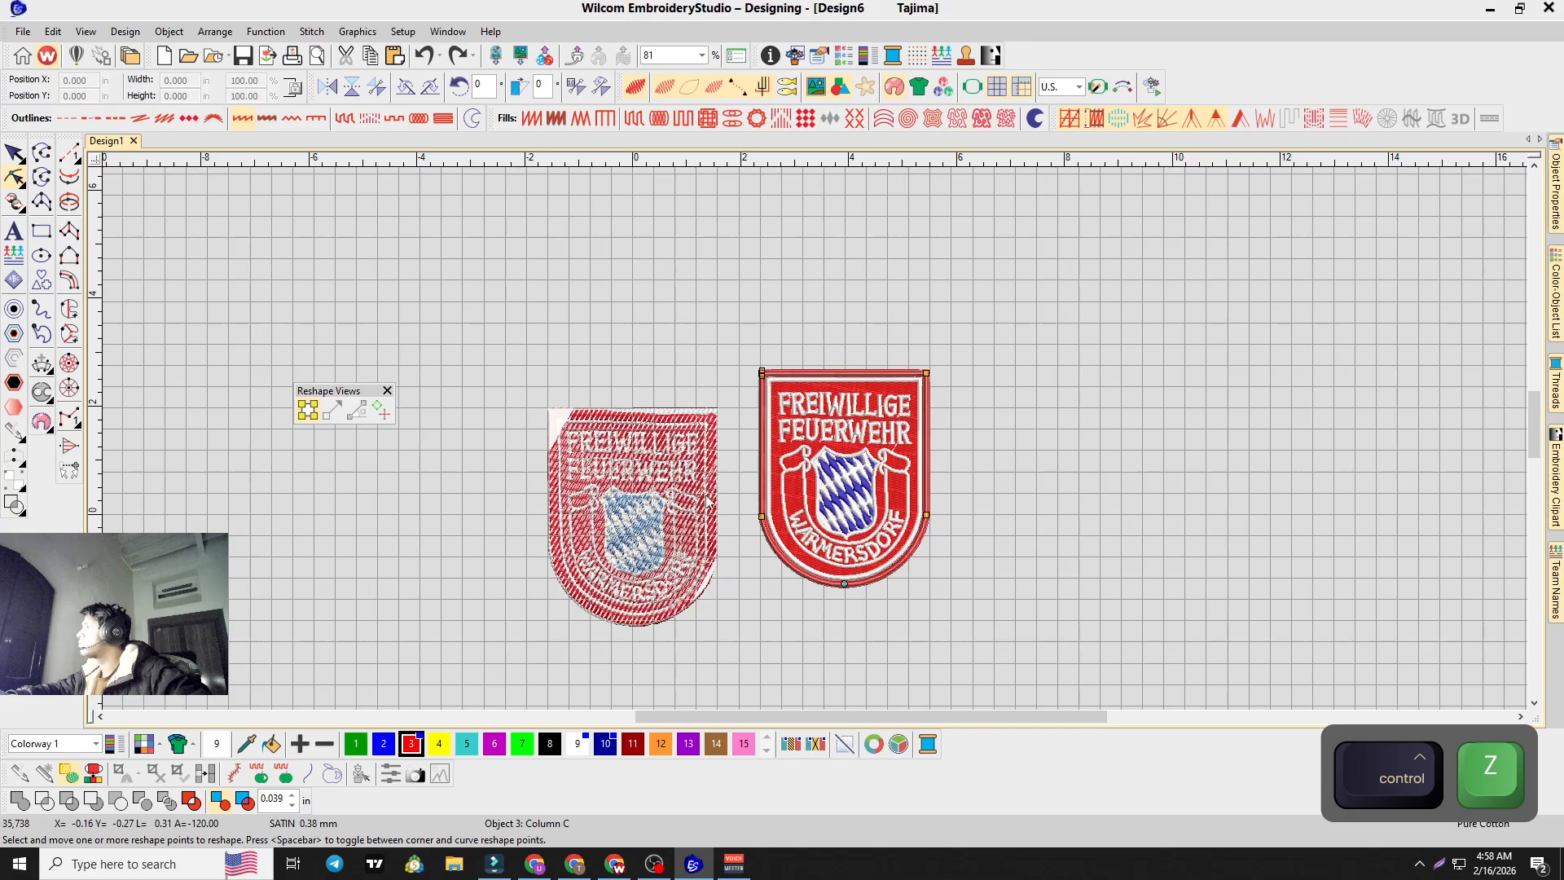
key(ctrl+z)
scroll(740, 471, up, 3)
scroll(819, 439, down, 1)
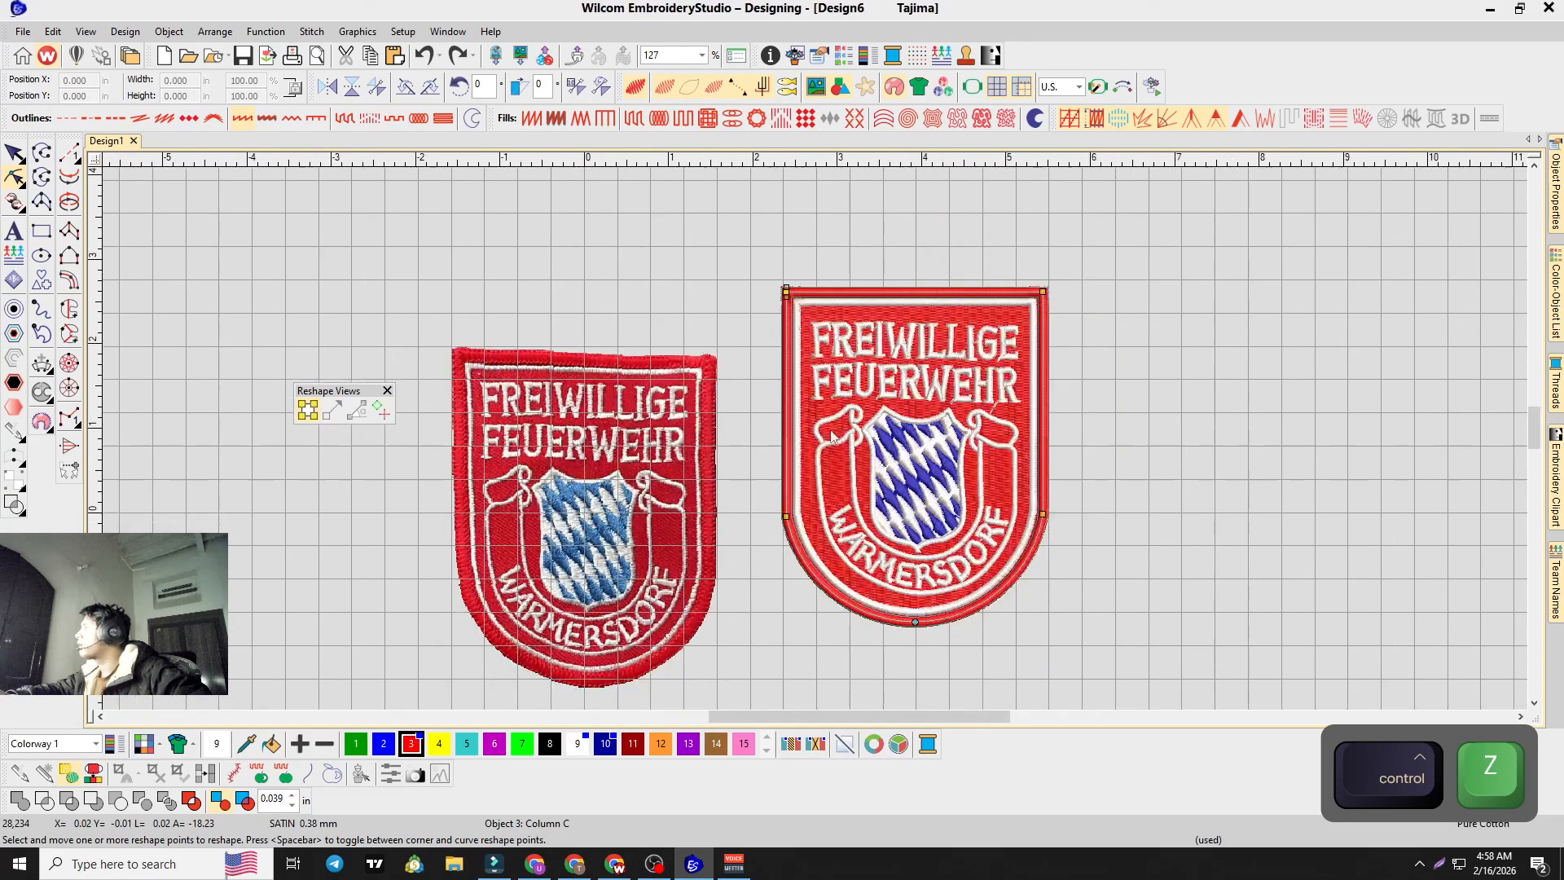
key(Escape)
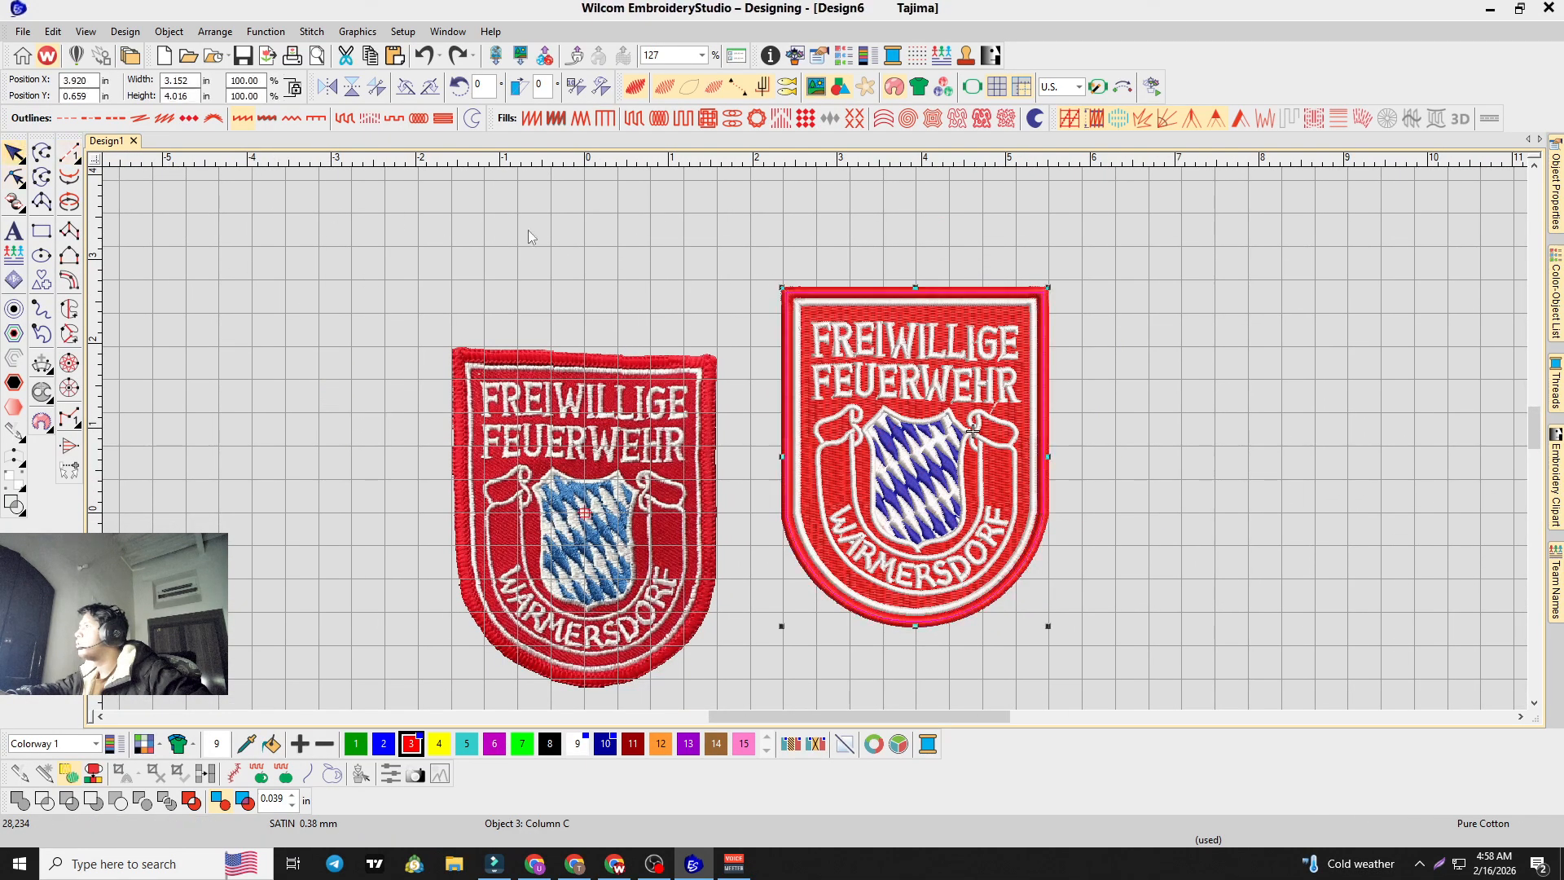
Step: Move the red background fill, red satin border and white inner outline together onto the badge photo and inspect the exposed lettering
ctrl+click(811, 317)
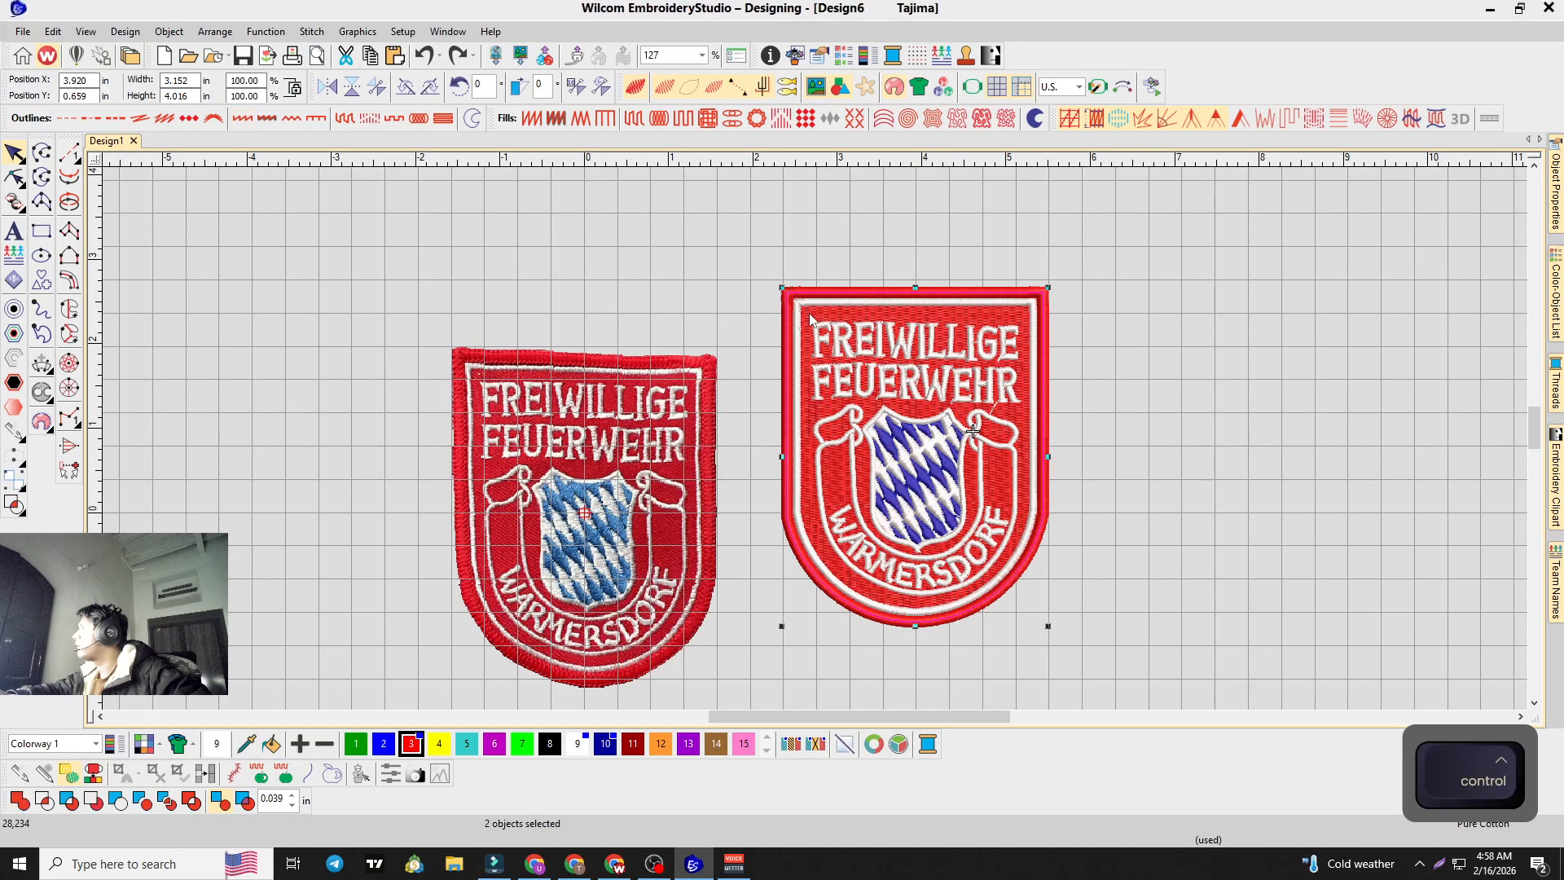
drag(799, 316, 469, 379)
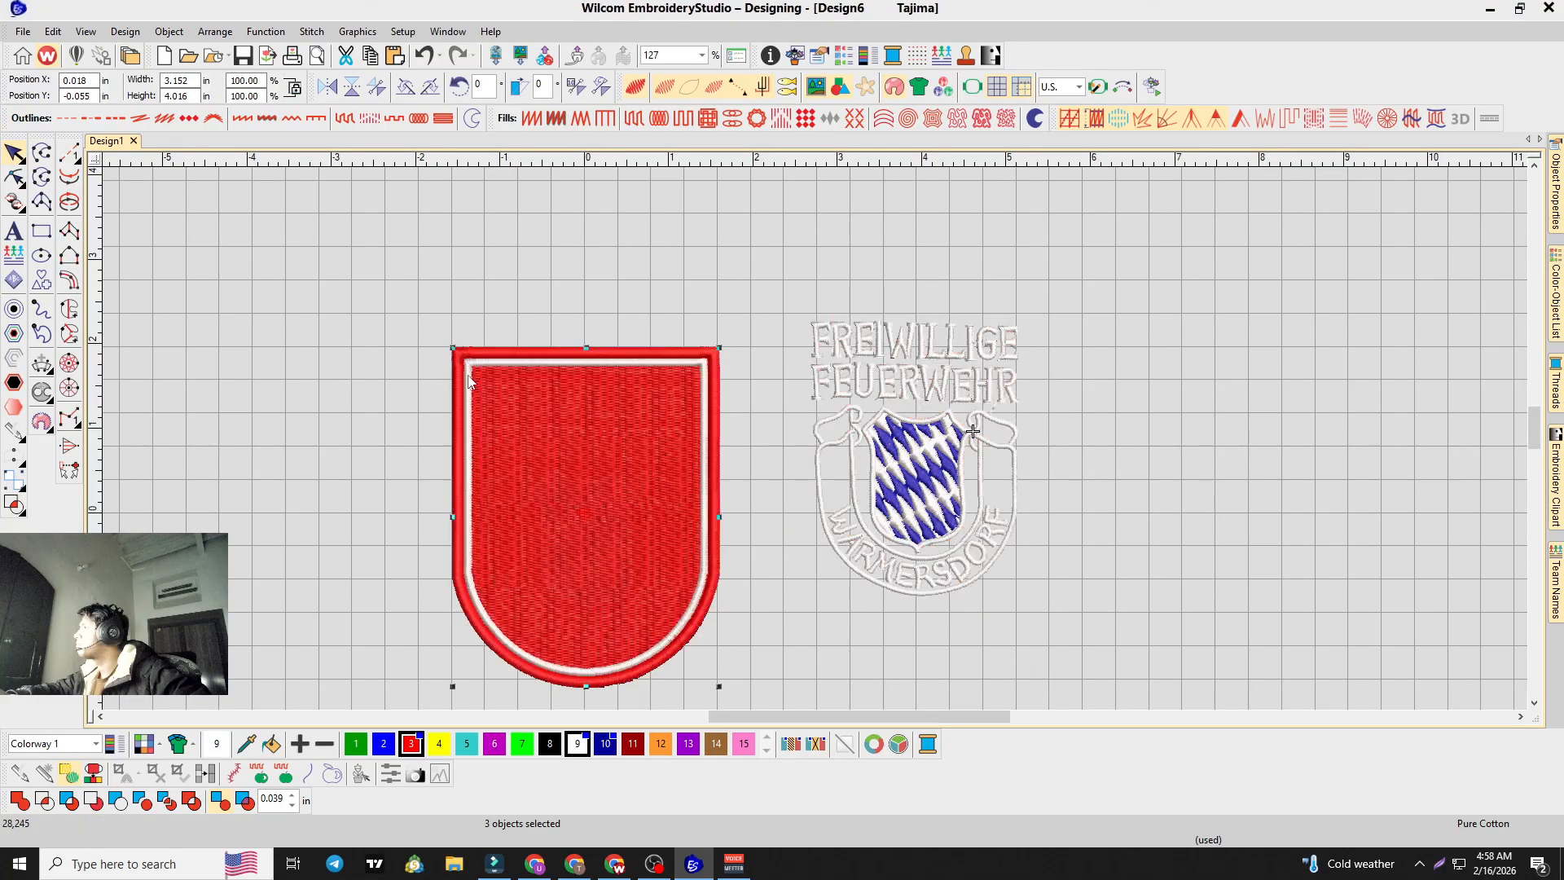
click(760, 297)
scroll(916, 372, up, 7)
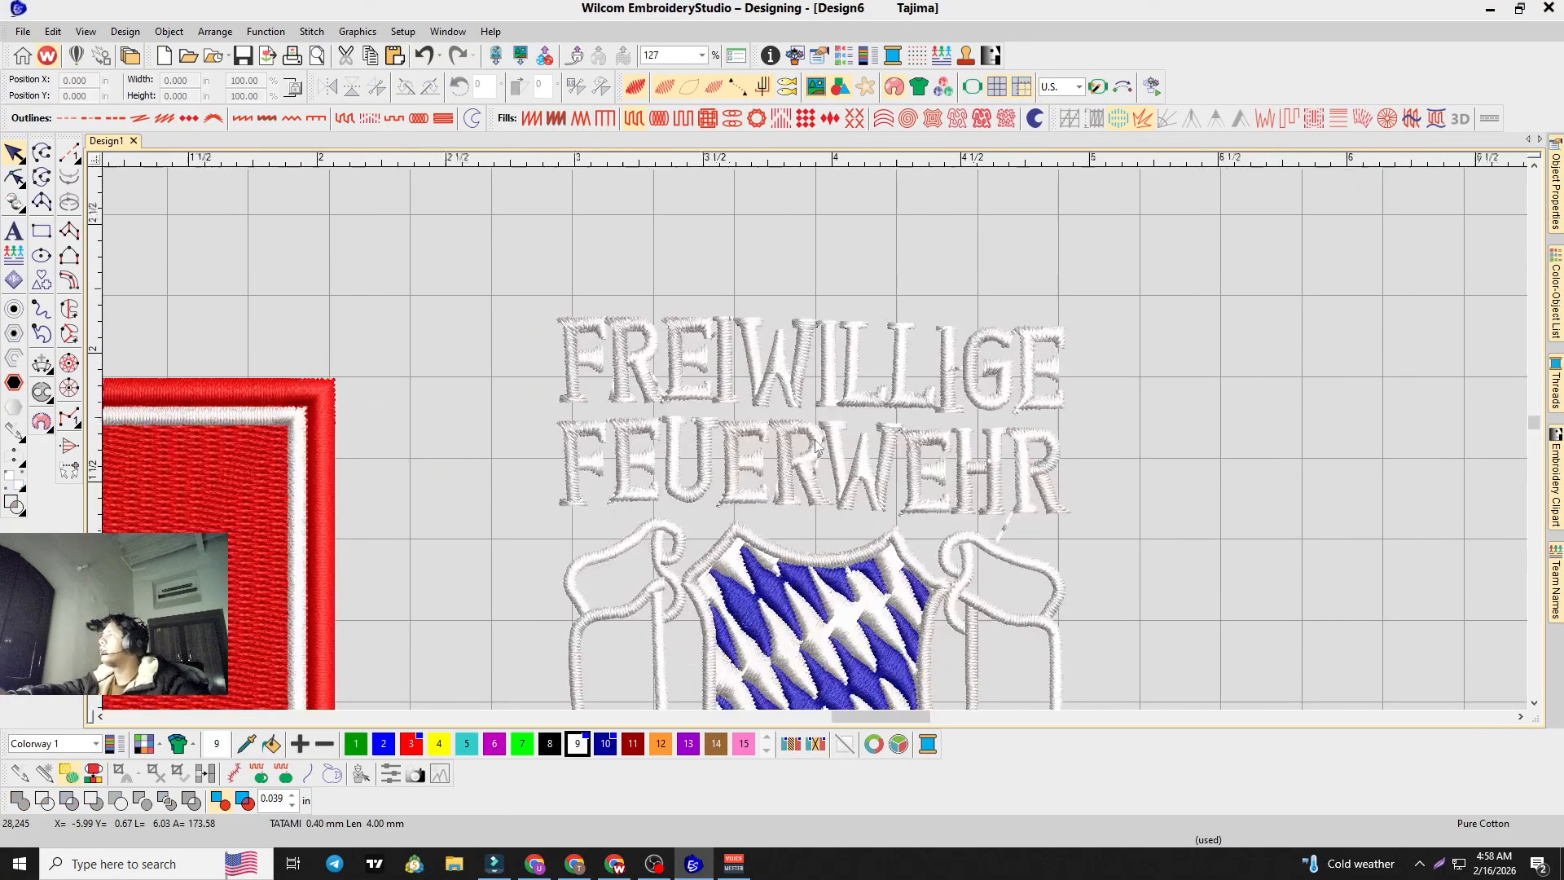
scroll(967, 539, down, 4)
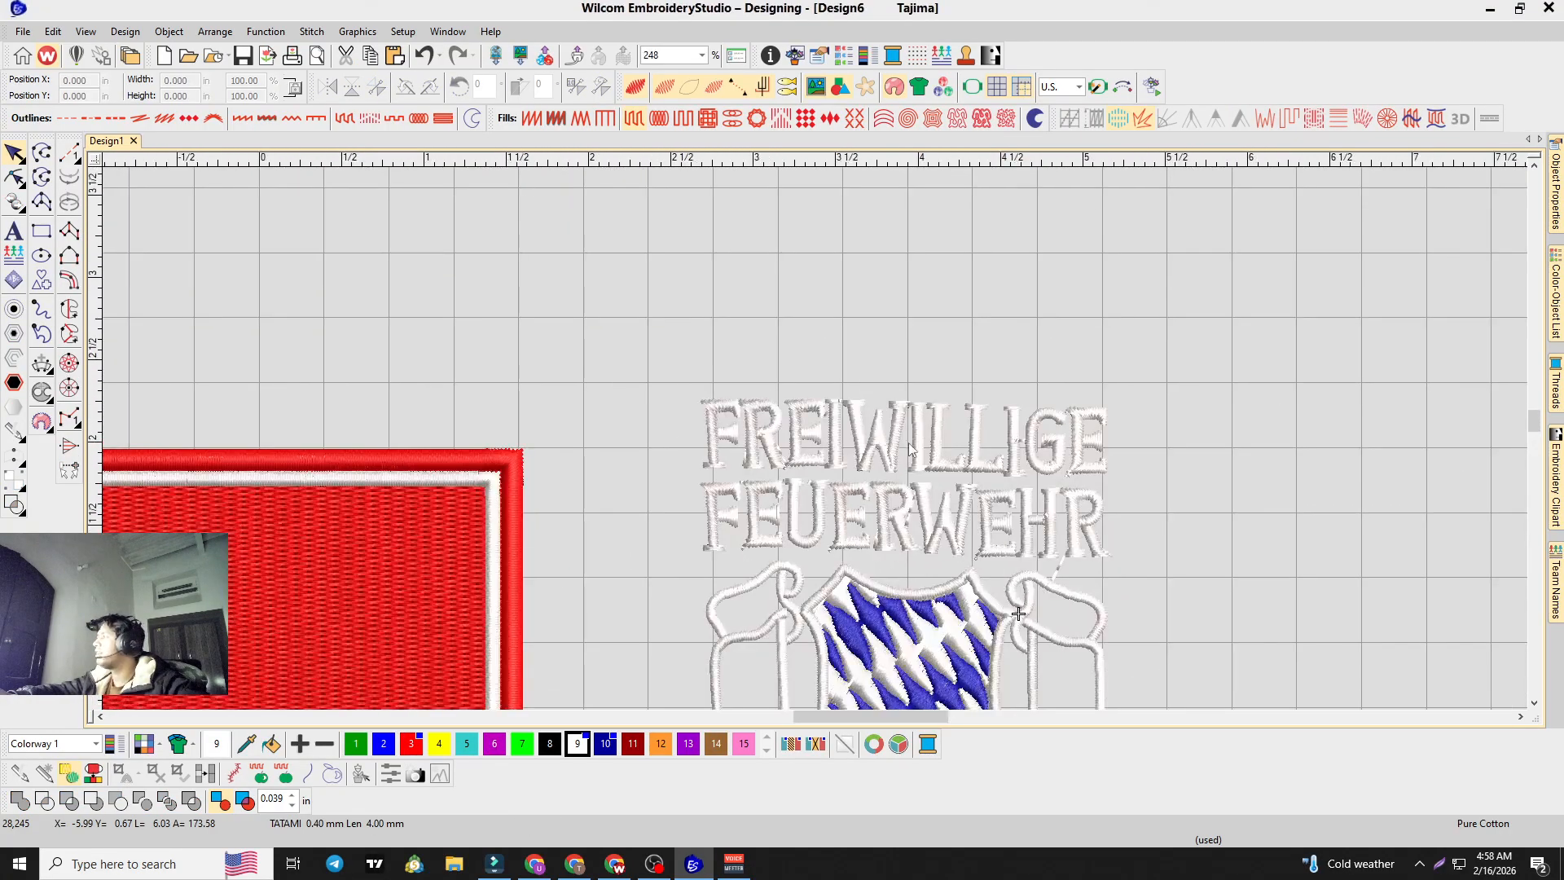
scroll(933, 453, down, 3)
scroll(933, 453, up, 3)
scroll(864, 453, down, 4)
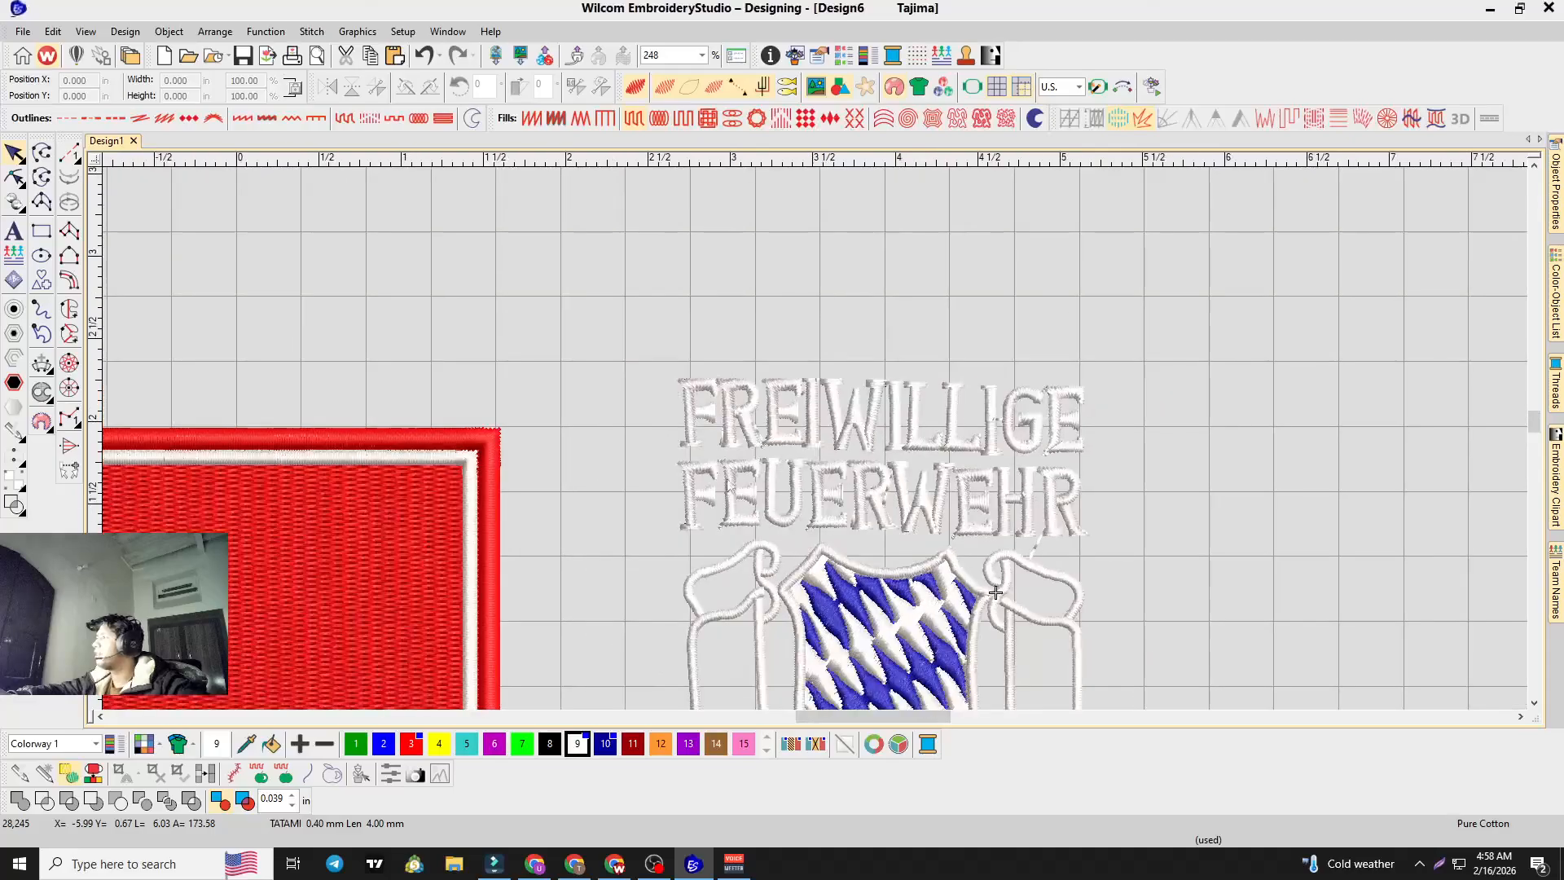
scroll(802, 453, up, 1)
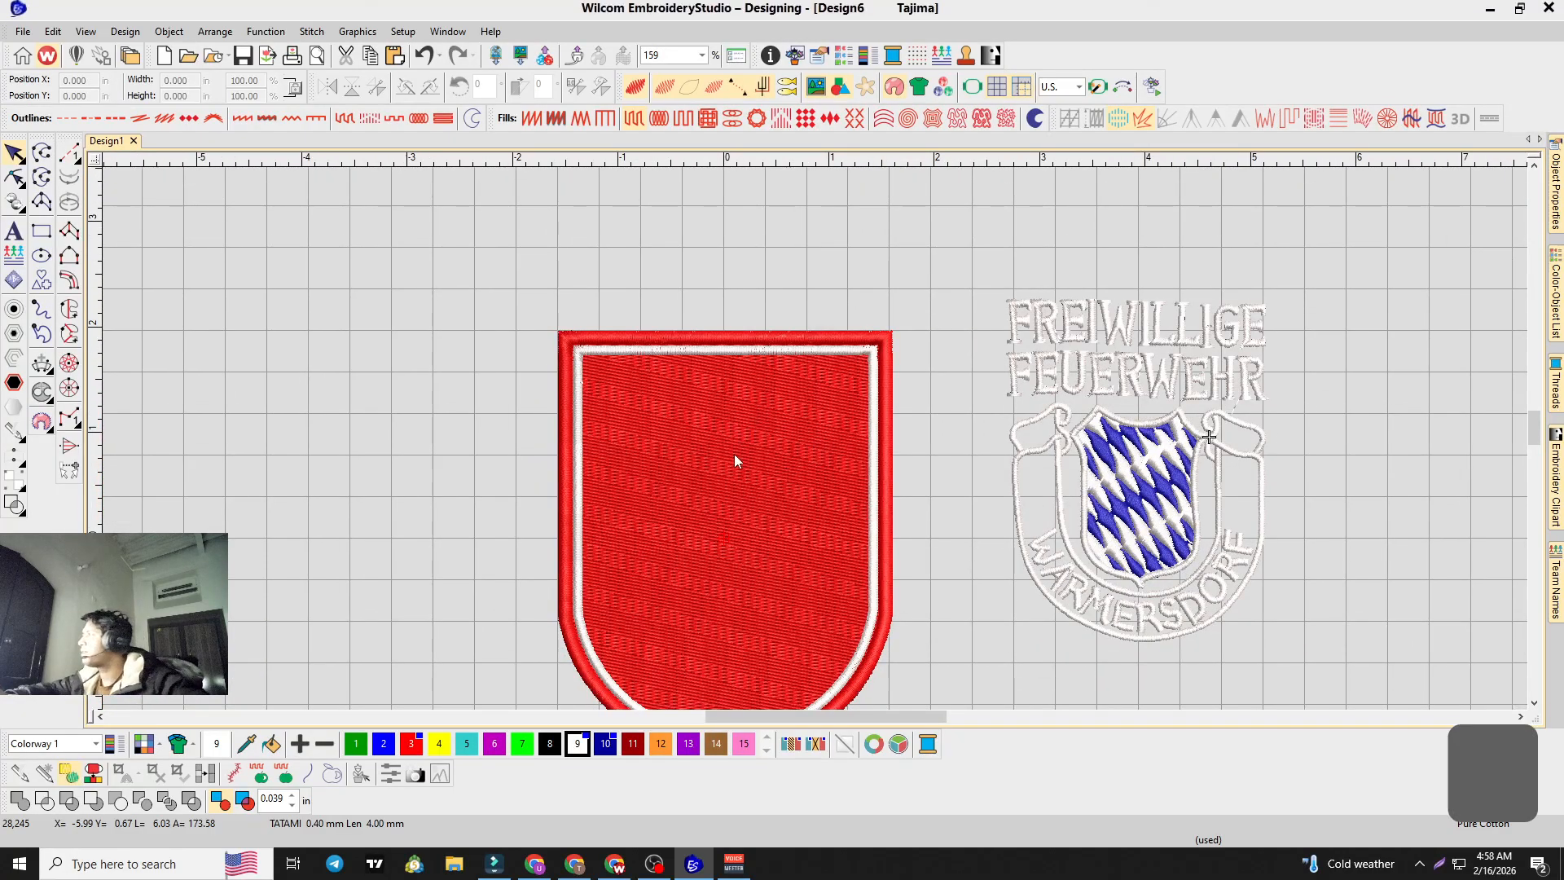
Step: Examine the FREIWILLIGE FEUERWEHR lettering in the photo and the badge's stitches by switching between realistic and plain stitch views
key(s)
scroll(603, 479, up, 3)
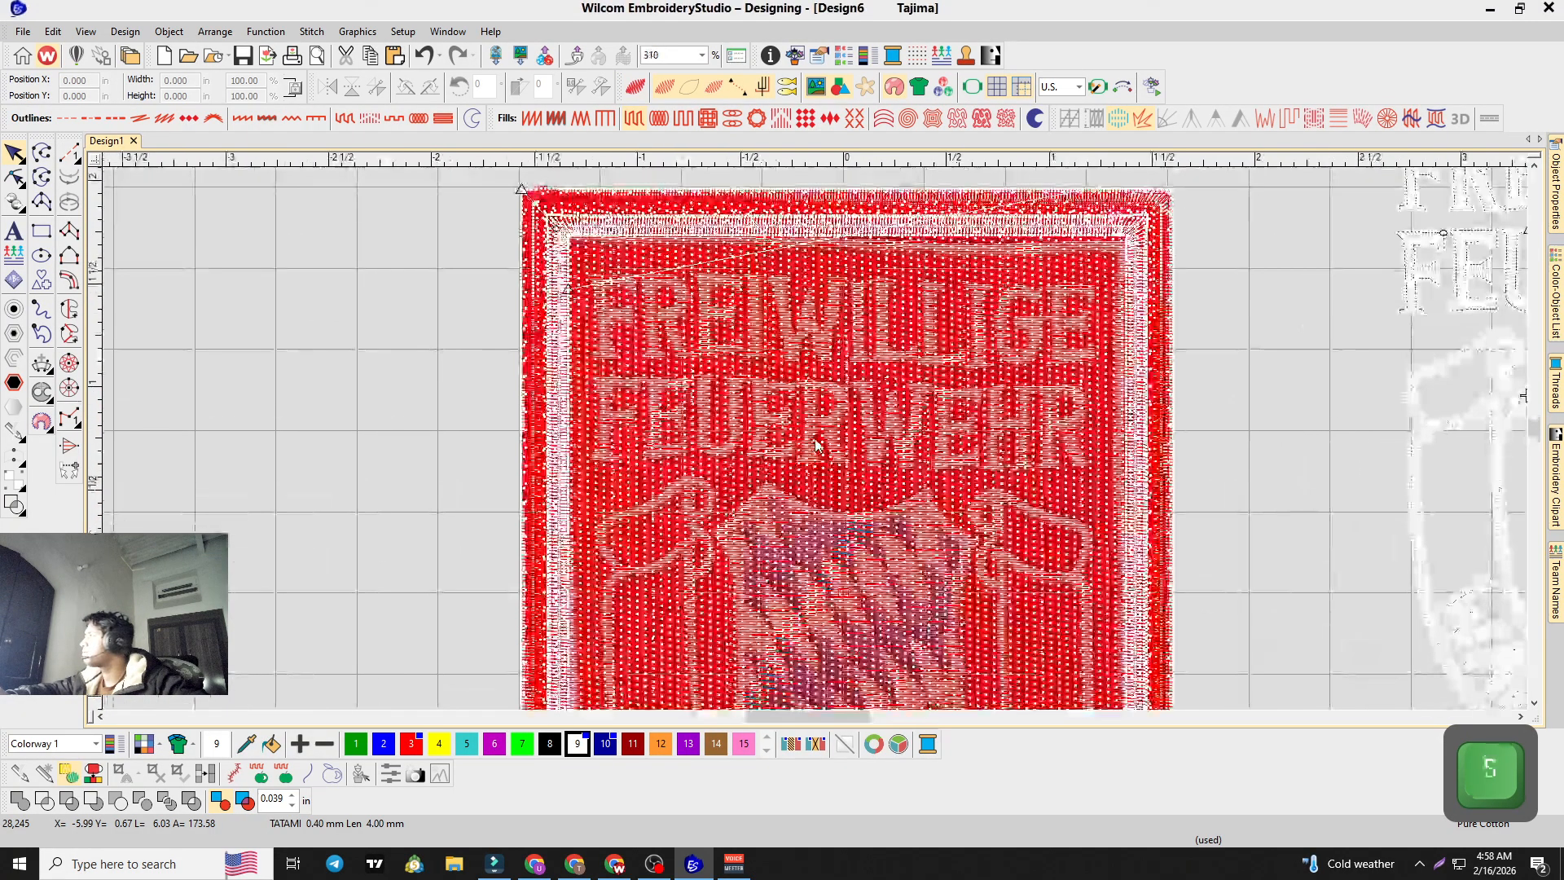
scroll(762, 372, up, 4)
scroll(774, 408, down, 2)
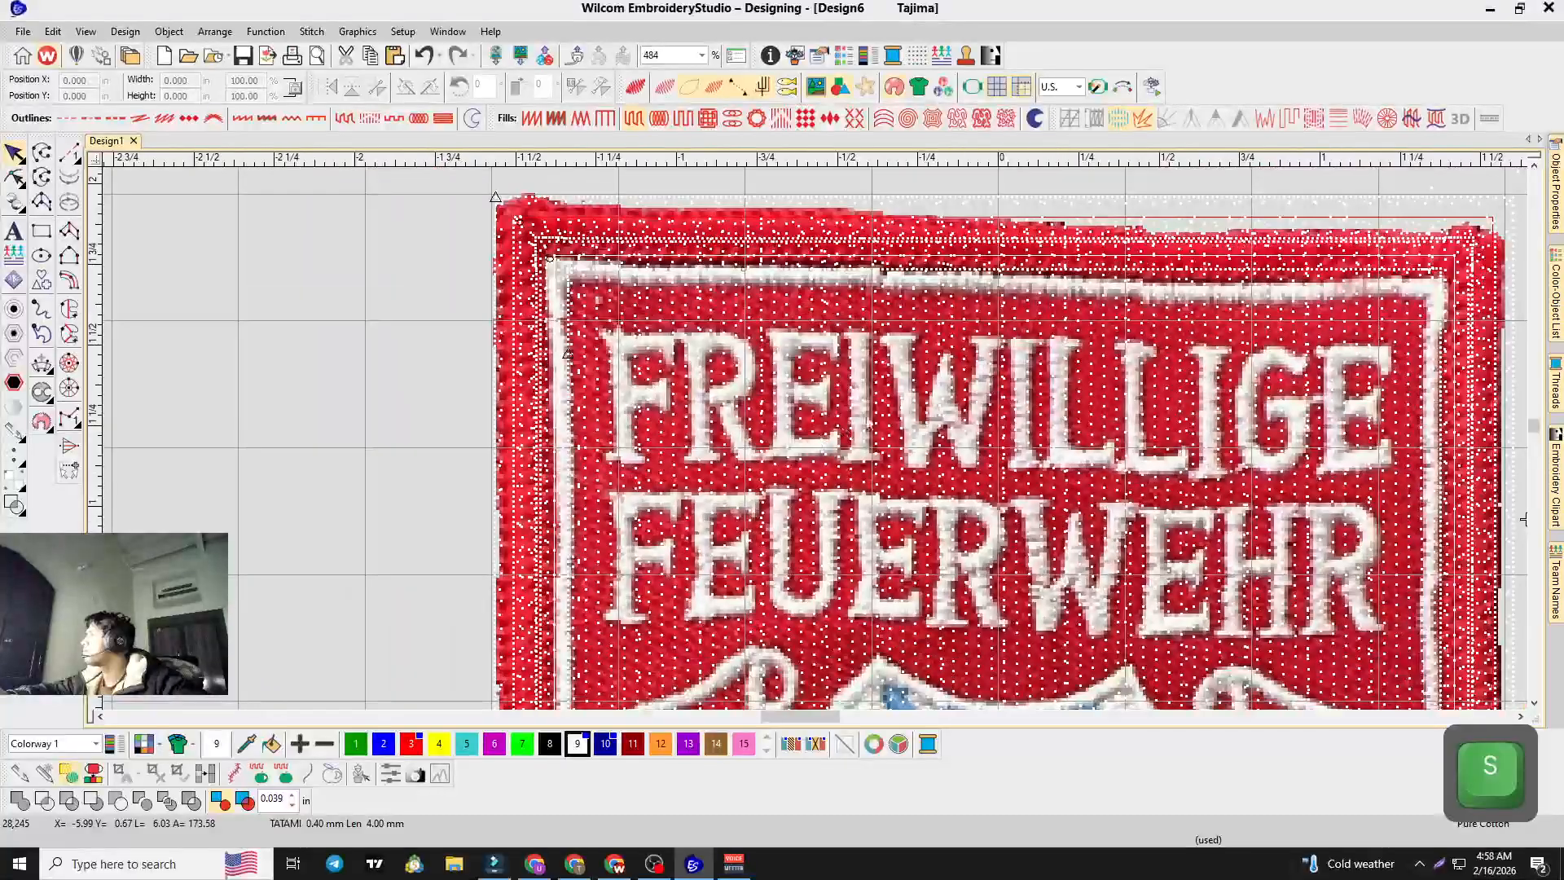
scroll(815, 432, up, 3)
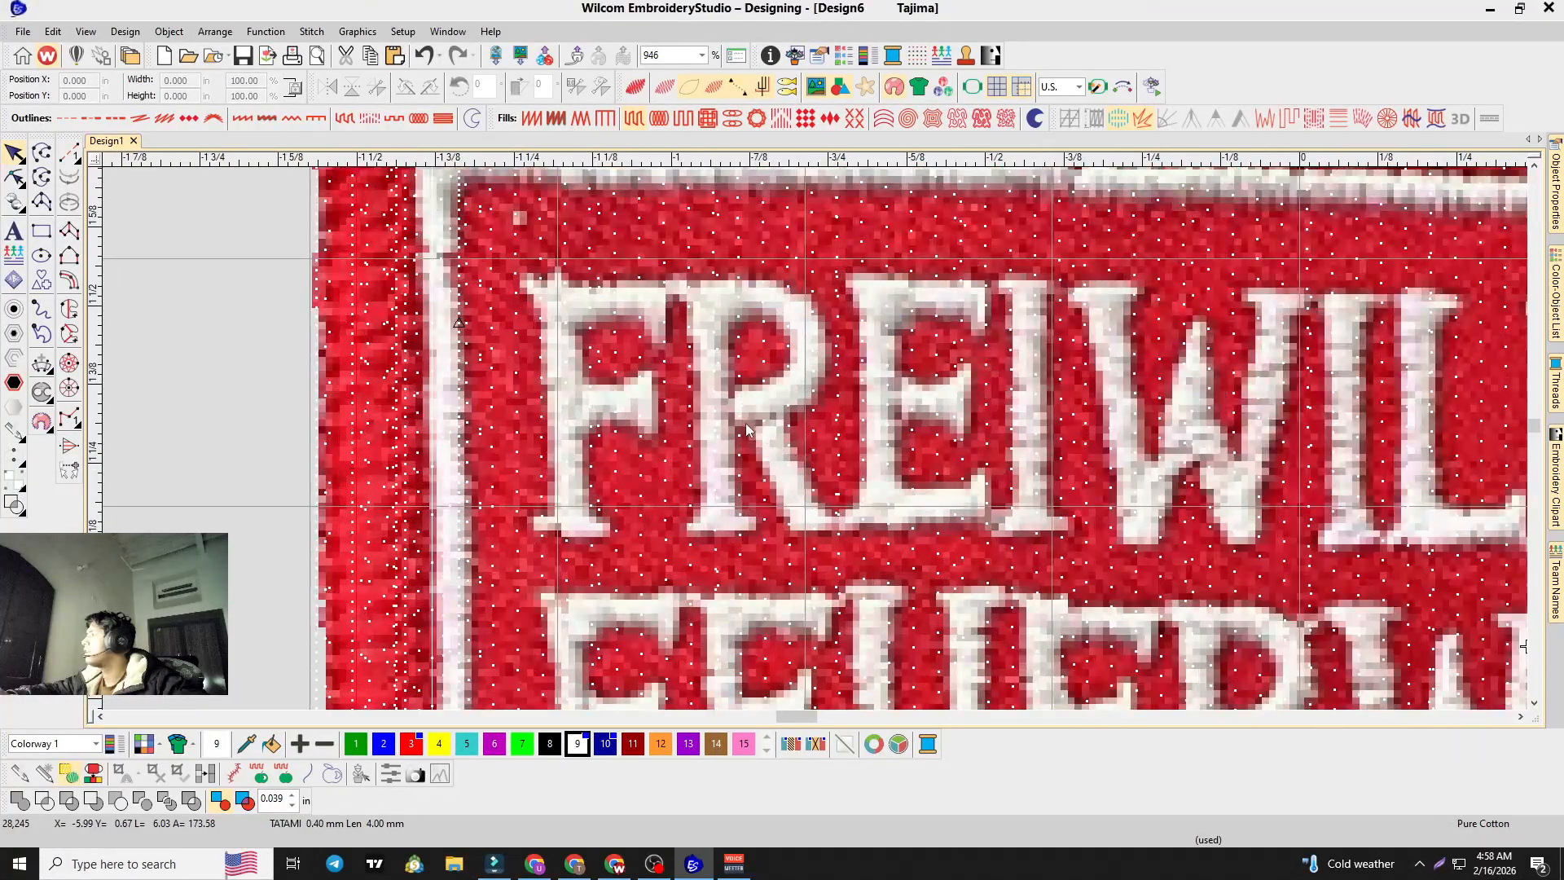
scroll(782, 435, down, 5)
scroll(818, 445, down, 4)
key(s)
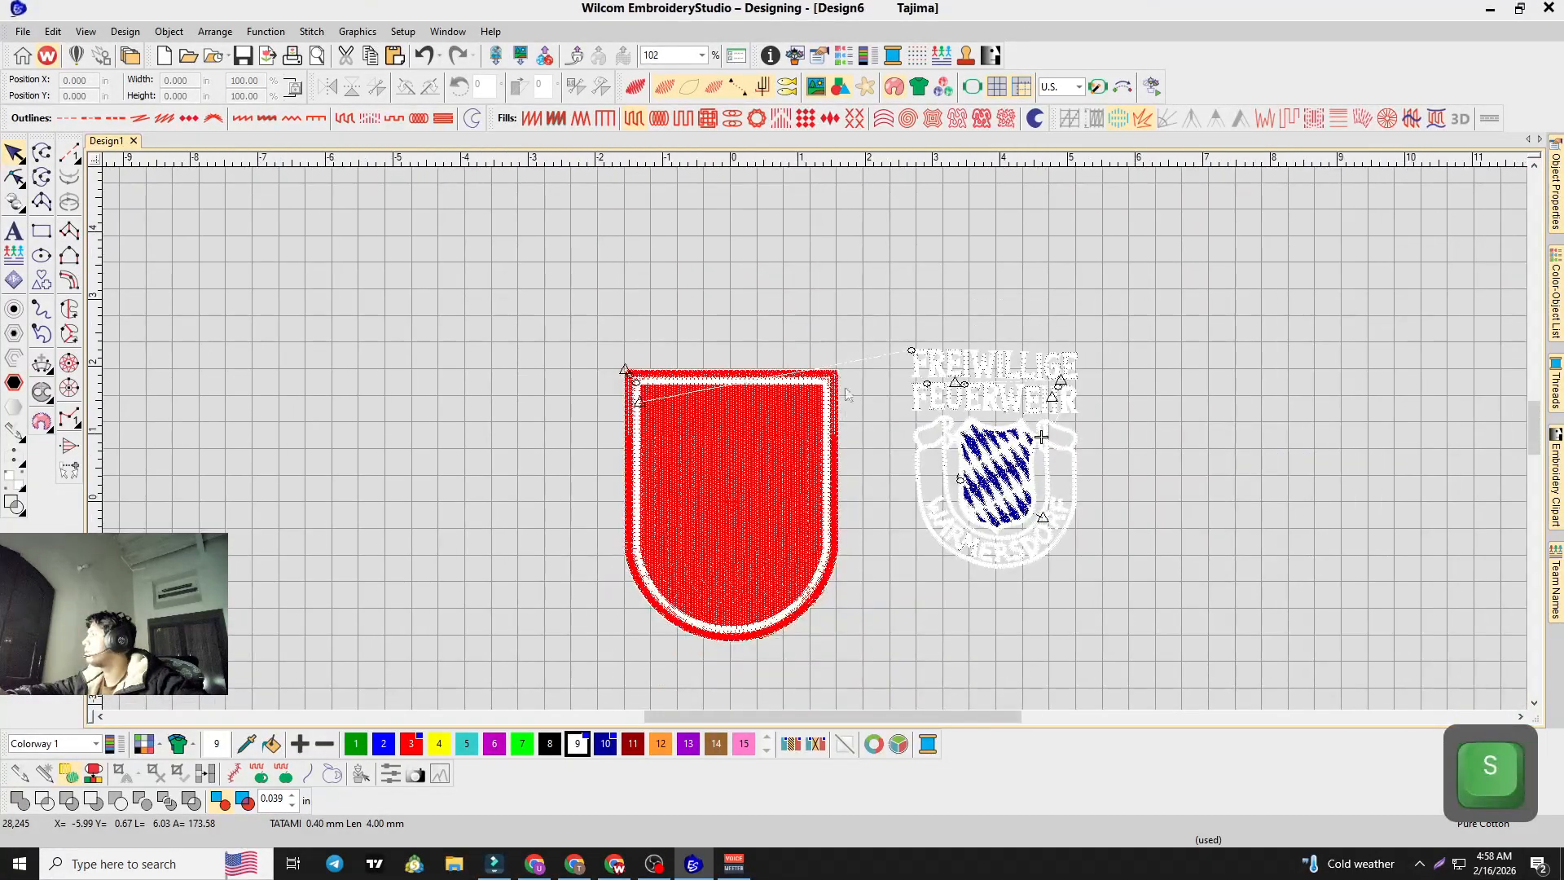
key(d)
key(s)
key(t)
key(s)
key(s)
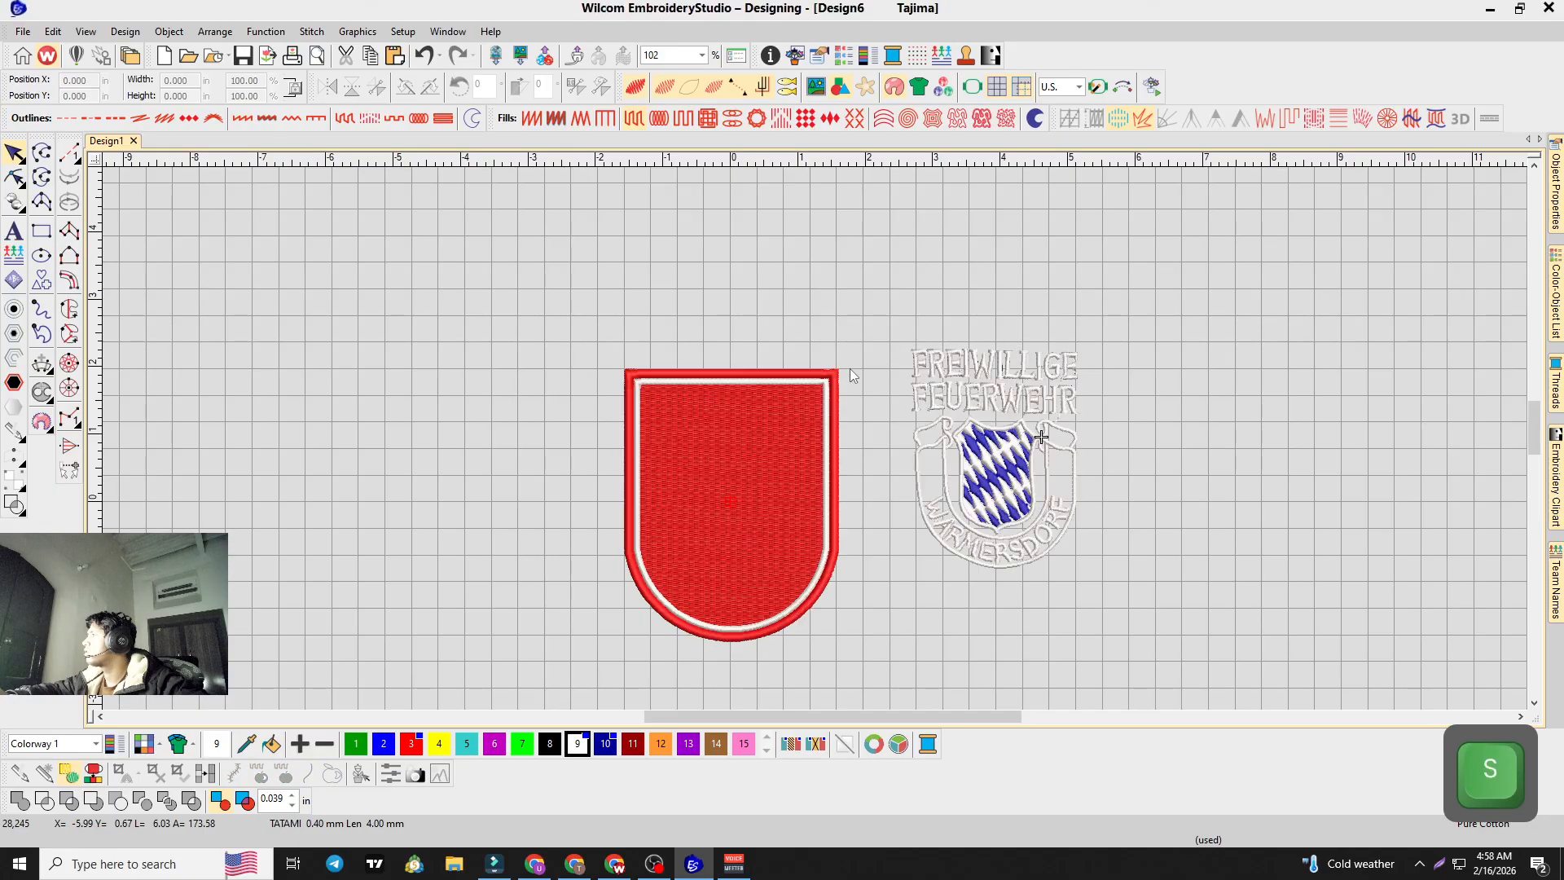
Step: Move the red background, satin border and white inner outline off the photo, back beneath the digitized lettering and crest
drag(855, 347, 585, 670)
mouse_move(712, 516)
mouse_down()
mouse_move(1018, 495)
mouse_move(977, 475)
mouse_up()
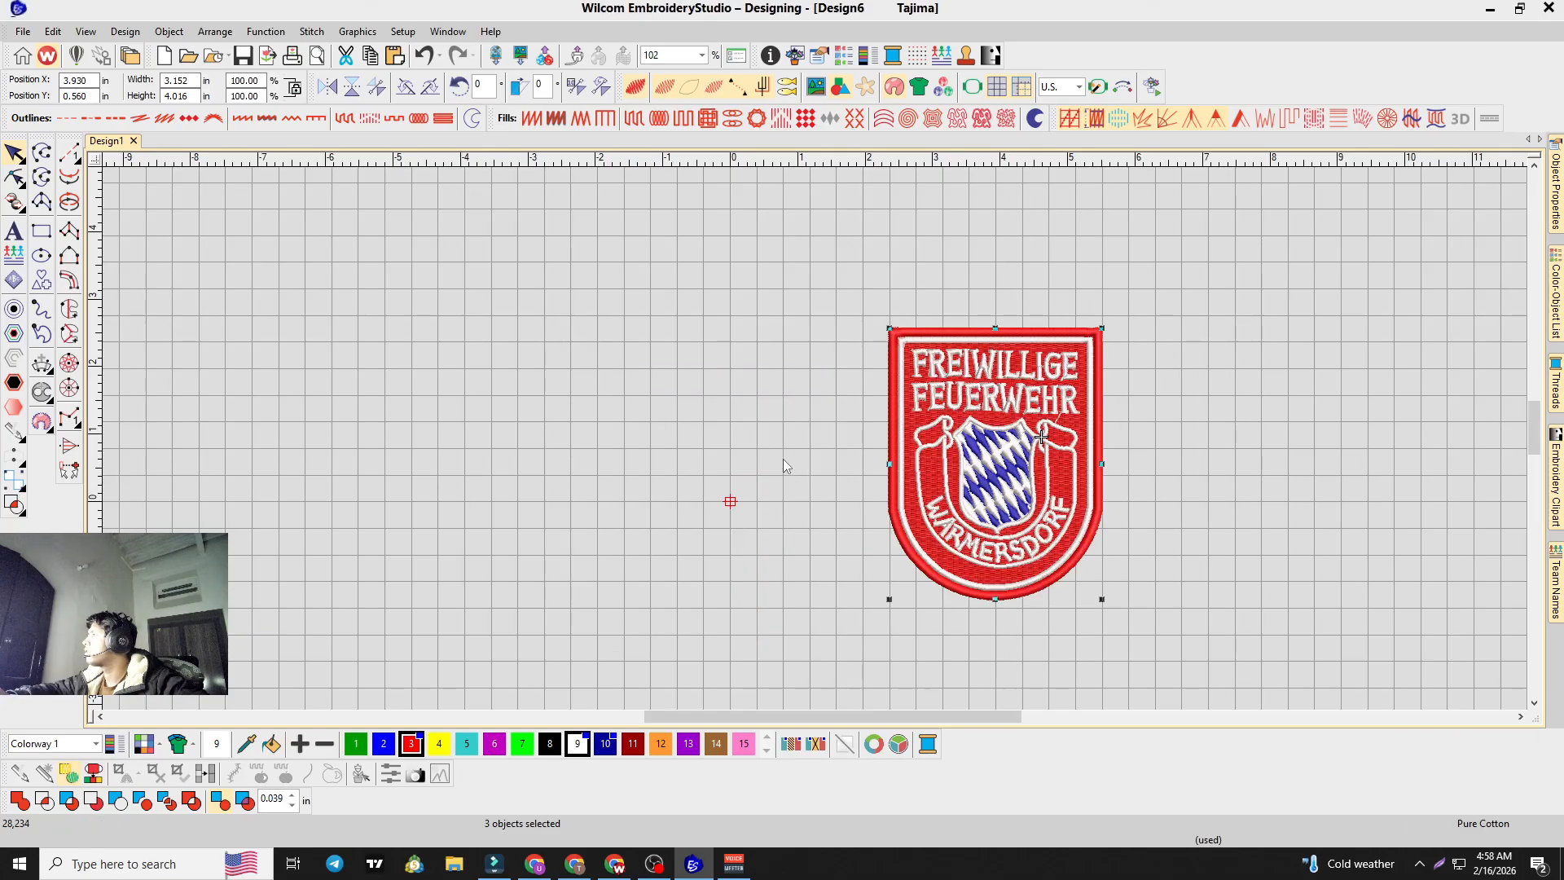
key(s)
key(s)
key(d)
Step: Digitize the middle arm of the F in FREIWILLIGE as a white Column A object about 0.13 by 0.12 in, and check its reshape points
scroll(778, 463, up, 6)
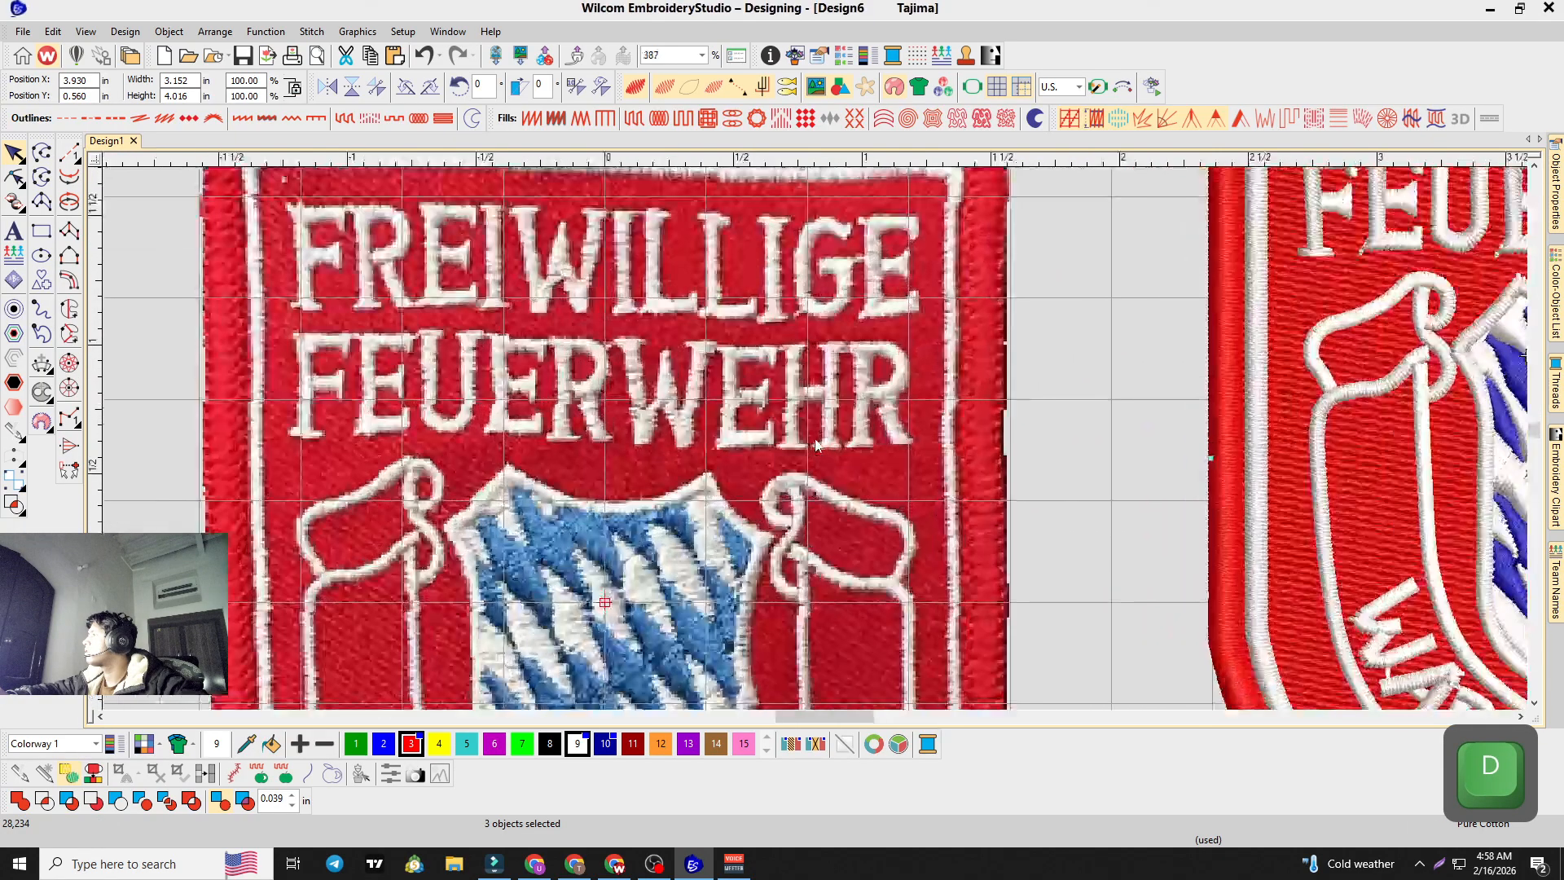
scroll(888, 457, down, 3)
scroll(821, 426, up, 4)
click(126, 277)
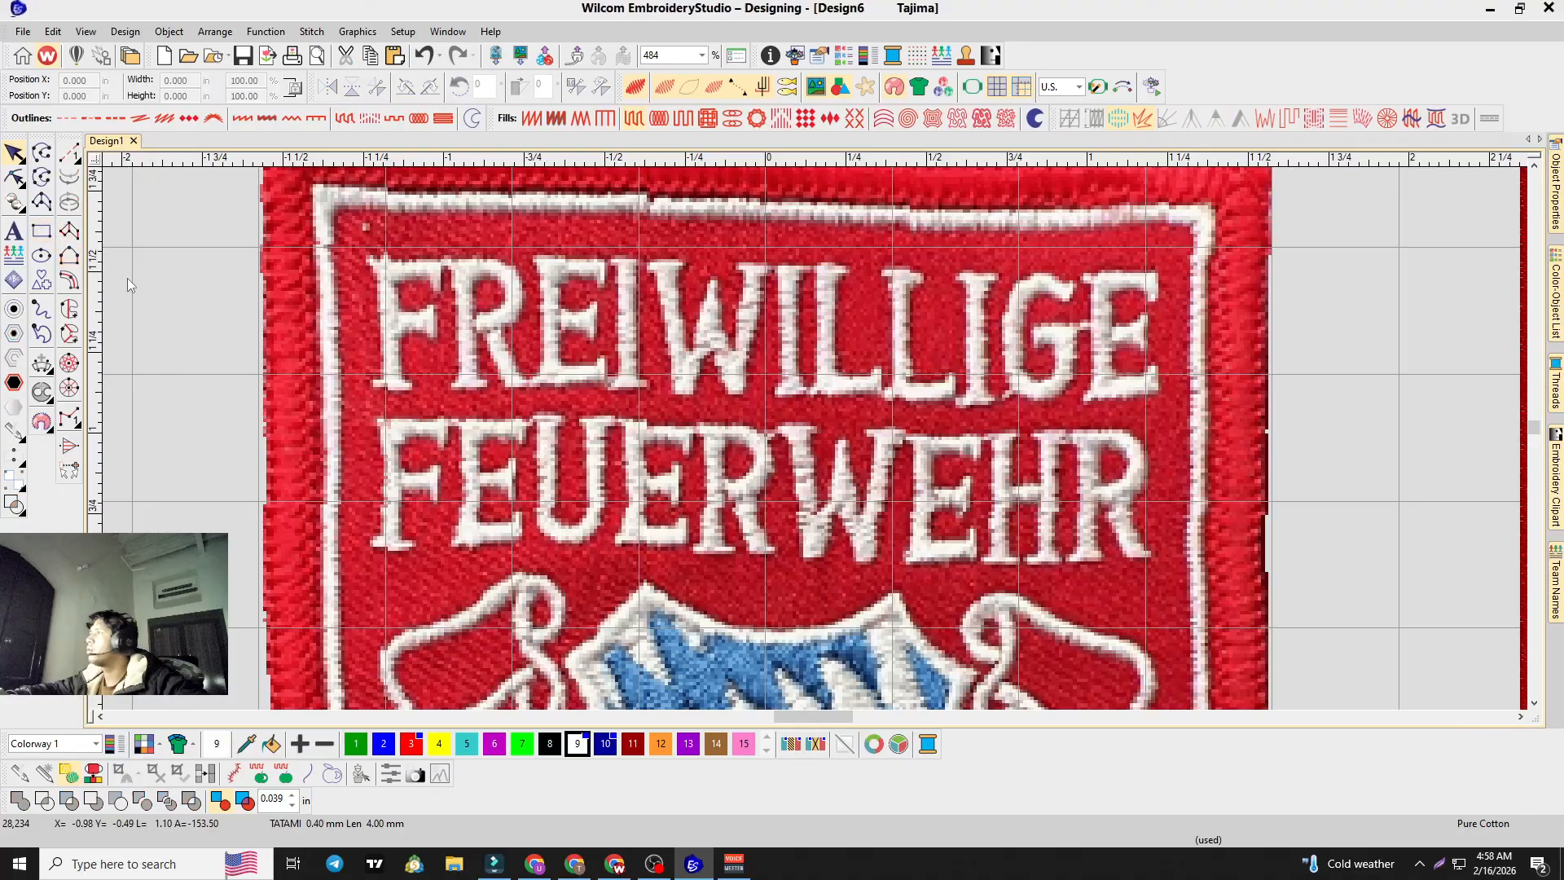
click(73, 232)
scroll(426, 321, up, 2)
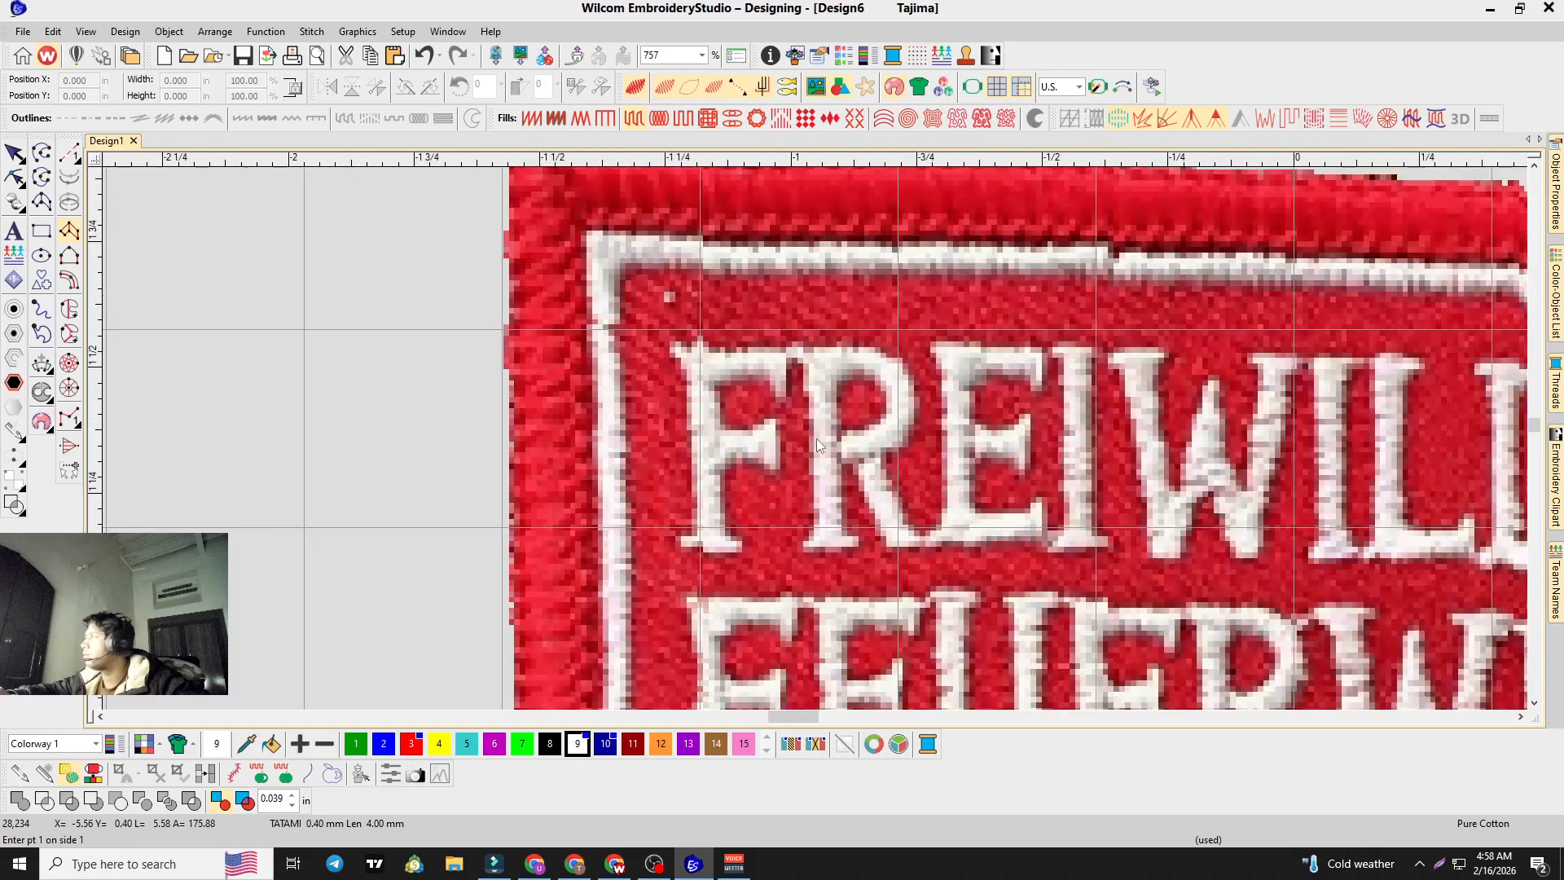
click(779, 415)
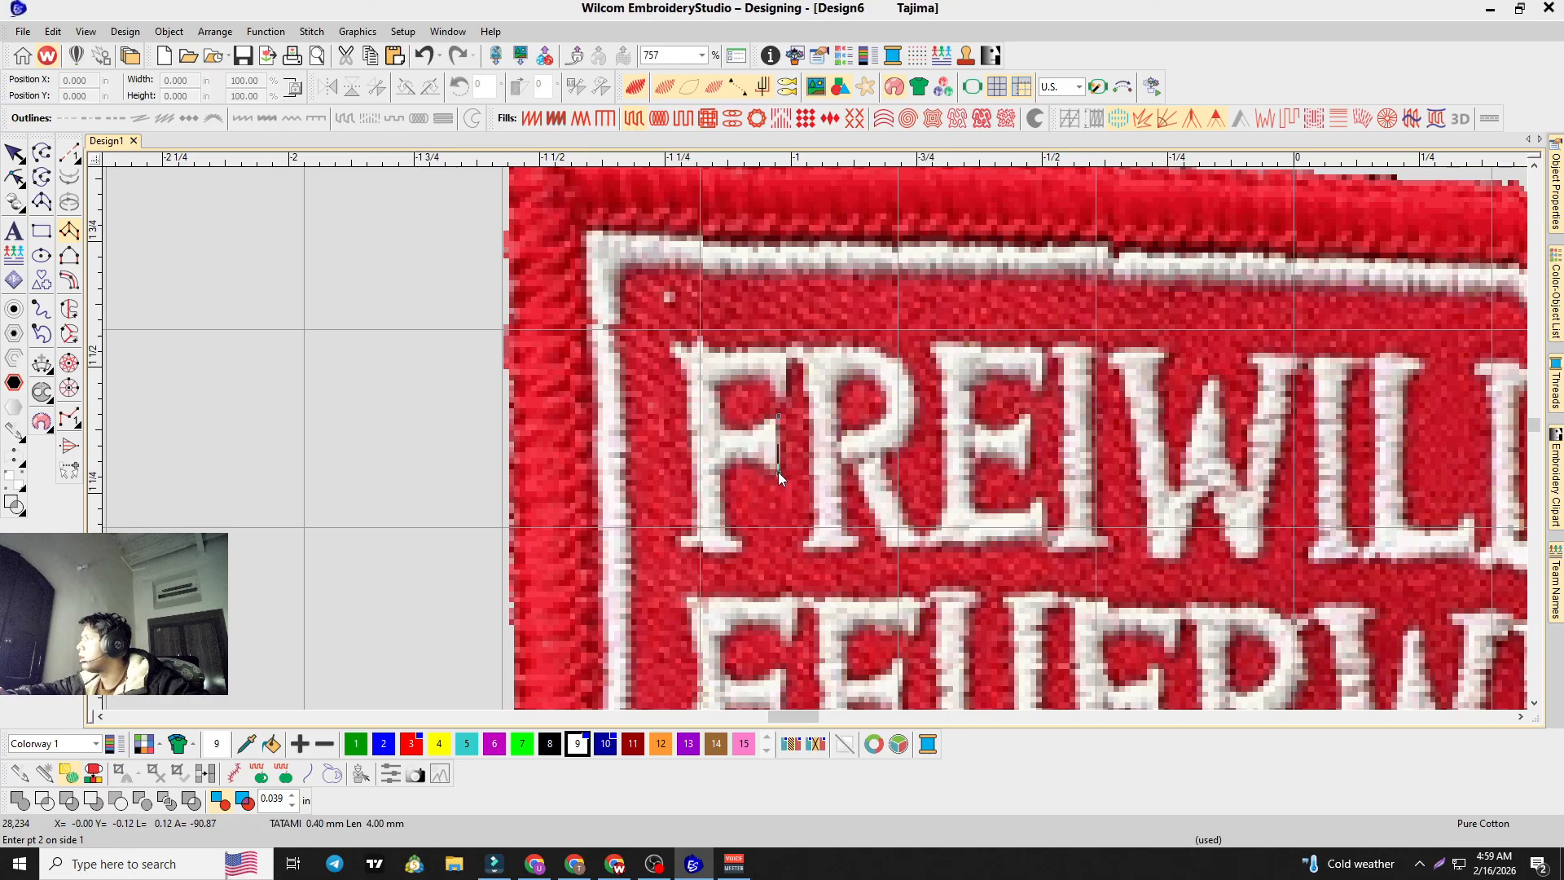
click(755, 425)
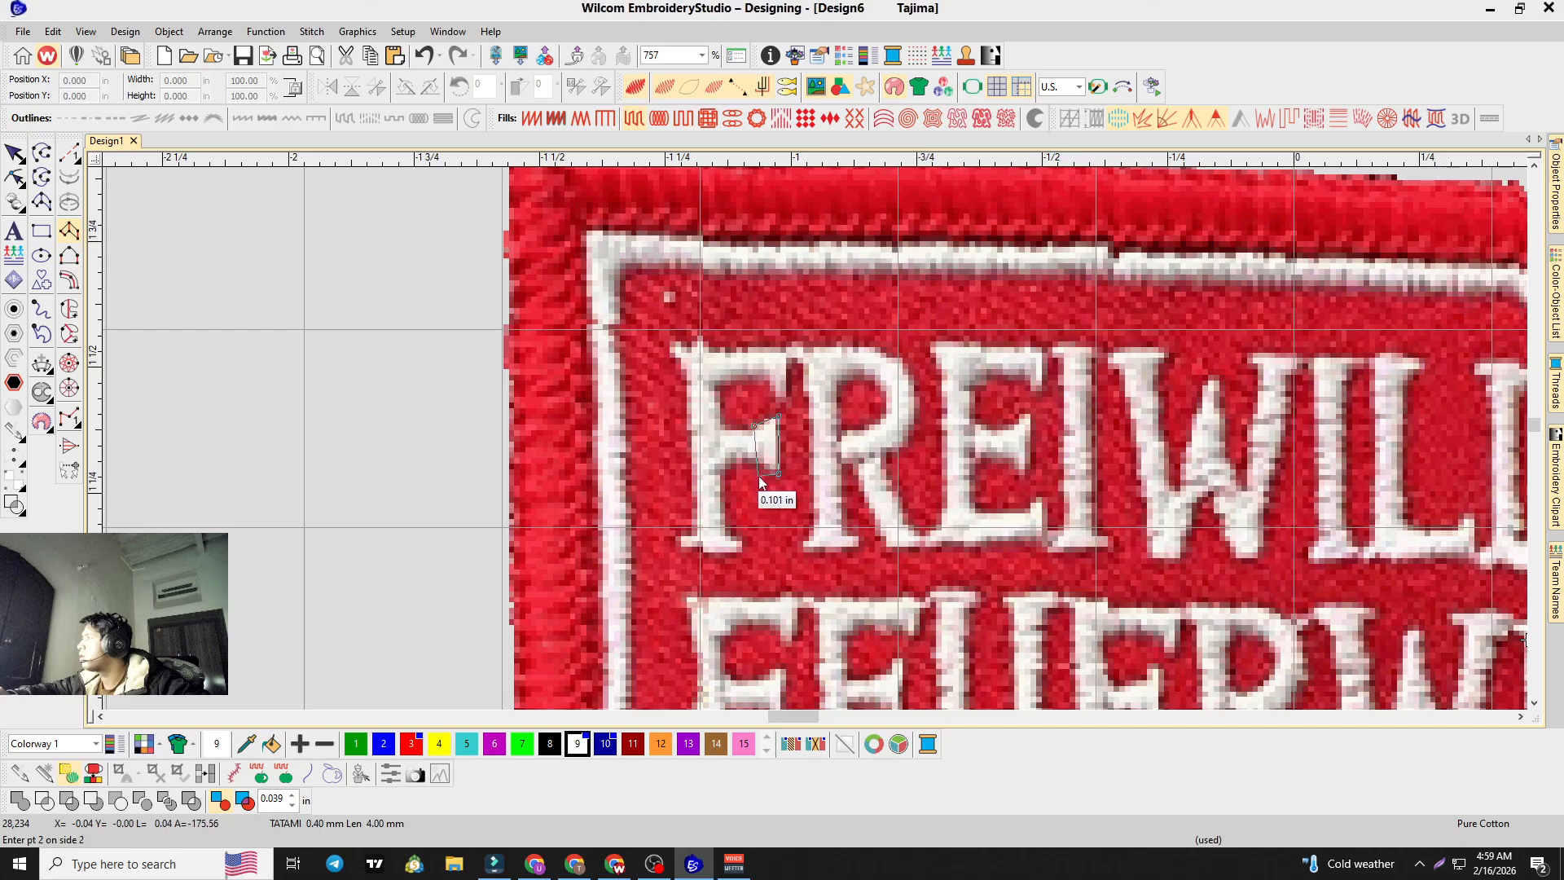
ctrl+click(717, 426)
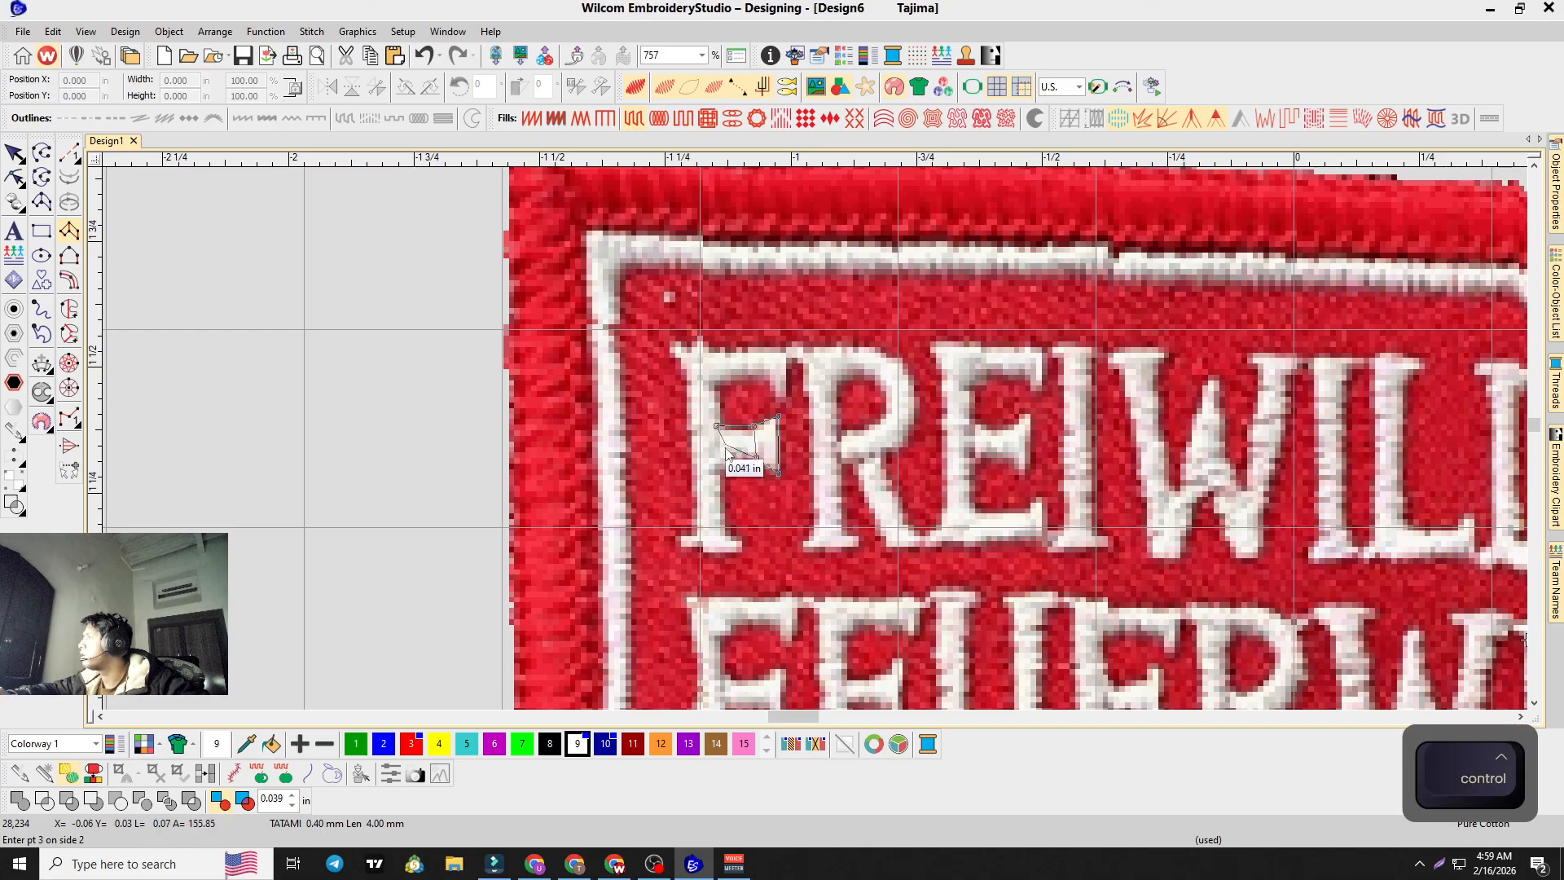
click(717, 461)
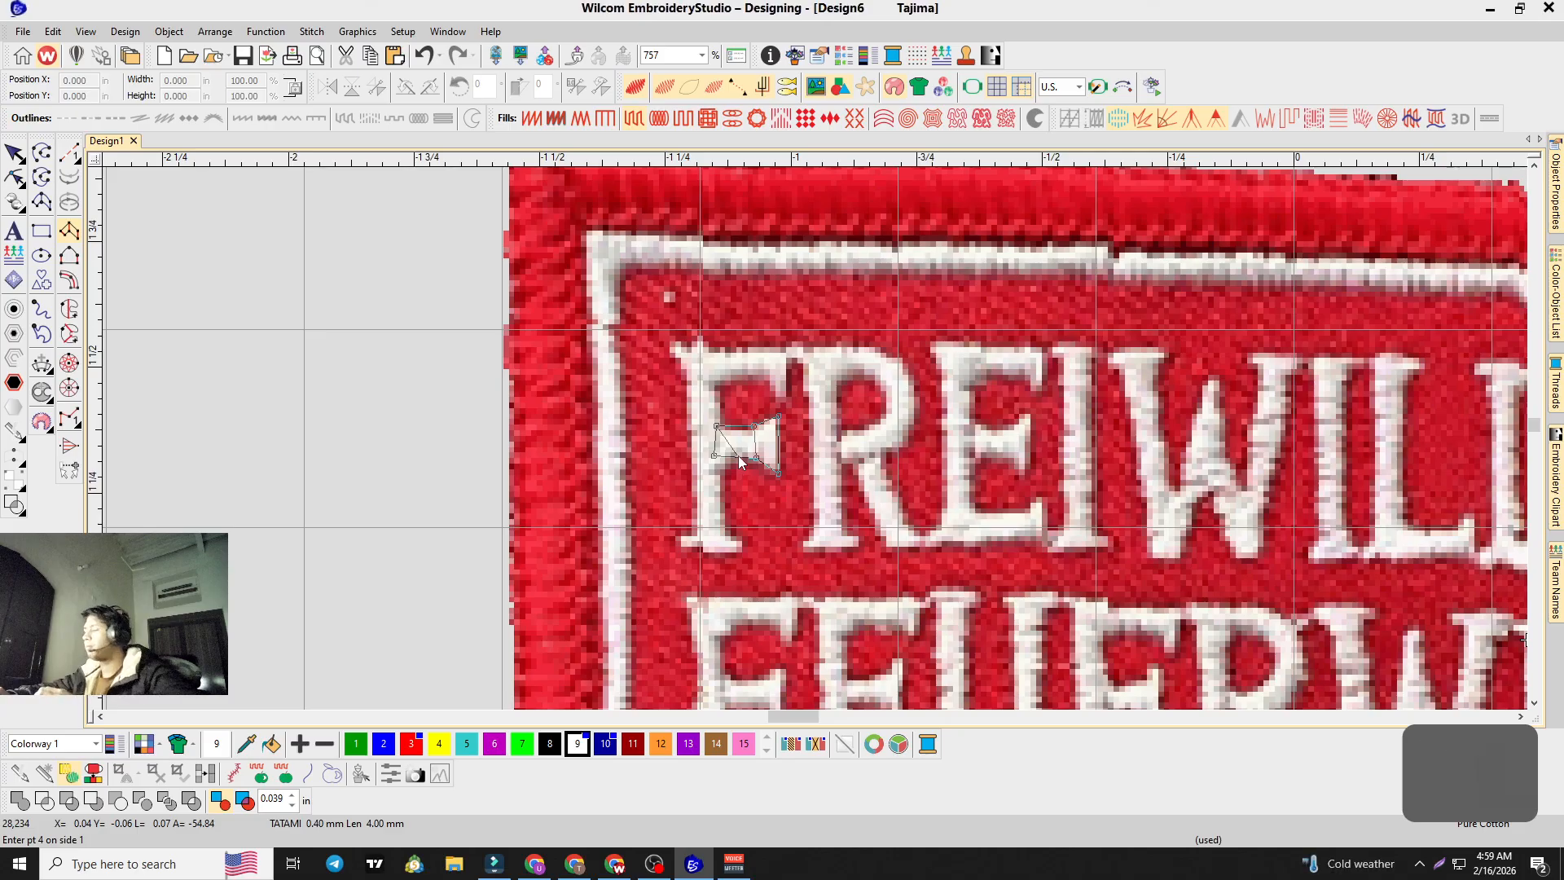
key(Return)
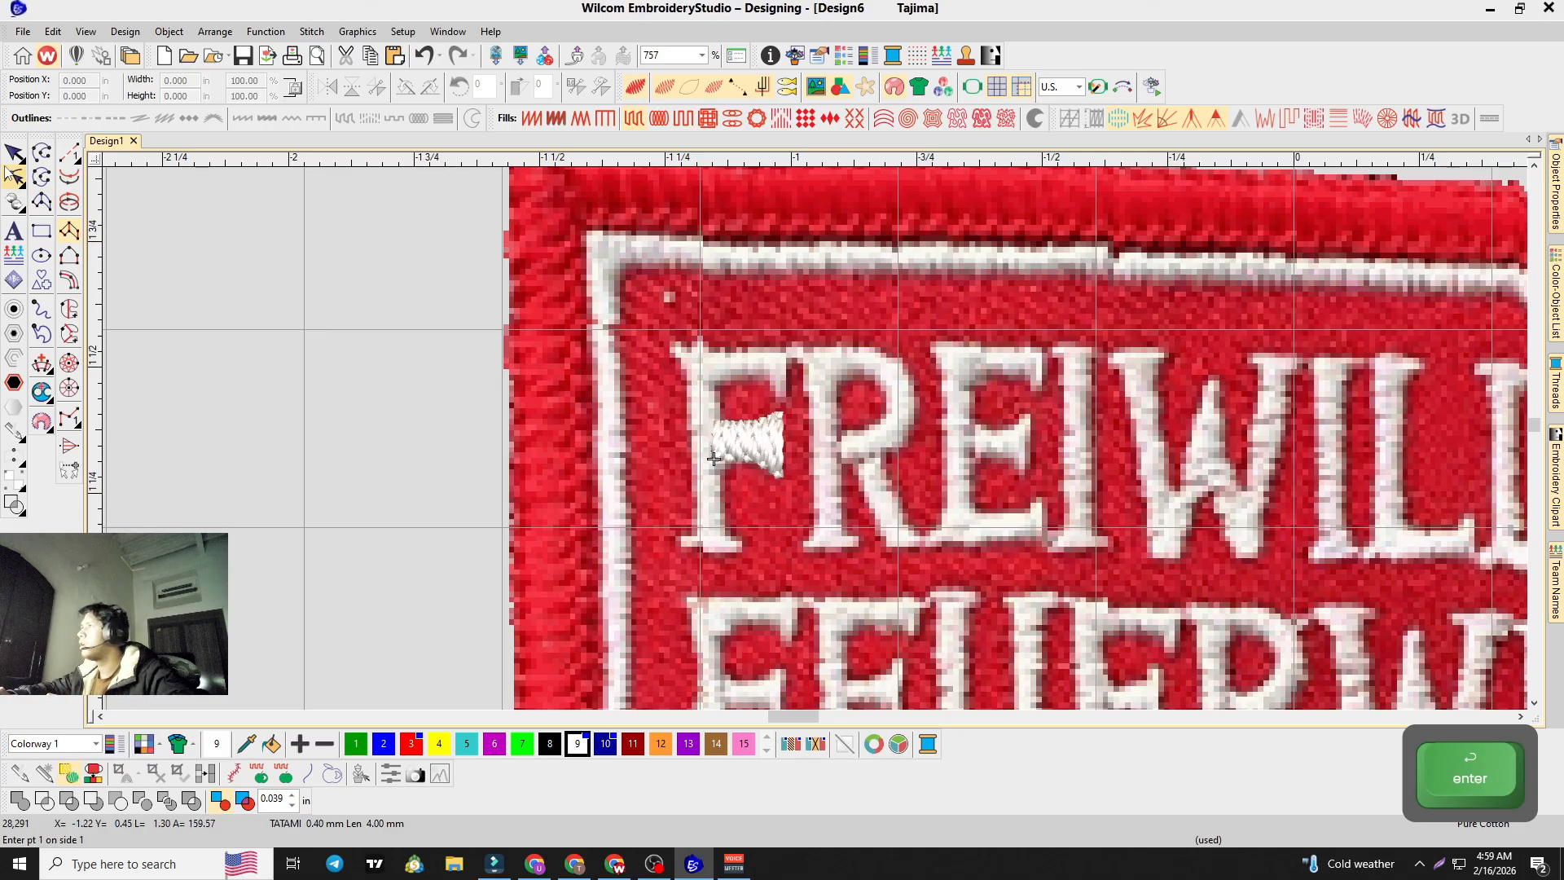
key(Escape)
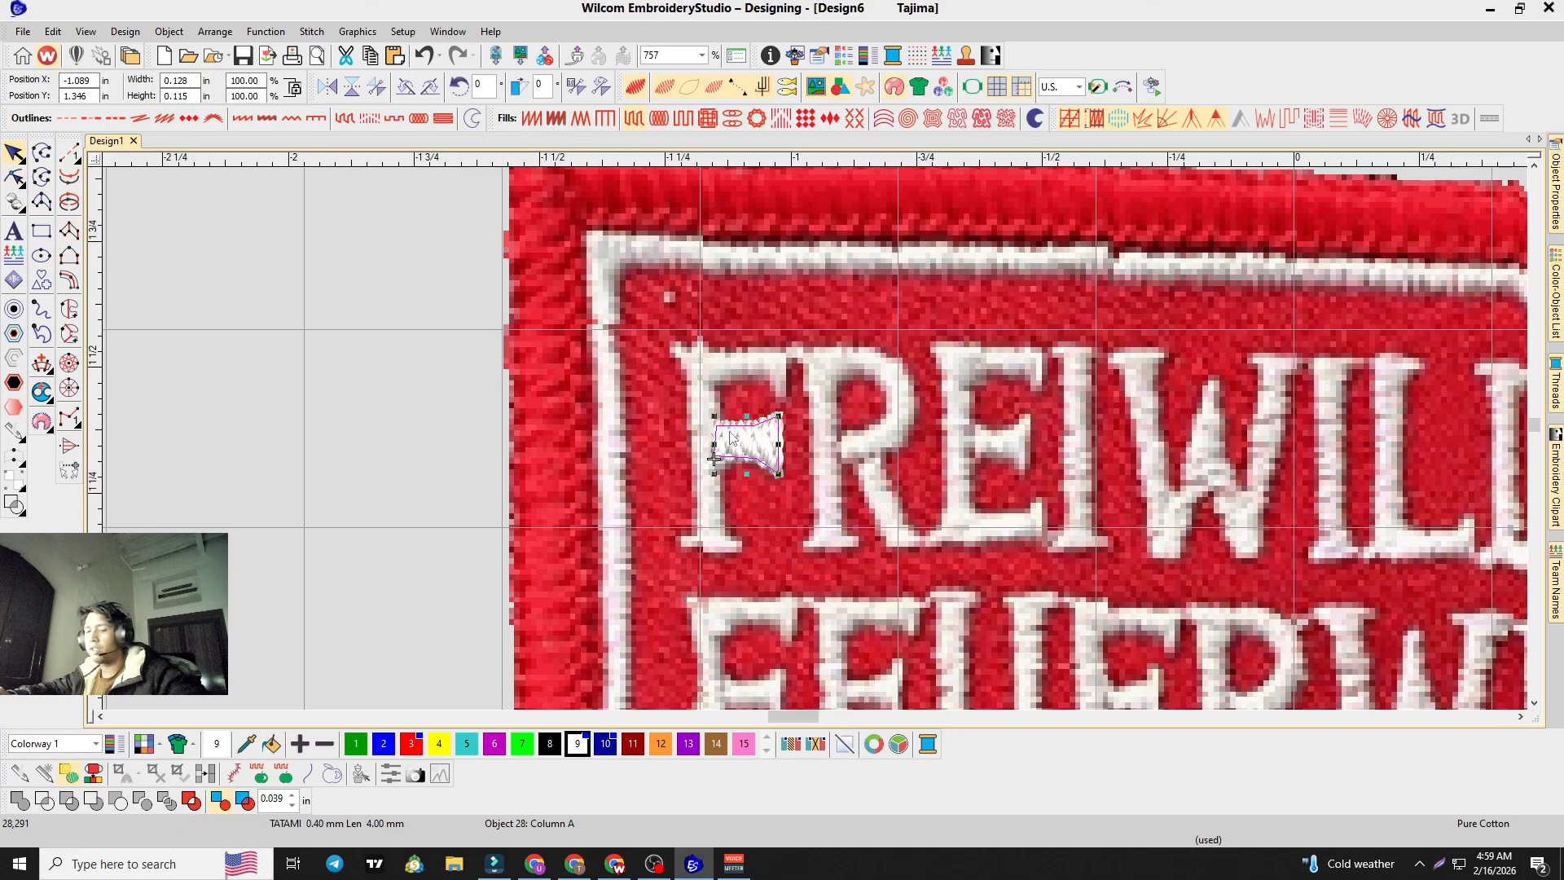
key(h)
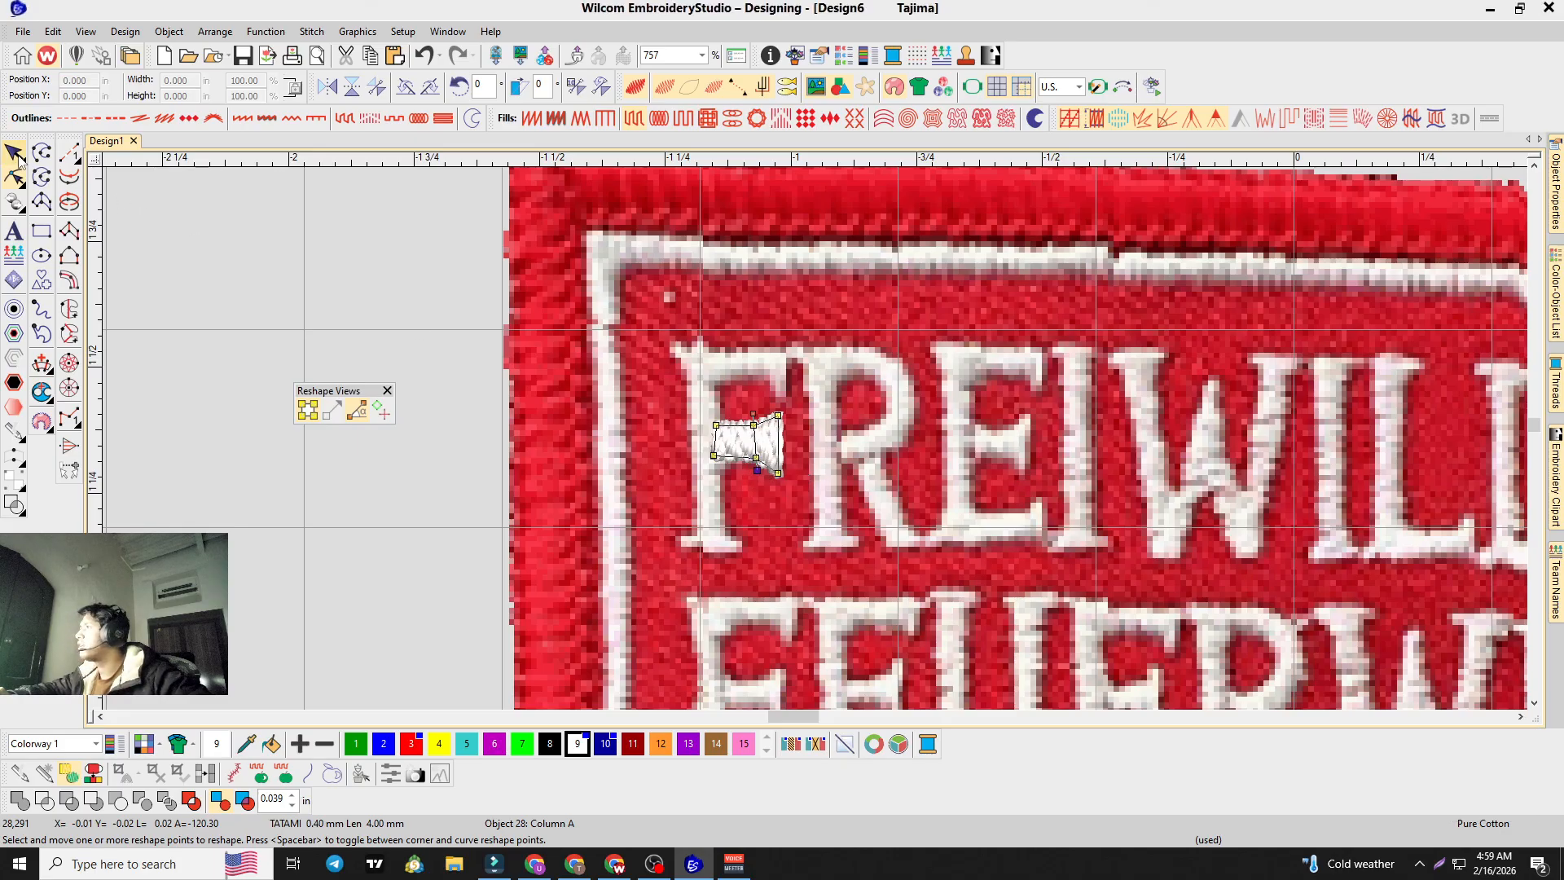
key(Escape)
Step: Digitize the stem and top arm of the F in FREIWILLIGE as one white Column A object about 0.23 by 0.41 in
key(a)
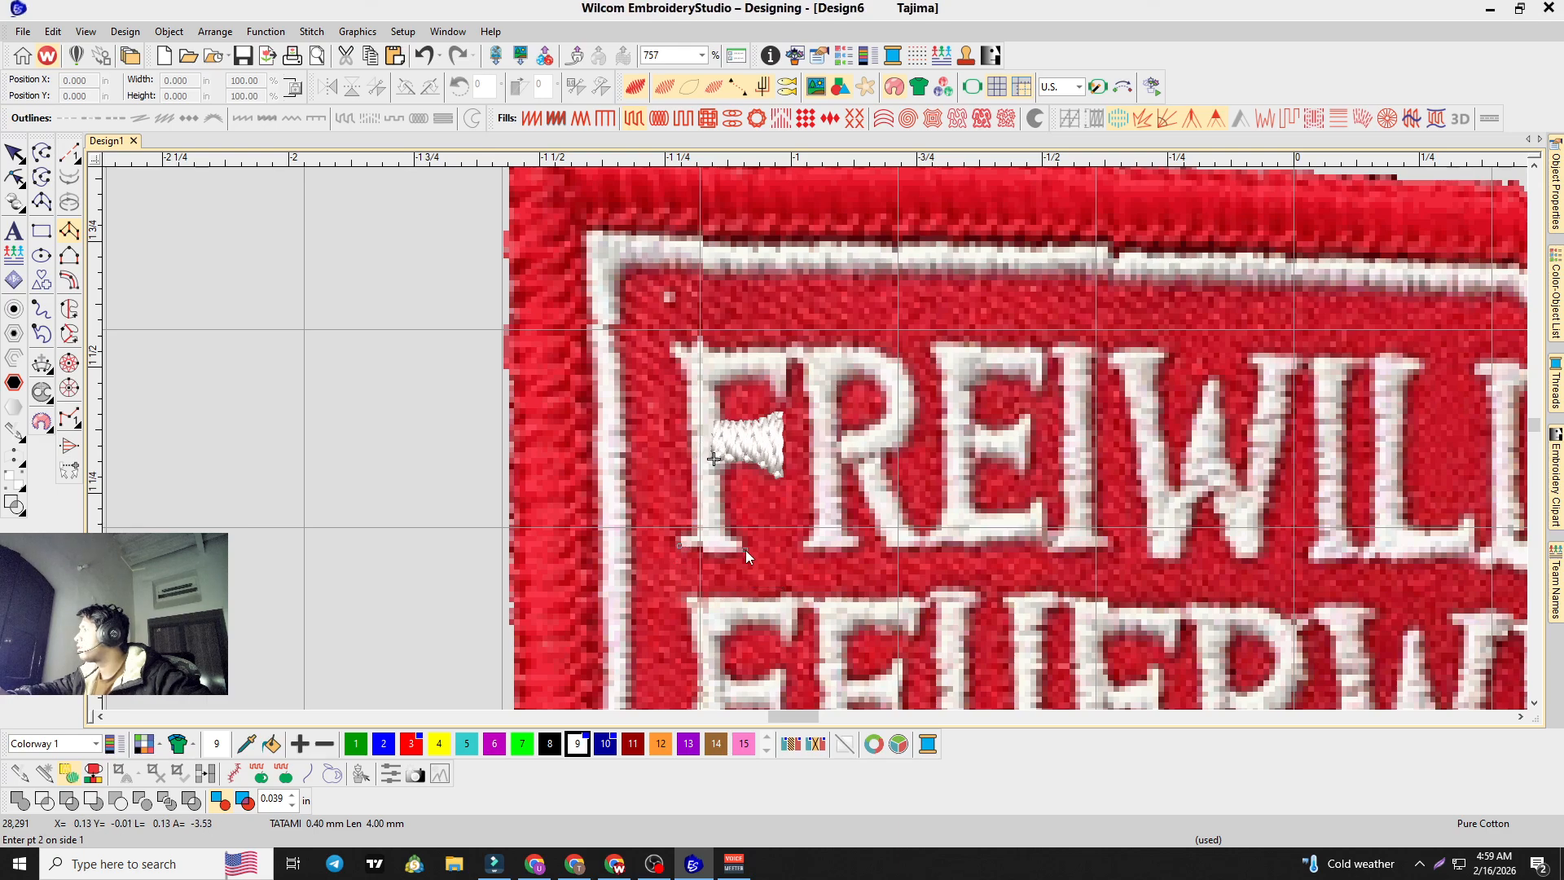
click(694, 528)
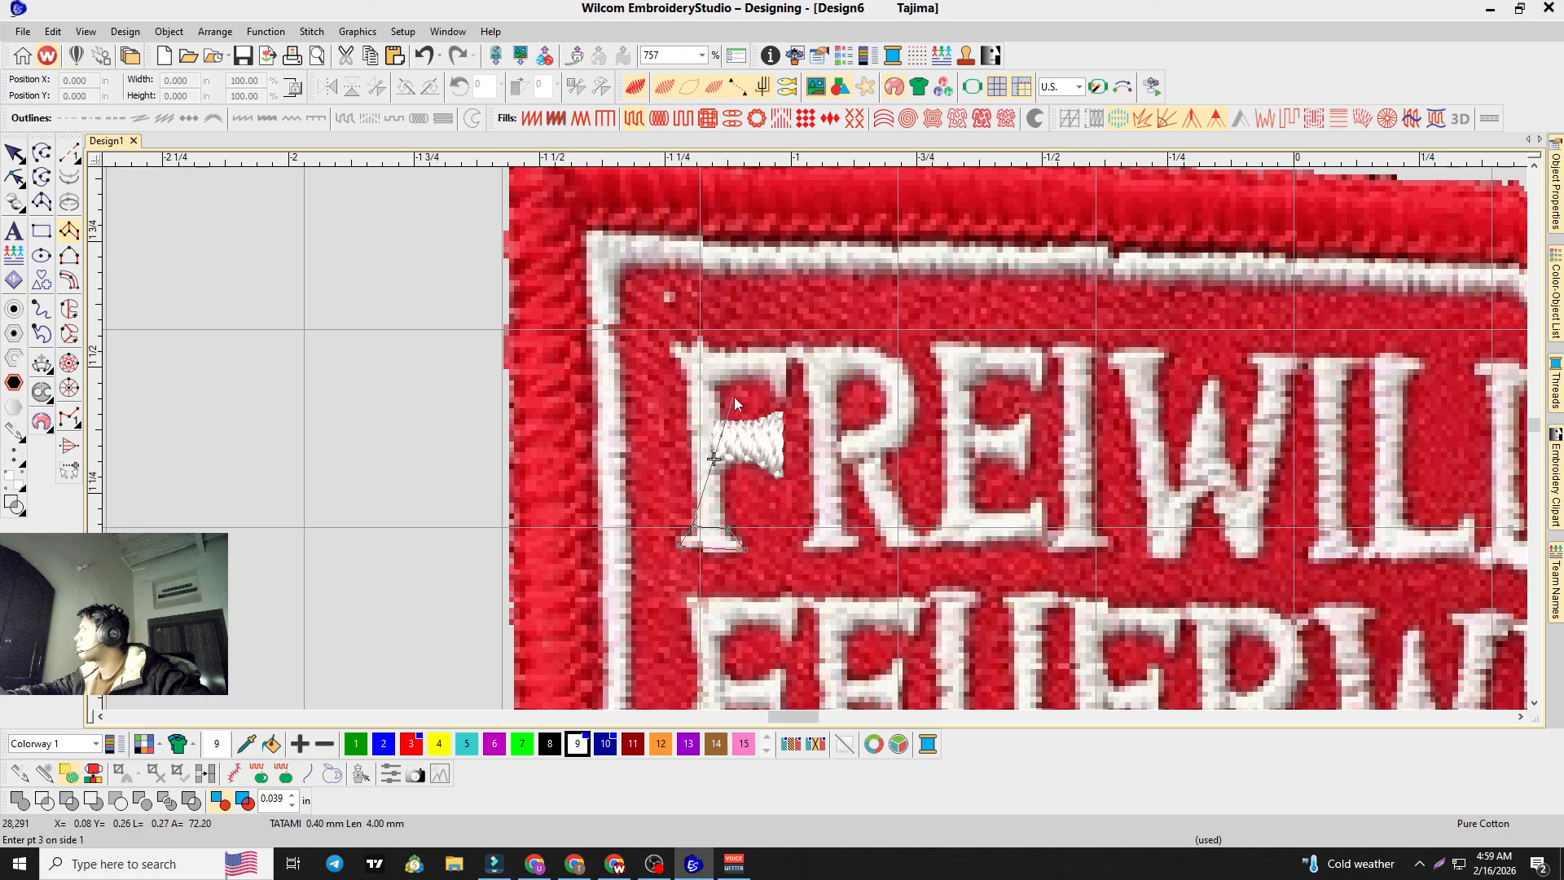
click(687, 369)
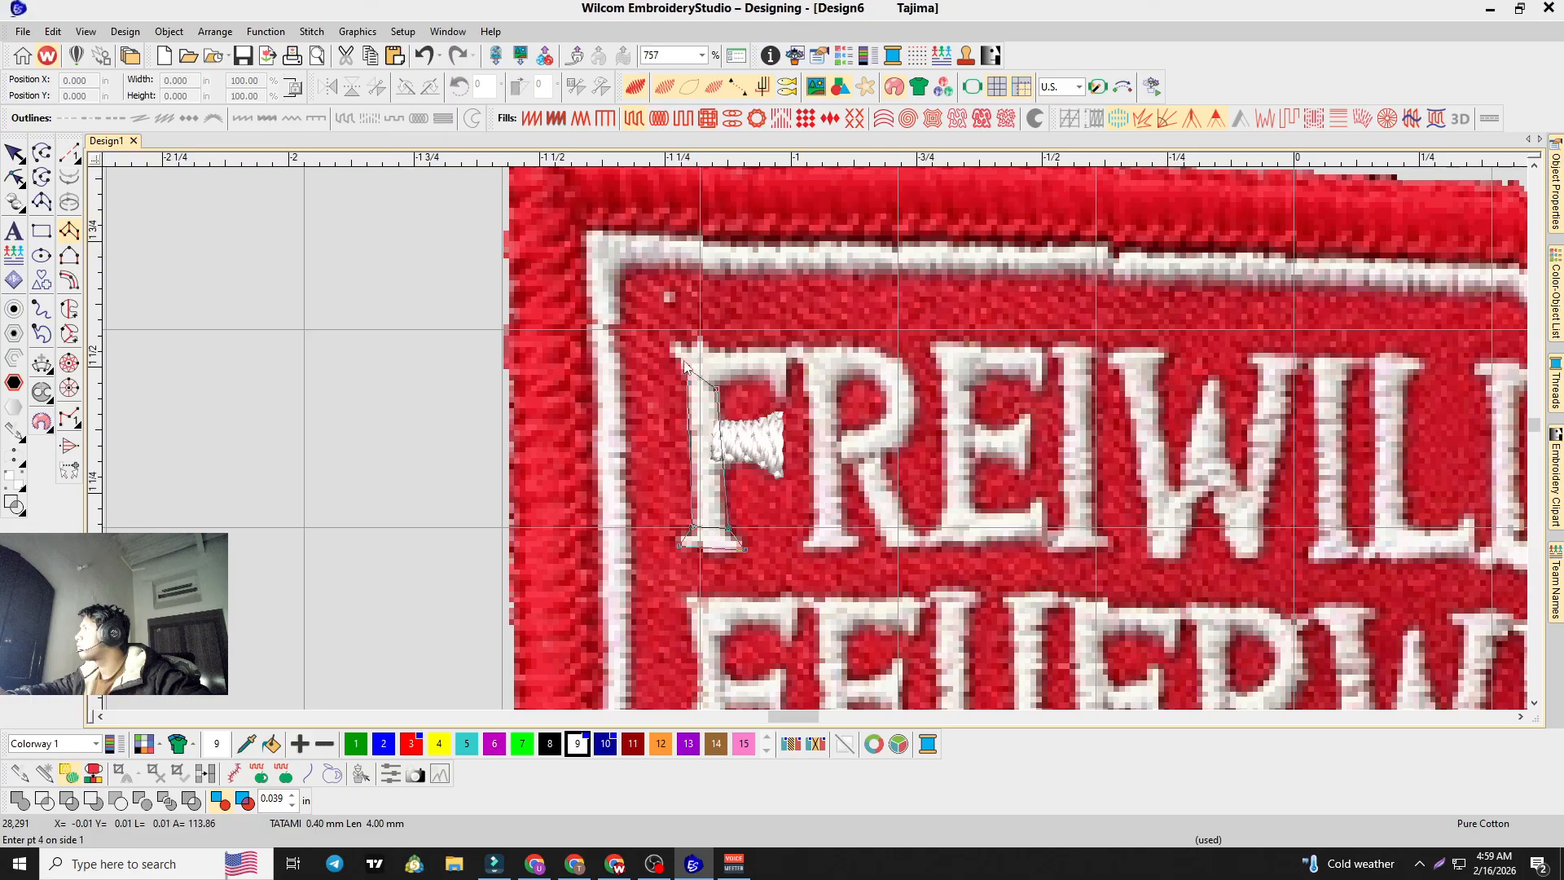
click(721, 378)
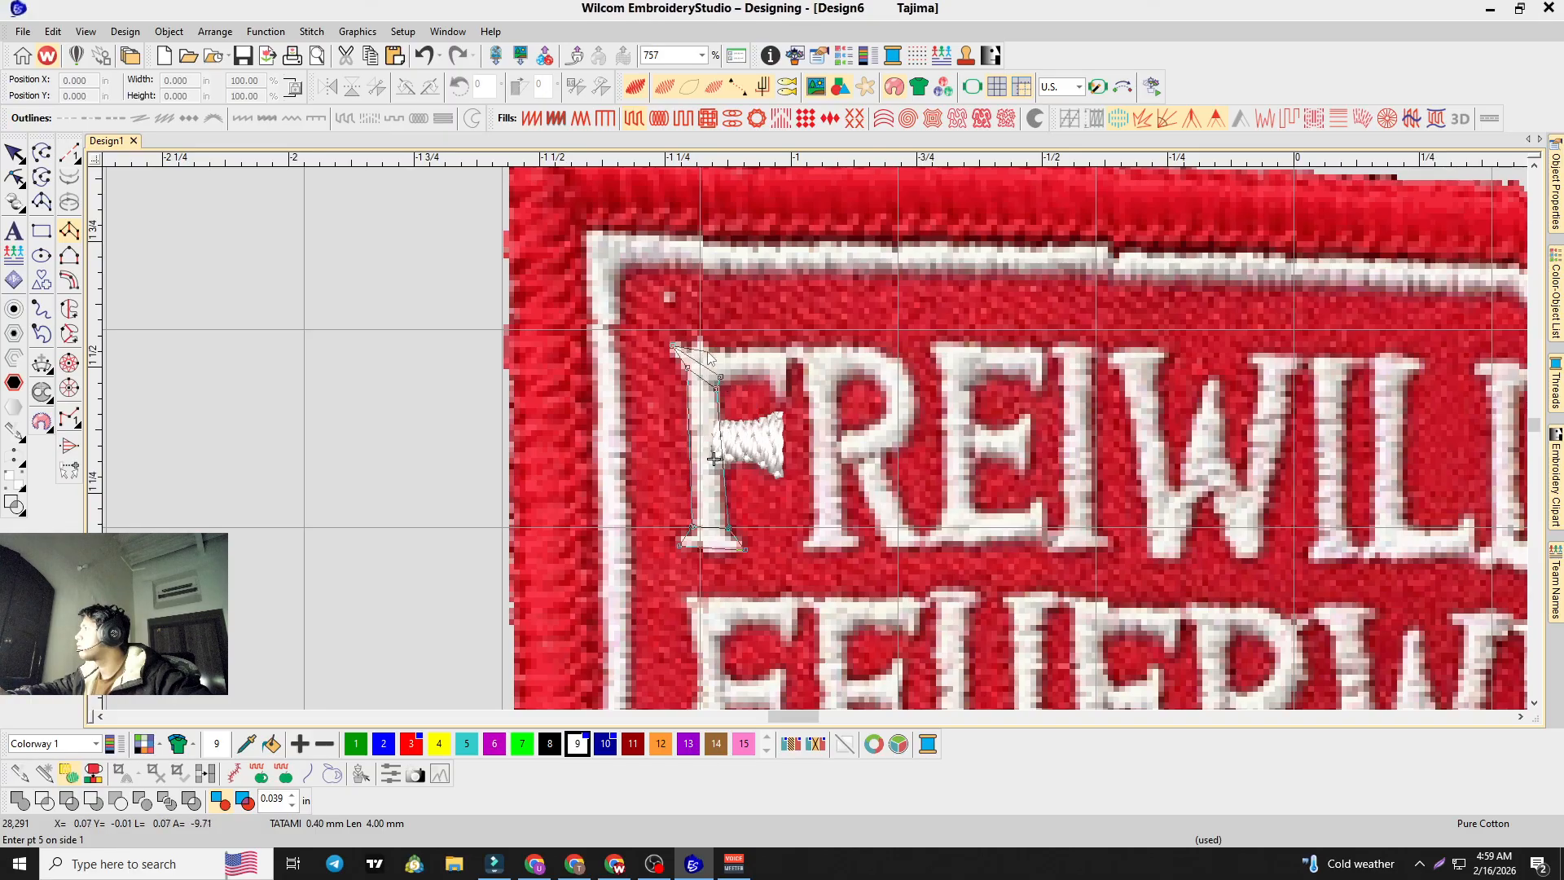
click(785, 349)
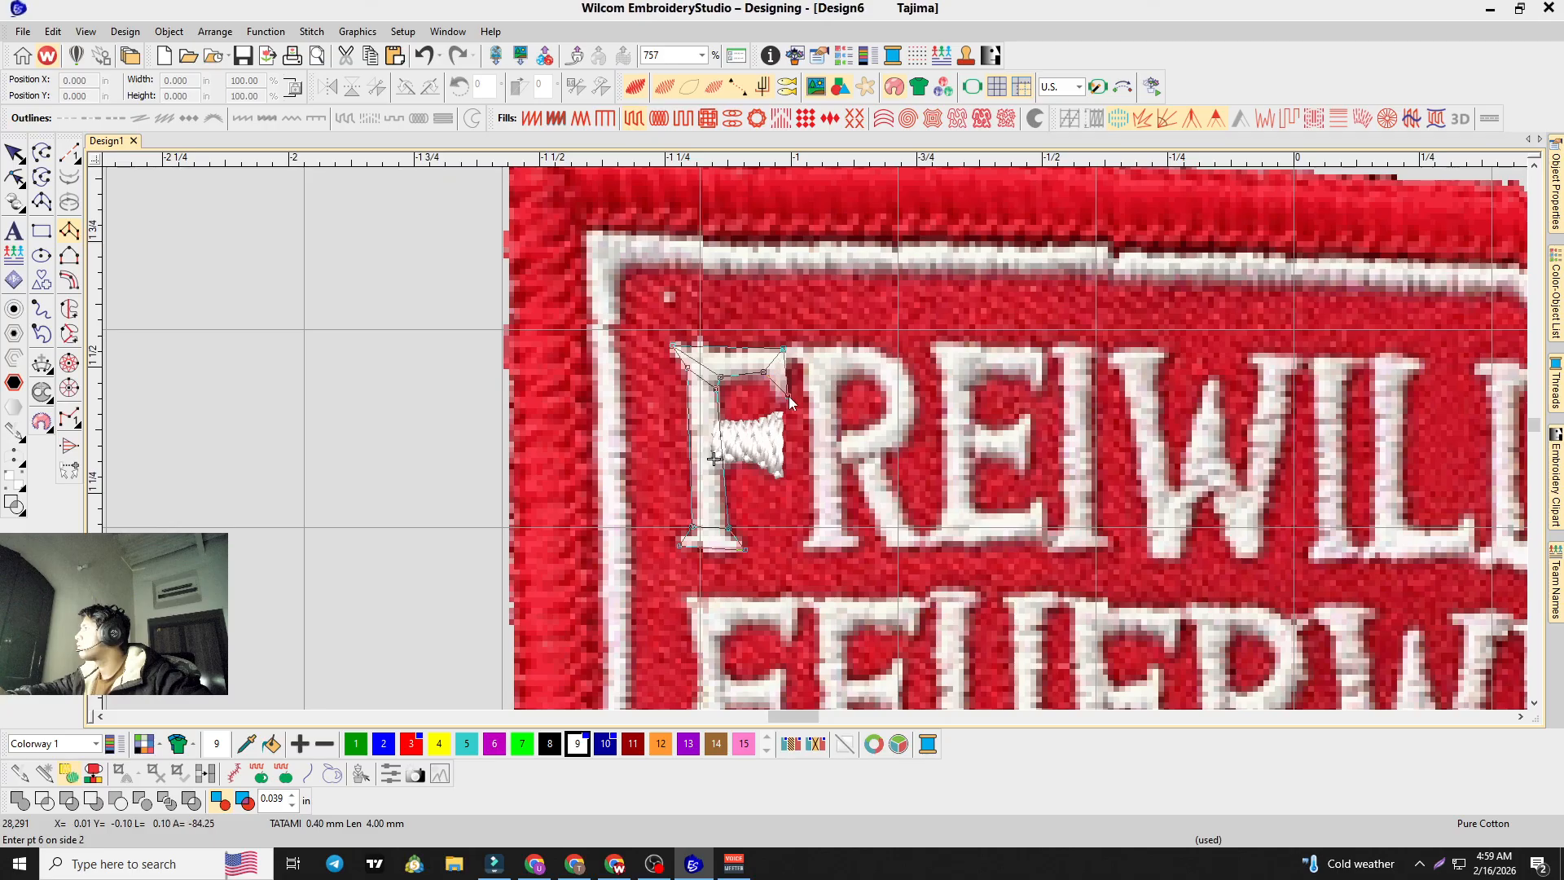
key(Return)
Step: Hide the badge photo and examine the digitized F's stitches on the plain background
scroll(797, 389, up, 3)
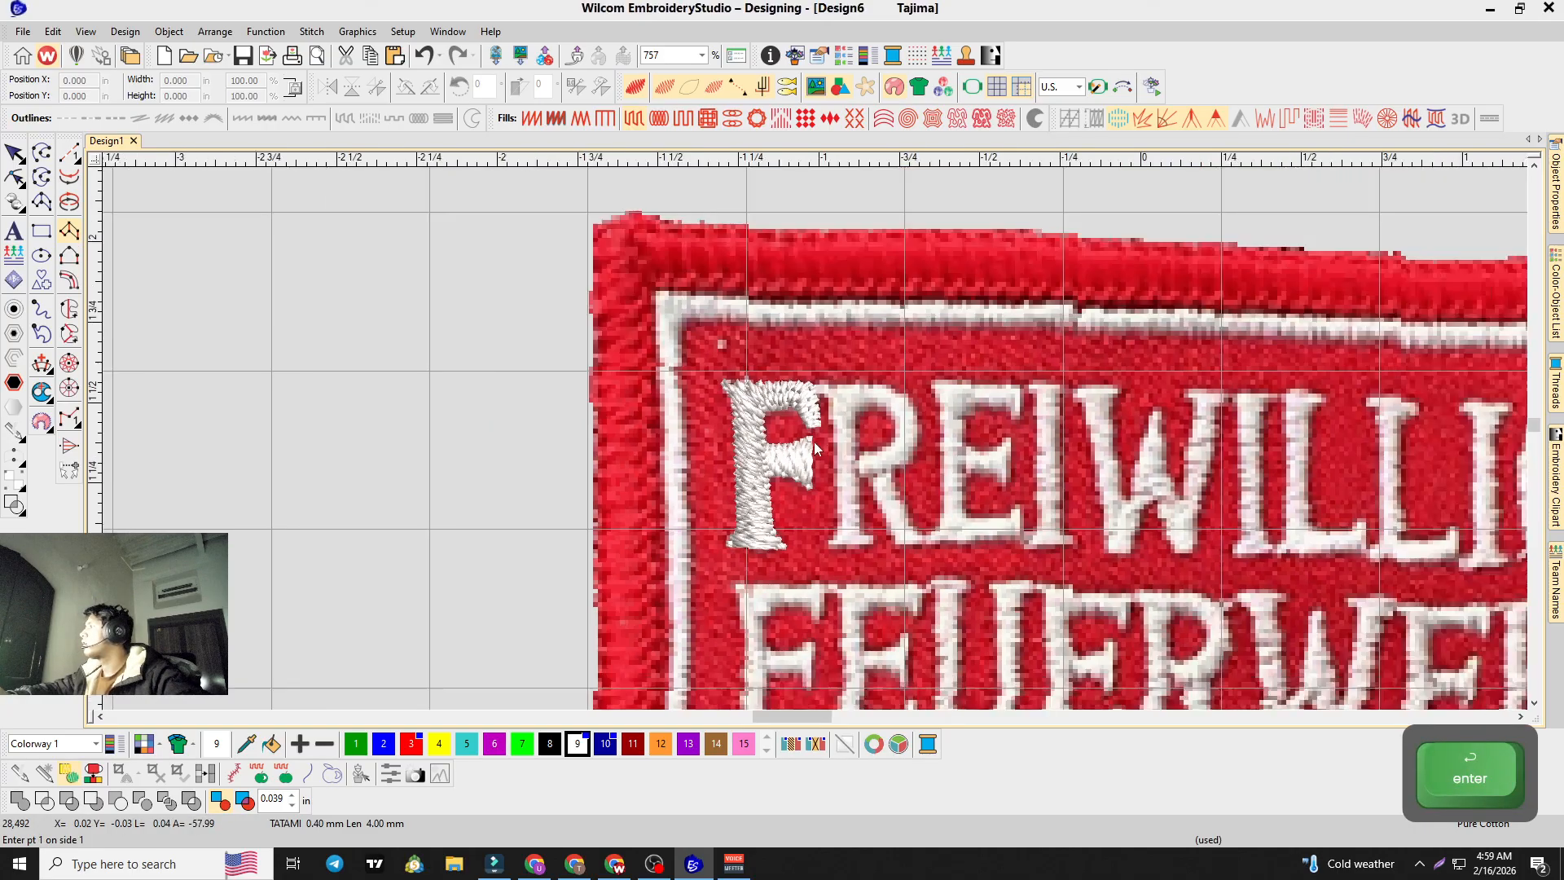
scroll(799, 407, up, 1)
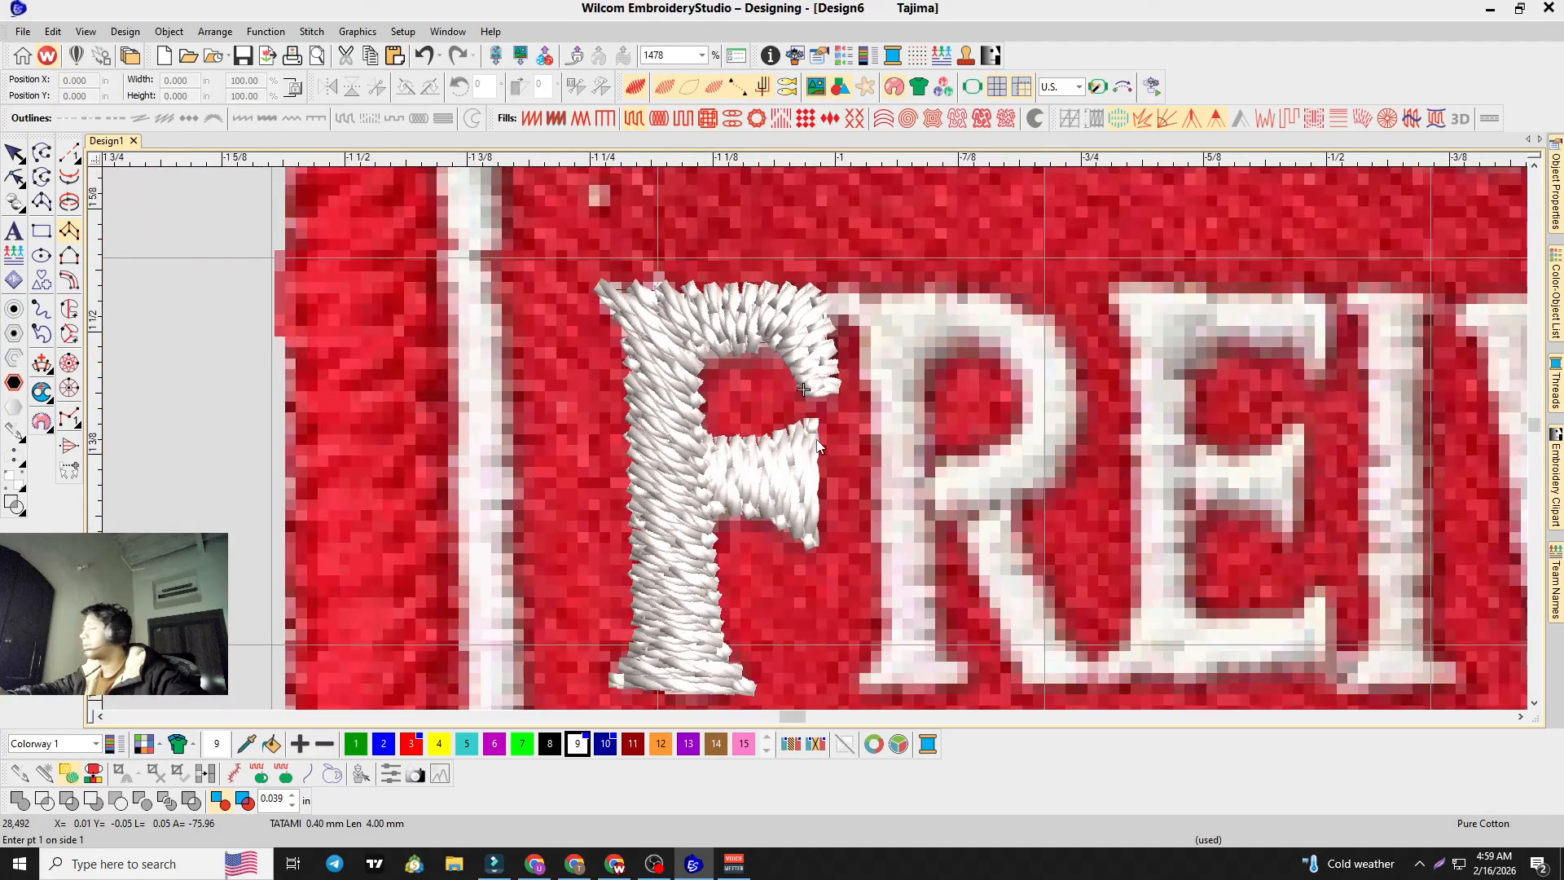
key(s)
key(d)
scroll(819, 436, down, 2)
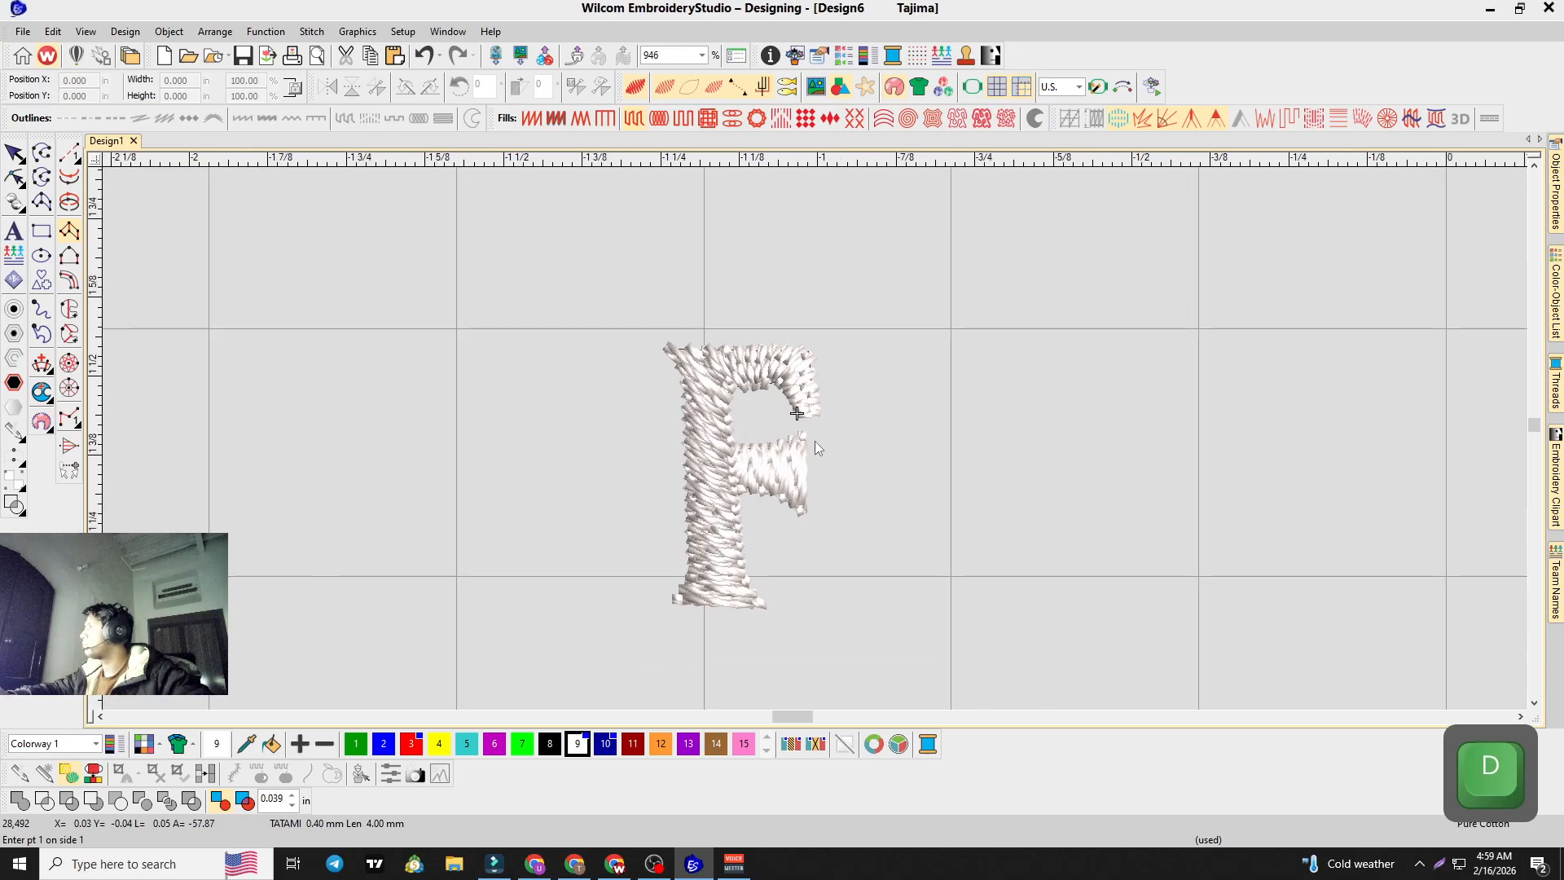
scroll(811, 444, up, 3)
Step: Try to move the F's middle arm away from the stem, and undo the move
click(15, 152)
click(254, 259)
drag(699, 476, 815, 464)
key(ctrl+z)
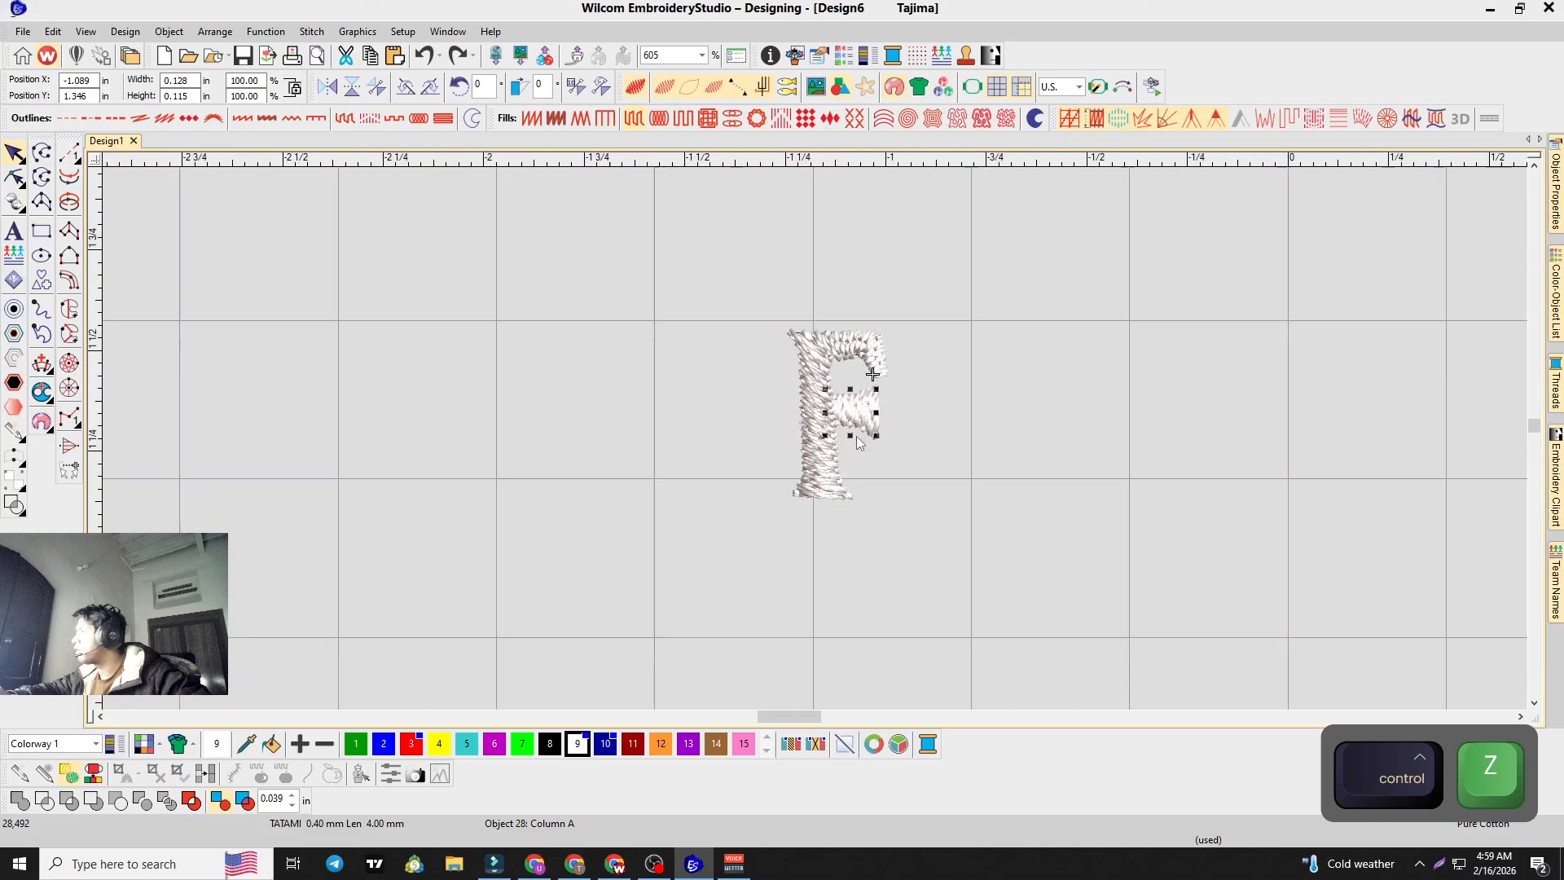
Step: Reshape the F's stem and top arm by moving points at their inner corner and at the stem's upper outer edge
scroll(639, 472, down, 2)
scroll(811, 444, up, 2)
scroll(744, 418, down, 2)
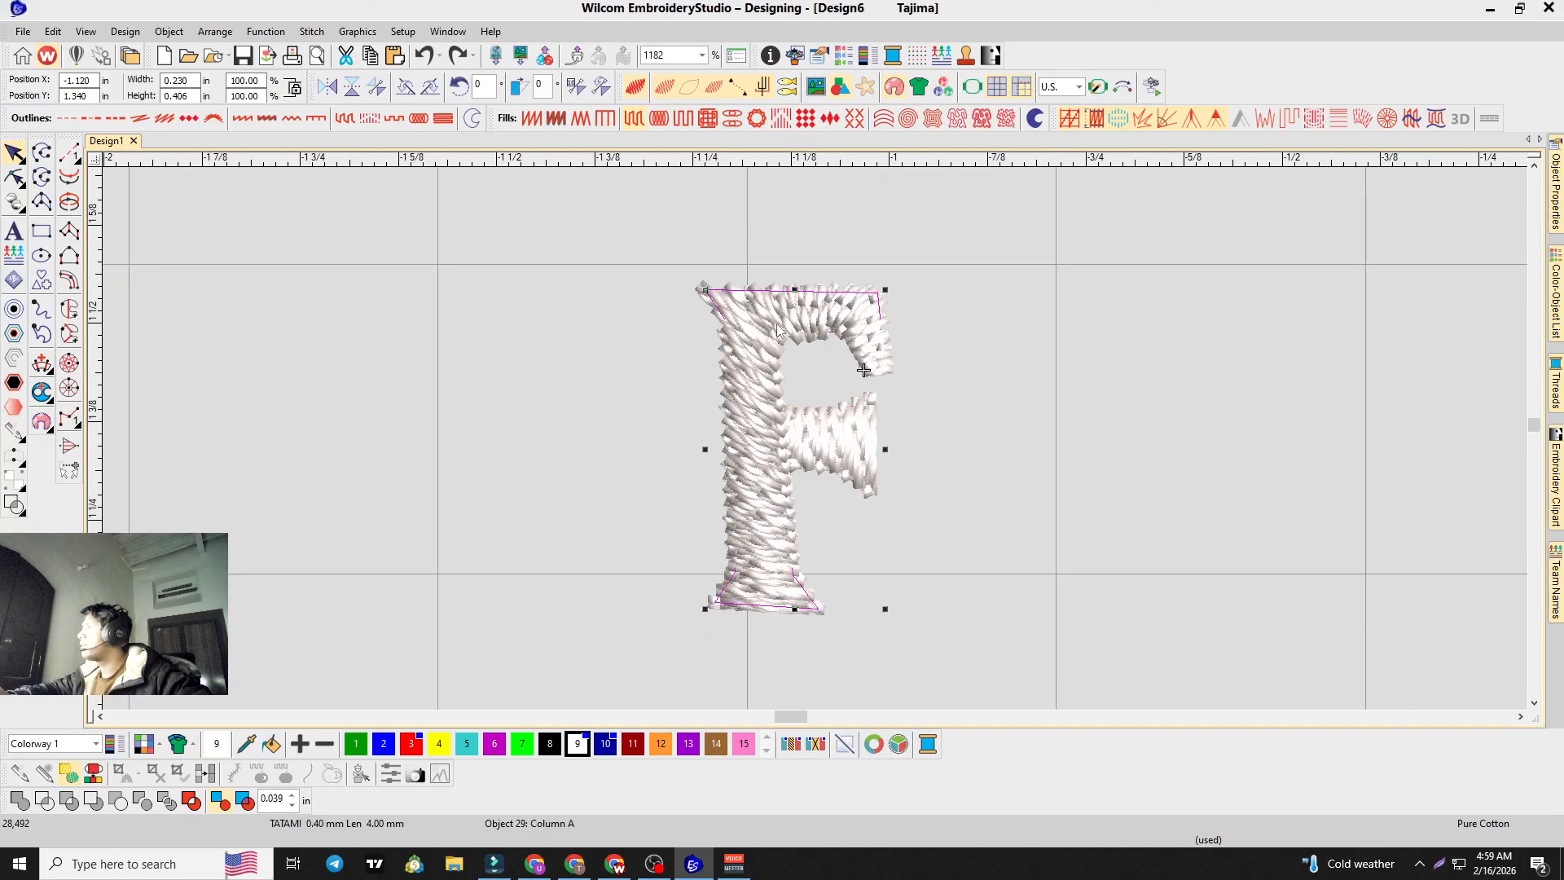
click(18, 179)
scroll(884, 298, up, 4)
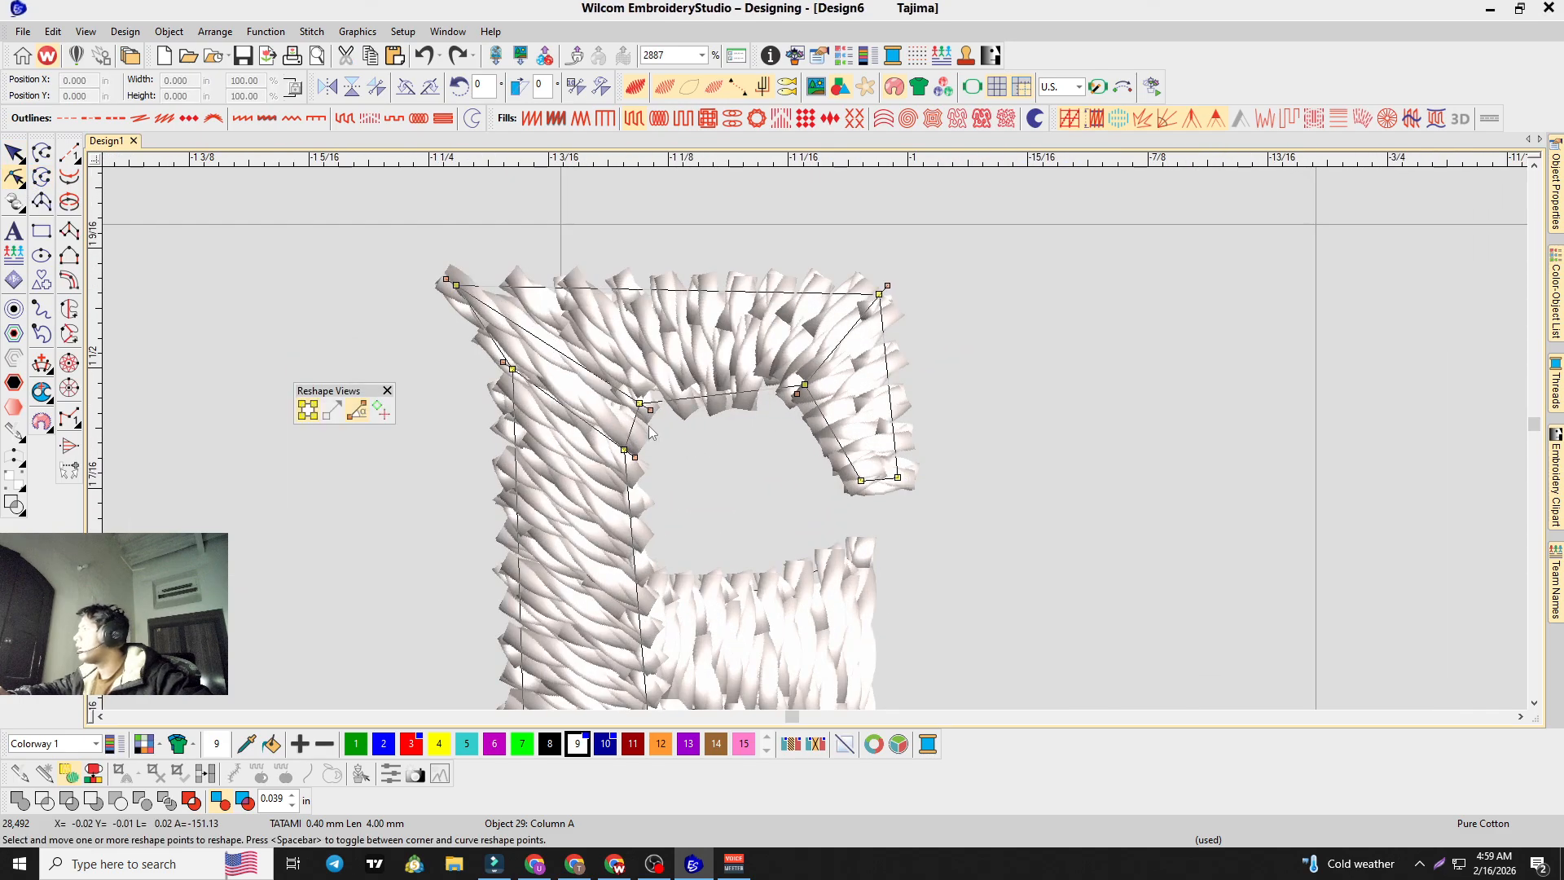
drag(649, 413, 644, 427)
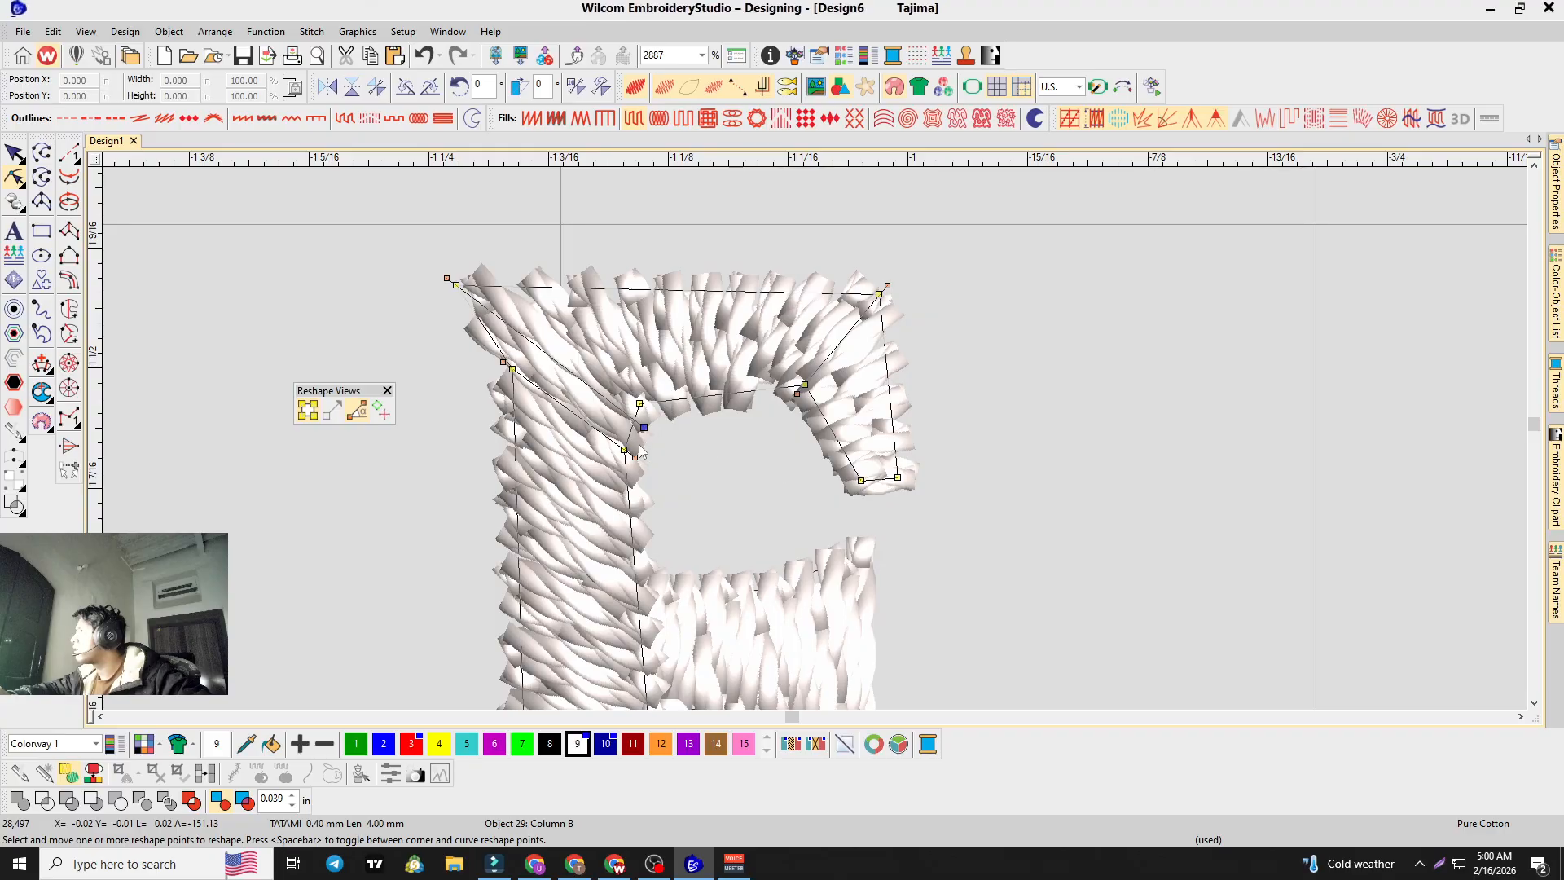
drag(505, 357, 467, 379)
scroll(830, 351, down, 5)
scroll(826, 468, up, 3)
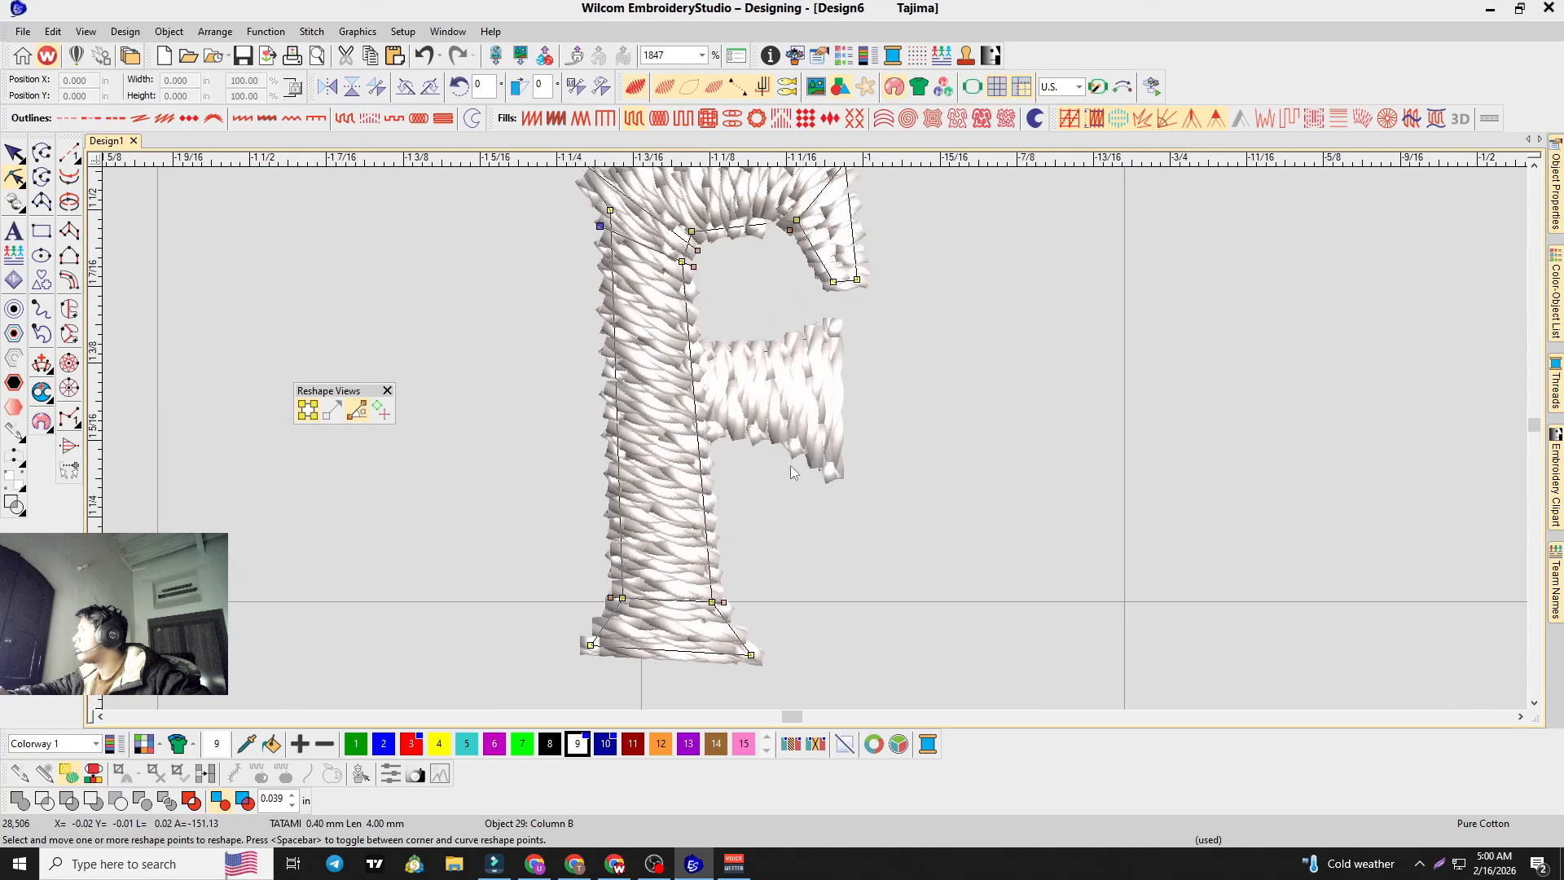
scroll(734, 460, down, 2)
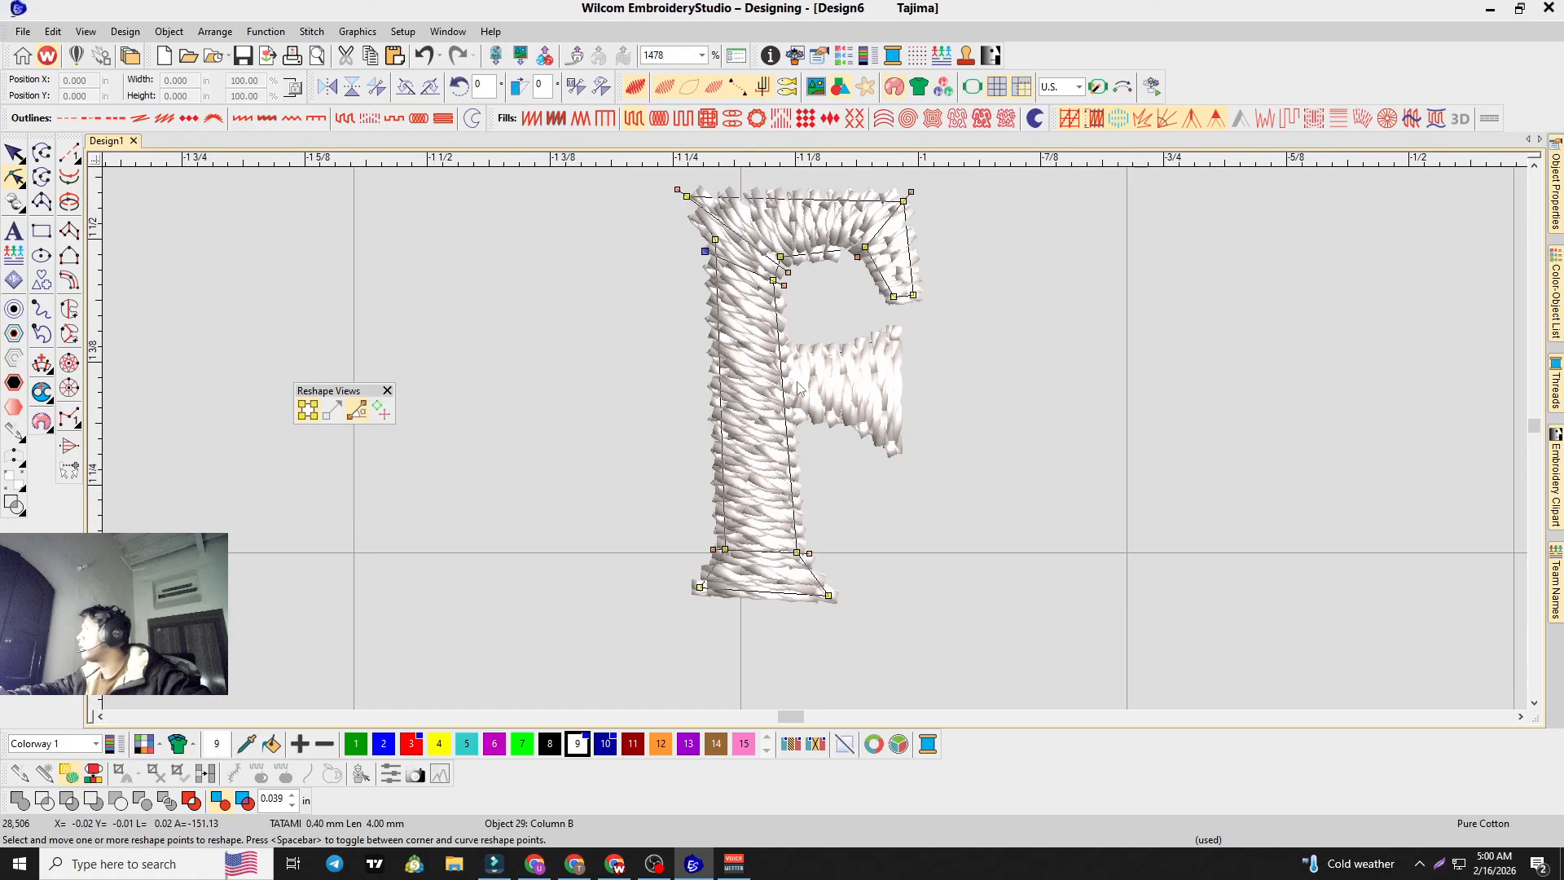
Step: Change the fill of the F's combined stem and top arm, and of its middle arm, to satin
click(13, 153)
click(710, 370)
click(777, 369)
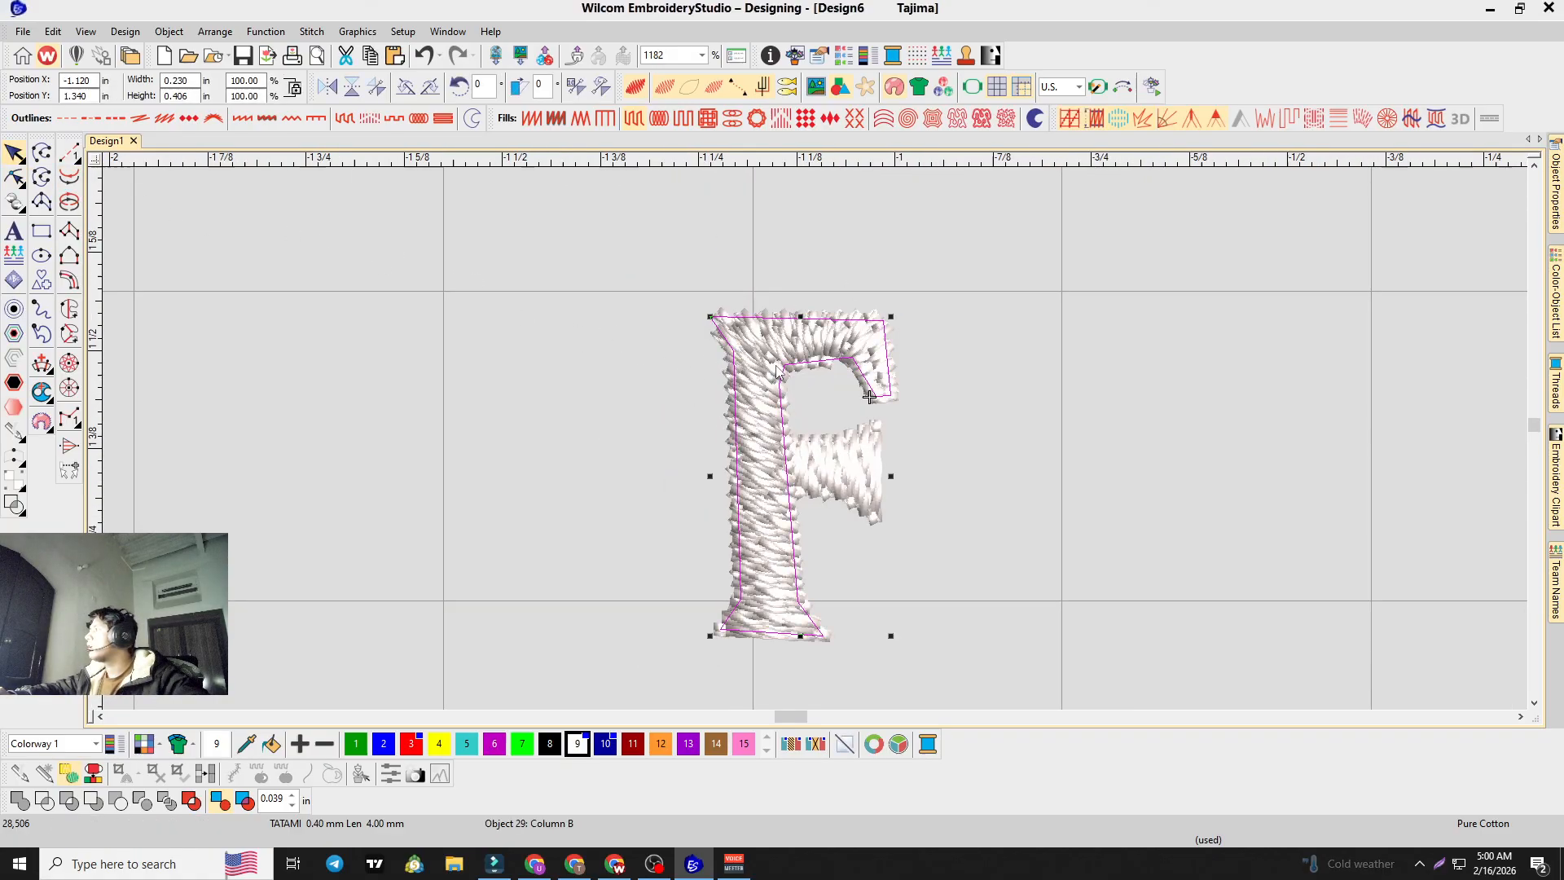
click(529, 118)
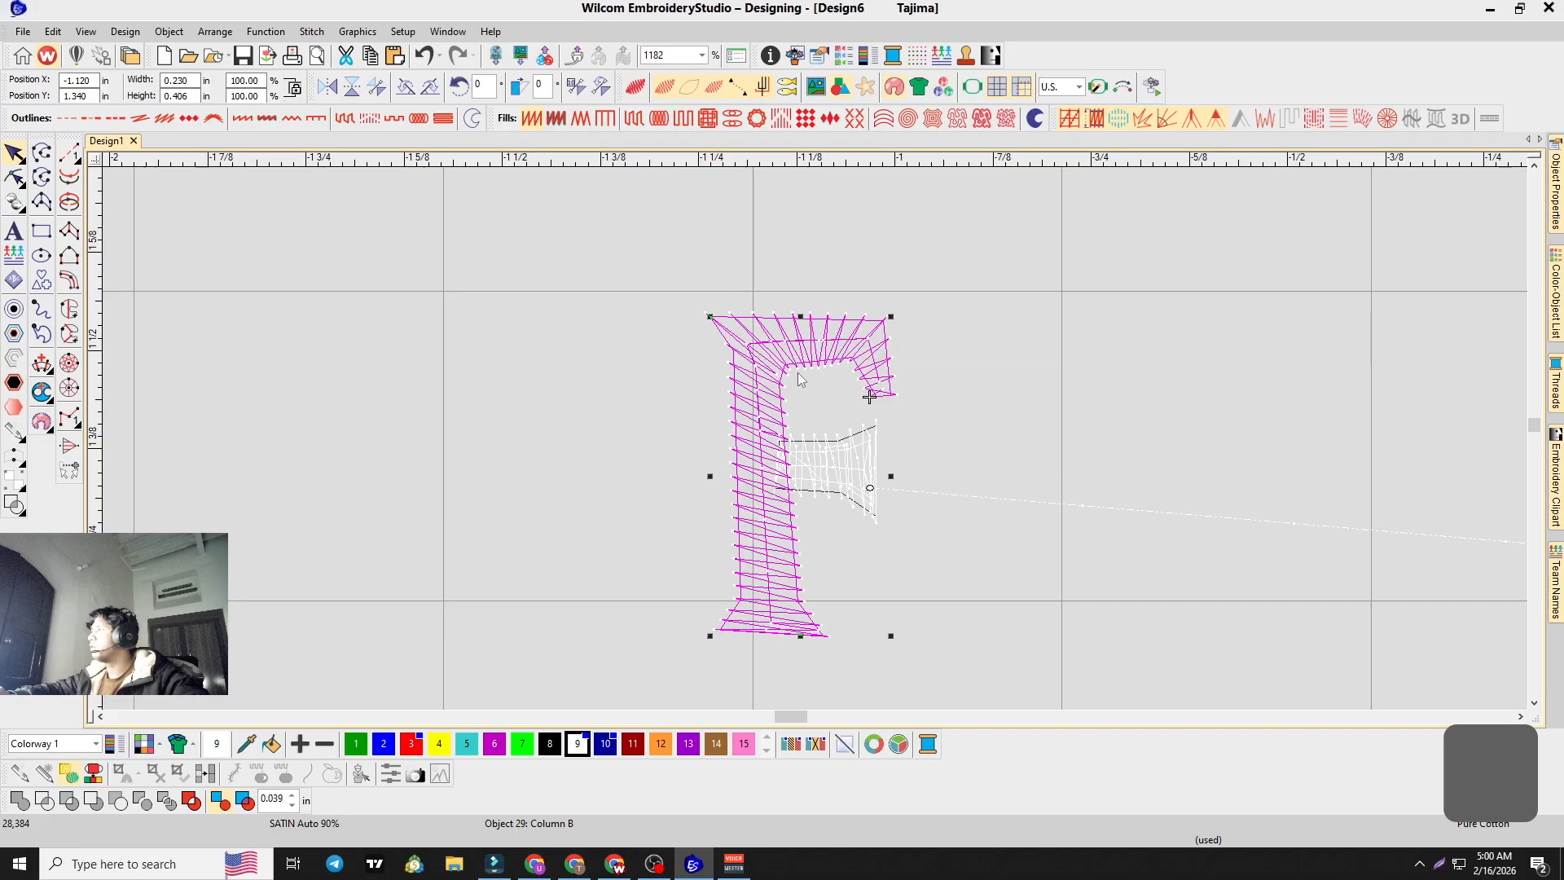
click(835, 454)
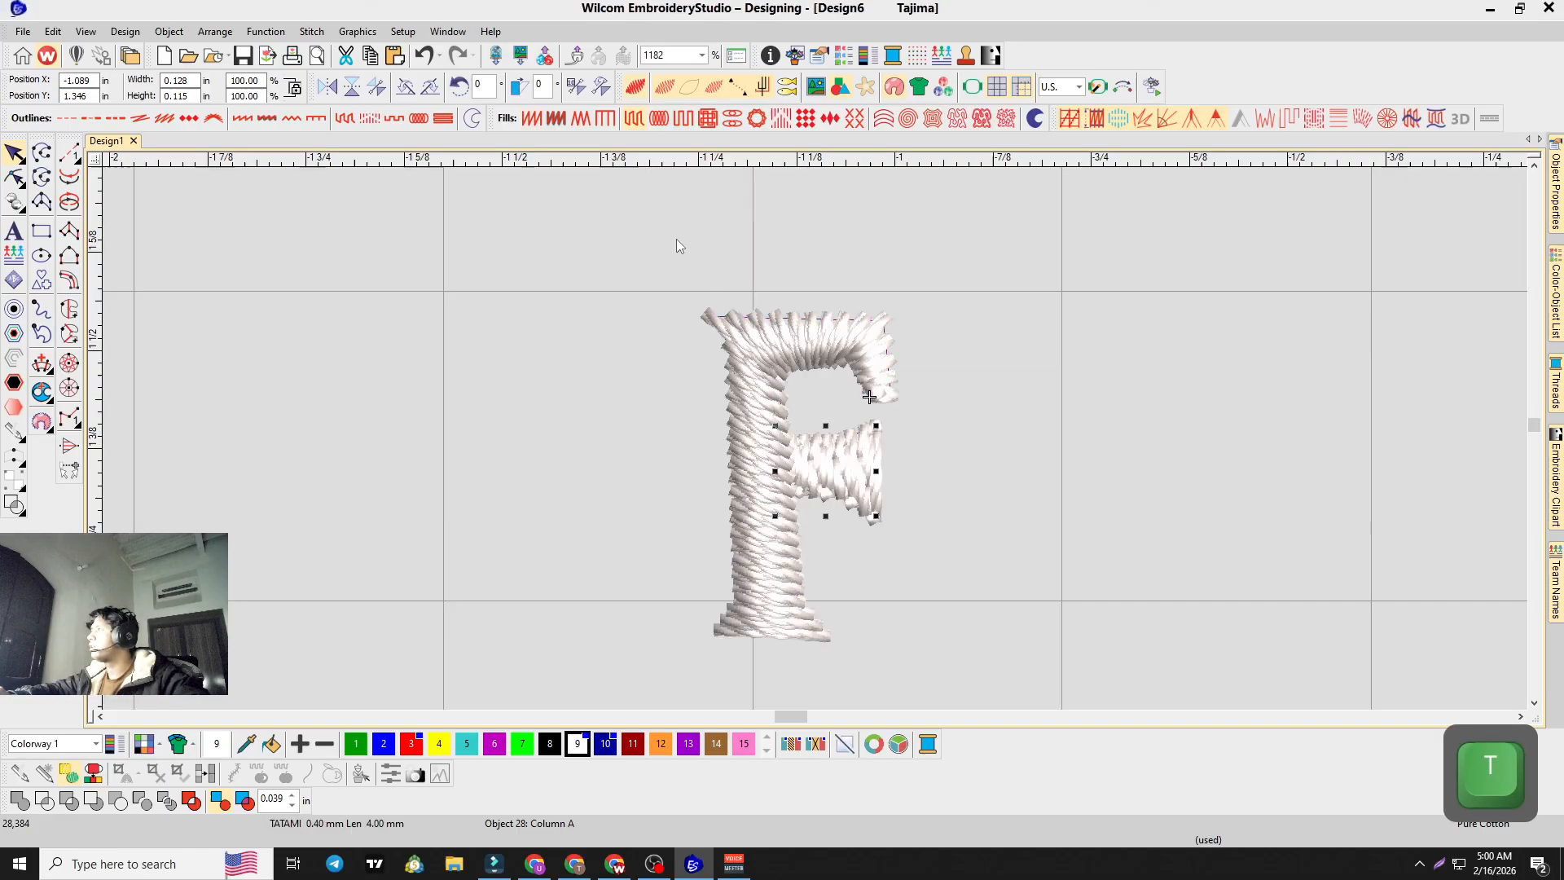
click(532, 121)
scroll(808, 463, down, 10)
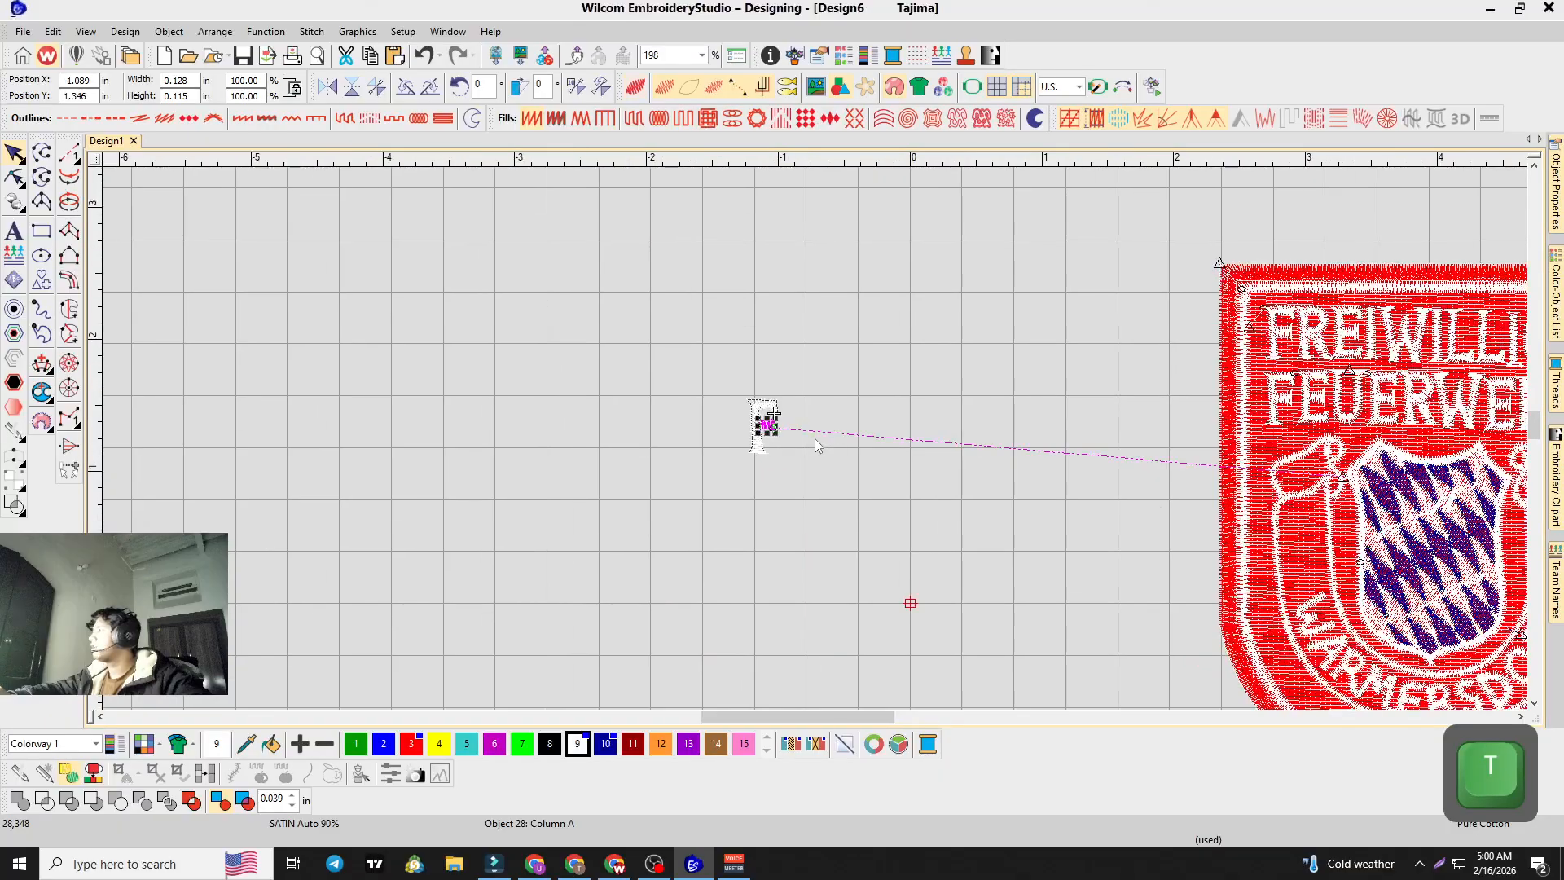
Step: Show the badge photo again and digitize the diagonal leg of the R in FREIWILLIGE as a white Column A object
scroll(814, 438, up, 5)
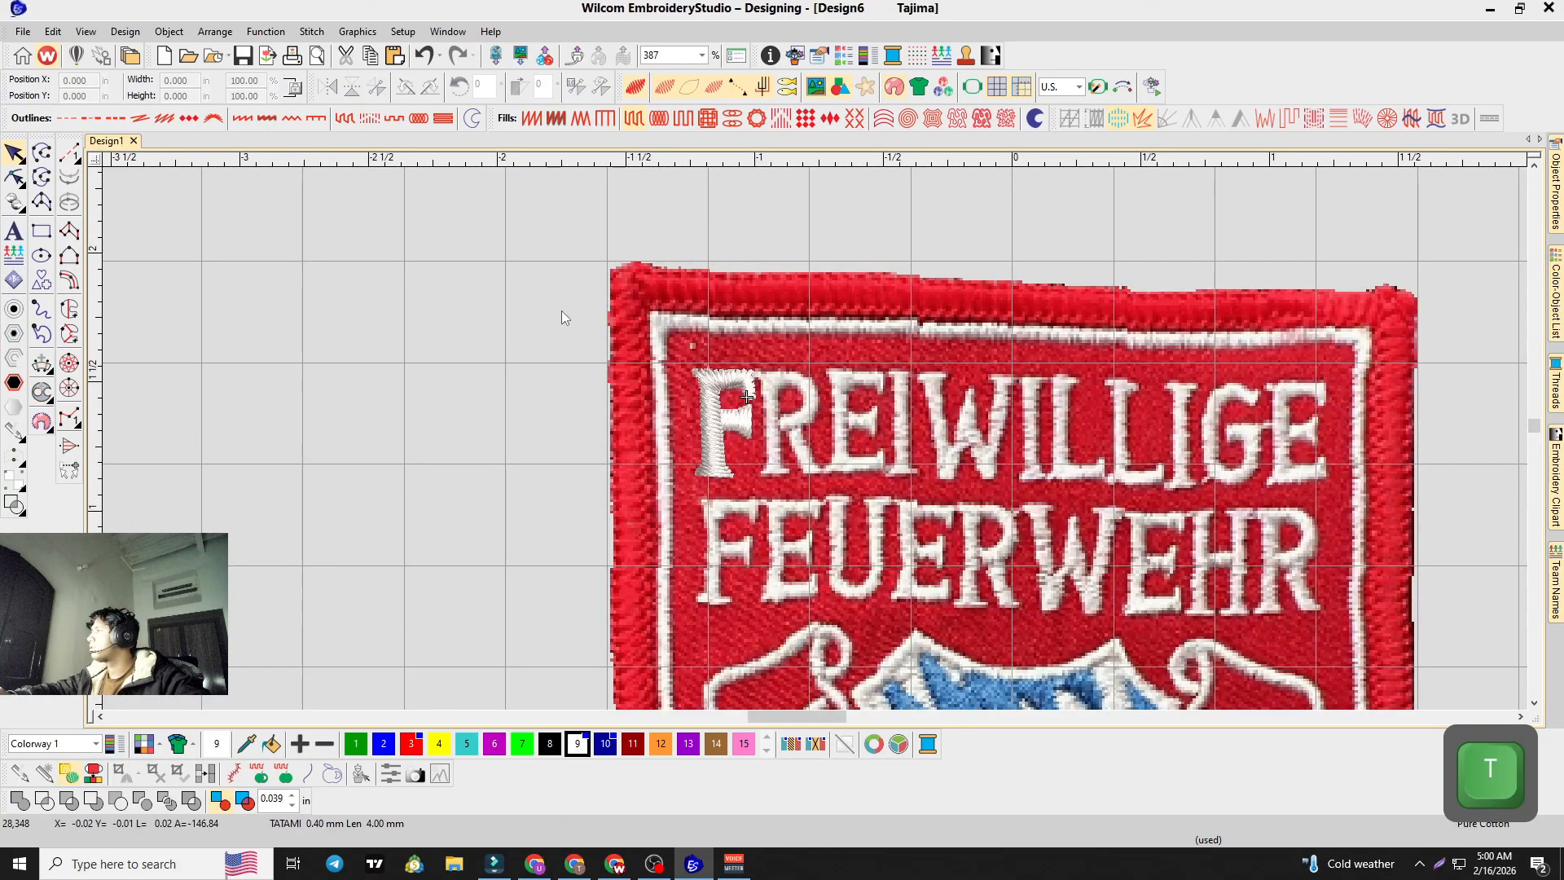
scroll(561, 316, down, 2)
scroll(489, 326, up, 6)
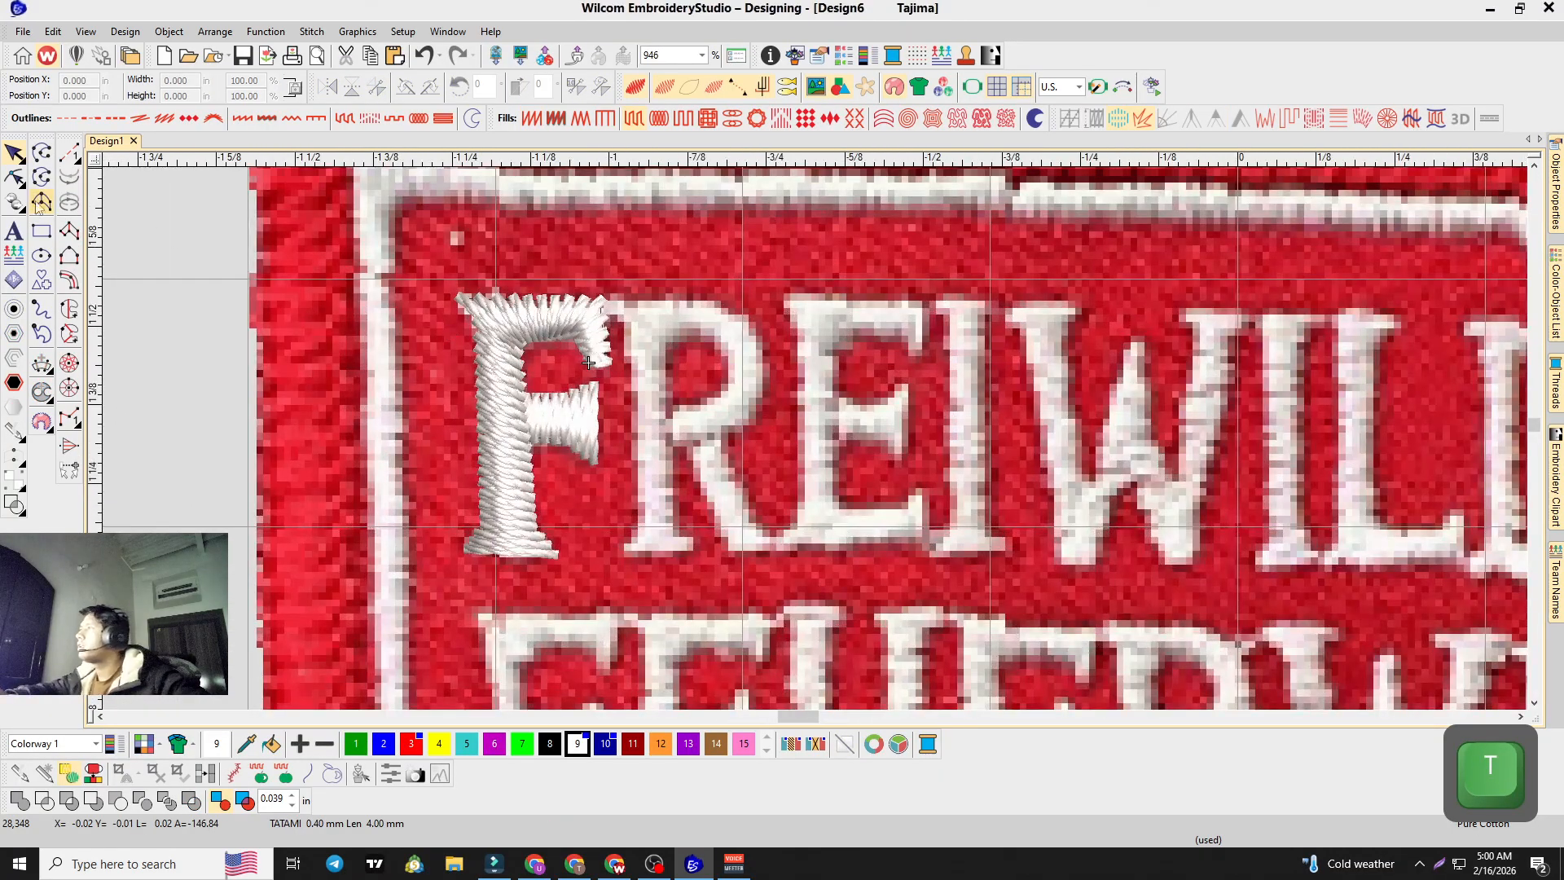
click(69, 232)
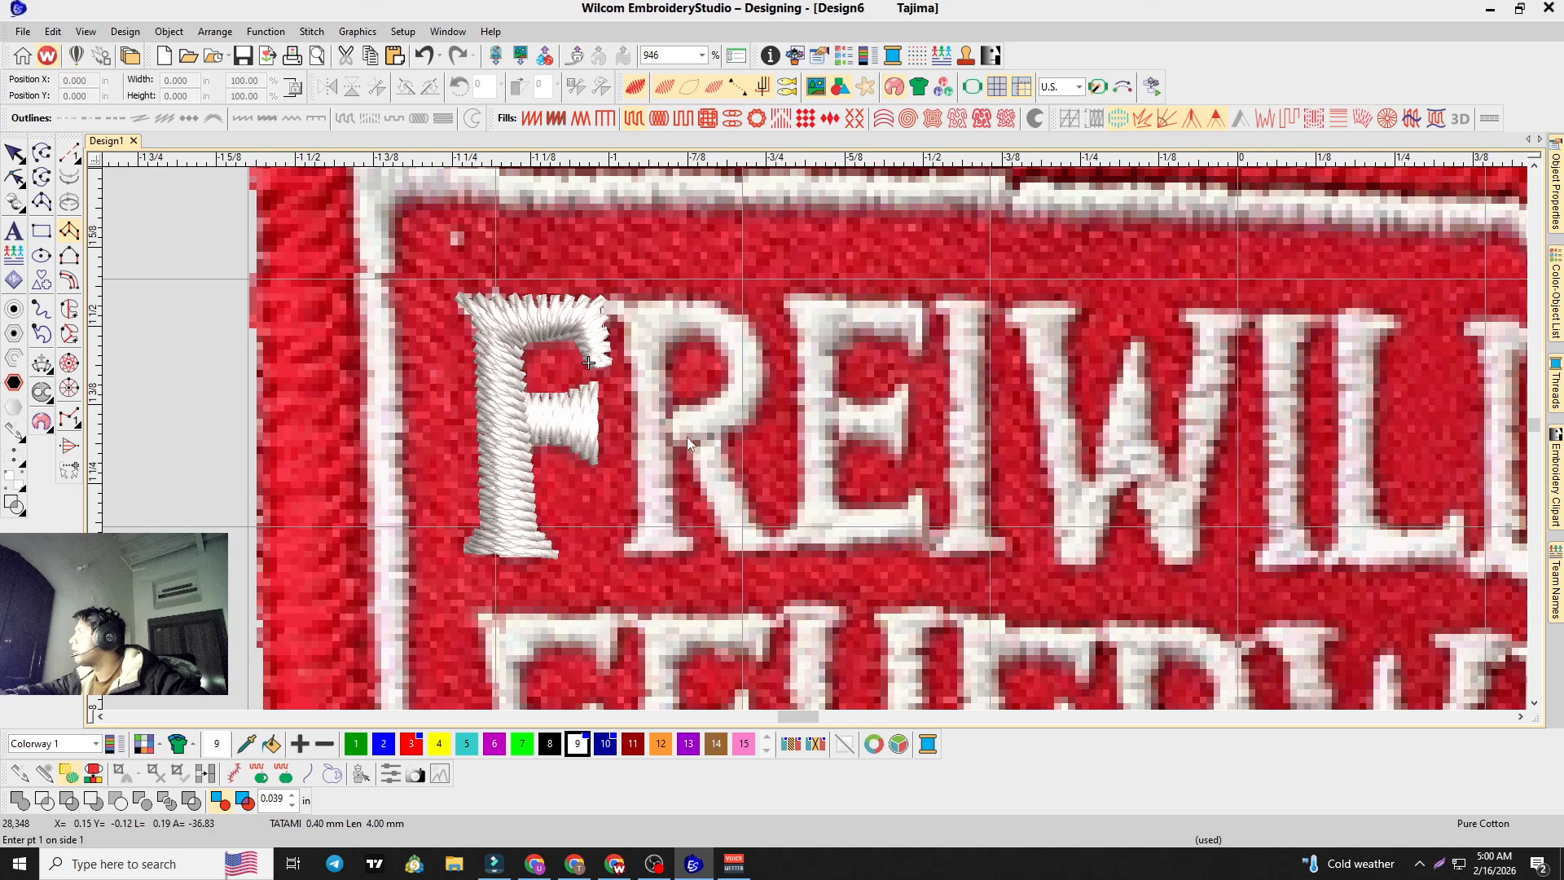
click(728, 546)
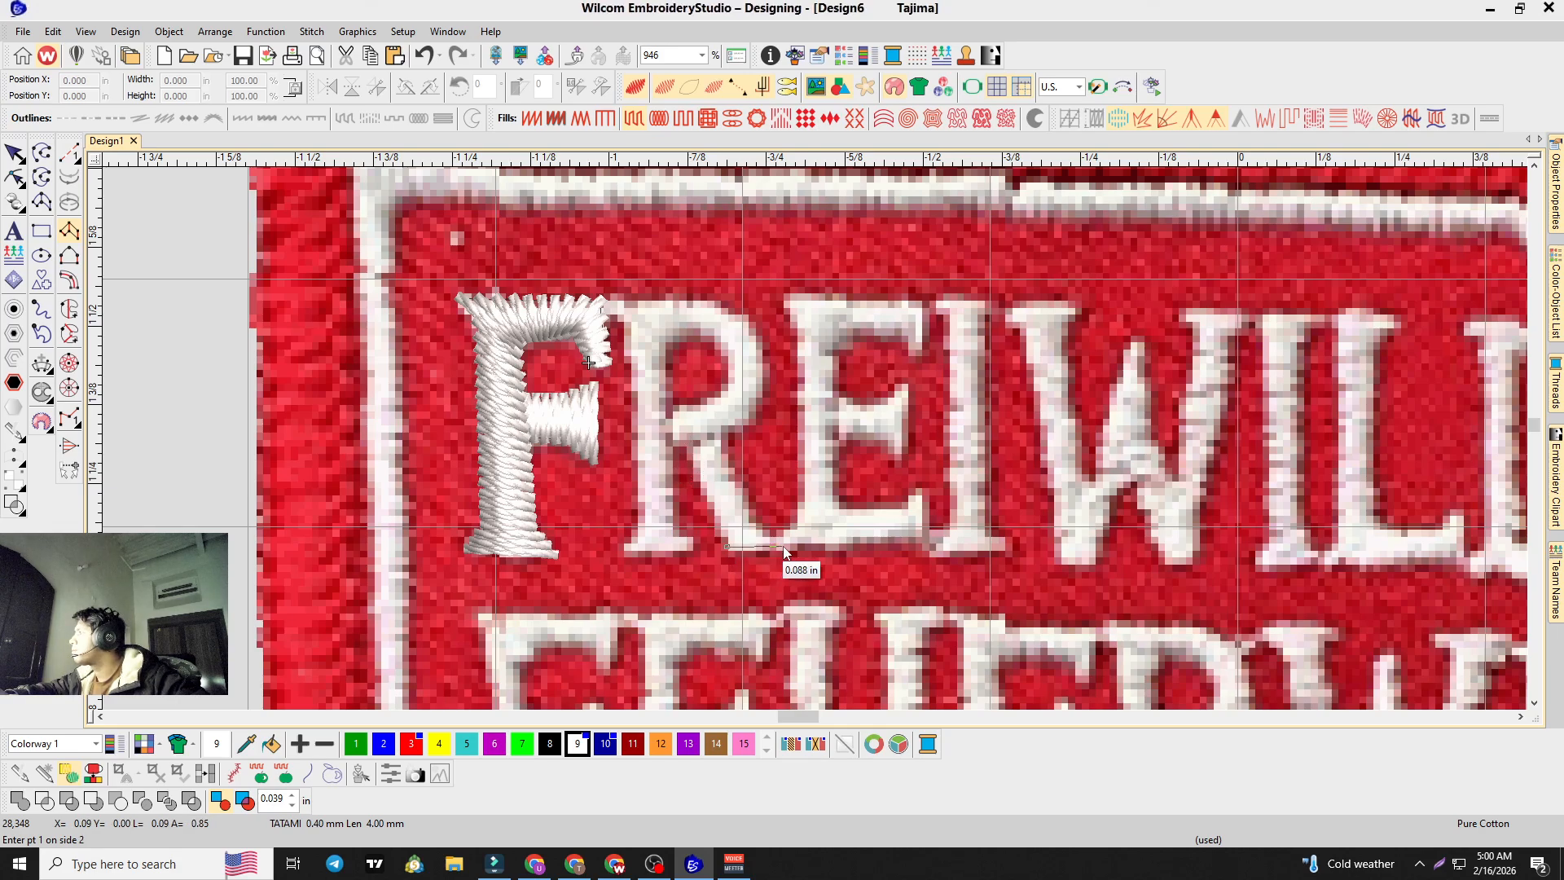
click(685, 439)
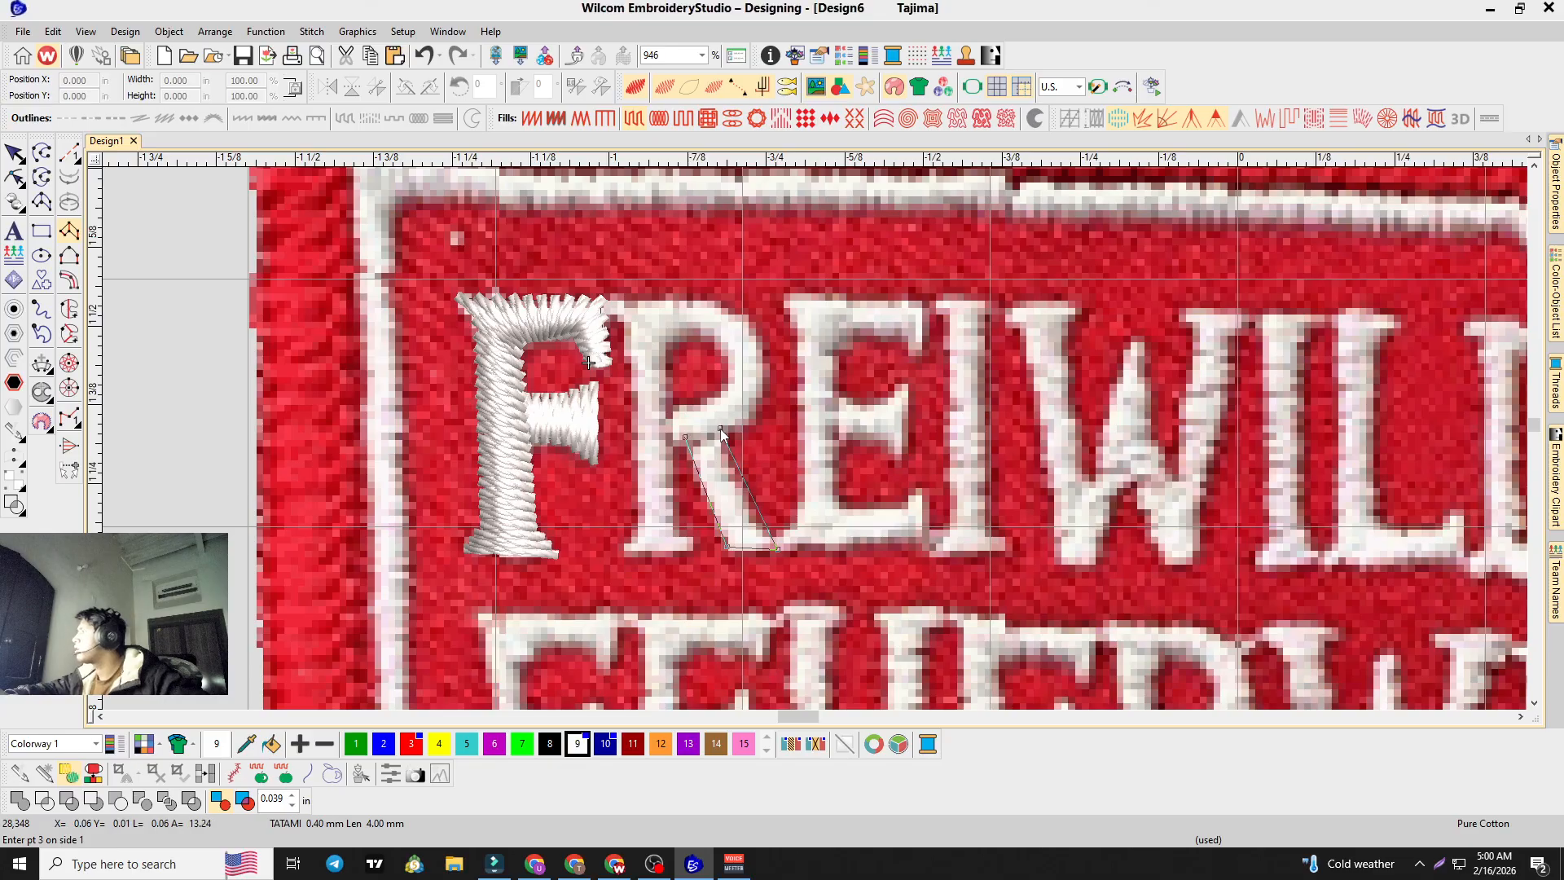
click(721, 429)
key(Return)
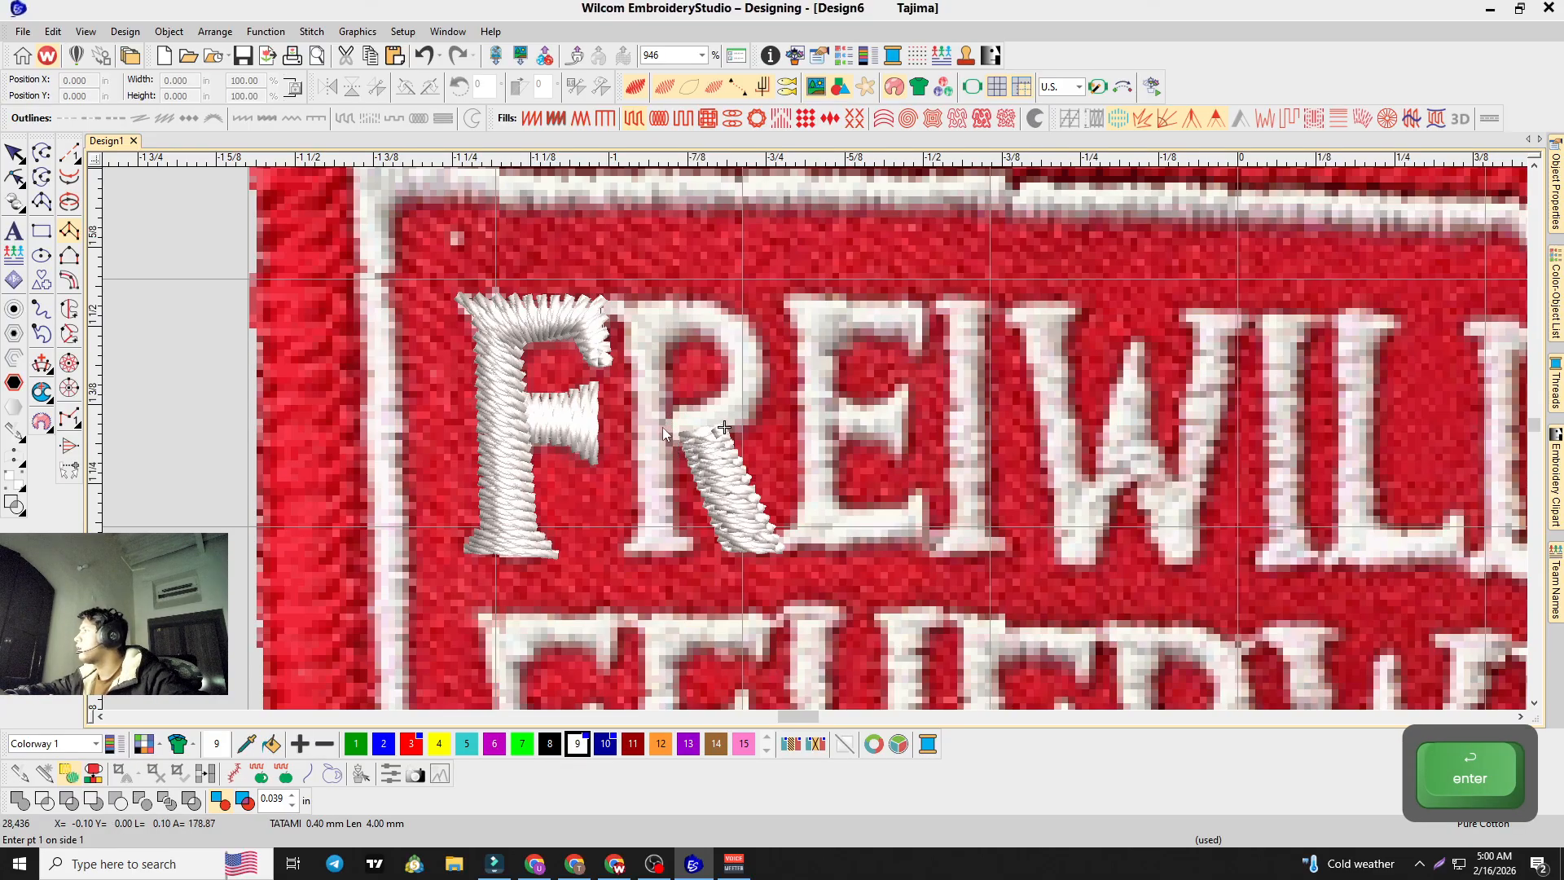
Step: Start a Column A outline for the R's bowl at its lower junction with the stem, and remove the misplaced points along the curve
click(666, 441)
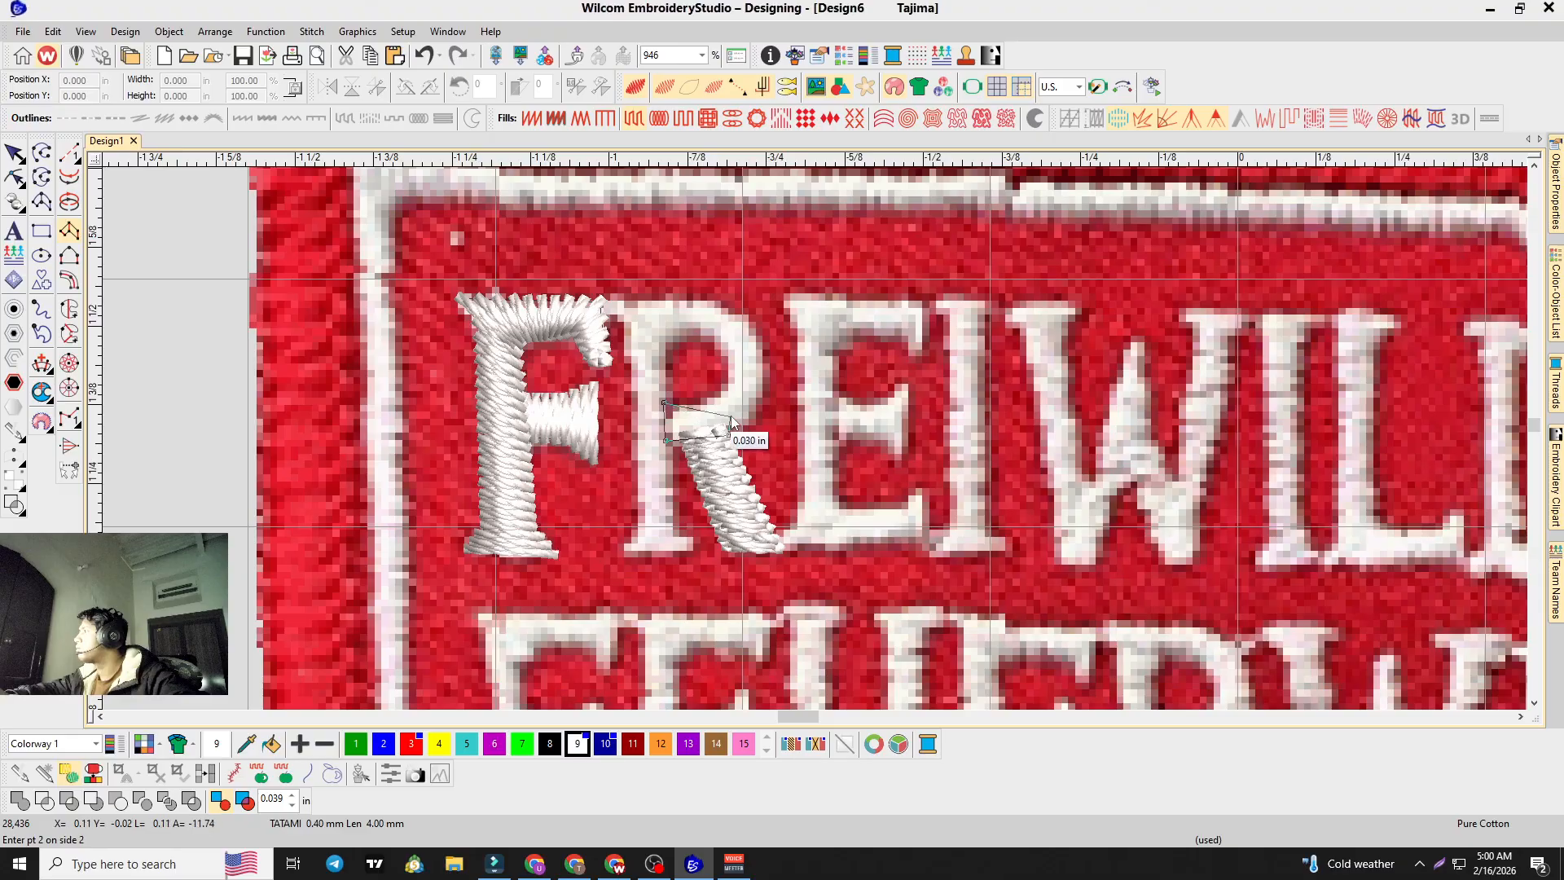
click(764, 391)
click(759, 339)
click(714, 299)
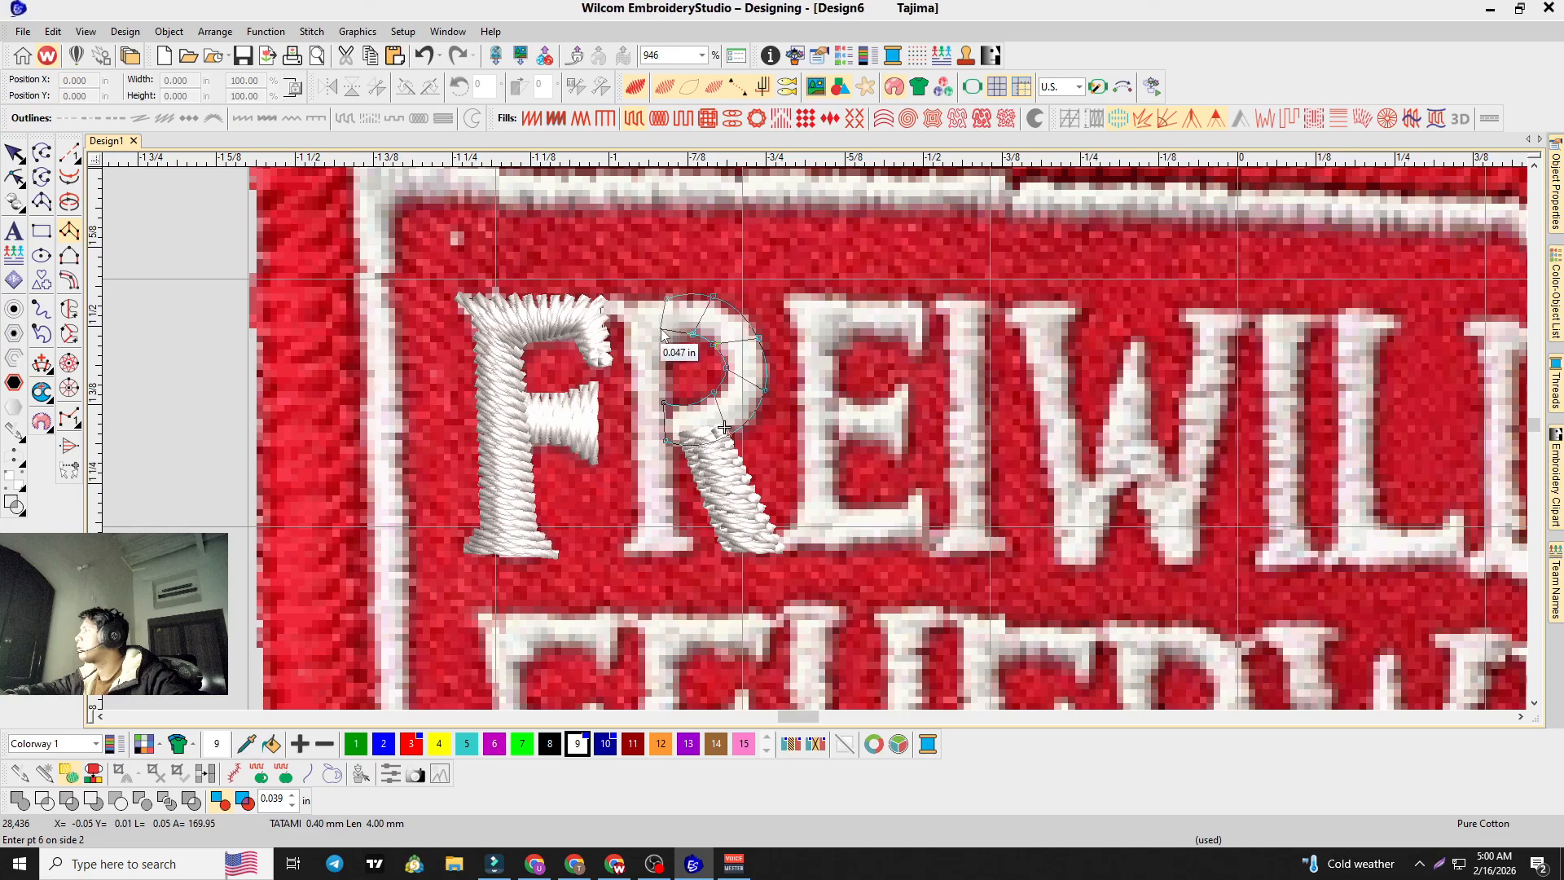
key(BackSpace)
key(BackSpace)
key(BackSpace)
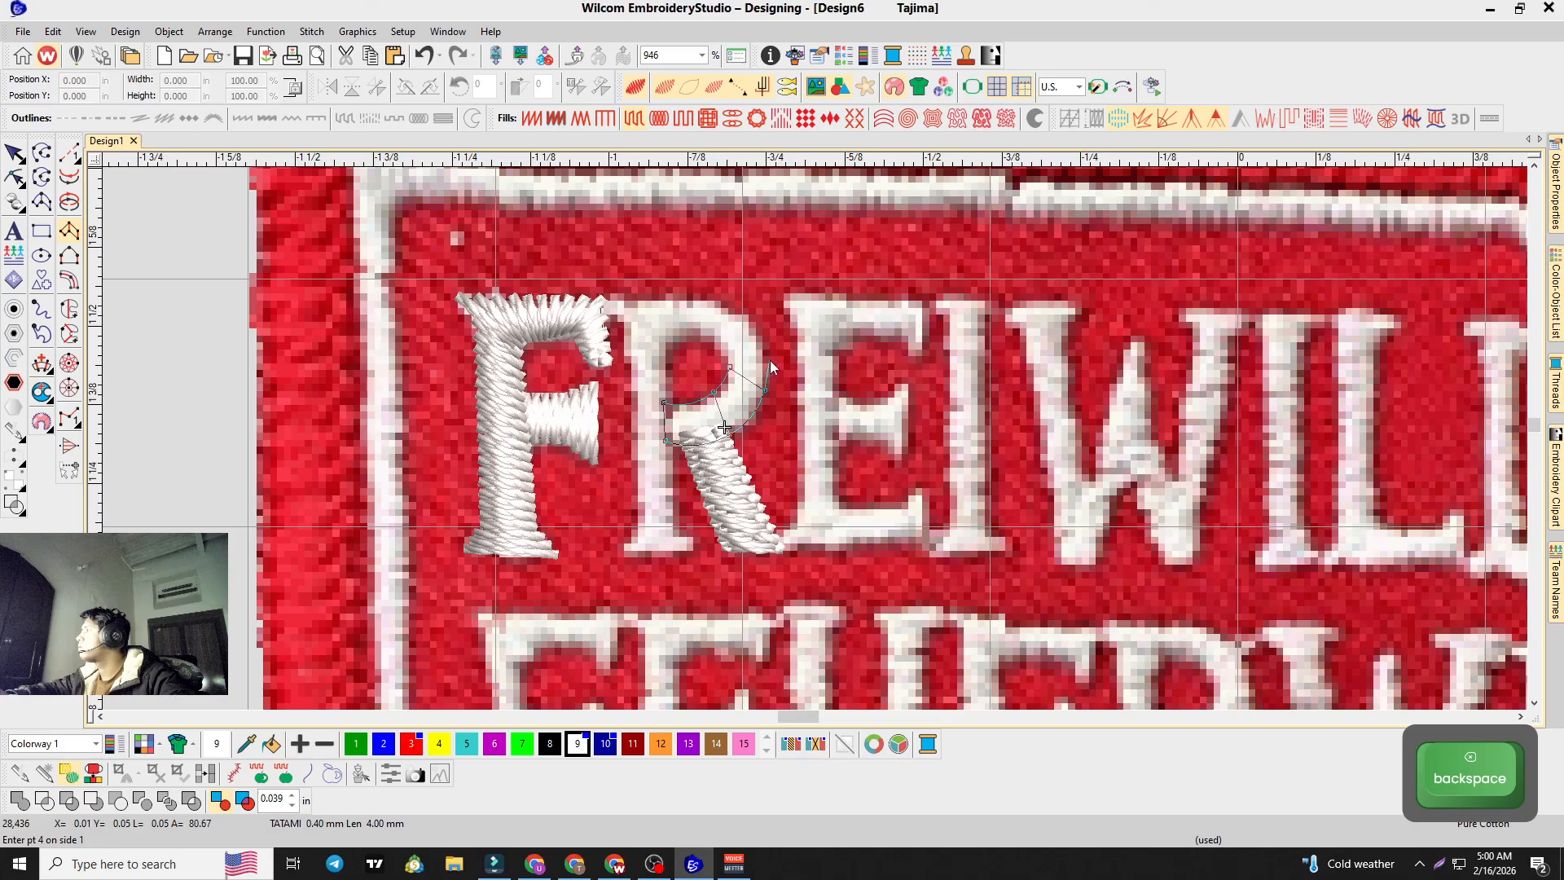
key(BackSpace)
Step: Trace the R's bowl around its outer curve and across the top to the upper serif, replacing the misplaced end point
click(763, 365)
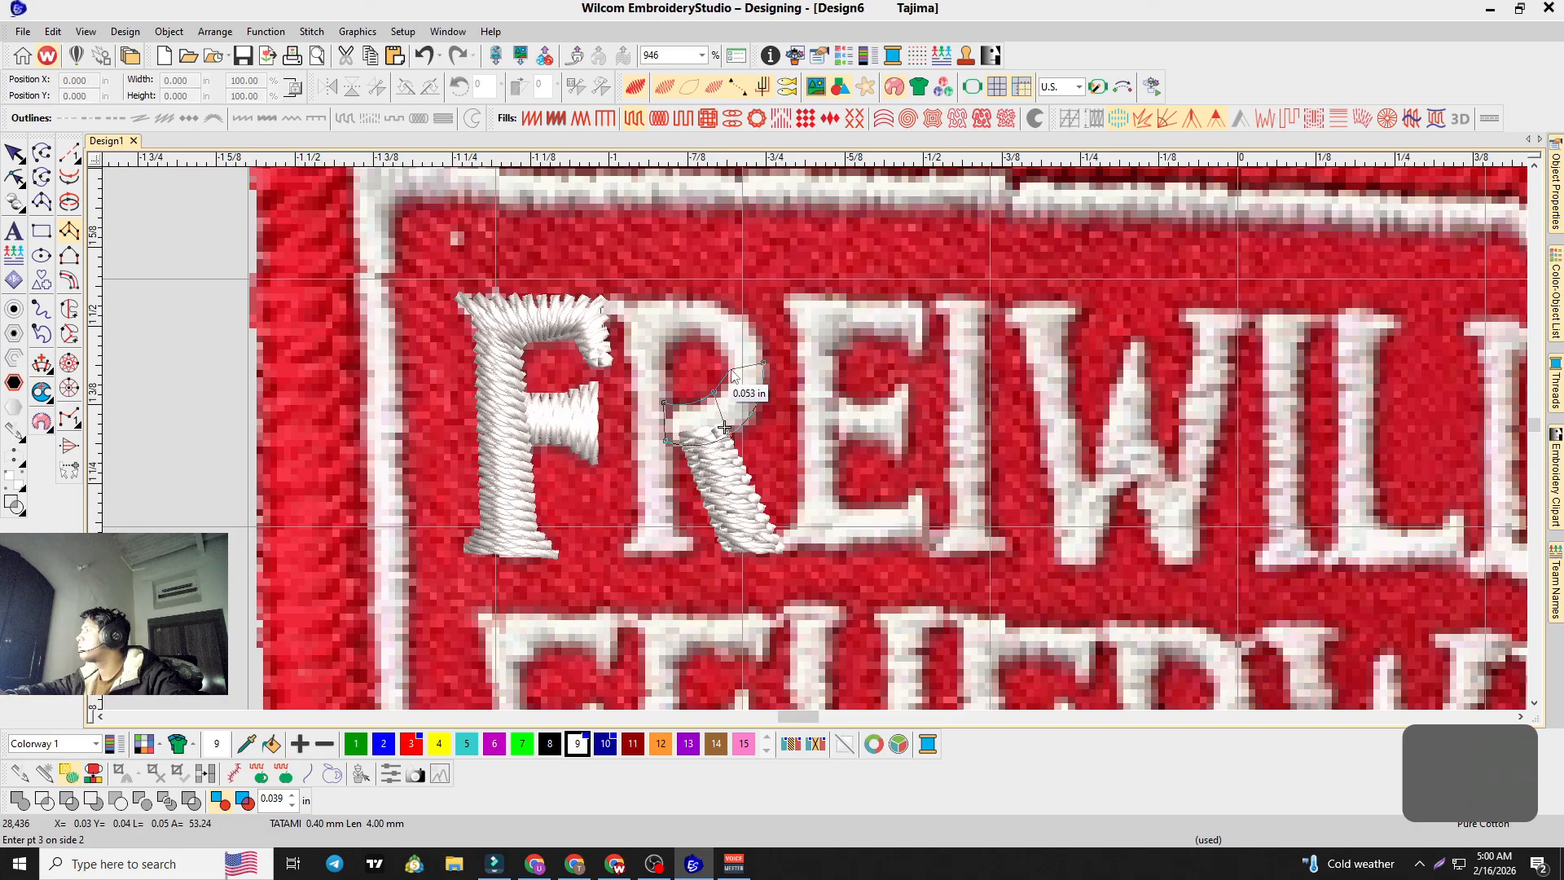
click(725, 313)
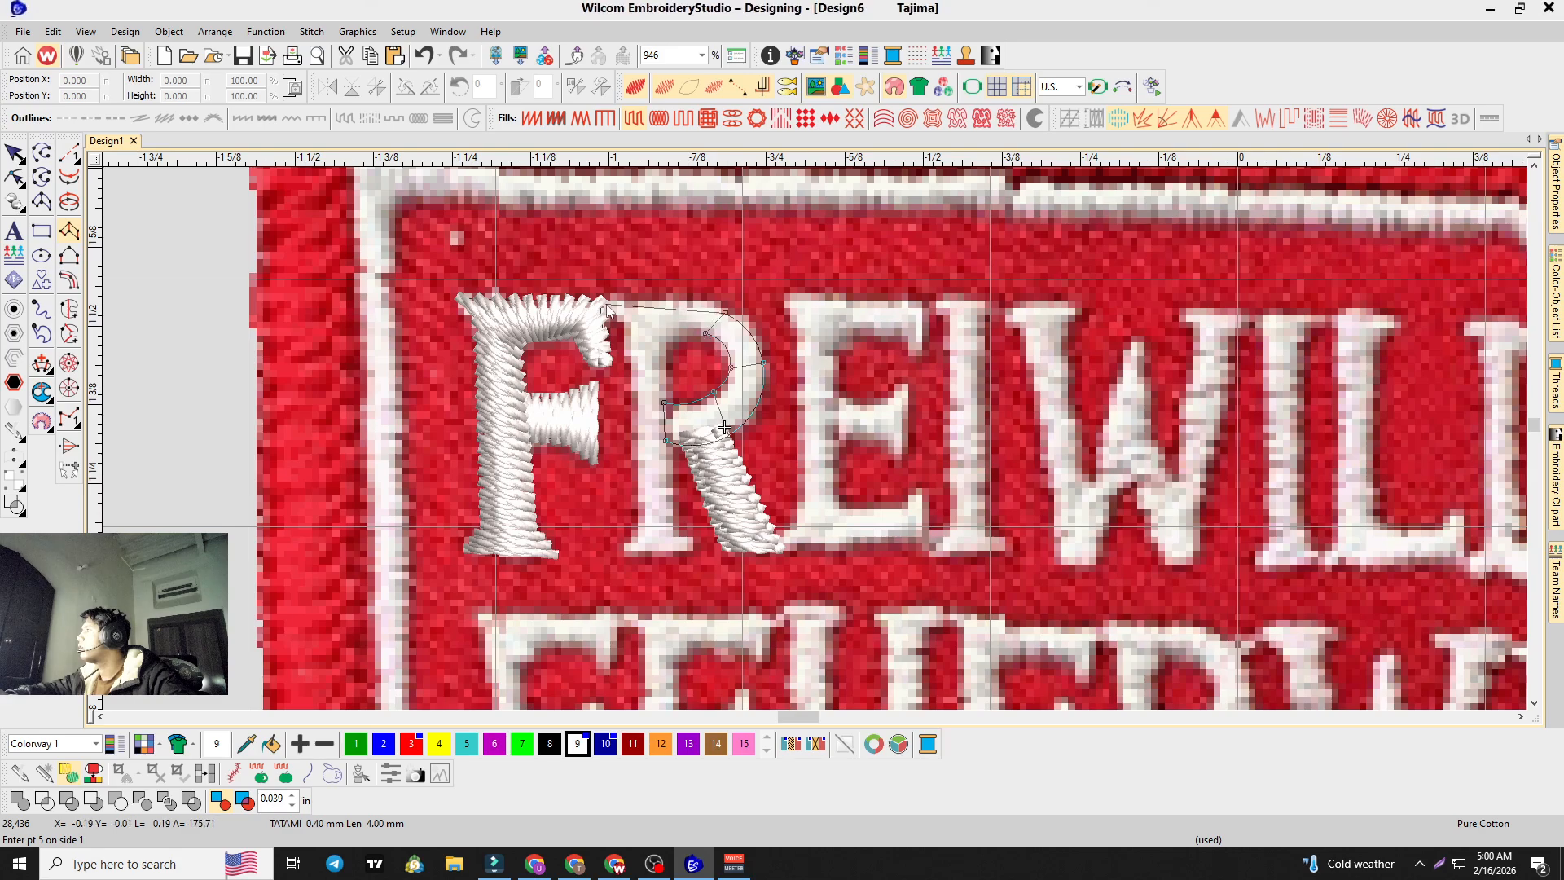
key(BackSpace)
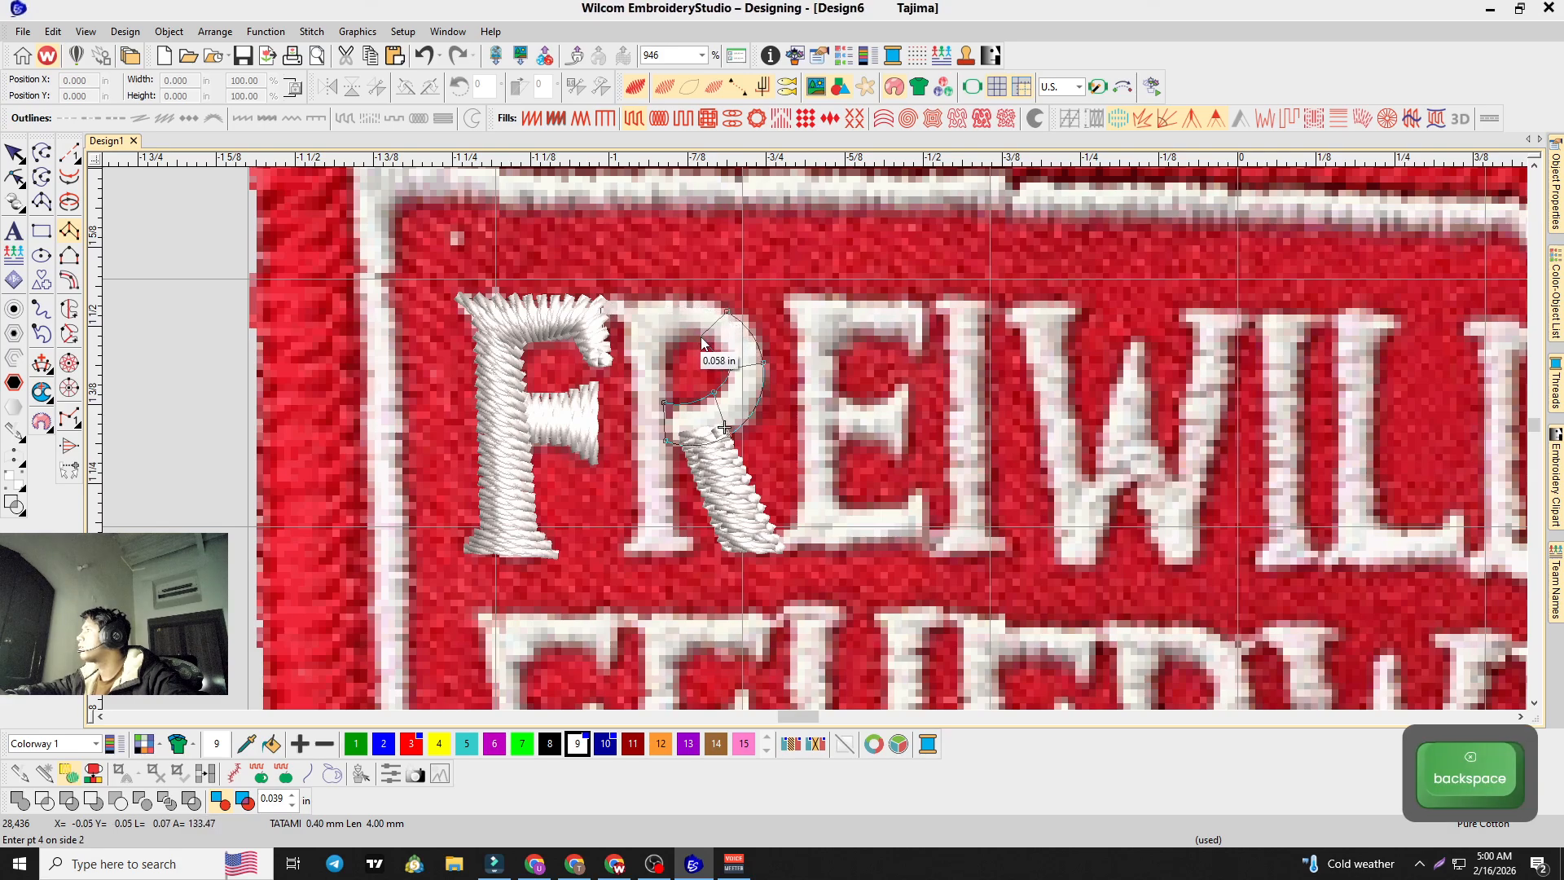
click(614, 303)
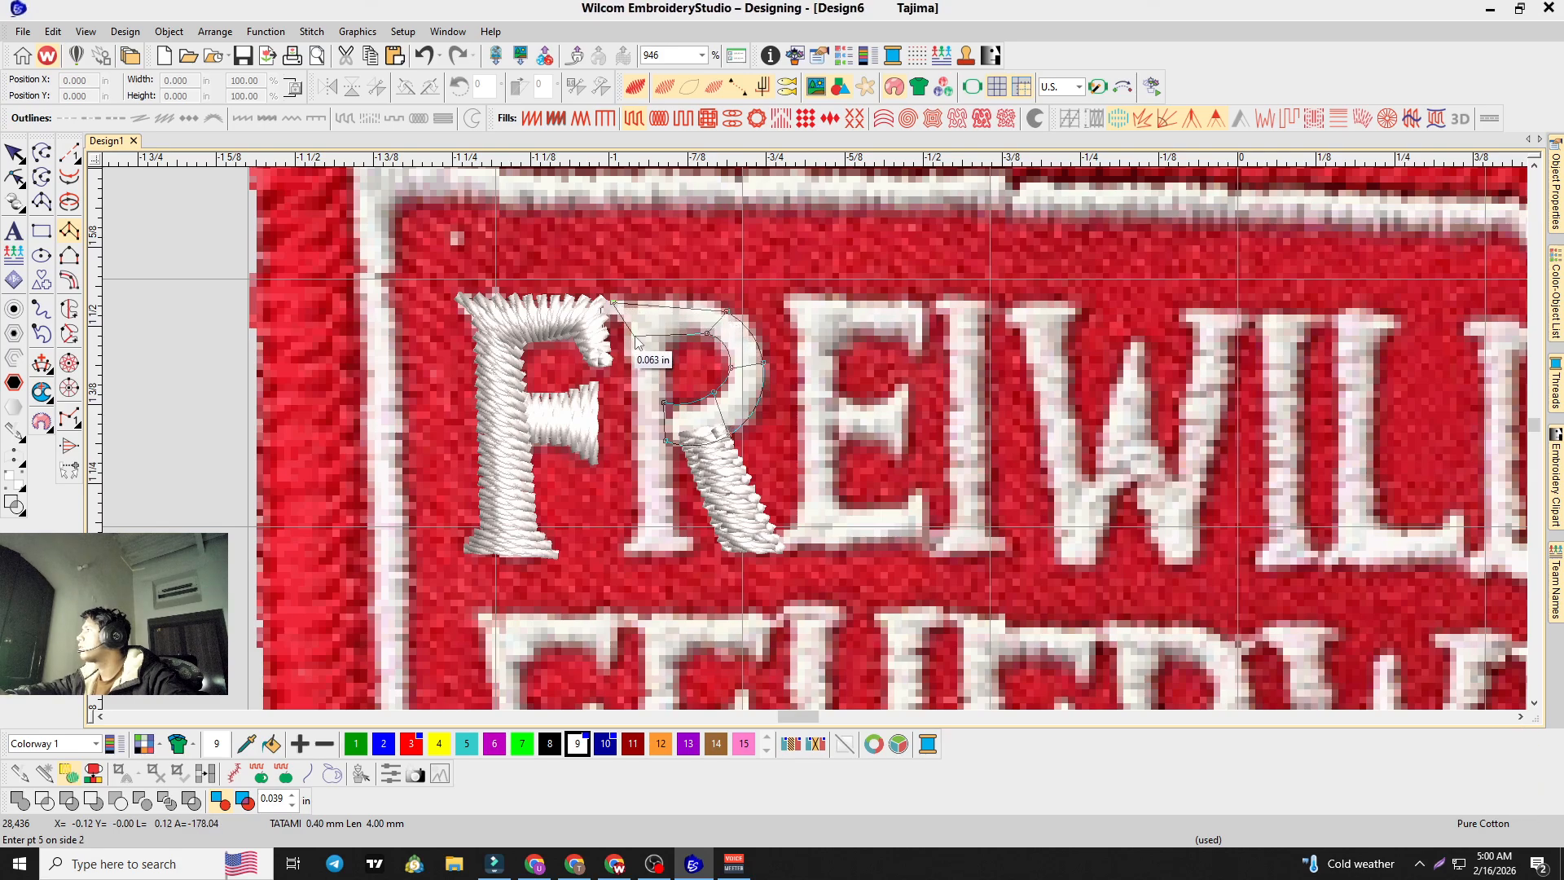
click(666, 335)
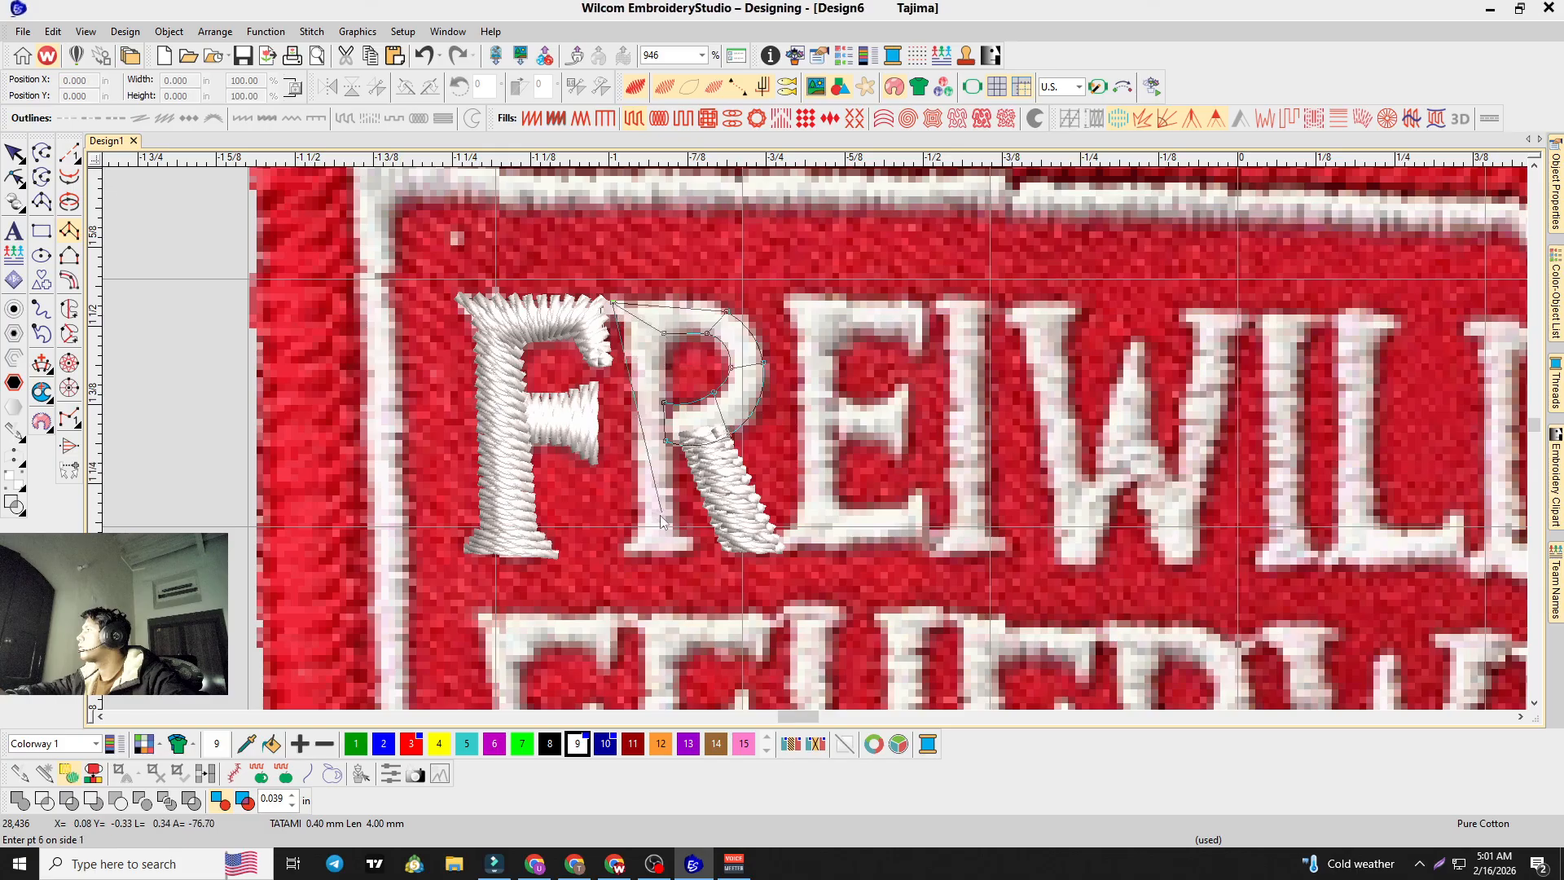
Step: Continue the R's outline from its upper serif down the stem to the foot, replacing misplaced points, and generate the white Column A stitches
click(629, 548)
key(BackSpace)
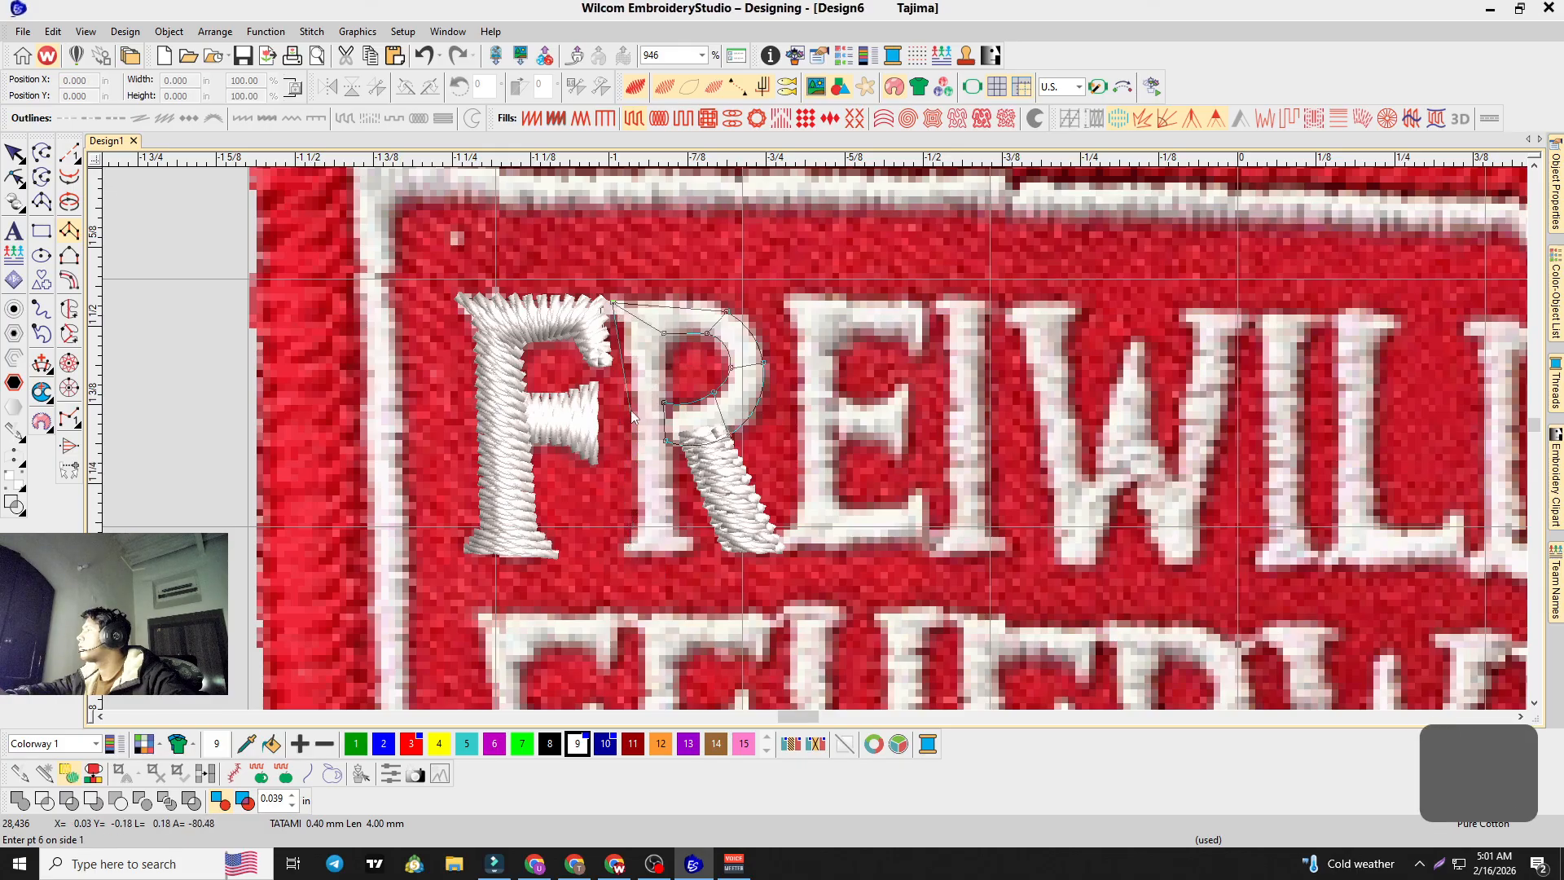
click(628, 332)
click(666, 341)
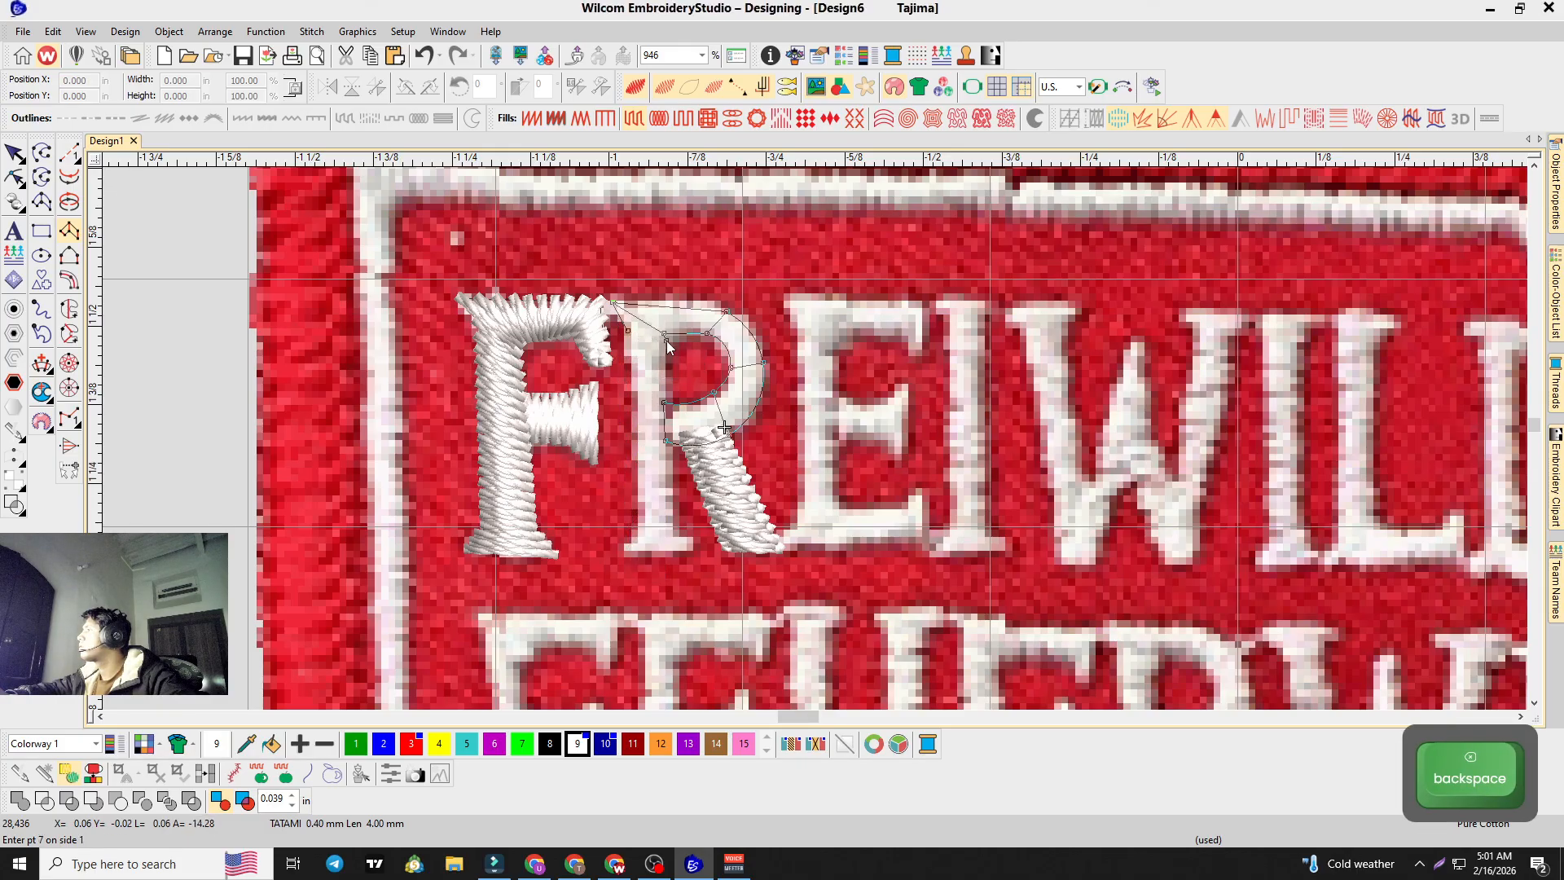
click(637, 546)
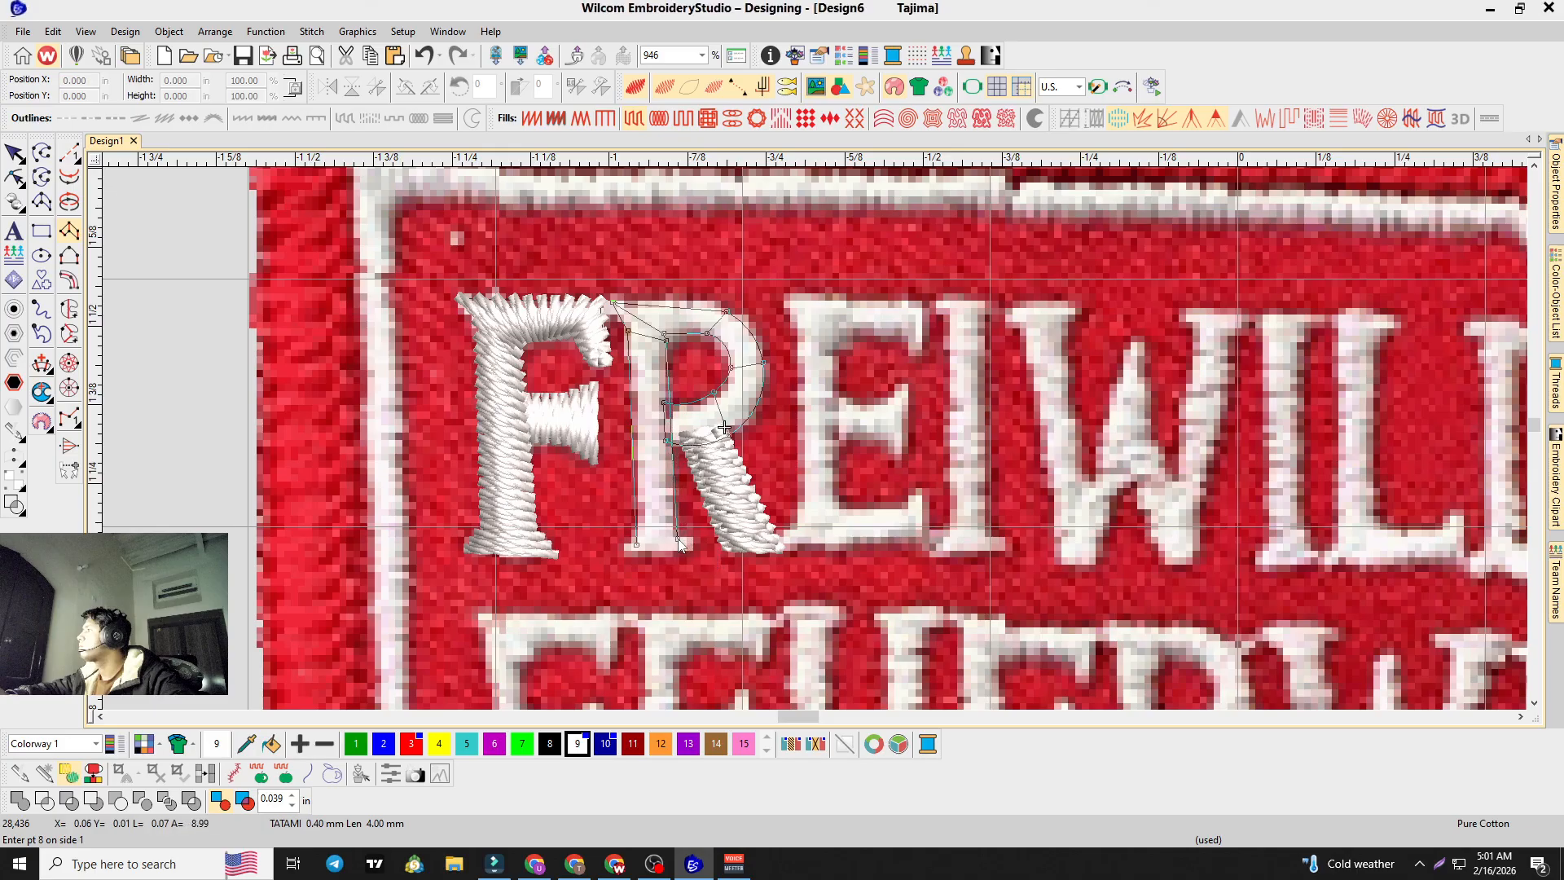
click(691, 551)
key(BackSpace)
click(624, 553)
key(Return)
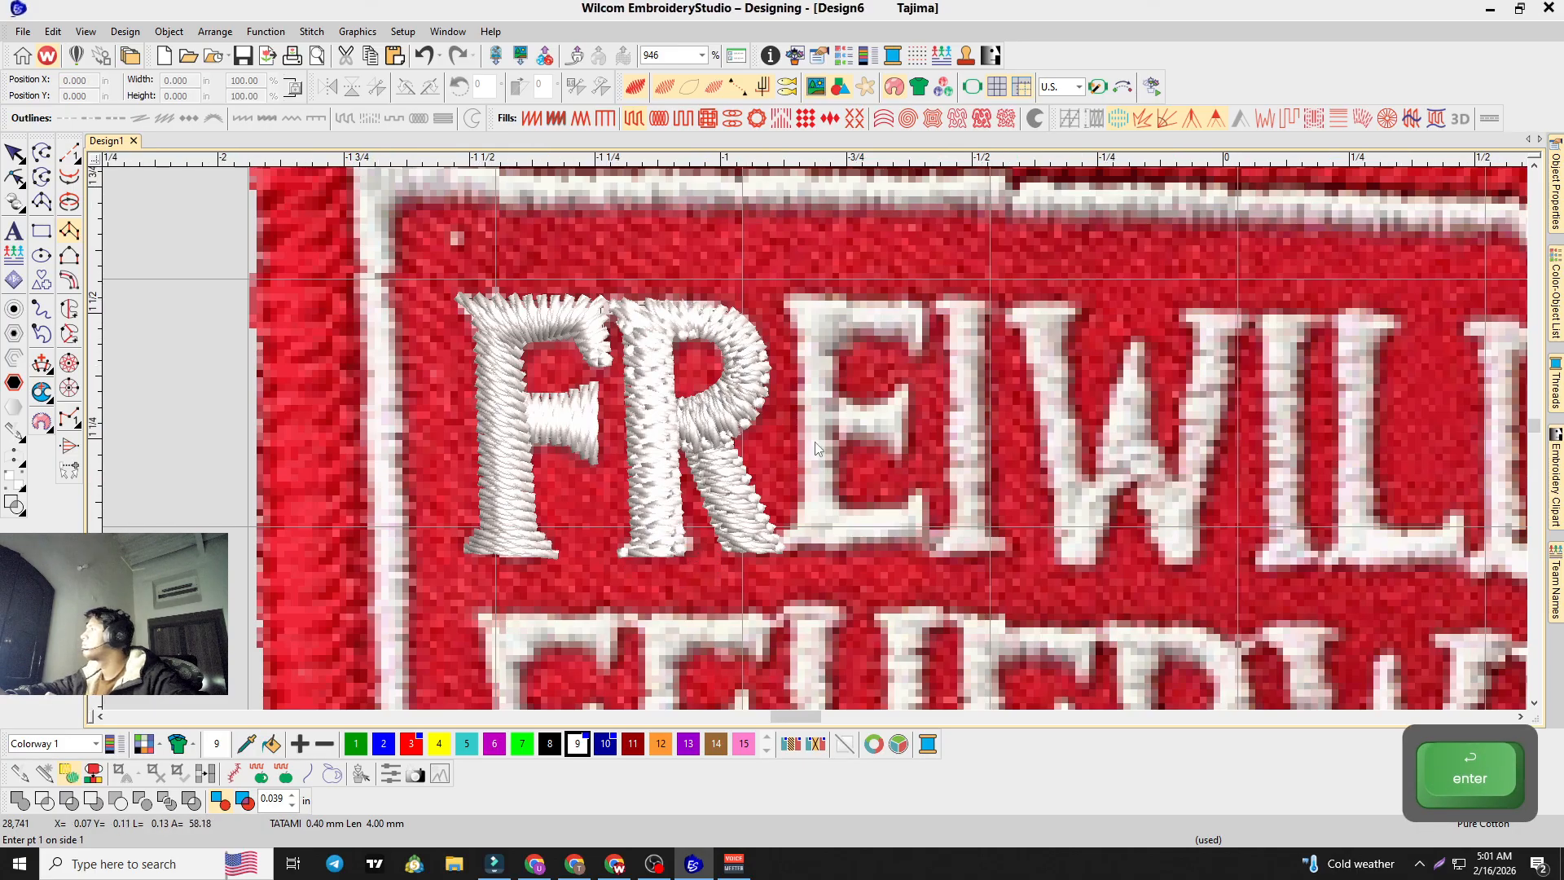
Step: Examine the stitching of the digitized F and R against the remaining lettering in the badge photo
scroll(816, 442, up, 1)
scroll(815, 443, up, 2)
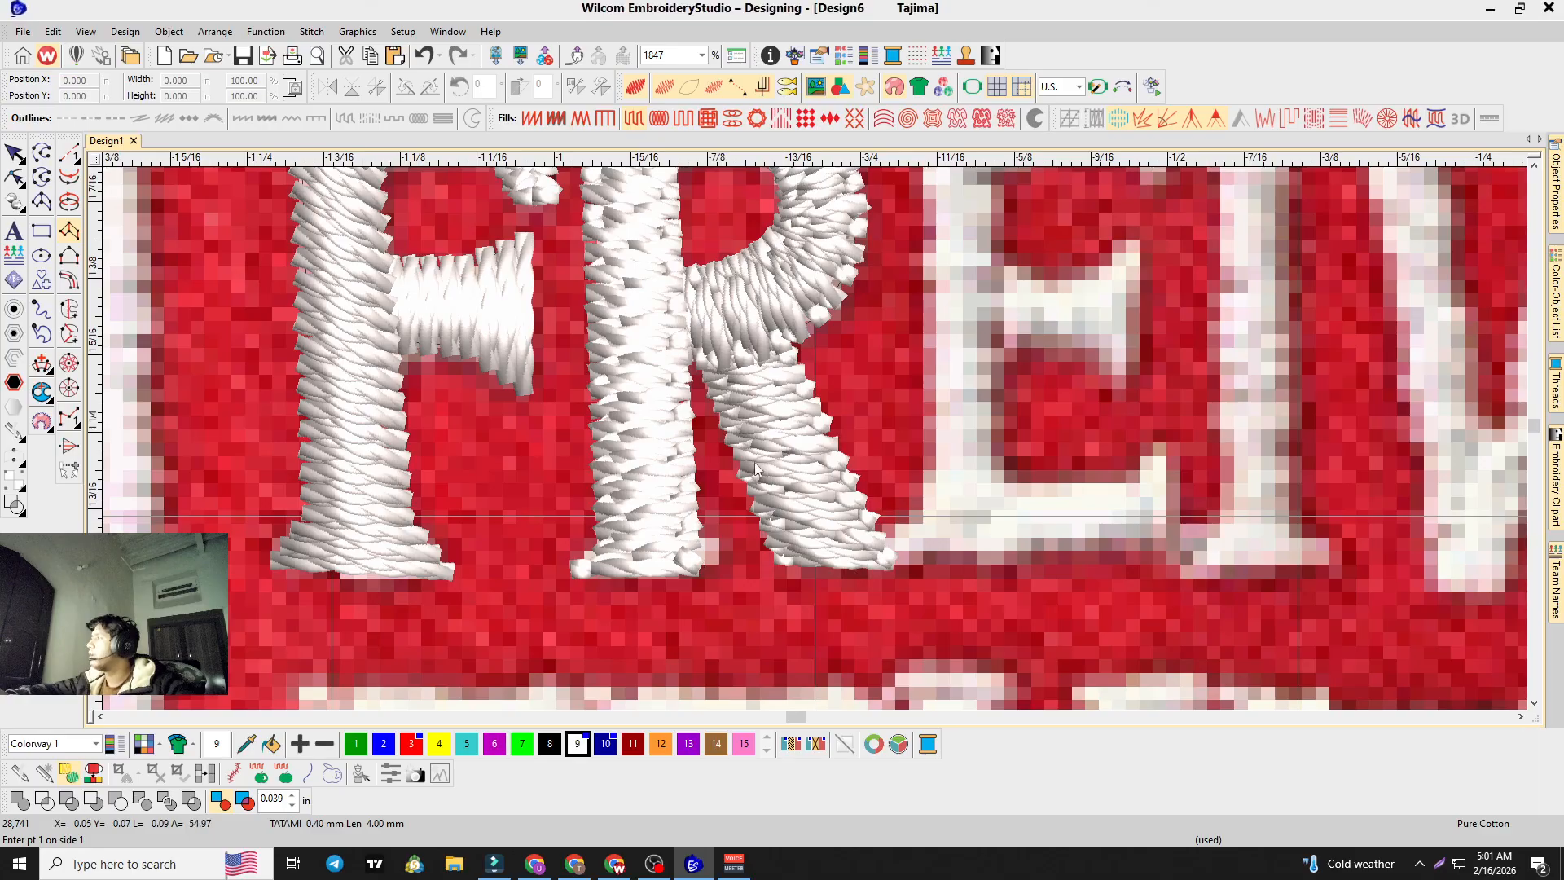
scroll(816, 444, down, 1)
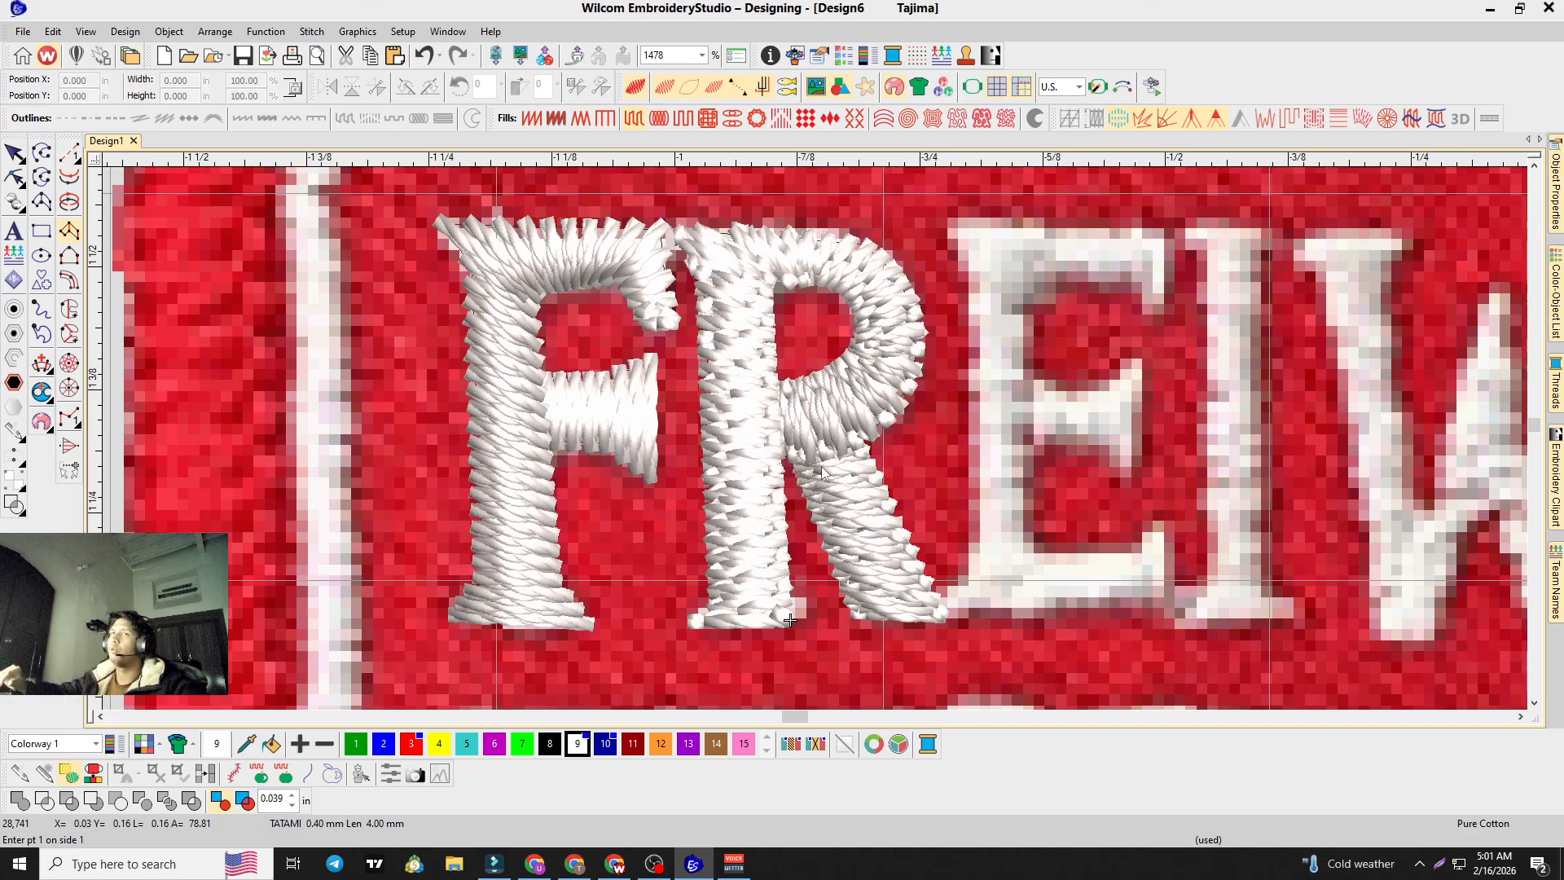
scroll(813, 437, down, 4)
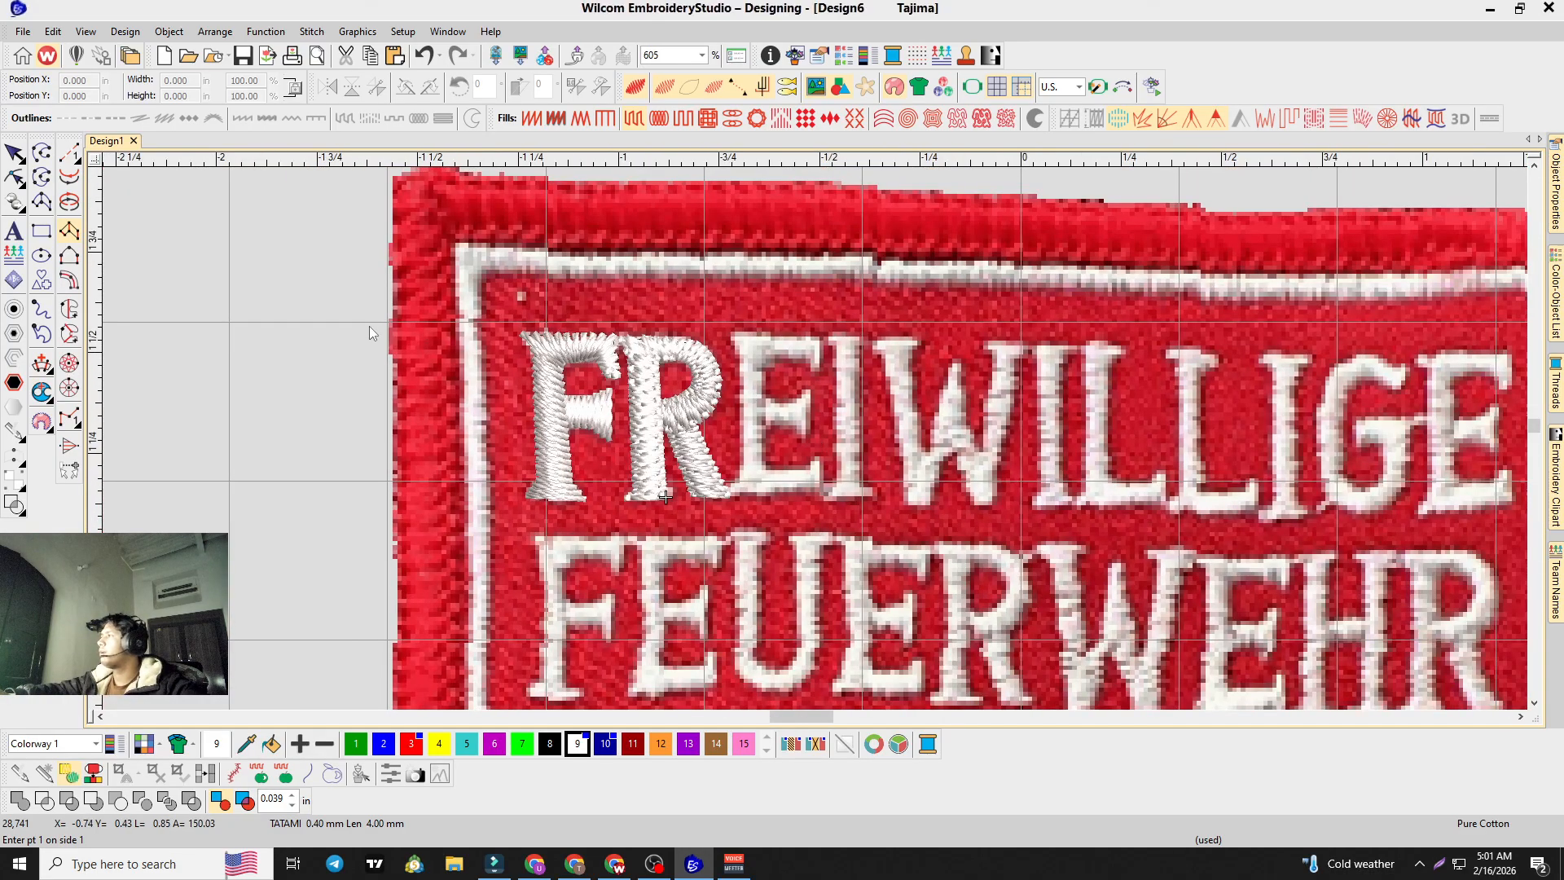
click(262, 261)
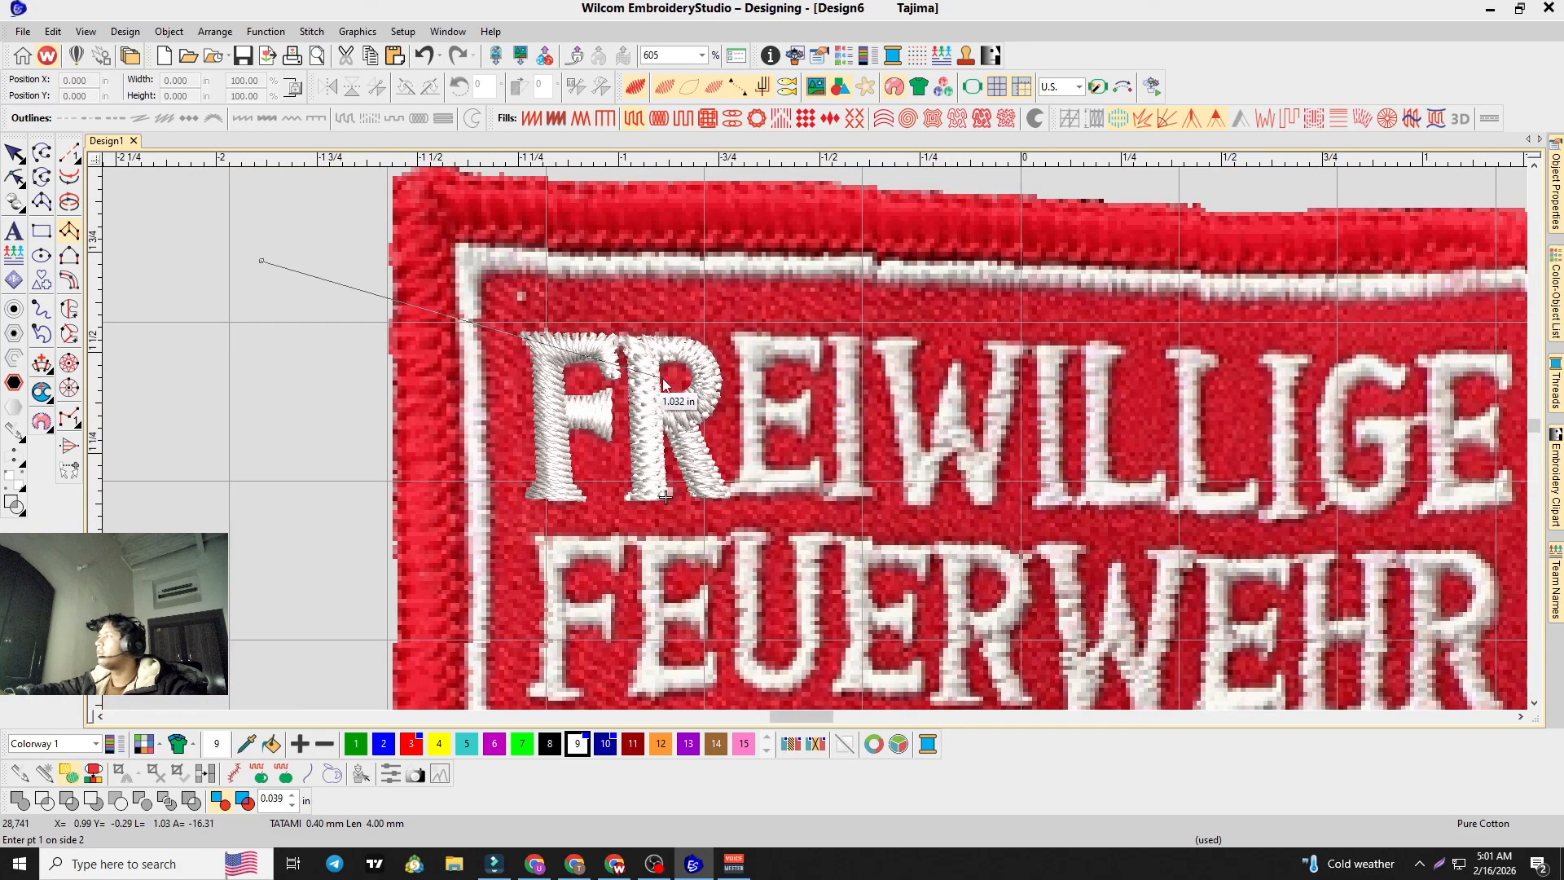
key(BackSpace)
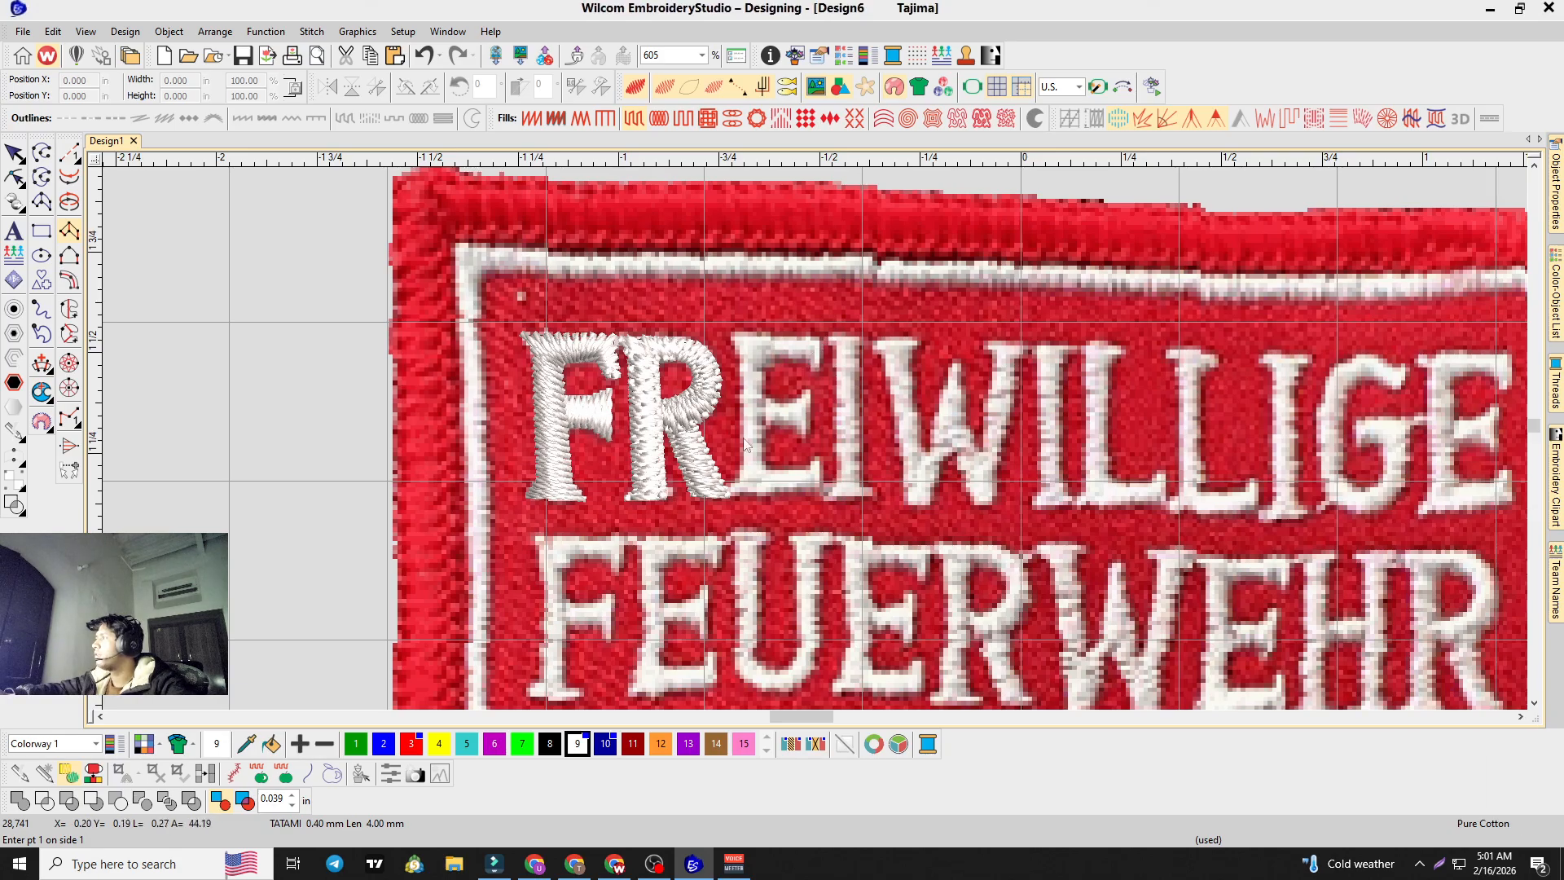
scroll(868, 451, down, 2)
scroll(667, 422, up, 3)
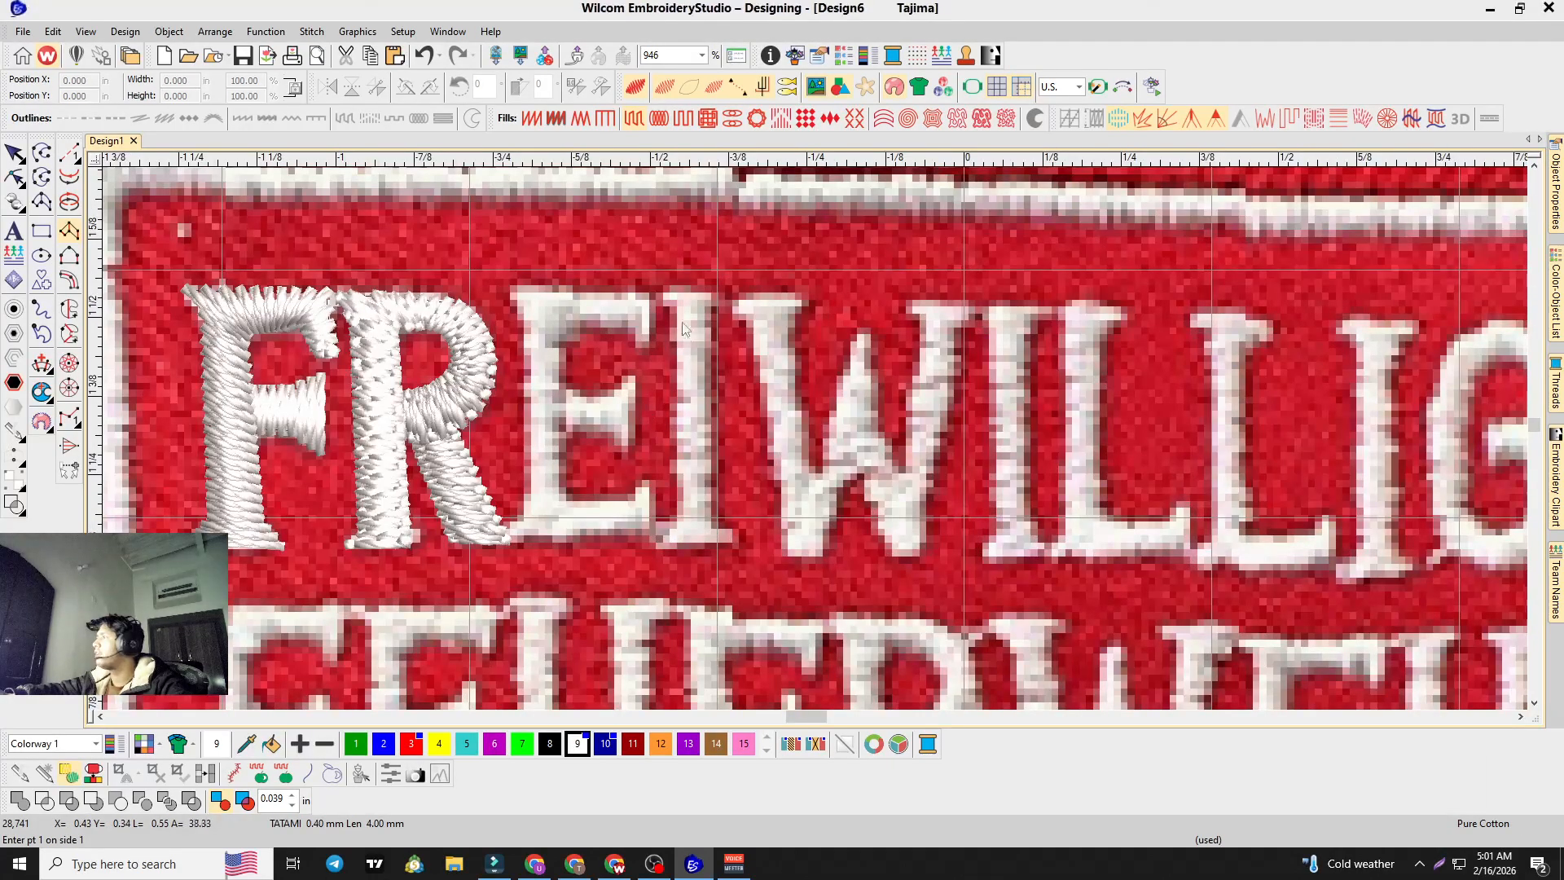
scroll(842, 451, down, 2)
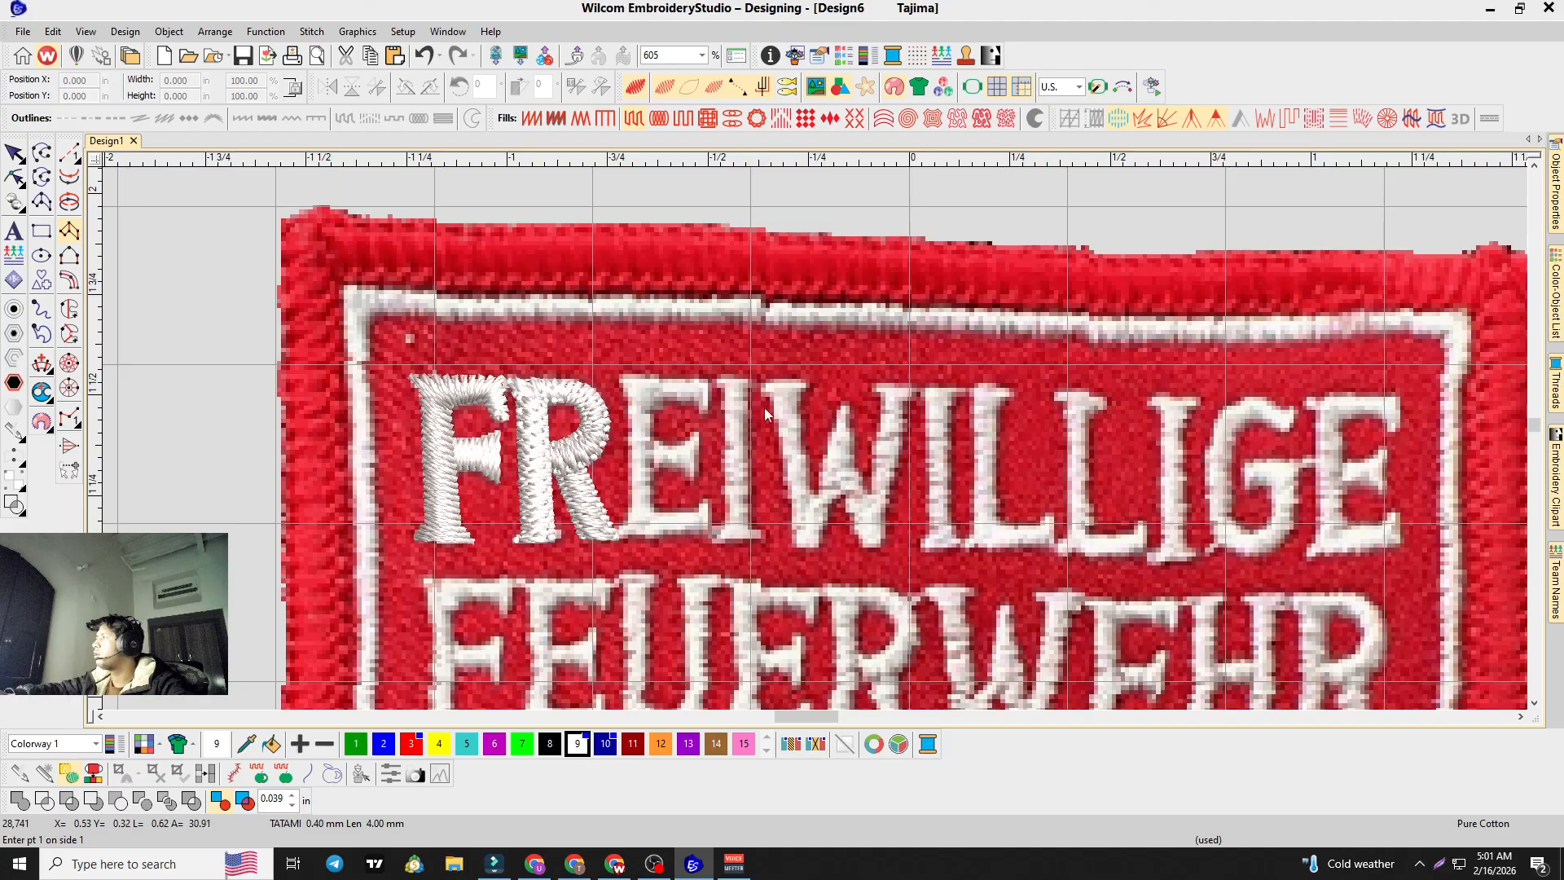
Step: Digitize the first downstroke of the W in FREIWILLIGE and its inner rising diagonal as separate white Column A objects
click(762, 380)
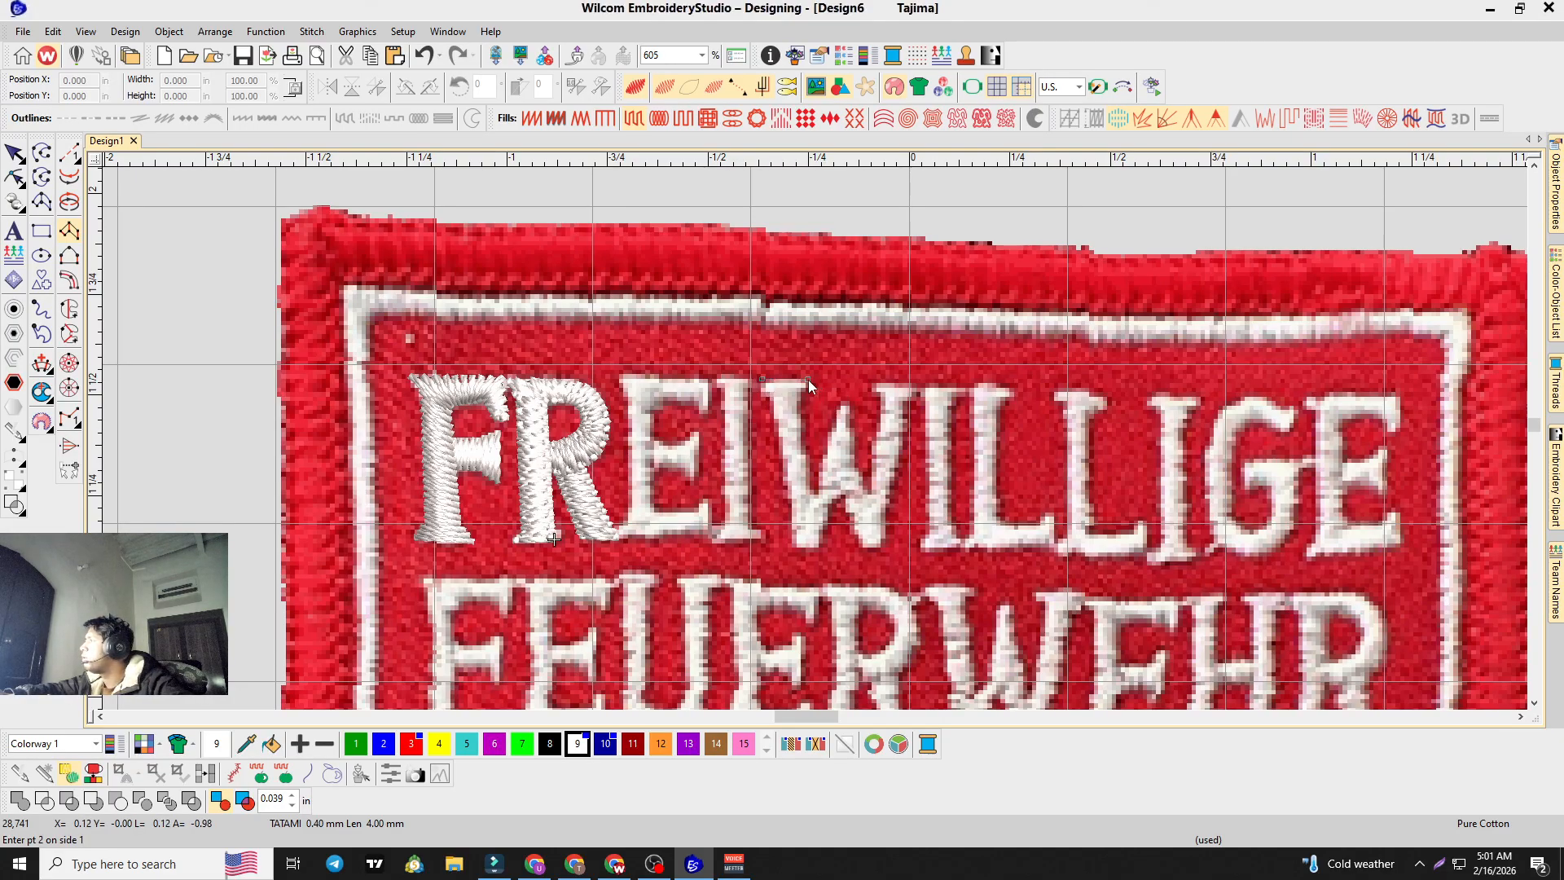
click(768, 392)
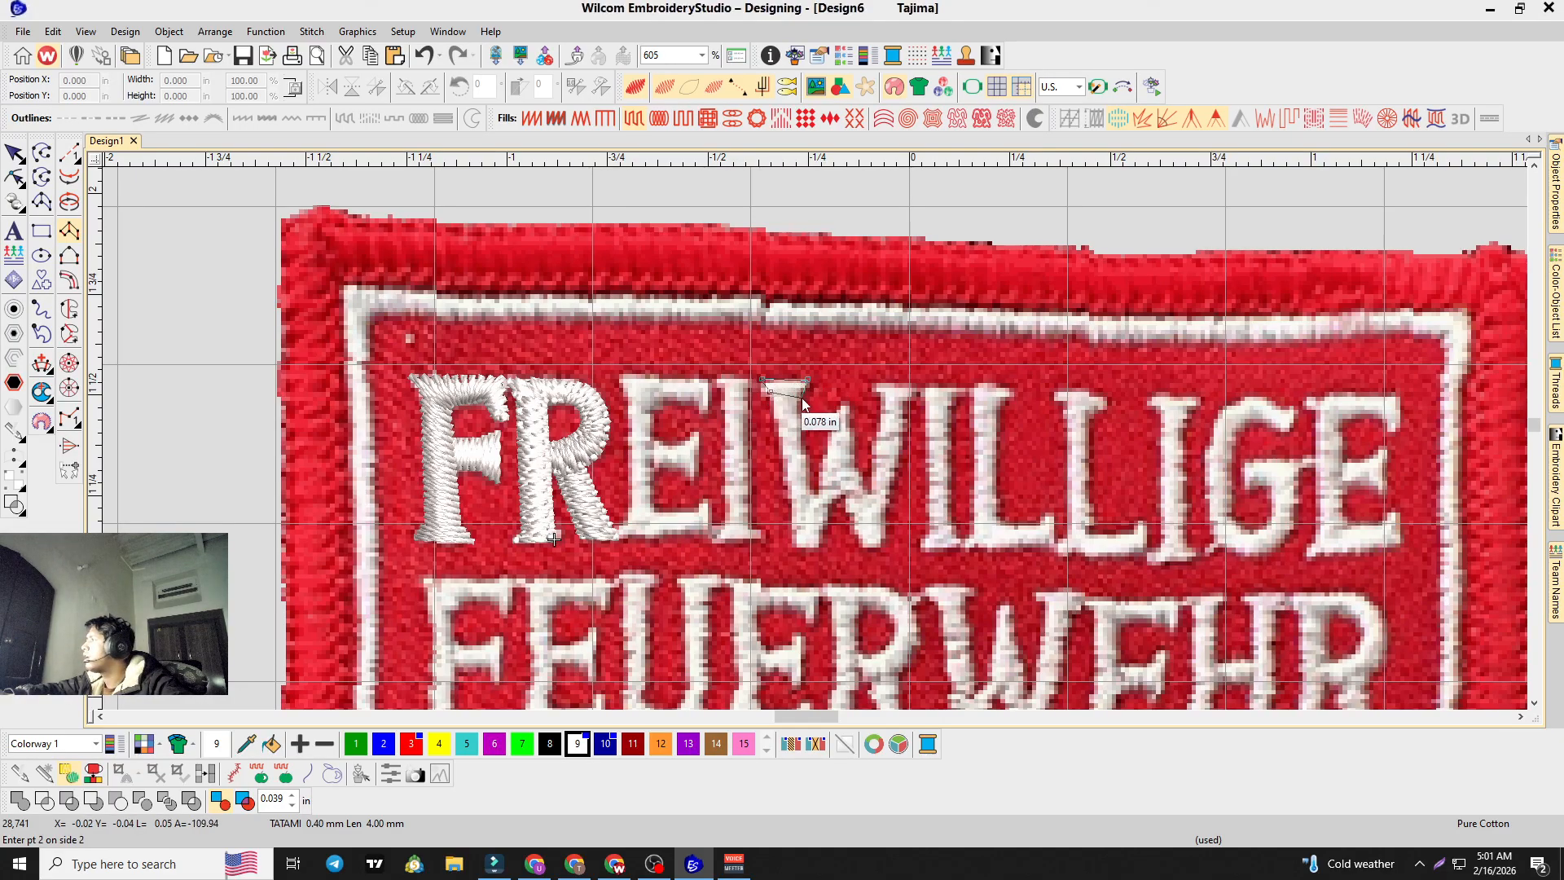
click(797, 546)
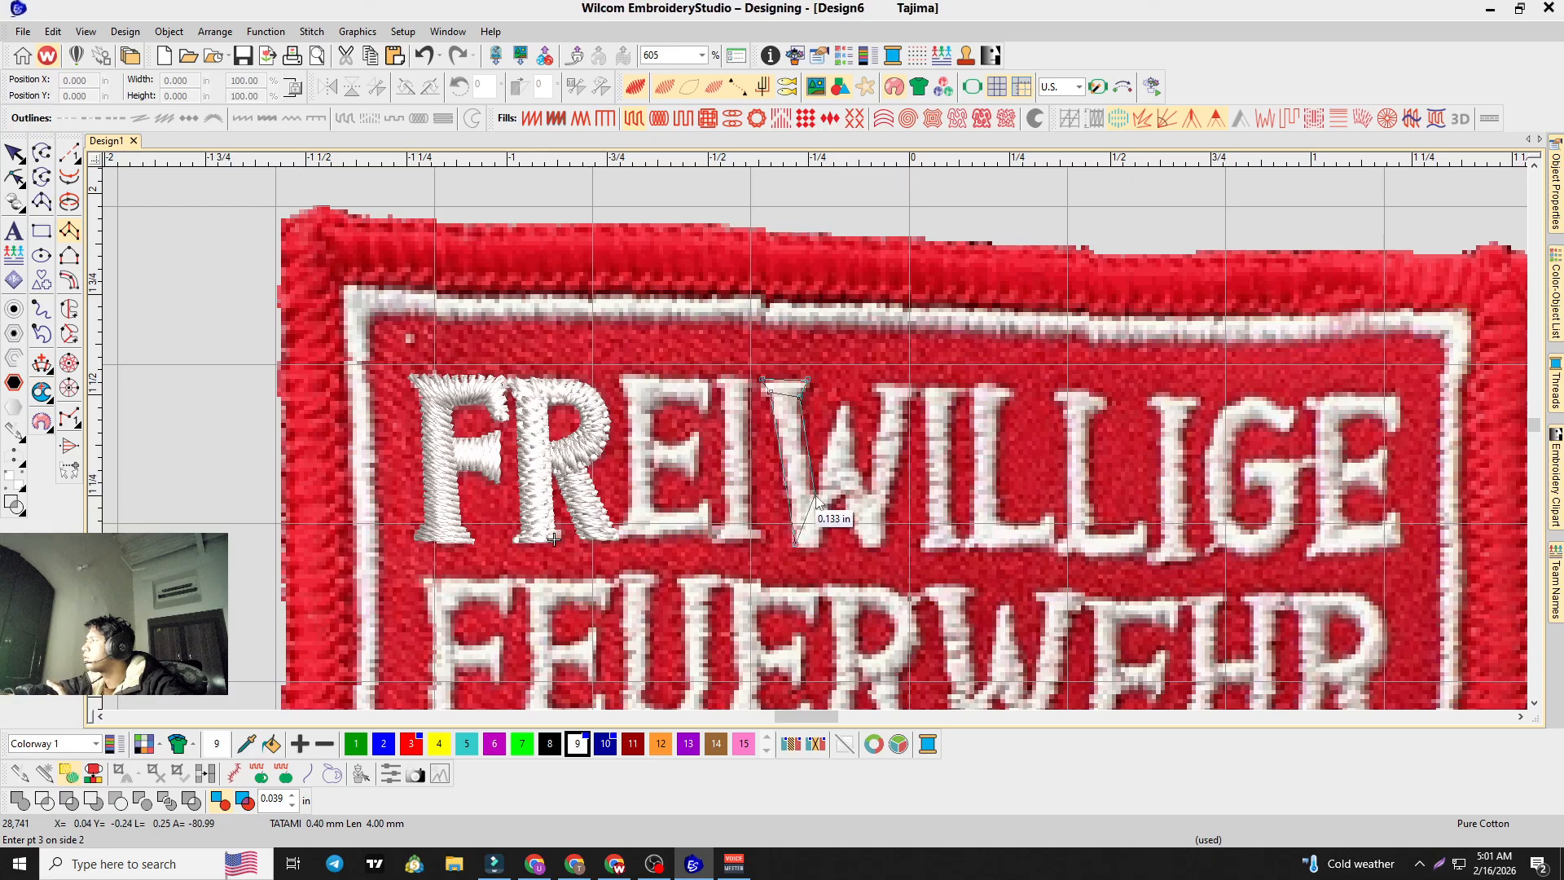
click(816, 506)
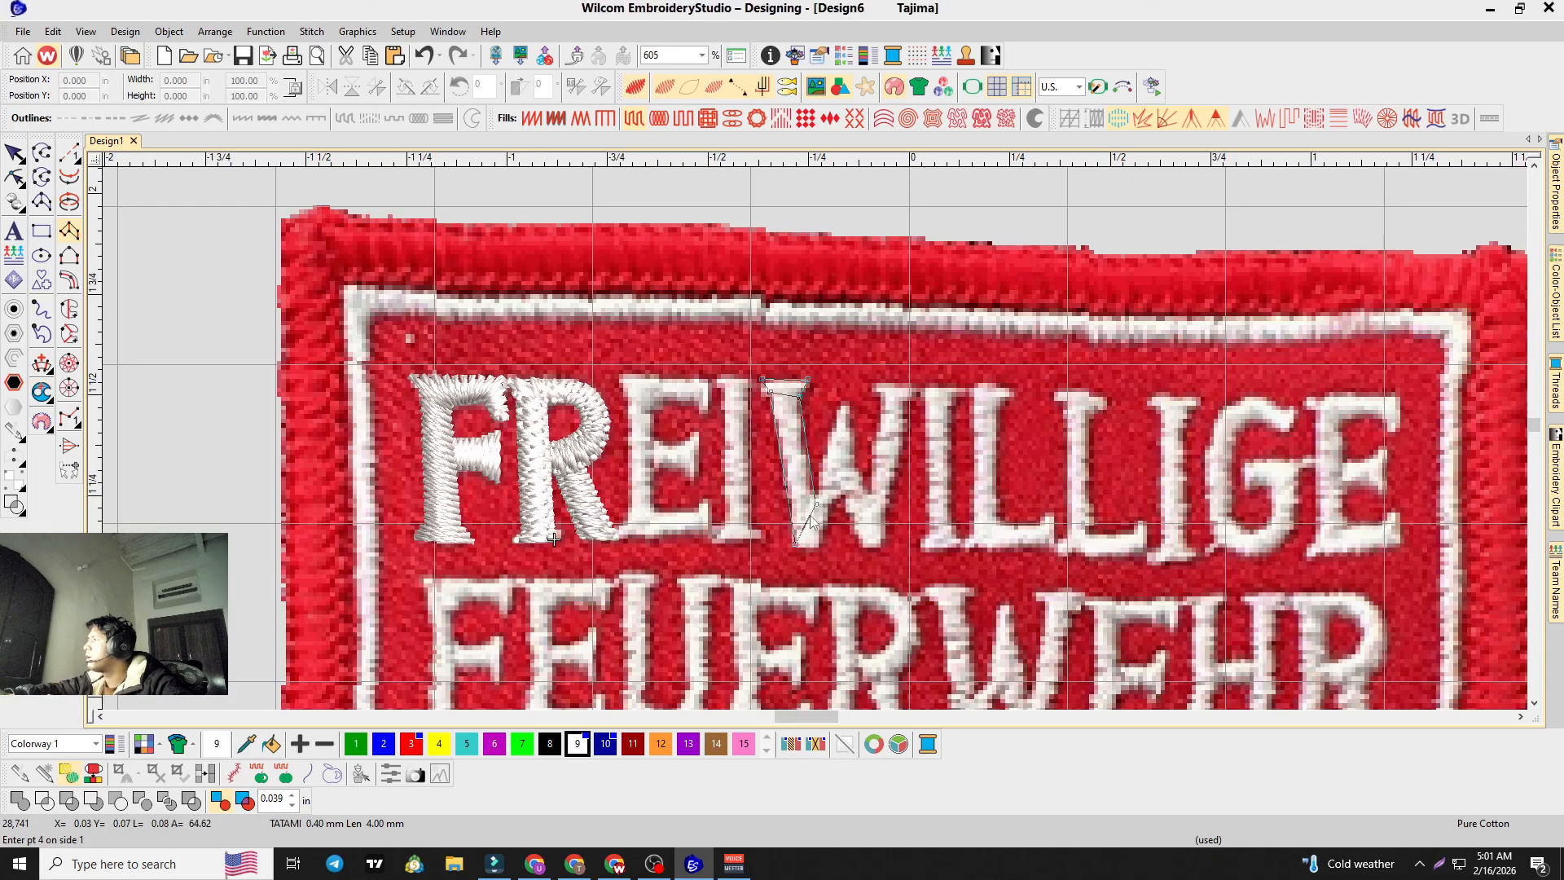
key(Return)
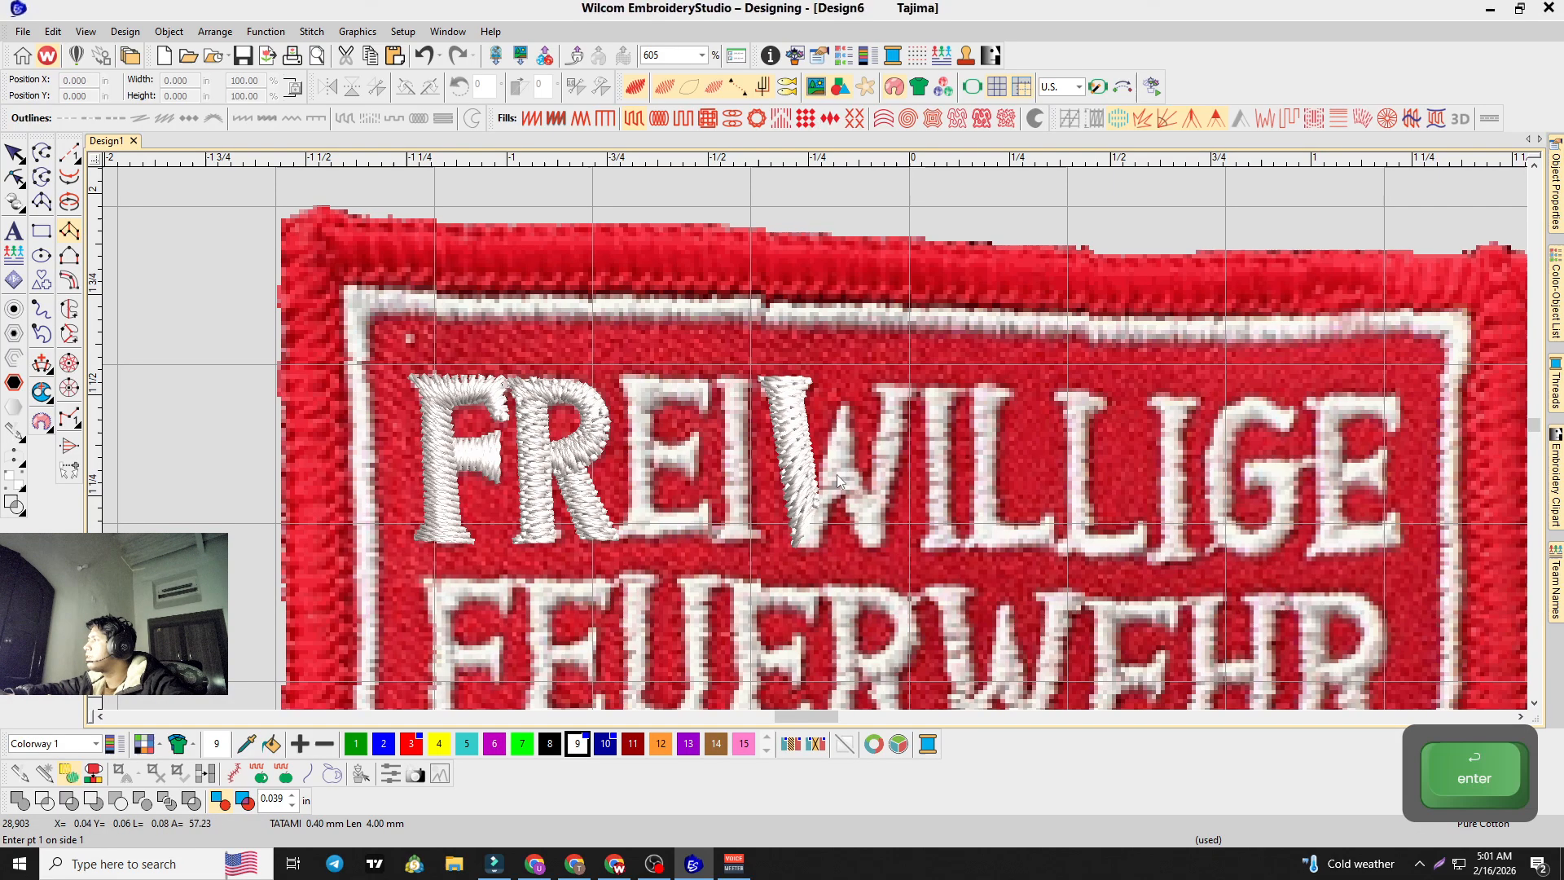
click(818, 546)
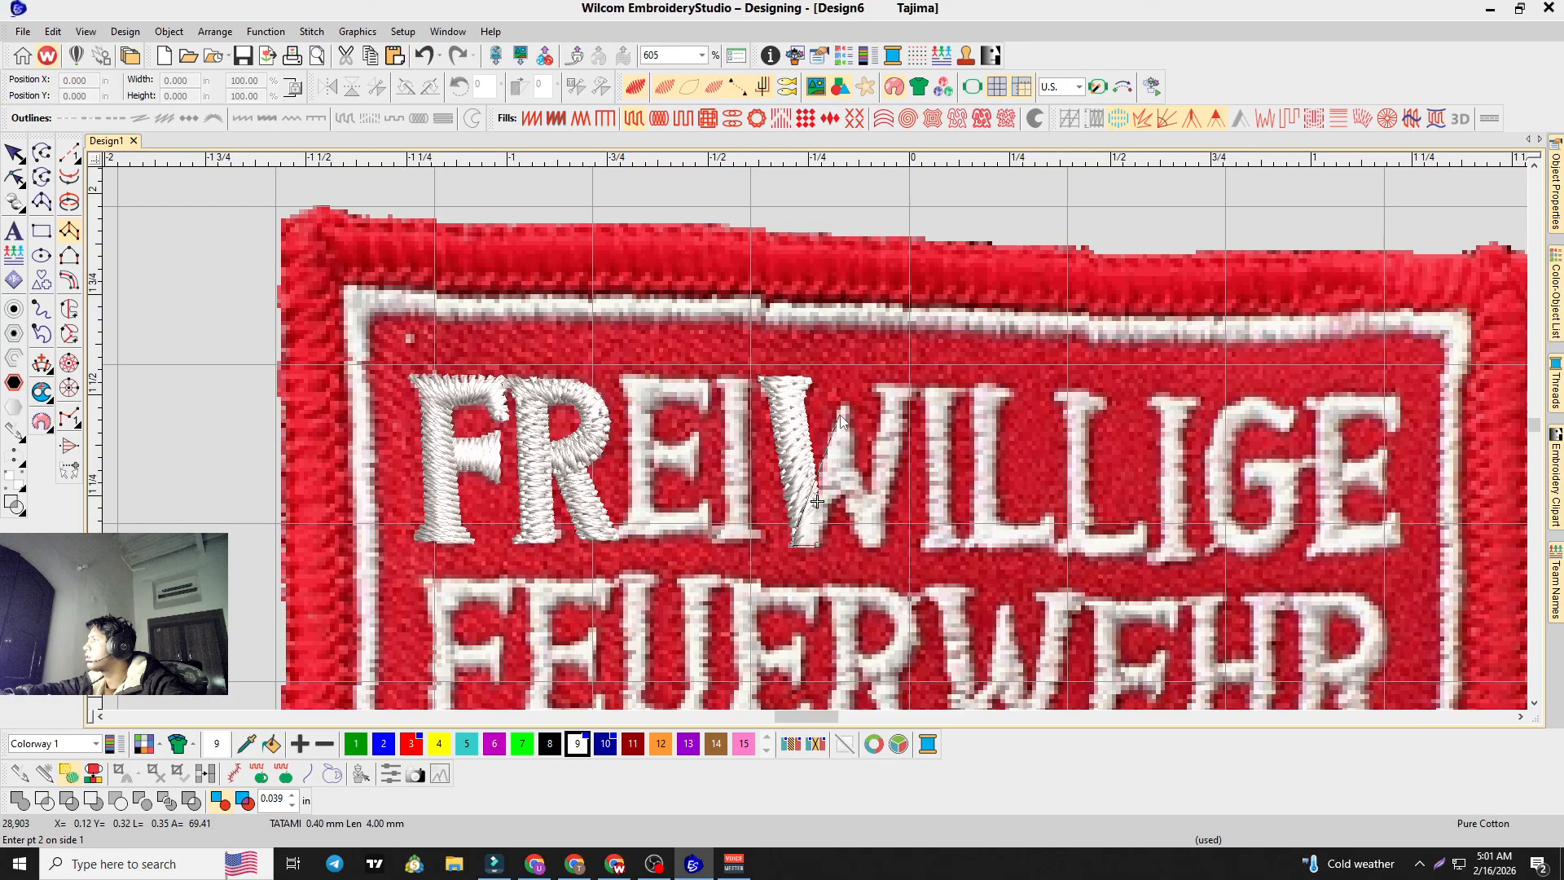
click(839, 423)
key(Return)
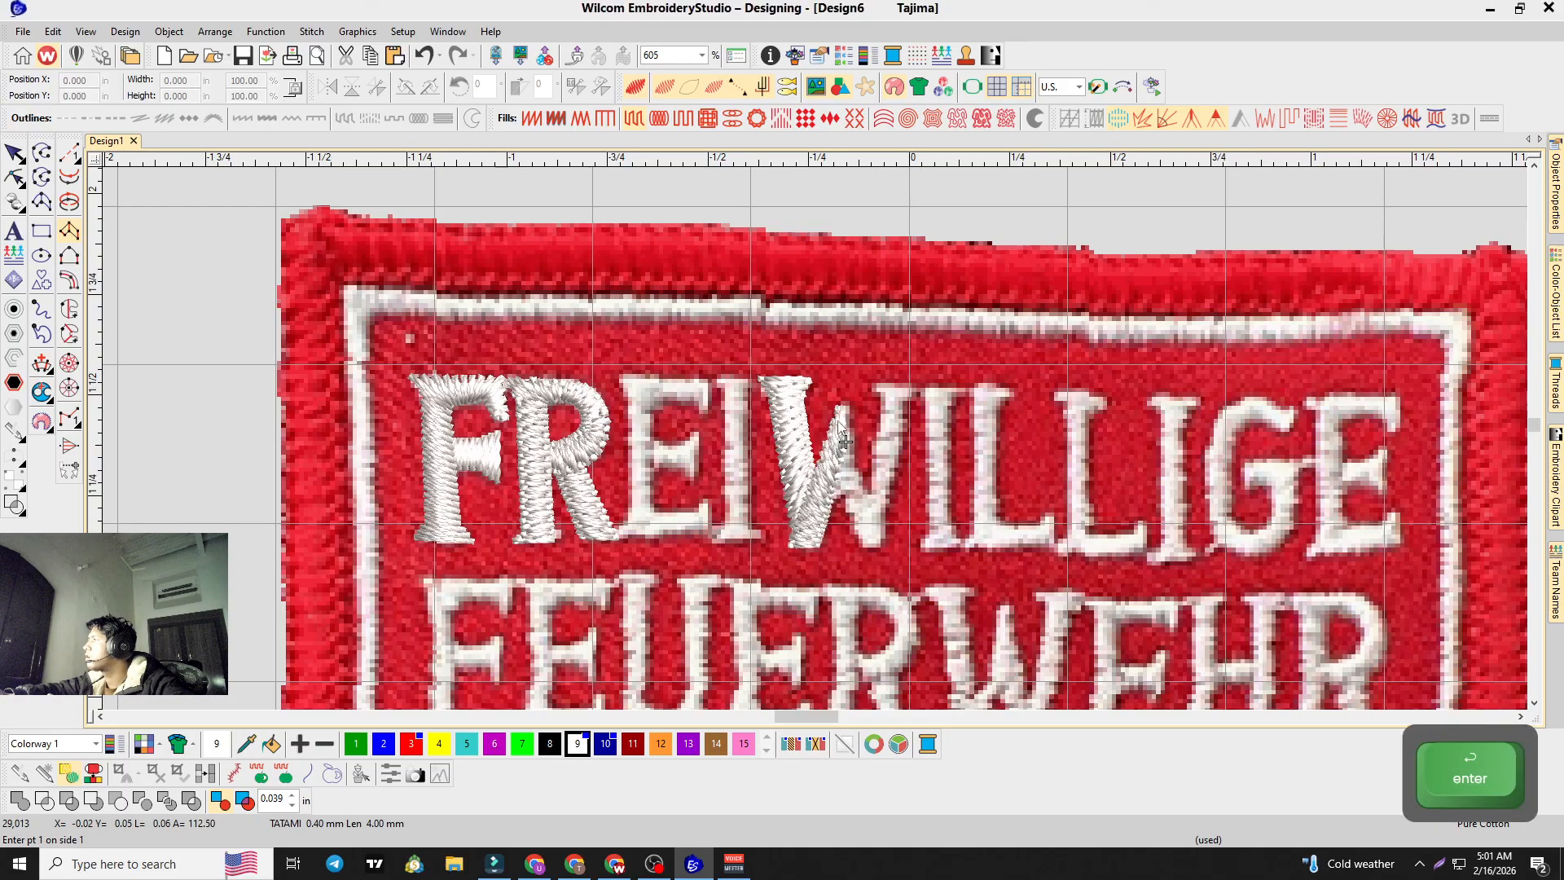
Step: Digitize the W's inner falling diagonal from the middle peak and its final rising stroke up to the serif as Column A objects
click(845, 405)
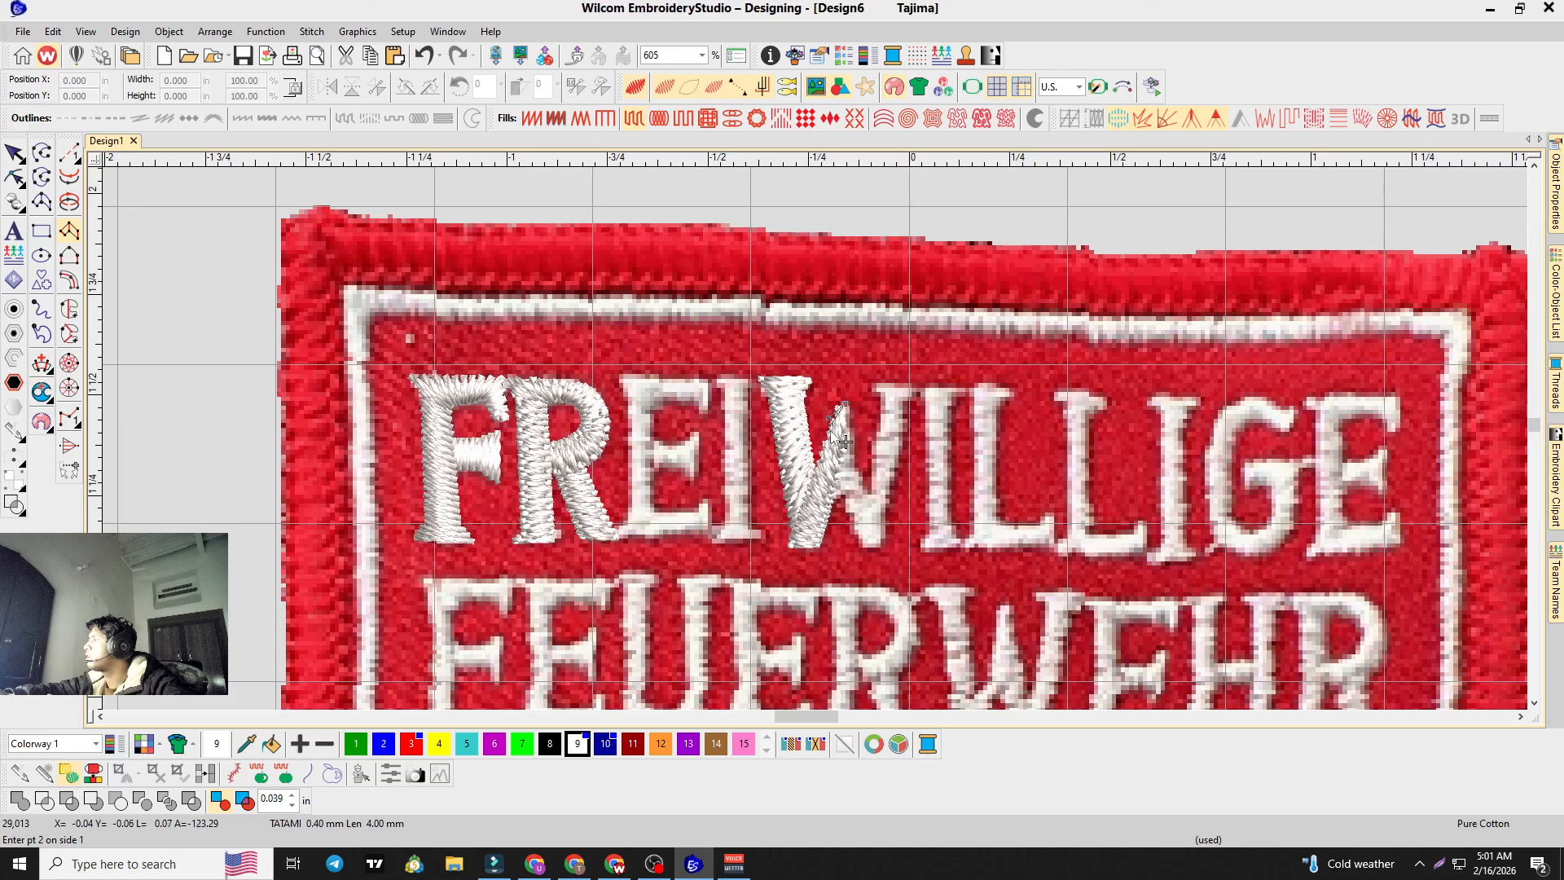
click(870, 504)
click(869, 542)
key(Return)
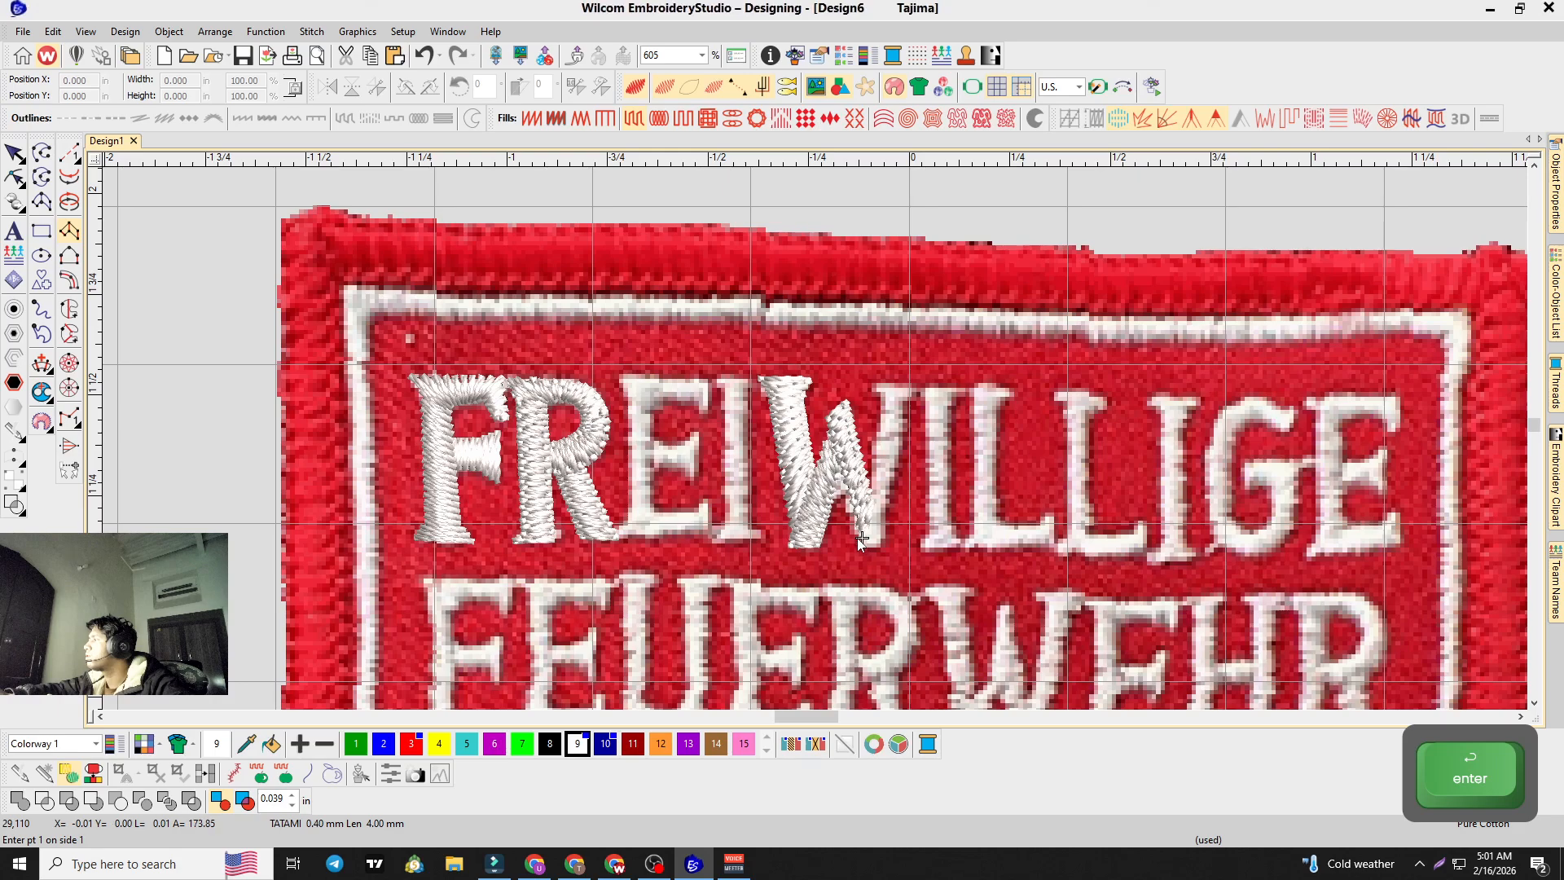
click(862, 539)
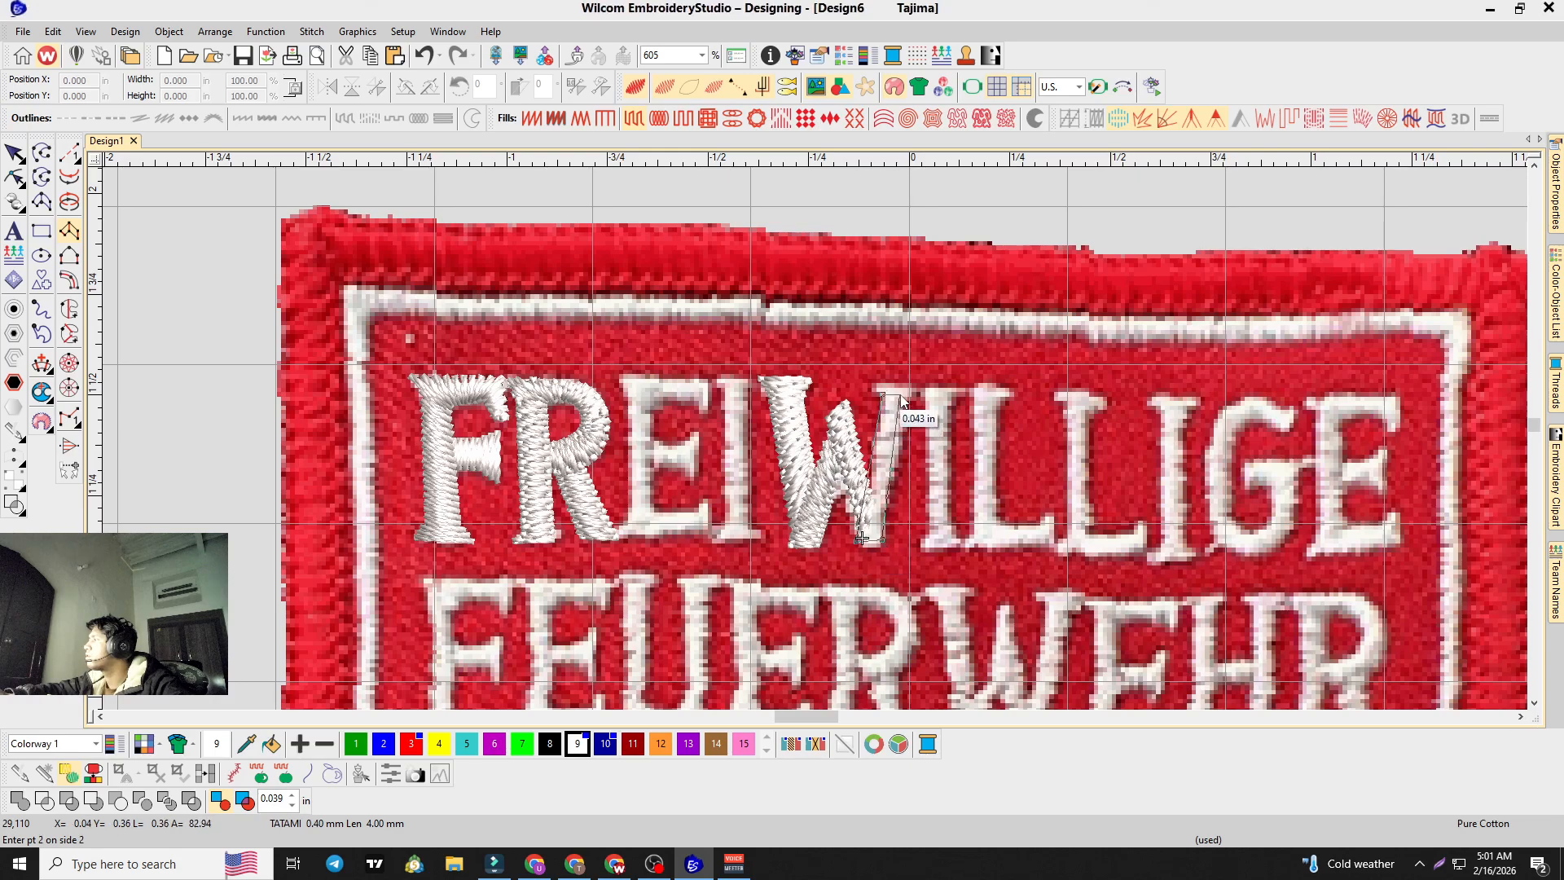
key(Return)
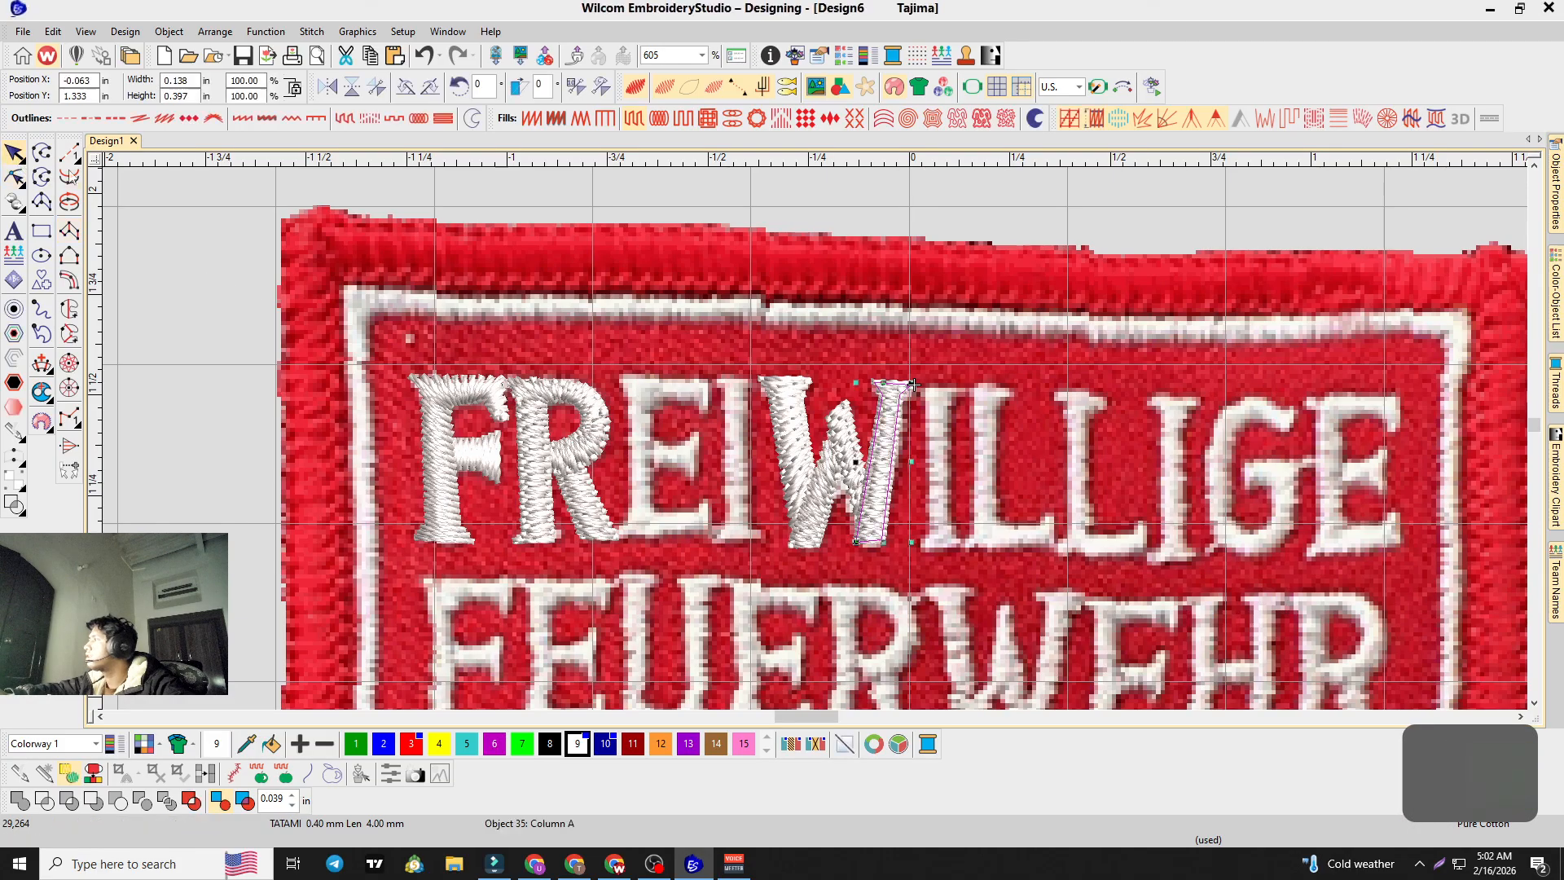
Step: Try shifting the W's inner diagonals, undo the moves and clear the selection
key(Escape)
click(842, 449)
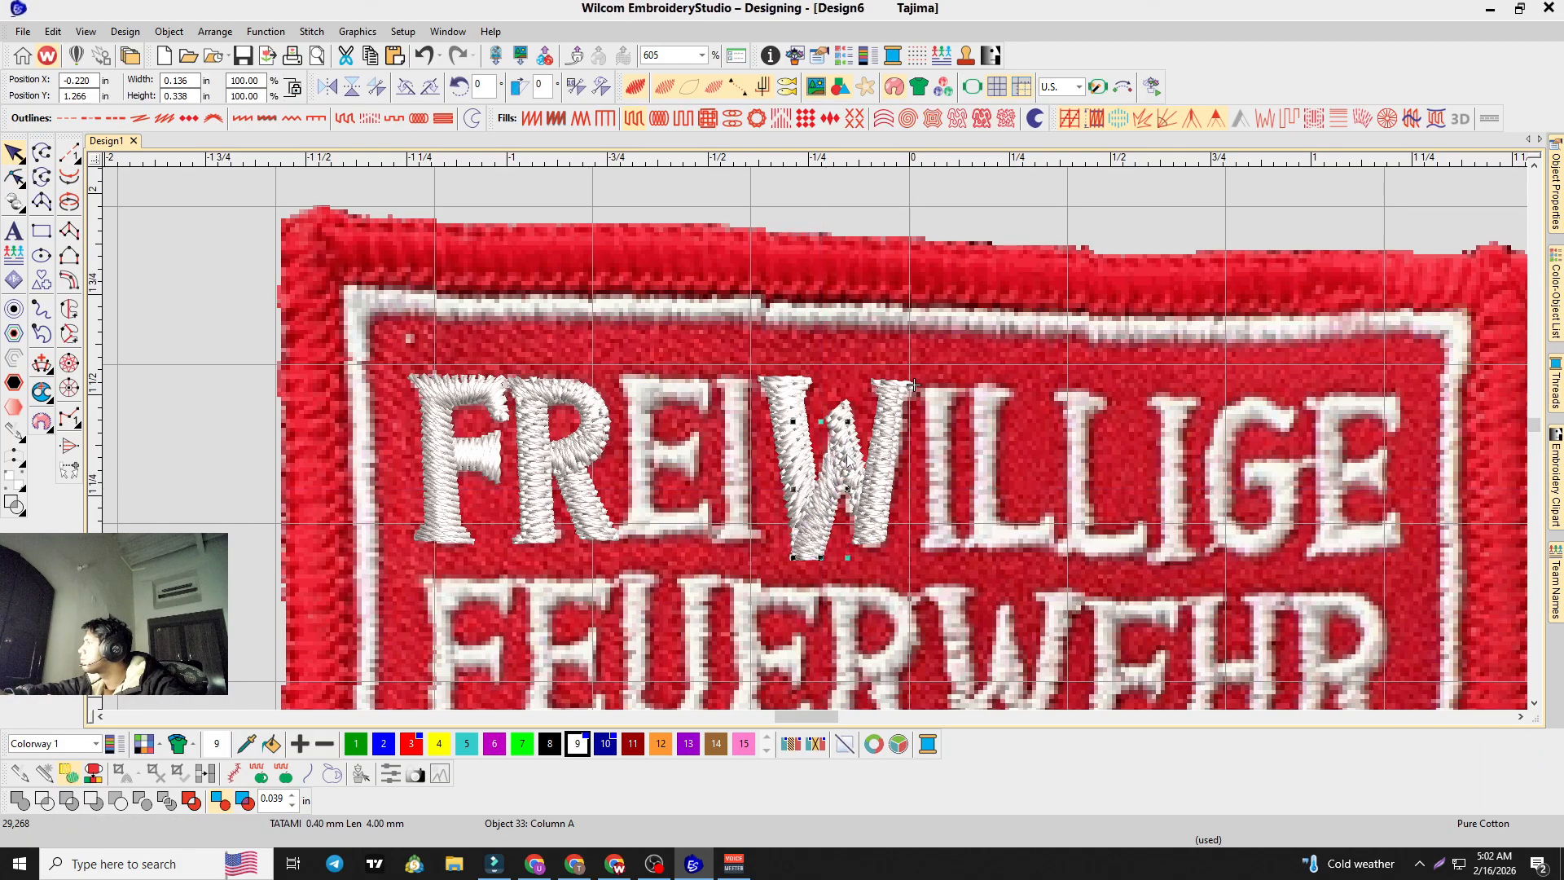
key(ctrl+z)
key(ctrl+z)
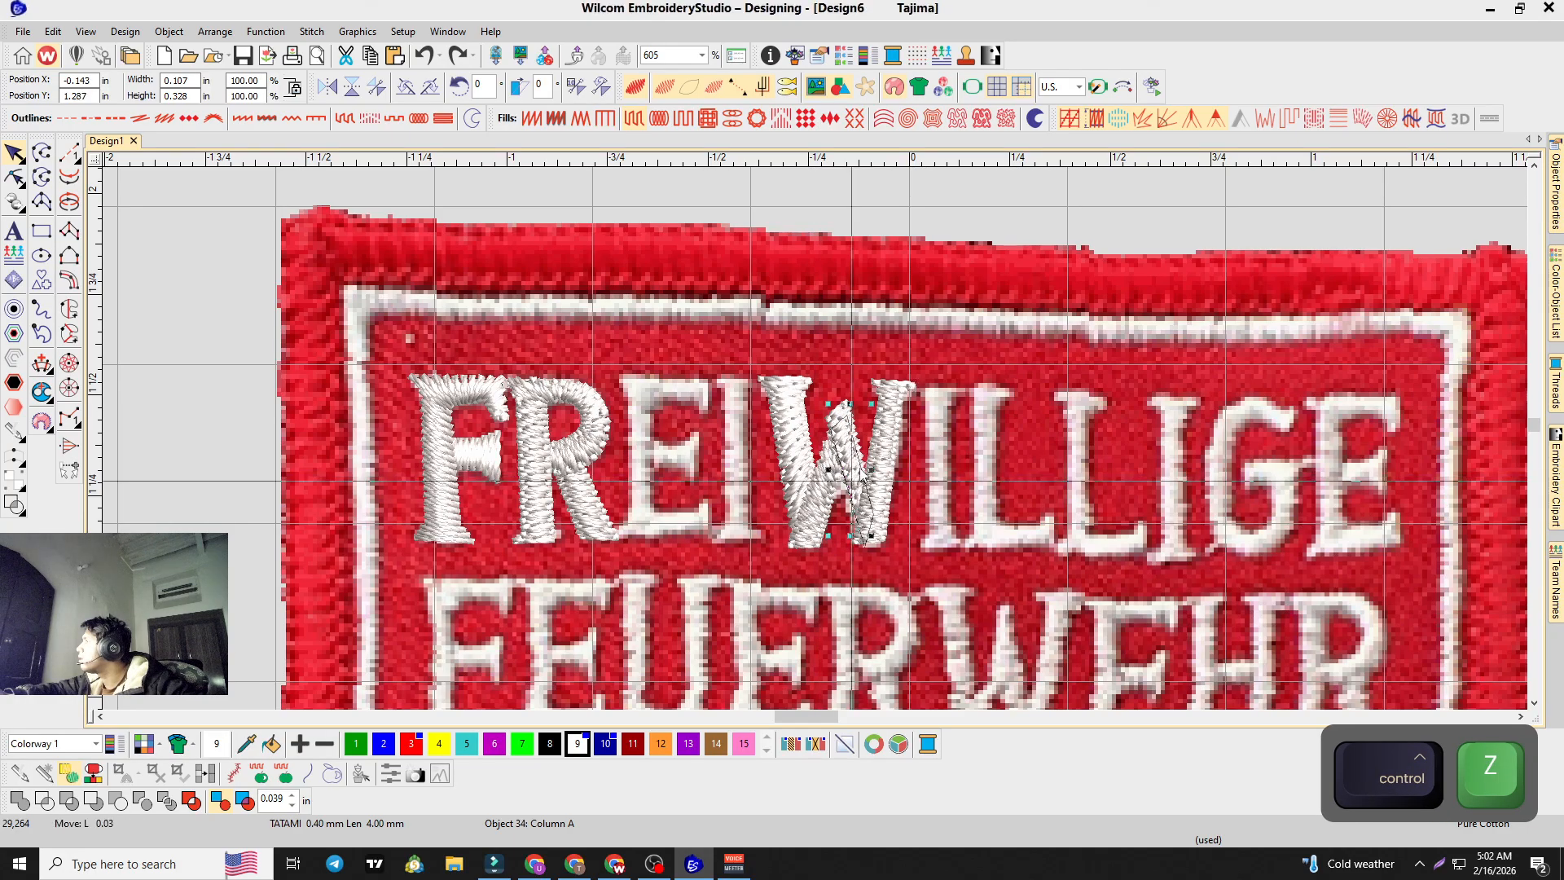
click(865, 362)
Step: Start a white Column A outline for the G in FREIWILLIGE with point pairs along its crossbar
scroll(865, 362, down, 3)
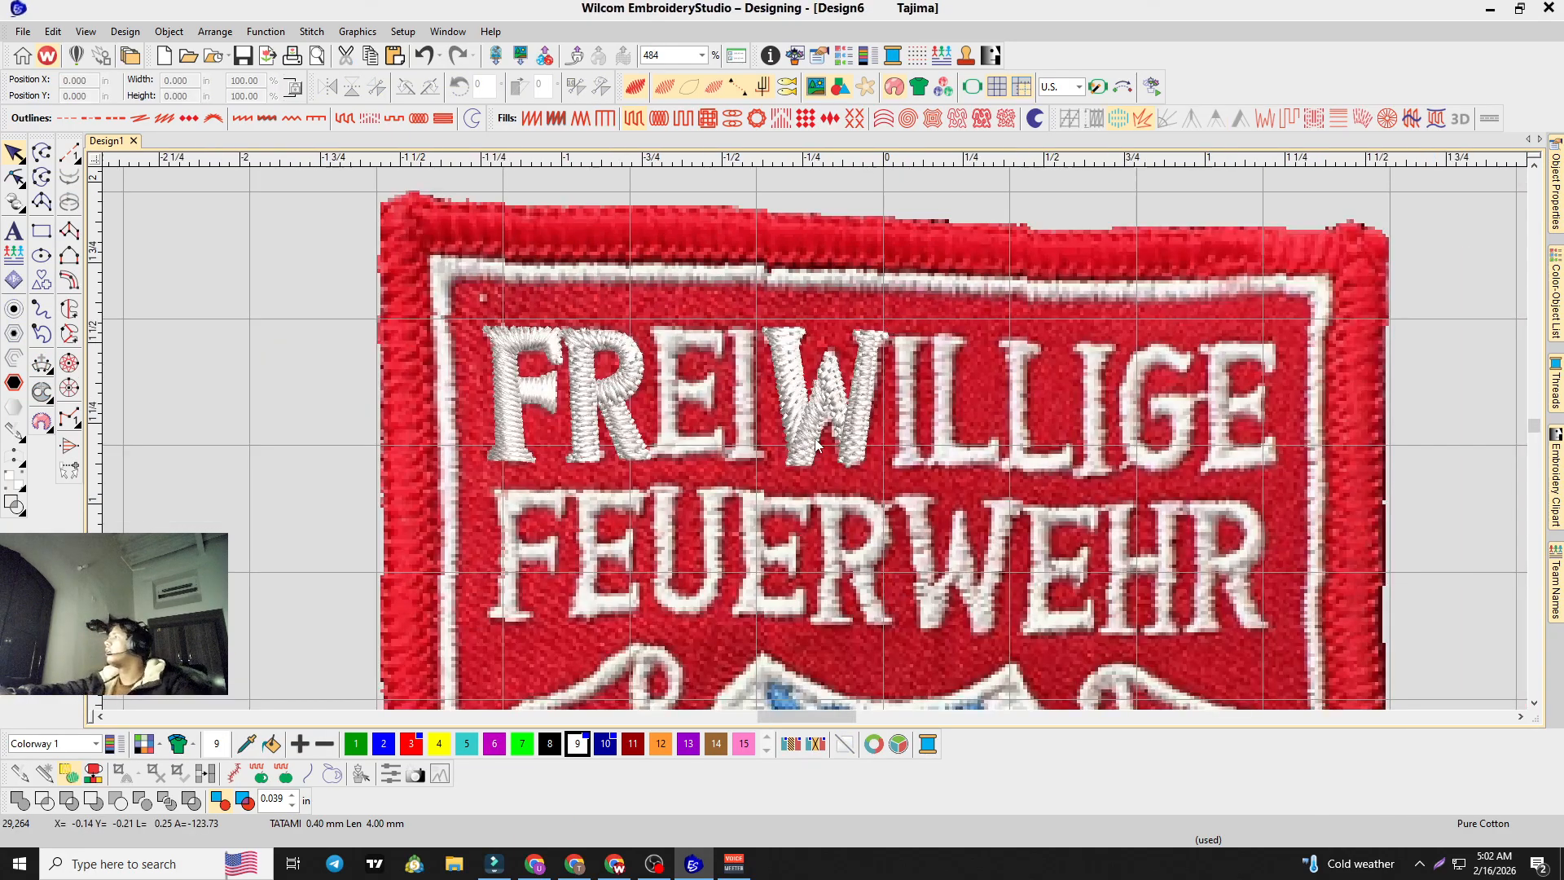
scroll(981, 408, up, 5)
scroll(982, 414, down, 3)
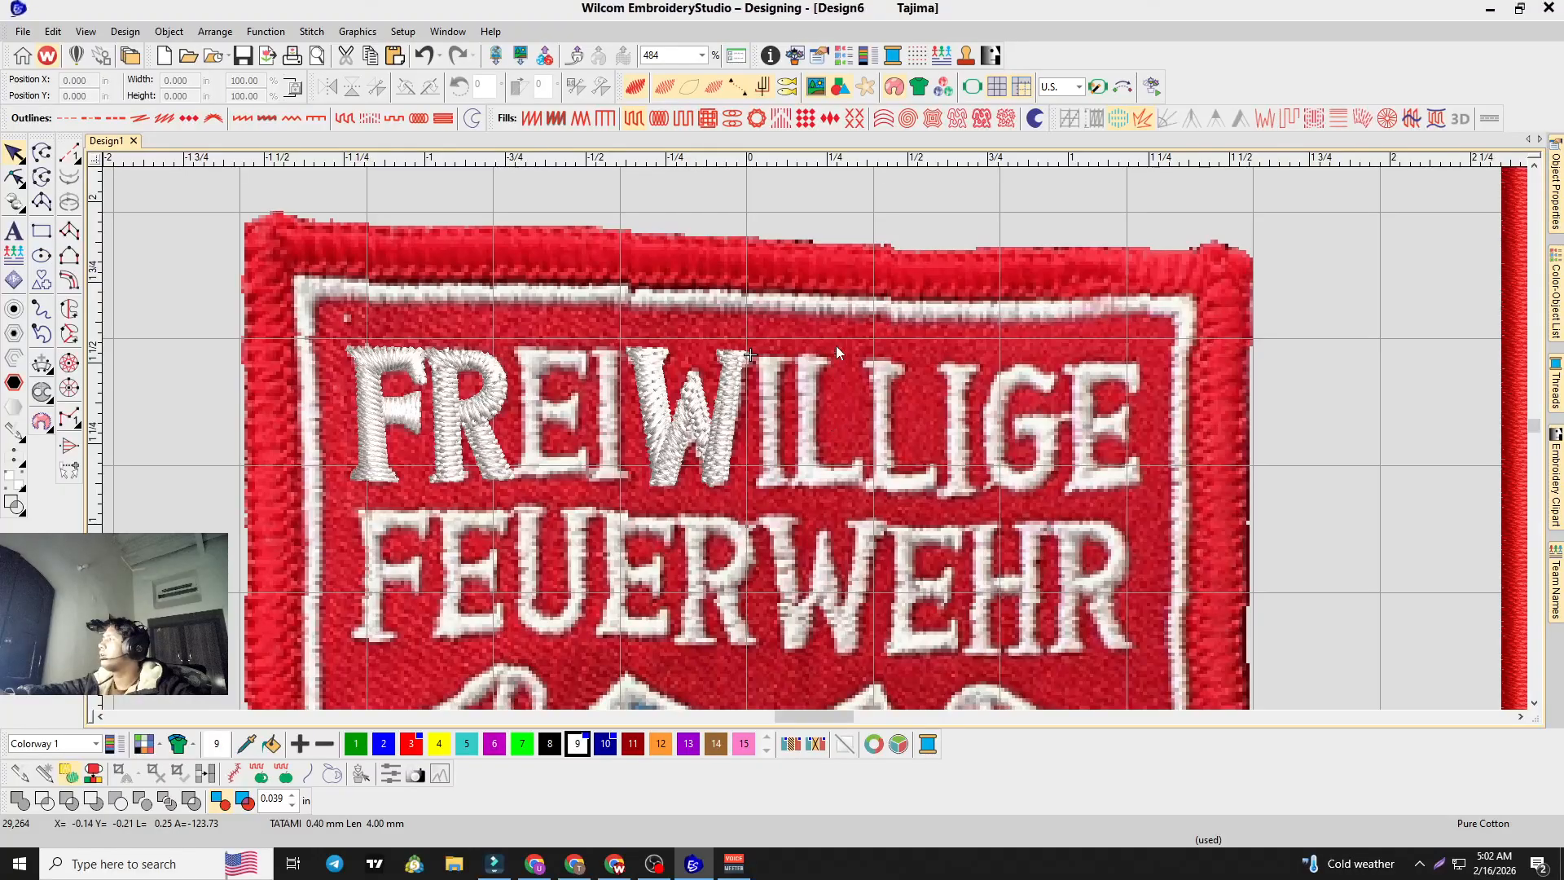
scroll(1090, 430, down, 2)
scroll(902, 444, up, 4)
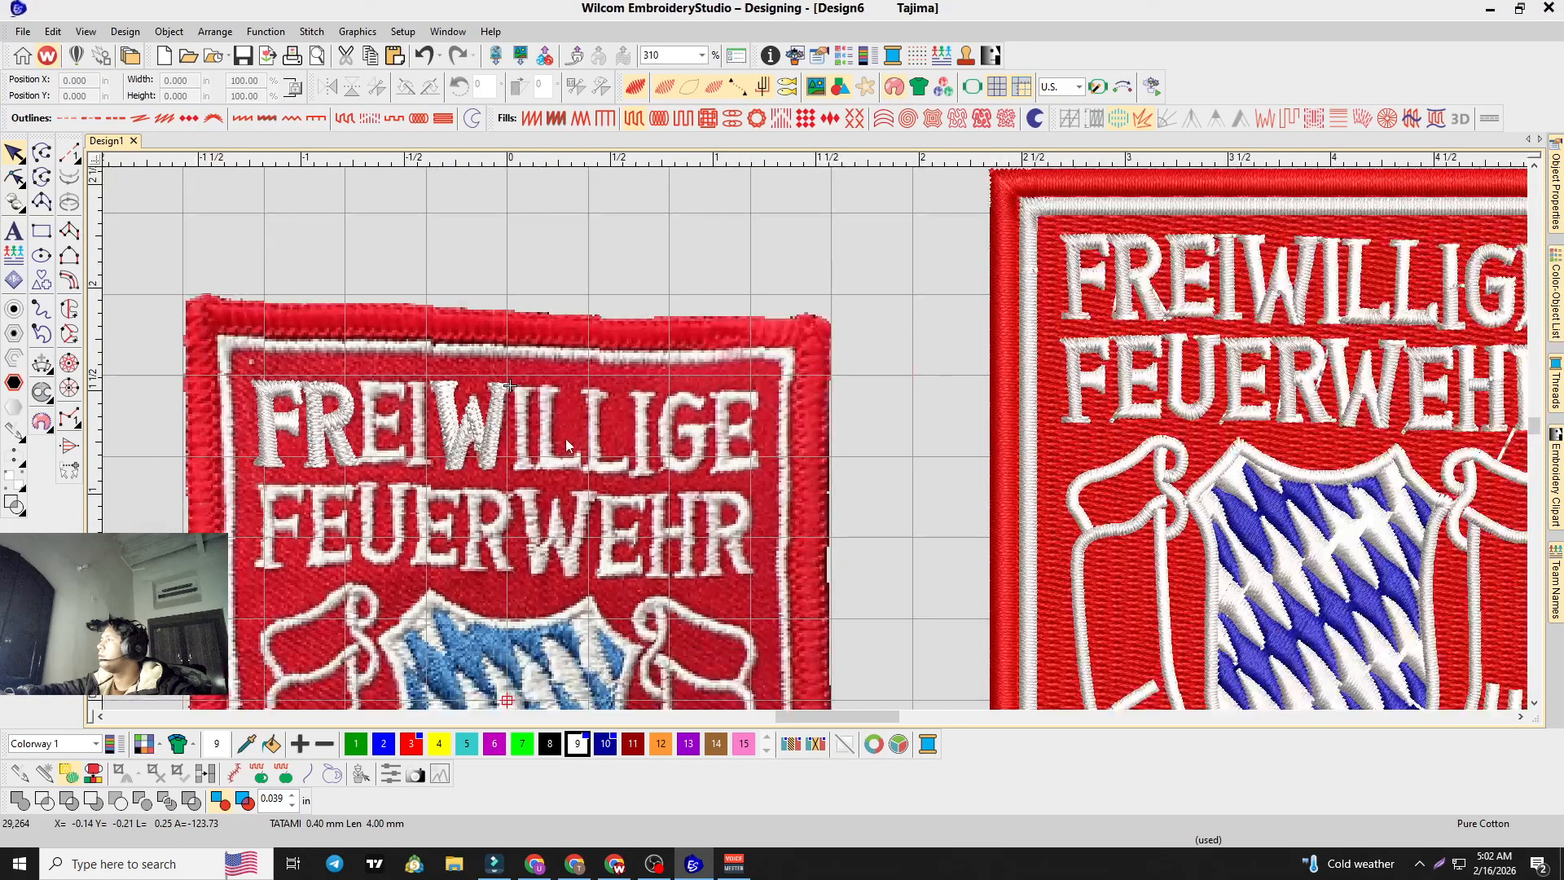
click(70, 230)
click(940, 461)
click(941, 422)
click(971, 461)
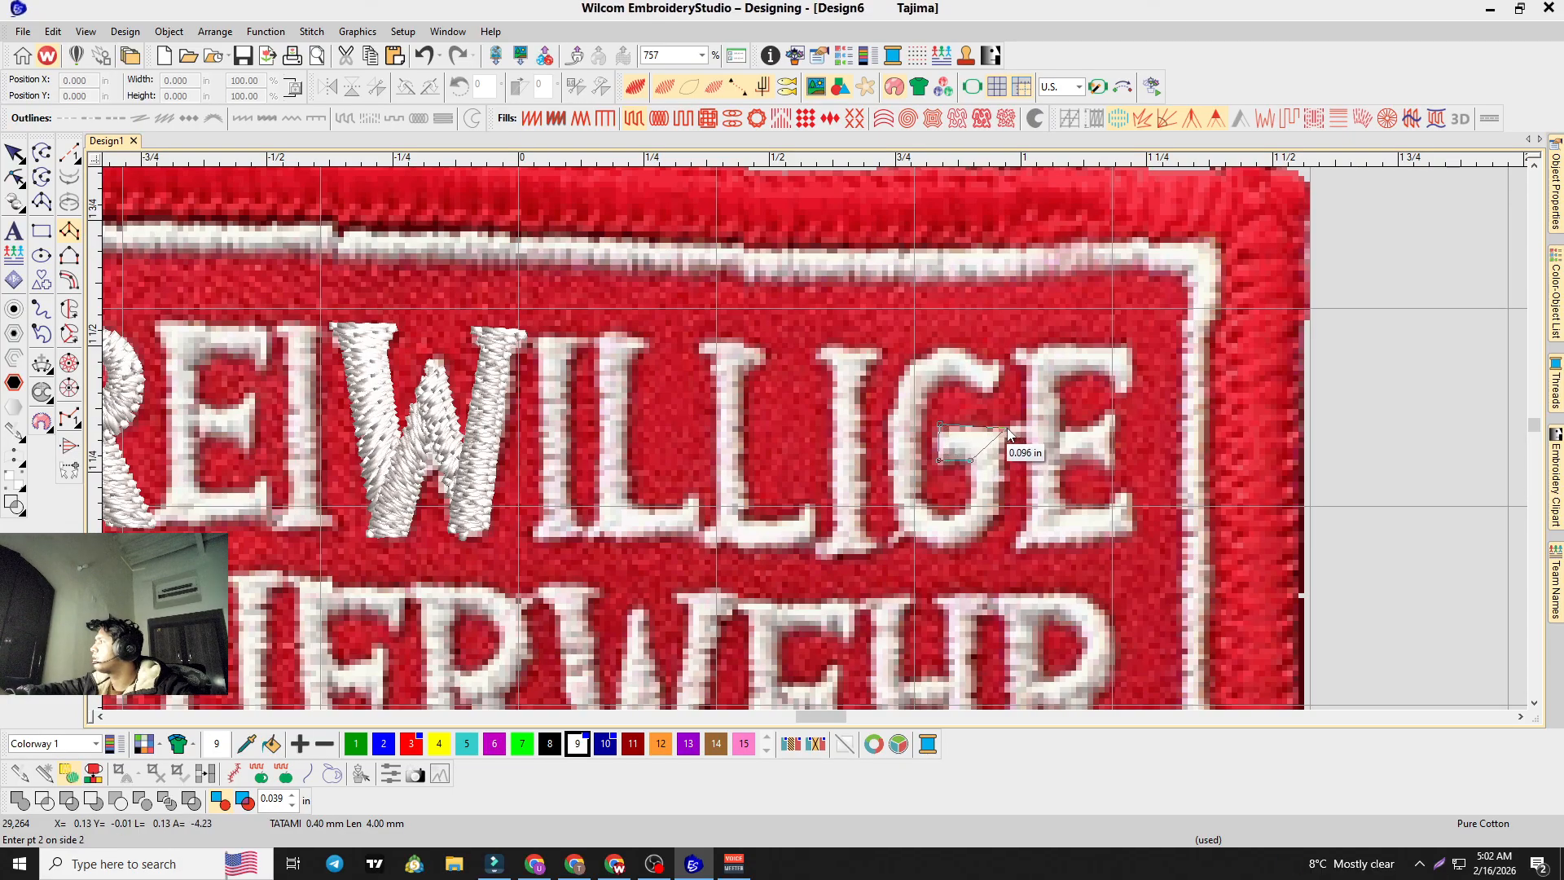
click(998, 509)
click(959, 511)
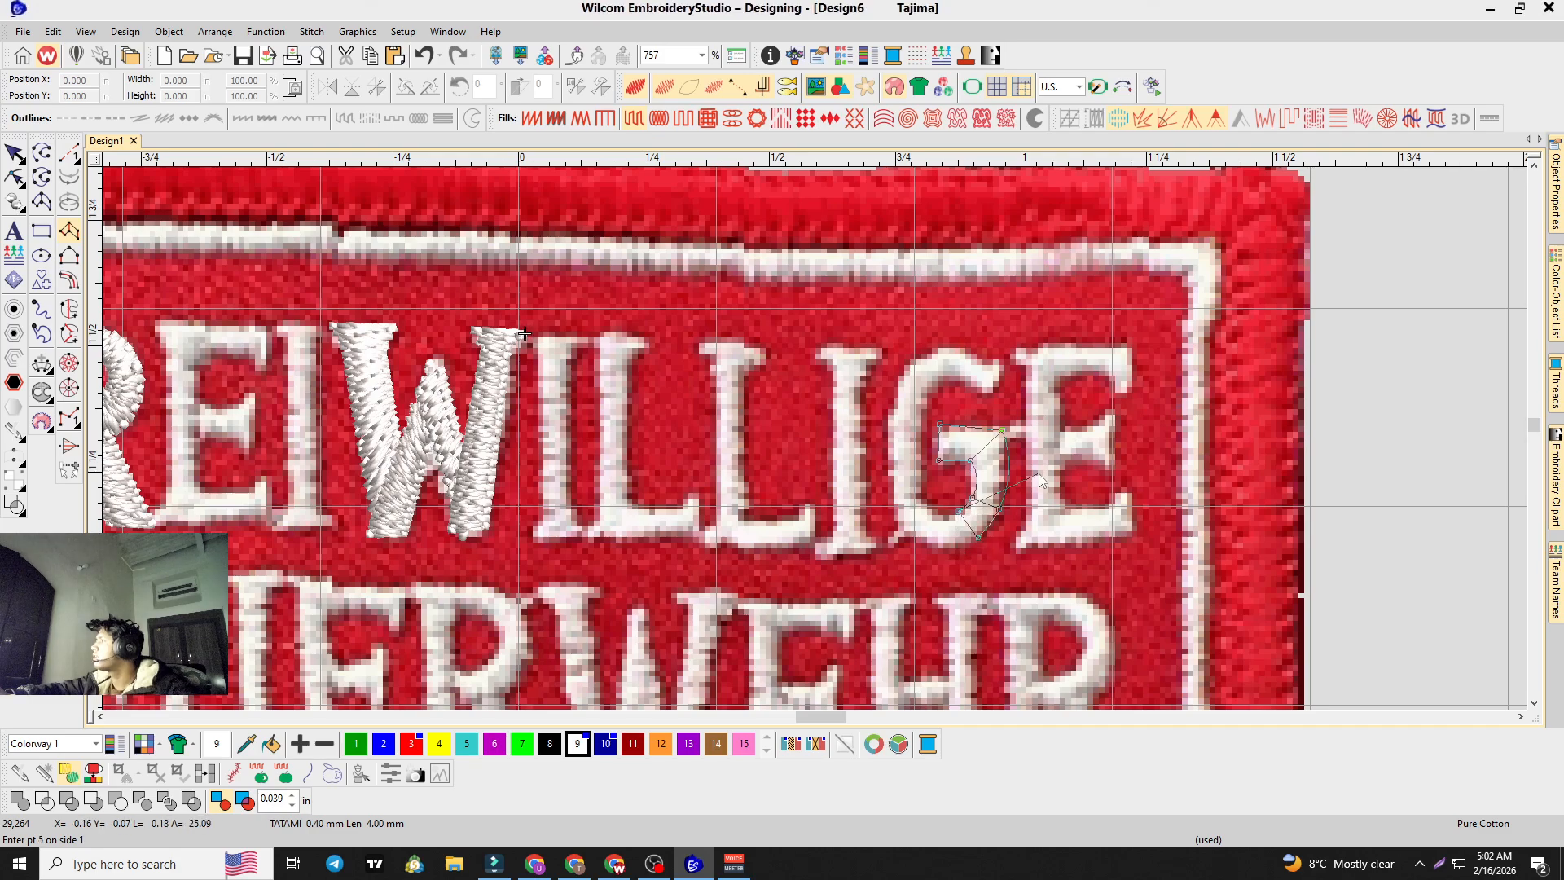
key(BackSpace)
key(BackSpace)
key(BackSpace)
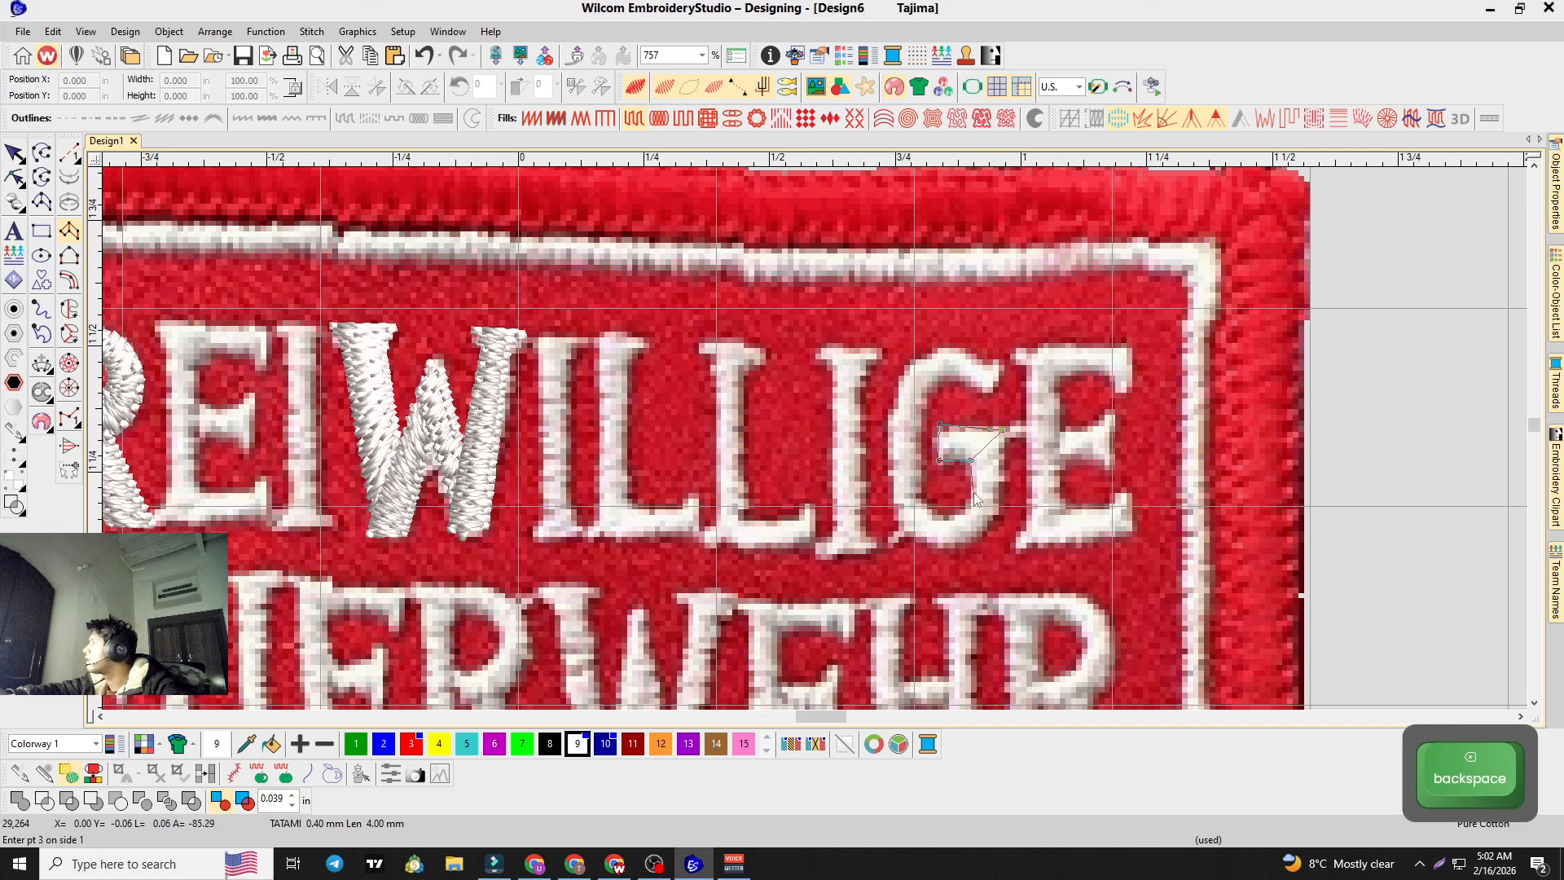
Step: Trace the G's outline from the crossbar around its lower curve and up its left side with paired inner and outer points
click(972, 493)
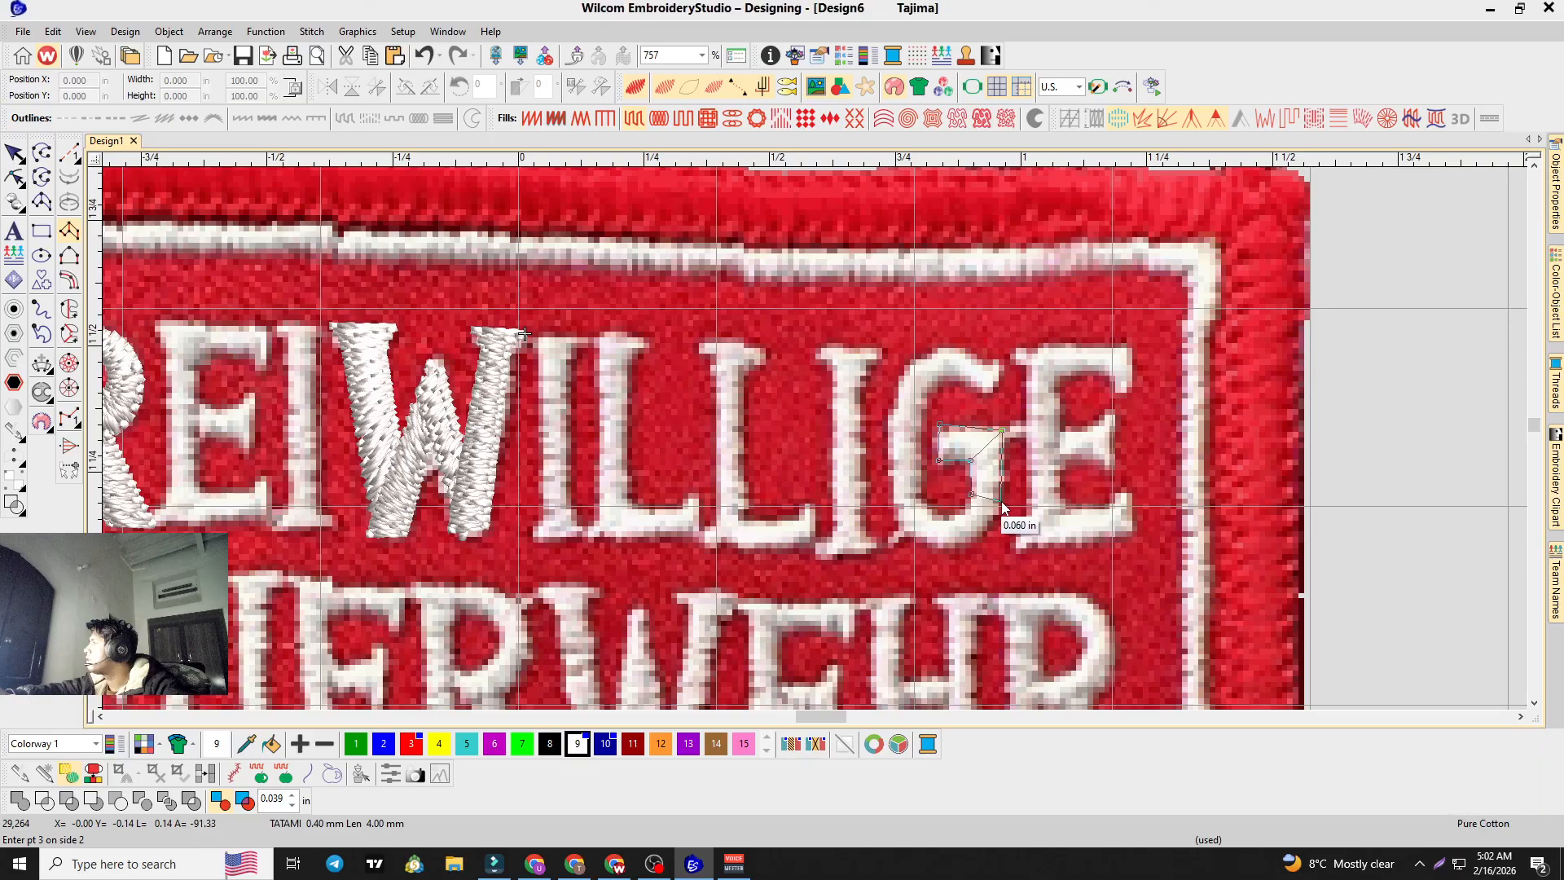
click(952, 513)
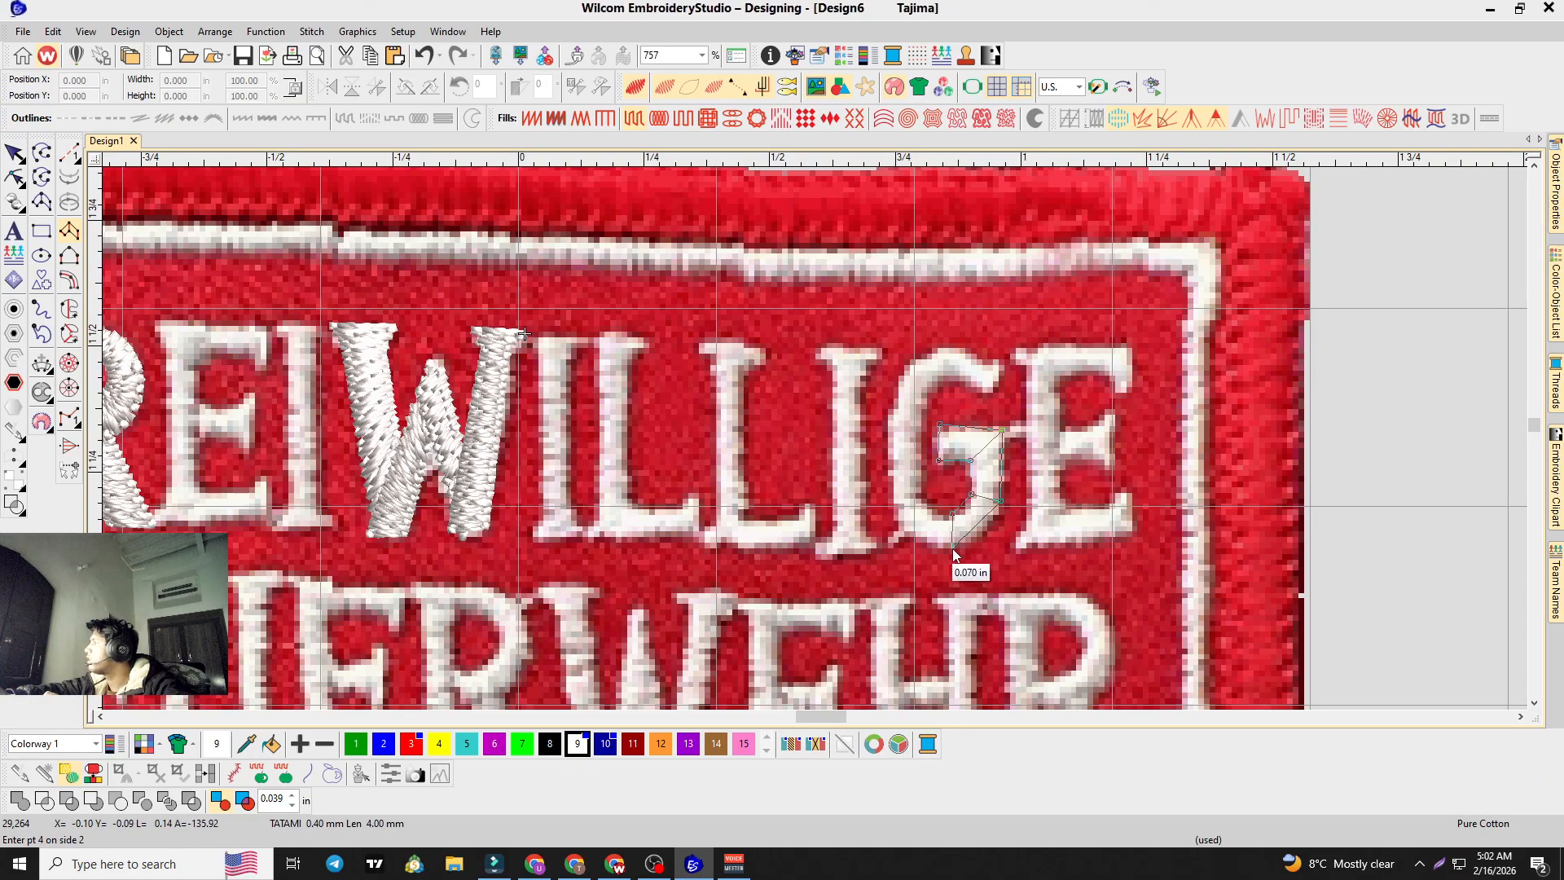
click(958, 544)
click(924, 498)
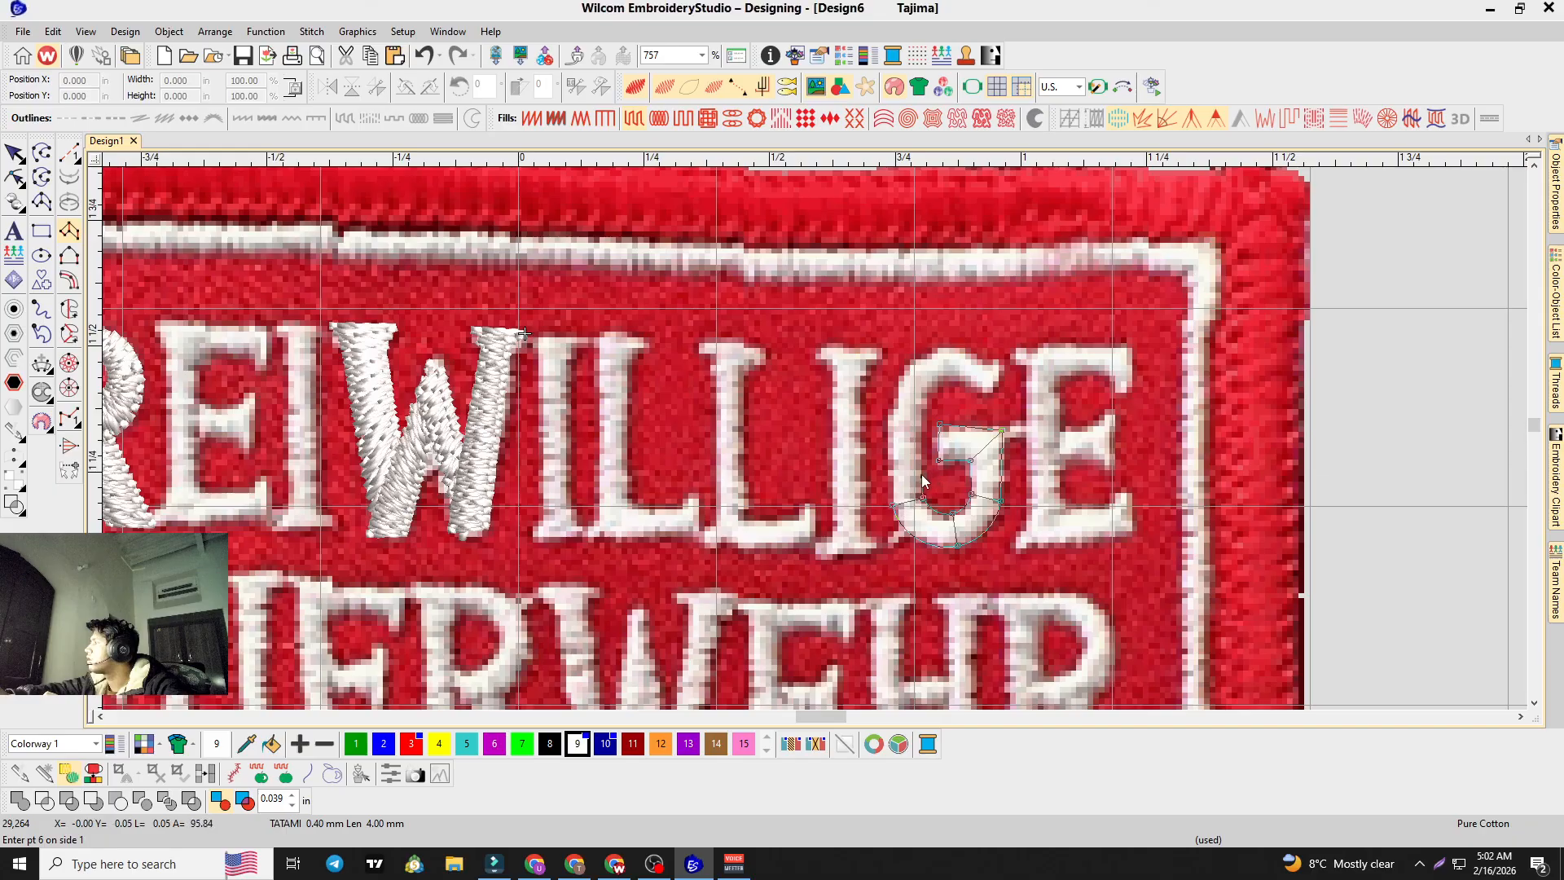
click(892, 472)
click(921, 409)
click(890, 400)
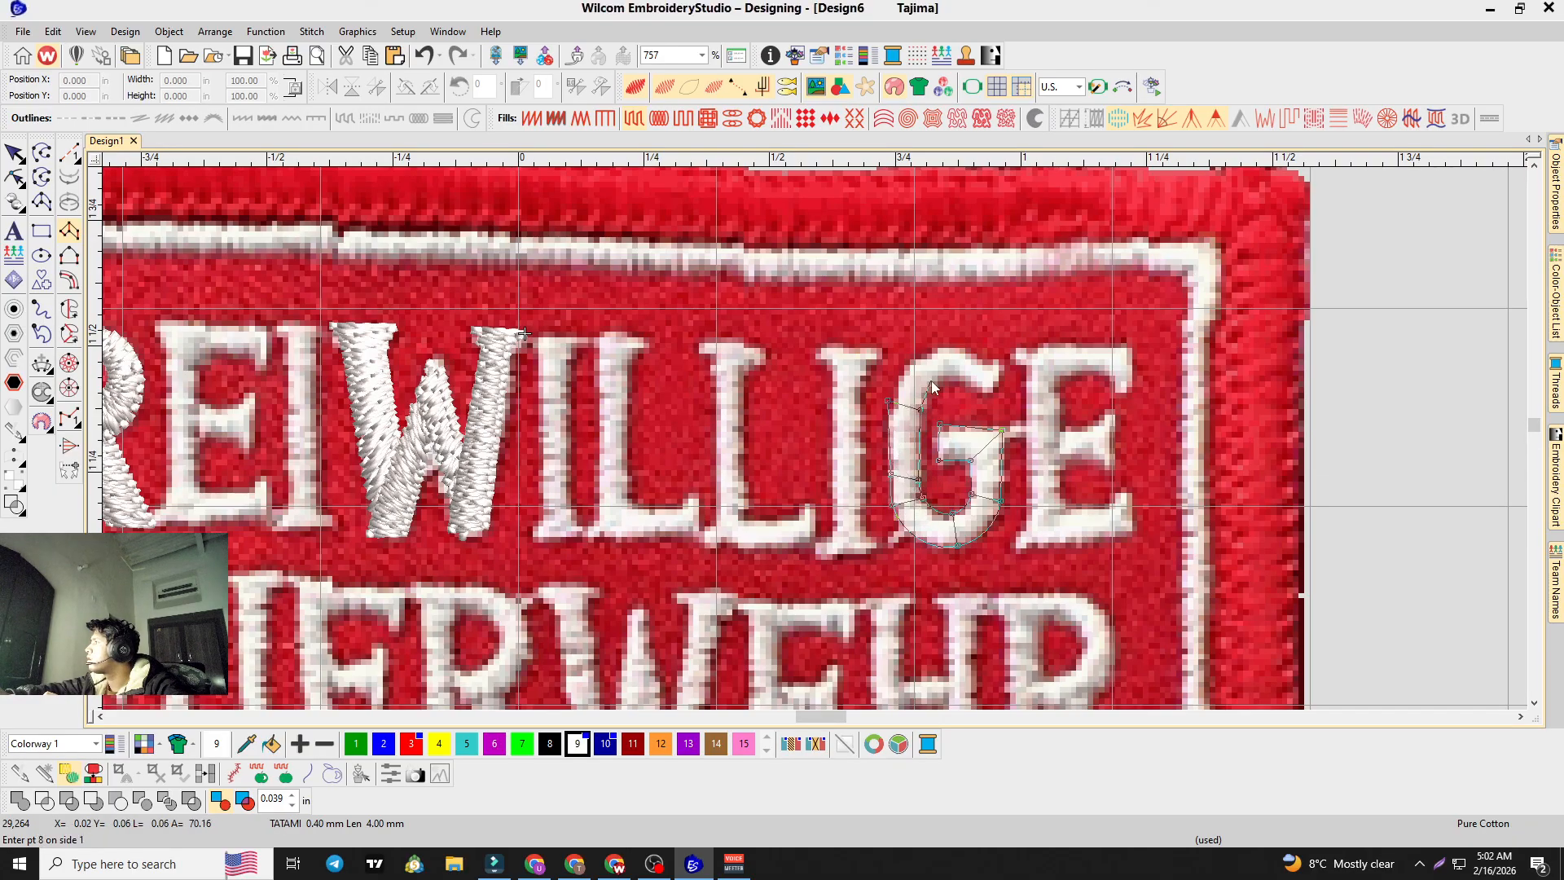
Step: Finish the G's outline across its upper curve to the top terminal and generate the Column A stitches
click(965, 383)
click(977, 359)
click(1001, 362)
key(Return)
scroll(817, 439, down, 4)
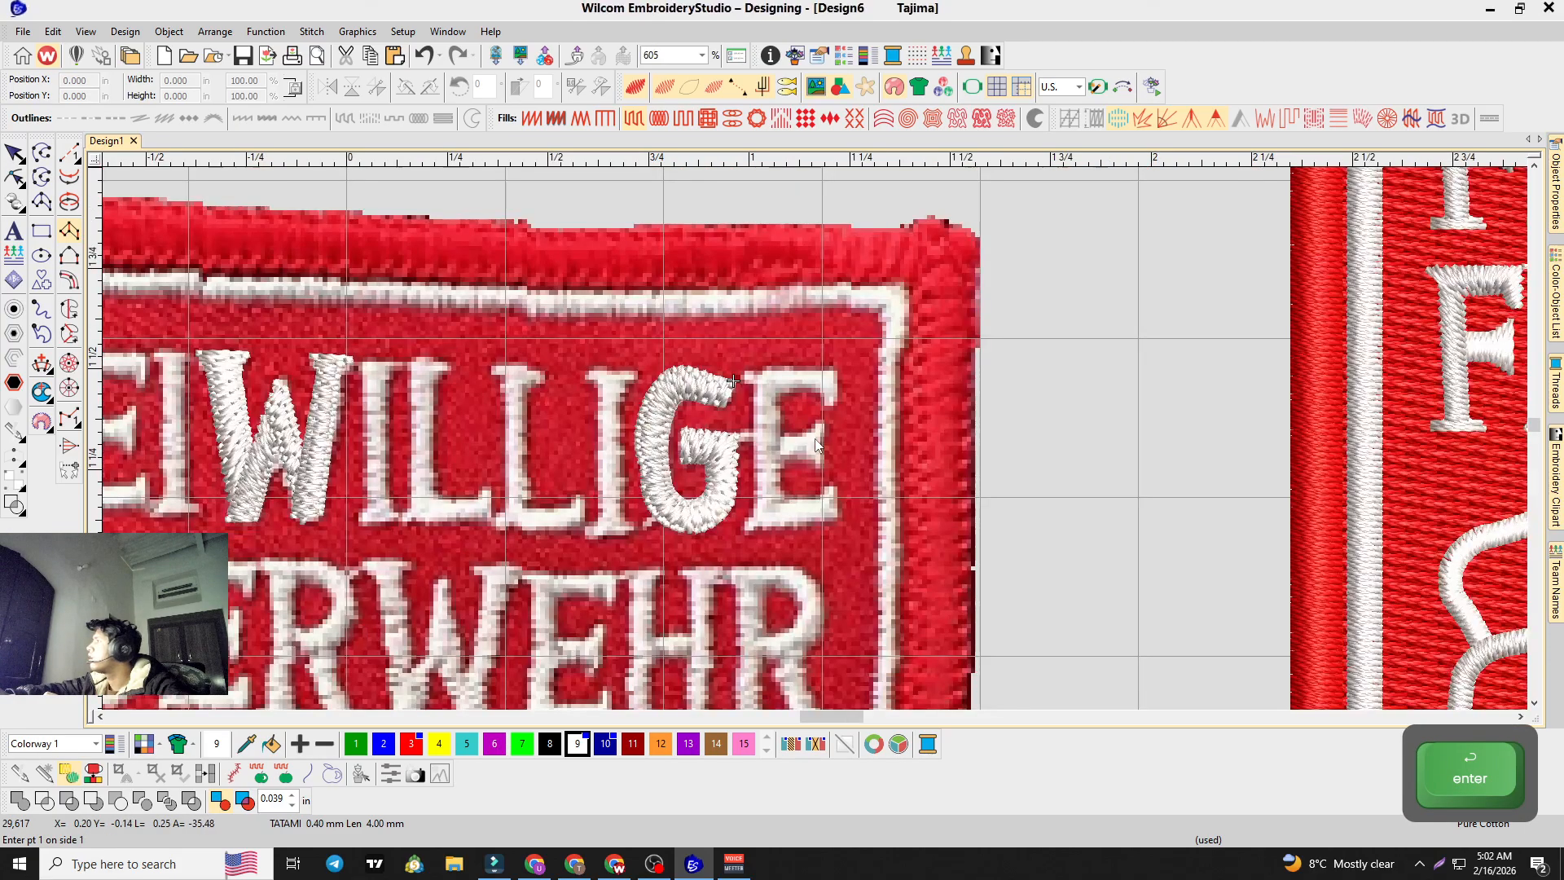
Step: Digitize the crossbar of the H in FEUERWEHR as a white Column A object
scroll(817, 440, up, 2)
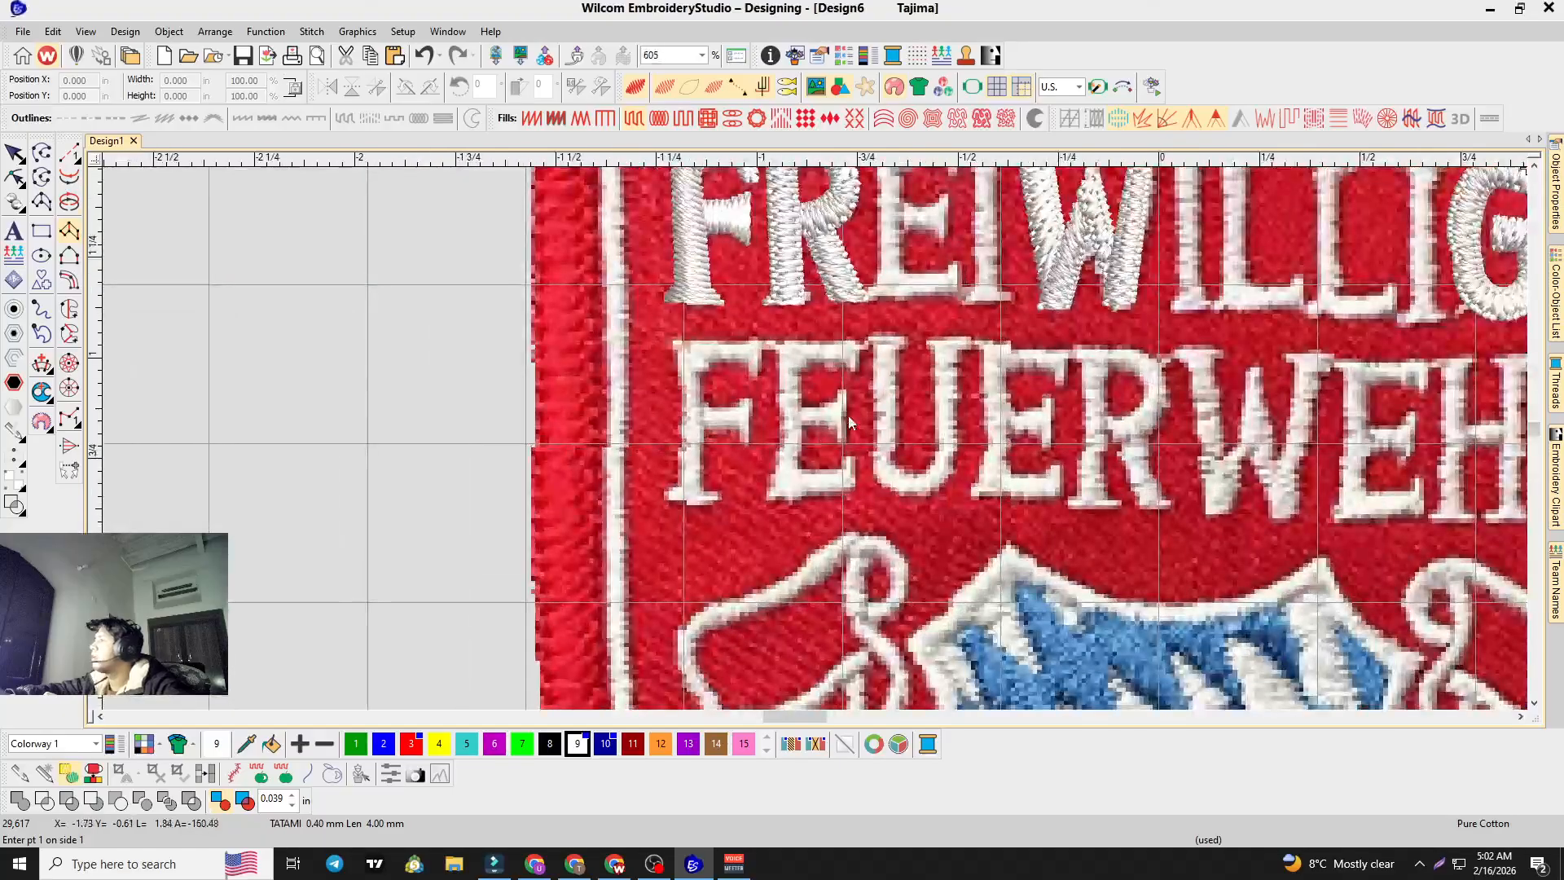
scroll(1359, 510, down, 1)
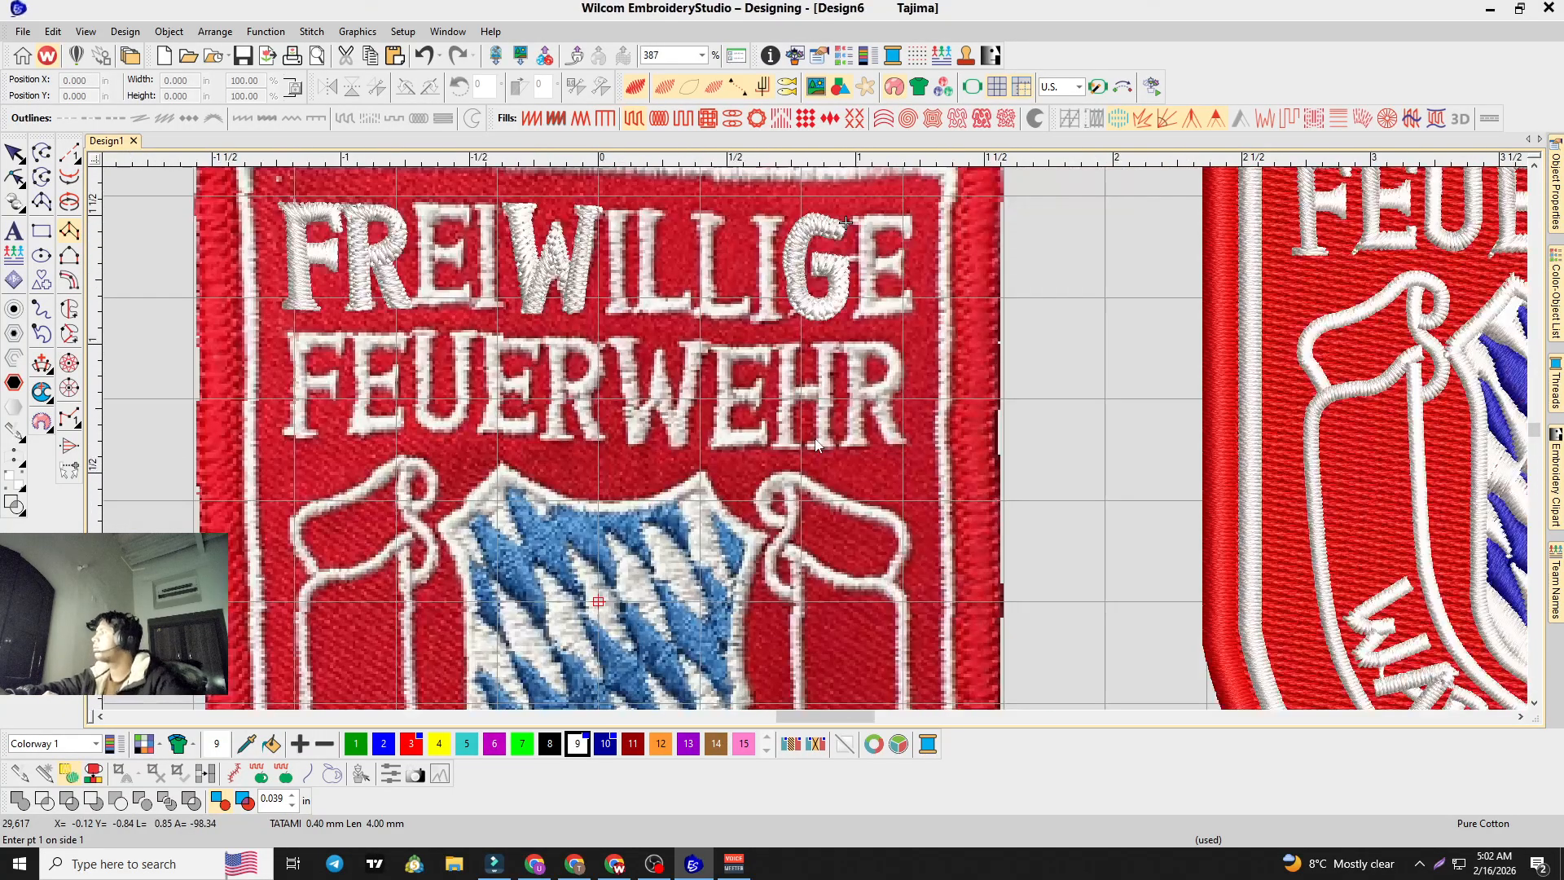
click(786, 384)
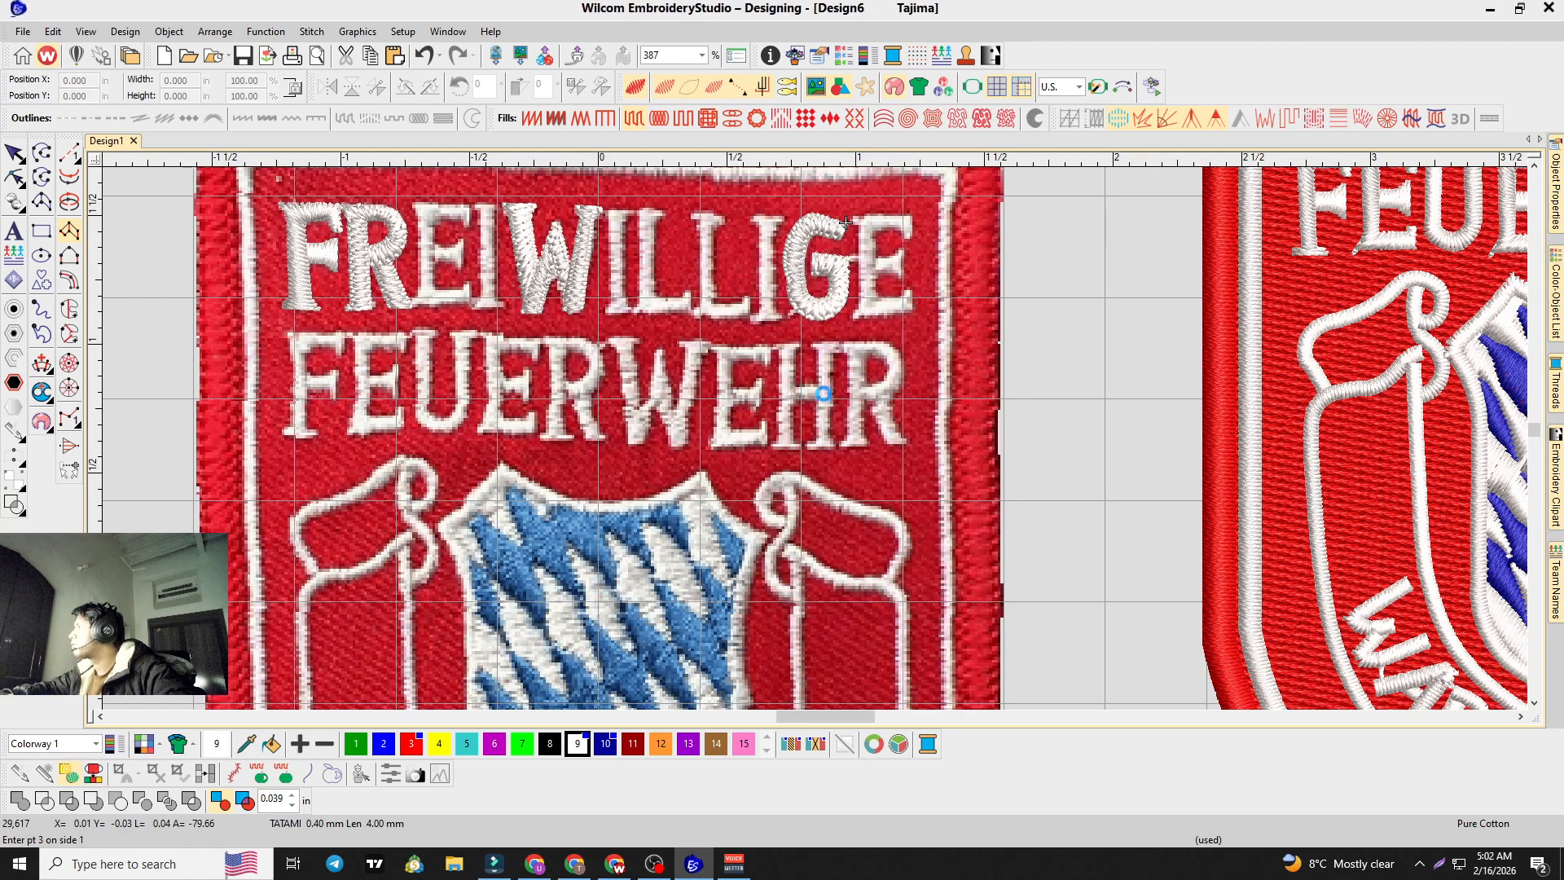
key(Return)
Step: Digitize the H's left stem as a Column A object from its top serif to its base
click(774, 340)
click(796, 340)
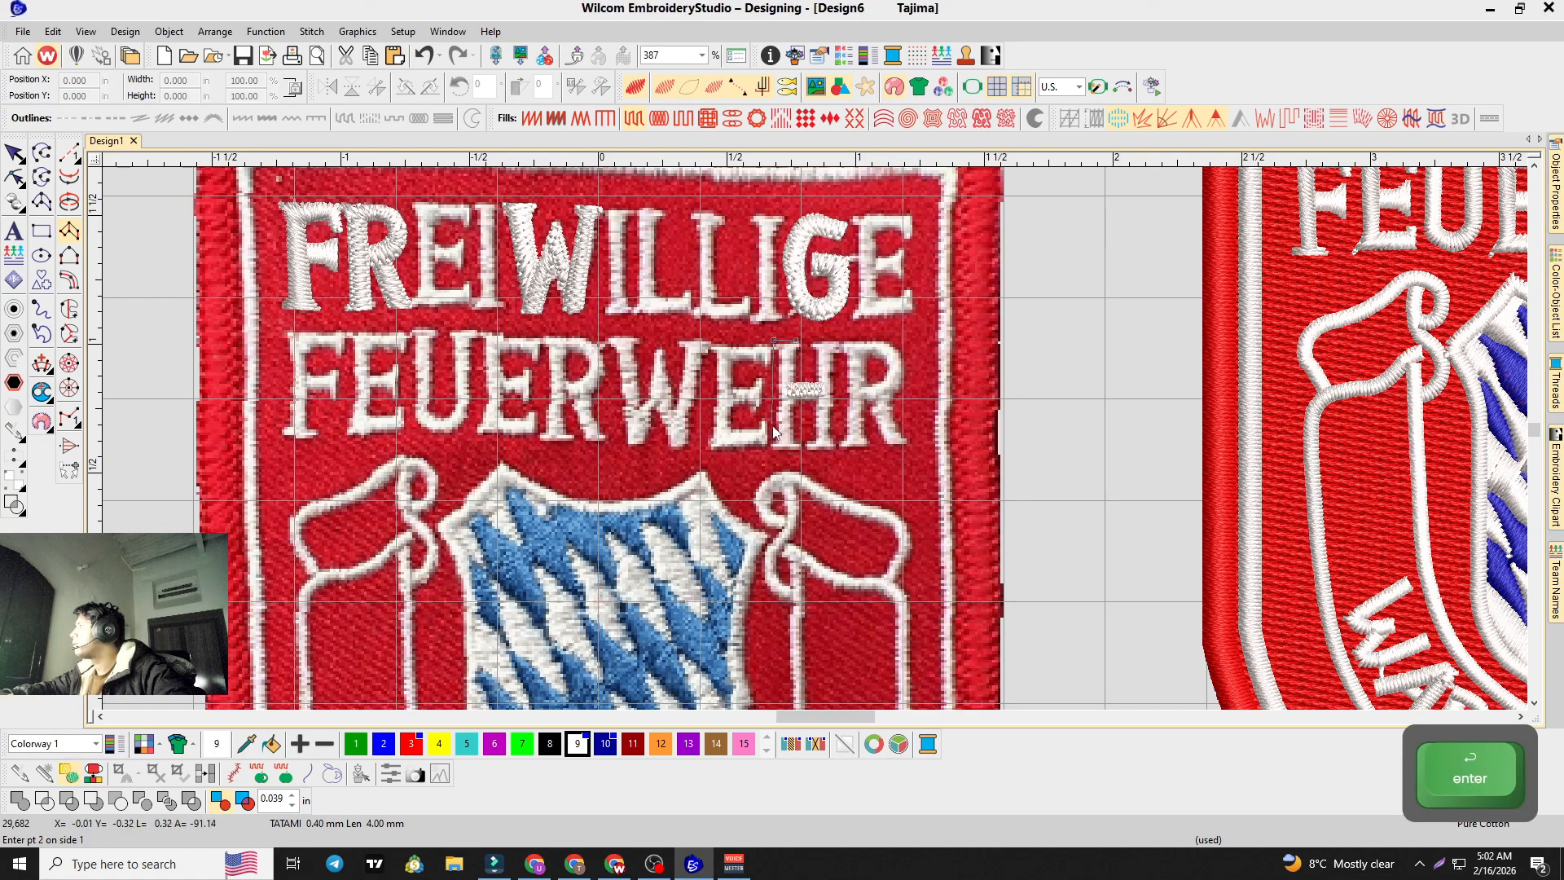
click(777, 448)
click(796, 442)
key(Return)
Step: Digitize the H's right stem with paired Column A points and generate its stitches
click(814, 345)
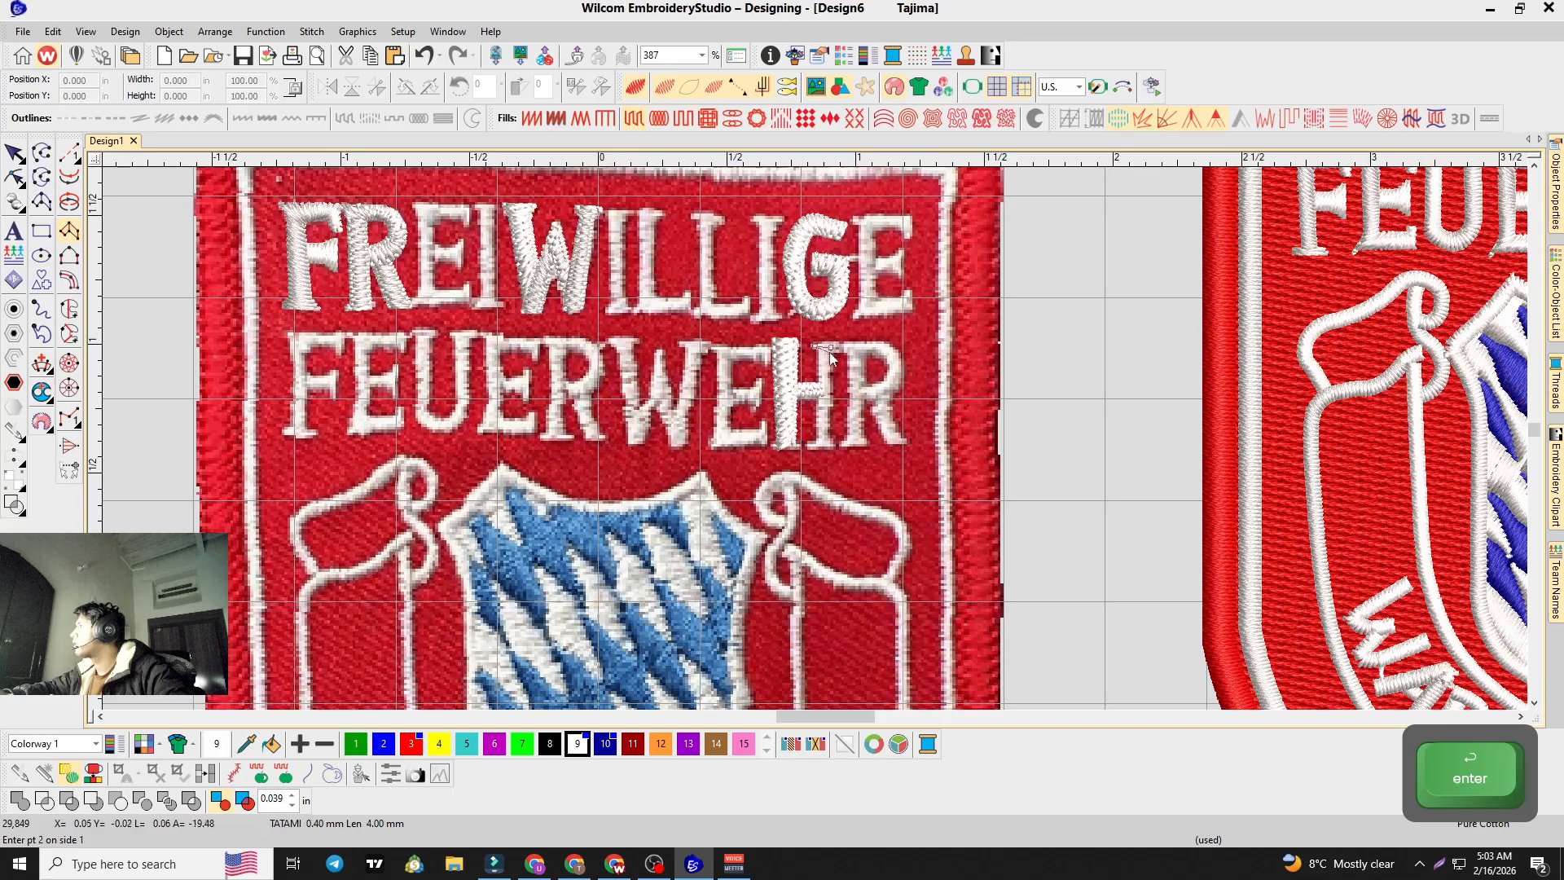
click(811, 447)
click(830, 444)
key(Return)
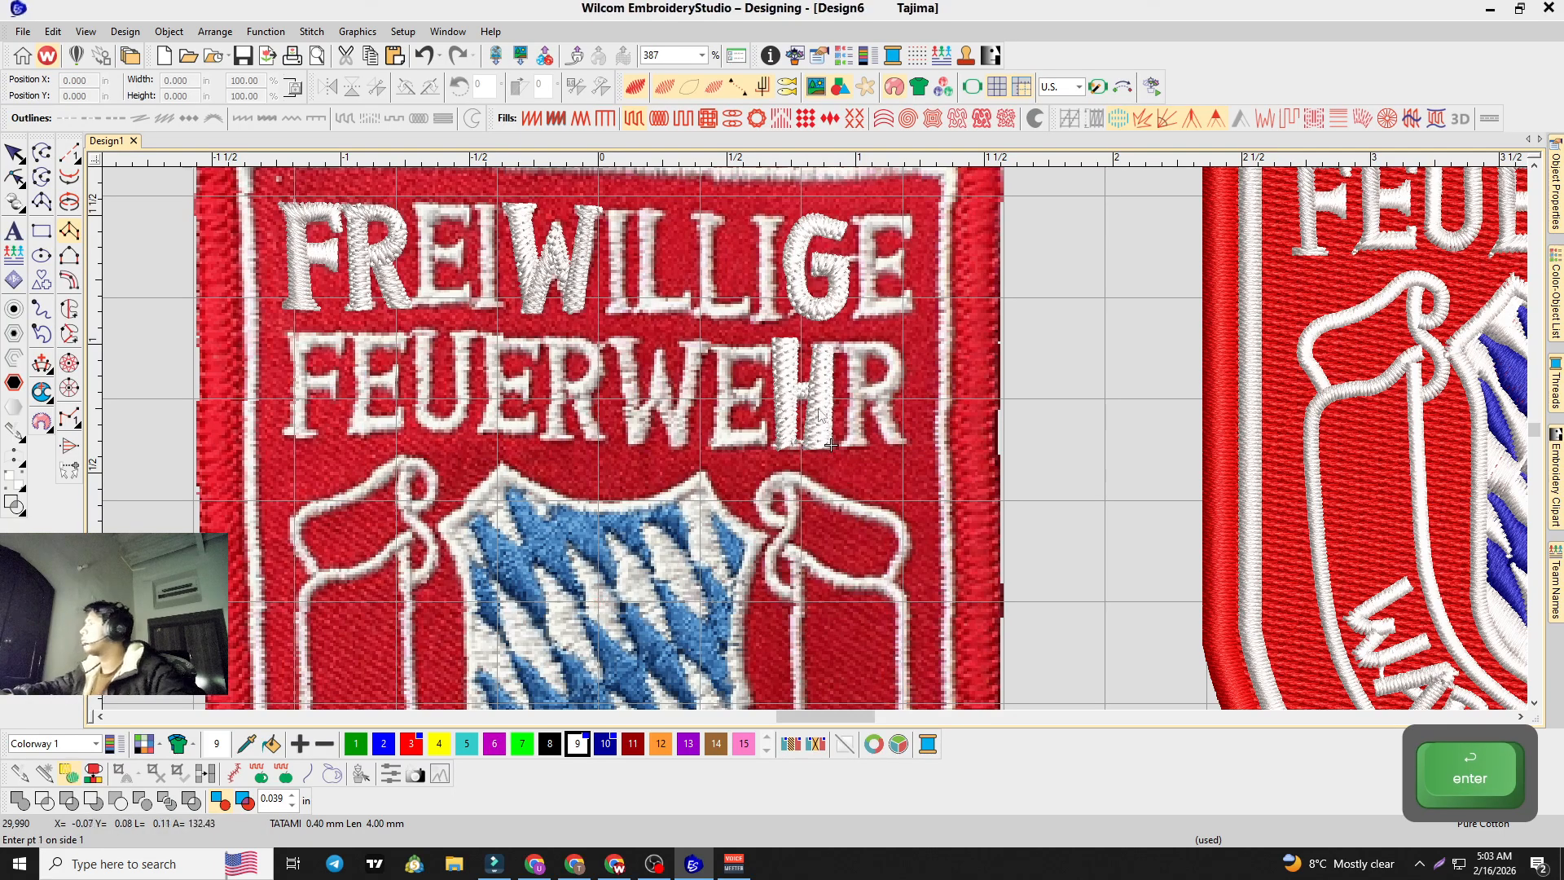
Step: Select the four Column A objects of the F and R in FREIWILLIGE and join them with Branching
scroll(553, 429, up, 2)
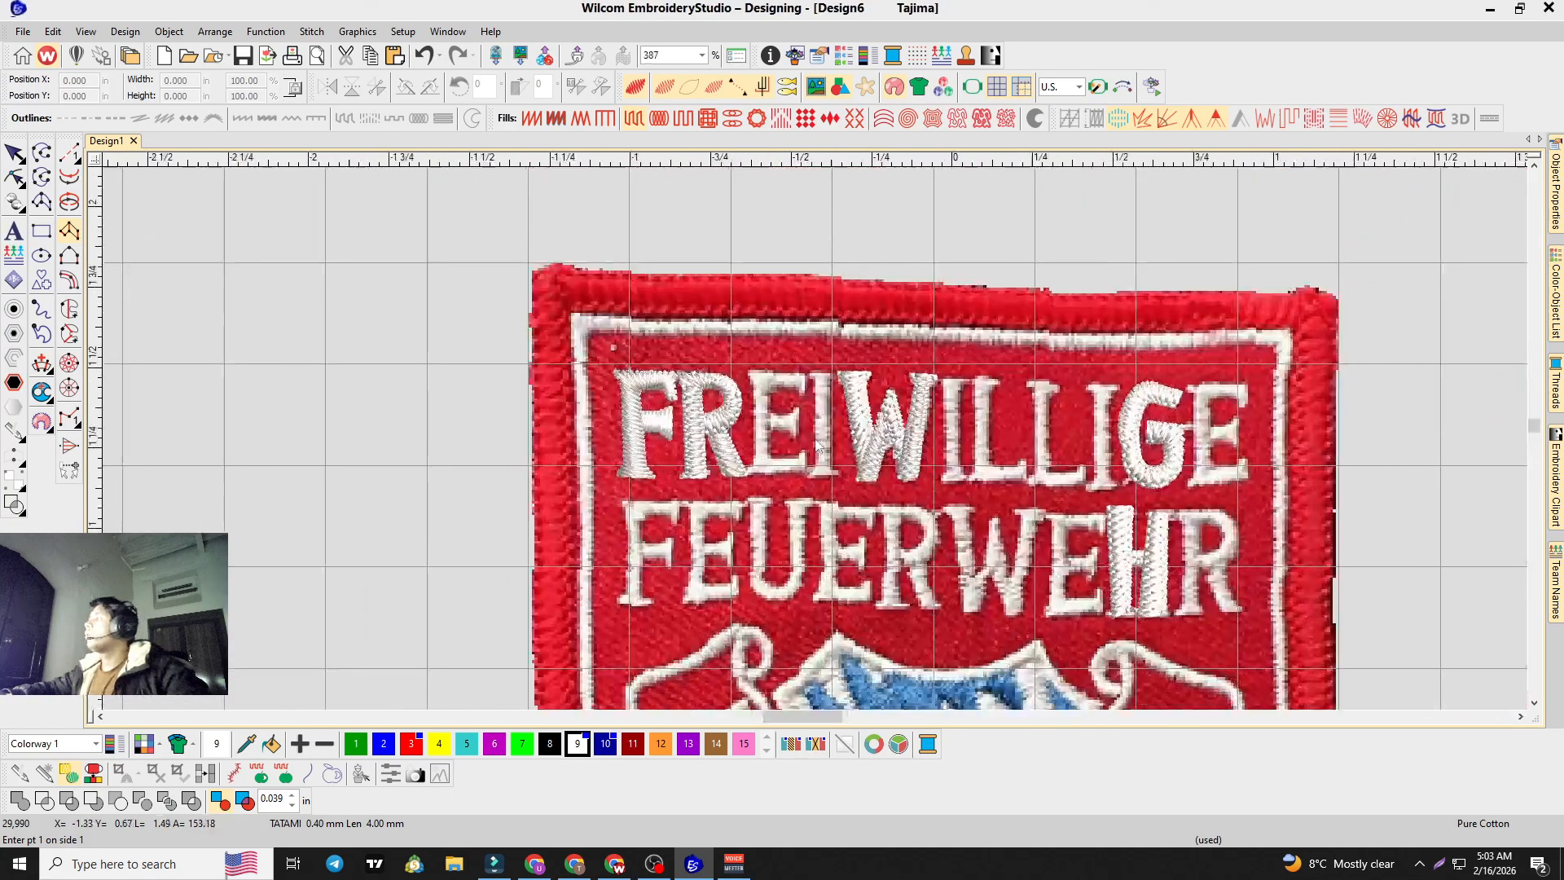
click(14, 152)
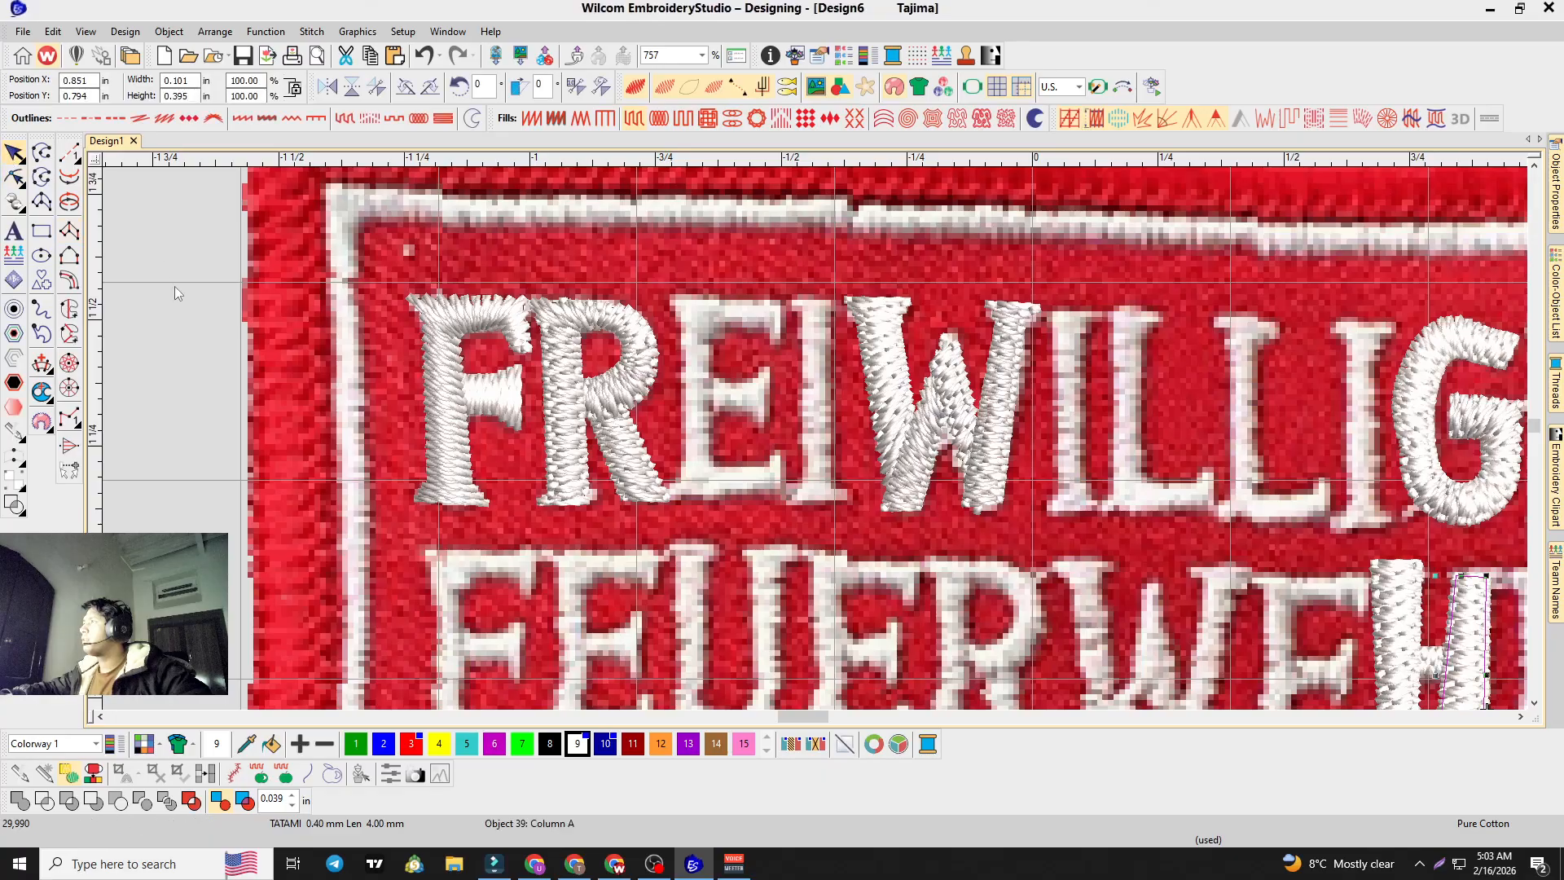
click(444, 339)
ctrl+click(504, 396)
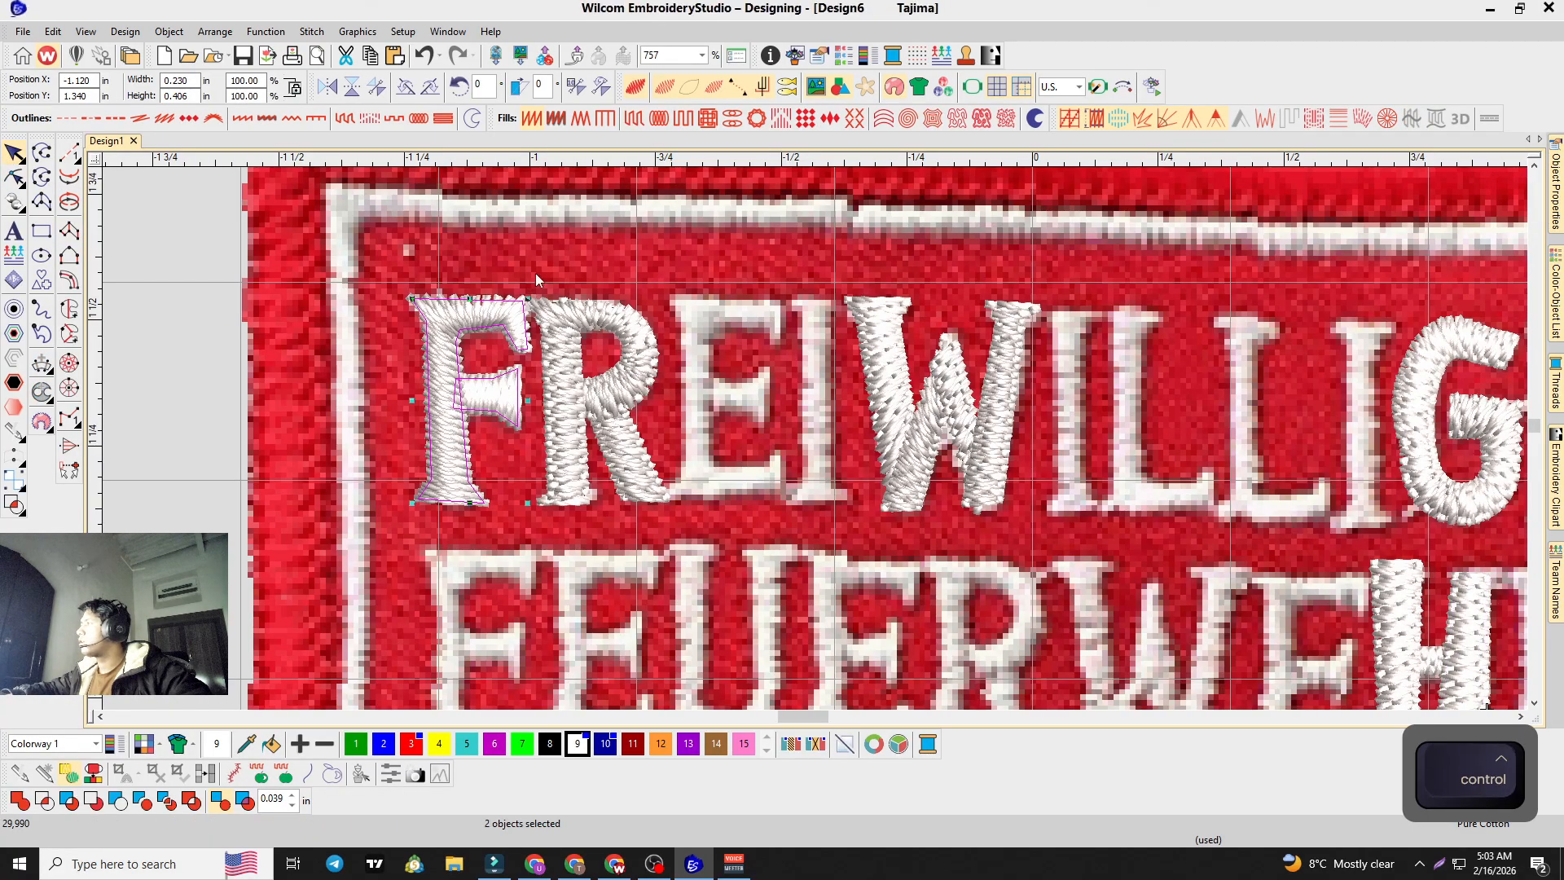
ctrl+click(566, 373)
ctrl+click(617, 448)
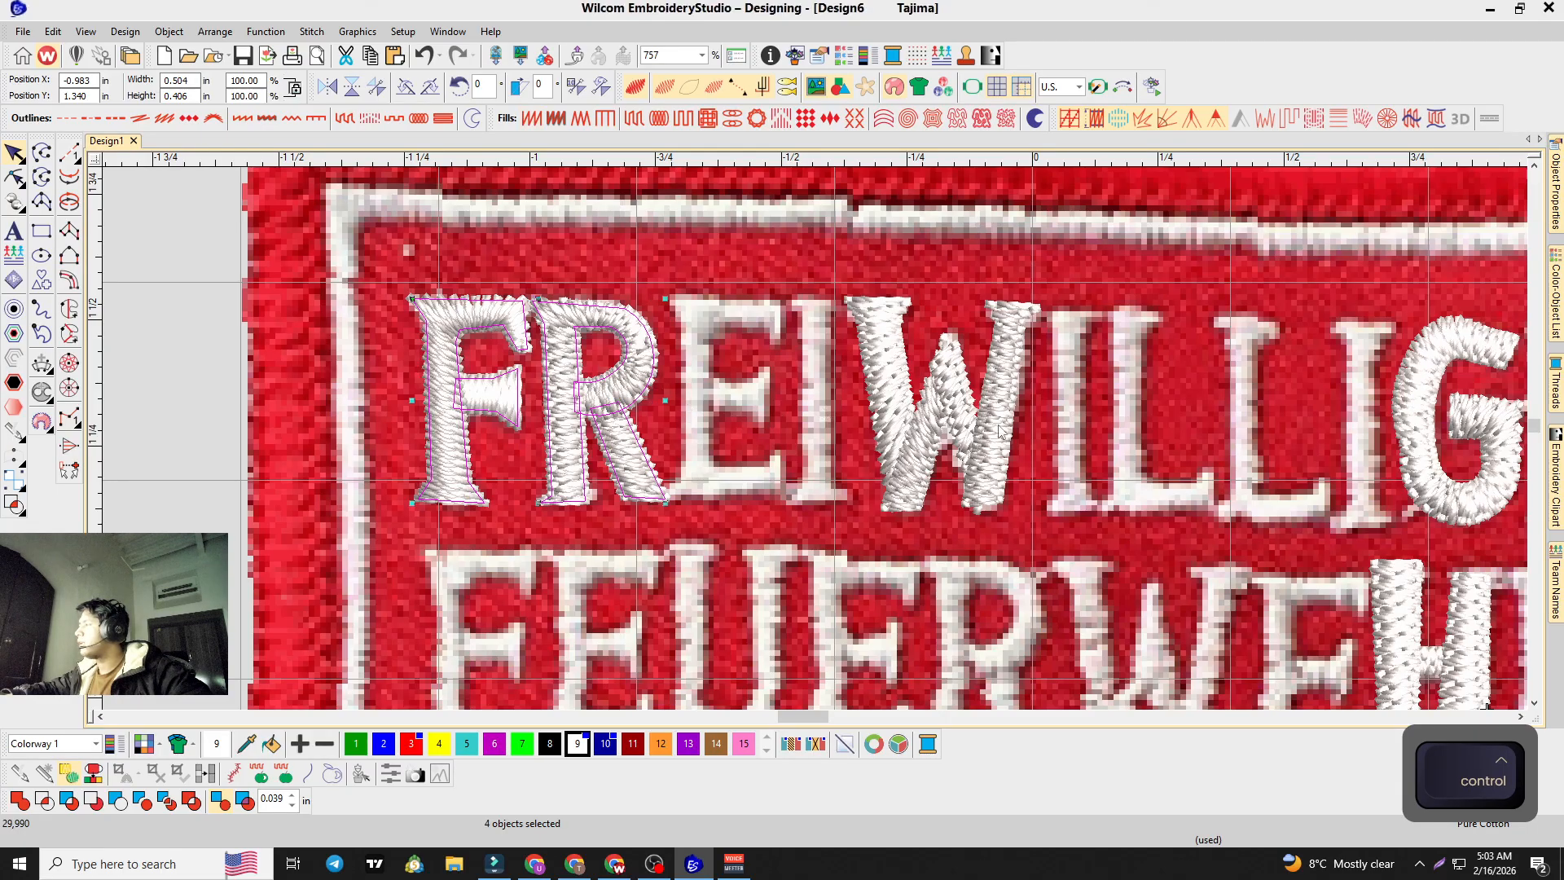
right_click(555, 365)
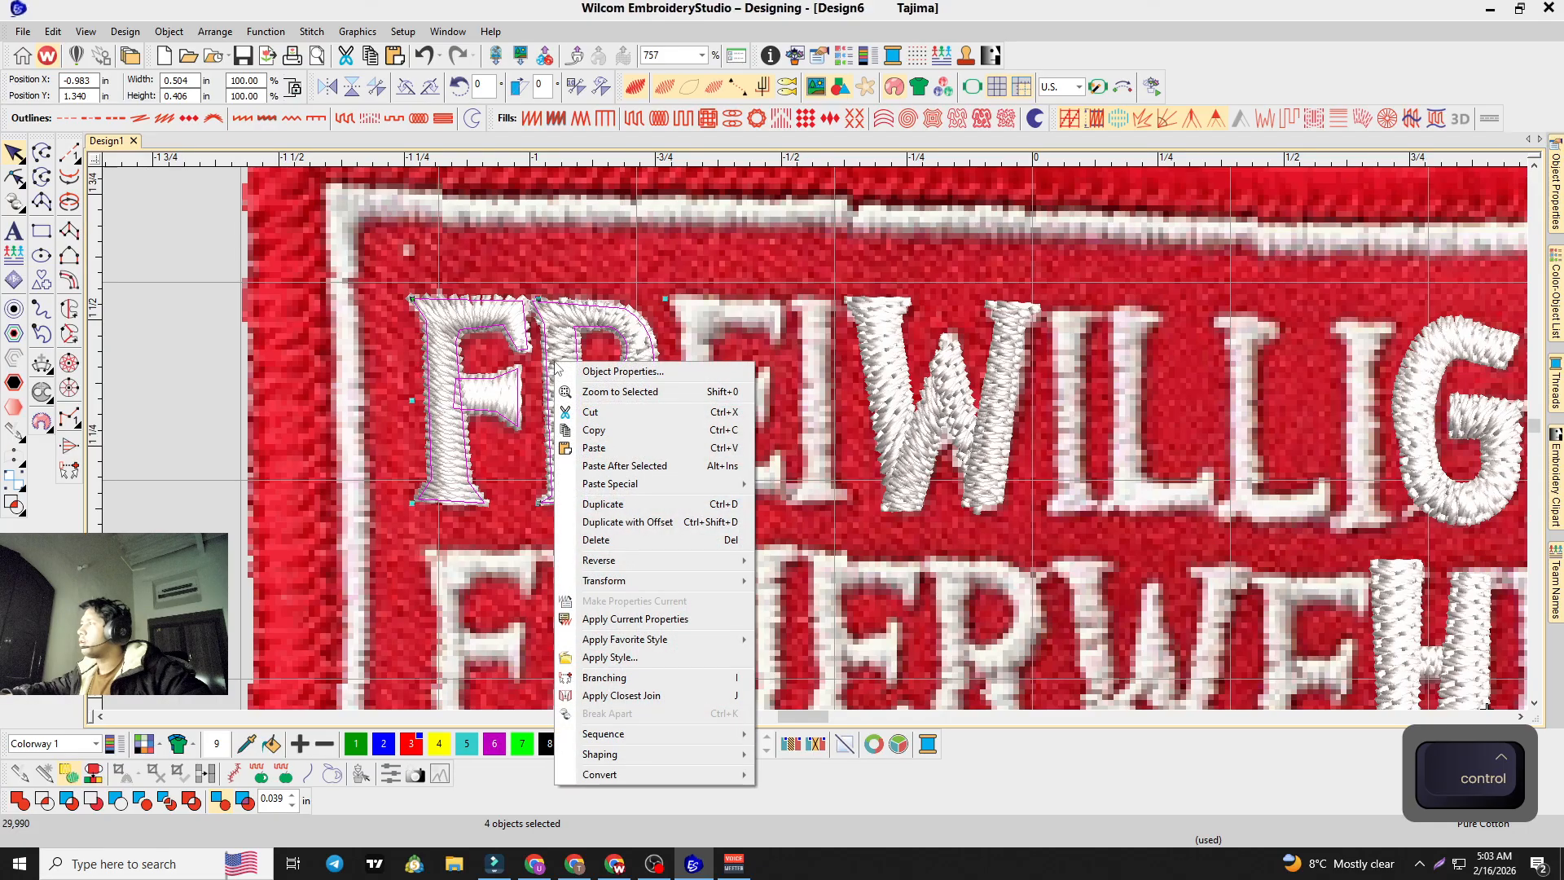
click(565, 676)
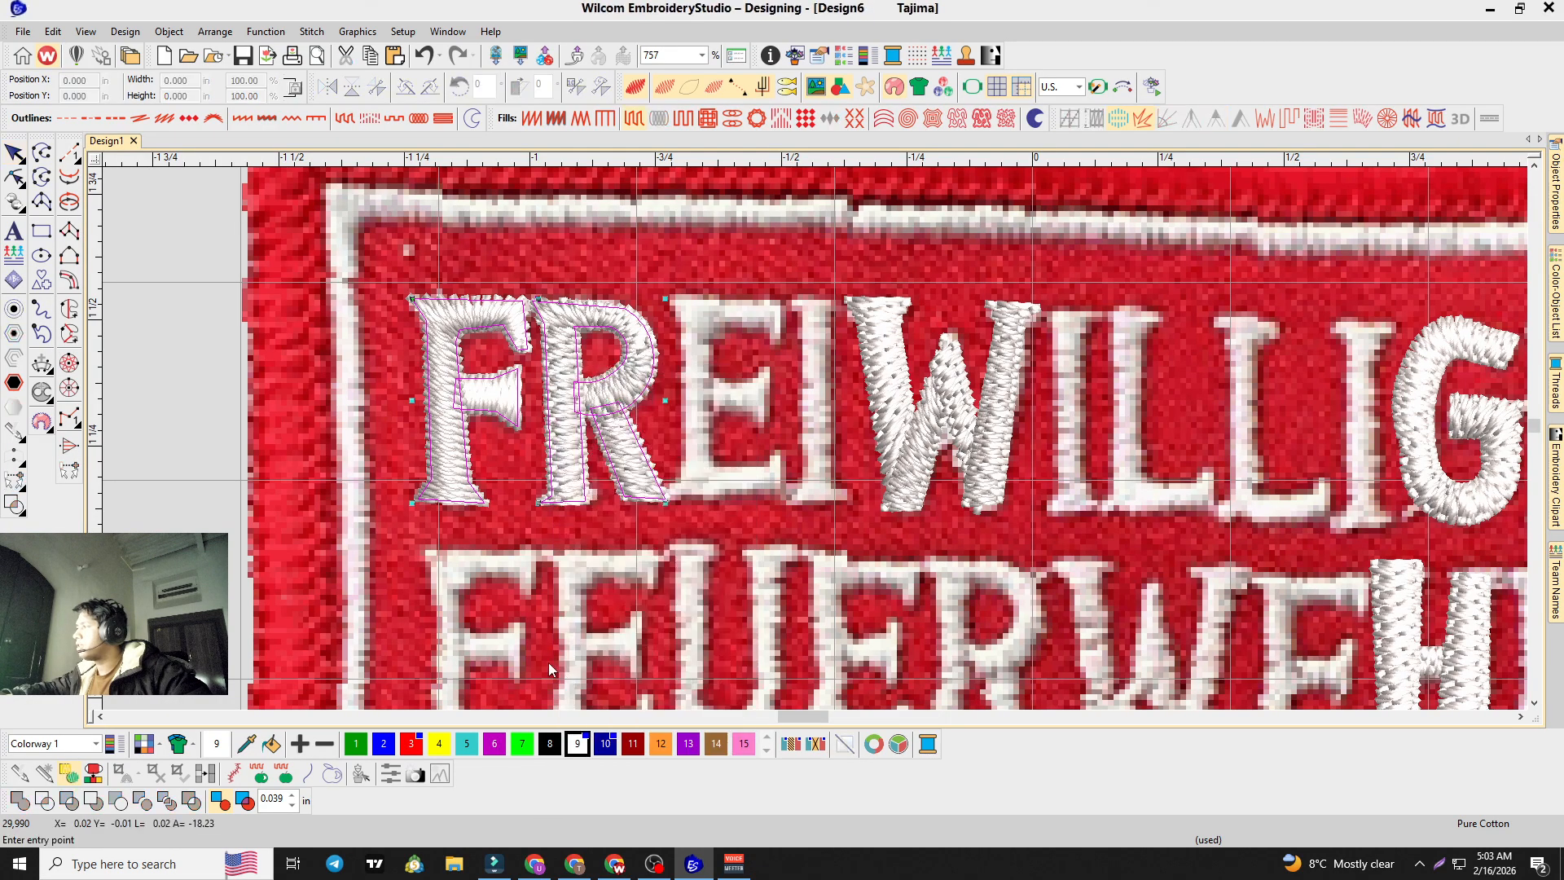
click(713, 435)
click(20, 178)
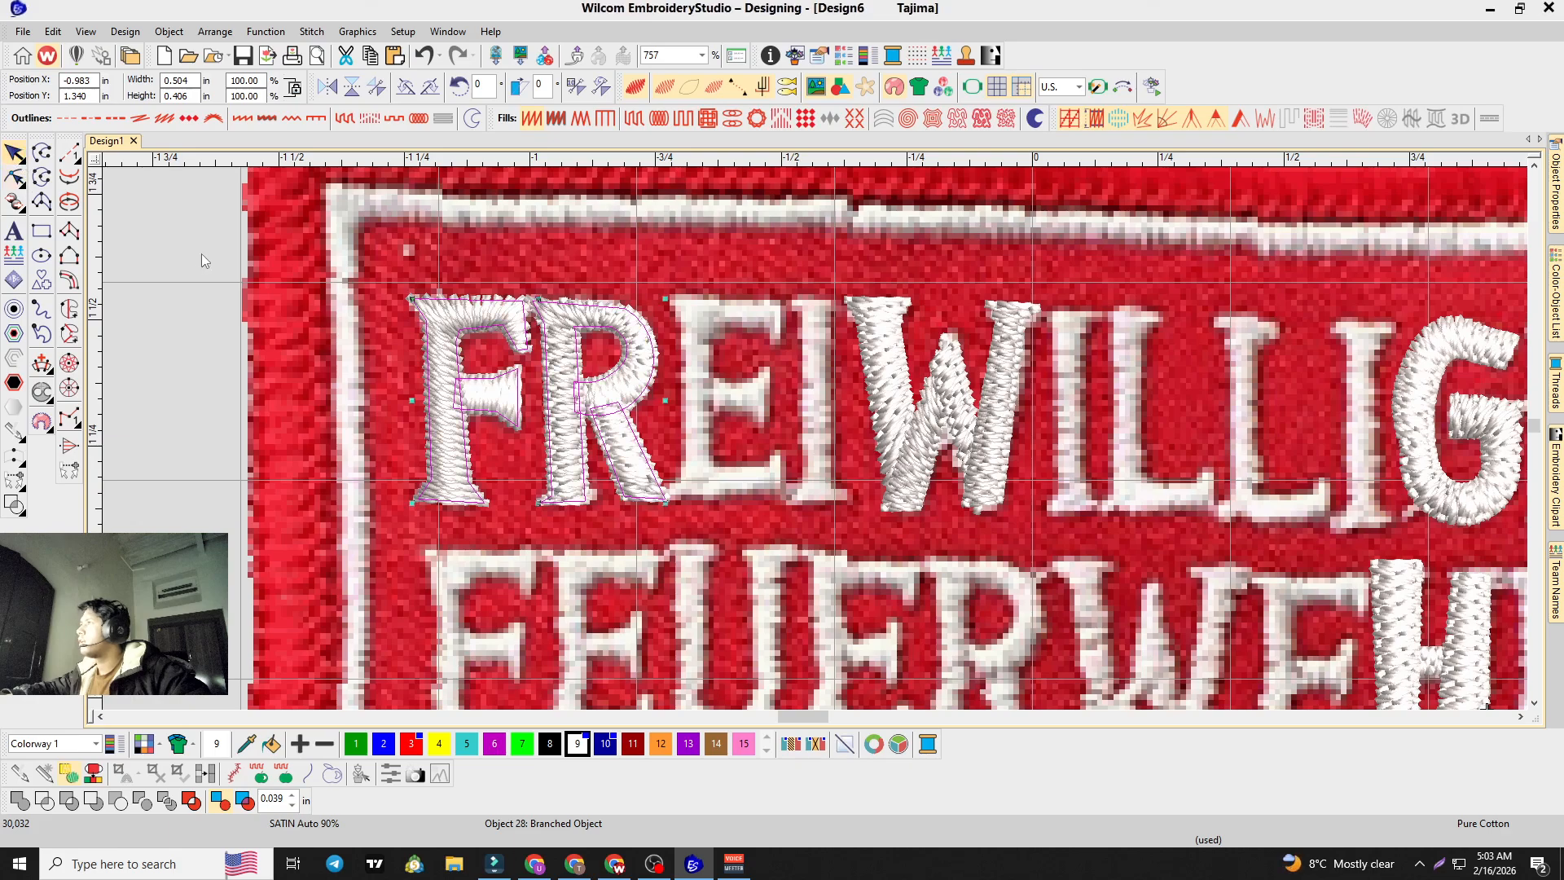
key(Escape)
Step: Examine the white objects in the Color-Object List and locate the branched F and R object in the sequence
click(1557, 311)
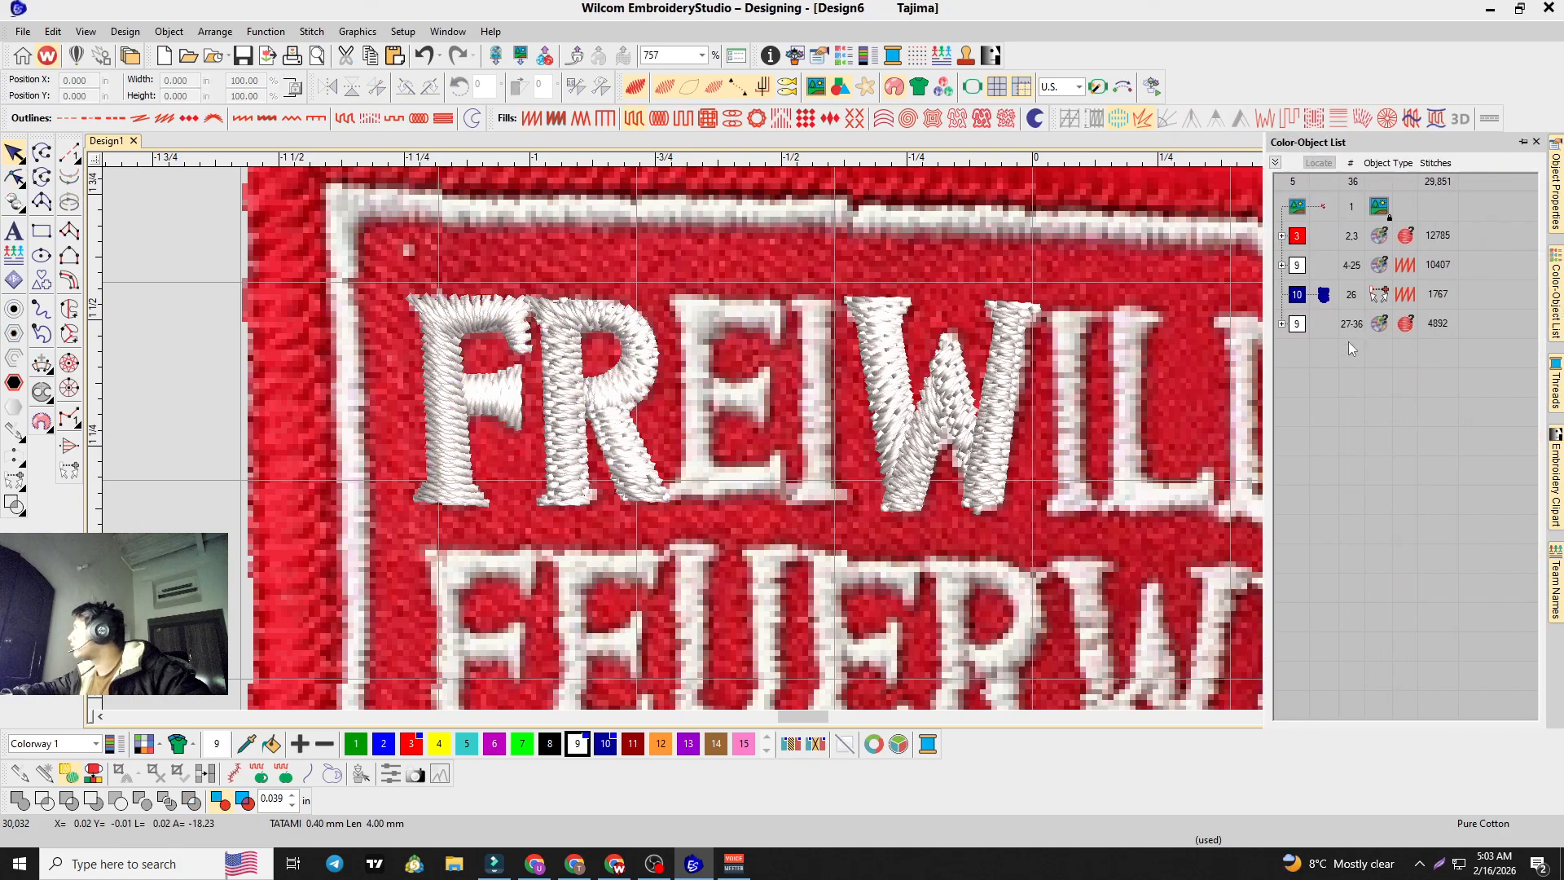
click(1298, 266)
scroll(1318, 355, down, 5)
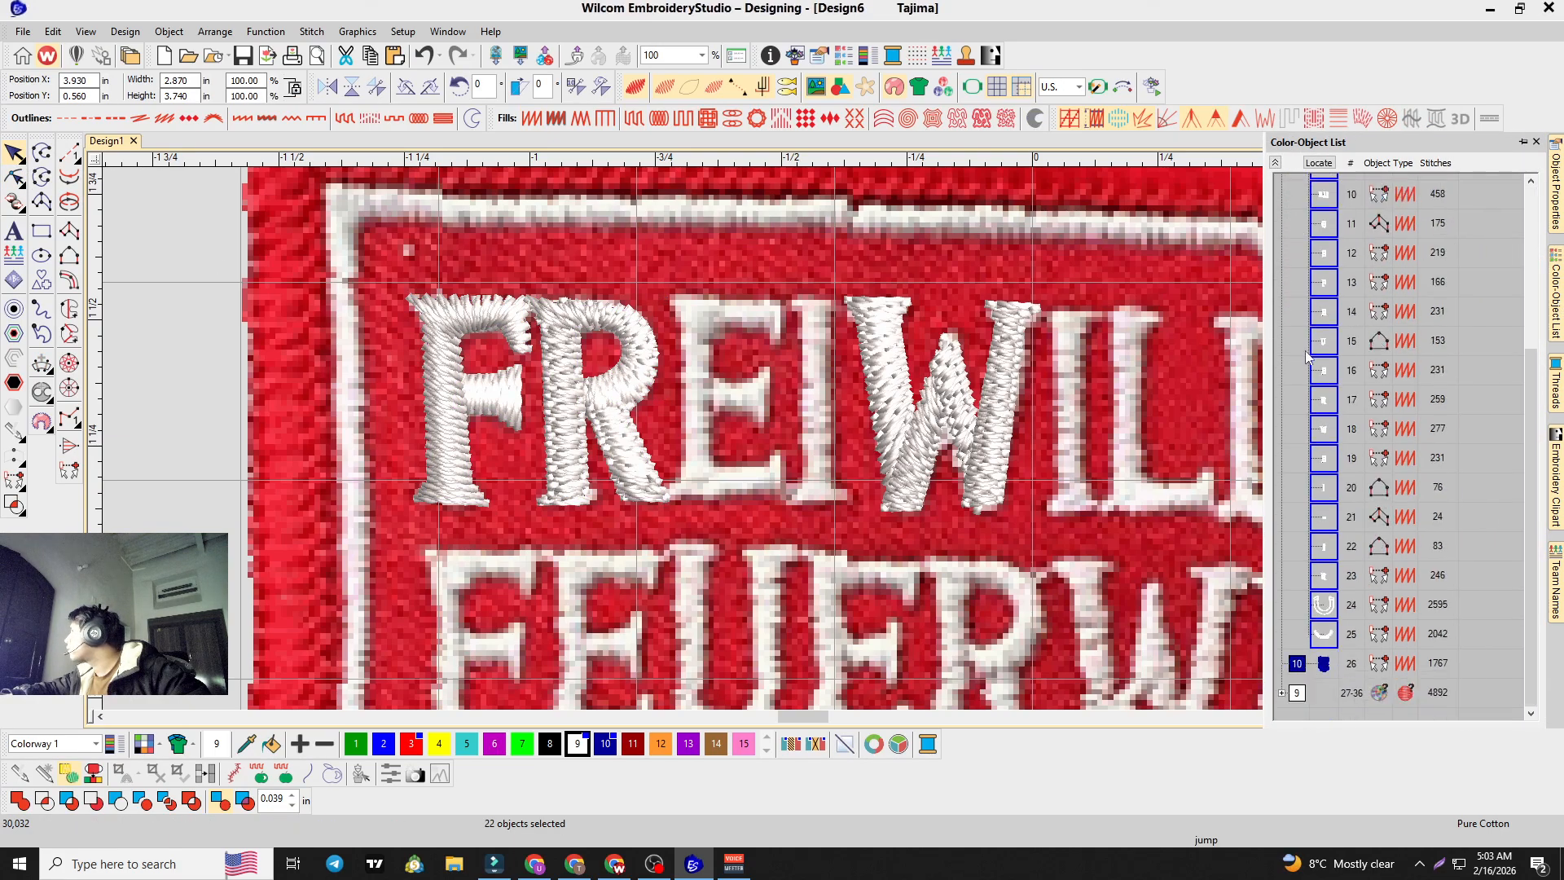
key(Escape)
scroll(1356, 359, up, 2)
scroll(1354, 359, up, 1)
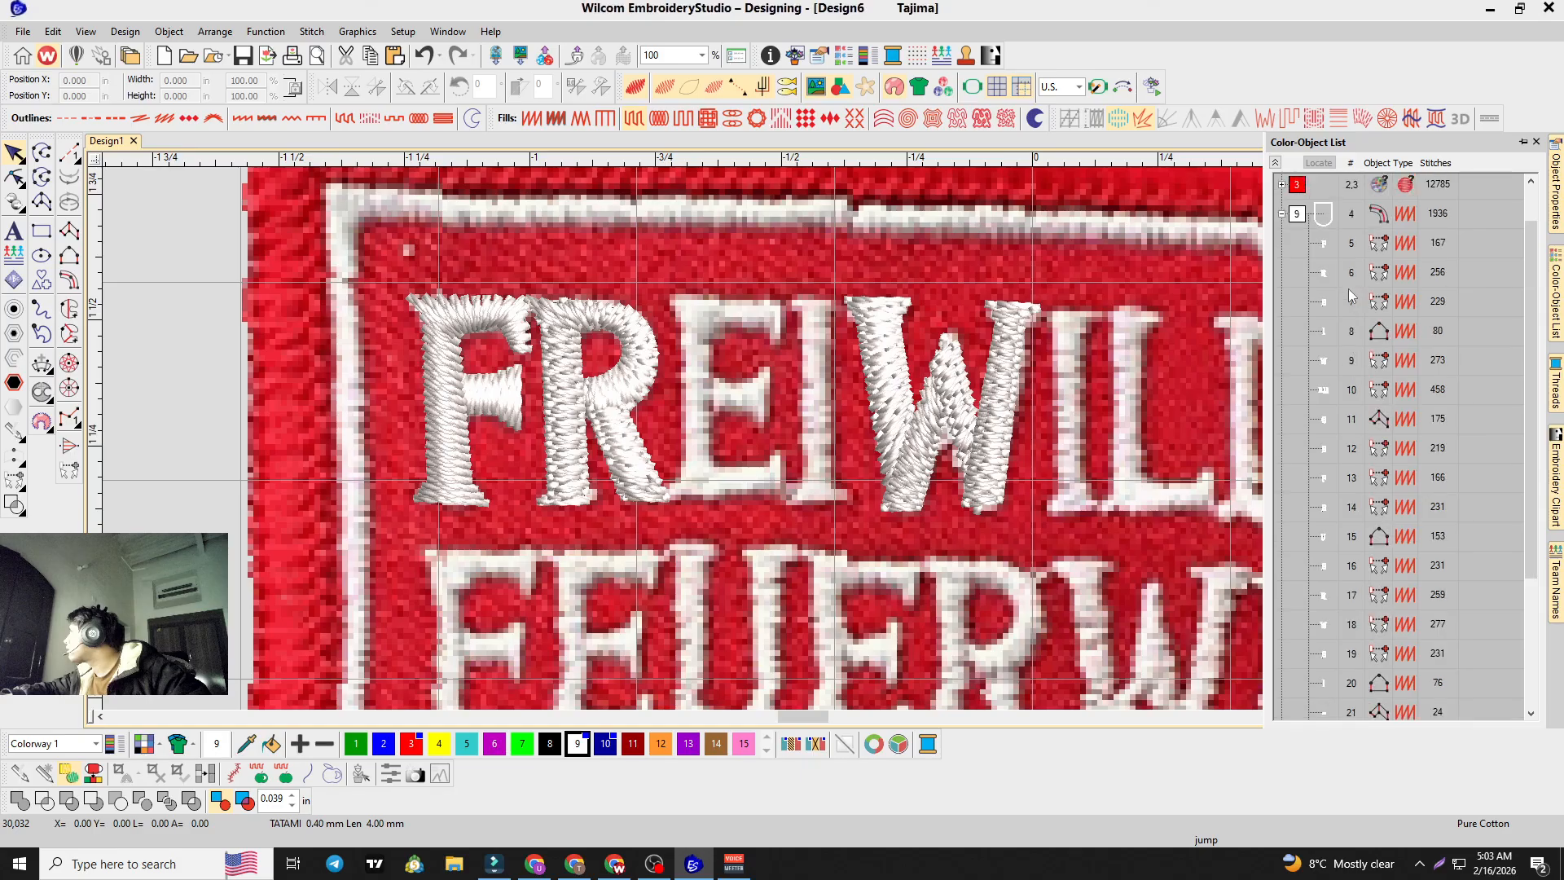
click(1322, 273)
click(461, 349)
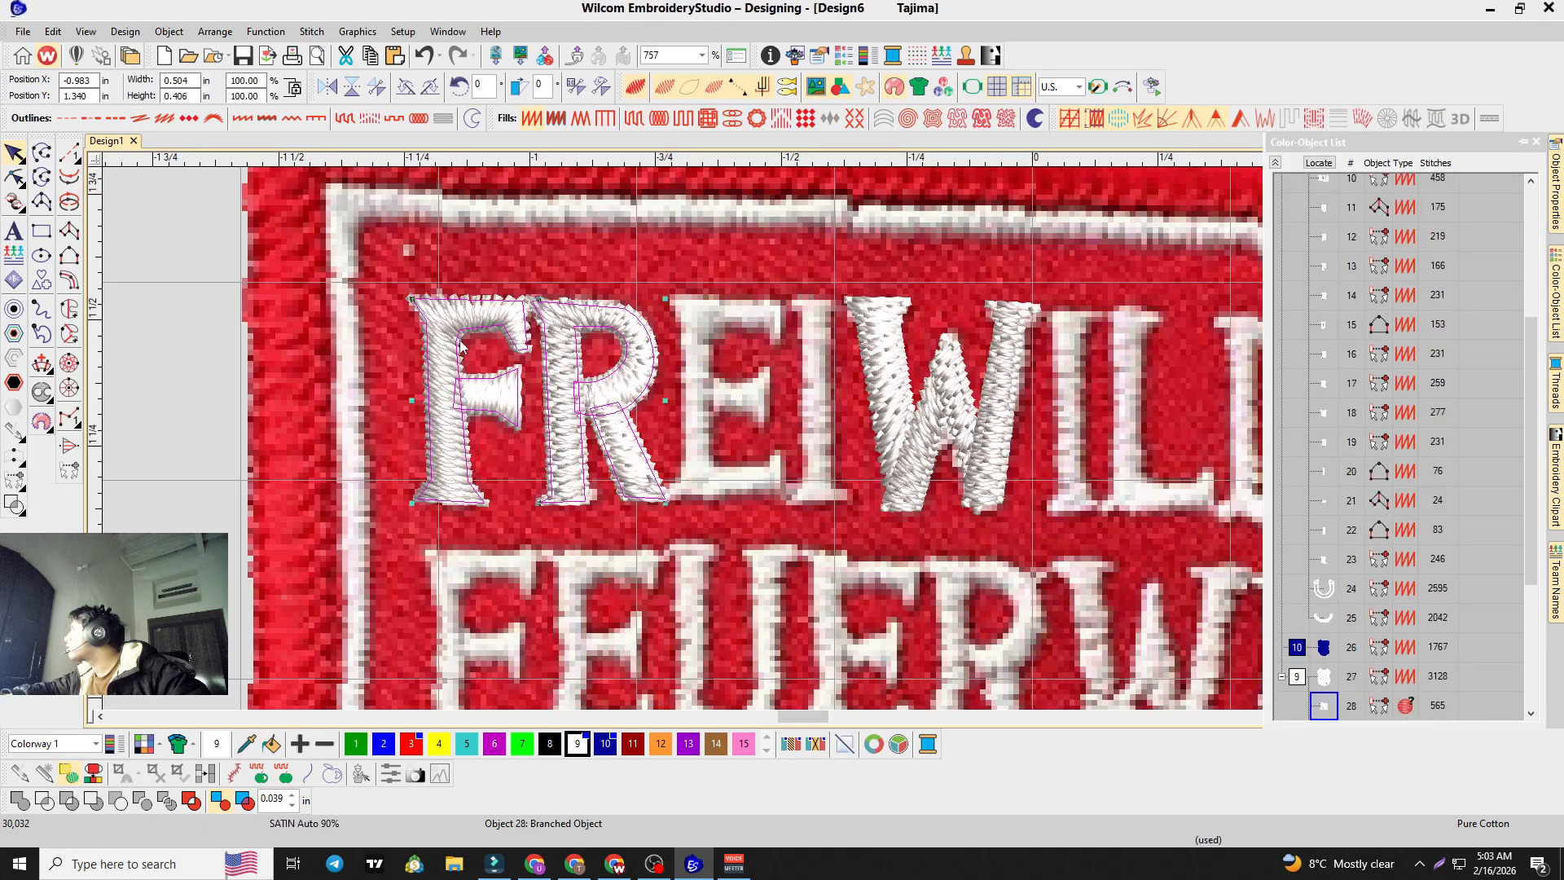
scroll(1337, 637, down, 3)
key(Escape)
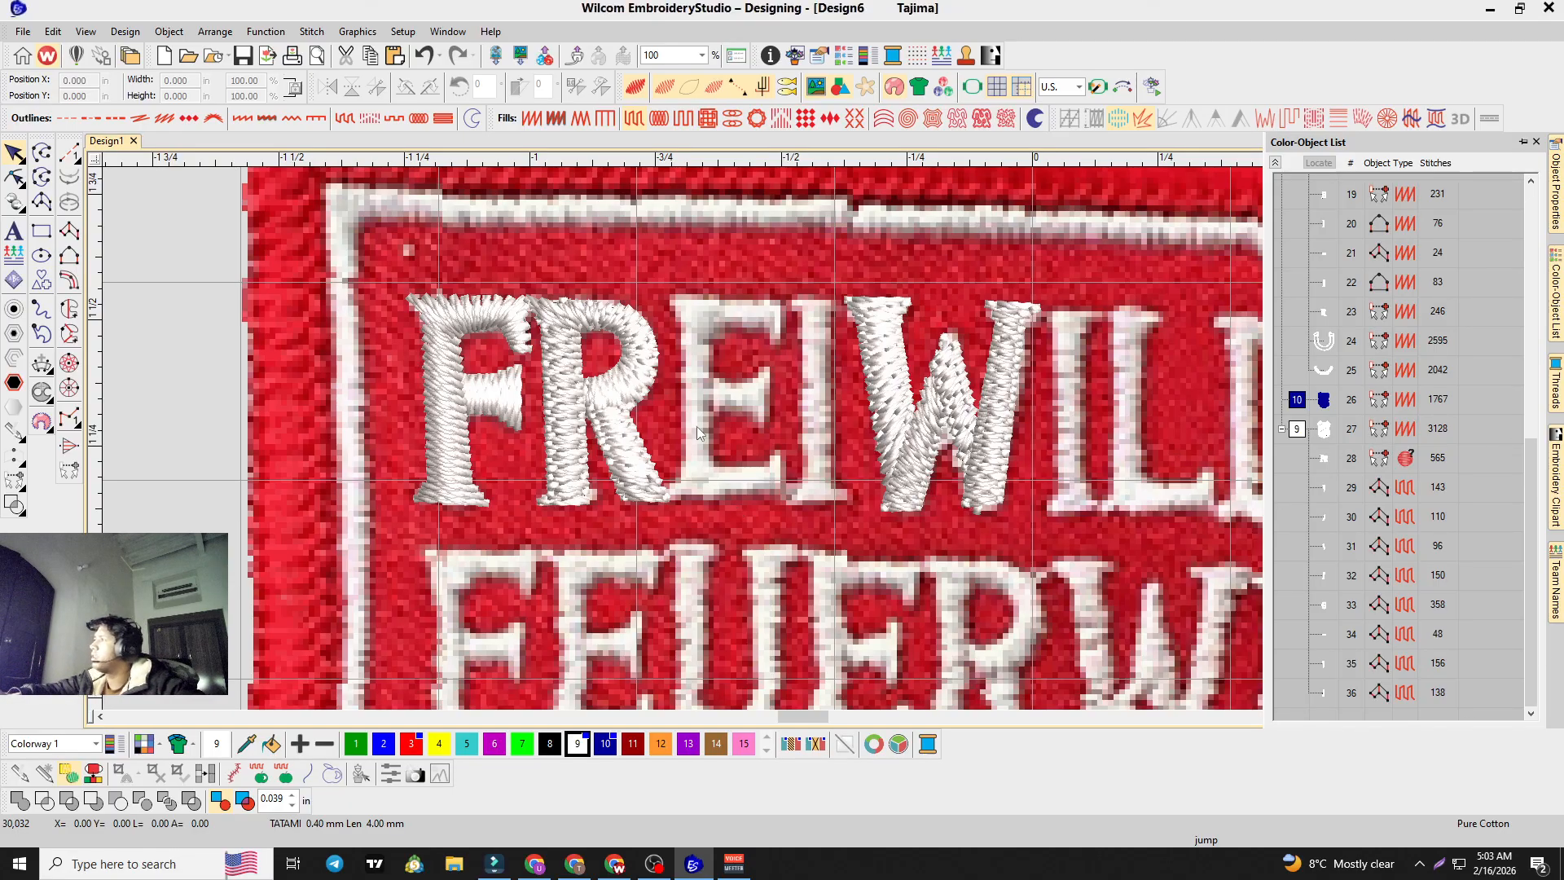
scroll(699, 435, down, 3)
scroll(866, 476, down, 3)
scroll(823, 432, up, 5)
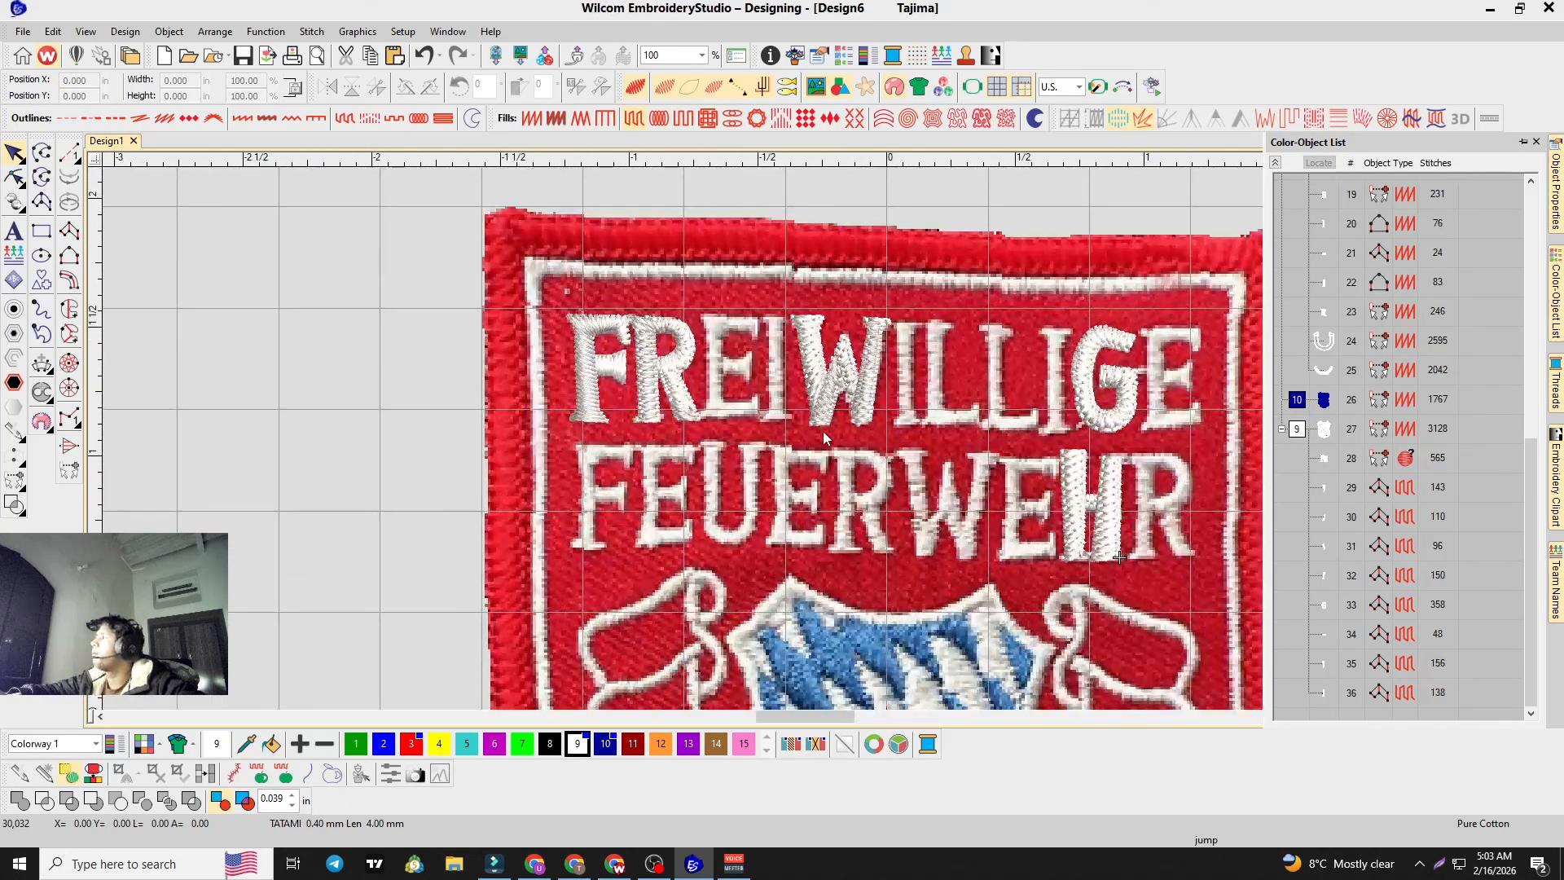
scroll(822, 439, down, 3)
scroll(824, 428, up, 3)
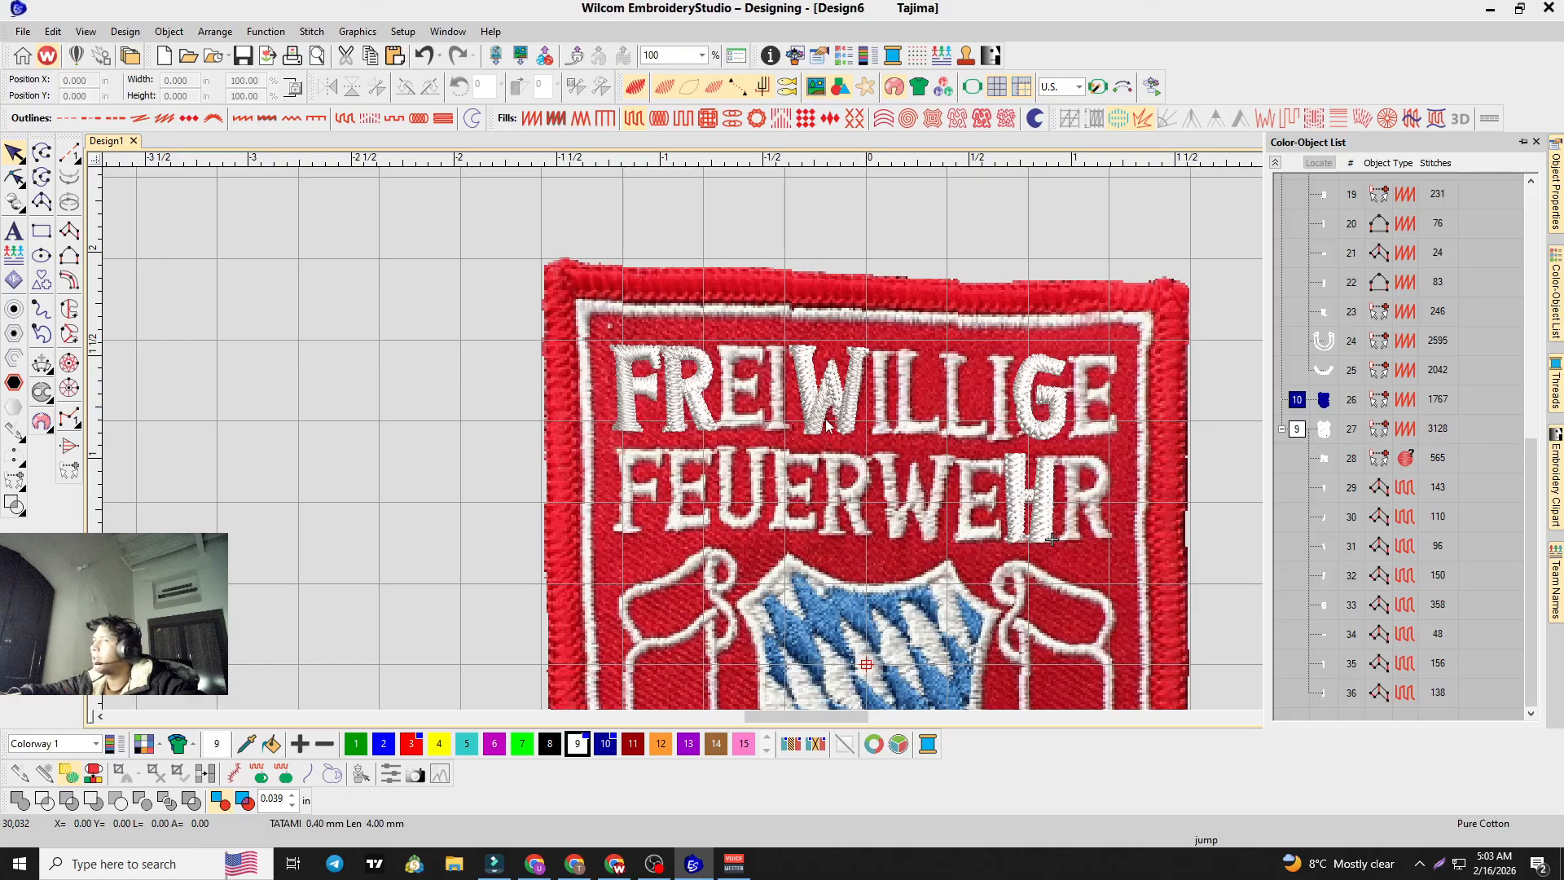
scroll(866, 423, down, 3)
scroll(1002, 405, up, 2)
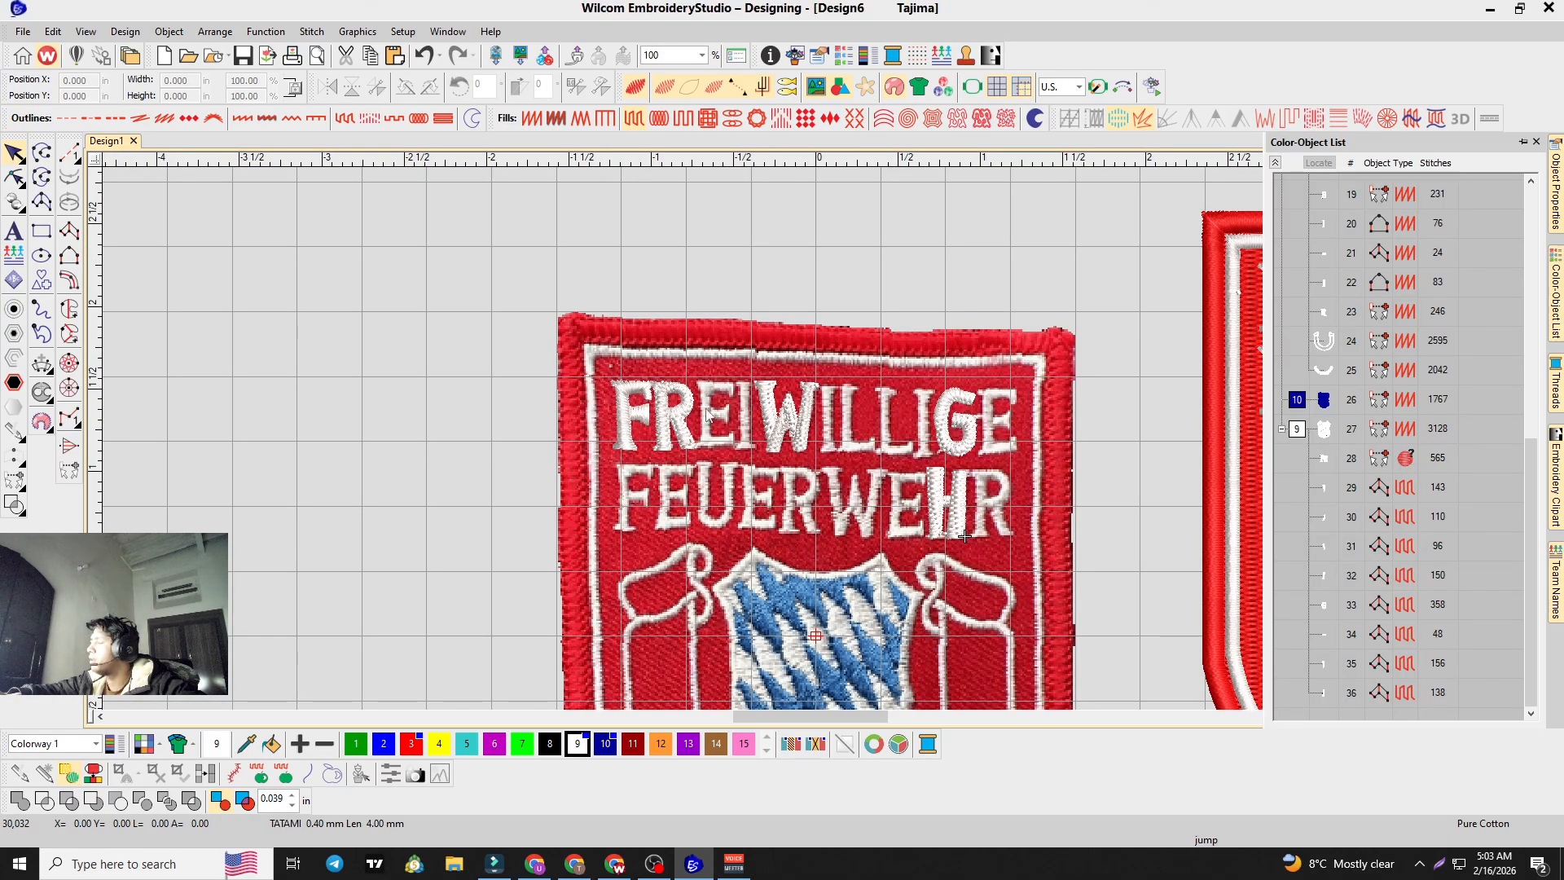
scroll(868, 495, down, 3)
scroll(991, 507, up, 3)
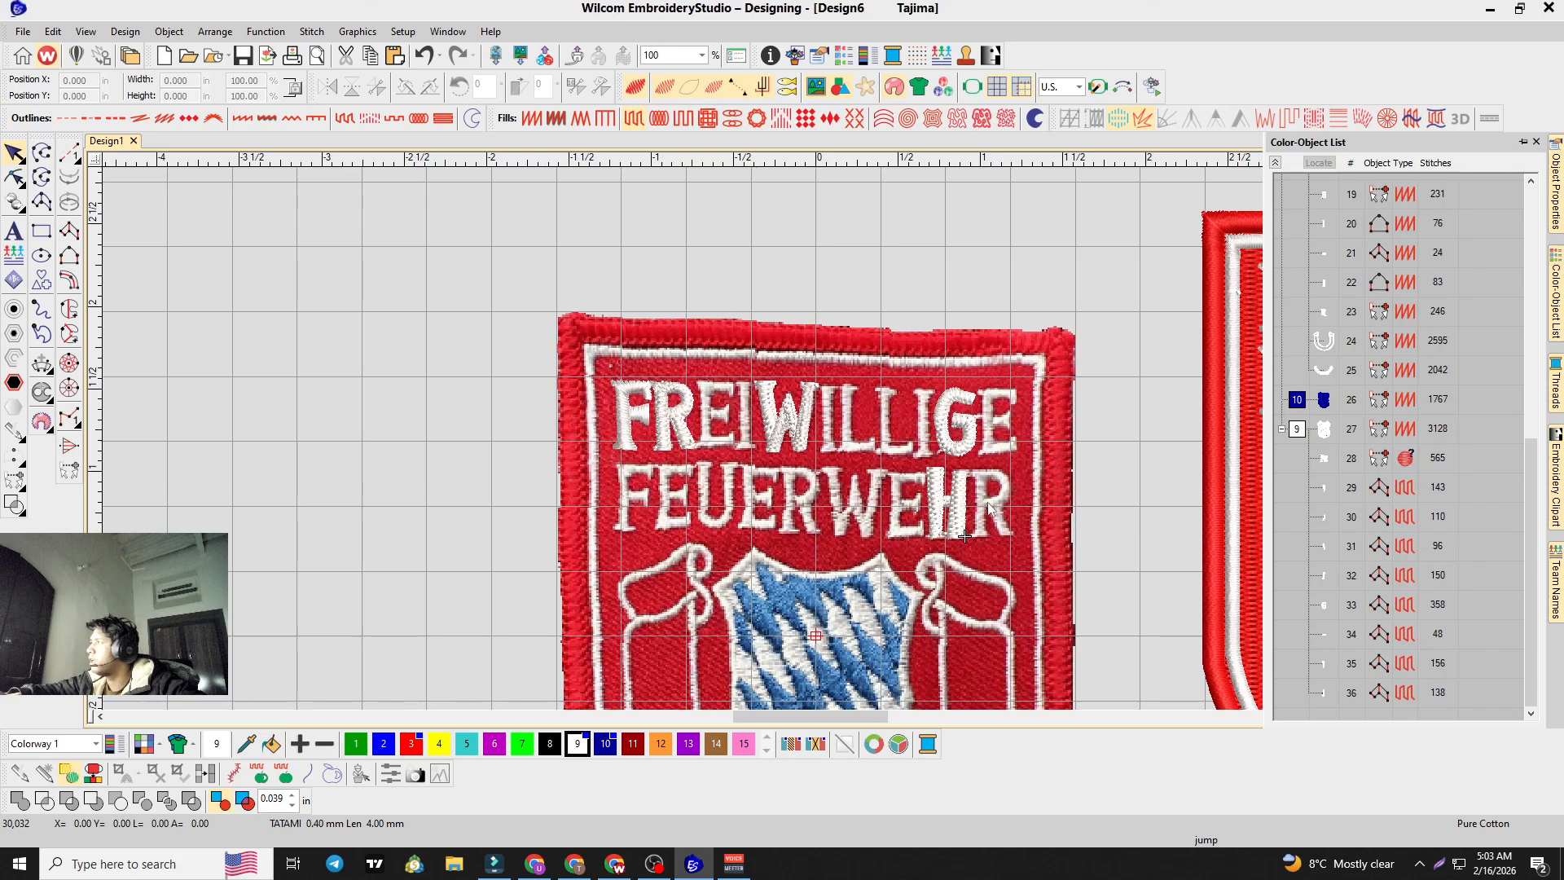
scroll(980, 517, down, 3)
scroll(814, 440, up, 4)
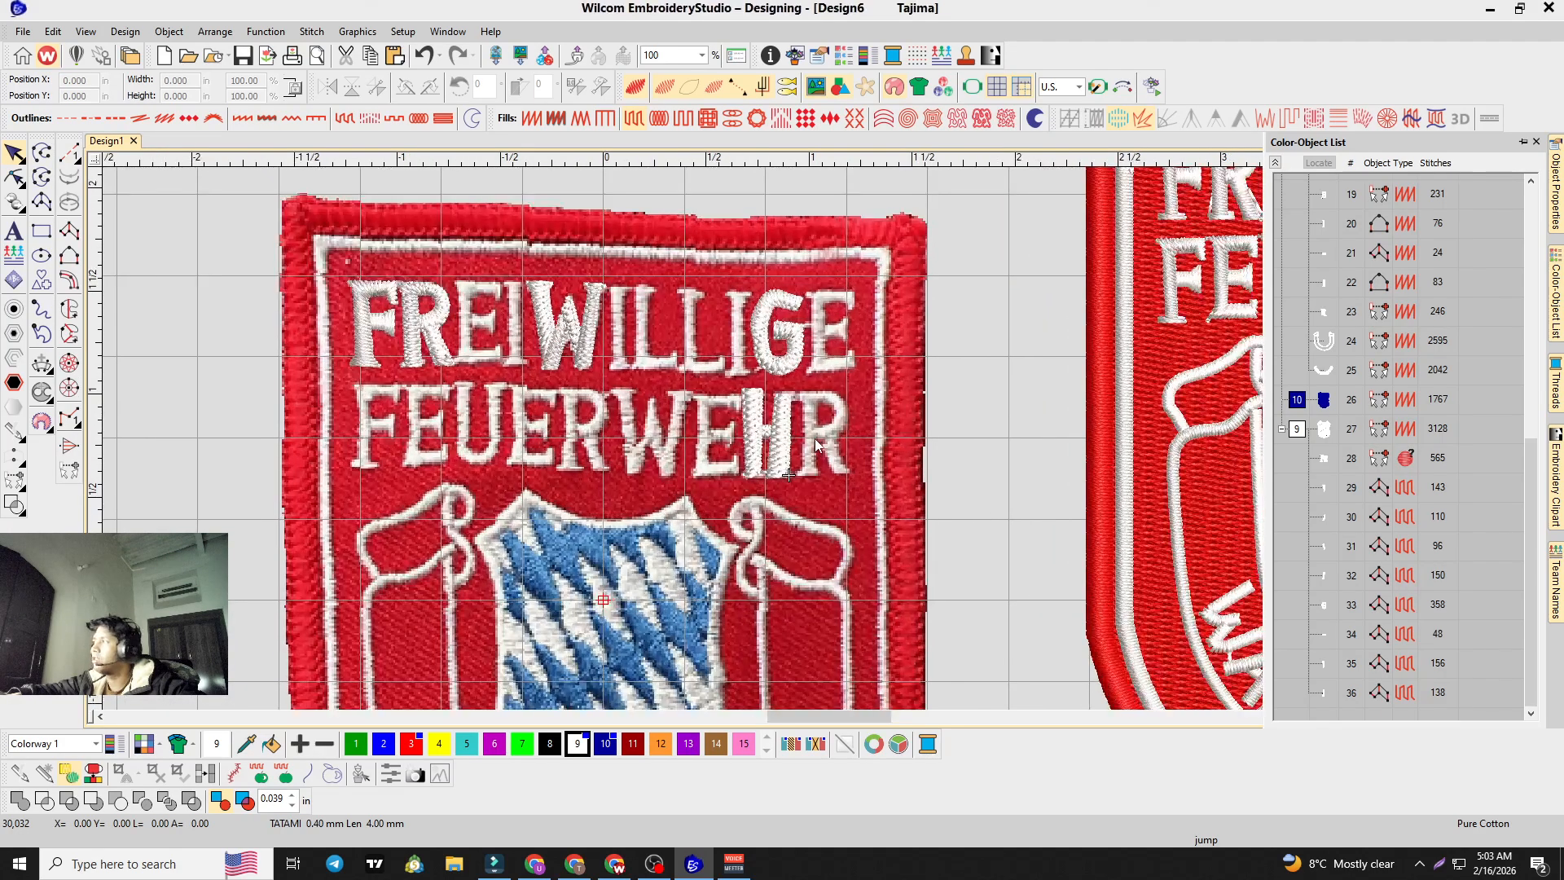
scroll(817, 442, down, 1)
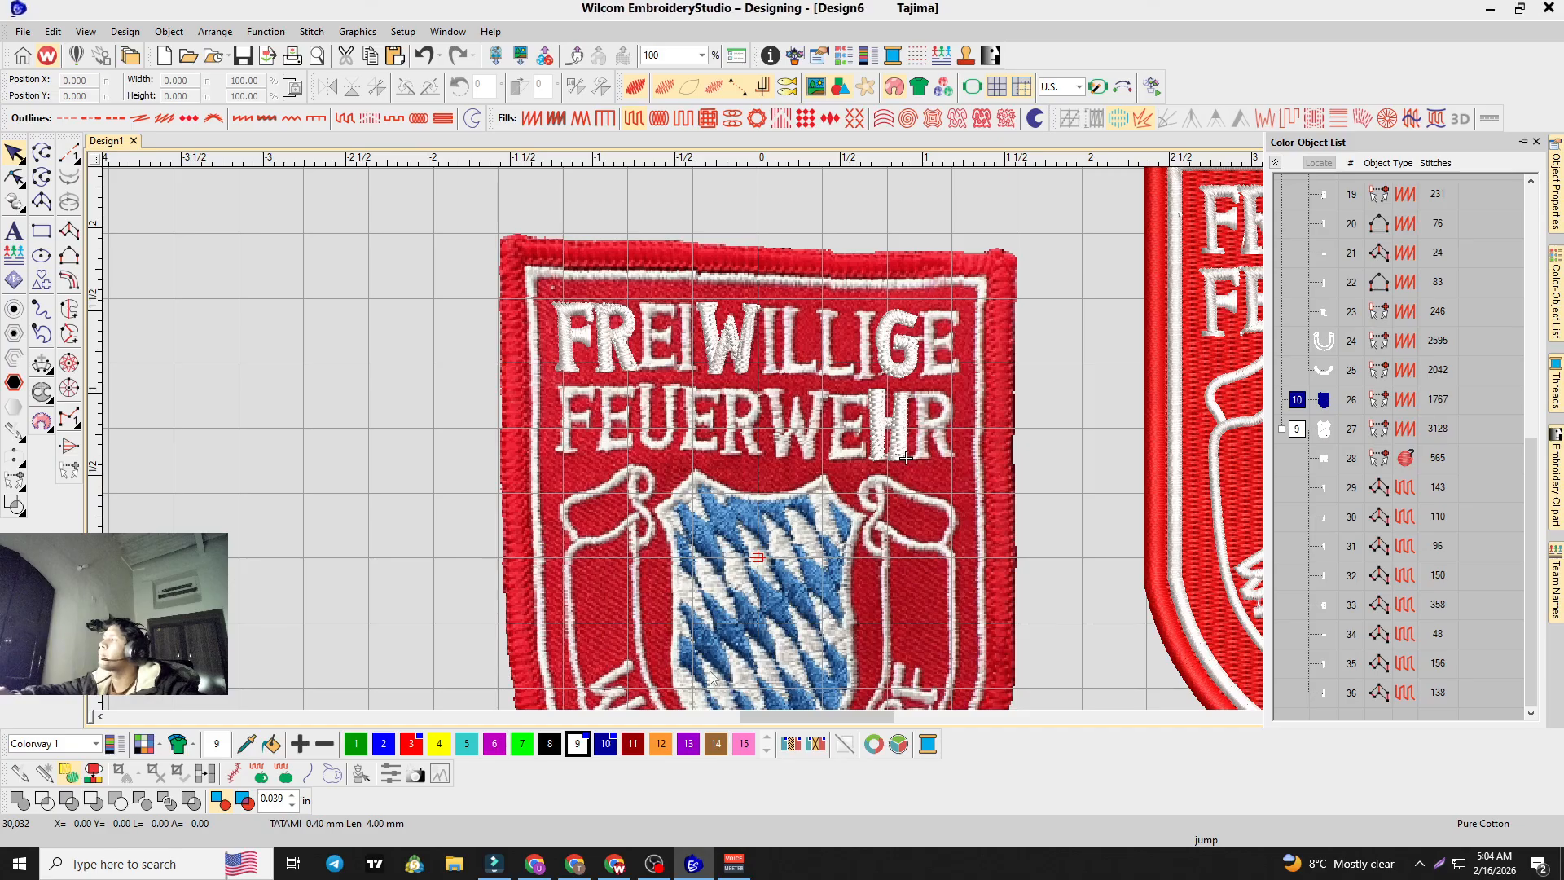
Step: Examine the shield and ribbon outlines on the badge photo and compare them with the finished embroidery
scroll(334, 500, down, 5)
scroll(739, 398, up, 5)
scroll(664, 432, down, 4)
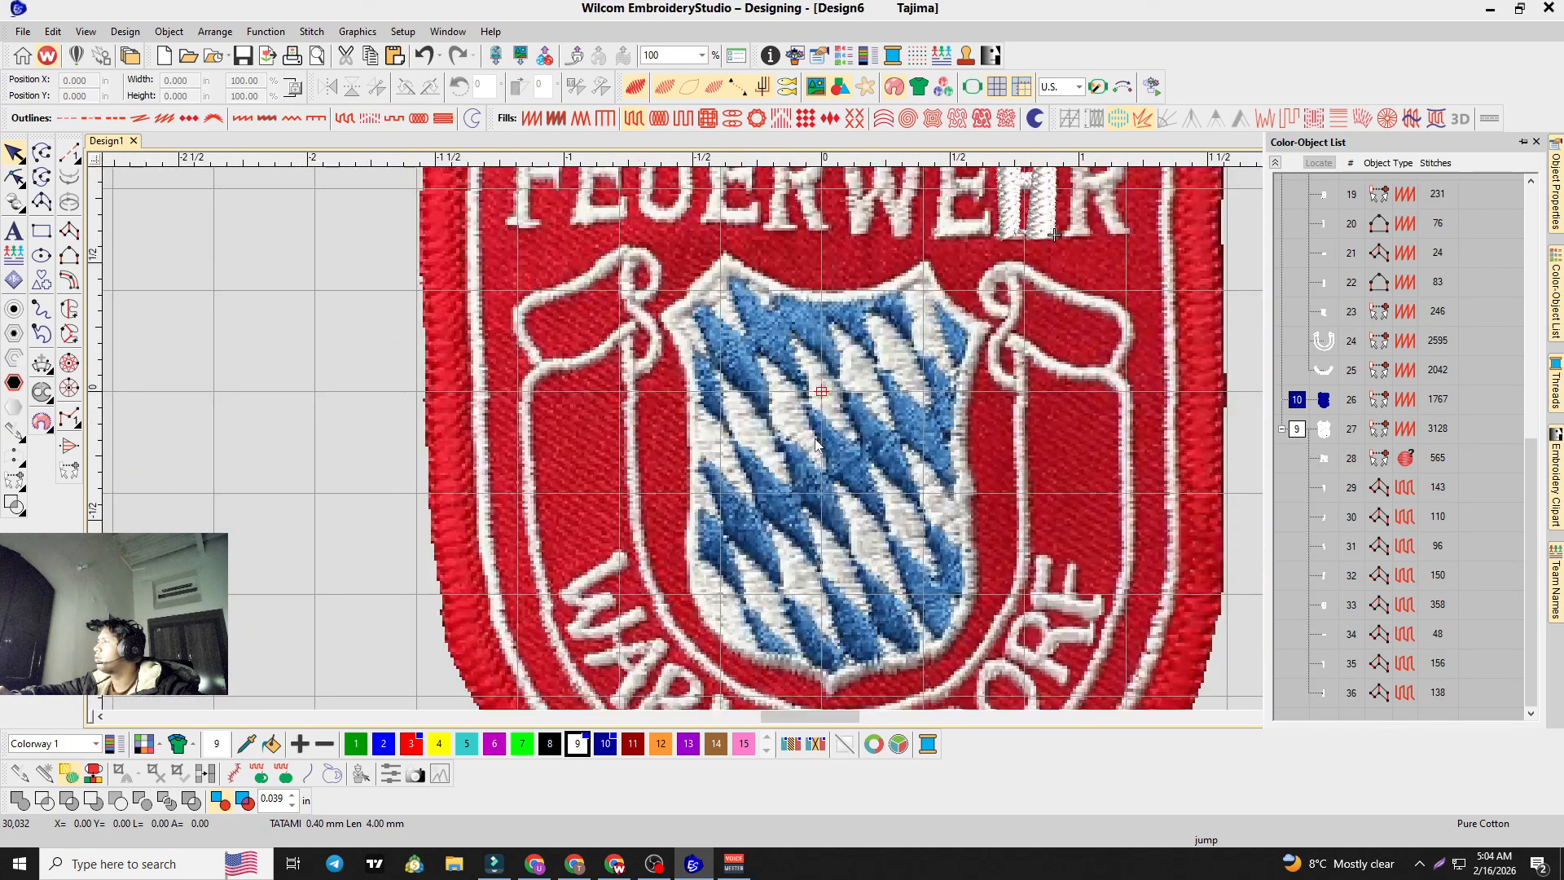
scroll(814, 439, up, 2)
scroll(817, 438, up, 2)
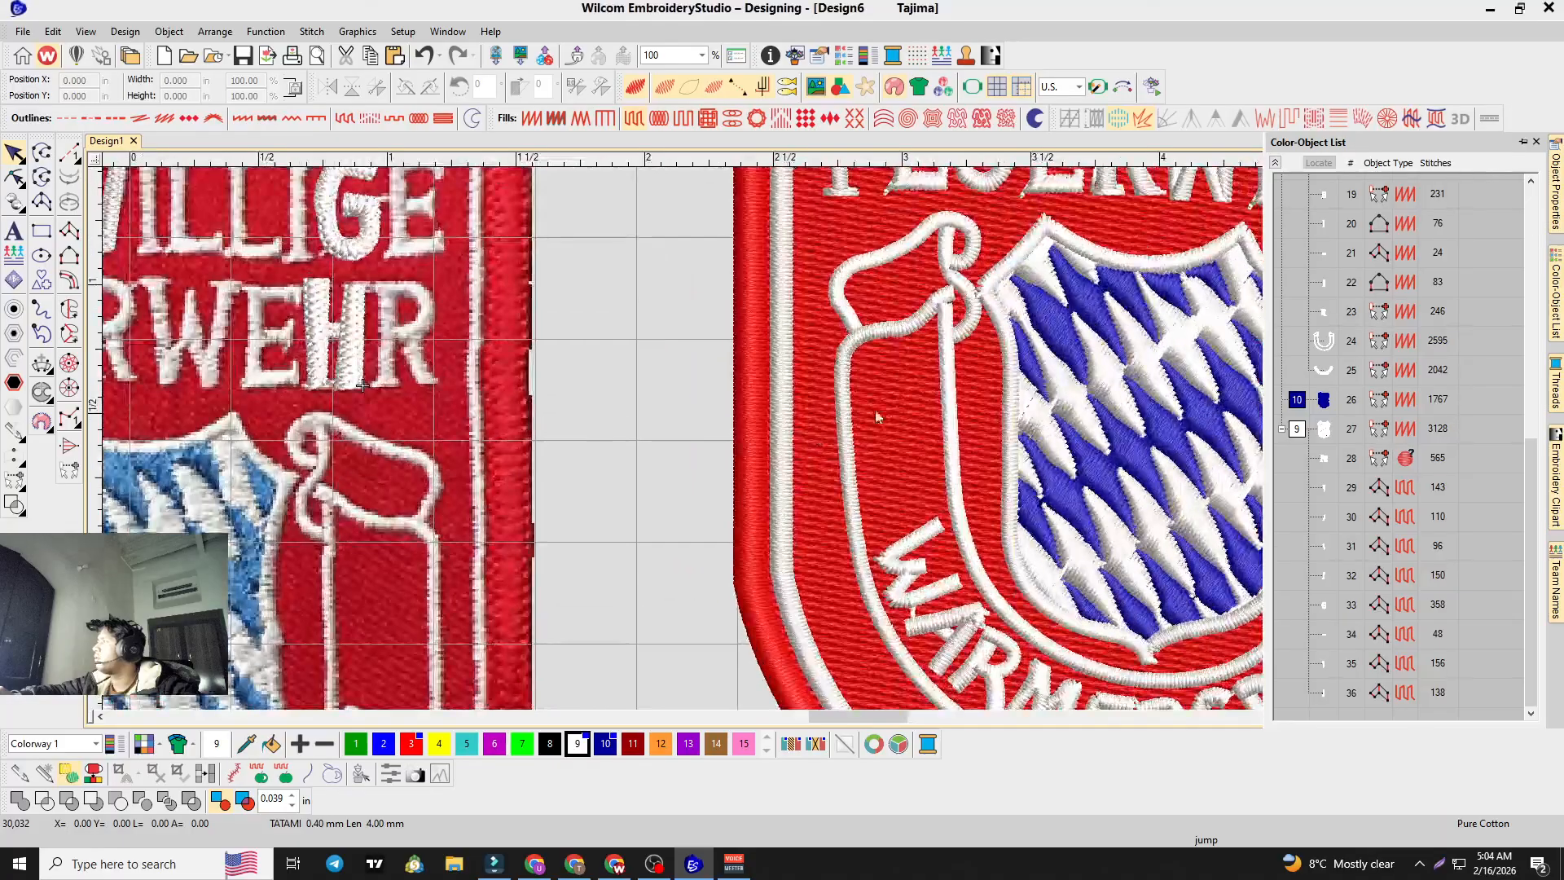
scroll(800, 403, down, 3)
scroll(811, 439, up, 4)
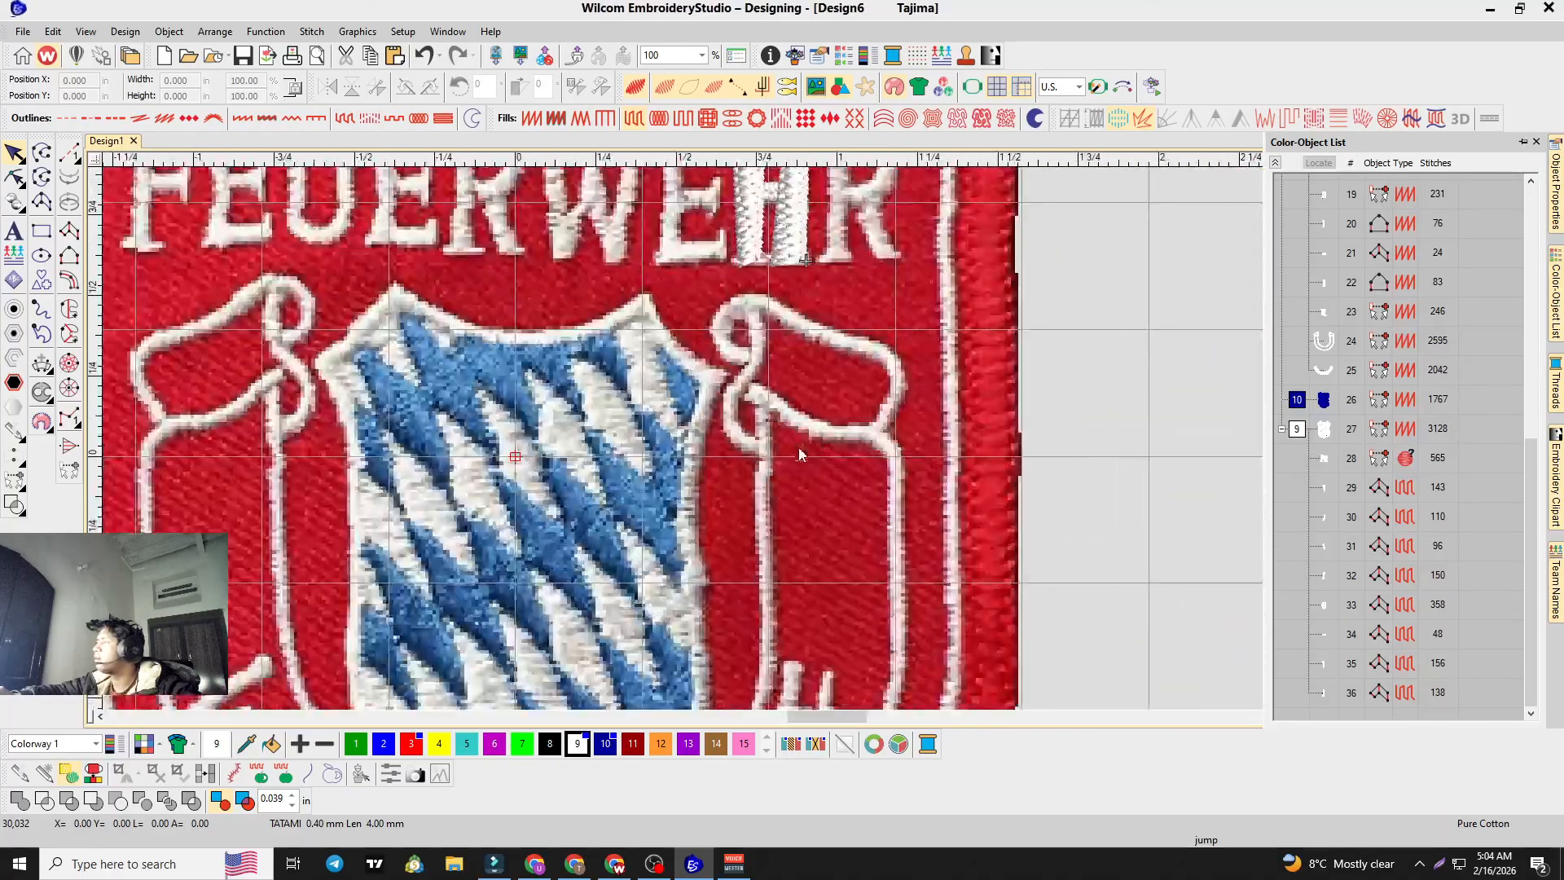
scroll(825, 423, down, 2)
scroll(814, 438, down, 2)
scroll(814, 440, up, 4)
scroll(815, 441, down, 4)
scroll(816, 444, up, 3)
scroll(817, 444, up, 1)
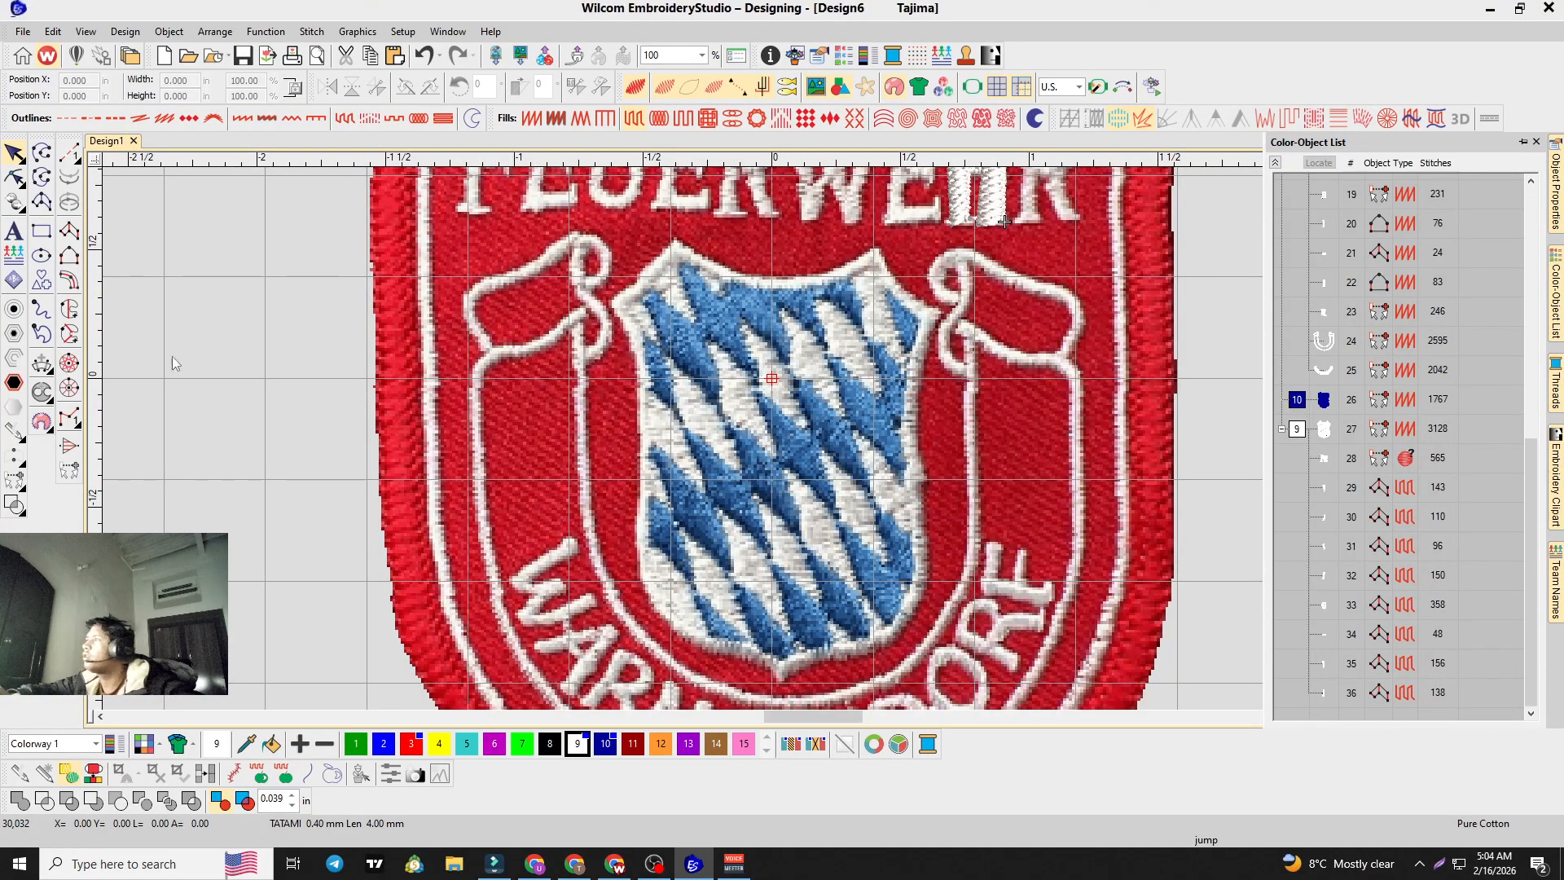
Step: Start a white Column C path for the inner ribbon outline, tracing curve points down the shield's left side
click(69, 281)
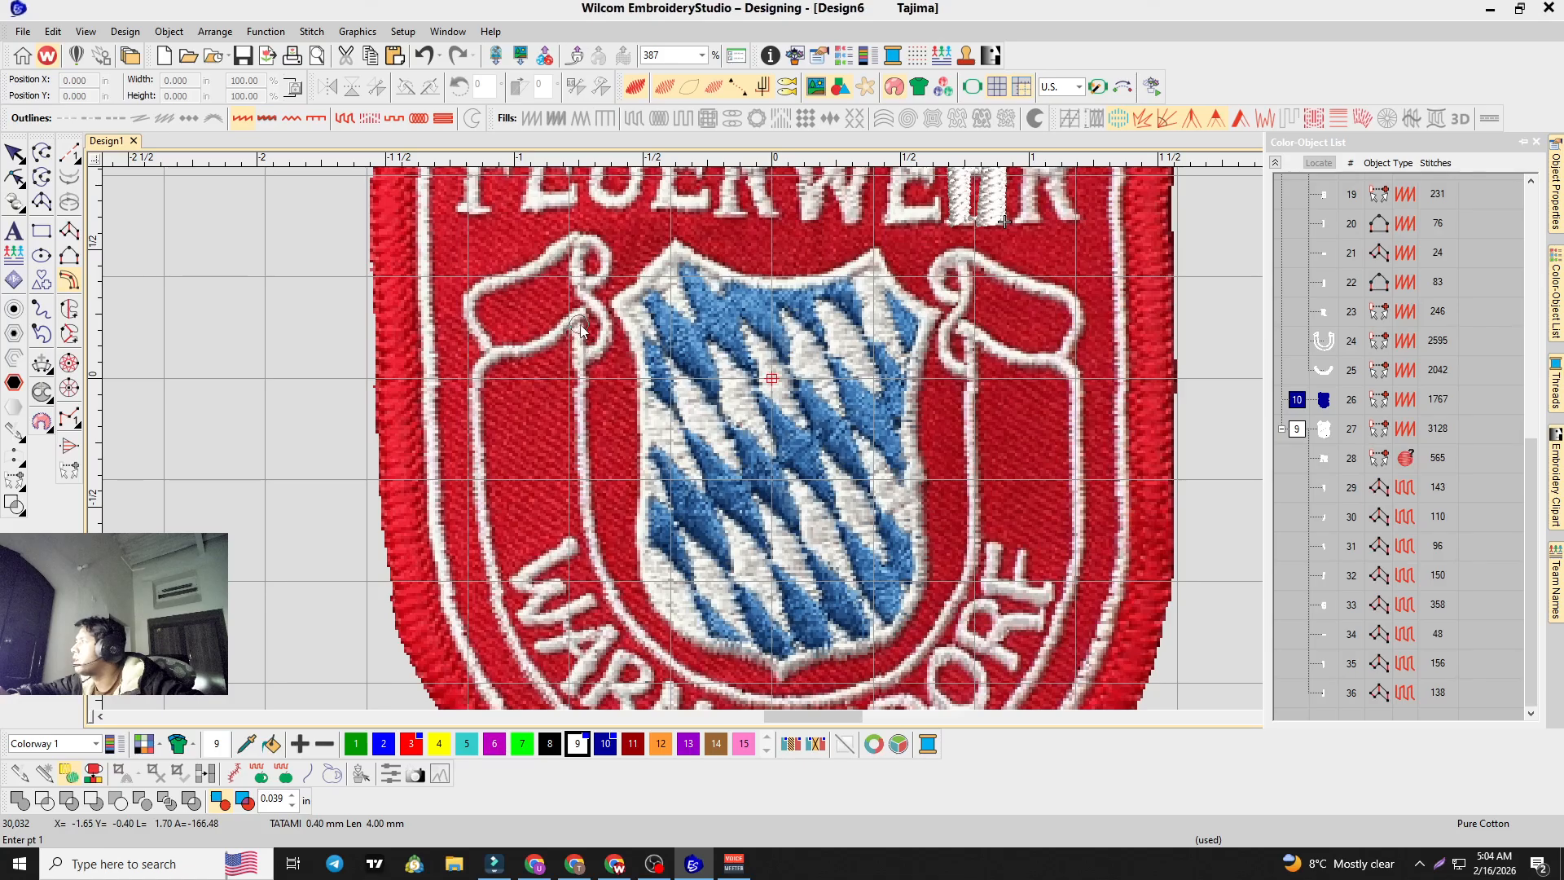
right_click(581, 391)
right_click(583, 452)
right_click(597, 565)
right_click(611, 618)
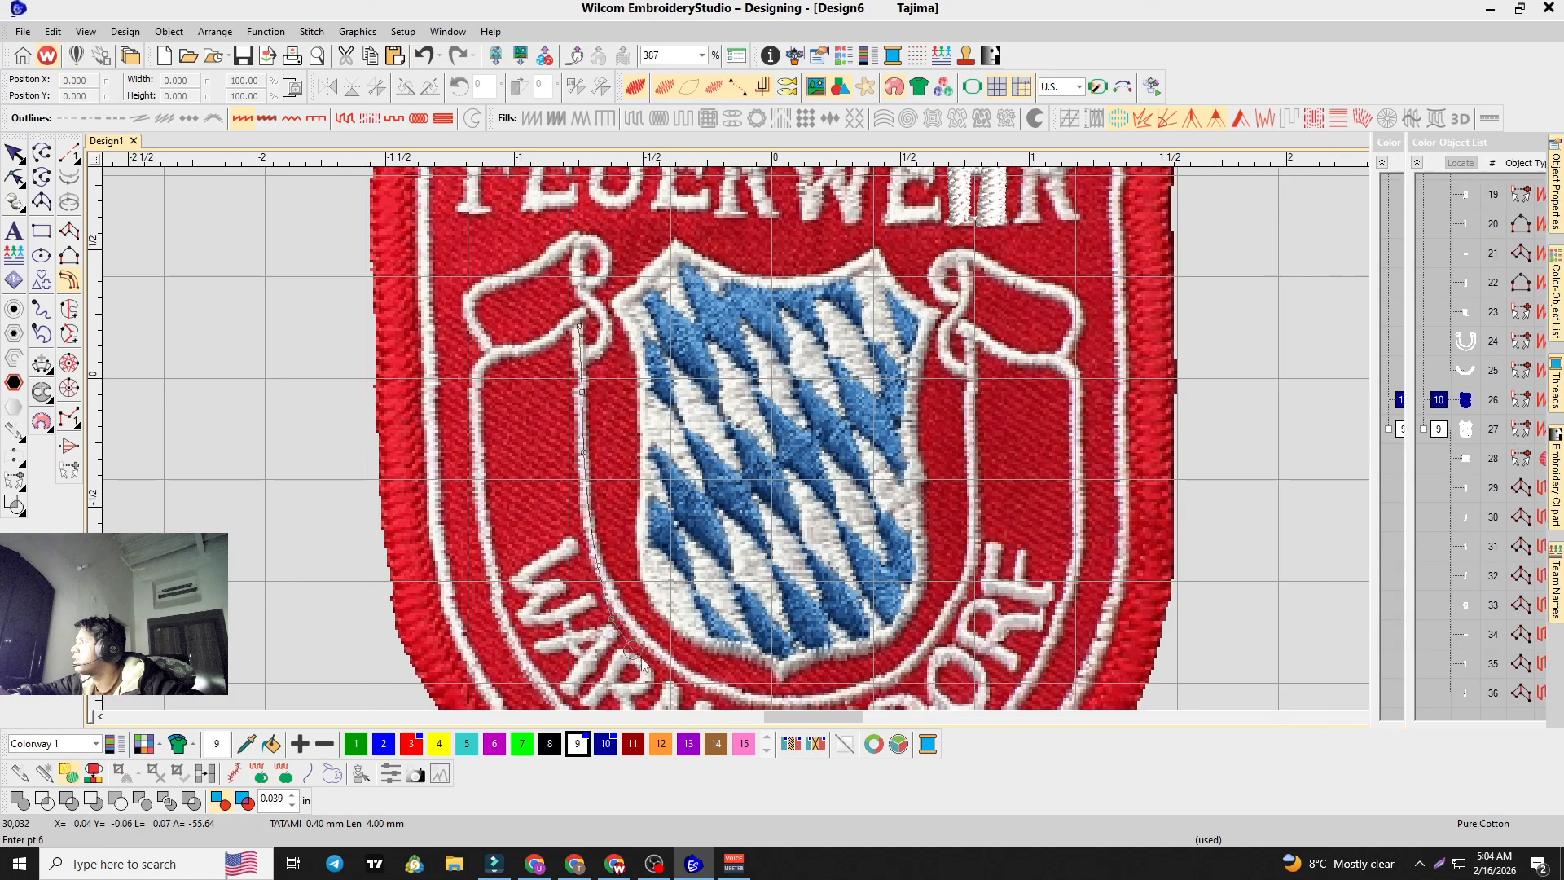
right_click(664, 675)
key(BackSpace)
key(BackSpace)
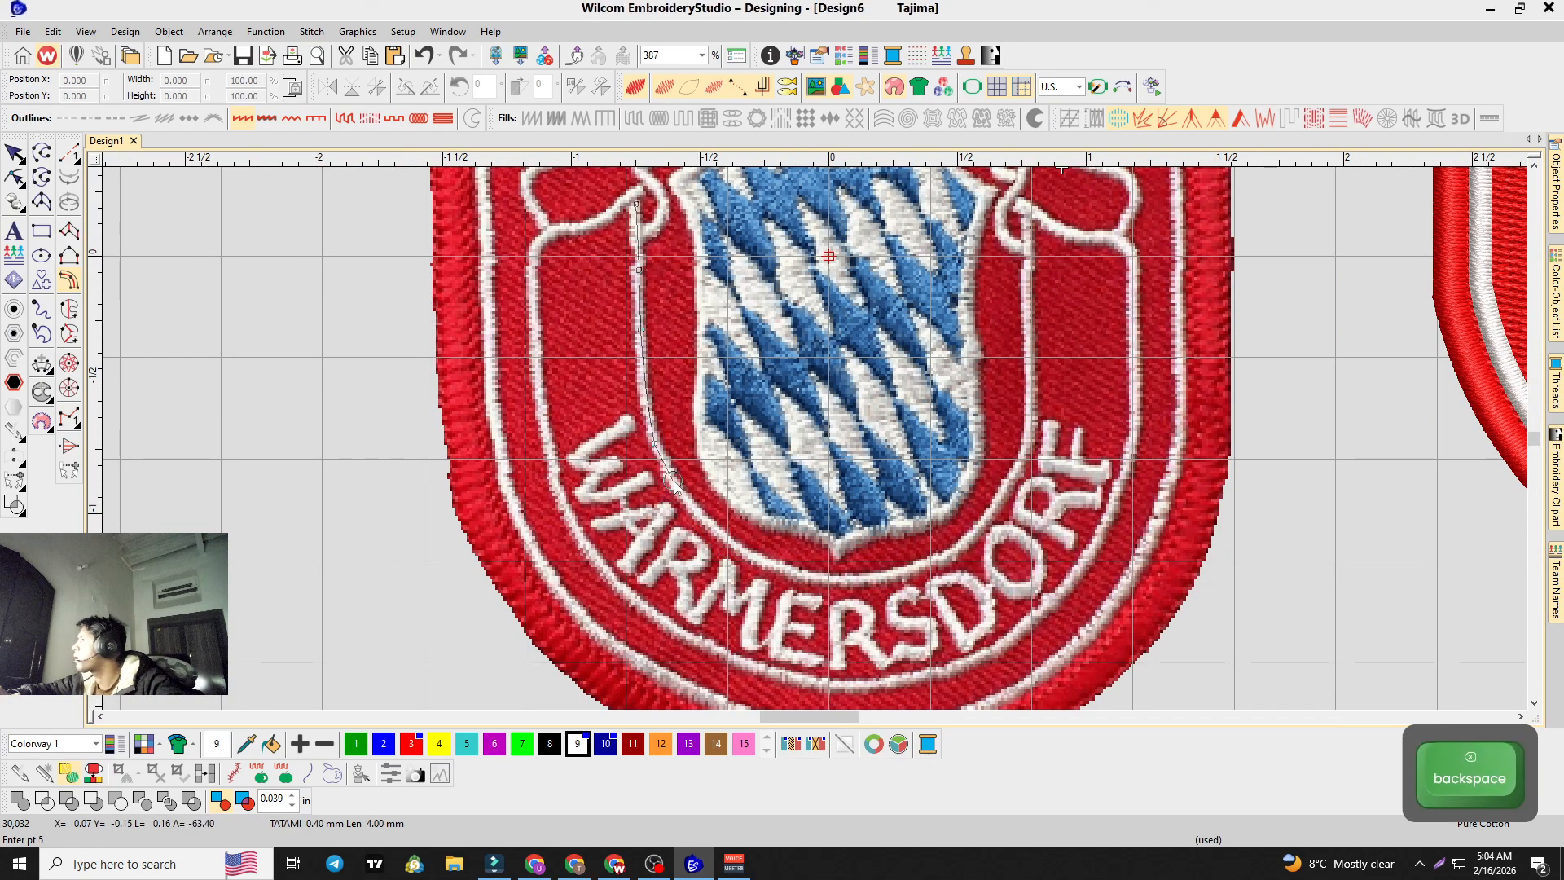
Step: Complete the white Column C inner ribbon outline around the shield's bottom and up its right side, setting its column width from two points
right_click(874, 581)
right_click(980, 523)
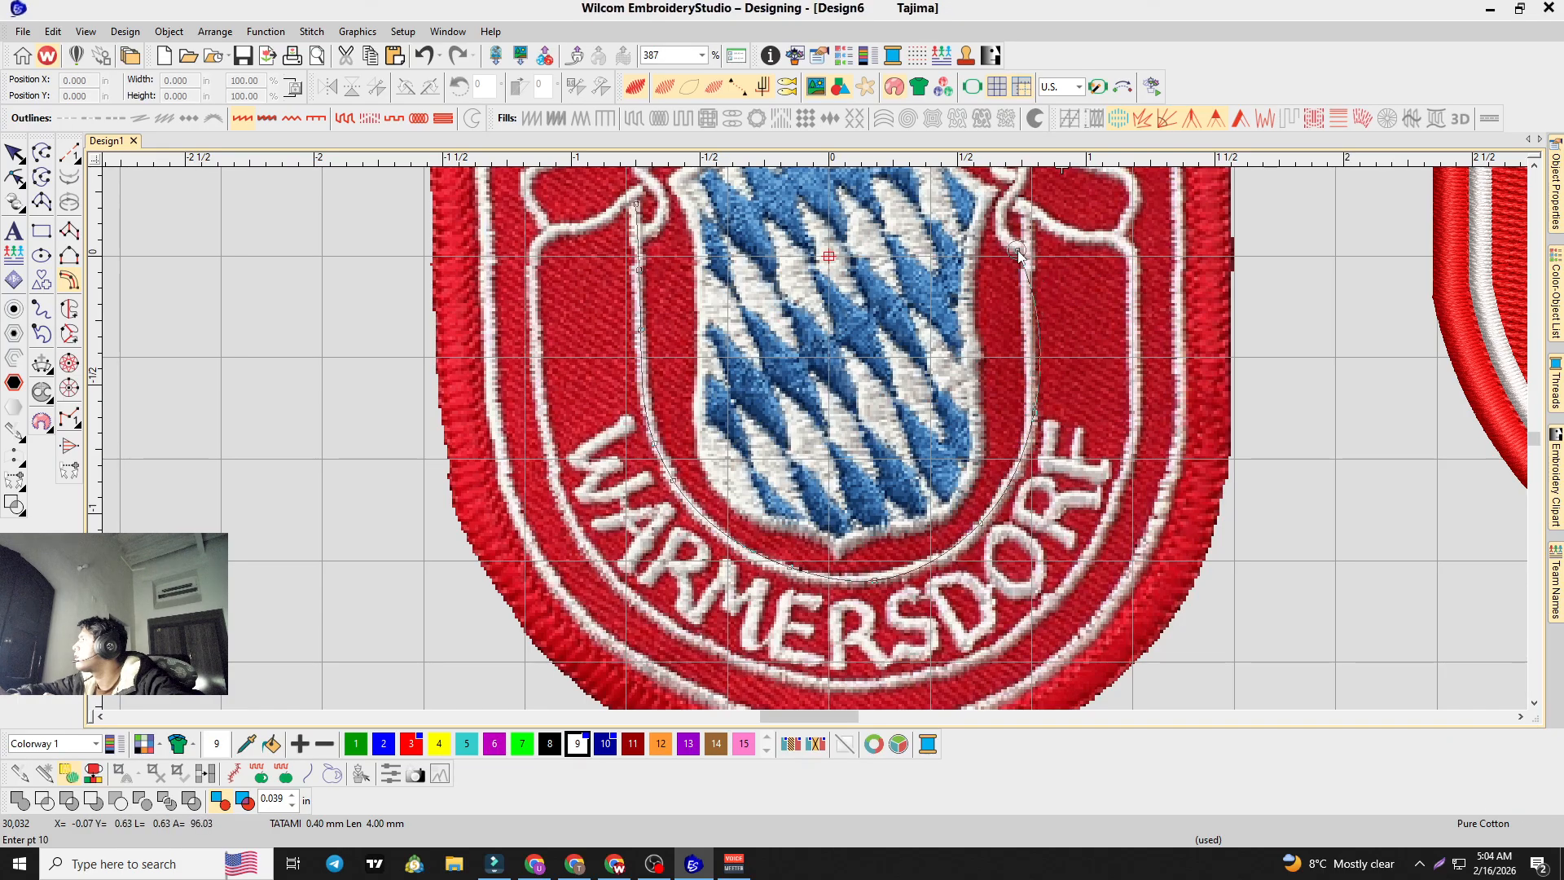
right_click(1033, 413)
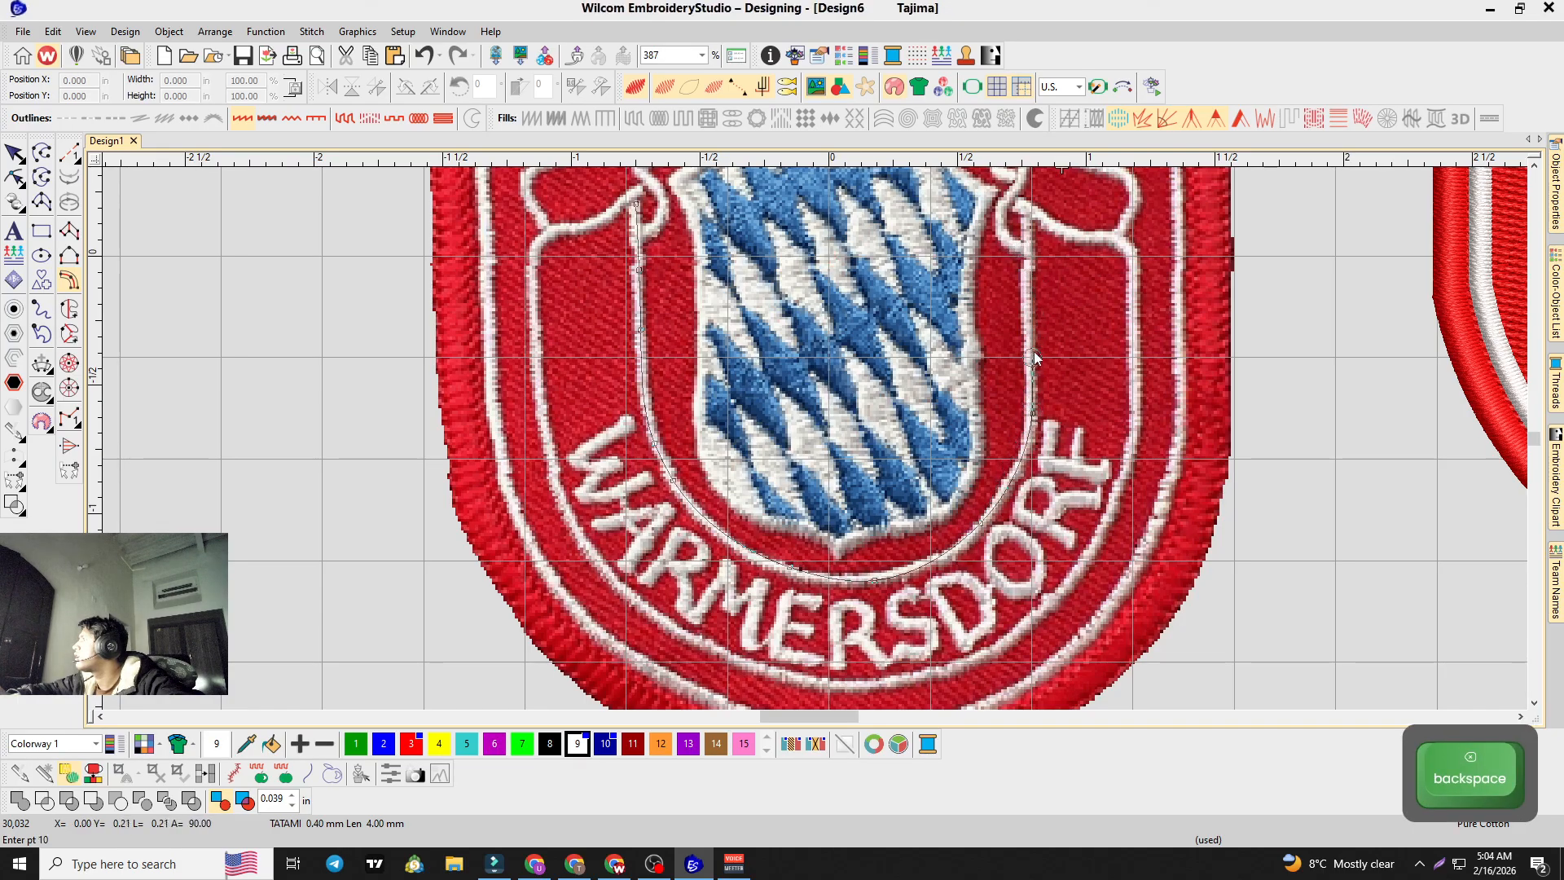
right_click(1027, 213)
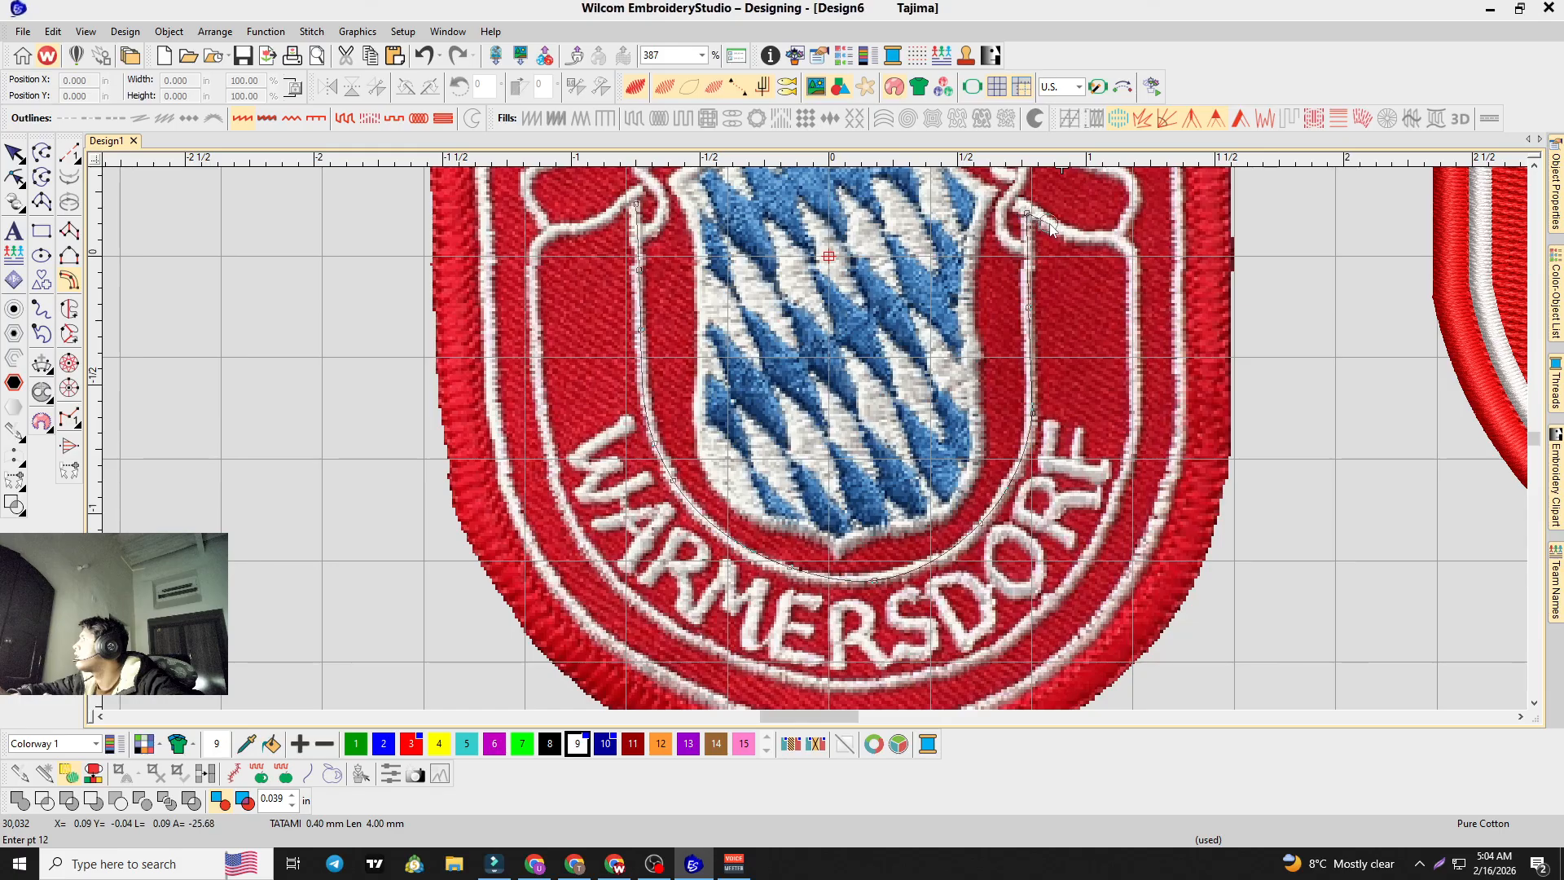
key(Return)
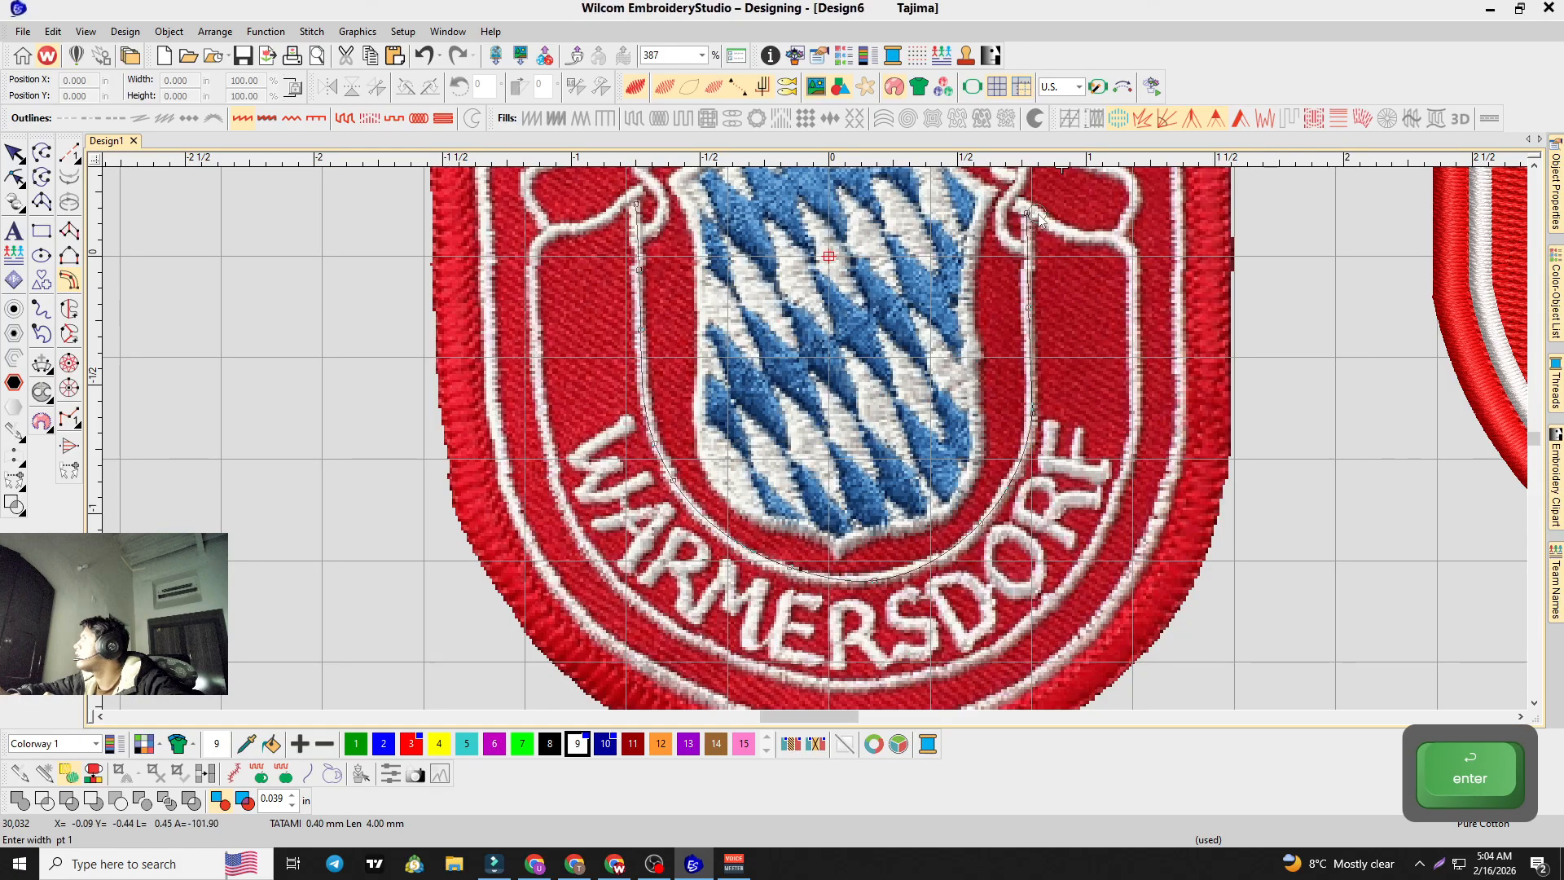
scroll(1033, 220, up, 4)
scroll(814, 439, up, 2)
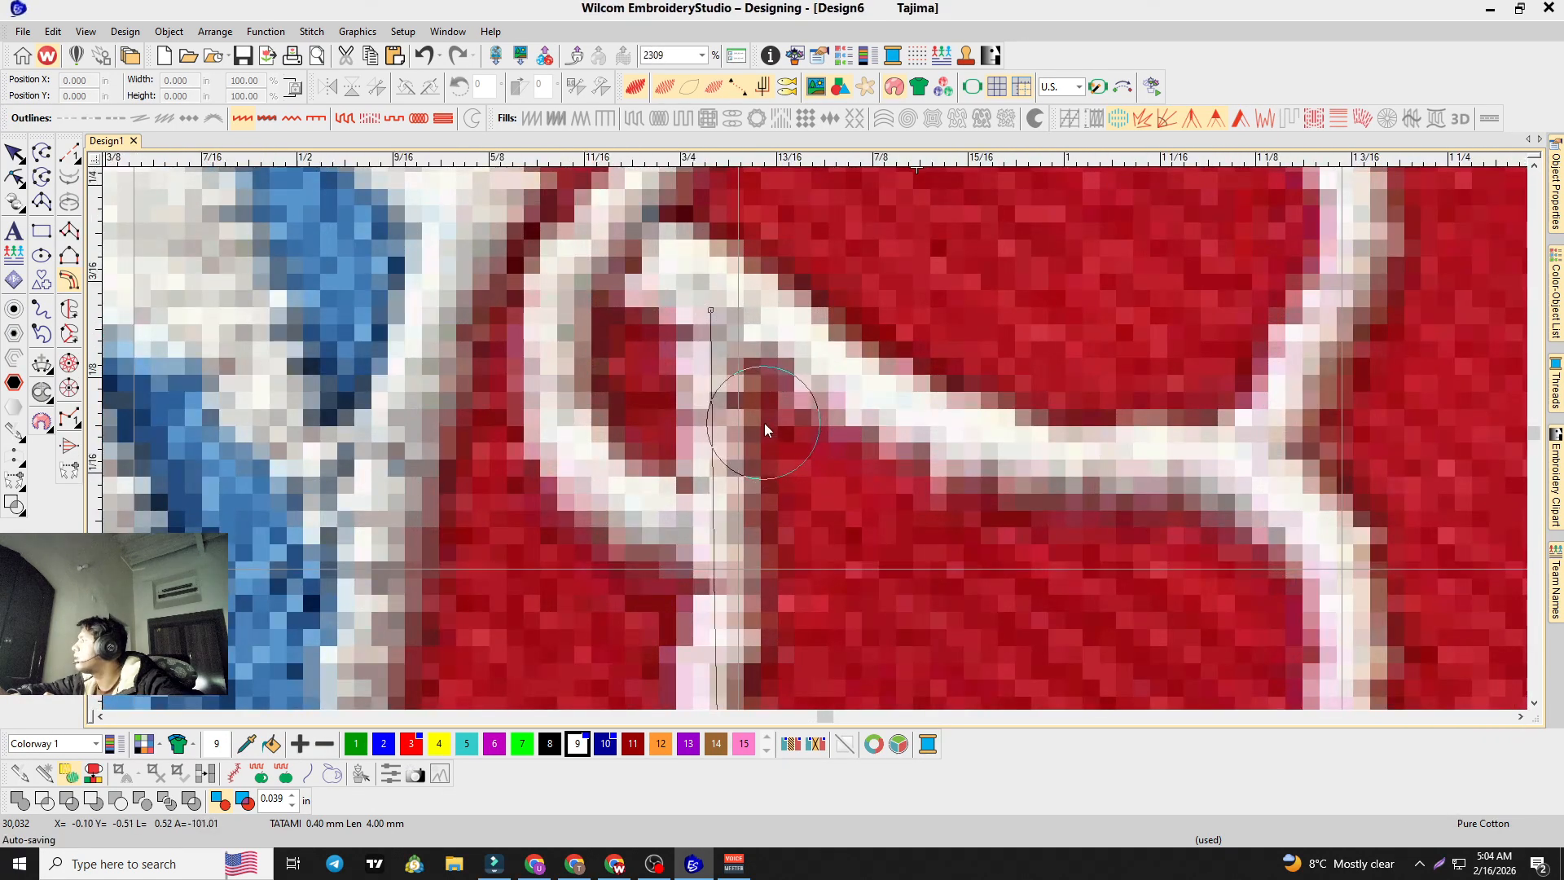
click(754, 417)
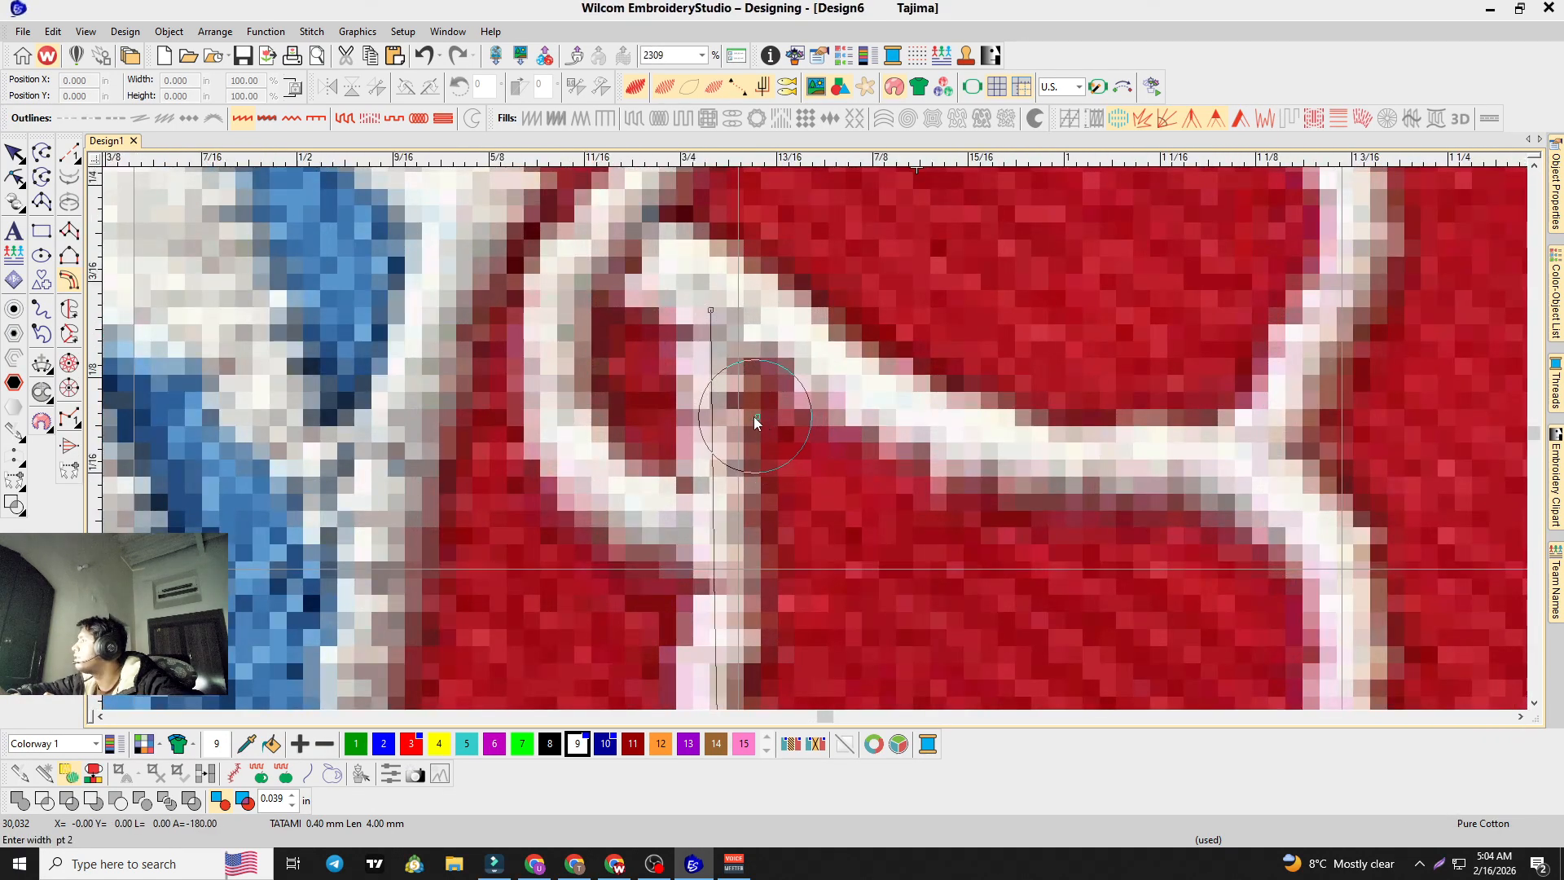
click(677, 422)
scroll(677, 422, down, 6)
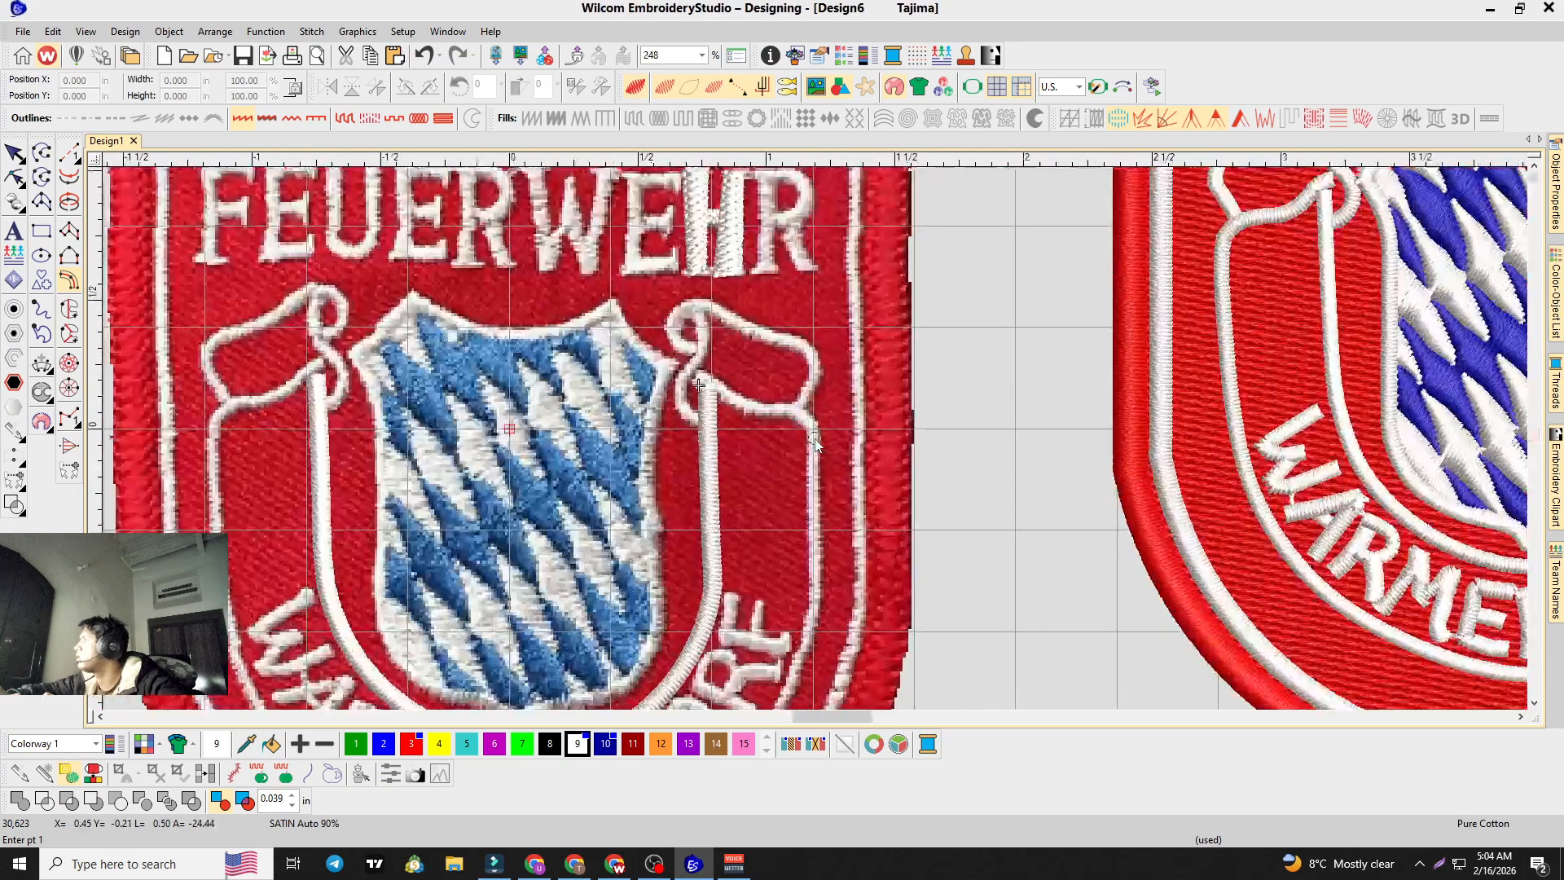
scroll(664, 379, up, 2)
click(637, 343)
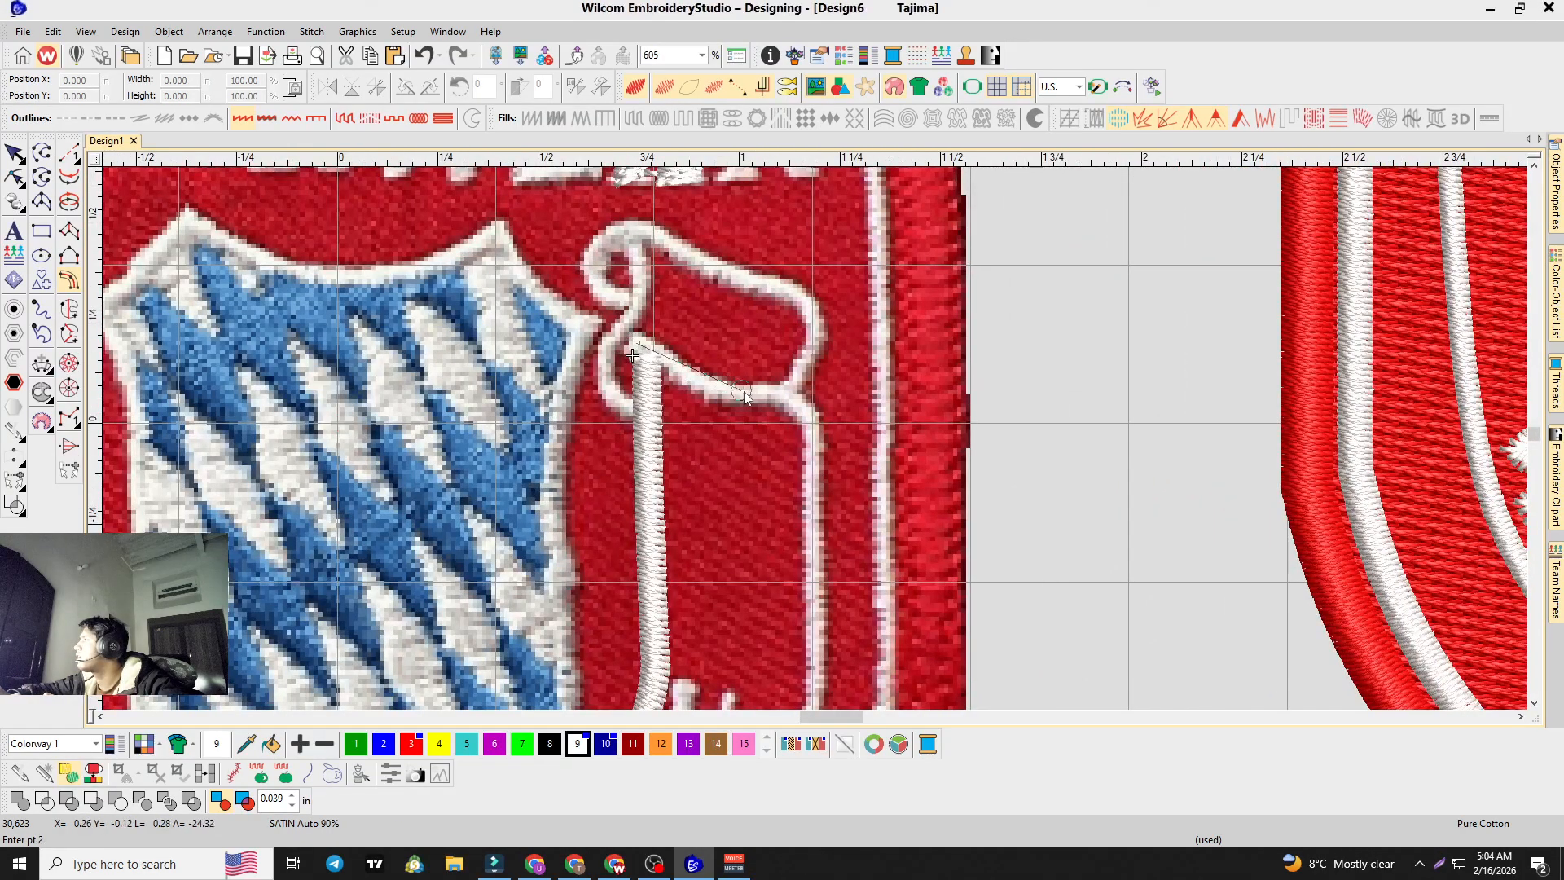
key(BackSpace)
scroll(833, 471, down, 5)
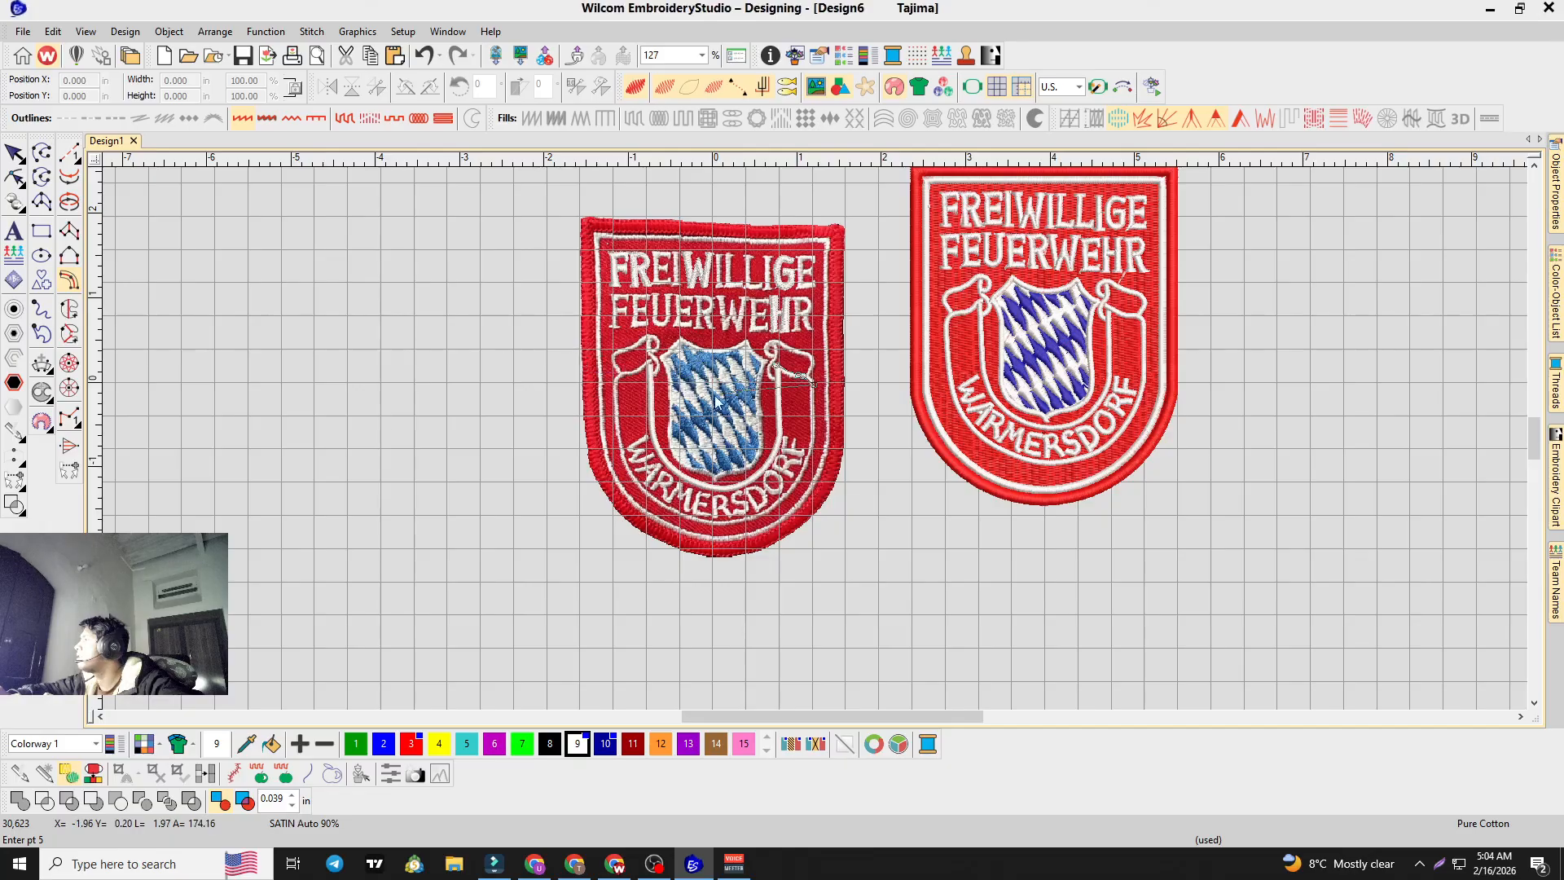
key(BackSpace)
key(BackSpace)
key(BackSpace)
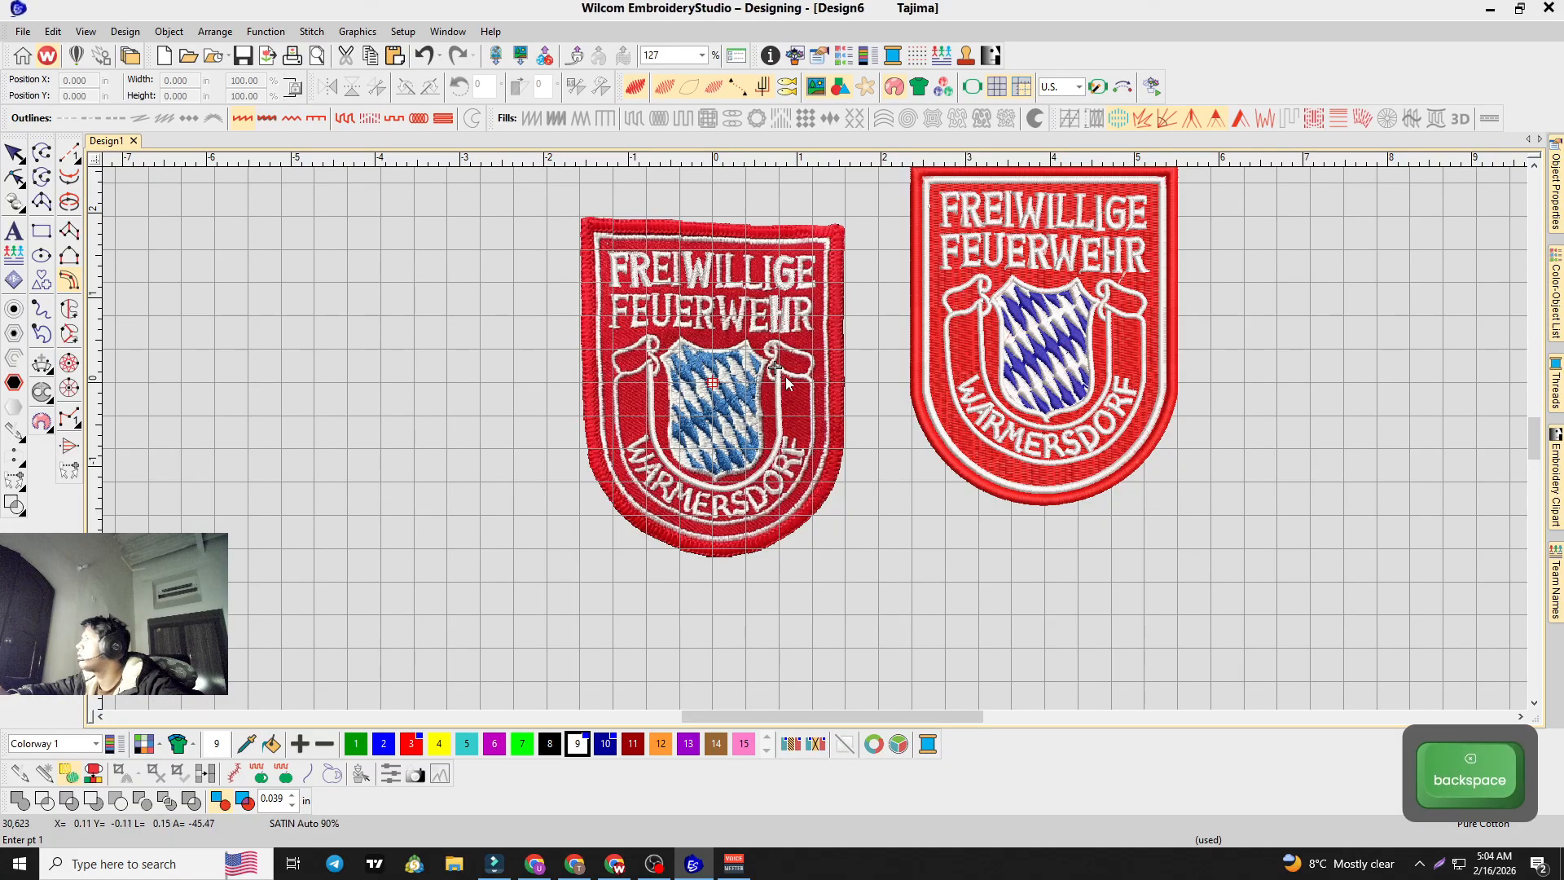
scroll(782, 387, down, 1)
scroll(816, 441, up, 3)
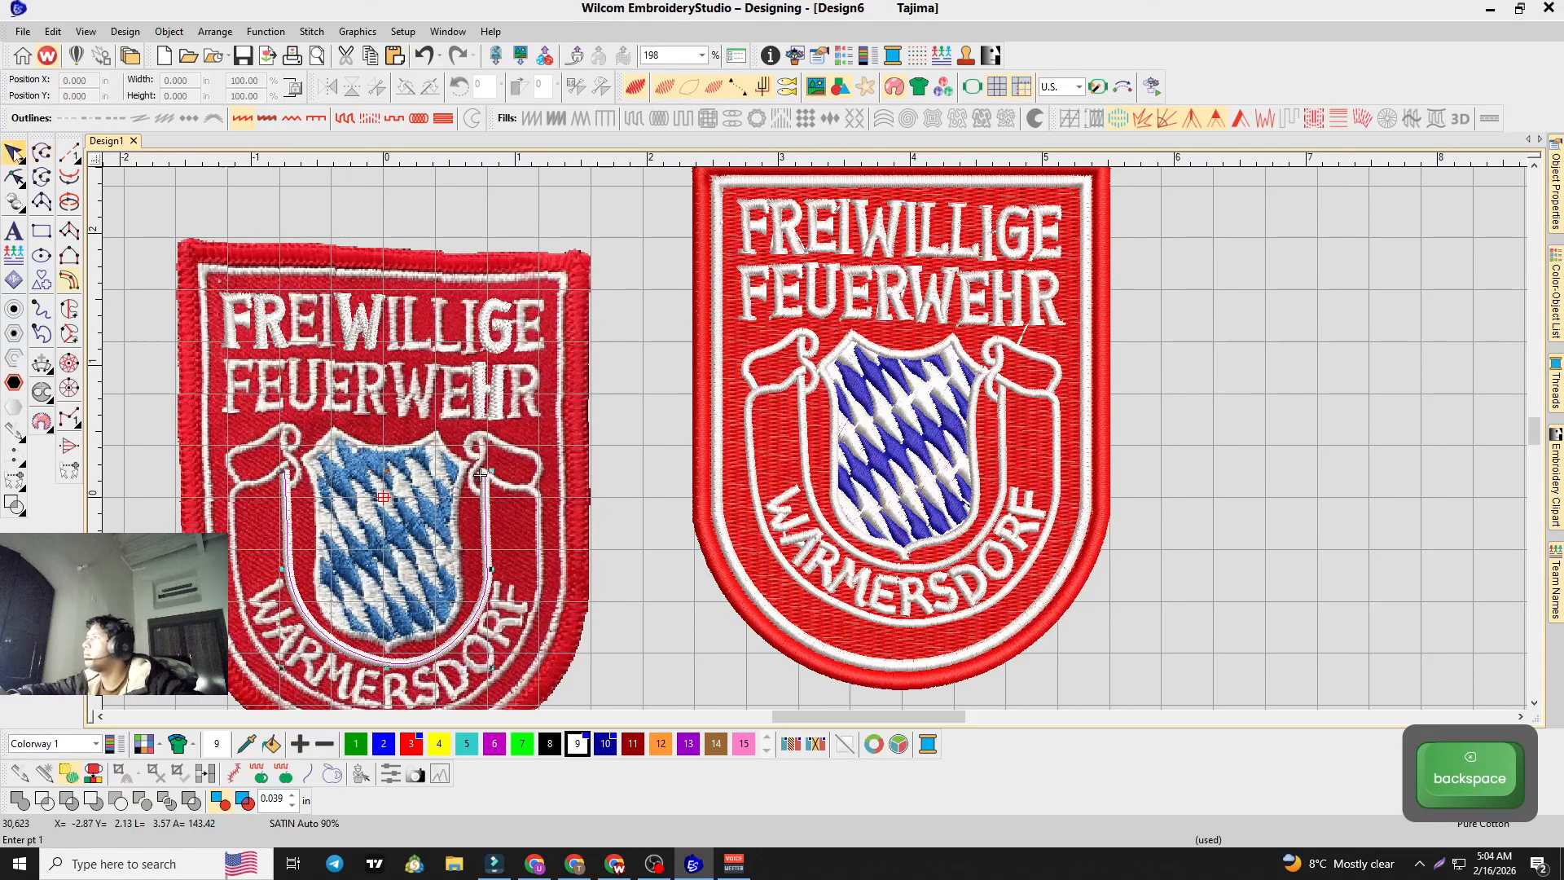
key(Escape)
Step: Delete the hand-traced inner ribbon outline and place the finished embroidery's branched ribbon object over the ribbon on the badge photo
drag(796, 413, 1206, 387)
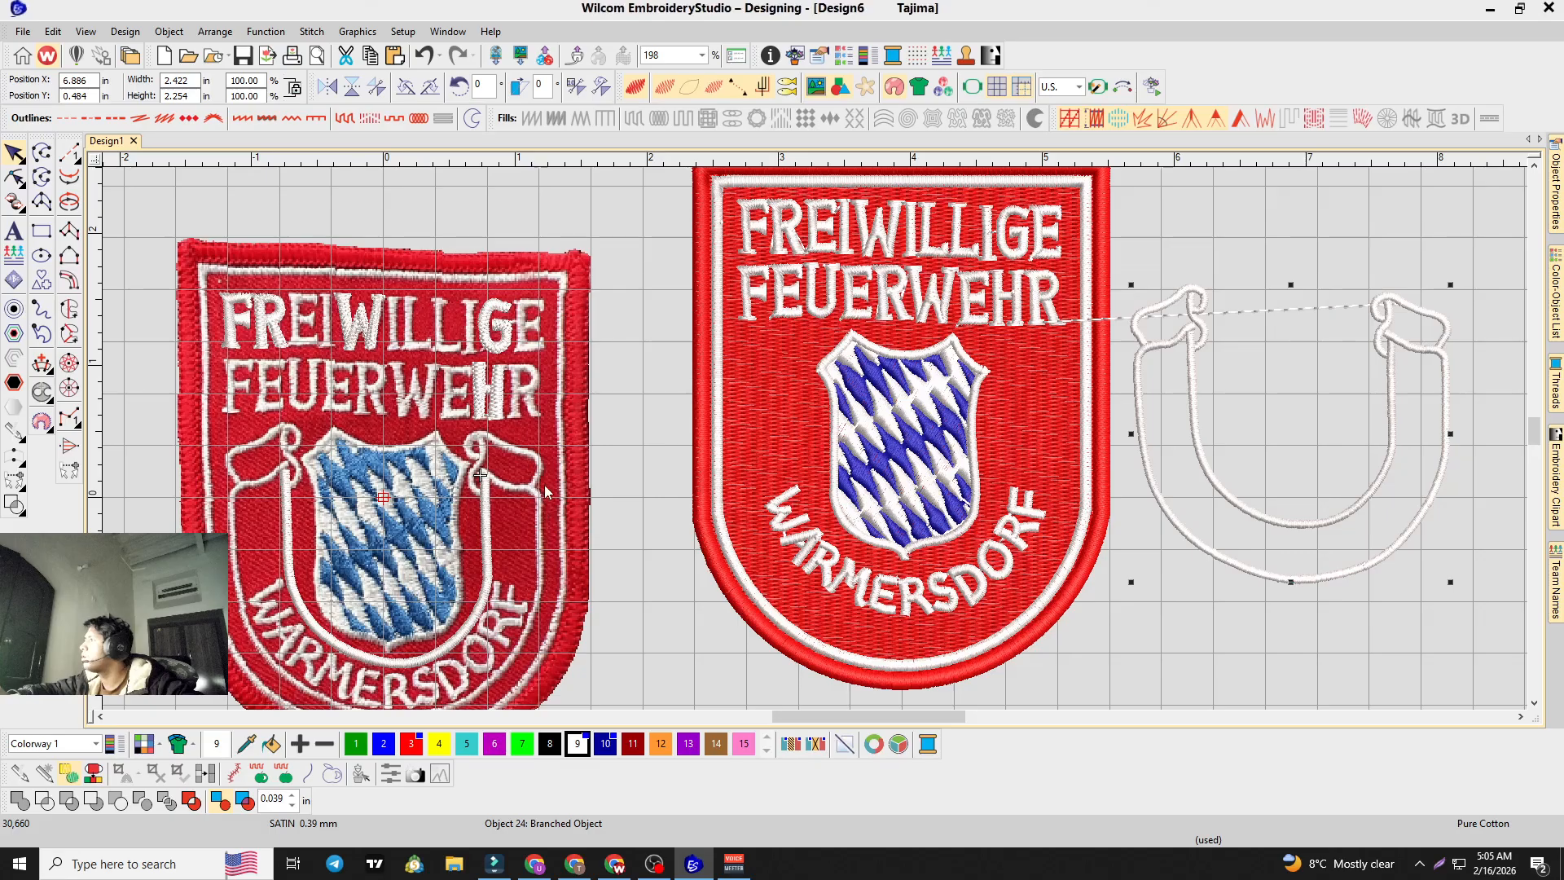
key(ctrl)
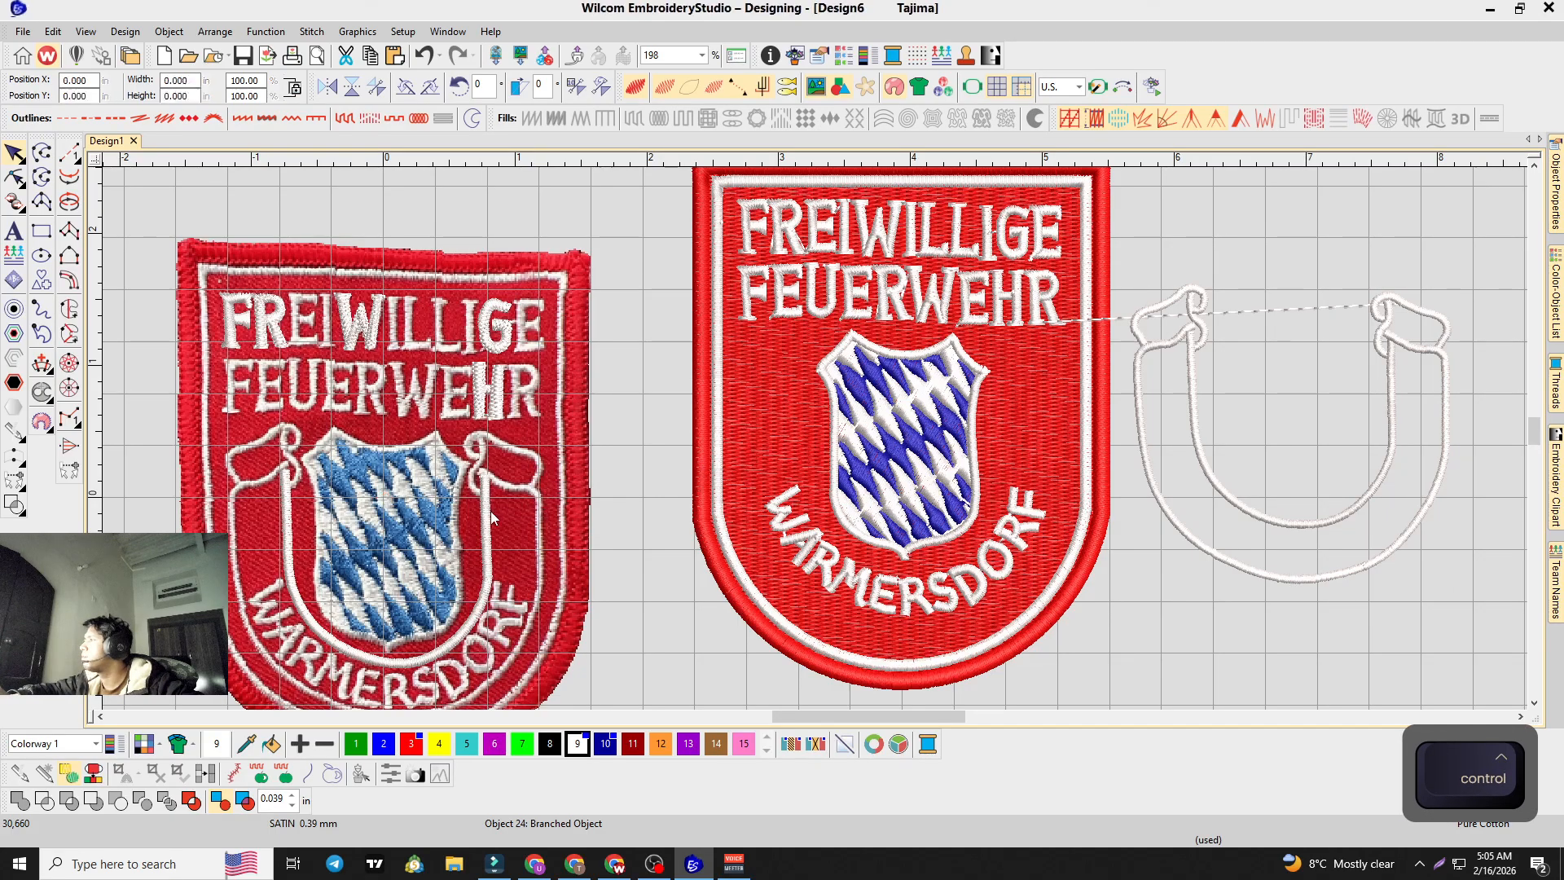
key(Delete)
drag(1143, 454, 237, 591)
scroll(342, 574, down, 1)
scroll(817, 444, up, 3)
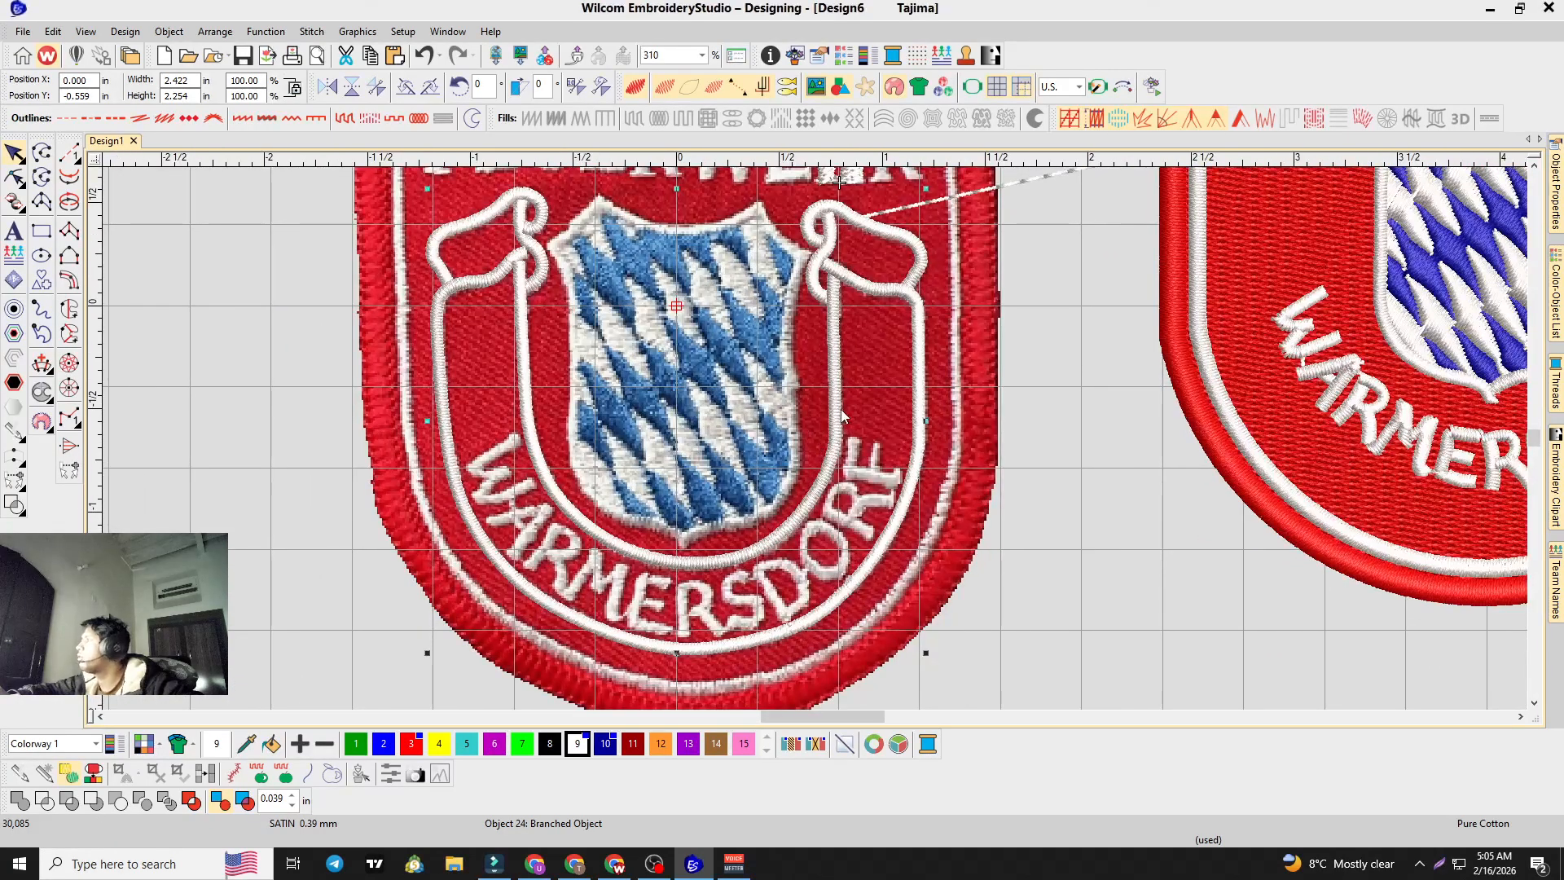
Step: Break apart the branched ribbon object and move several of its Column C pieces away from the photo's ribbon lines
right_click(840, 414)
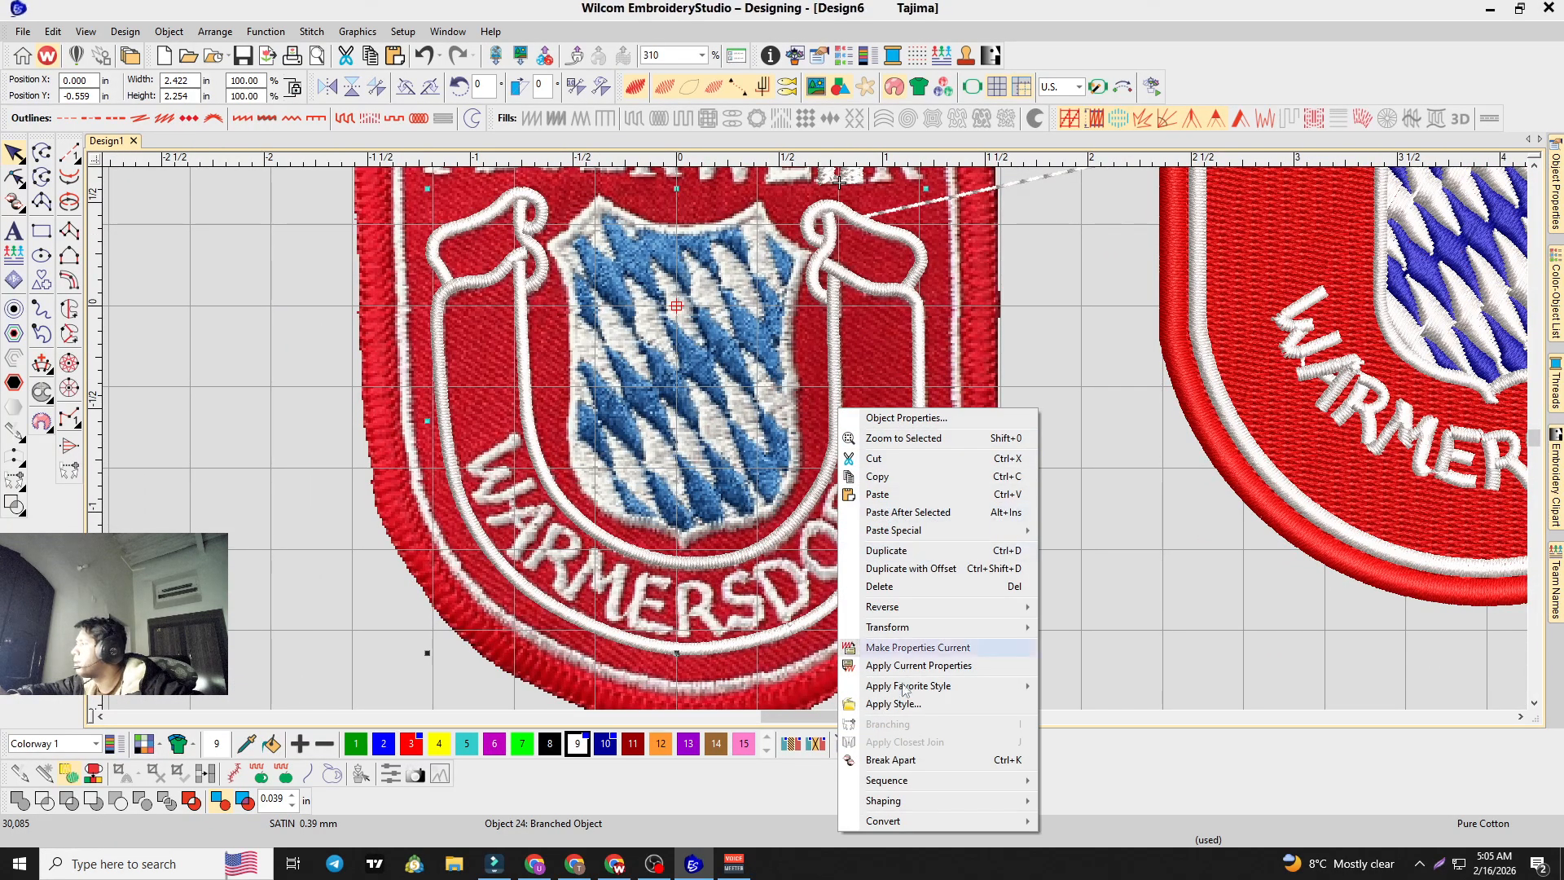
click(896, 760)
scroll(938, 466, down, 2)
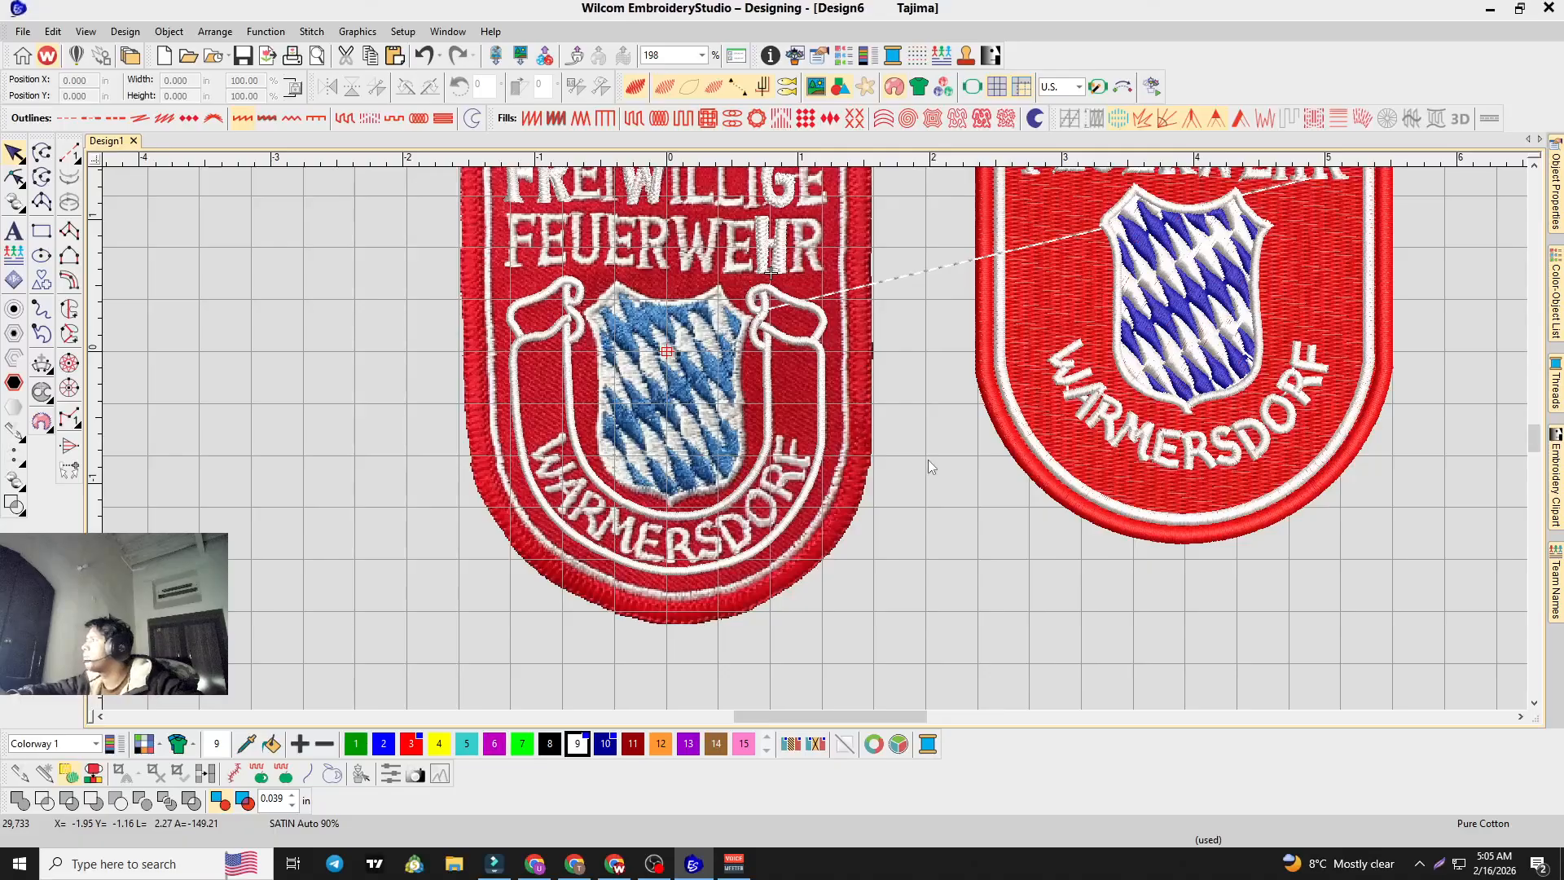
drag(767, 400, 698, 460)
drag(821, 375, 849, 443)
click(588, 324)
drag(580, 314, 604, 329)
click(780, 305)
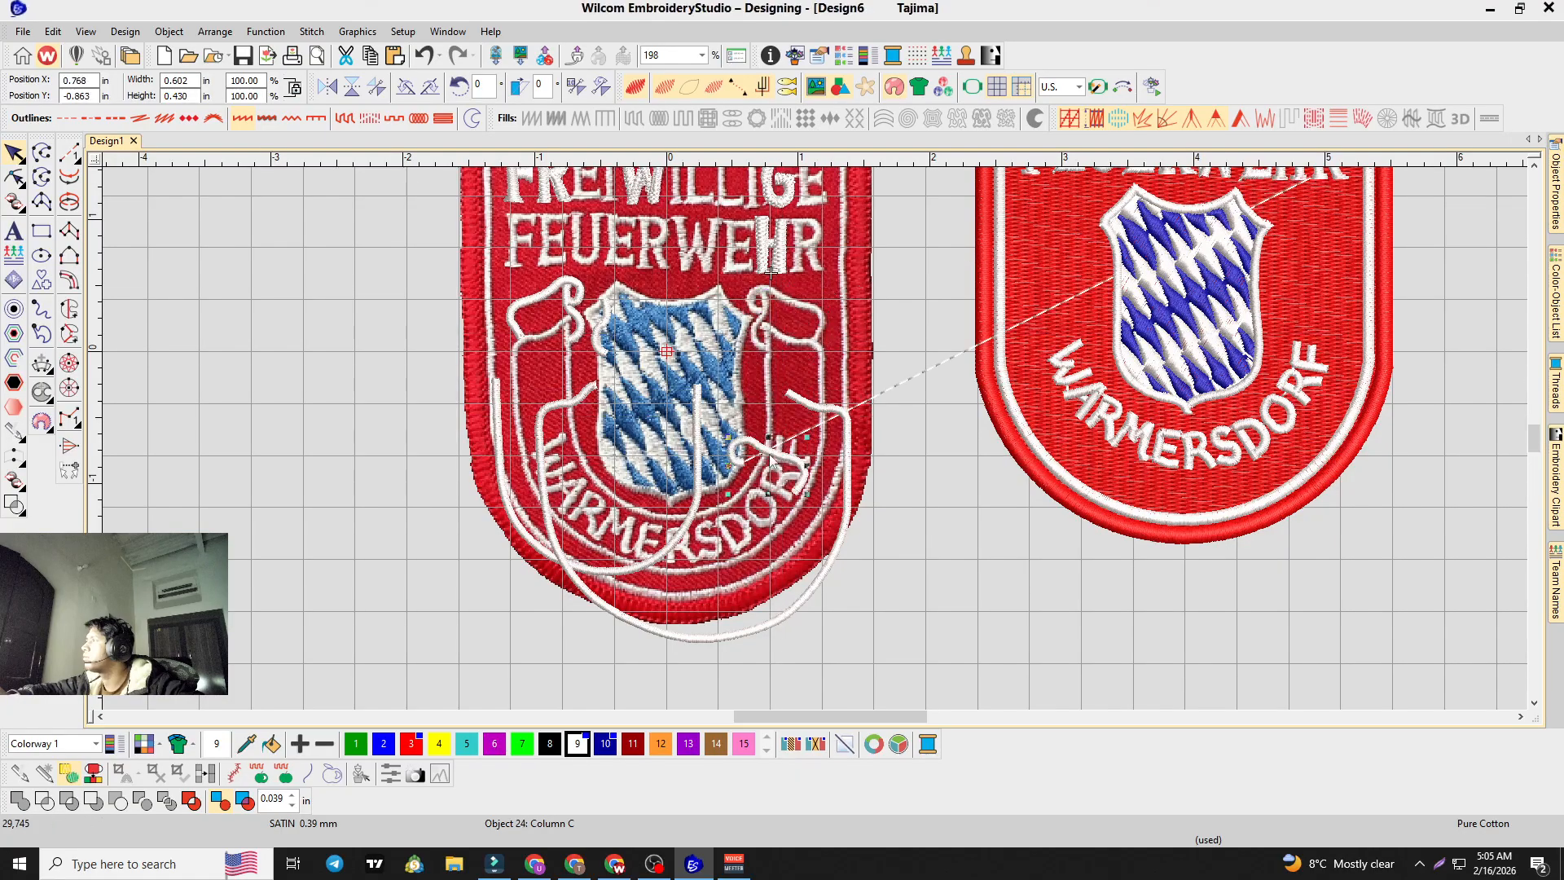
Step: Undo the moves of the separate ribbon pieces and the break-apart of the ribbon object
key(ctrl+z)
key(ctrl+z)
key(ctrl+z)
key(ctrl+z)
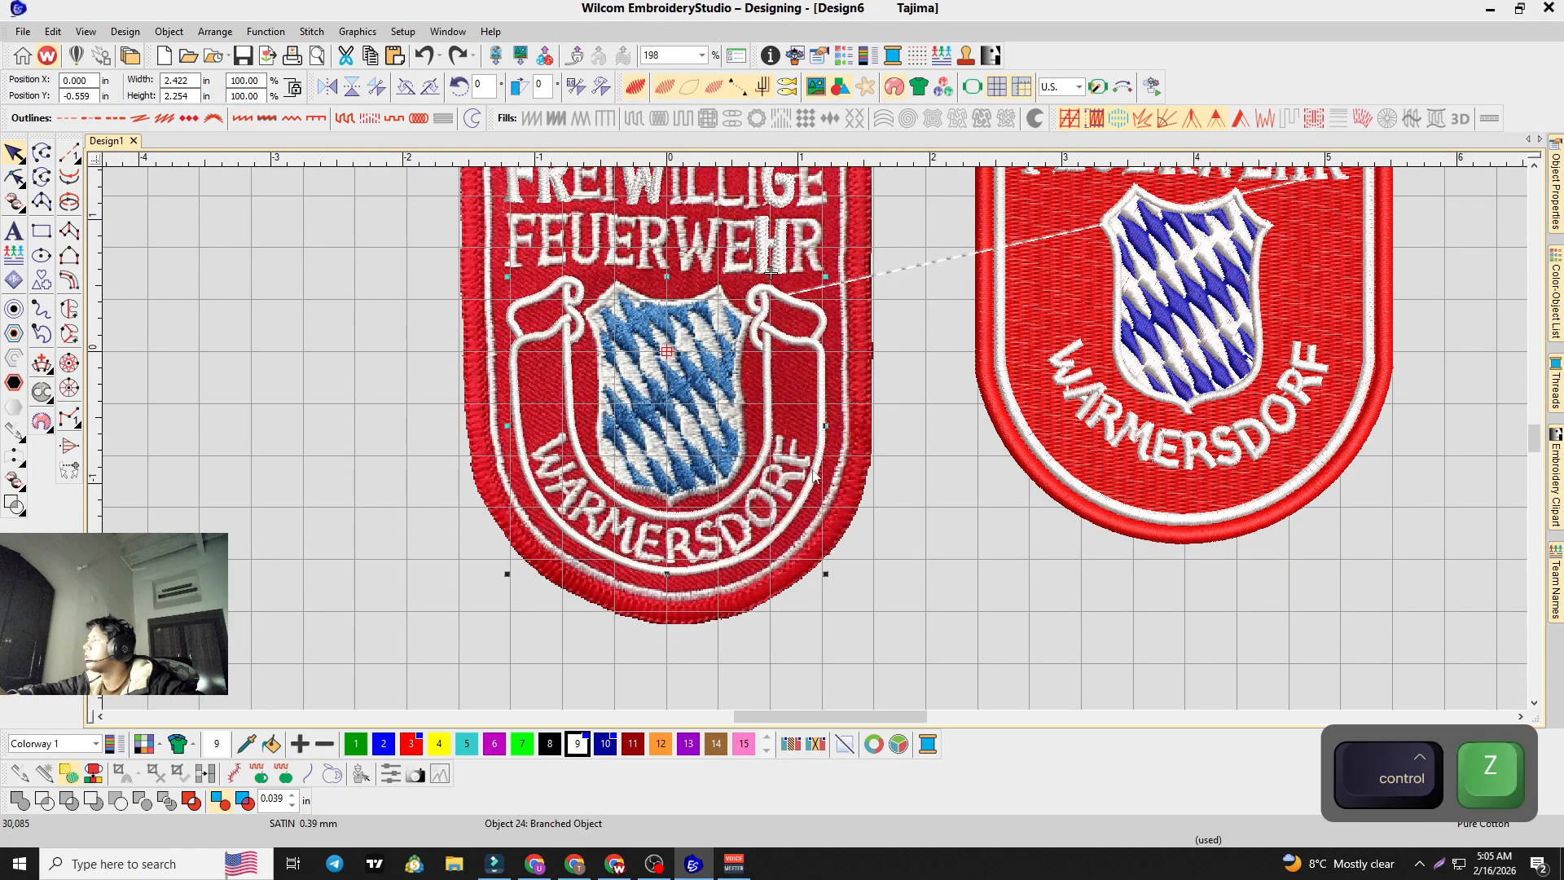
key(ctrl+z)
key(ctrl+z)
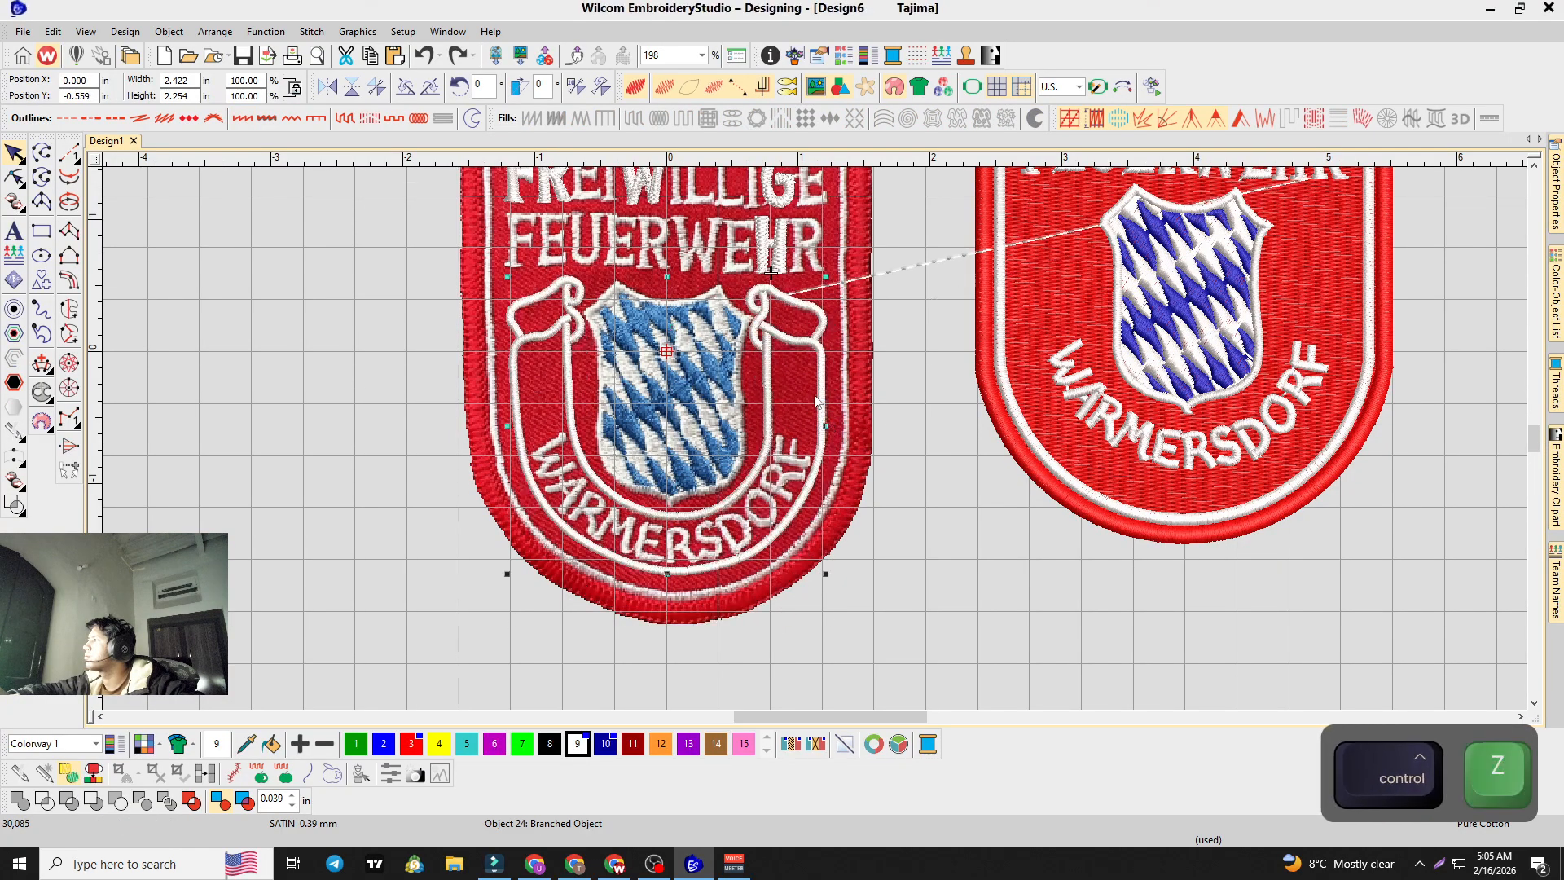
Step: Break apart the branched ribbon object again and inspect its Column C pieces in the Color-Object List
right_click(822, 391)
click(873, 741)
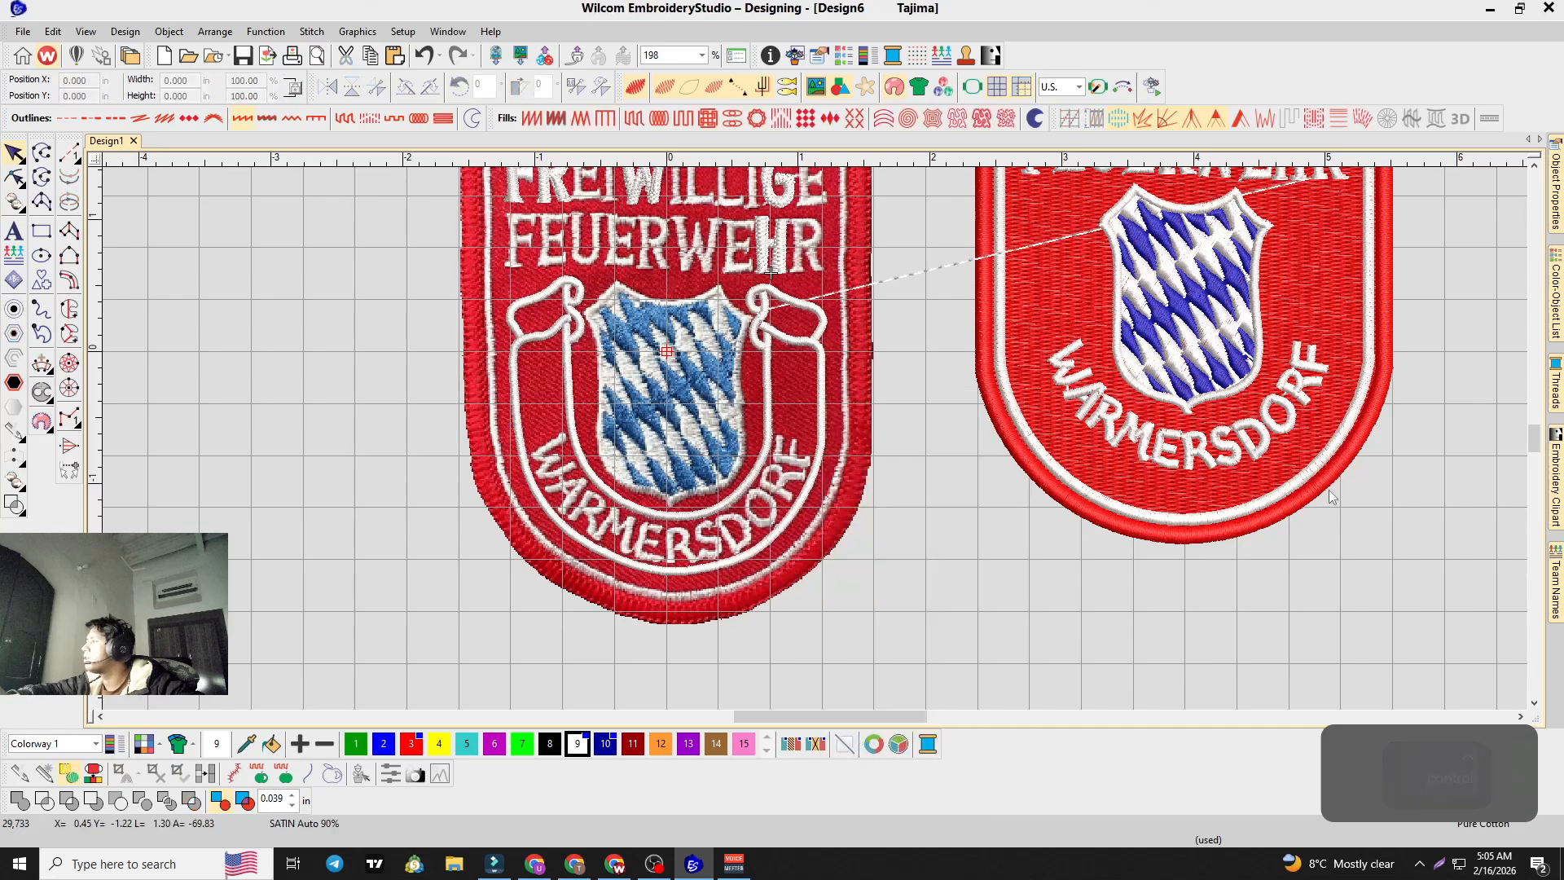
mouse_move(1556, 297)
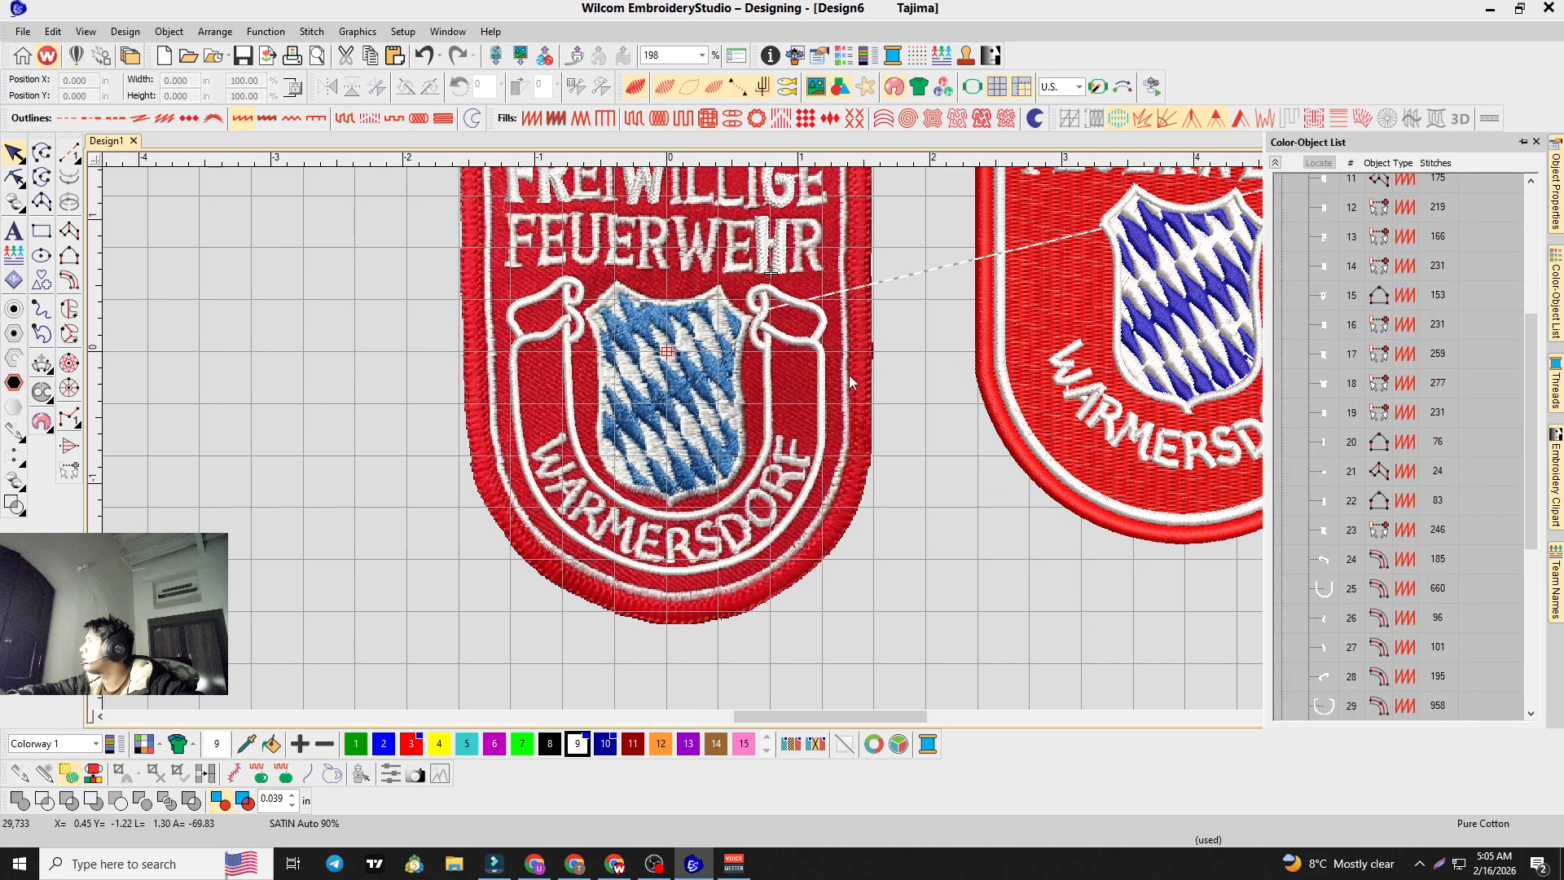
click(771, 365)
click(1328, 618)
click(1325, 678)
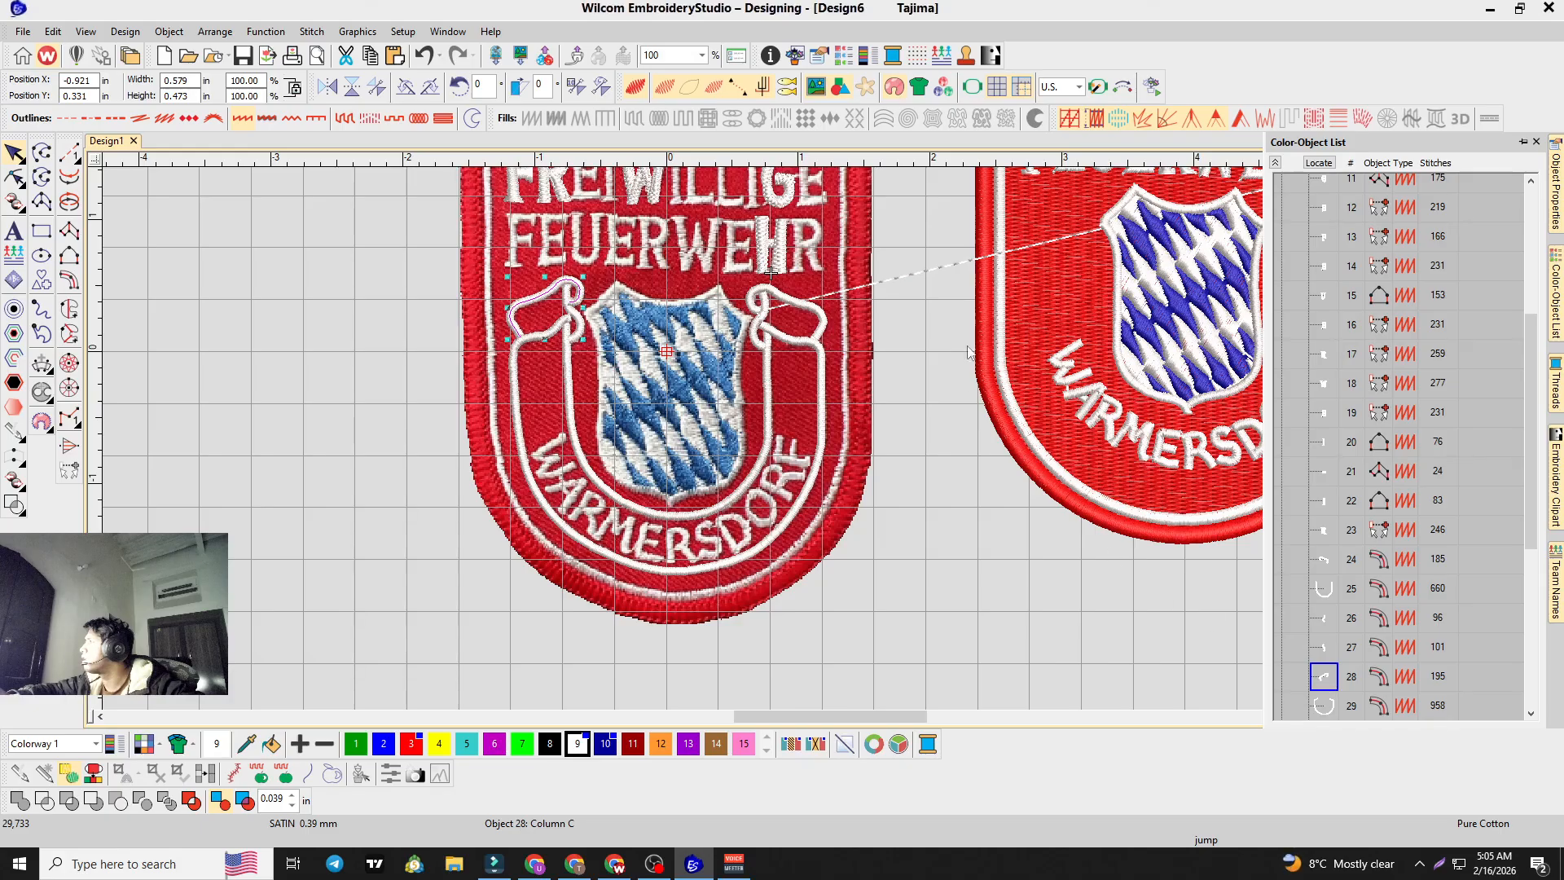
Step: Select the six Column C ribbon pieces, objects 24 to 29, and join them with Branching
click(899, 263)
drag(347, 638, 348, 638)
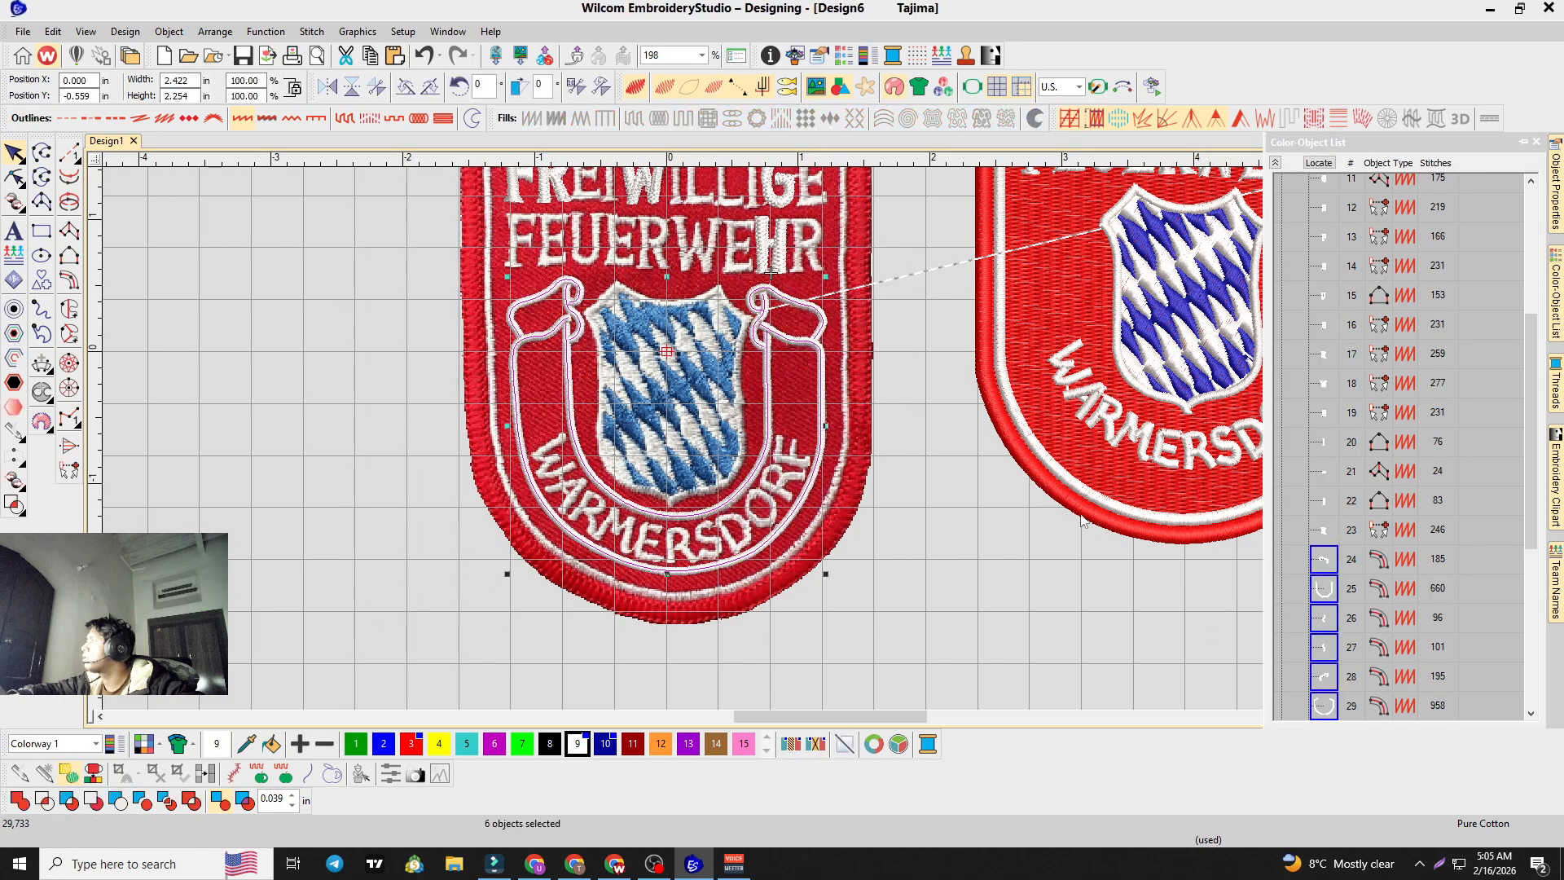
right_click(1344, 597)
click(1369, 522)
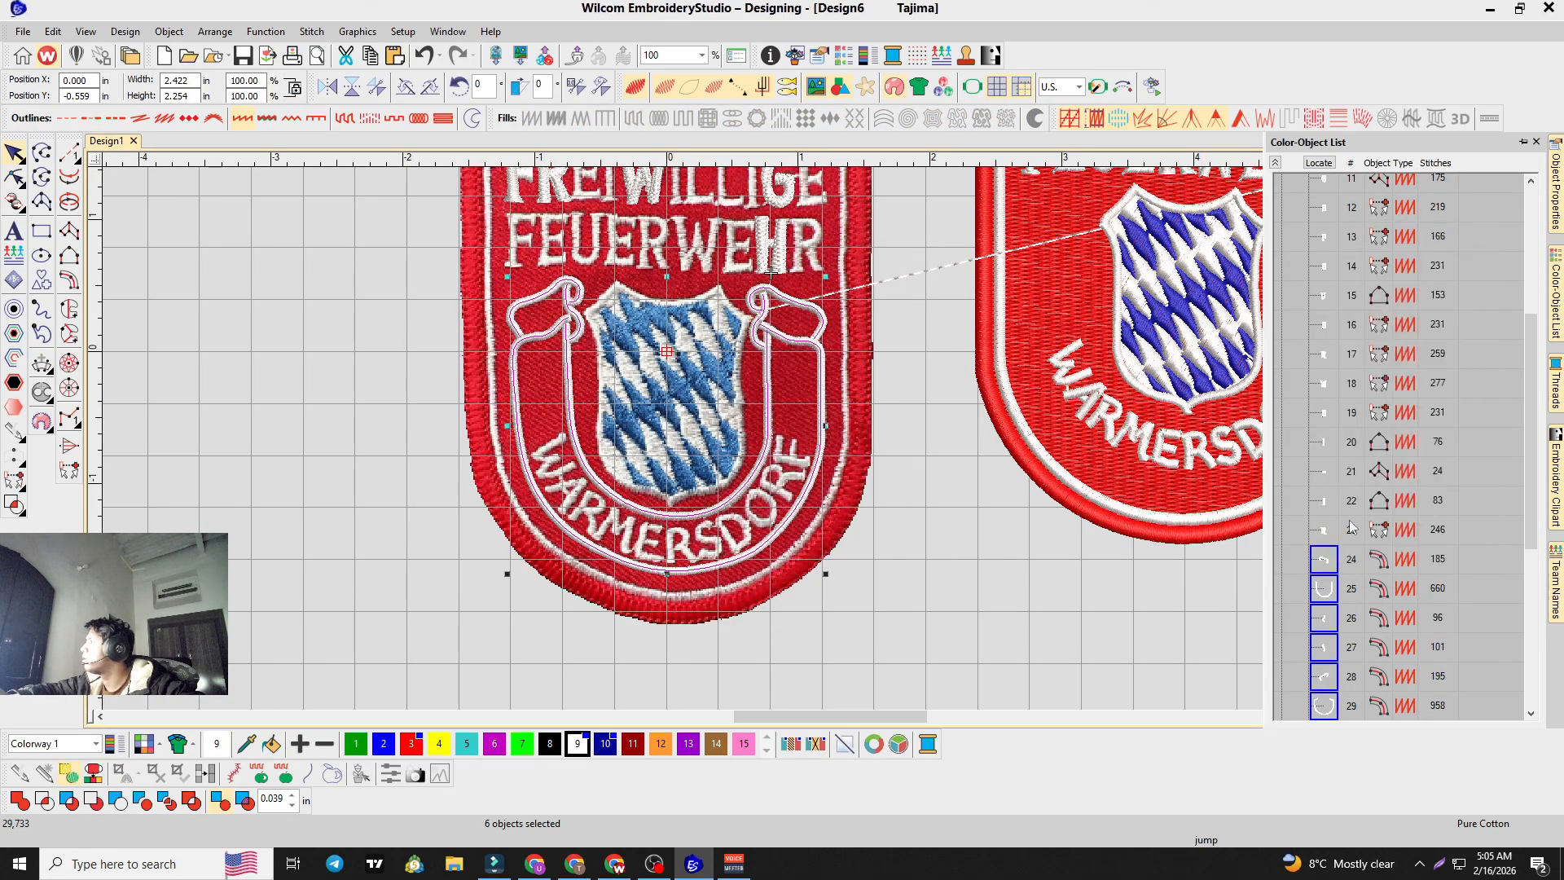
click(910, 434)
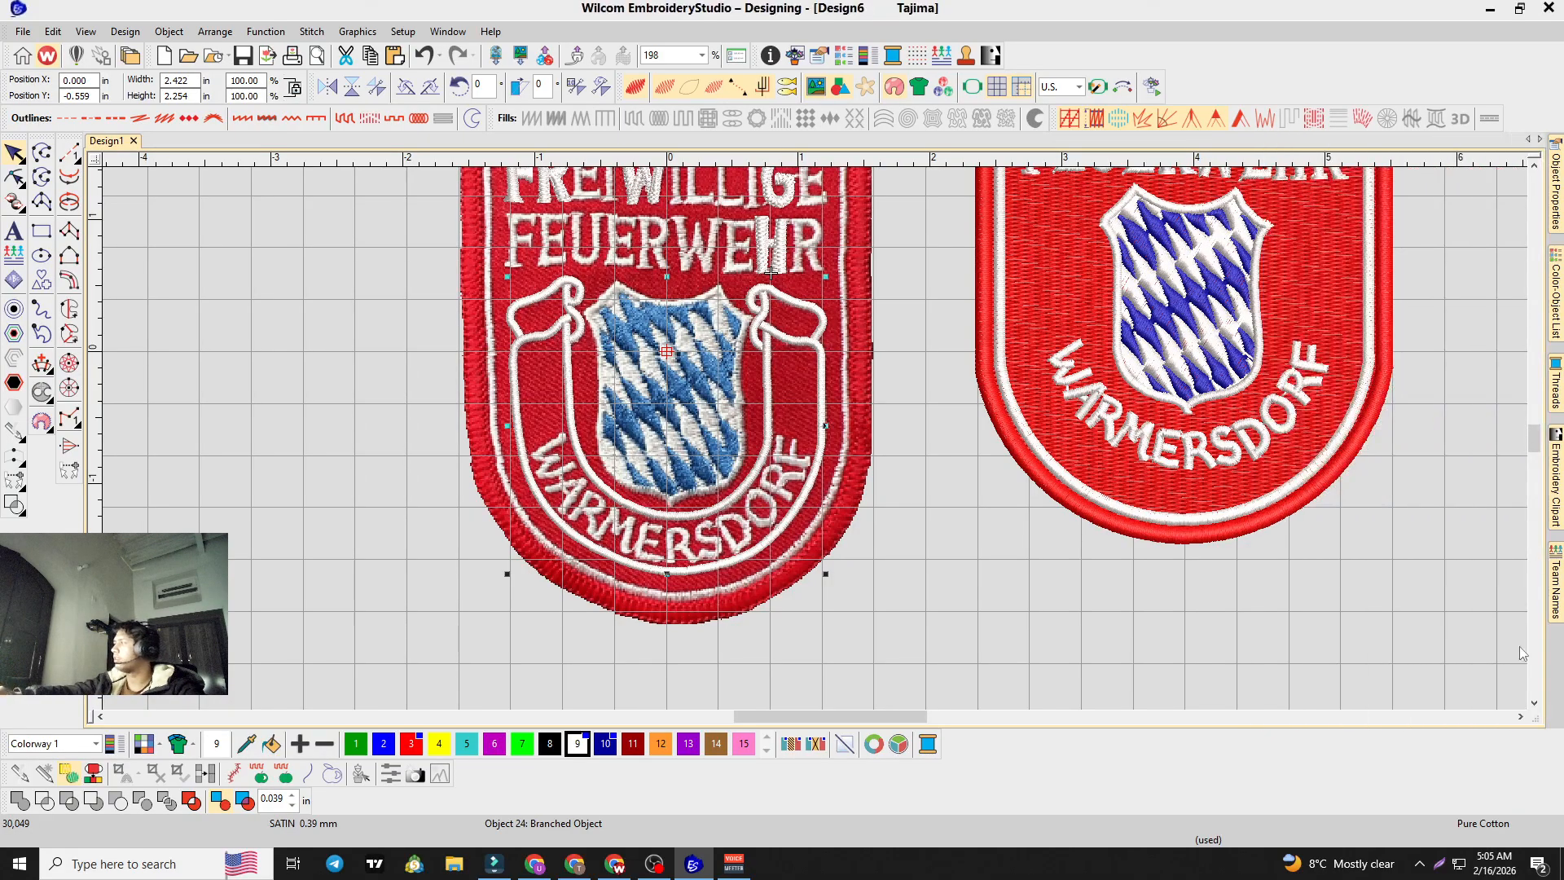
Step: Check the rejoined ribbon's place in the Color-Object List sequence and compare the photo with the finished embroidery
click(1556, 299)
scroll(1348, 670, down, 1)
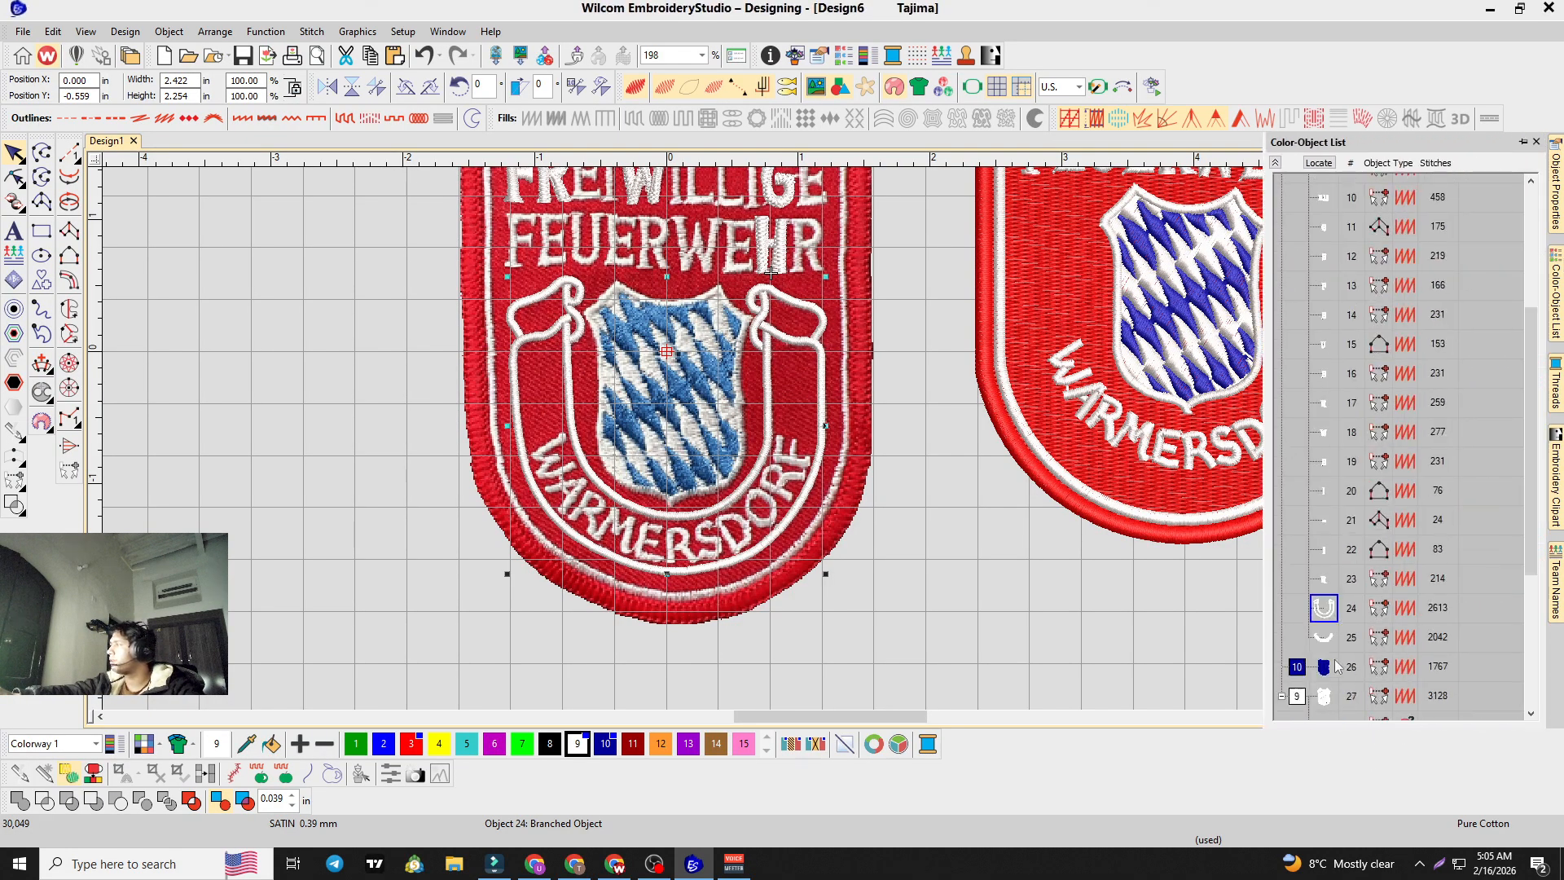
click(727, 510)
scroll(817, 439, down, 5)
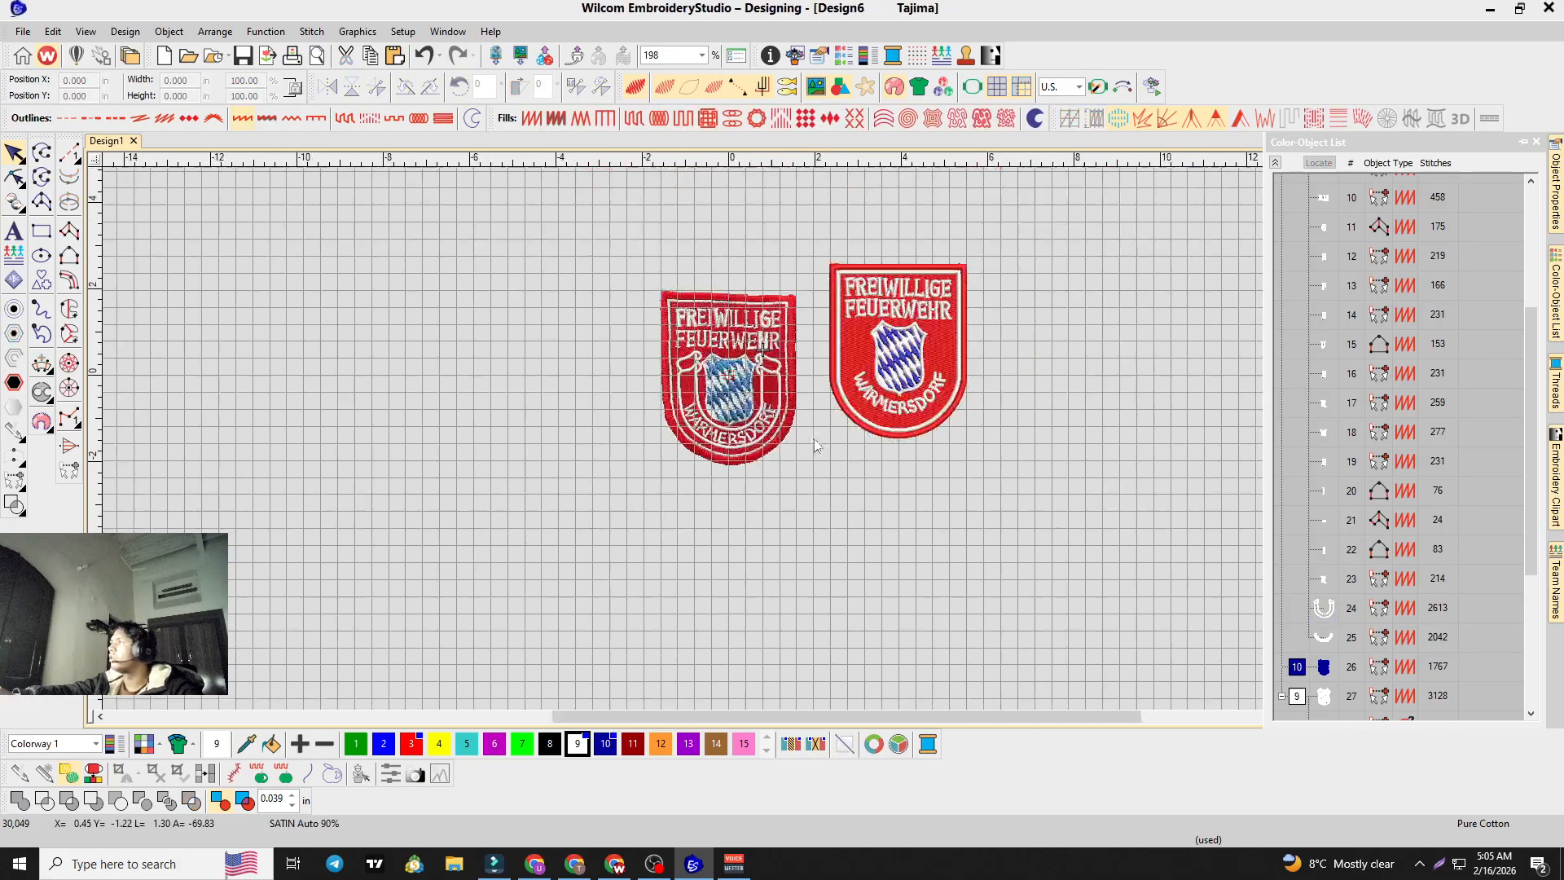
scroll(817, 439, up, 6)
scroll(817, 439, down, 1)
Step: Move the white branched shield outline and diamonds from the finished embroidery onto the shield in the badge photo
drag(819, 445, 322, 521)
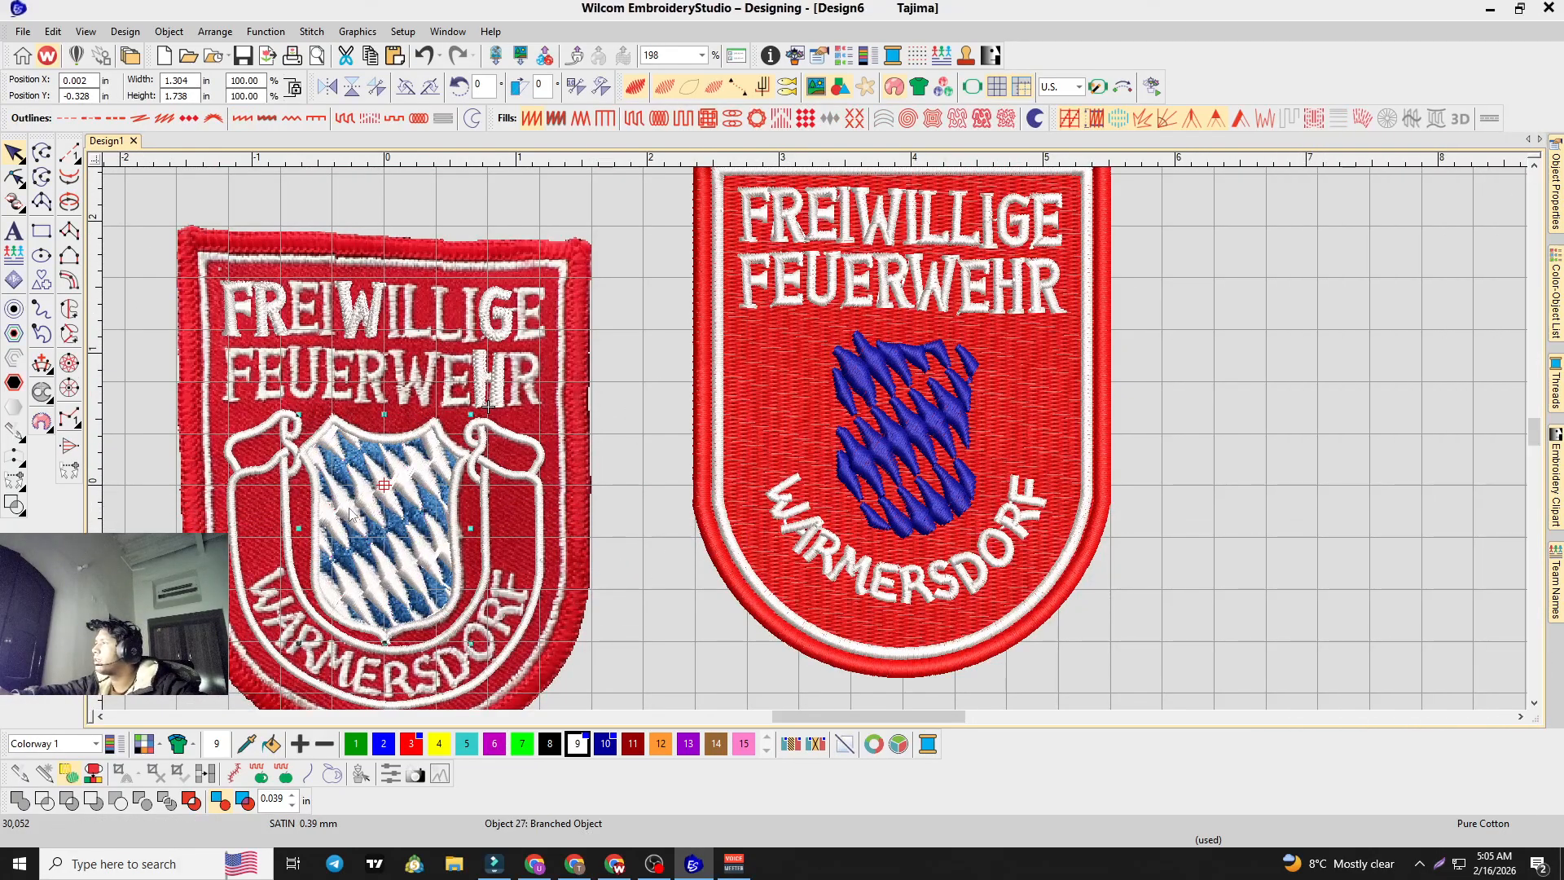
scroll(374, 513, up, 3)
scroll(815, 444, down, 1)
scroll(753, 316, down, 6)
scroll(600, 446, up, 5)
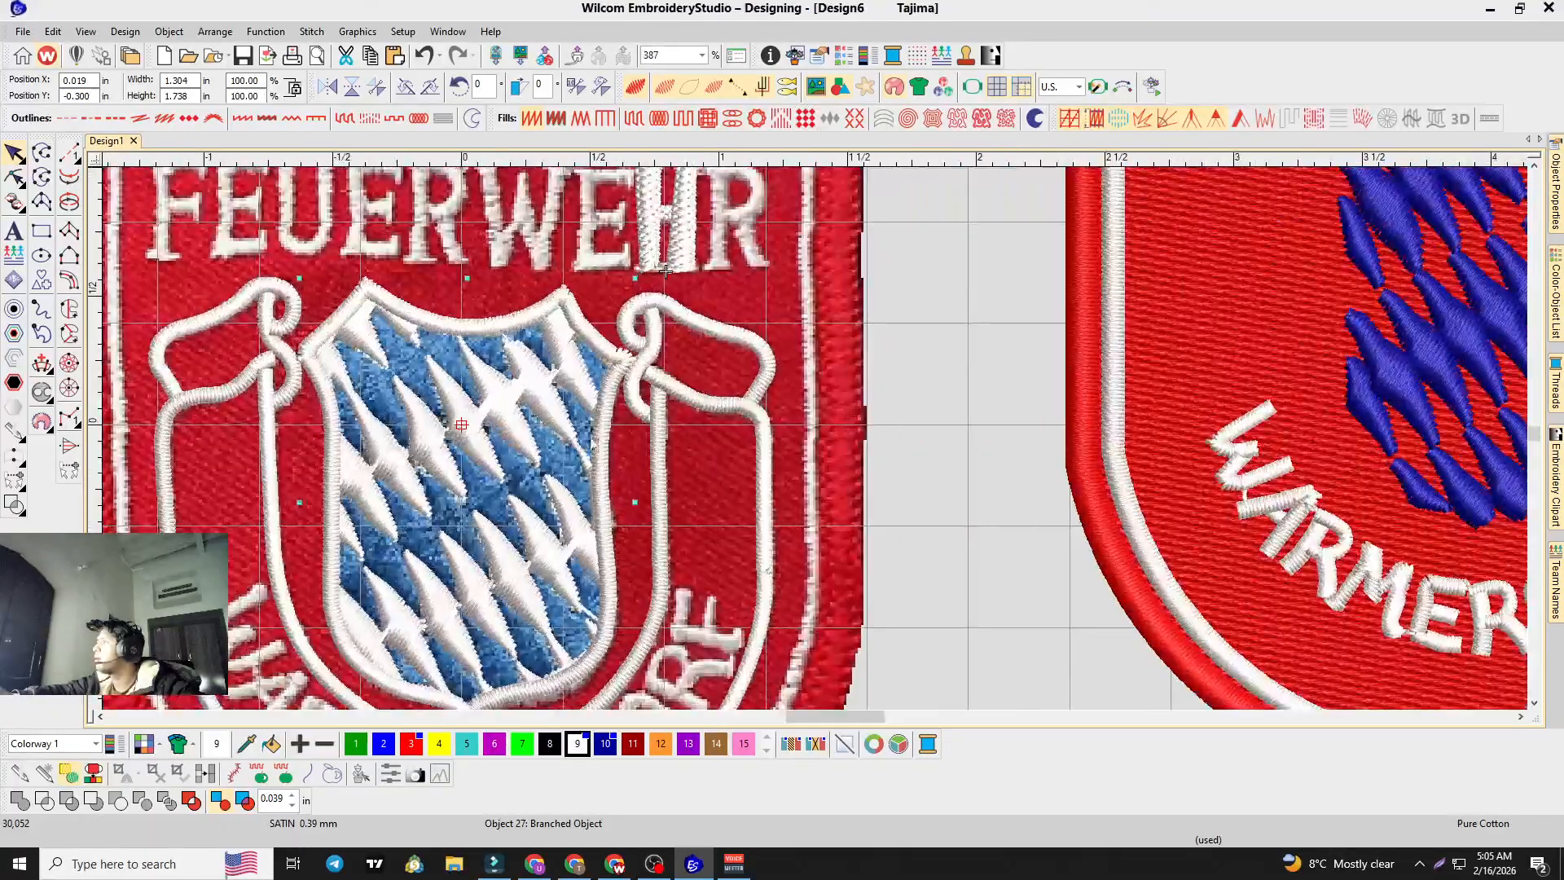
Step: Move the white branched shield object off the photo to beside the blue diamonds of the finished embroidery
drag(417, 326, 892, 263)
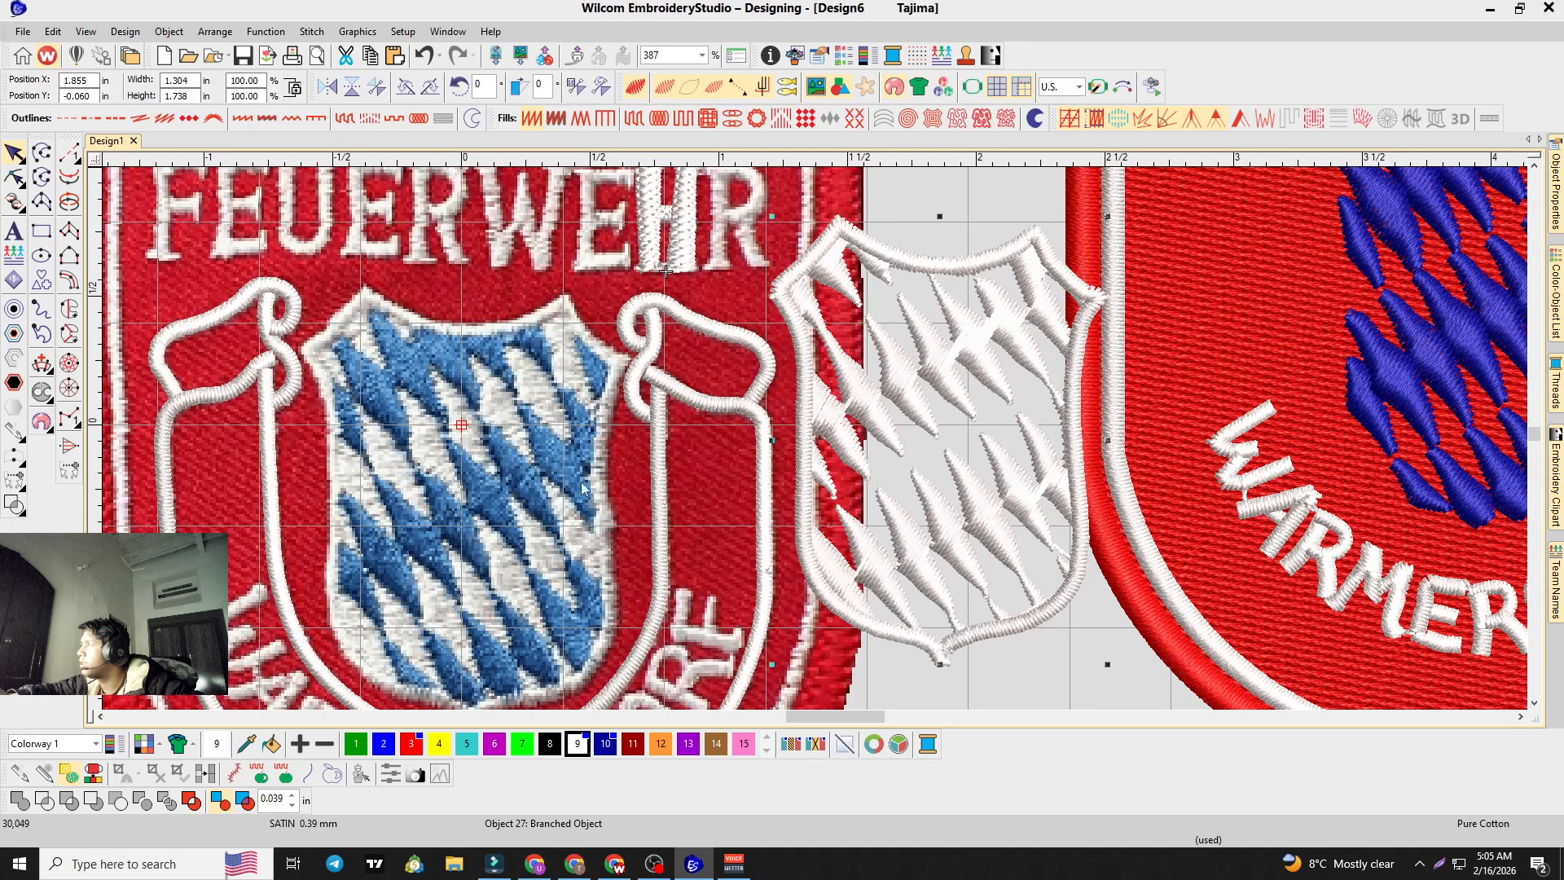
scroll(538, 487, down, 2)
drag(925, 505, 894, 396)
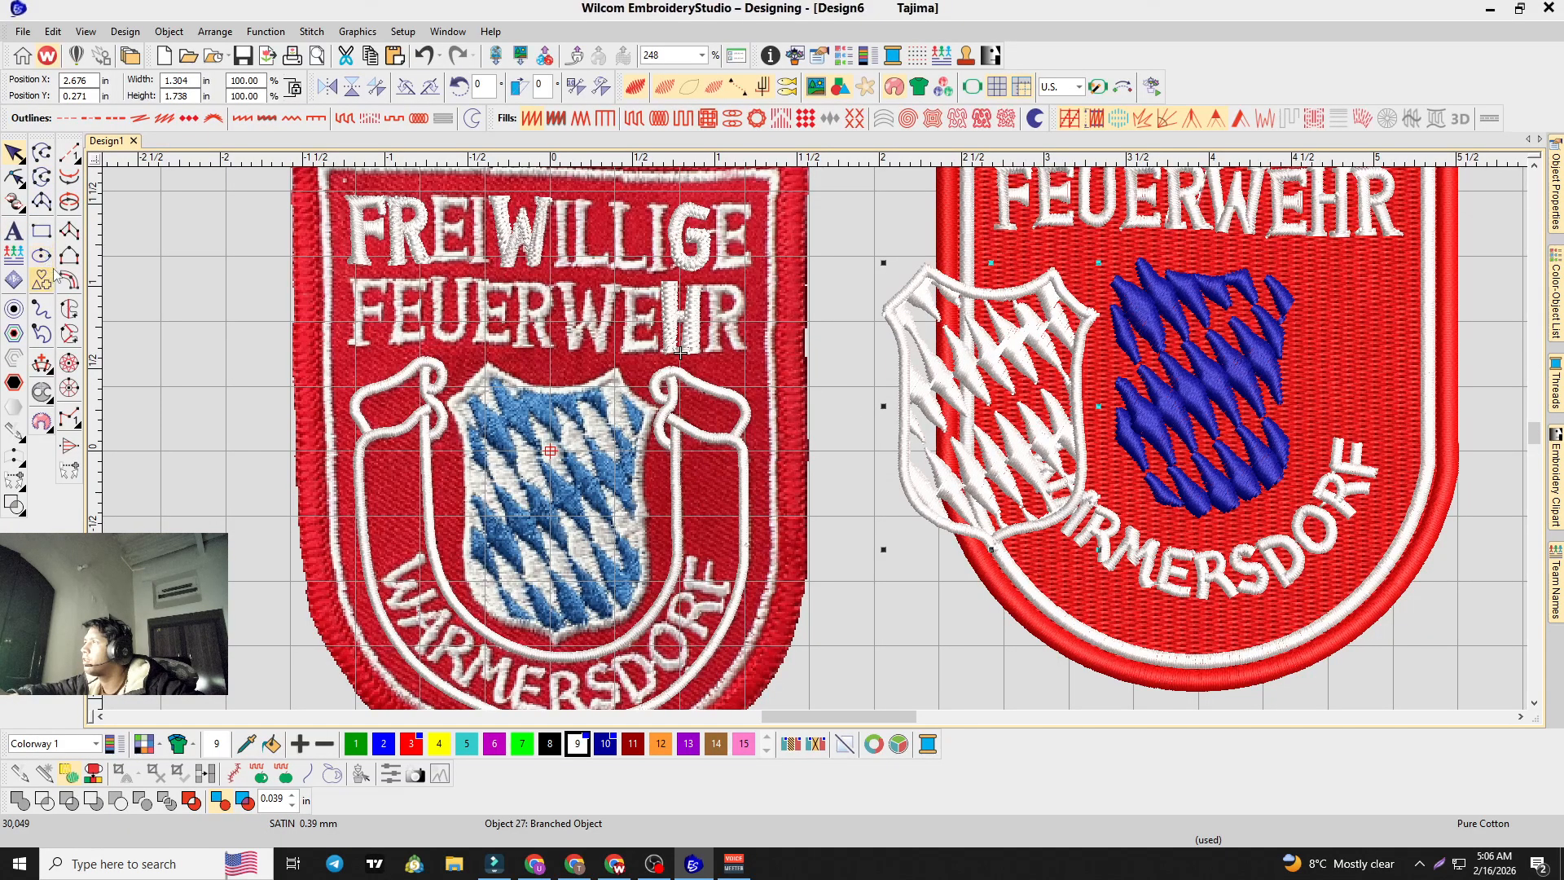
Step: Trace the shield on the badge photo with curve points around its edge and generate it as a white Complex Fill object
click(69, 312)
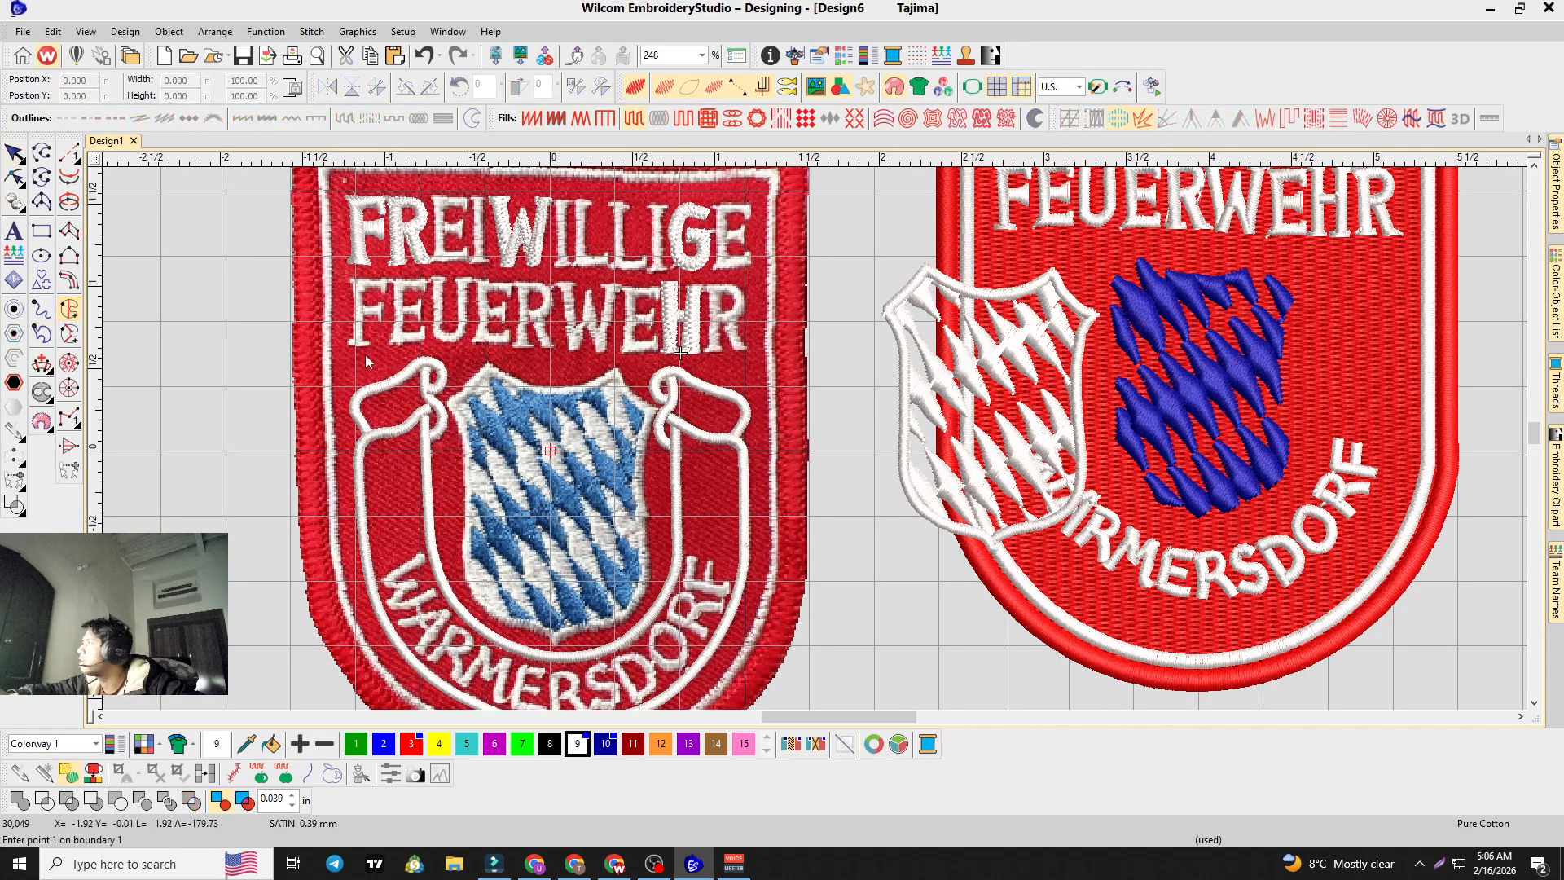
click(492, 367)
right_click(546, 392)
right_click(582, 378)
right_click(611, 367)
right_click(643, 369)
right_click(631, 422)
right_click(633, 465)
right_click(646, 571)
right_click(488, 597)
right_click(444, 446)
right_click(457, 384)
key(Return)
key(Return)
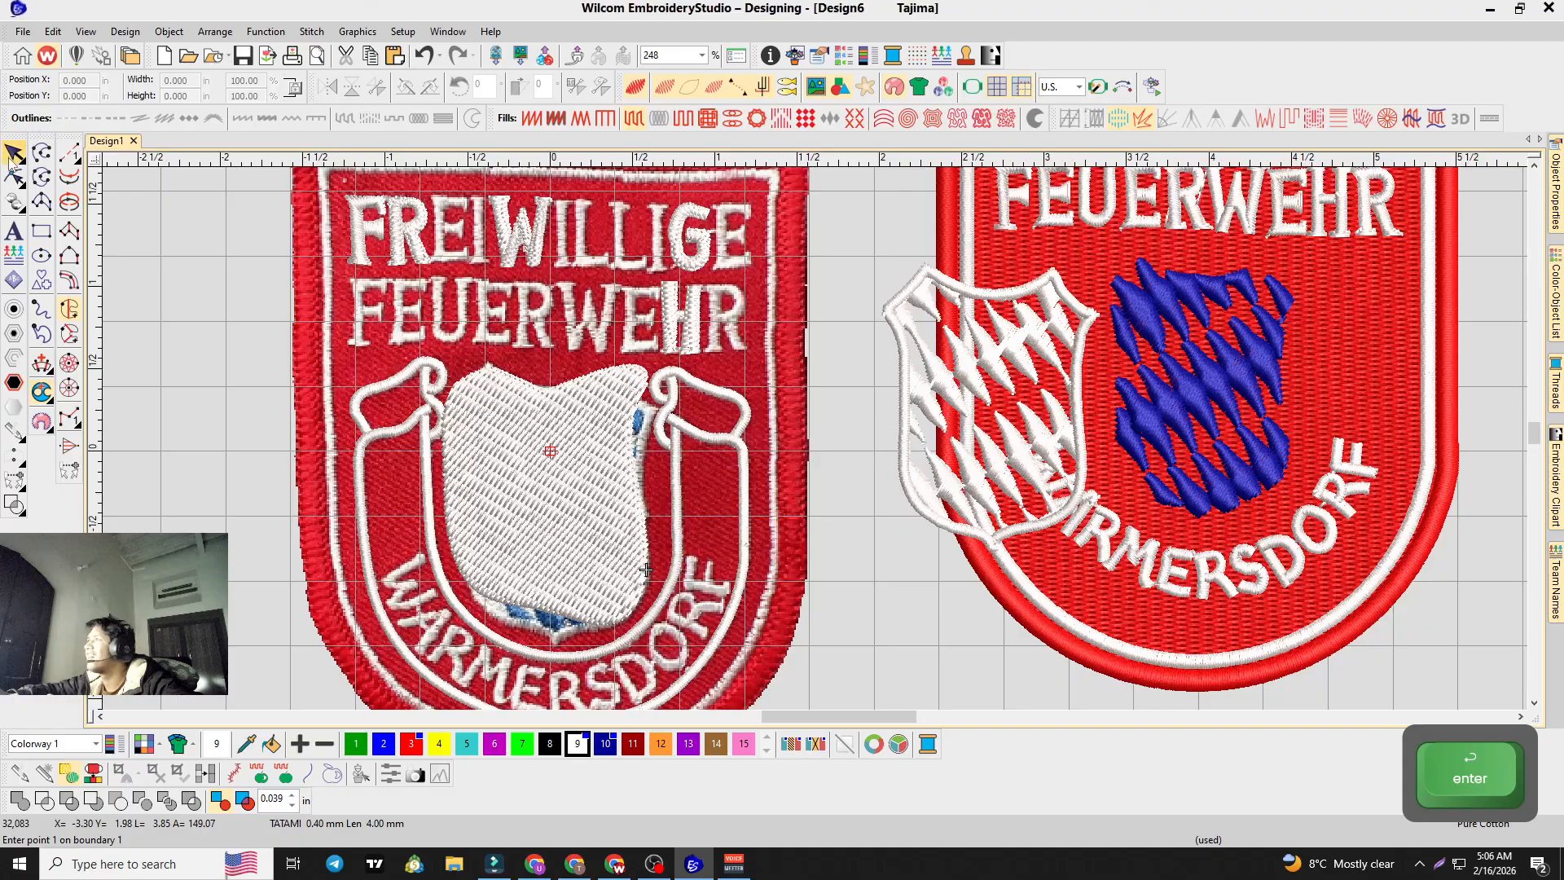
Step: Move the white shield fill down and right of the photo's shield and change its fill stitch to Satin
key(Escape)
drag(491, 418, 599, 548)
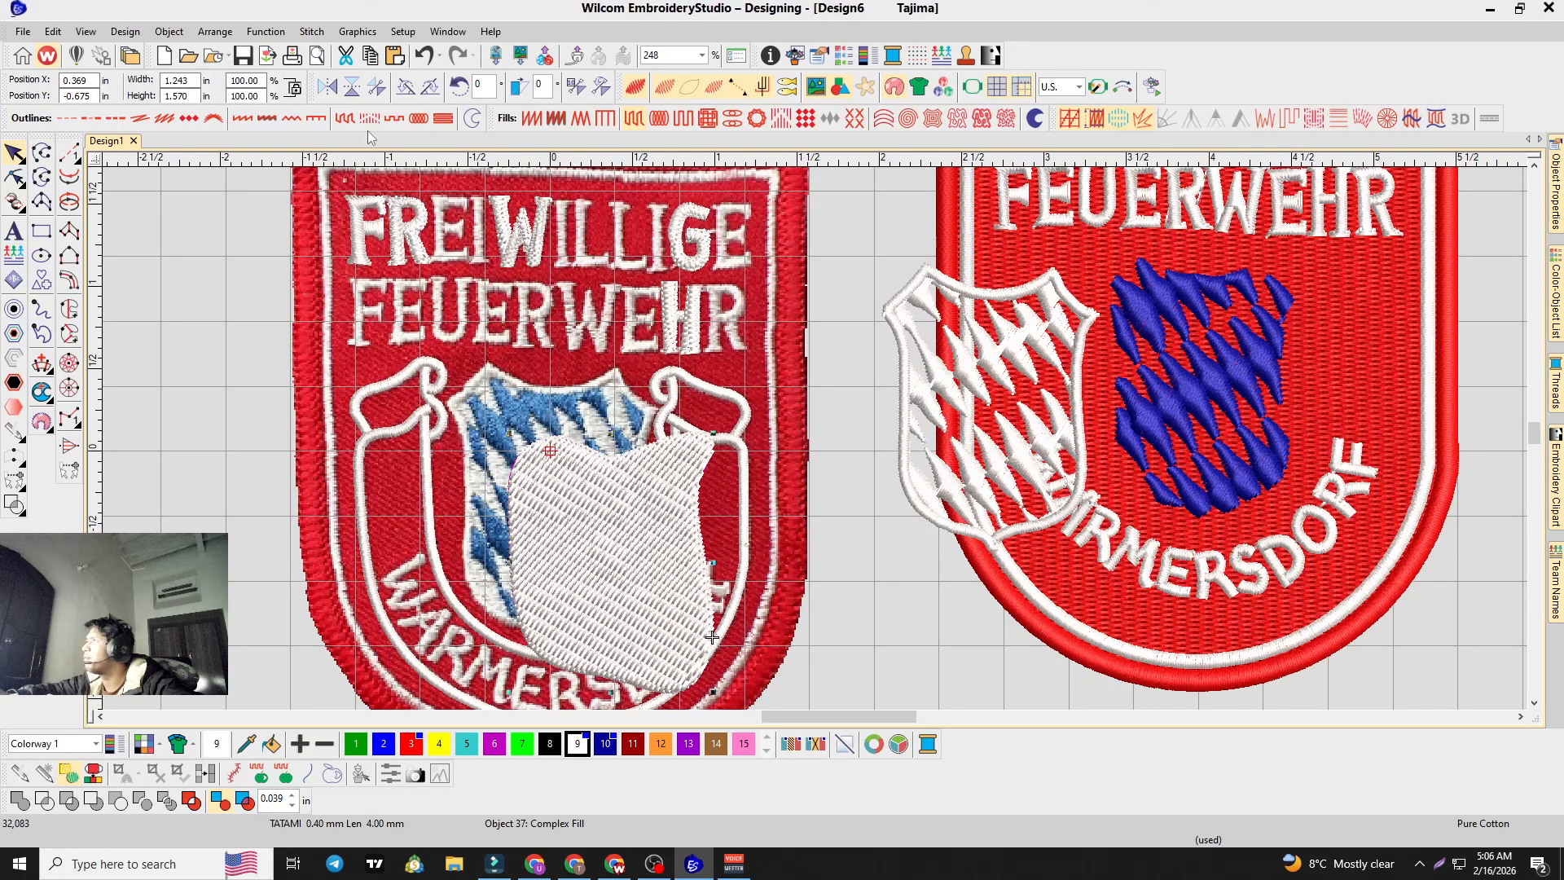
click(531, 118)
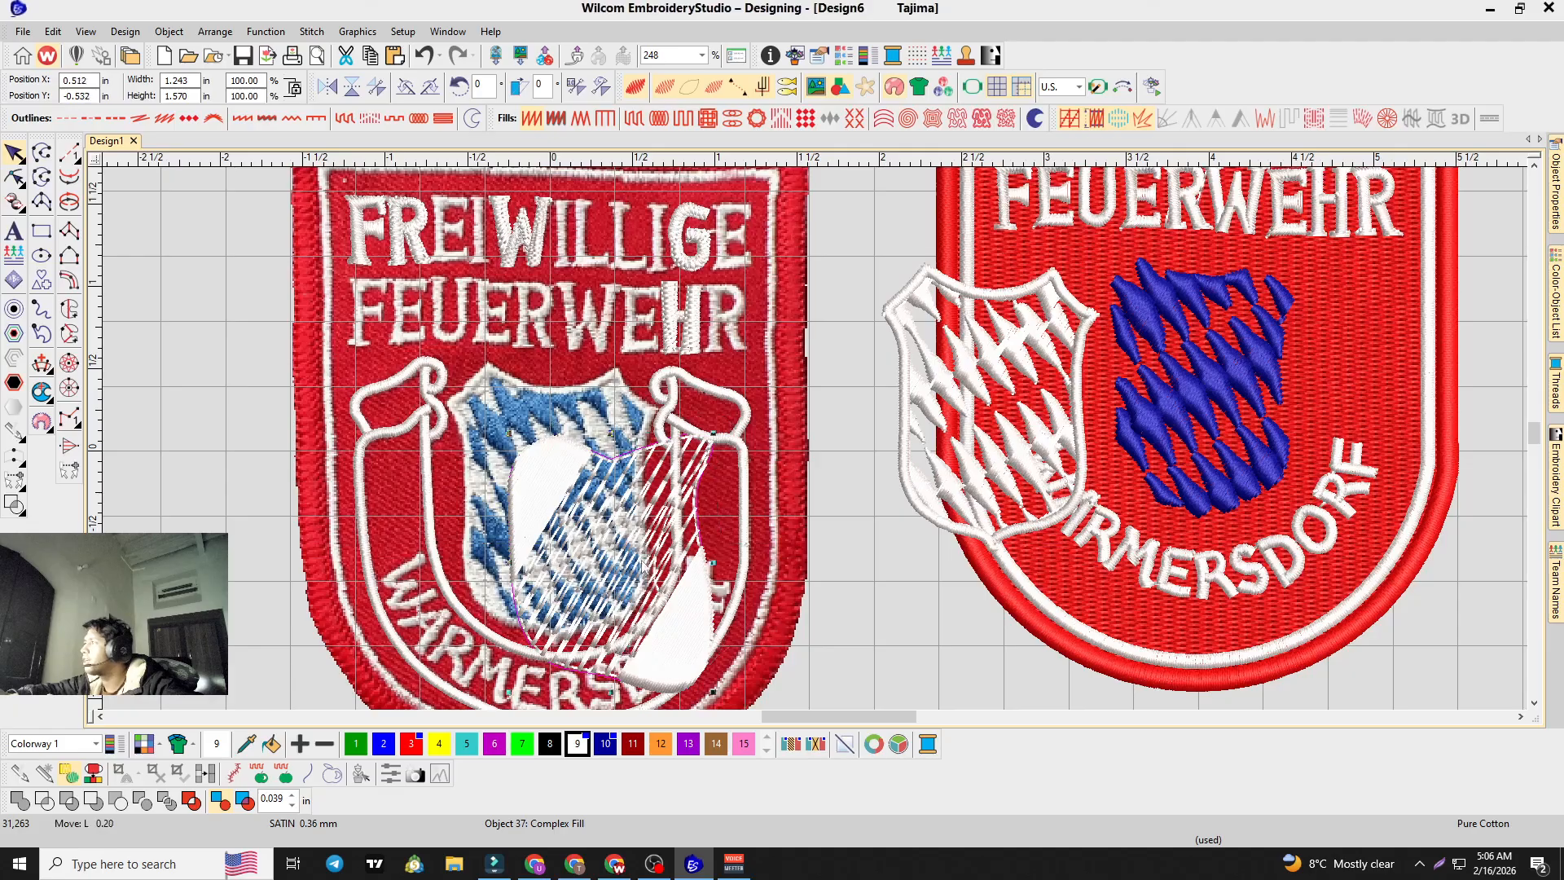
Step: Reposition the white shield fill so that it sits over the shield on the badge photo
drag(617, 586, 652, 543)
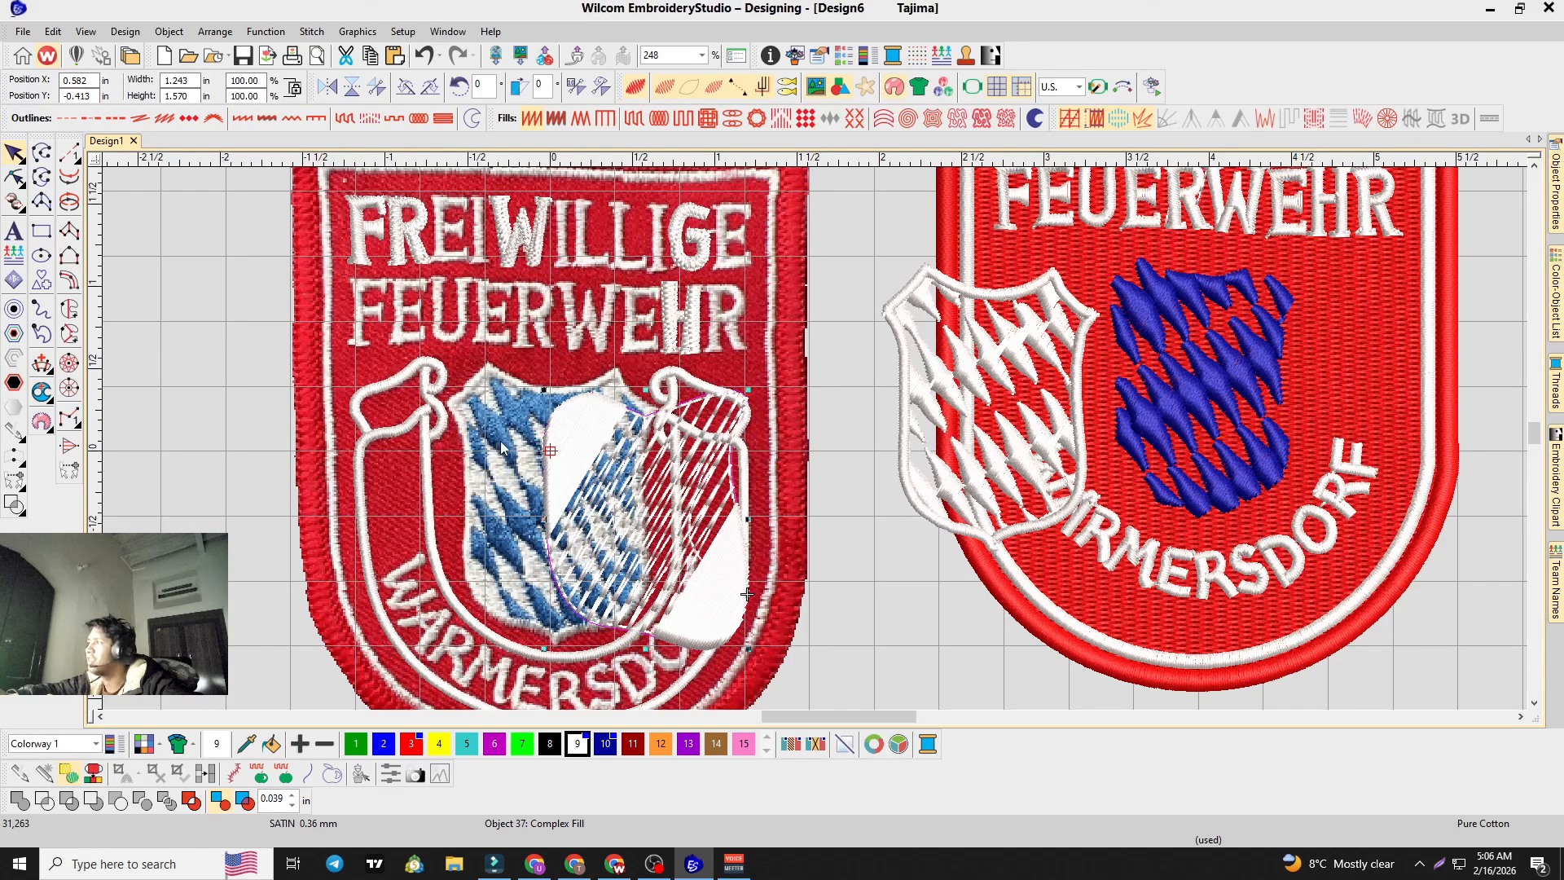
drag(747, 594, 802, 606)
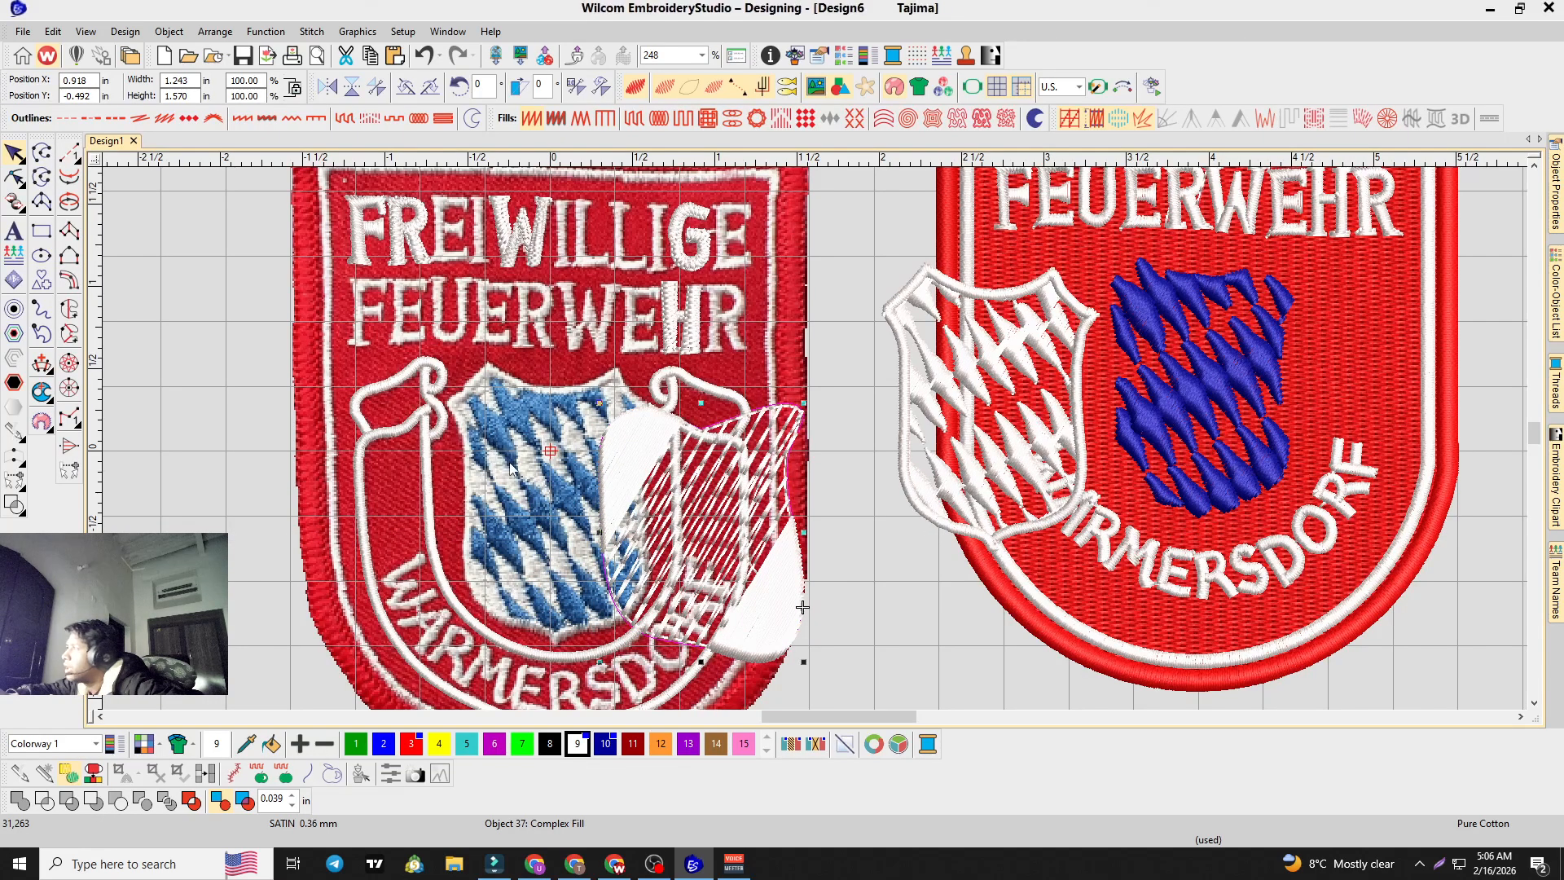
drag(803, 607, 576, 489)
key(ctrl+z)
key(ctrl+z)
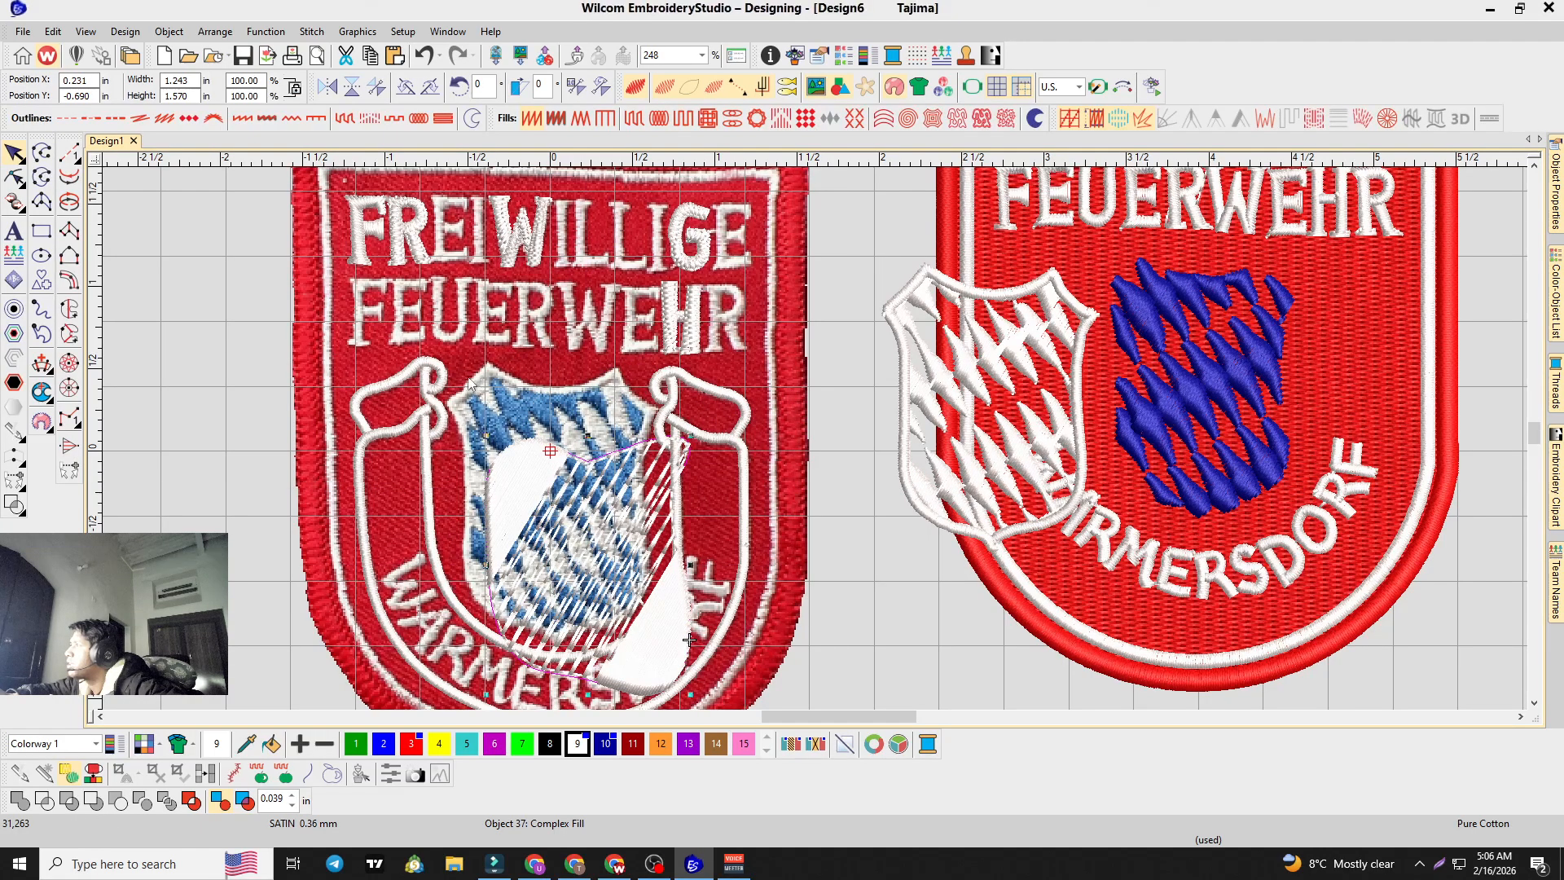
drag(688, 639, 666, 562)
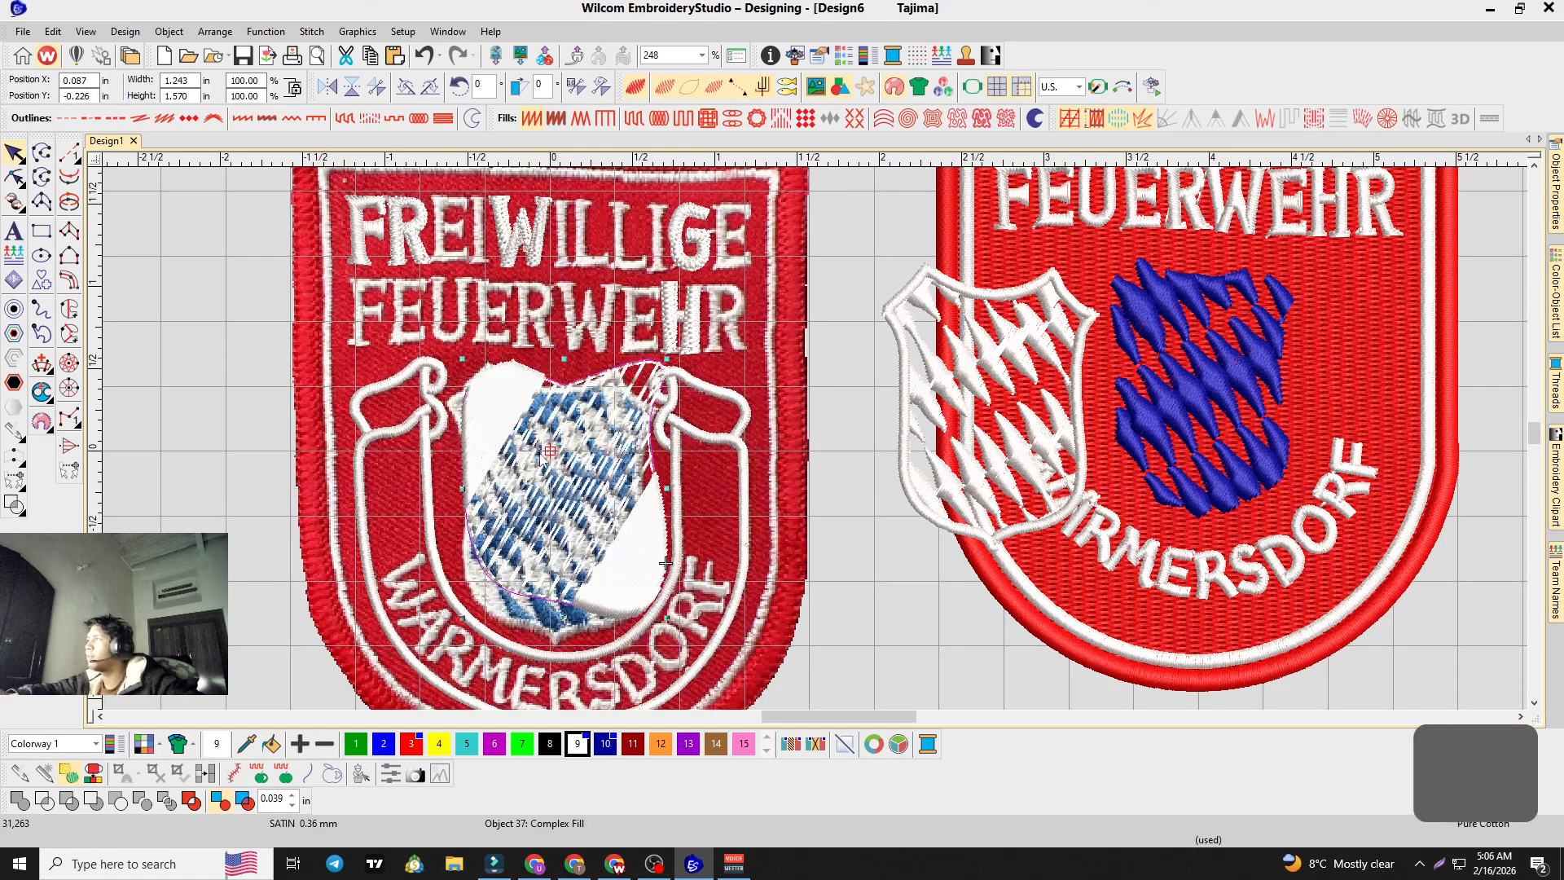
Step: Duplicate the white shield fill in place and convert the copy to a Satin outline
key(ctrl+c)
key(ctrl+v)
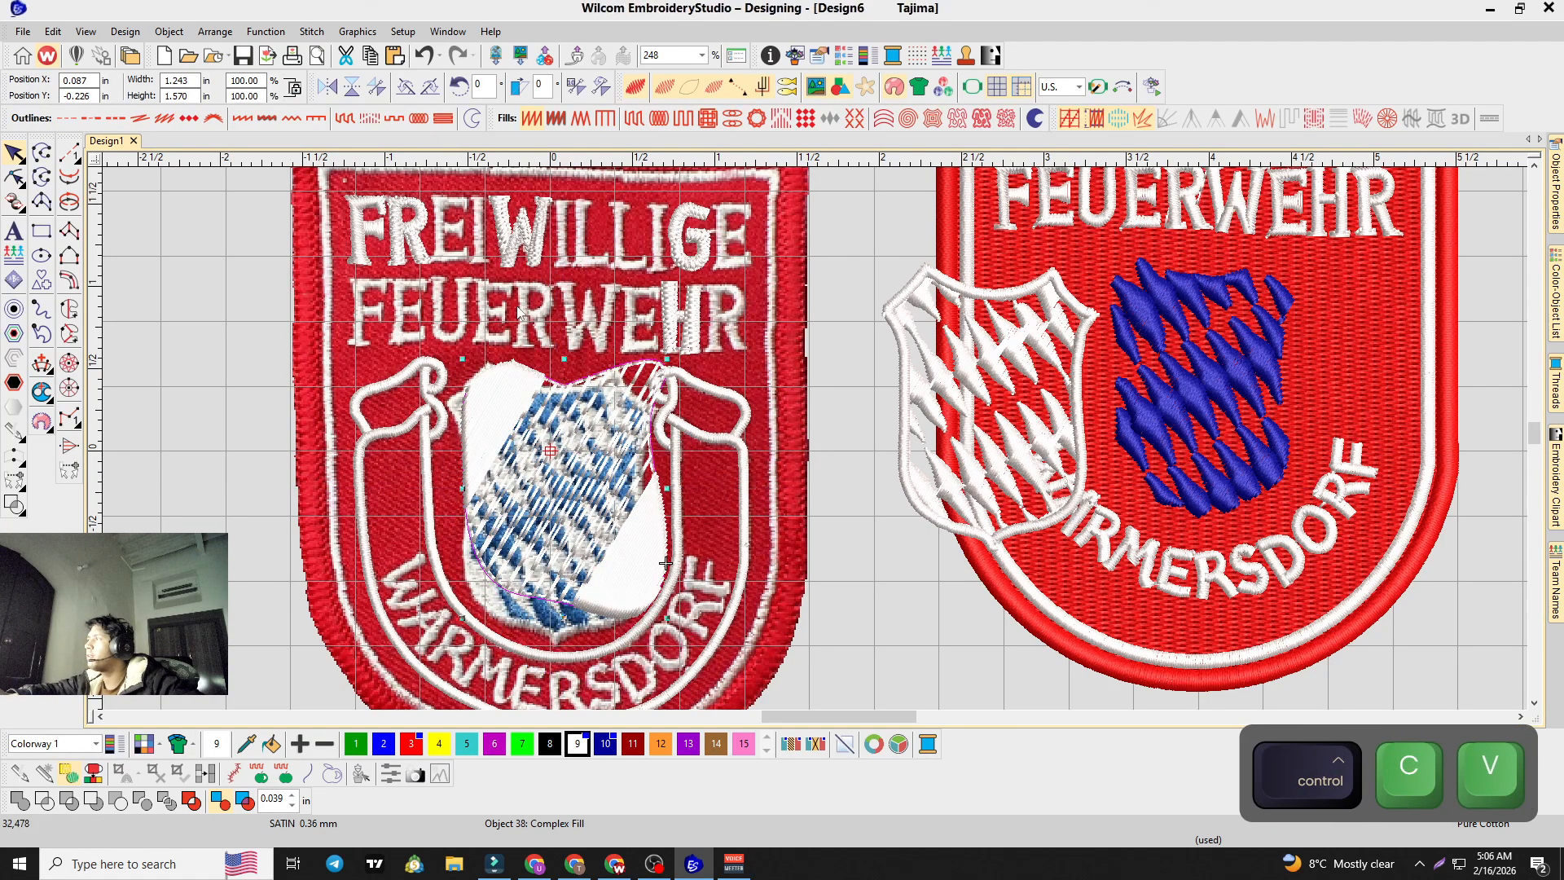
click(242, 118)
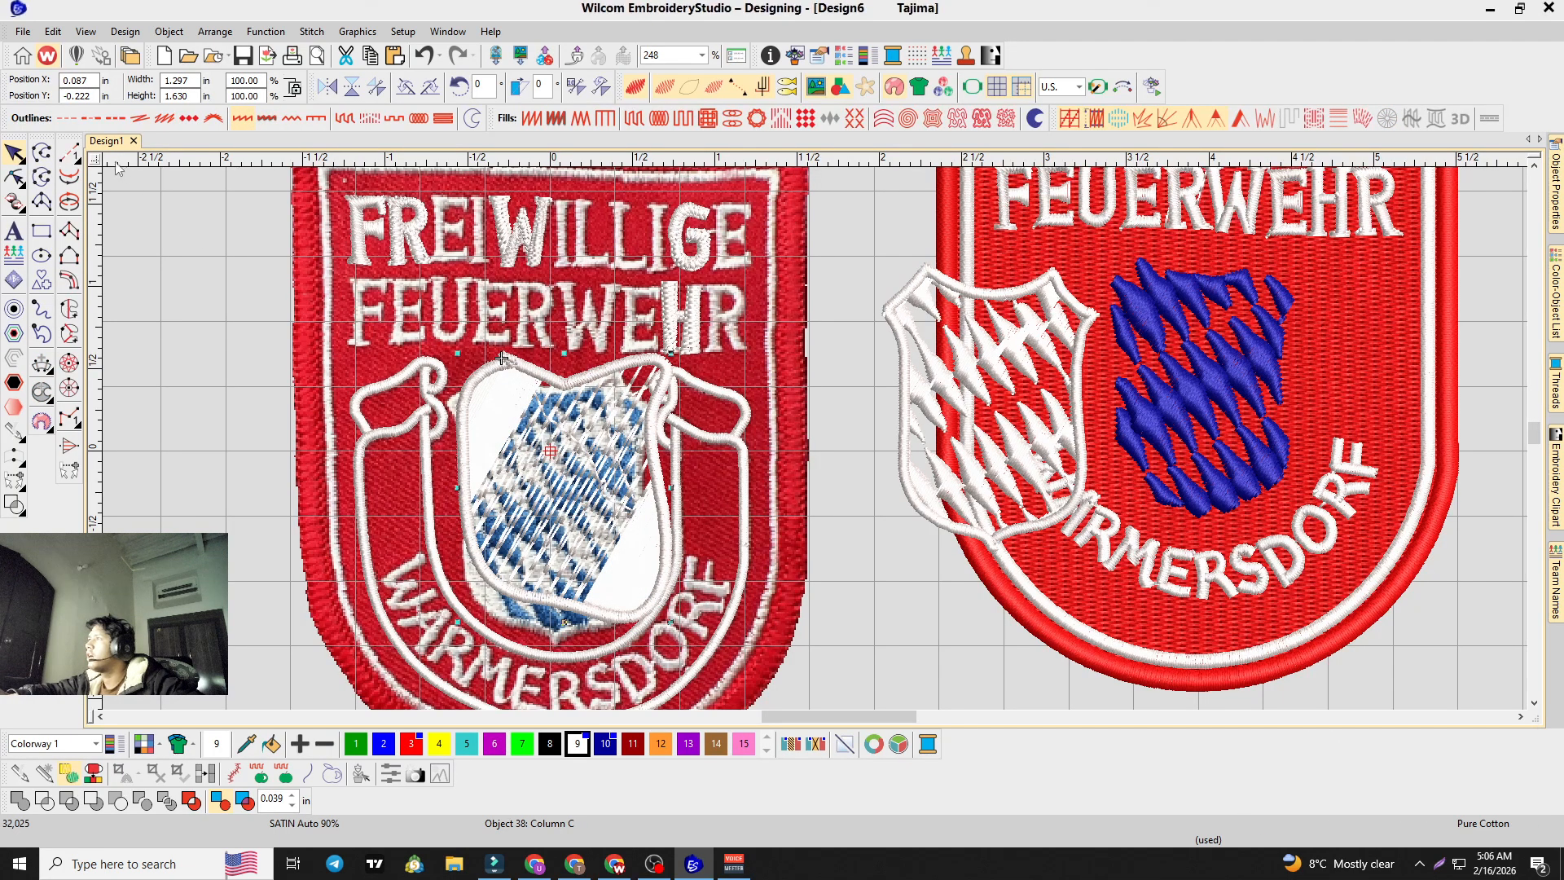
click(248, 262)
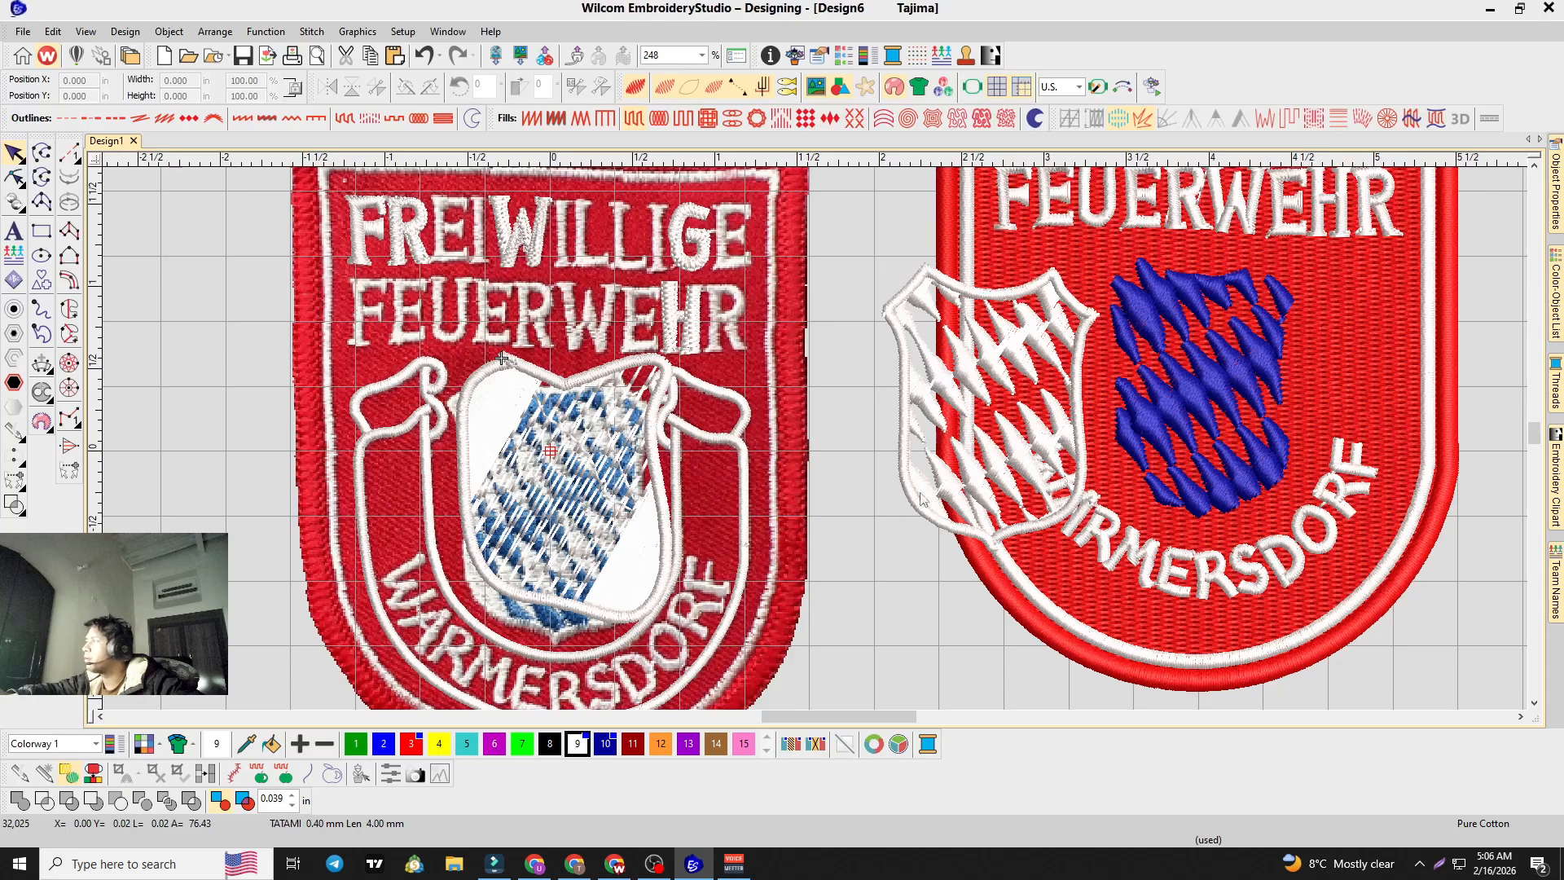
Step: Break apart the blue branched diamonds of the finished embroidery into separate objects
drag(1151, 426, 888, 482)
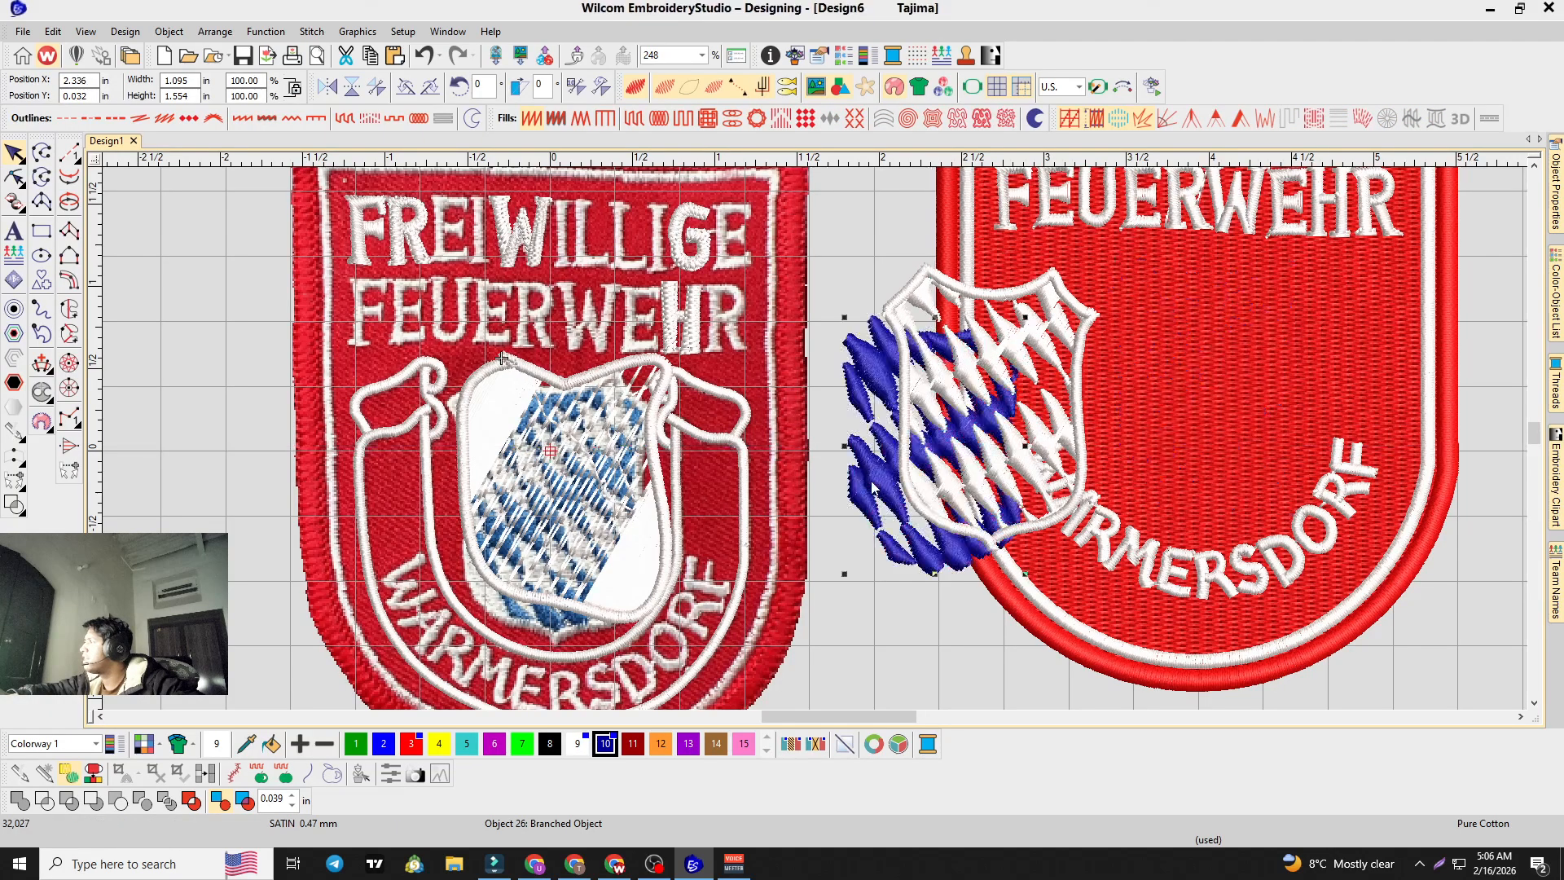
key(ctrl+z)
right_click(1194, 370)
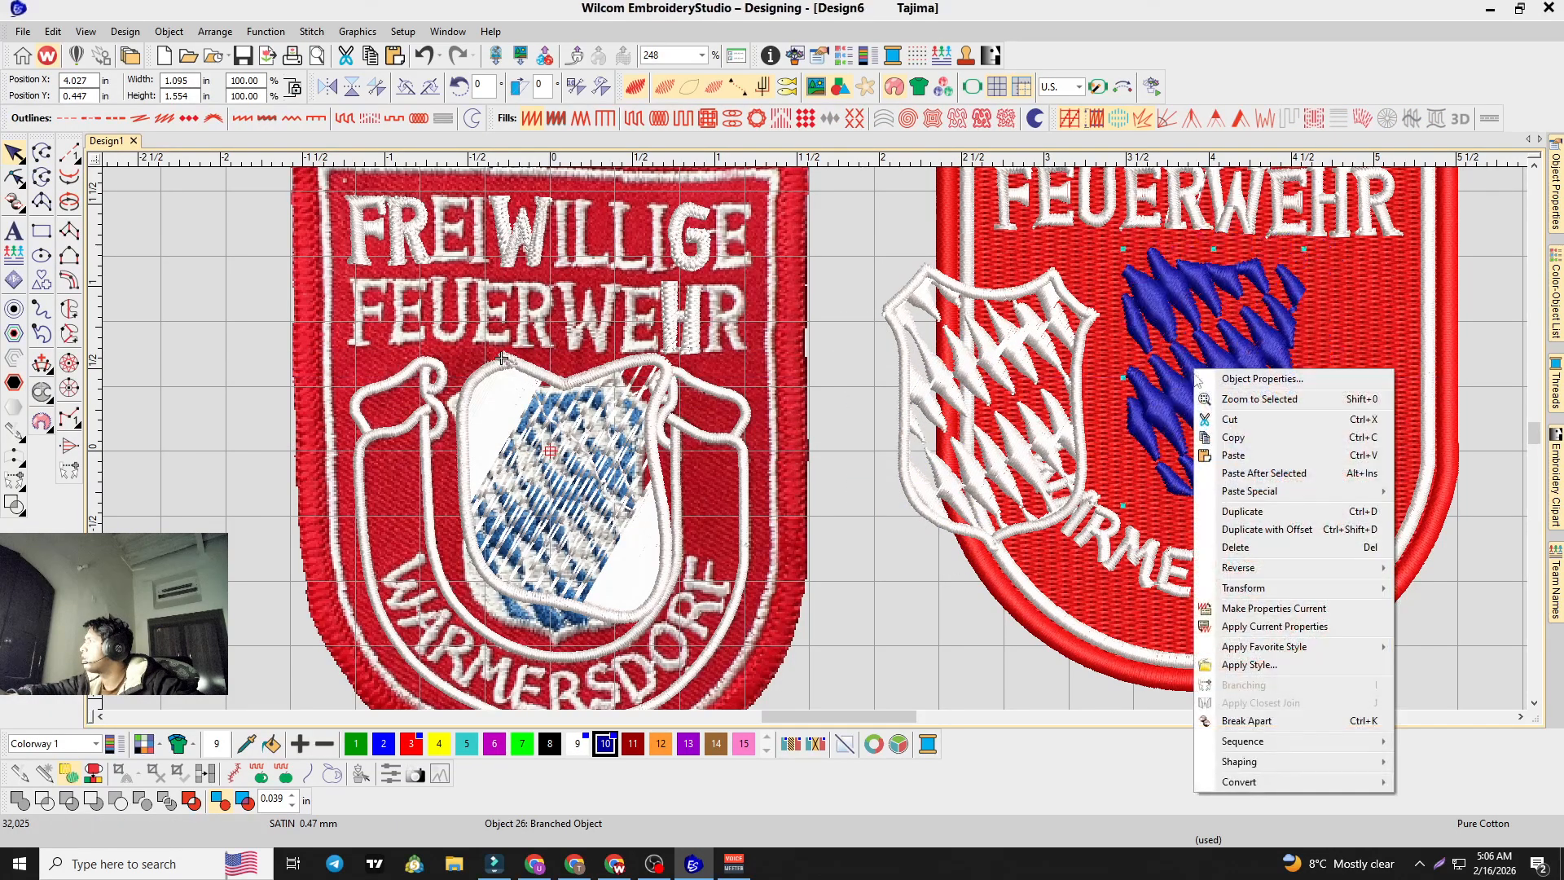
click(1247, 723)
Step: Try to move one separated blue diamond from the finished embroidery onto the shield in the badge photo
drag(1155, 409, 490, 535)
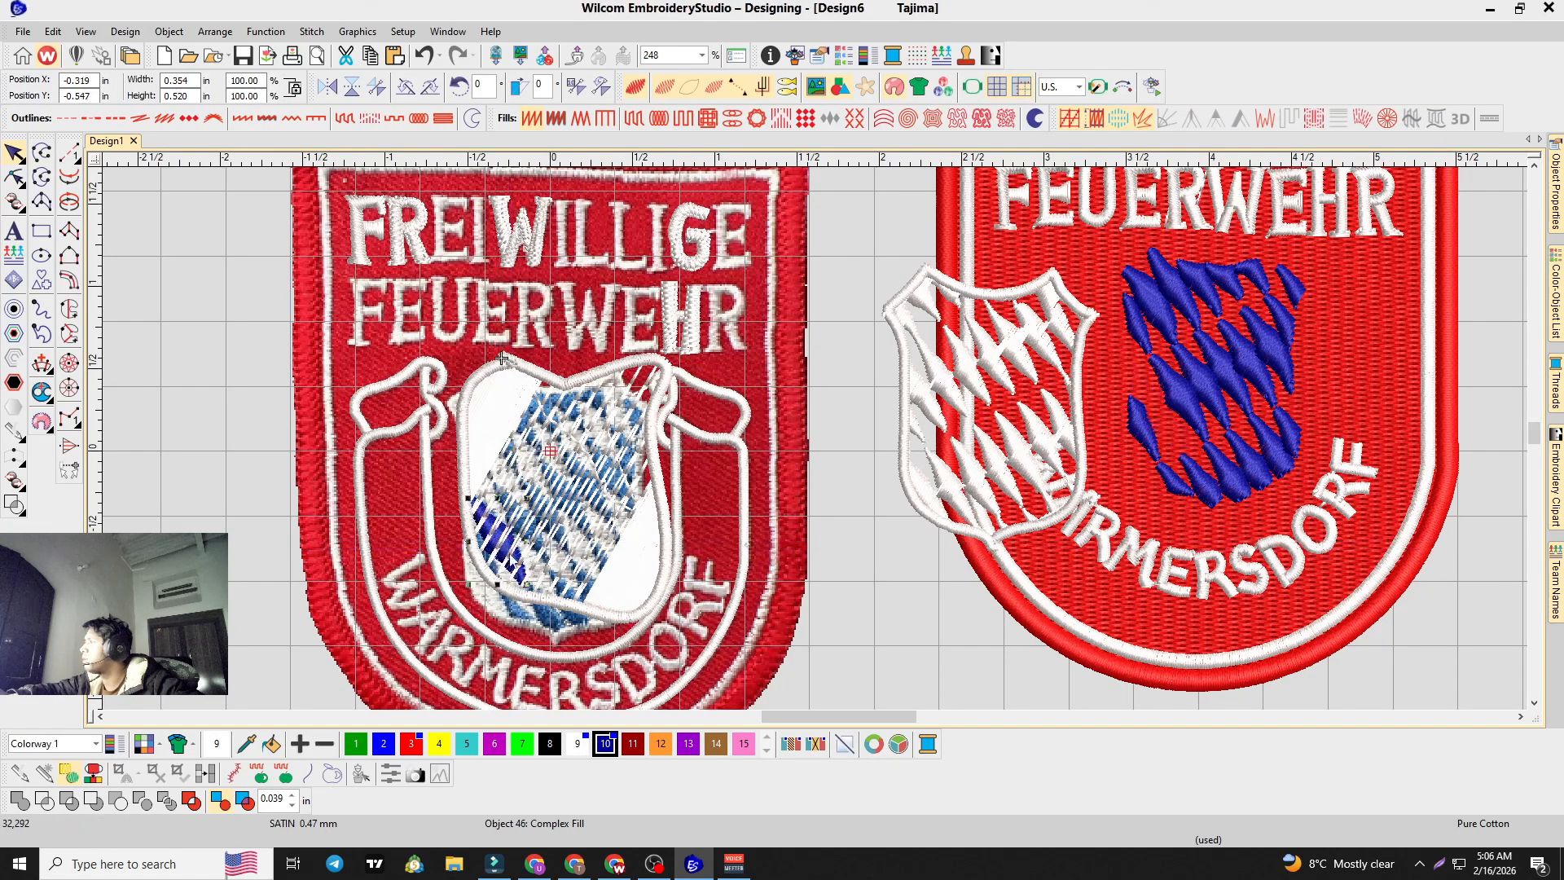
click(509, 544)
key(ctrl+z)
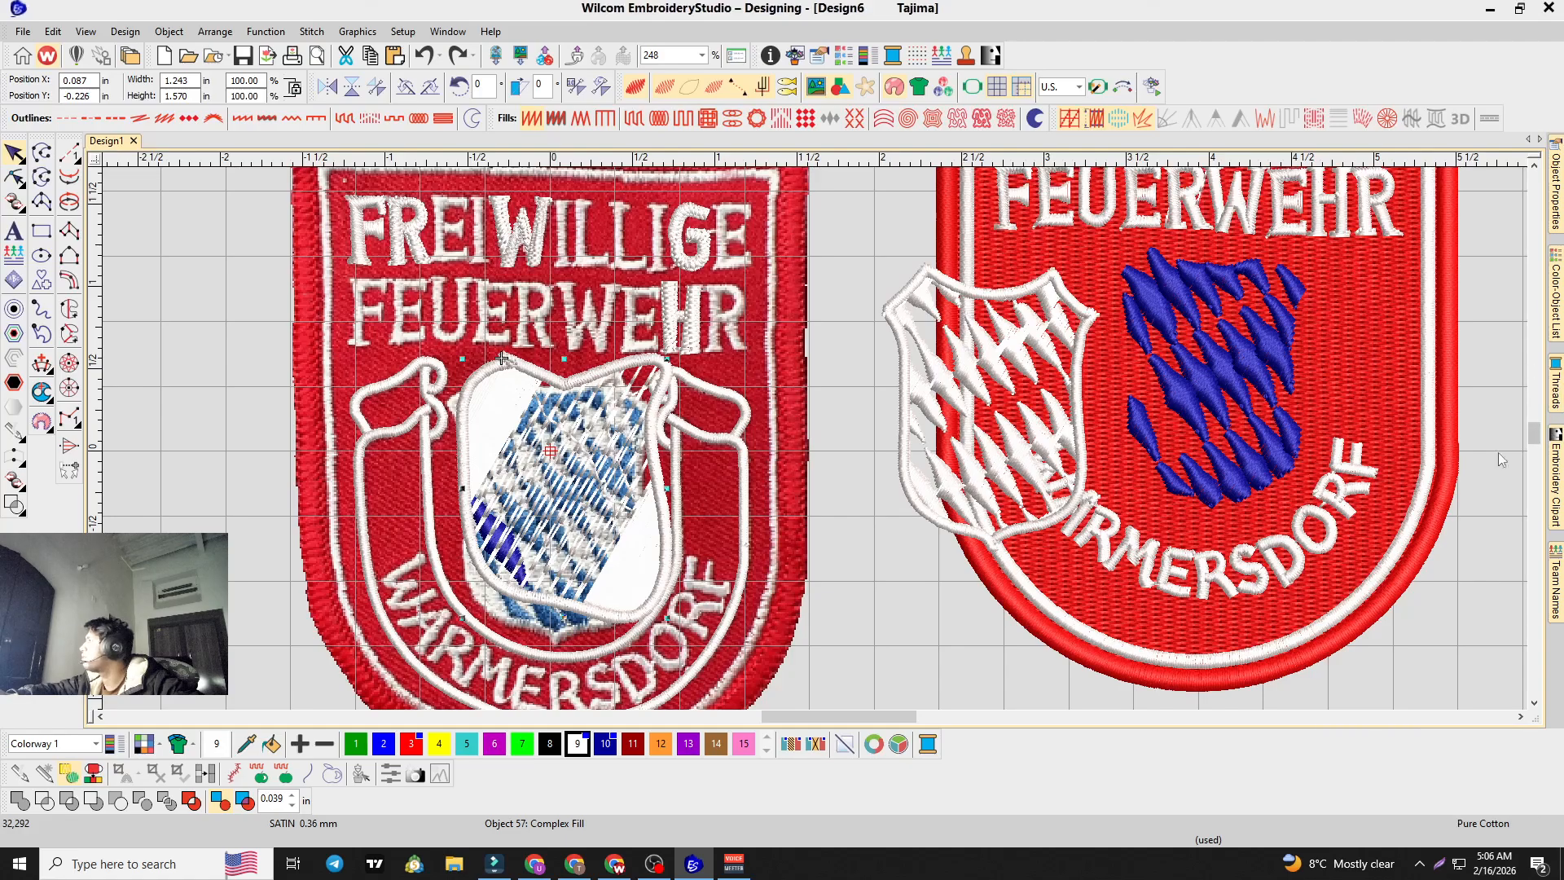
key(ctrl)
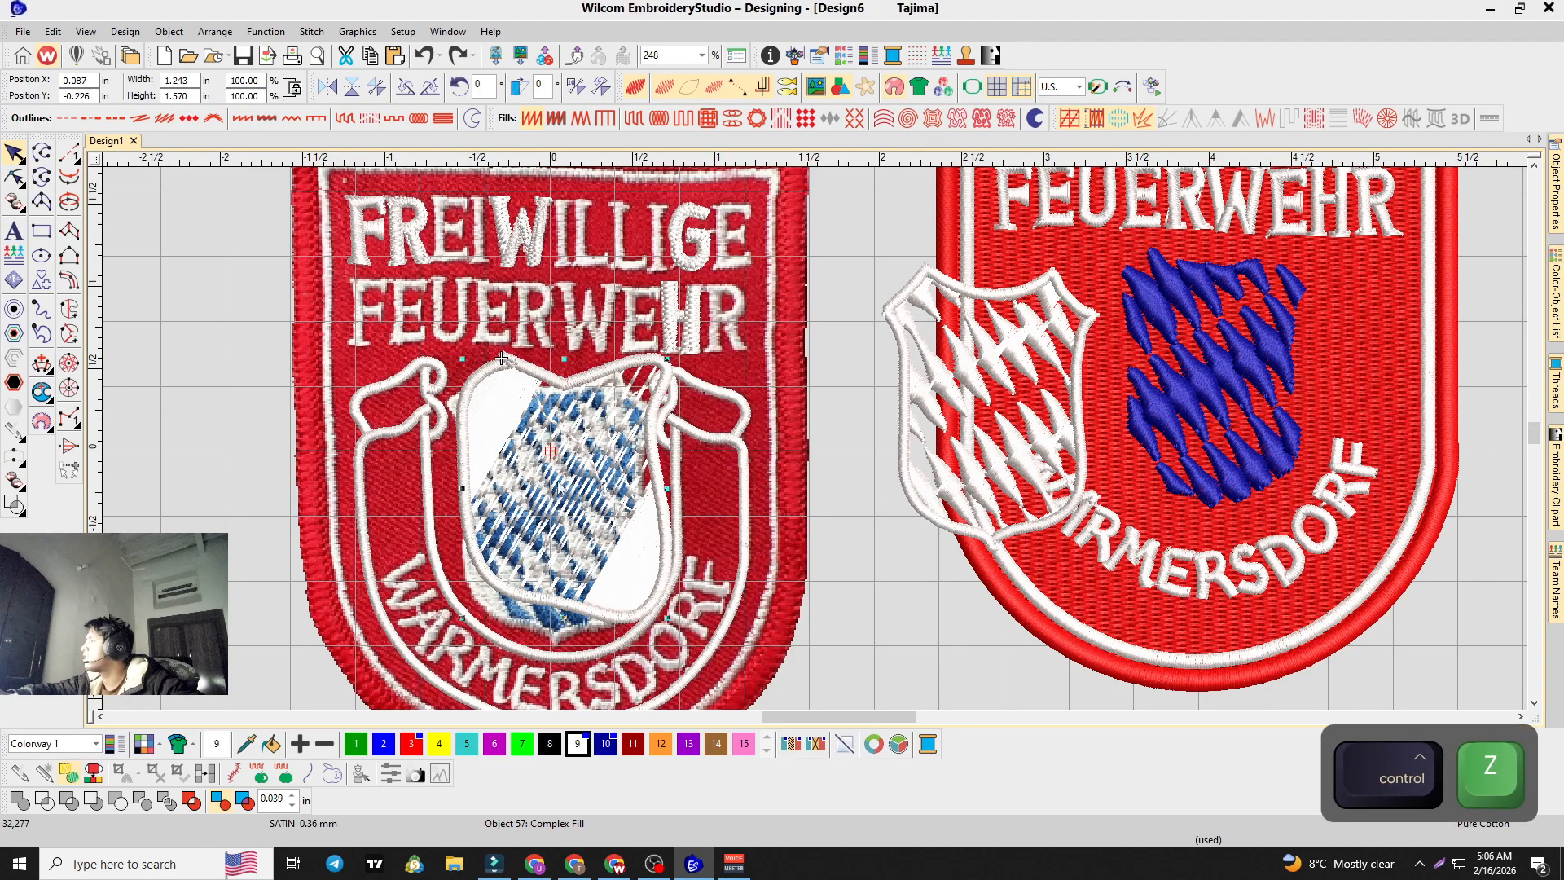
scroll(1137, 425, down, 1)
scroll(830, 466, up, 1)
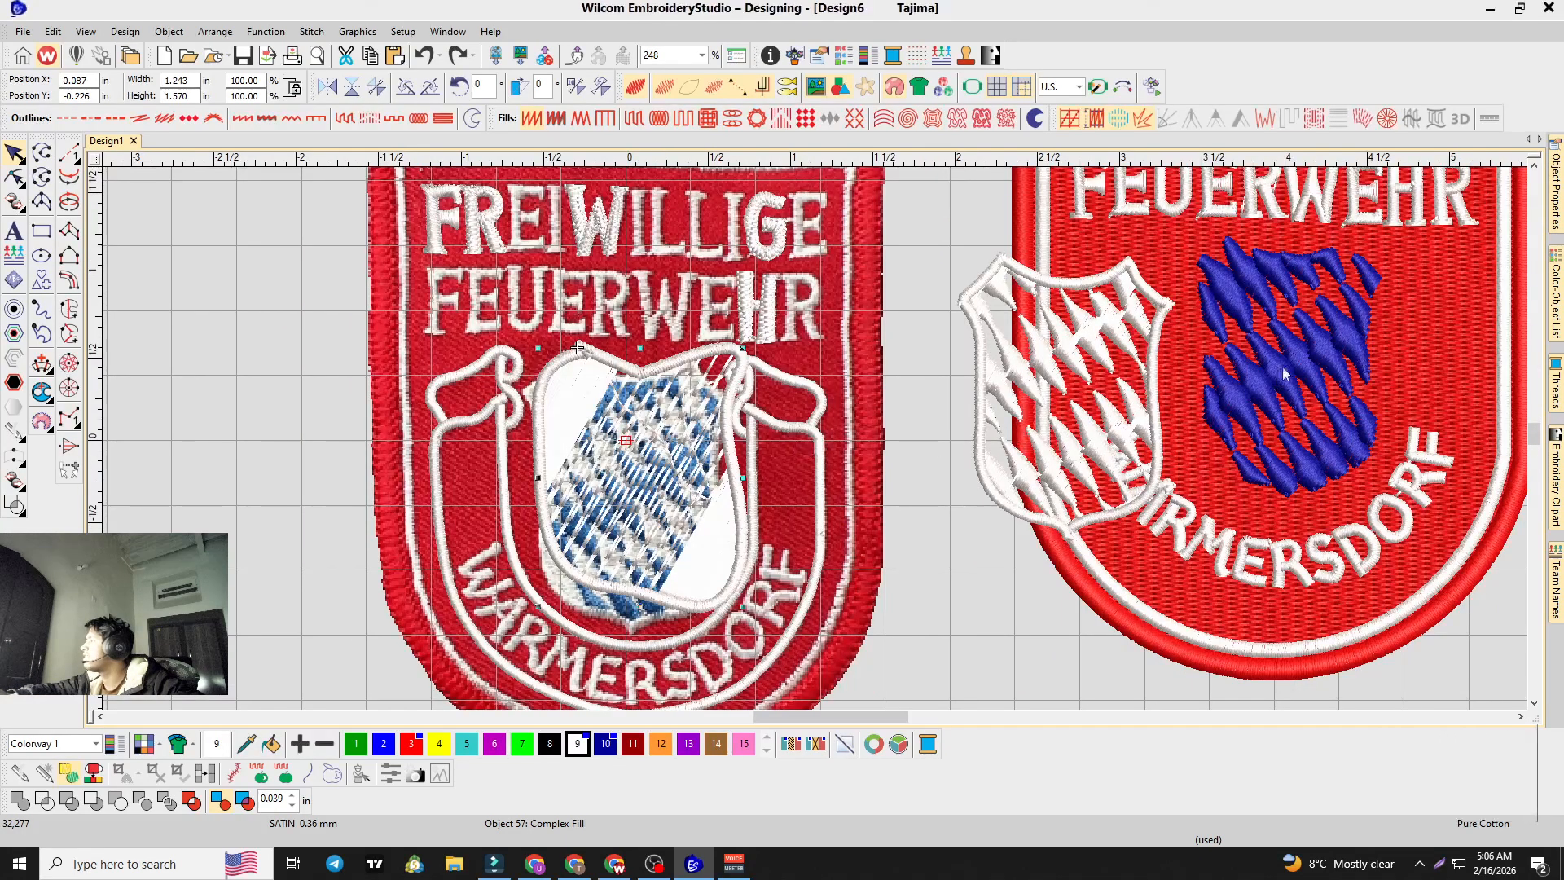
click(1252, 371)
click(1233, 398)
drag(1232, 399, 595, 519)
right_click(596, 519)
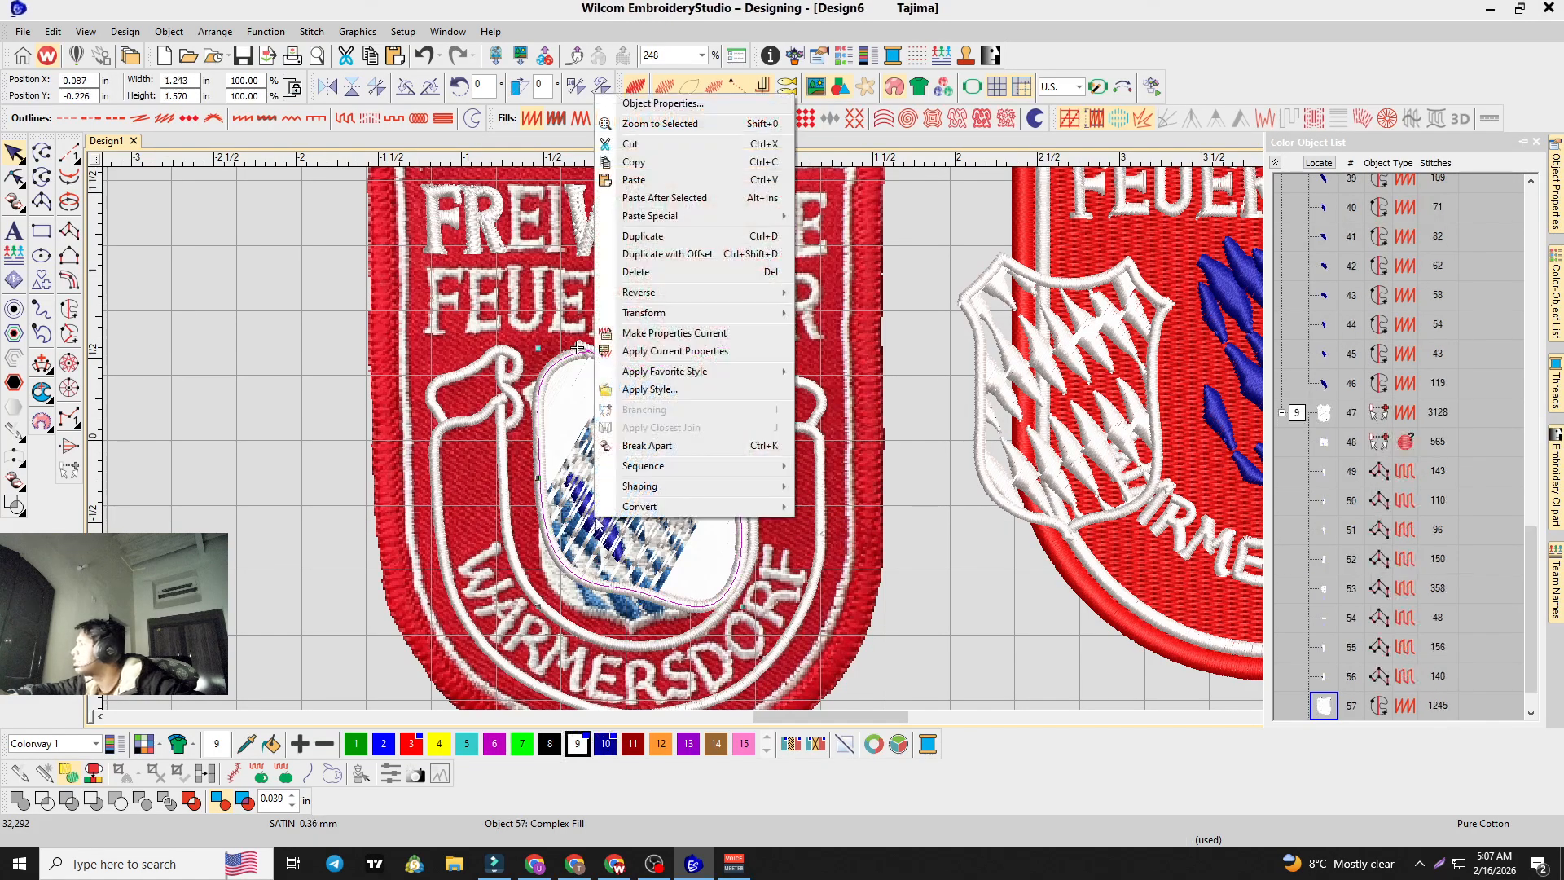
click(610, 549)
right_click(599, 523)
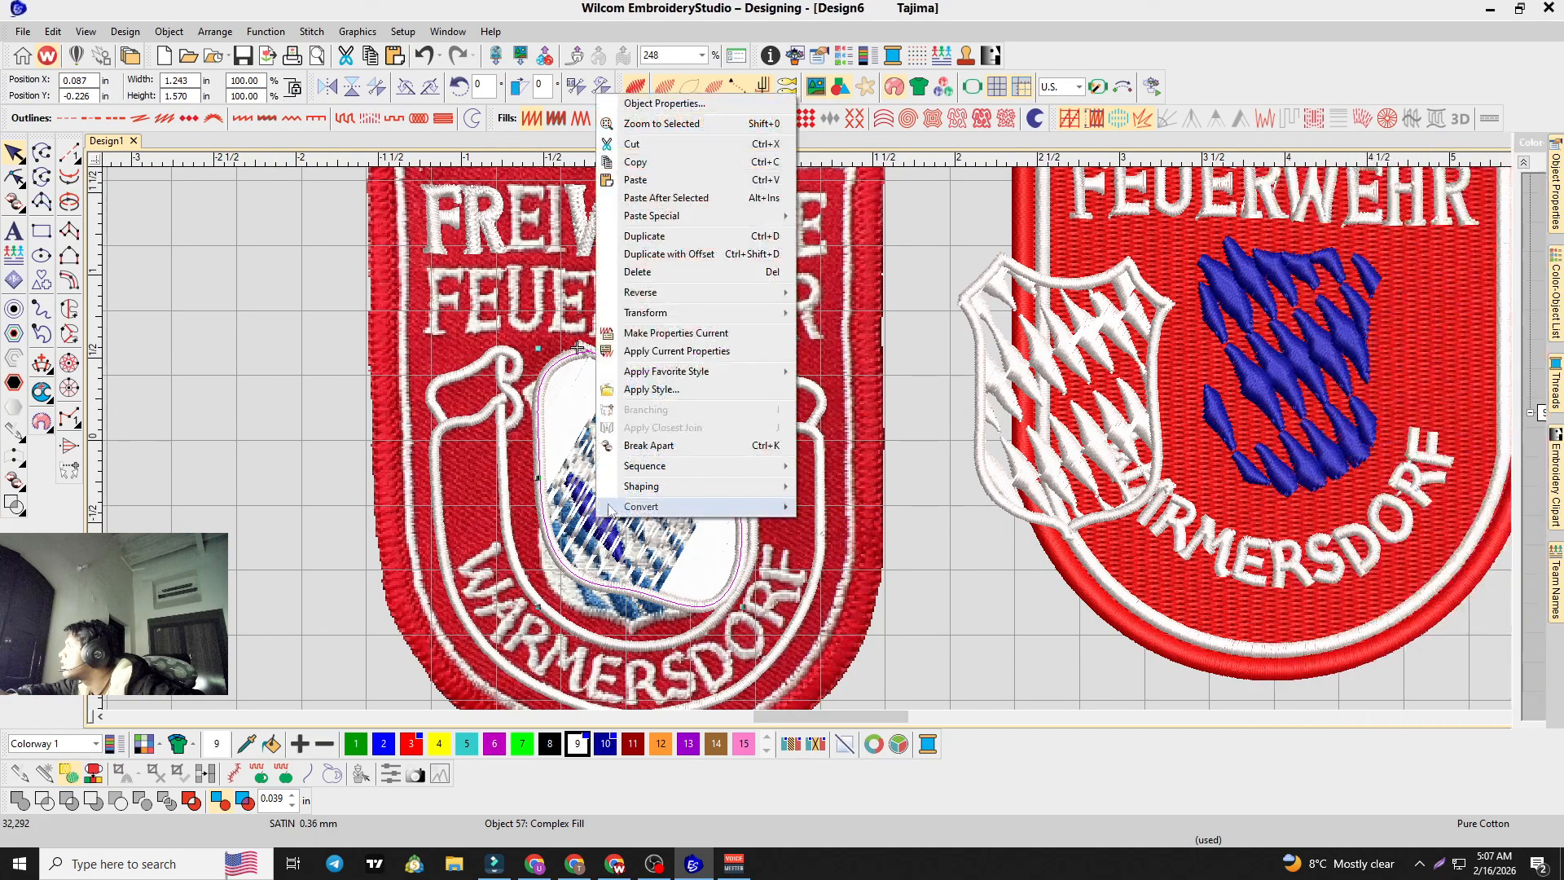
click(673, 540)
key(ctrl+z)
Step: Send the blue diamond to the end of the stitch sequence and move it onto the photo's shield
right_click(1247, 405)
mouse_move(1295, 776)
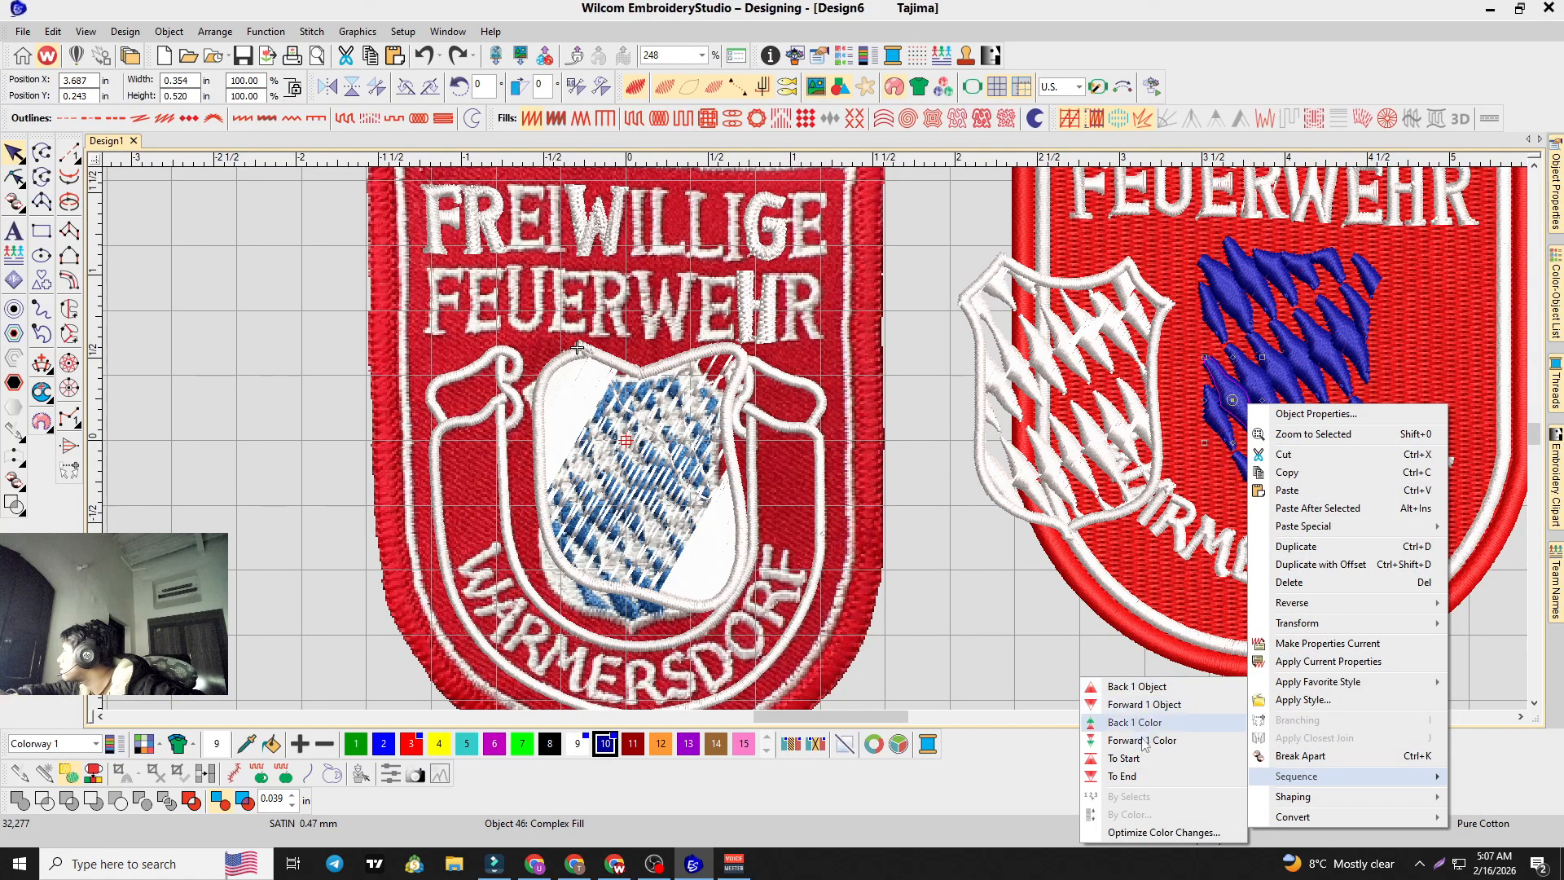
click(1124, 776)
drag(1234, 411, 590, 527)
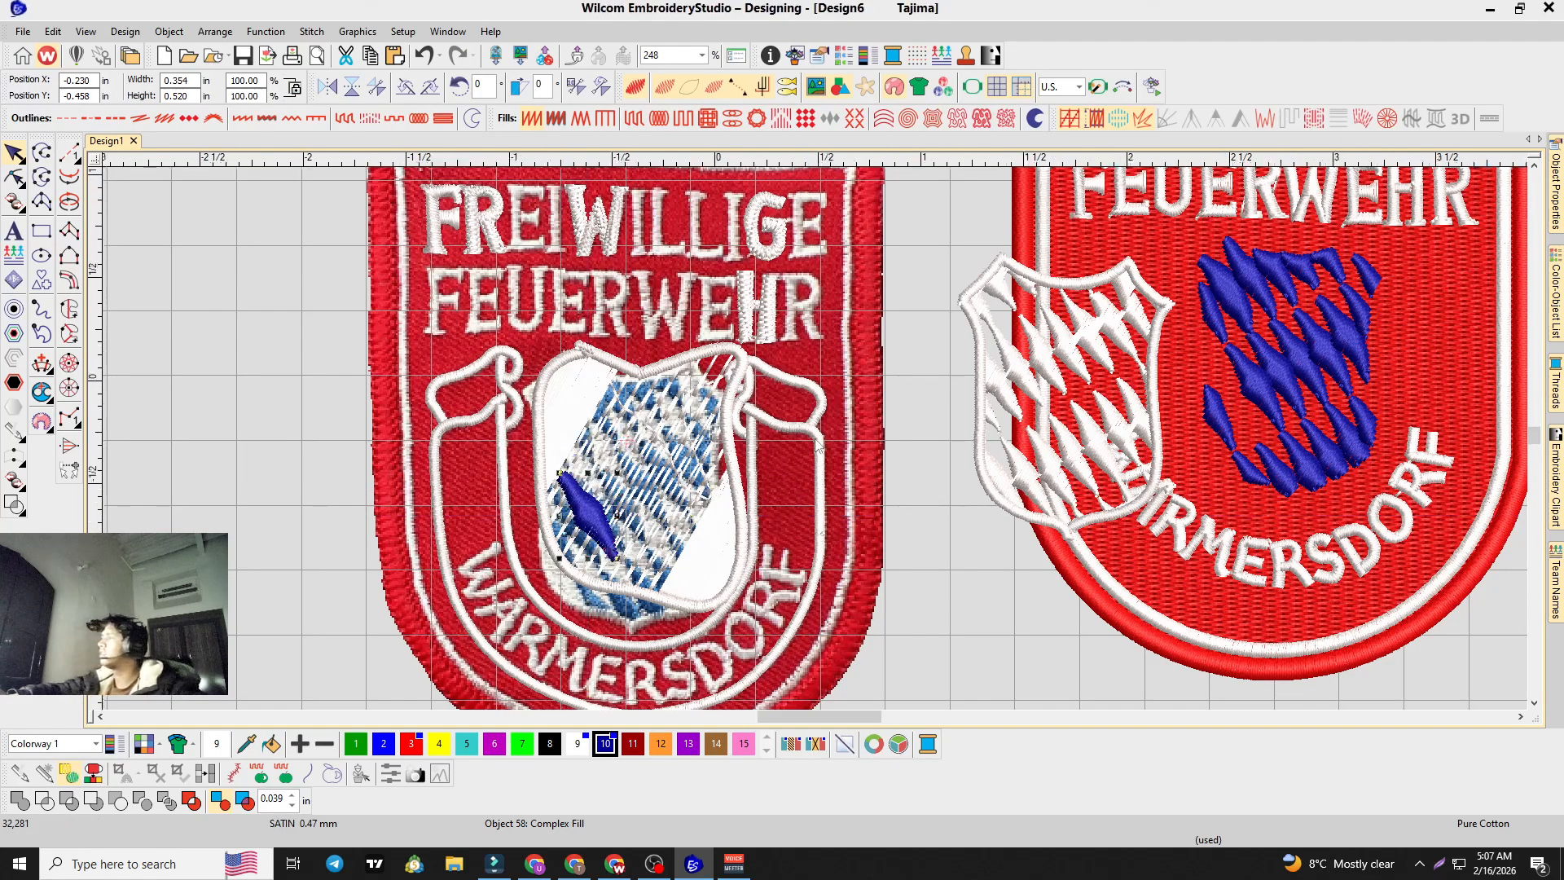
Step: Align the blue diamond with the matching diamond near the photo shield's left edge, checking it with the realistic and stitch display switched off
scroll(607, 551, up, 2)
key(t)
key(t)
drag(641, 495, 623, 509)
key(s)
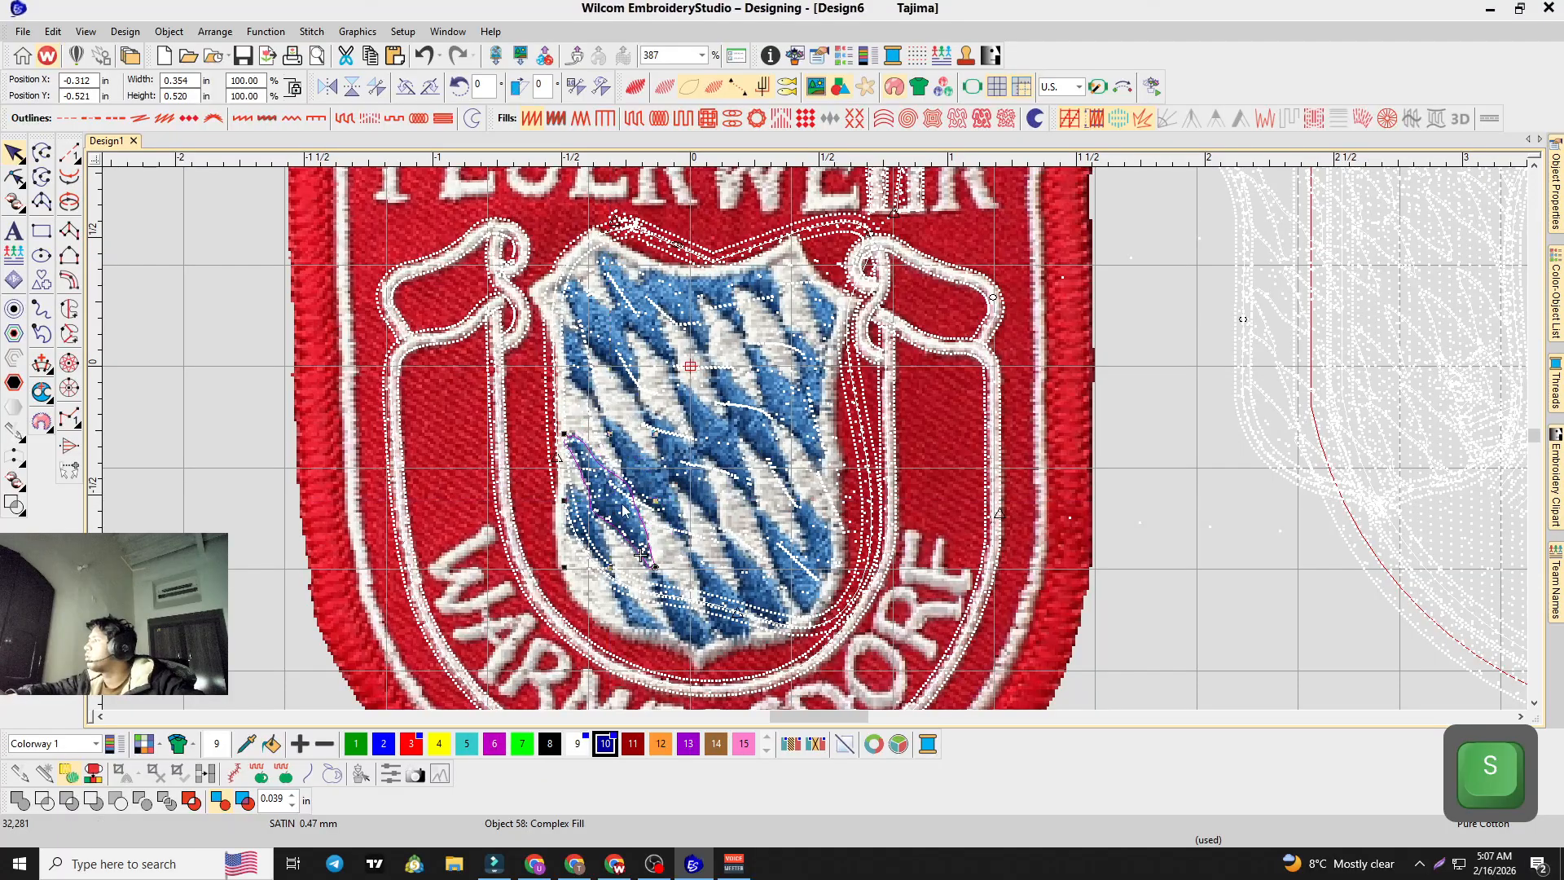
key(t)
key(s)
key(t)
key(t)
key(t)
key(s)
key(s)
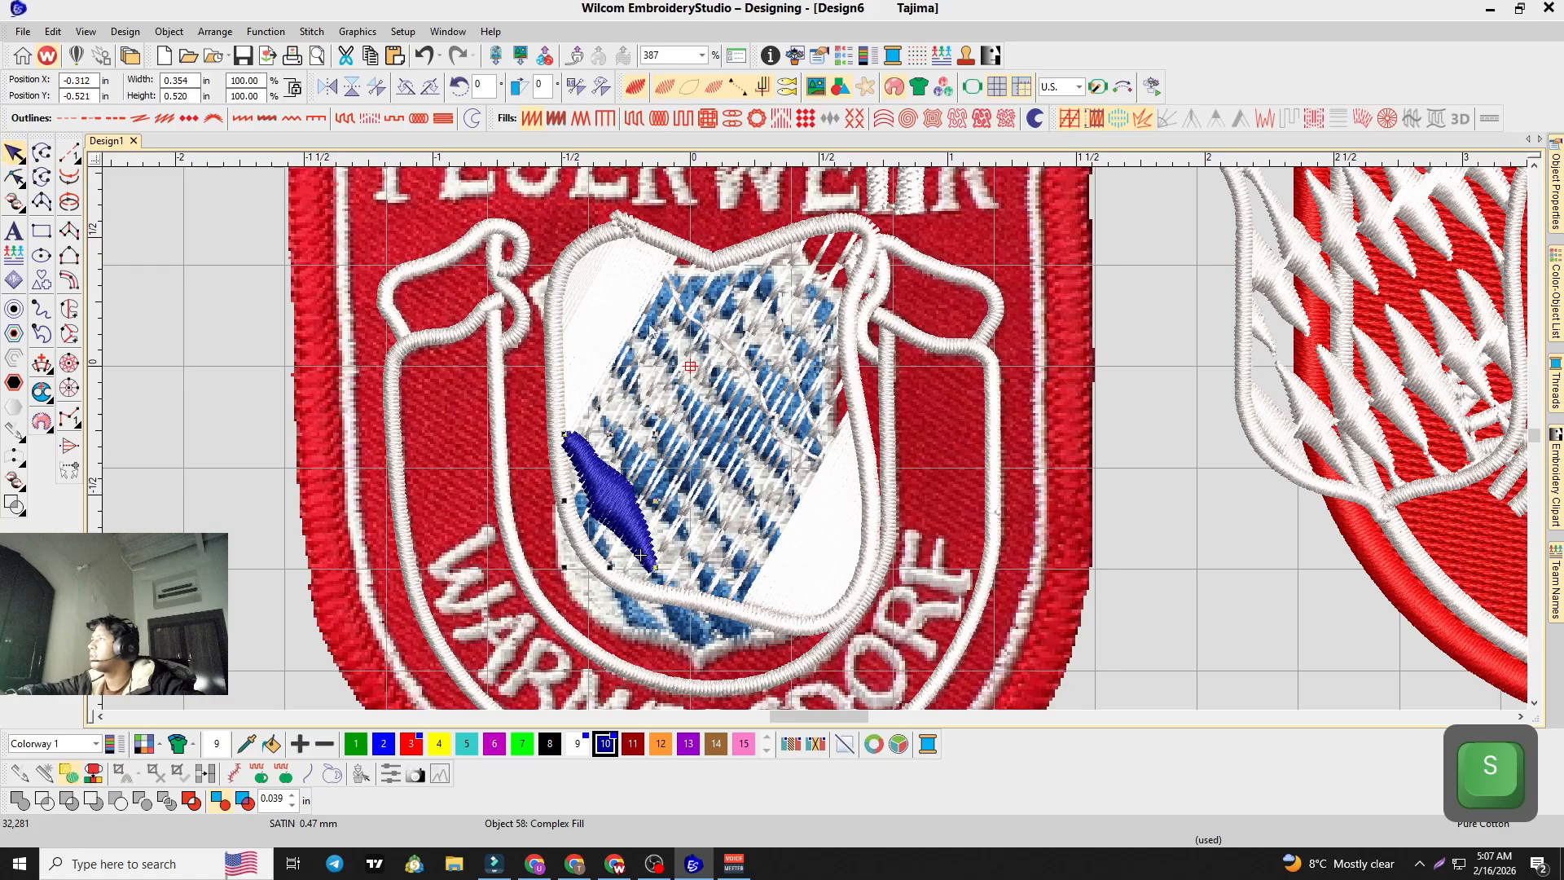
Step: Move the white shield fill and its satin outline together to the right of the badge photo
click(1086, 304)
click(641, 492)
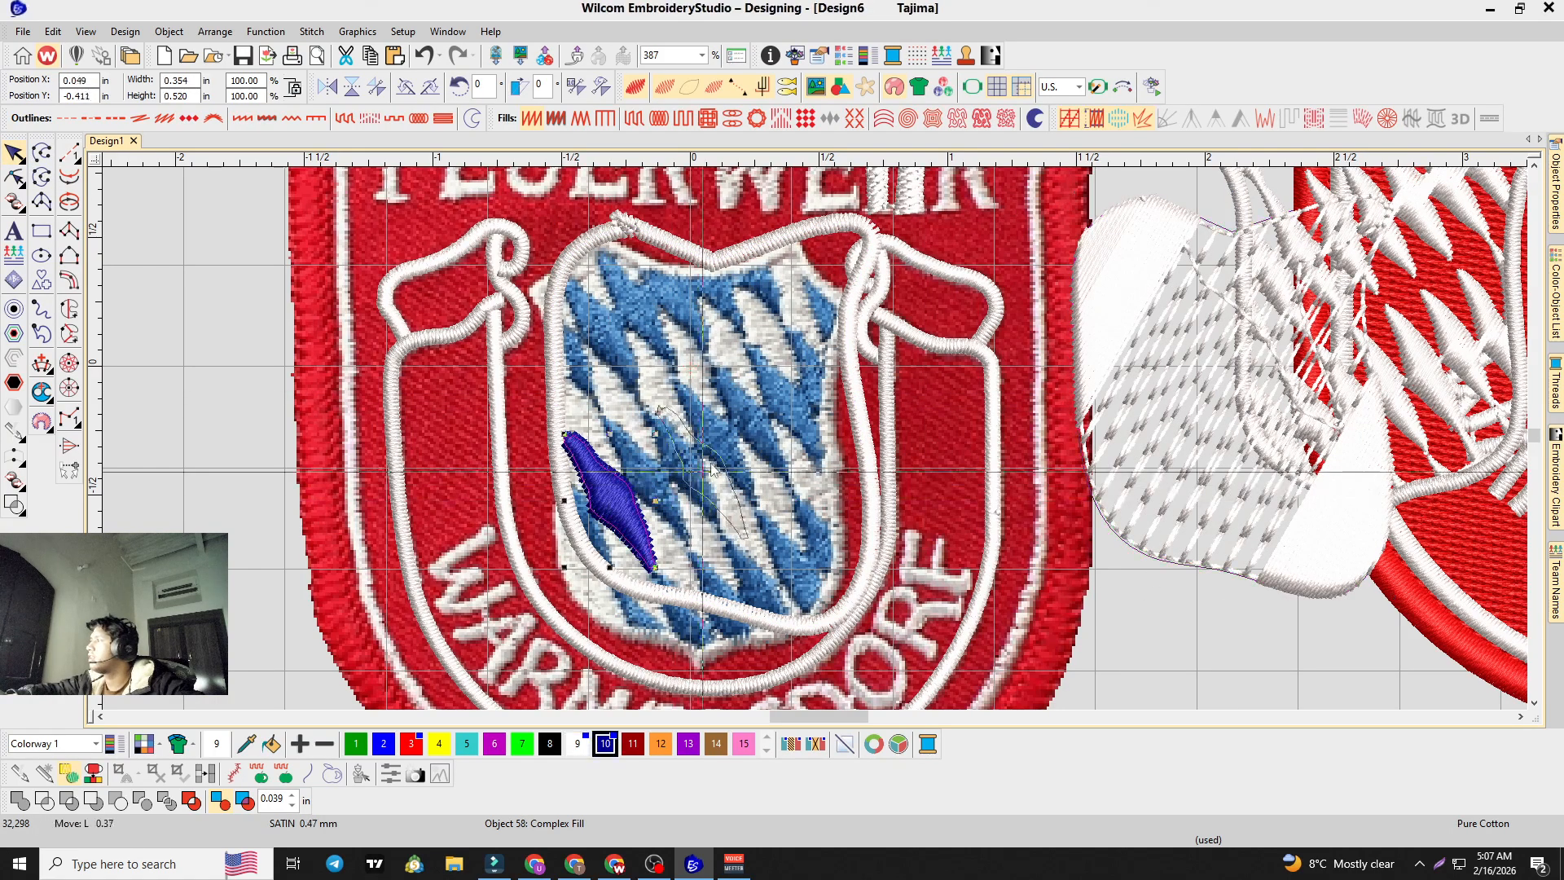
key(ctrl+z)
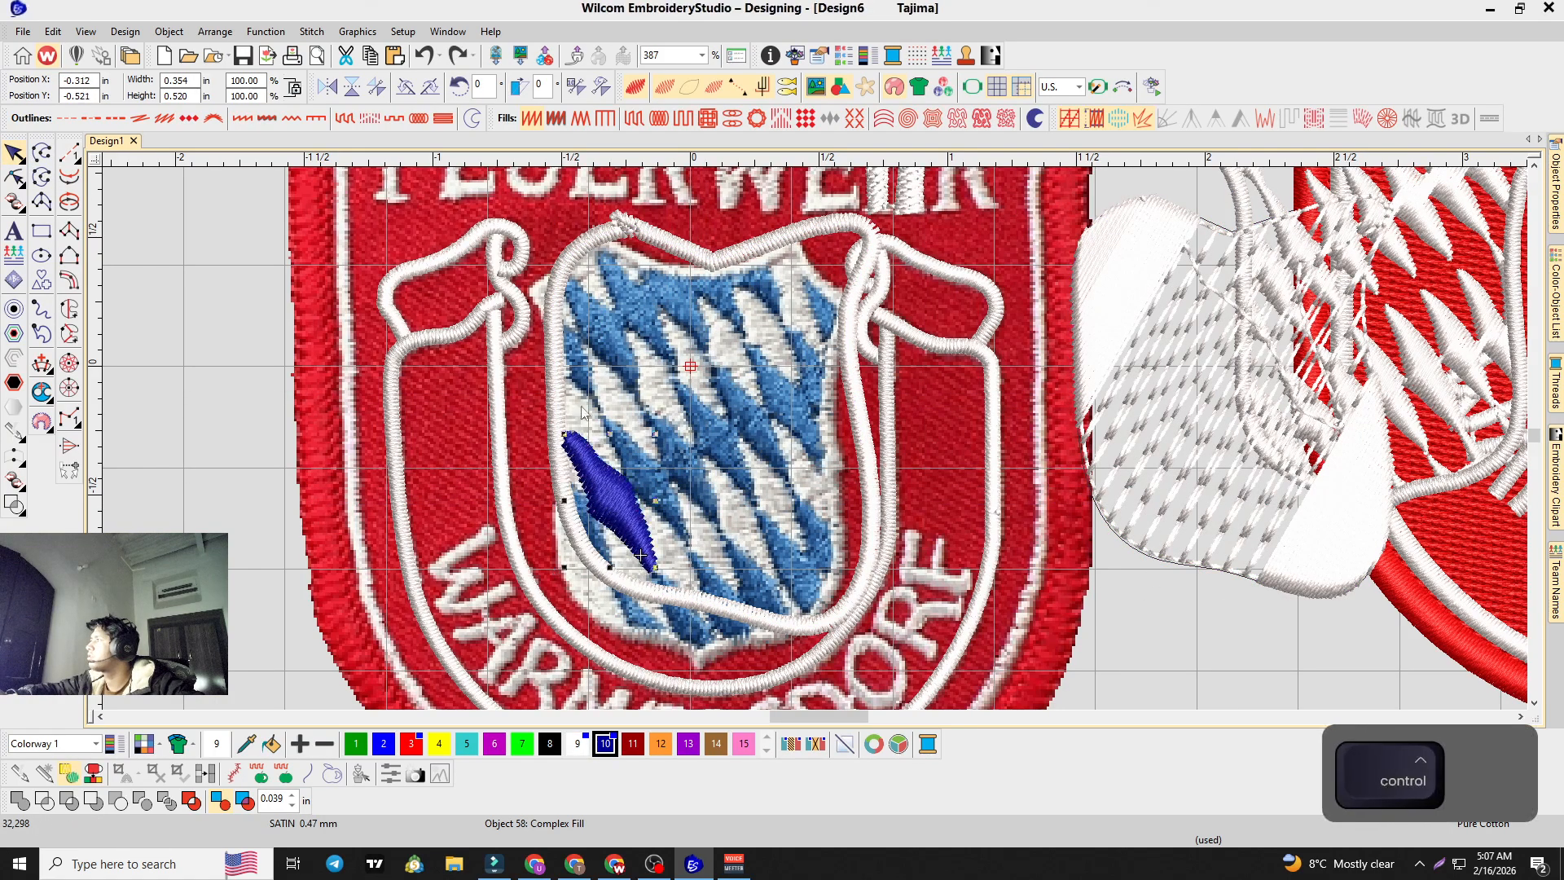
ctrl+click(556, 377)
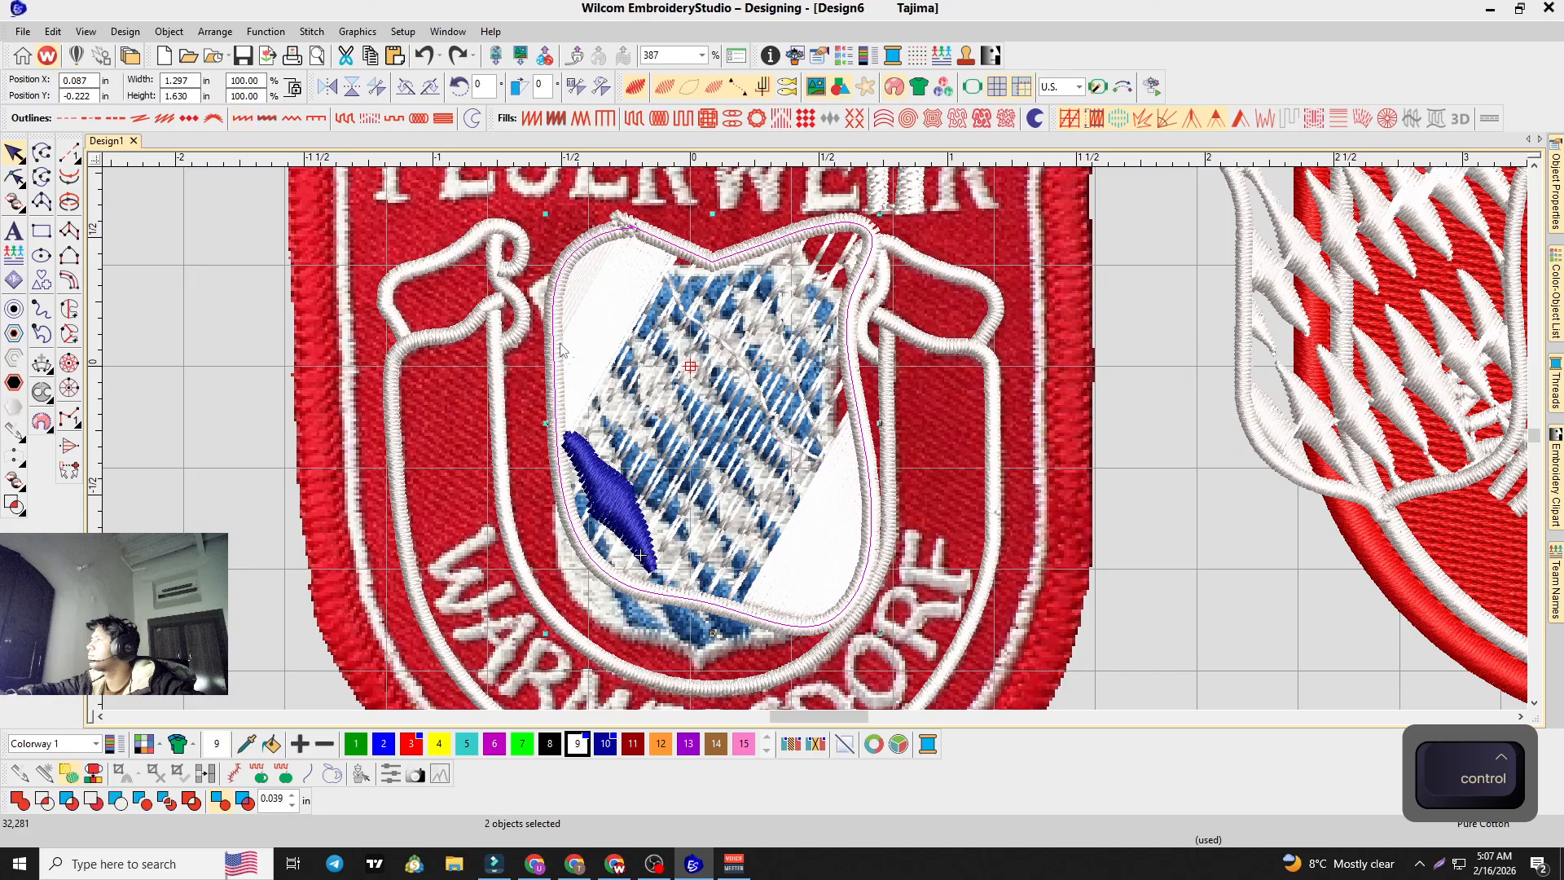
drag(839, 332, 1059, 269)
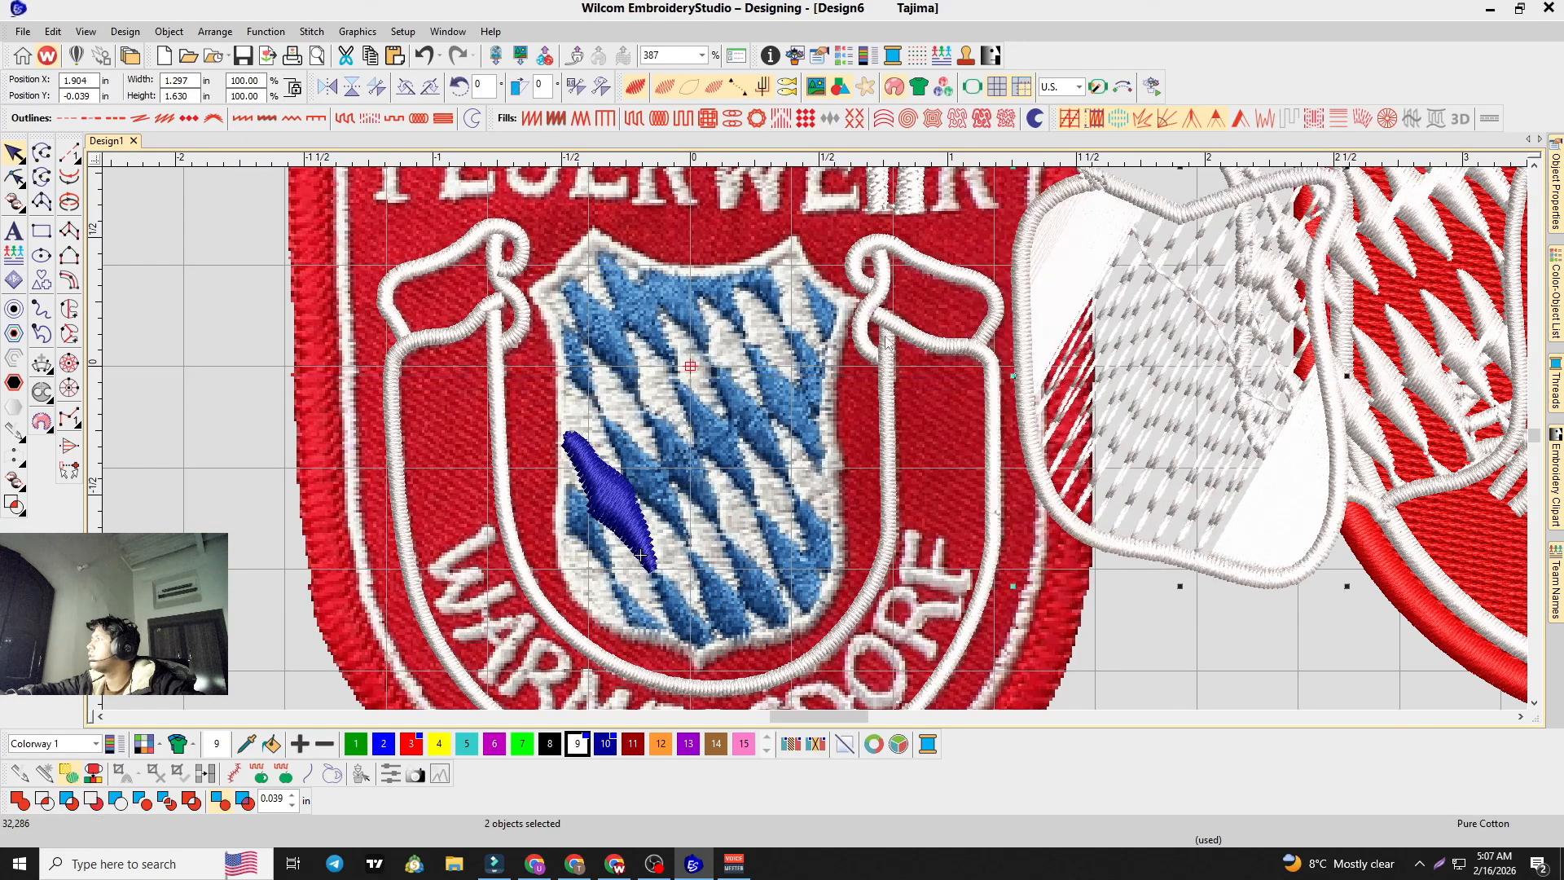
Step: Make four copies of the blue diamond and place them along the diagonal row on the photo's shield
click(618, 501)
key(ctrl+c)
key(ctrl+v)
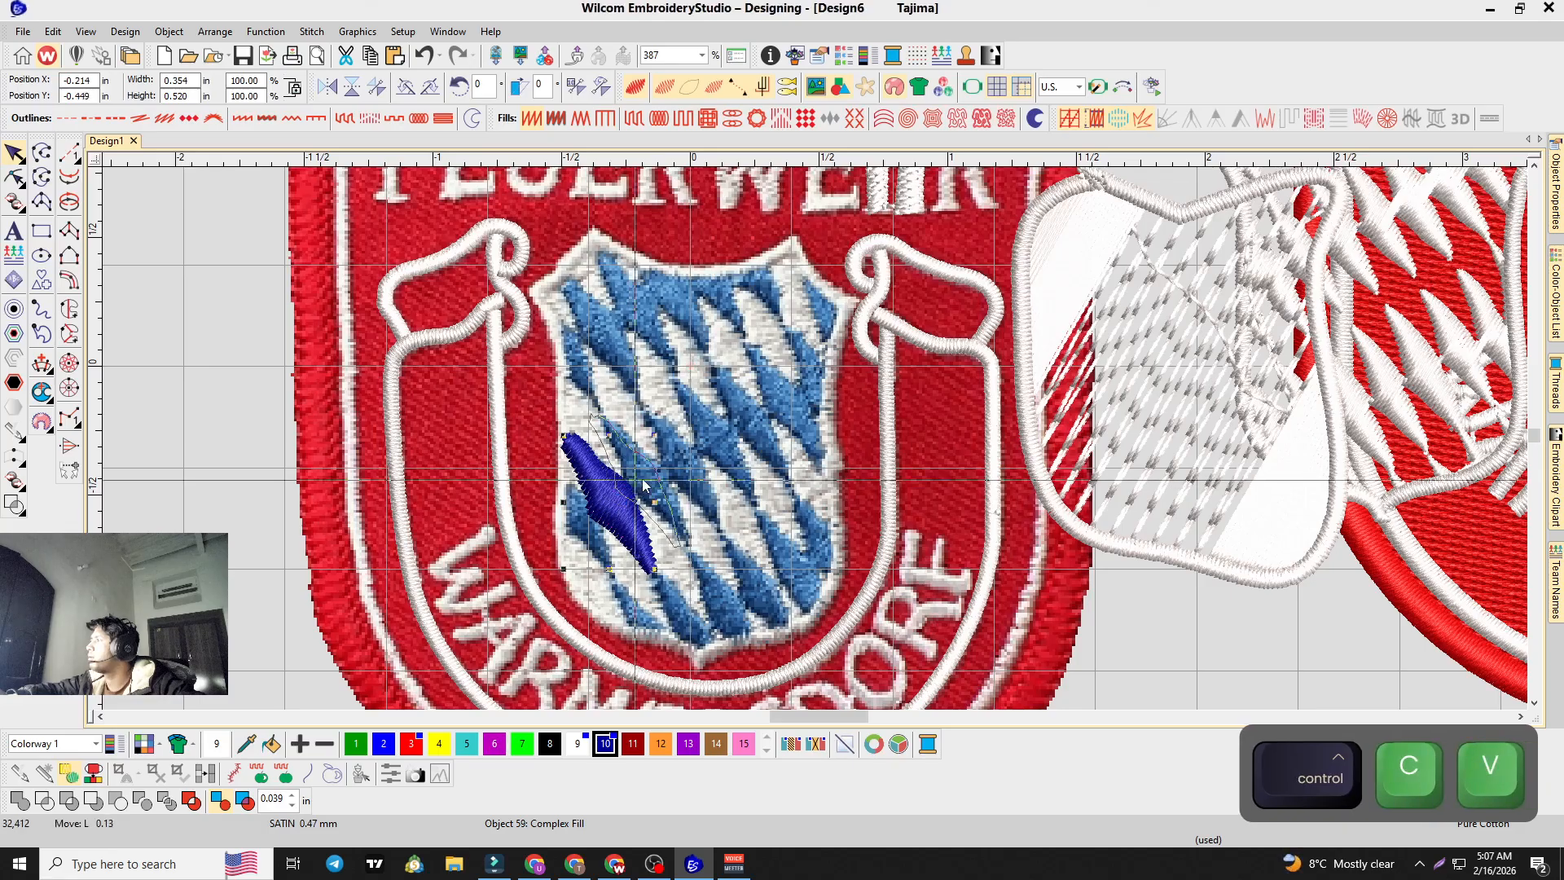
key(ctrl+v)
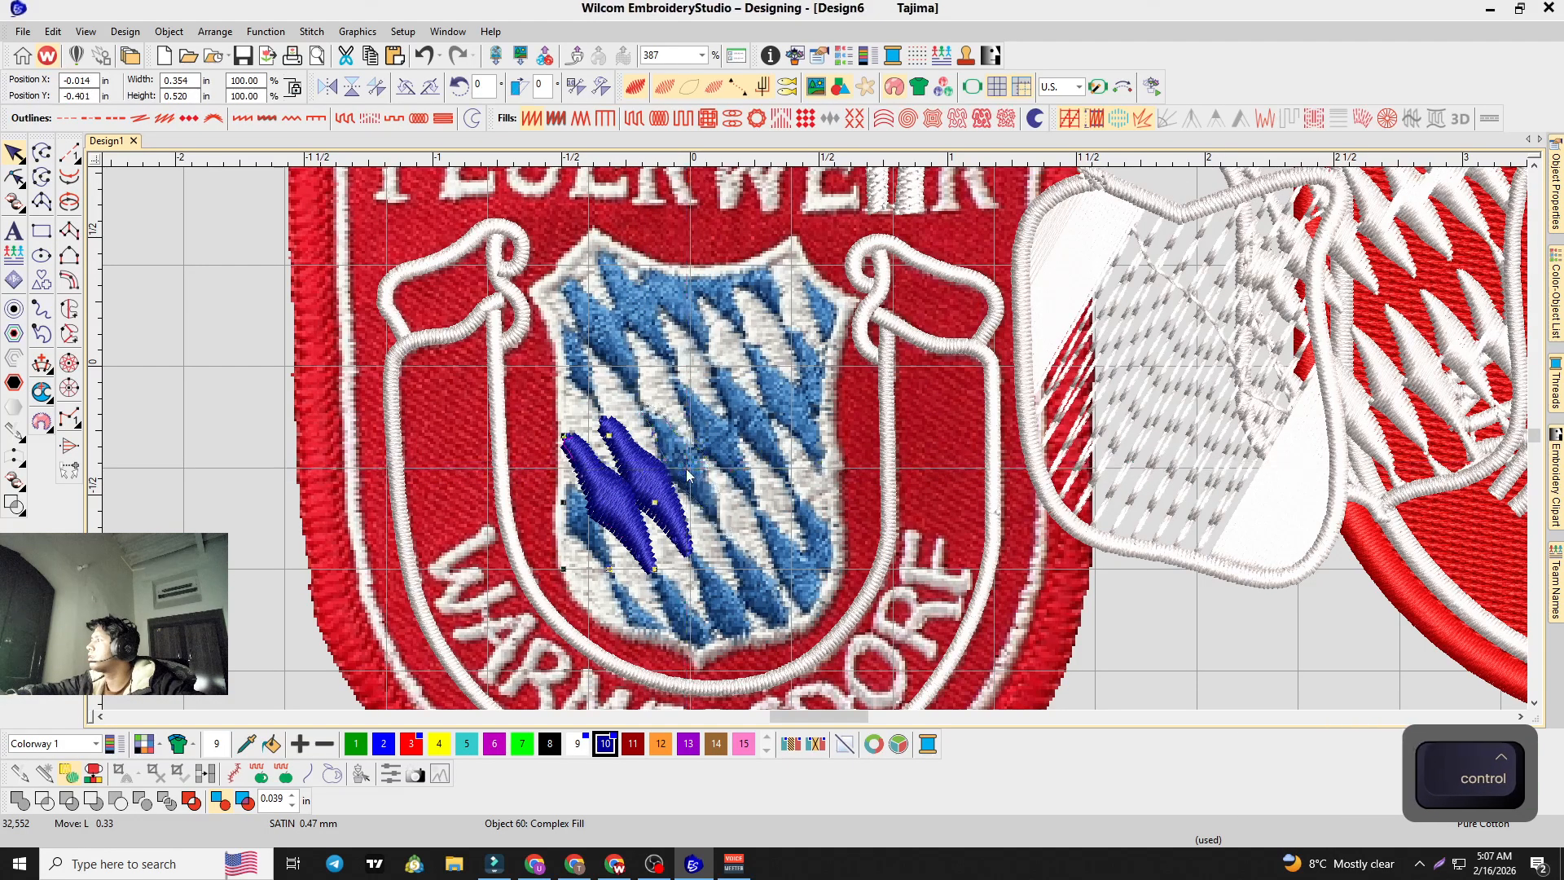
key(ctrl+v)
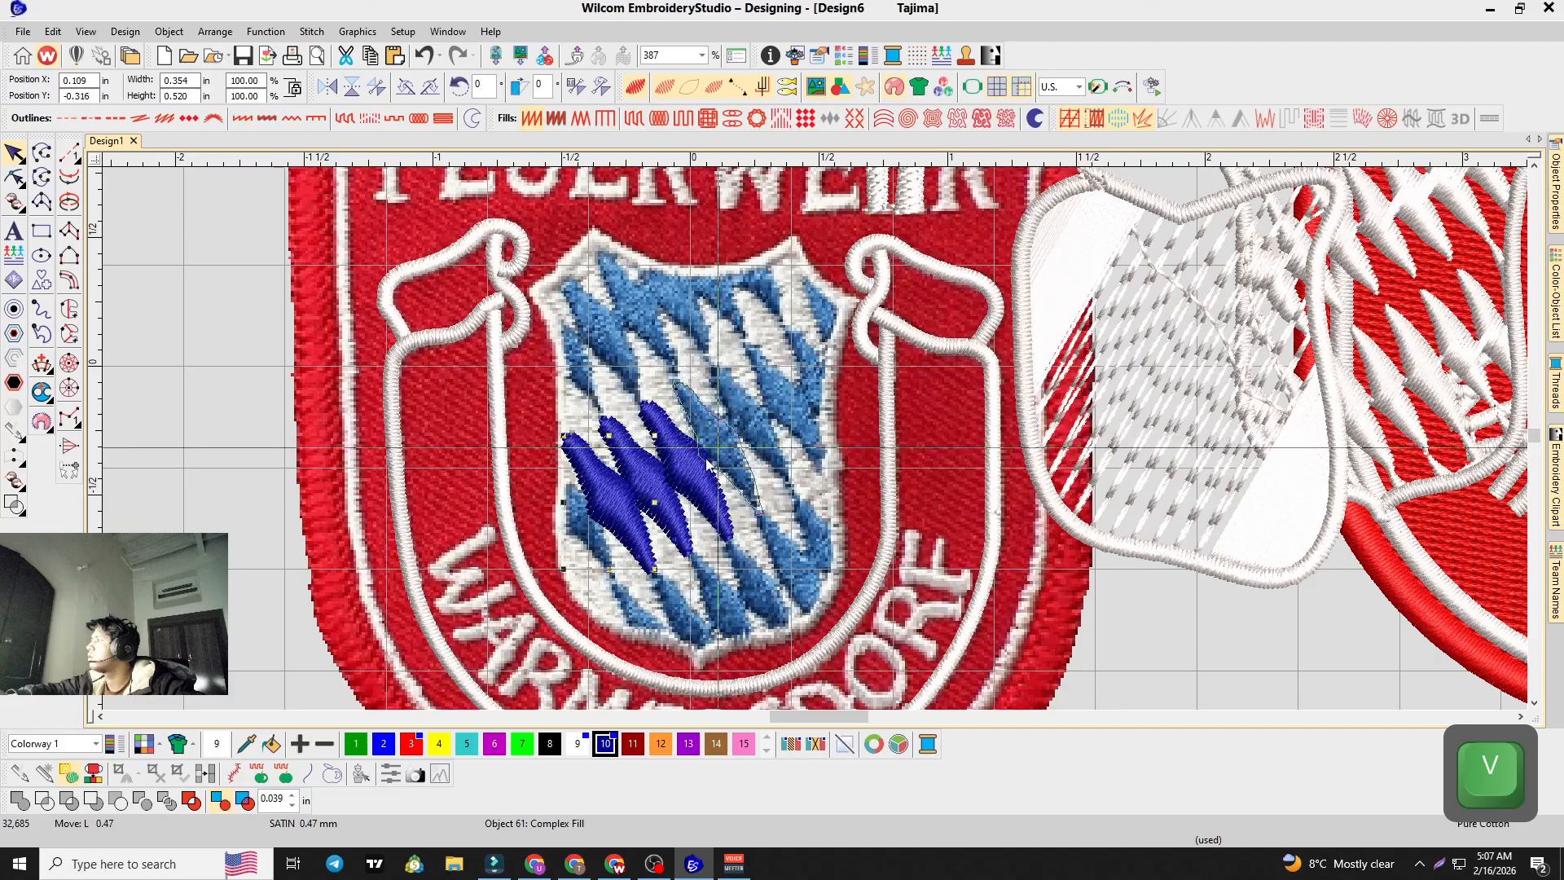
key(ctrl+v)
drag(603, 511, 742, 431)
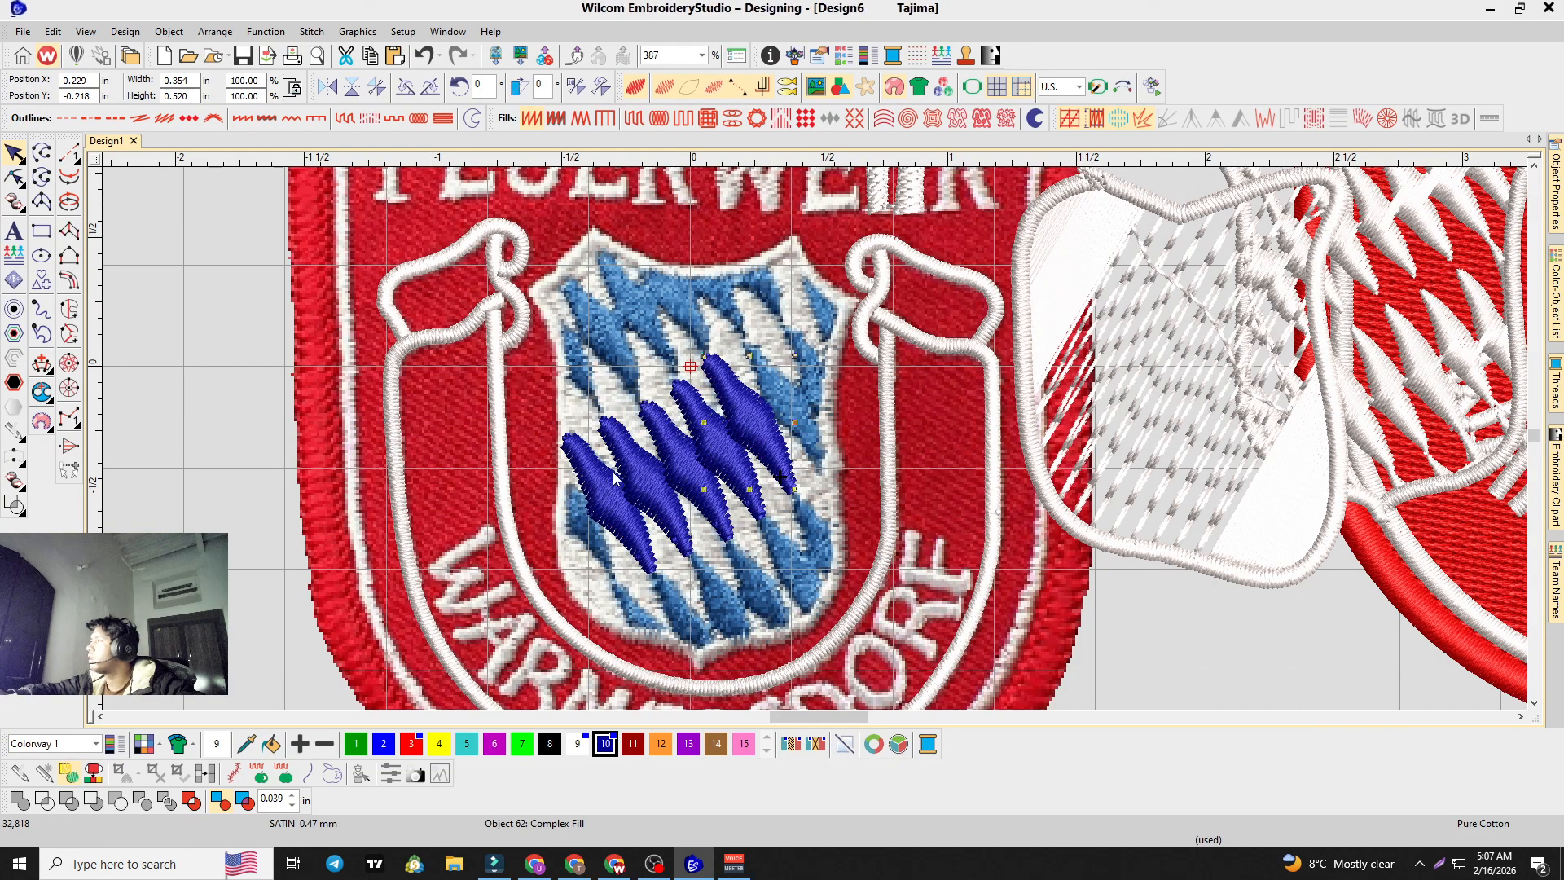
Step: Try to fit another diamond copy to the partial diamond at the shield's left edge by reshaping its outline points
key(ctrl+v)
drag(612, 504, 575, 512)
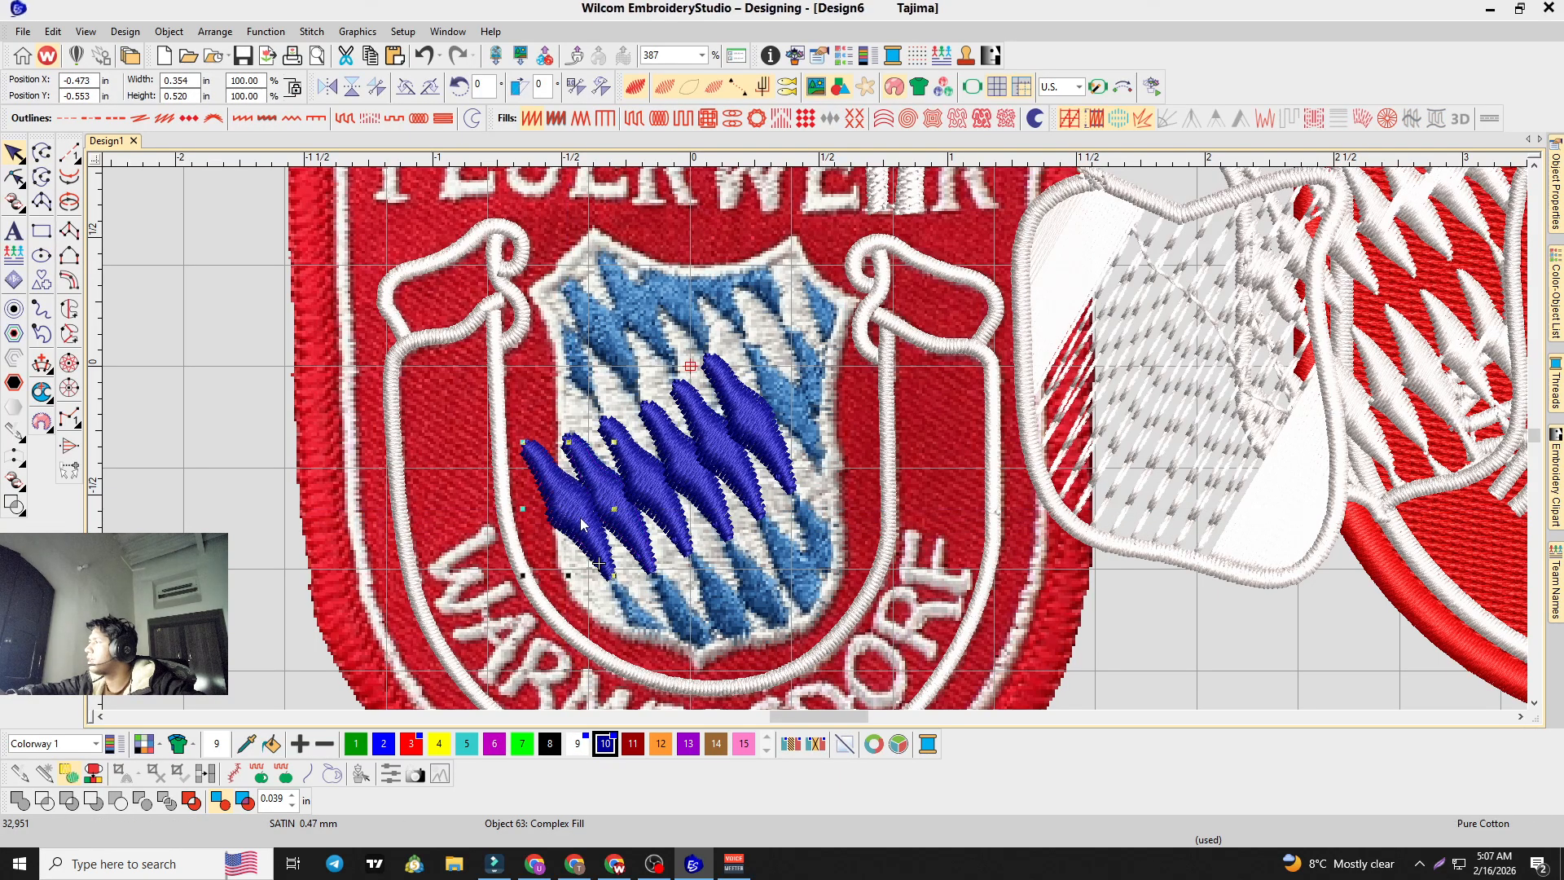
click(13, 179)
drag(489, 421, 560, 536)
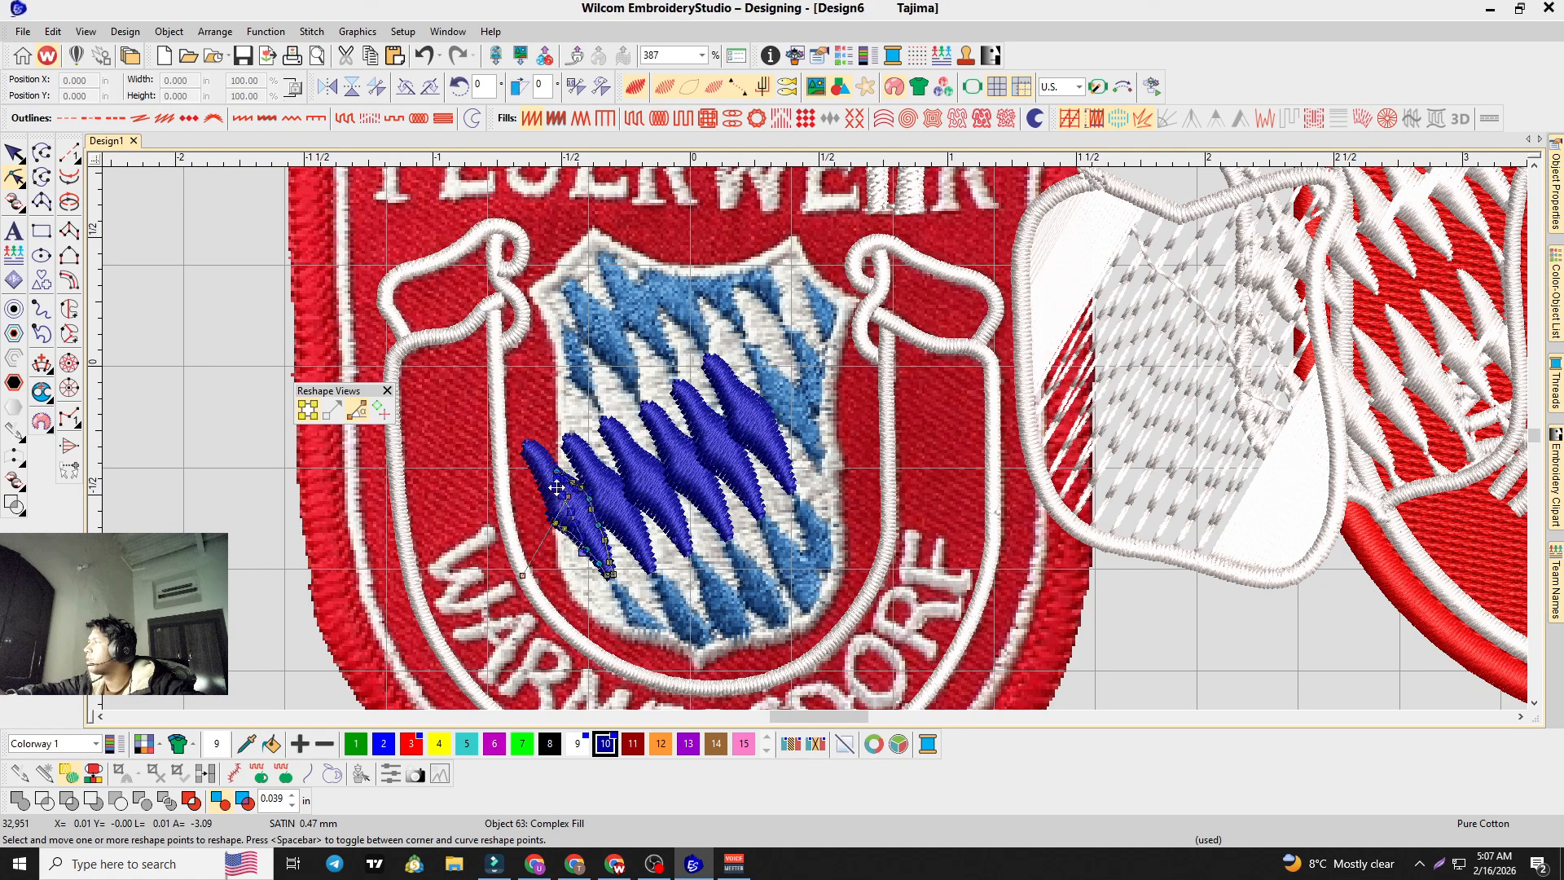
key(Return)
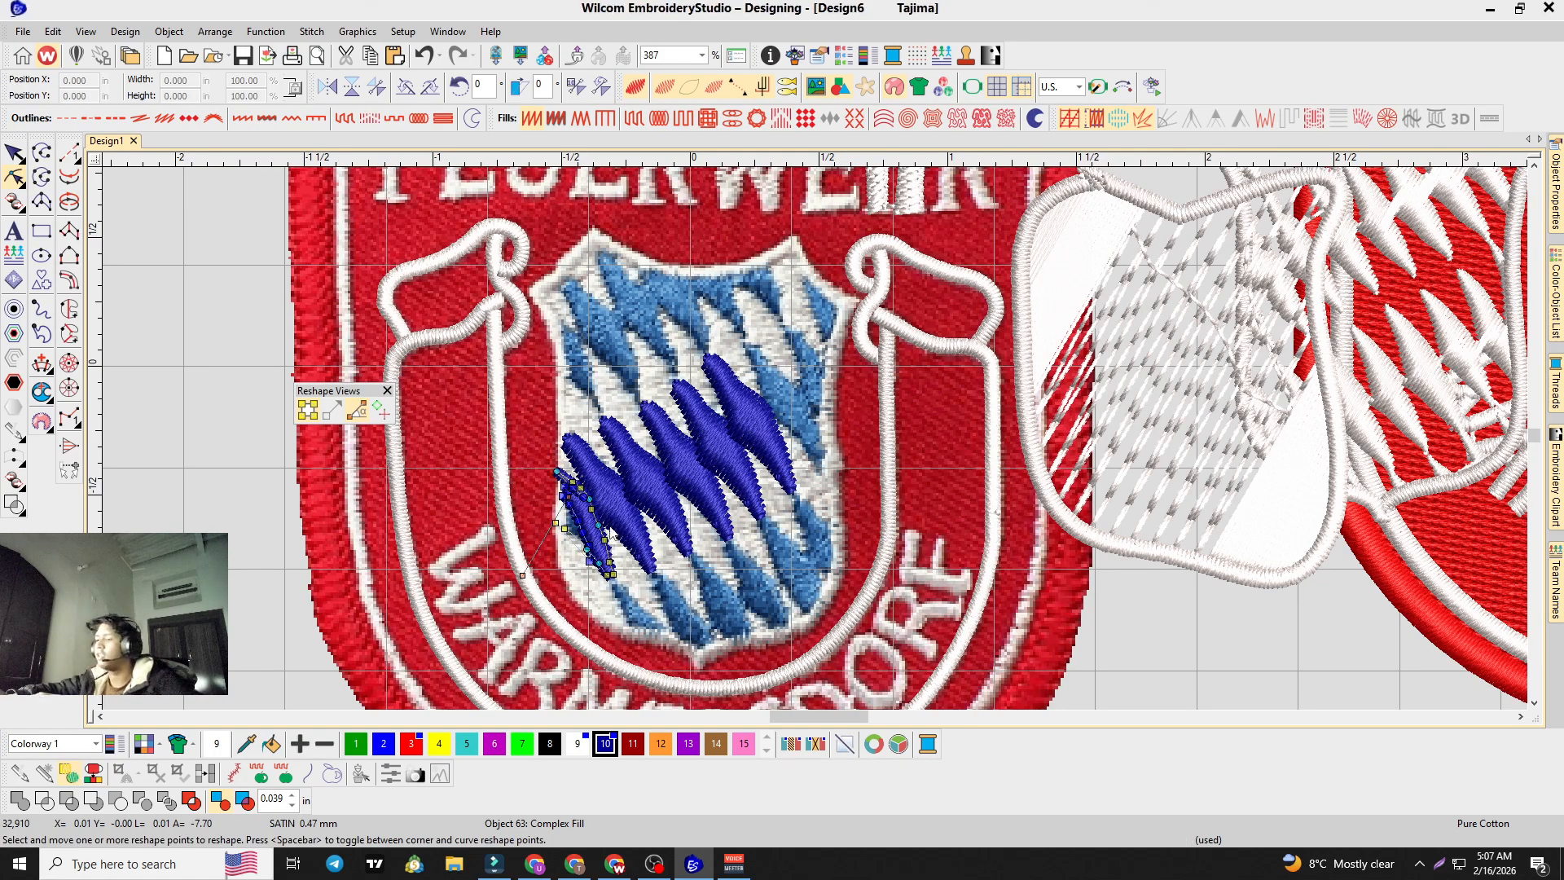
key(Delete)
click(14, 153)
key(Delete)
key(Delete)
Step: Trace the partial blue diamond at the shield's lower left edge and generate it as a white Complex Fill object
scroll(816, 444, up, 2)
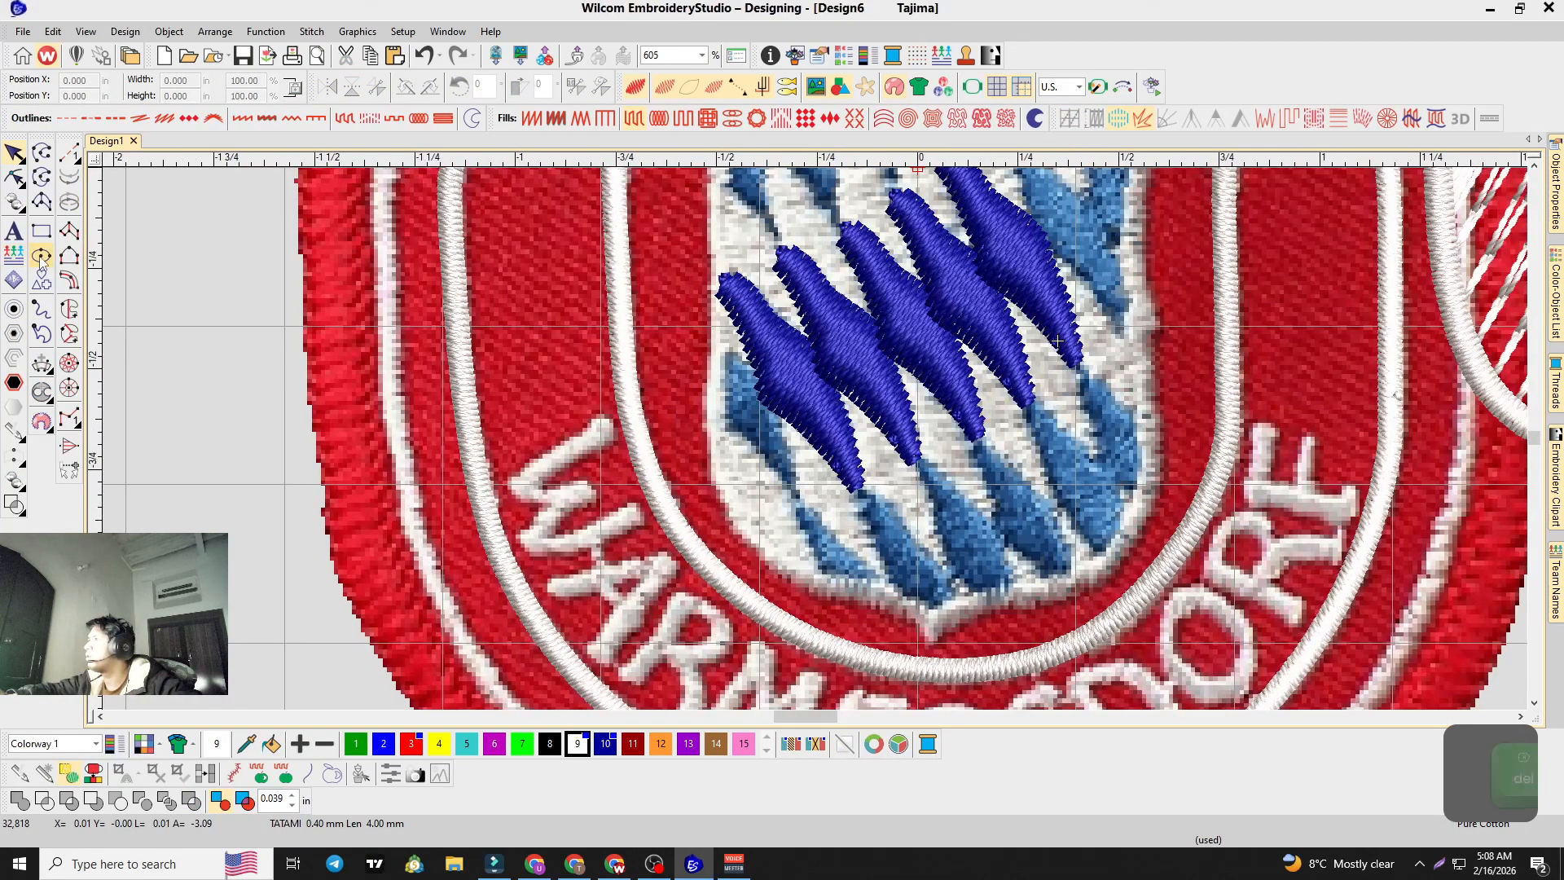
click(70, 311)
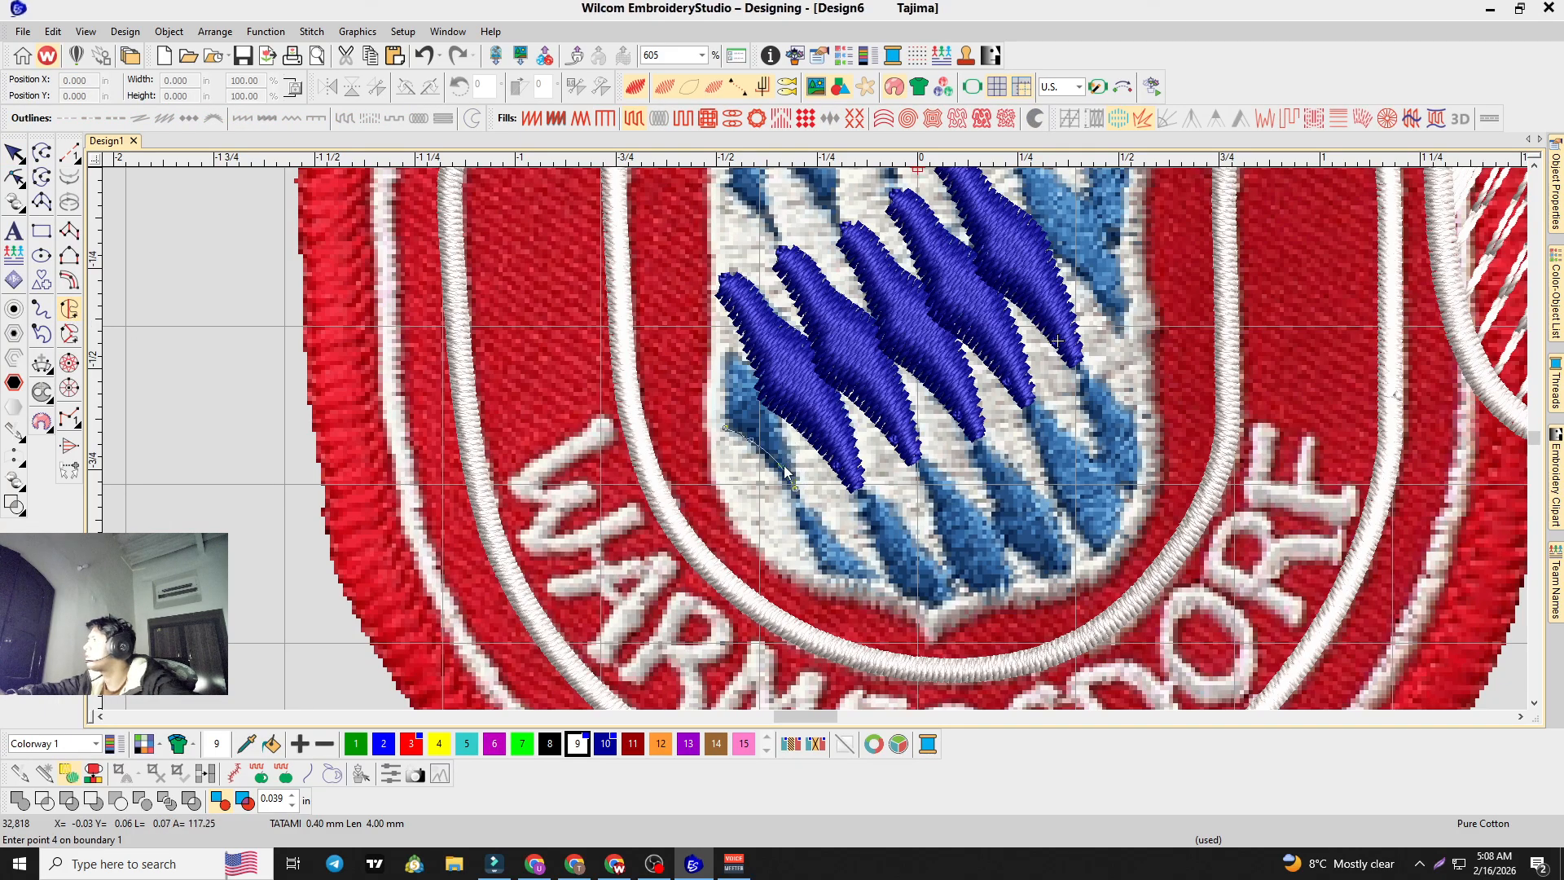
key(BackSpace)
key(BackSpace)
click(794, 499)
click(794, 487)
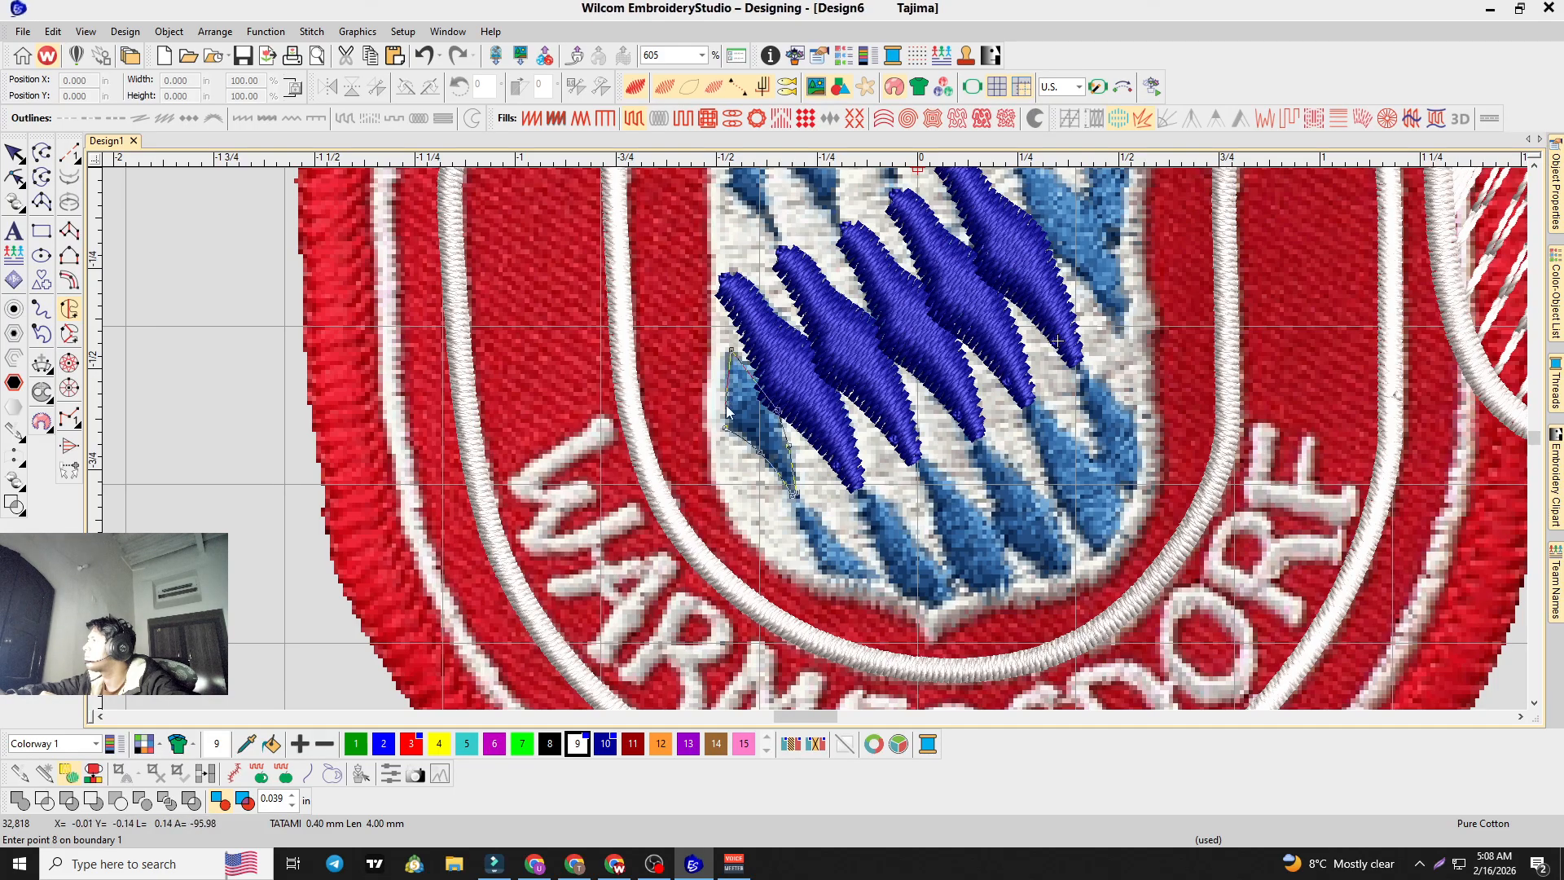
key(Return)
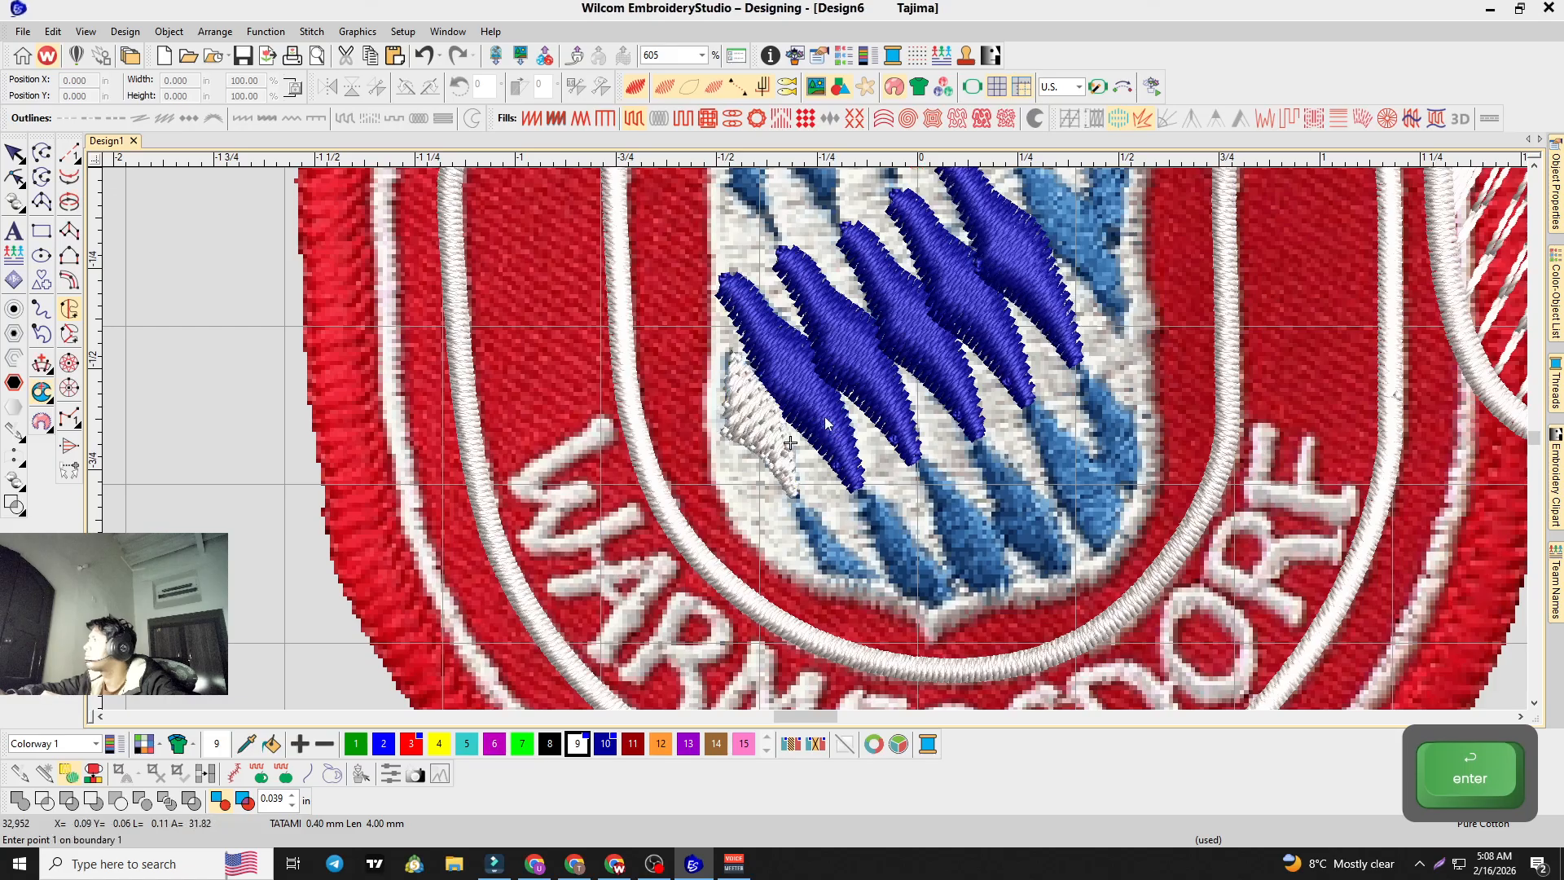
key(Escape)
scroll(791, 442, down, 4)
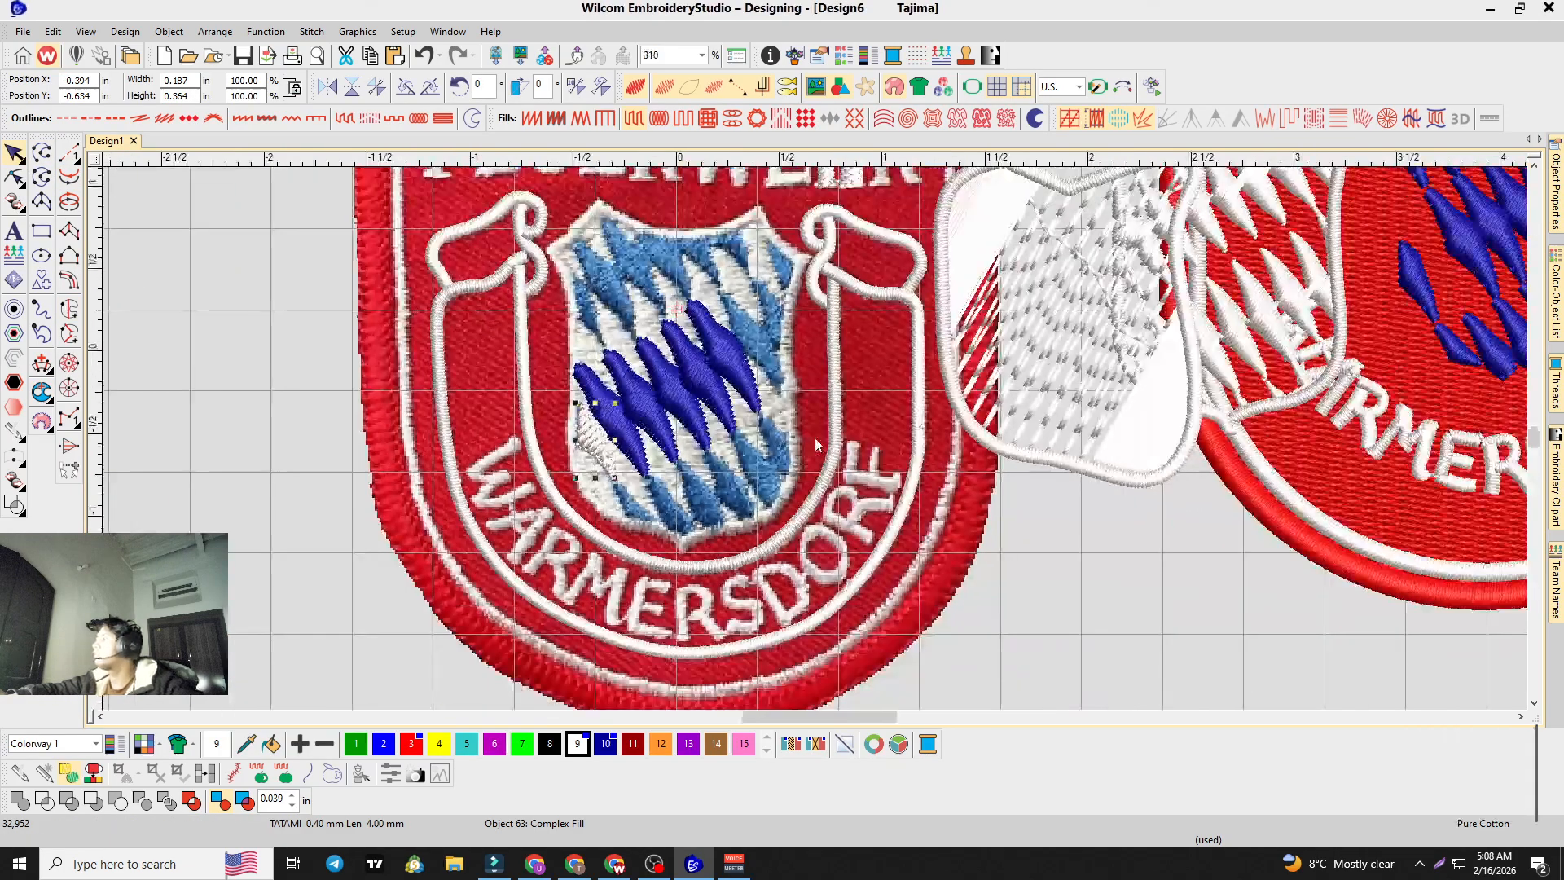
Step: Delete the blue diamond copies and the traced white diamond from the photo's shield
scroll(686, 464, down, 2)
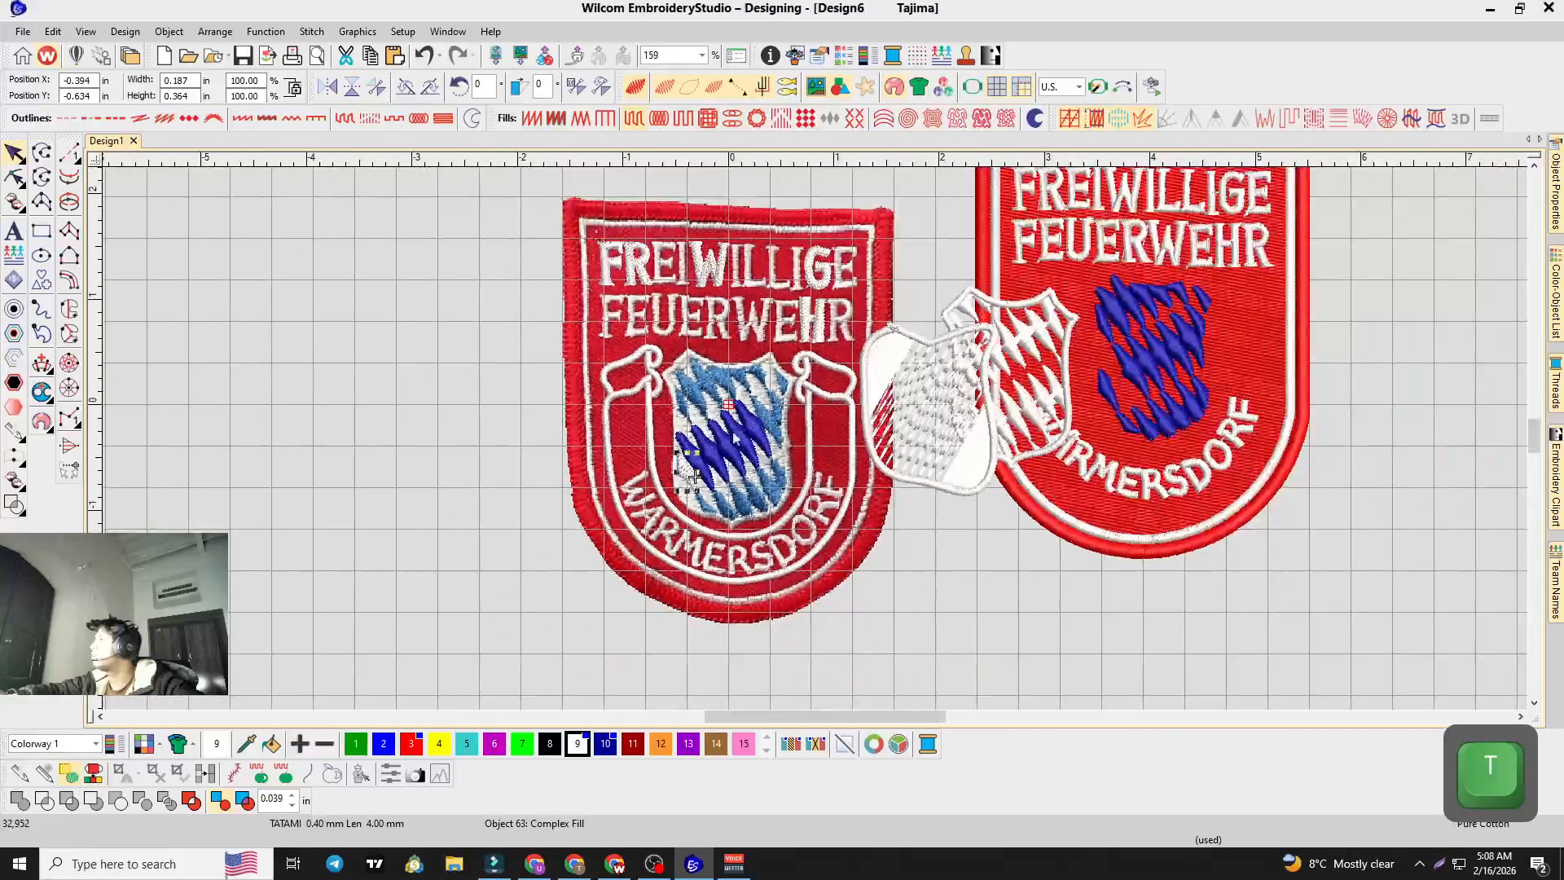
click(13, 153)
drag(790, 386, 652, 515)
key(Delete)
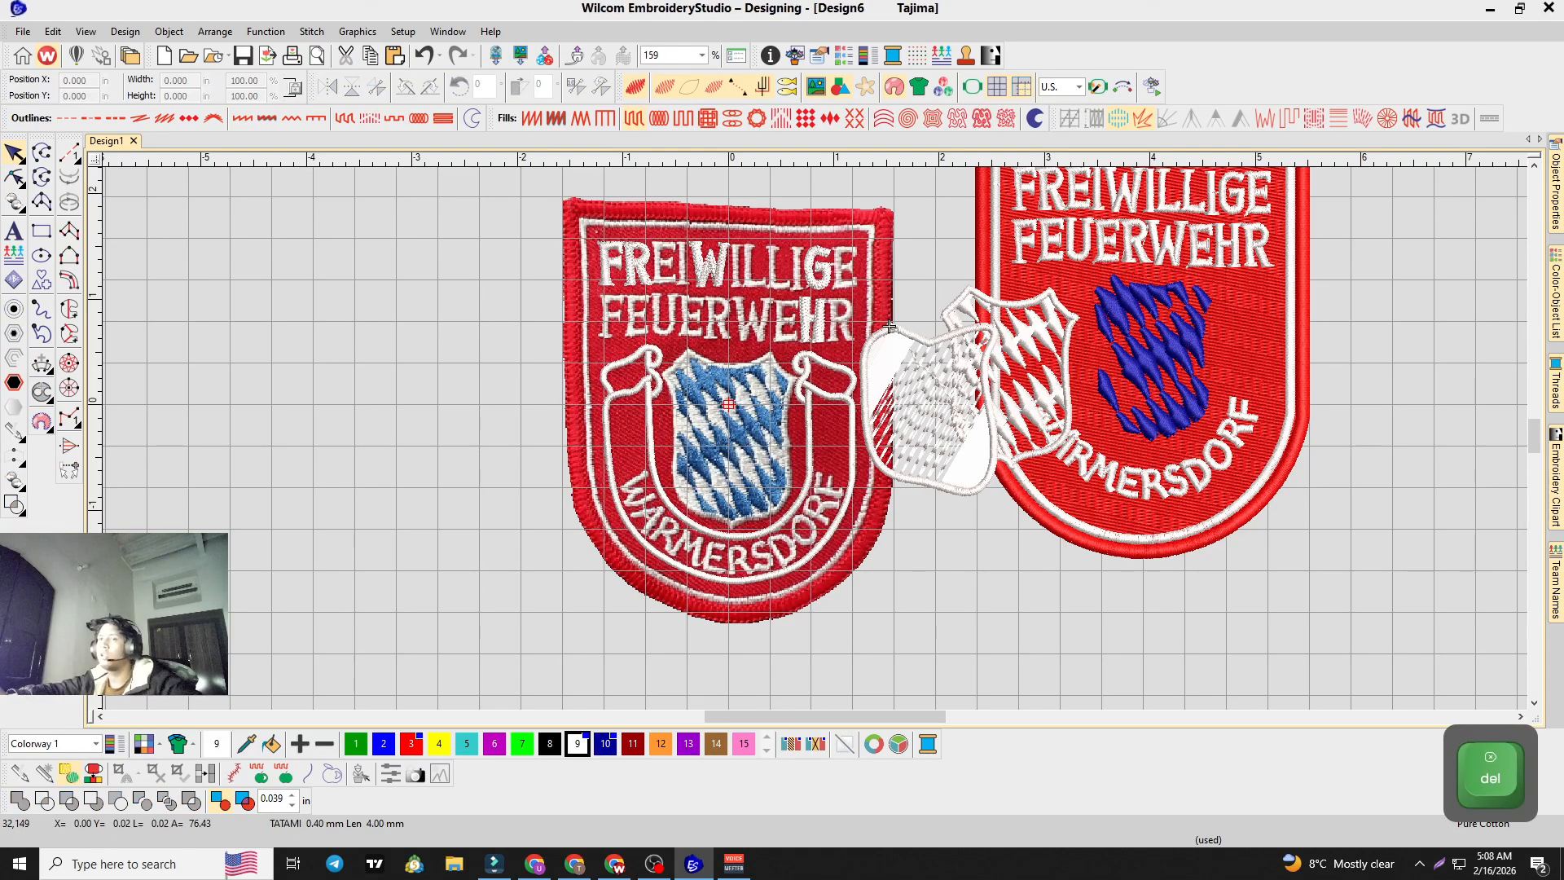
Step: Undo the deletion, the diamond copies and the shield fill's move back to the branched blue diamond object
click(1172, 332)
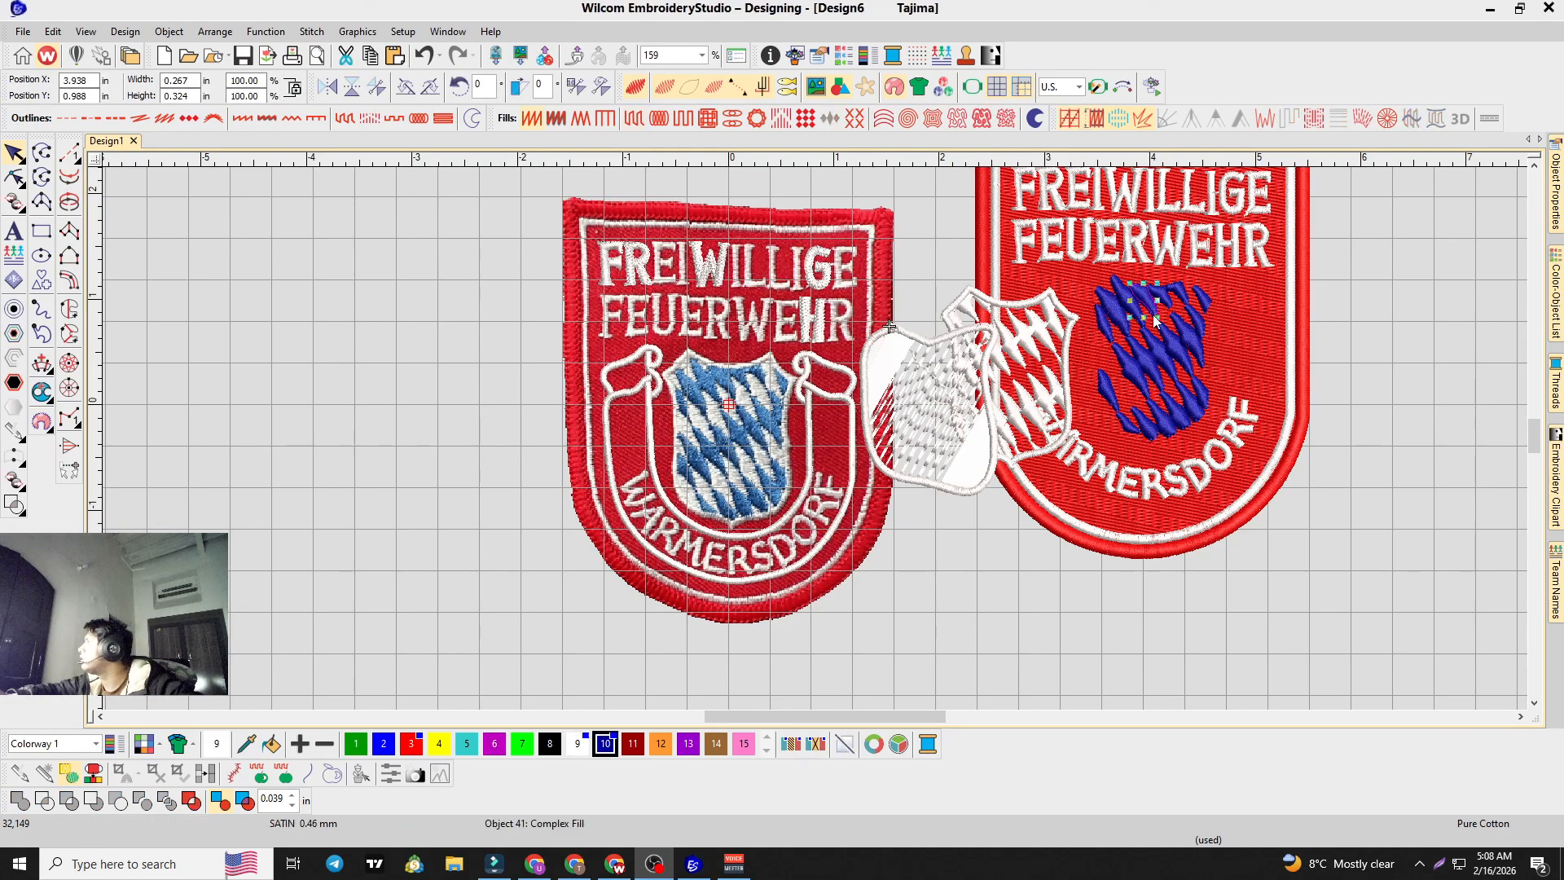
key(ctrl+z)
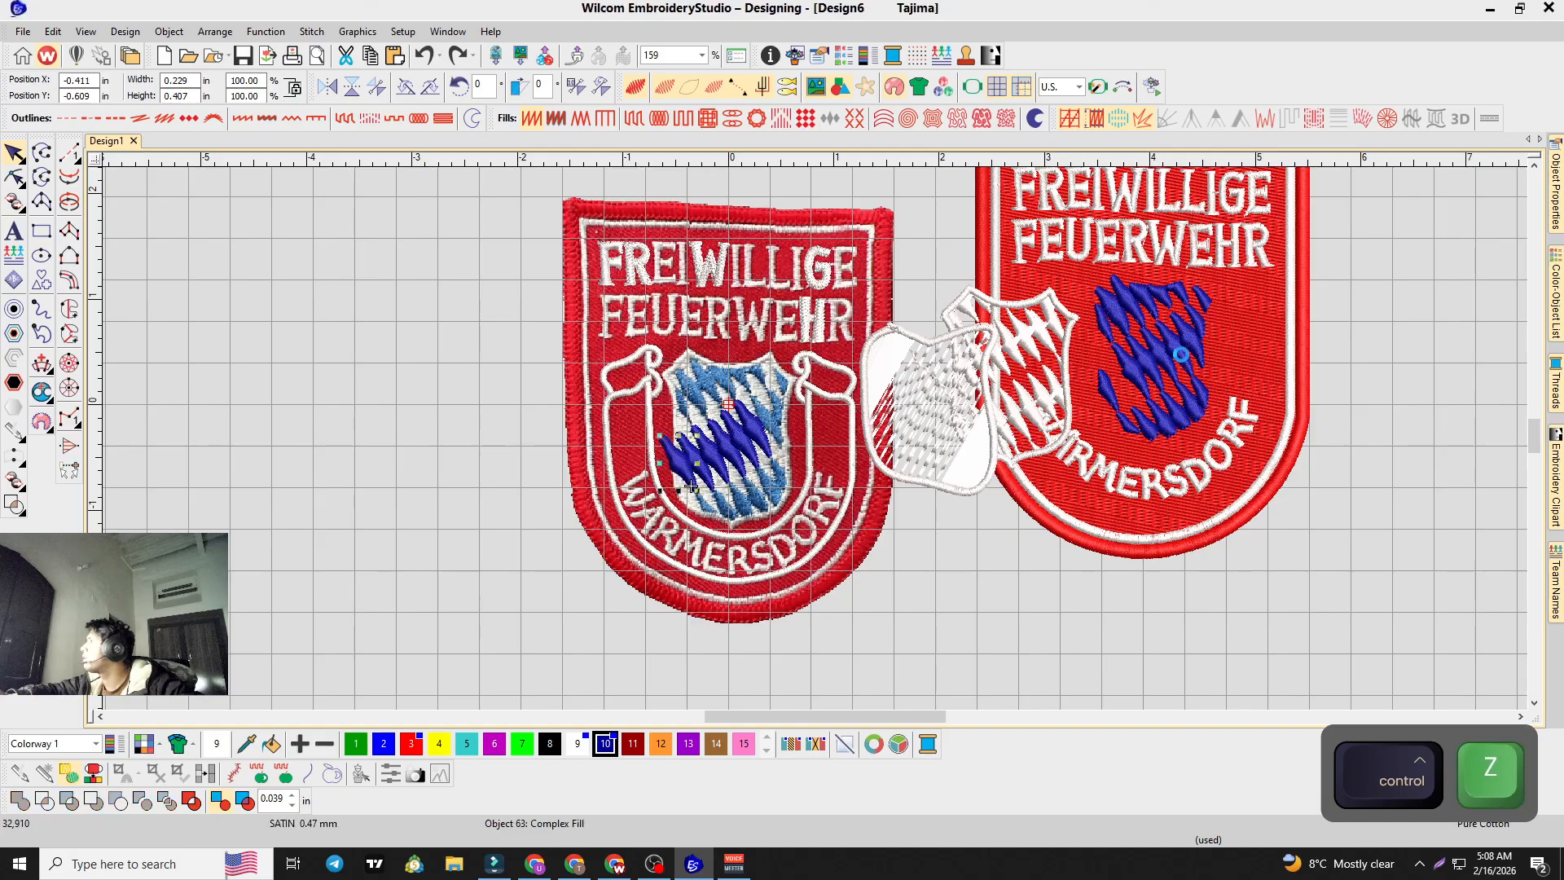
key(ctrl+z)
key(ctrl+z)
key(ctrl+z)
key(ctrl+z)
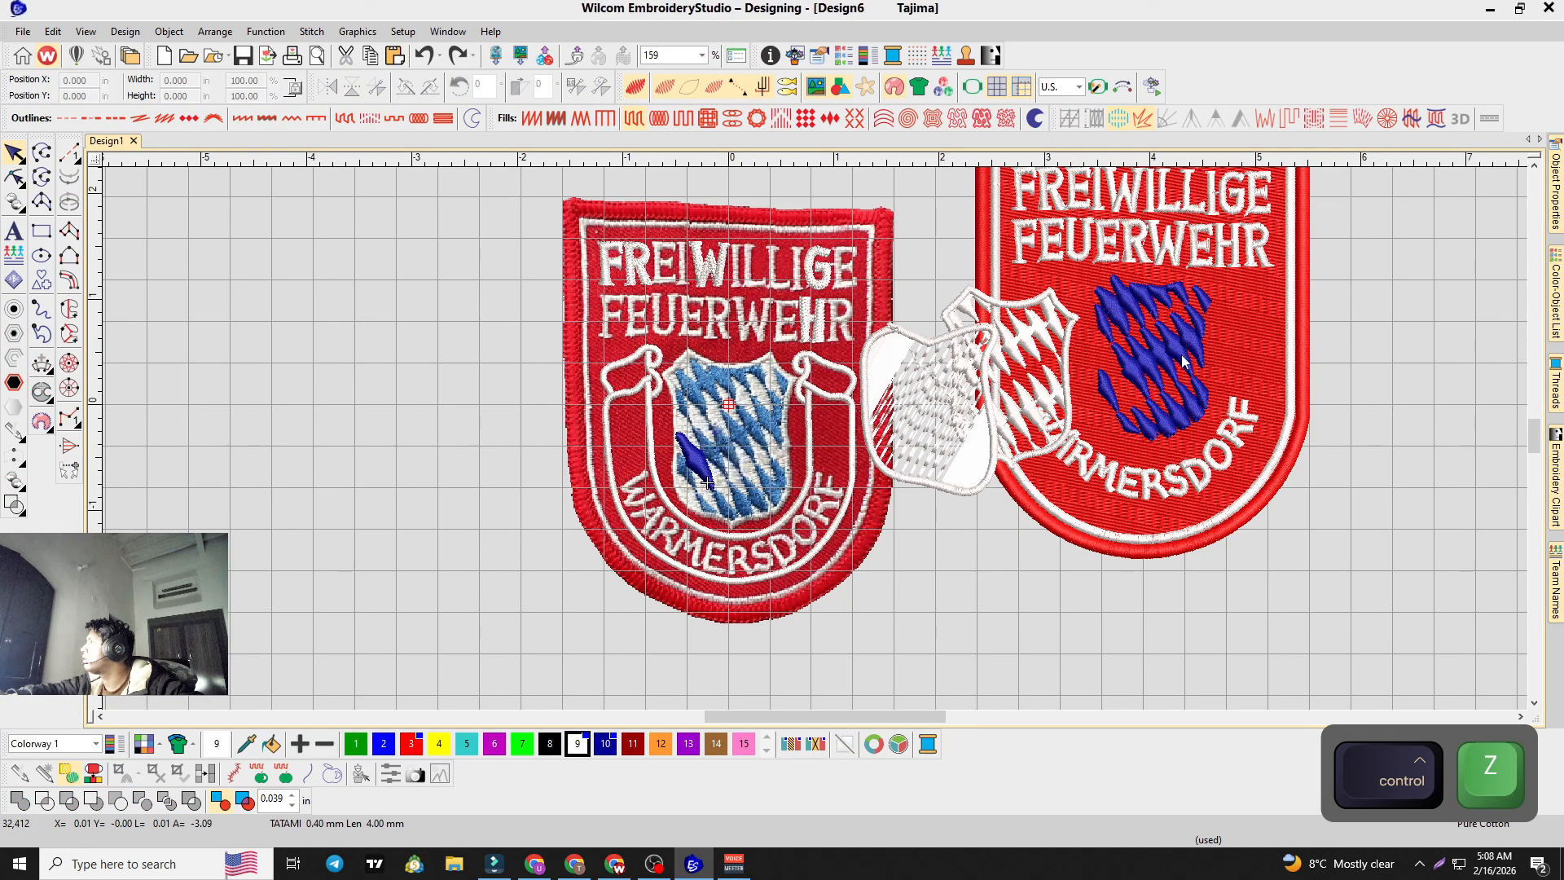
key(ctrl+z)
key(ctrl+z)
key(ctrl+z)
key(ctrl+z)
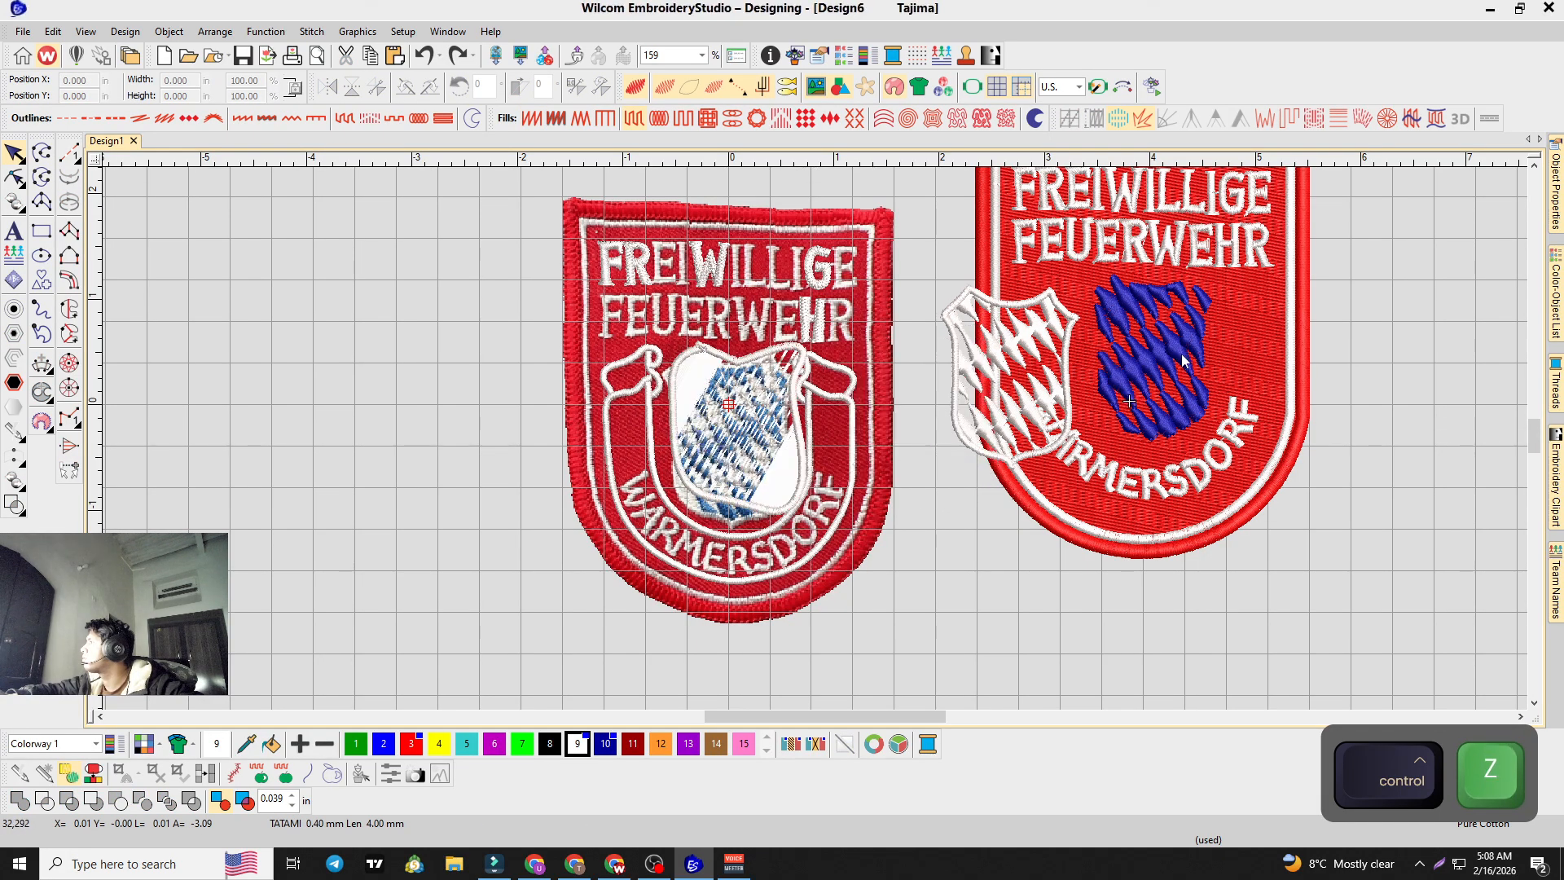
key(ctrl+z)
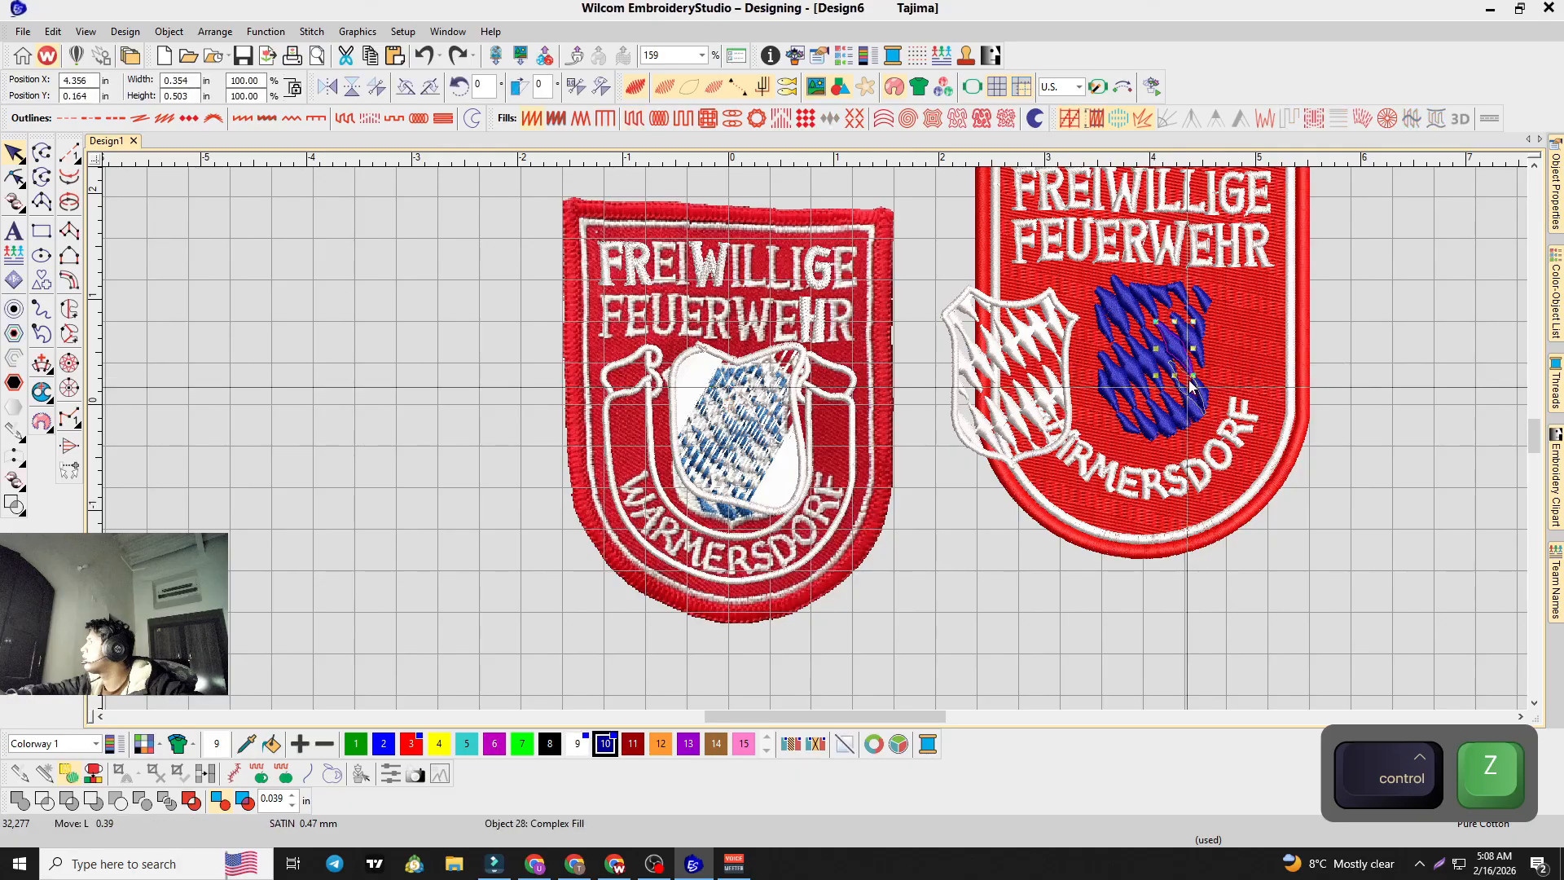
key(ctrl+z)
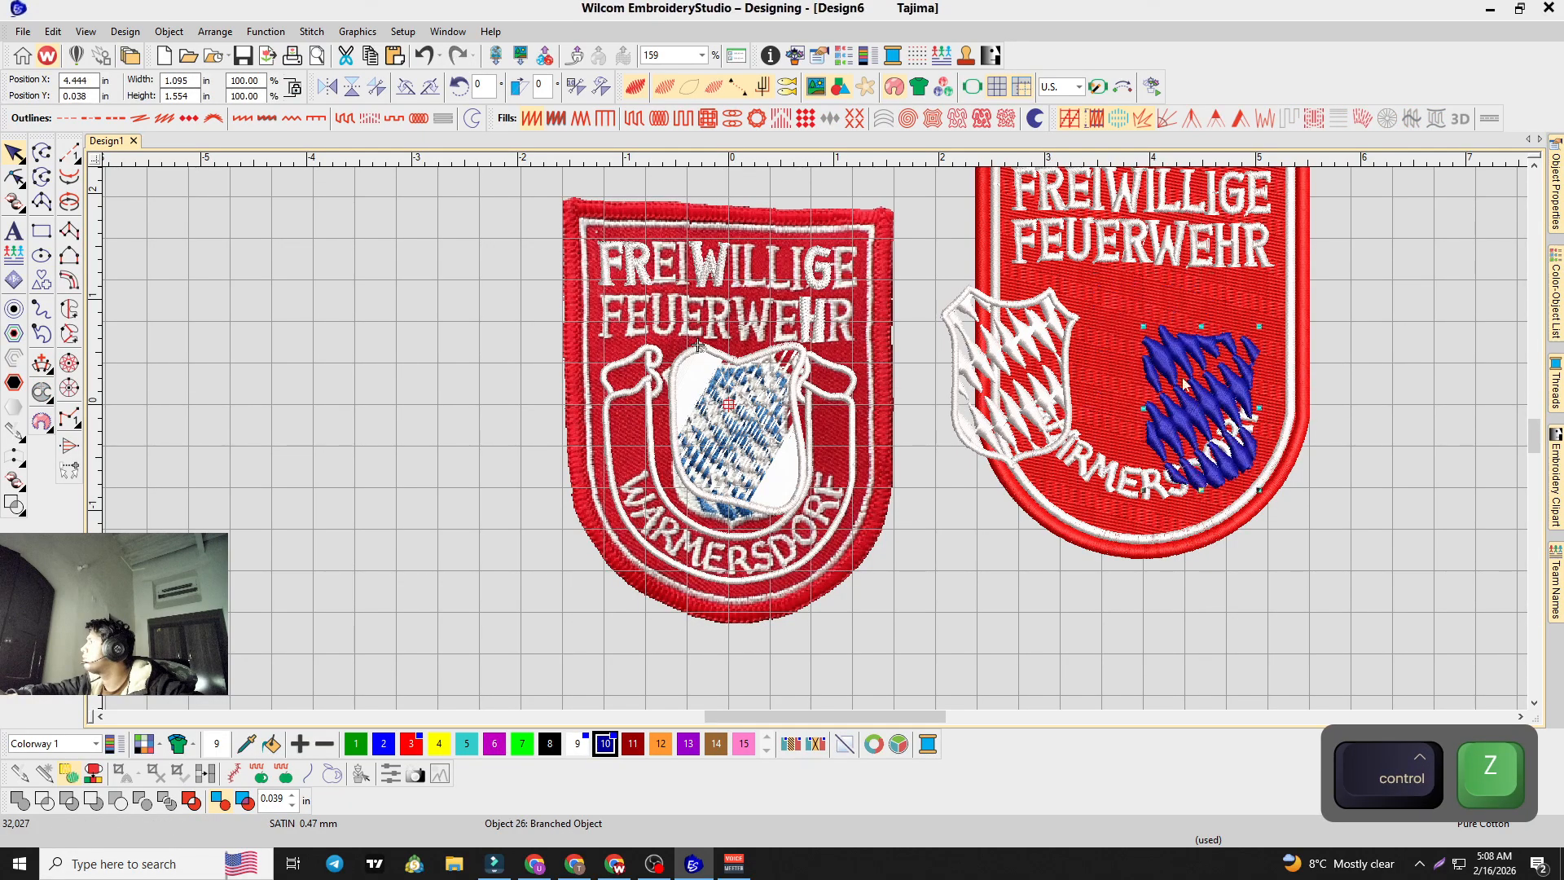
key(ctrl+z)
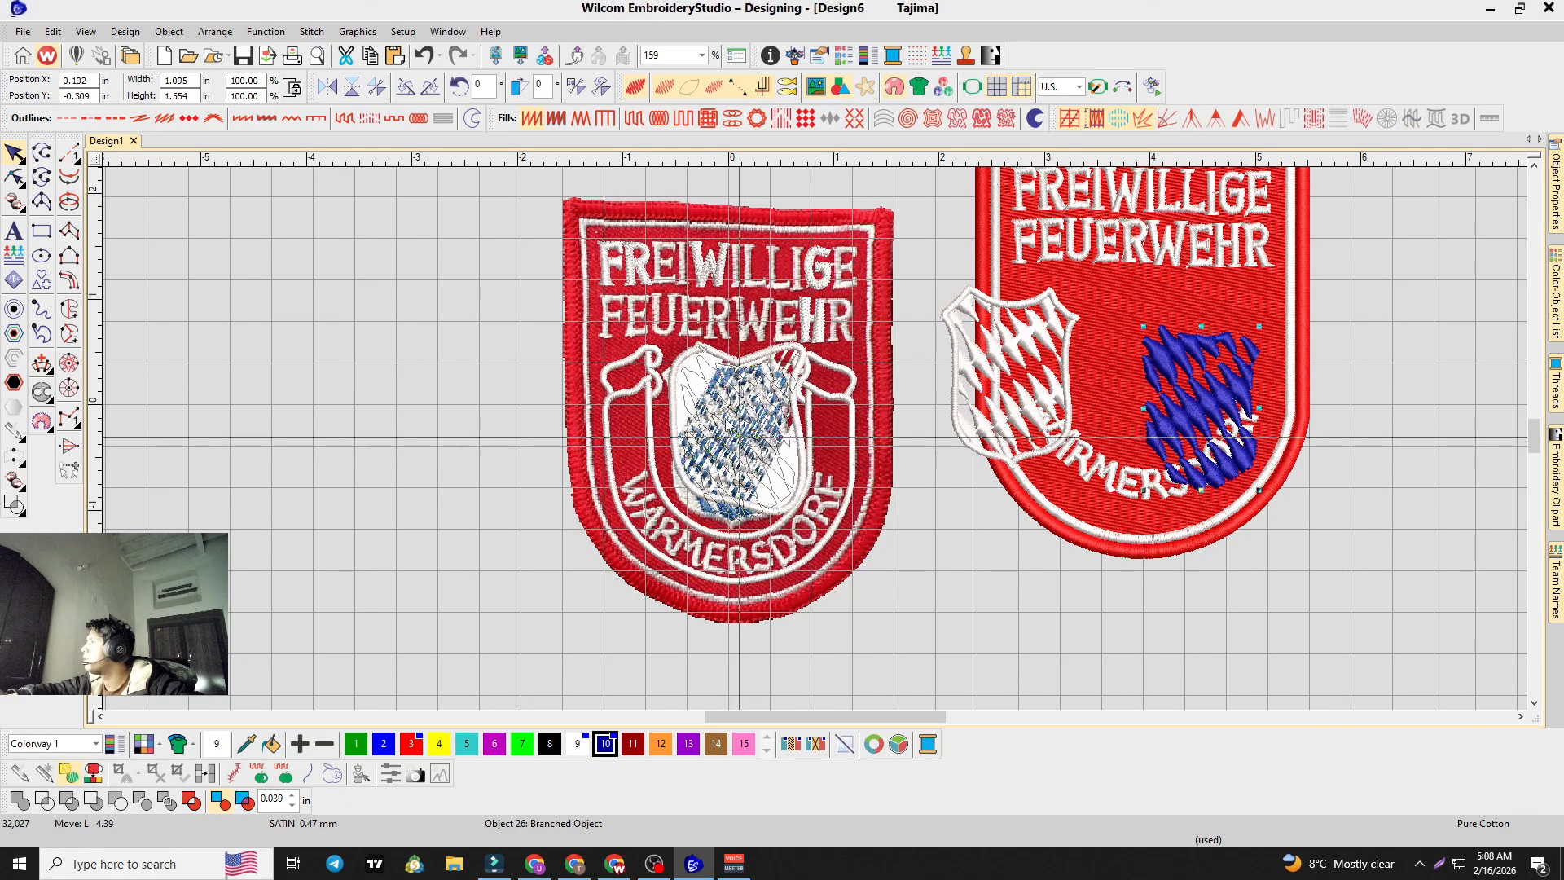
Step: Try placing the branched blue diamond object over the photo's shield and check its stacking against the white fill
scroll(736, 441, up, 3)
key(t)
key(t)
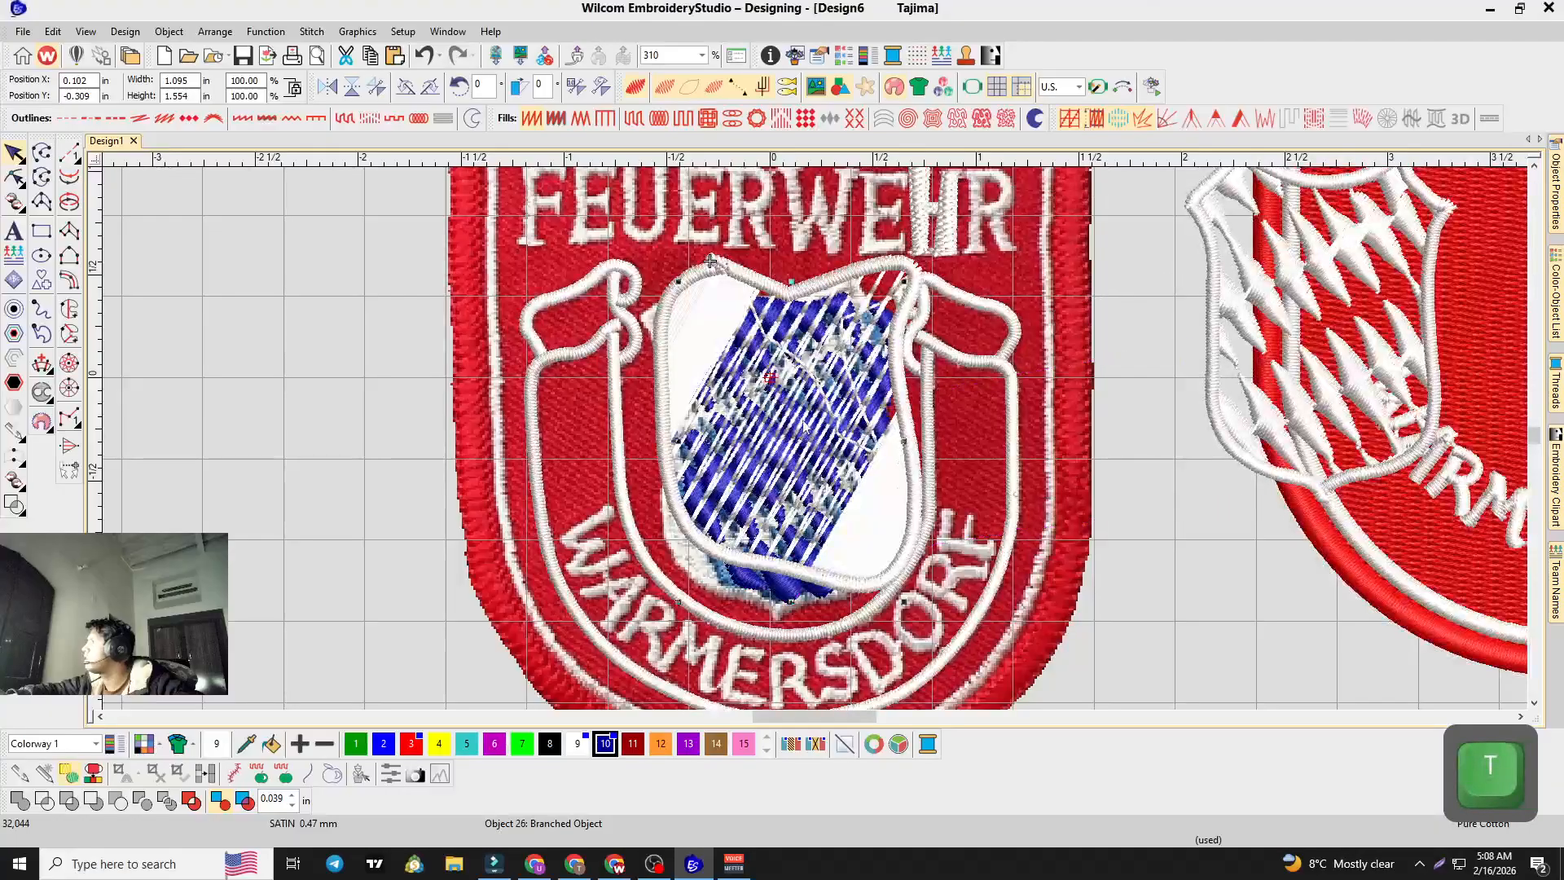
right_click(803, 421)
click(823, 469)
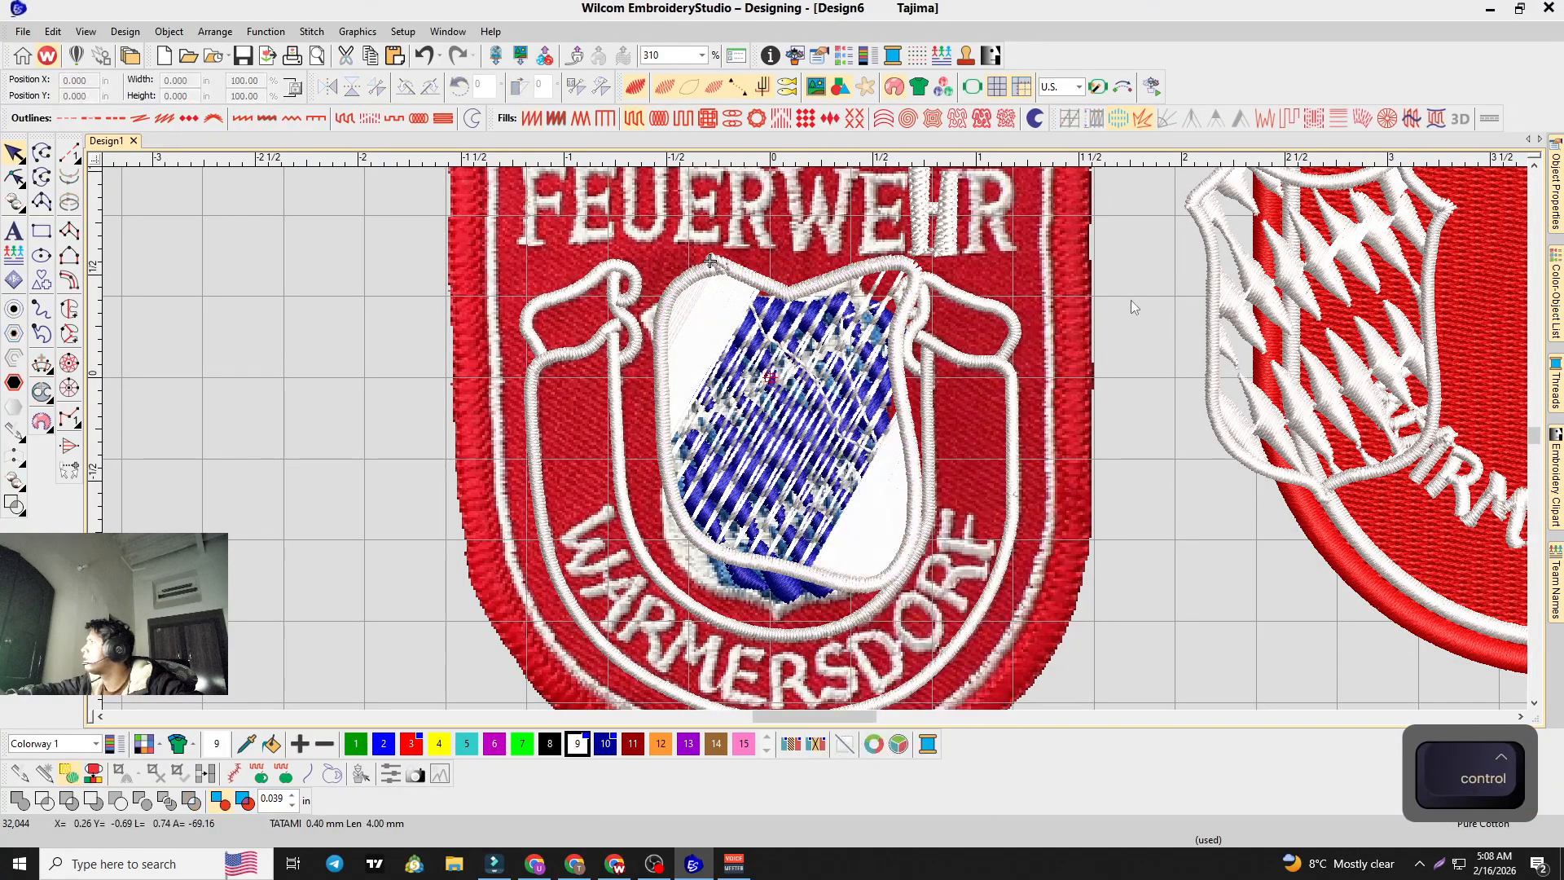
Step: Sequence the branched blue diamond object to the end and align it with the diamonds on the photo's shield
scroll(1131, 299, down, 4)
right_click(1040, 461)
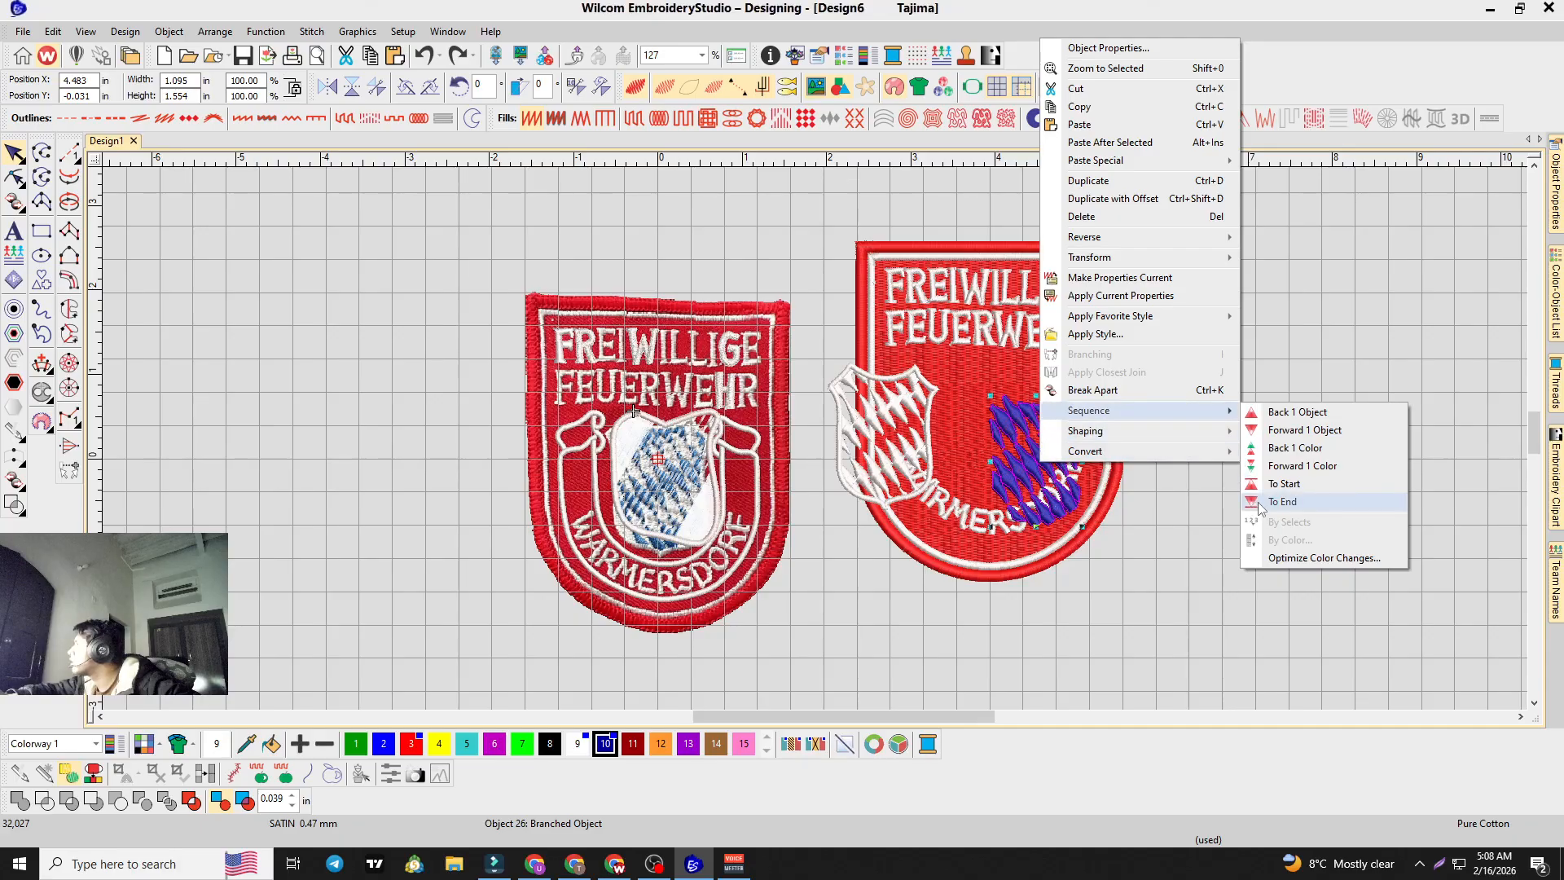
click(1266, 511)
drag(1024, 463, 672, 477)
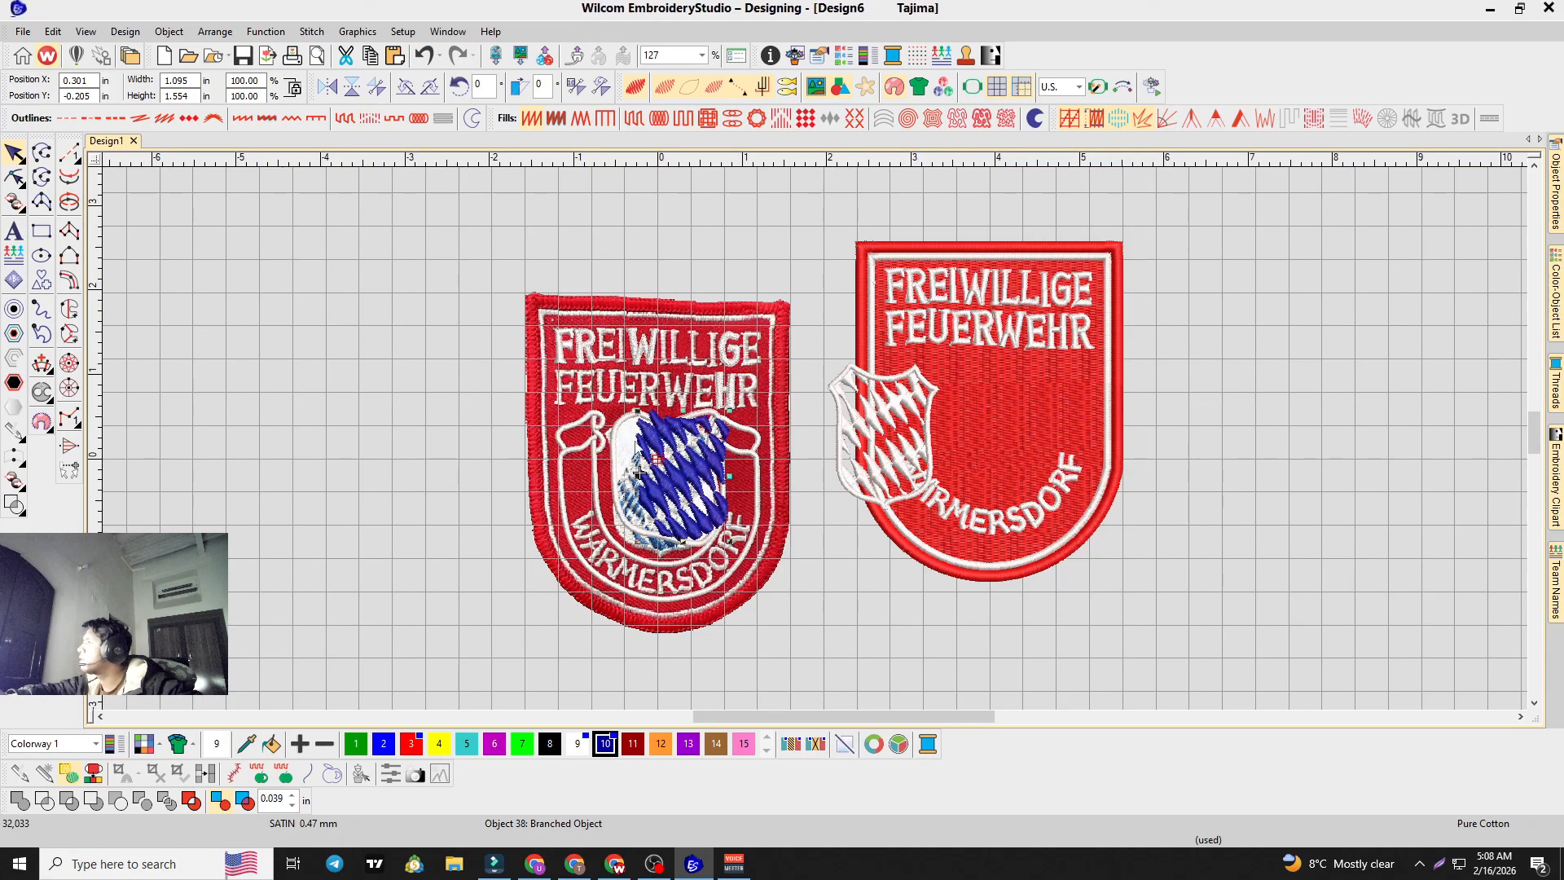
scroll(637, 525, up, 6)
drag(638, 409, 569, 442)
key(t)
key(t)
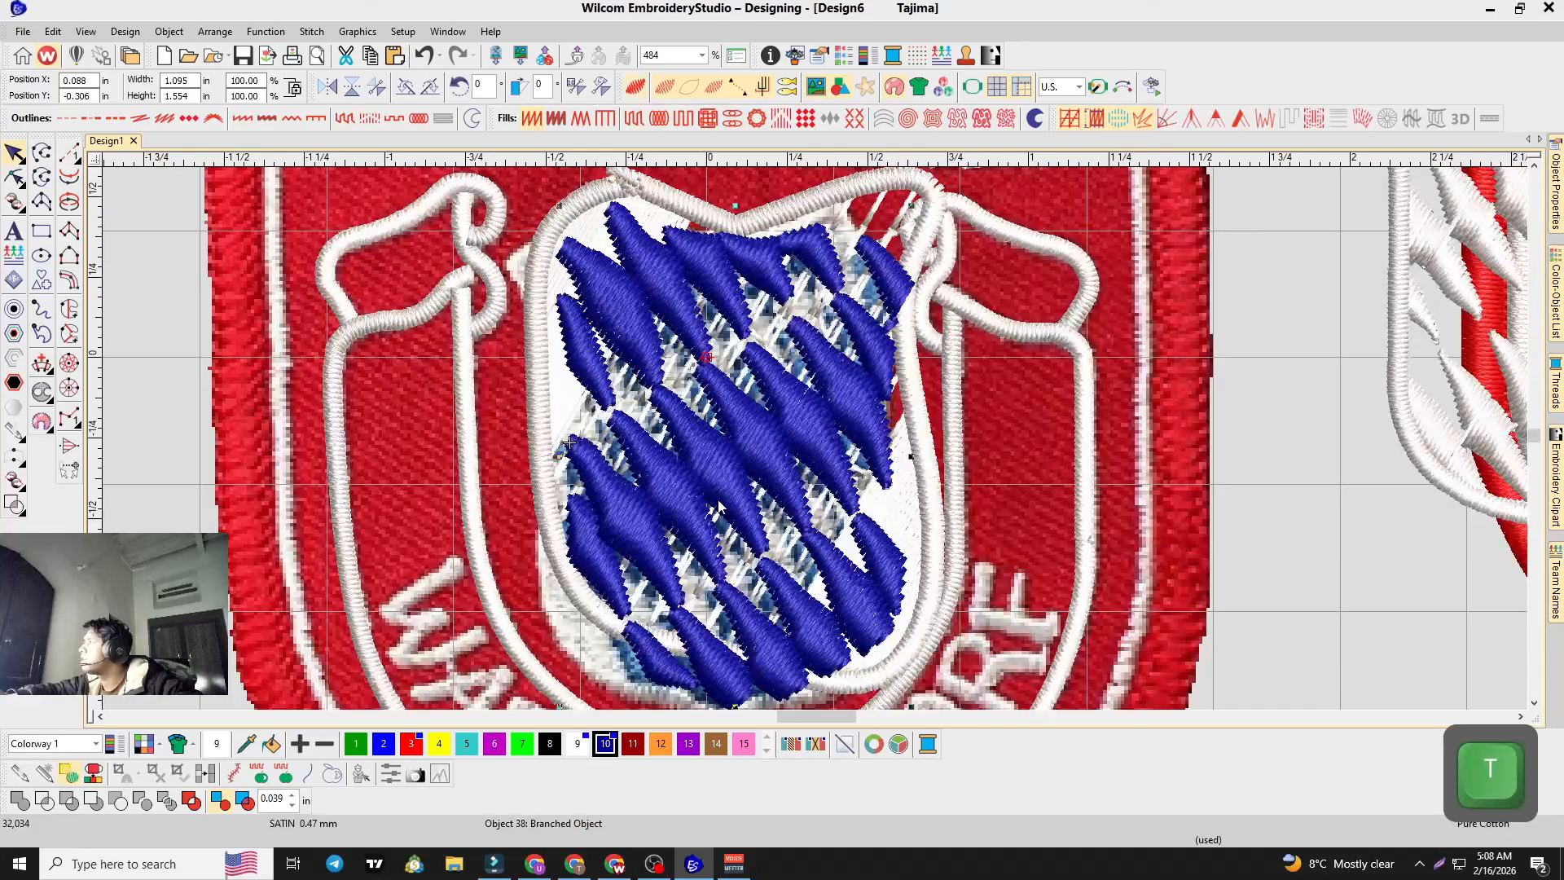
key(s)
drag(711, 480, 703, 484)
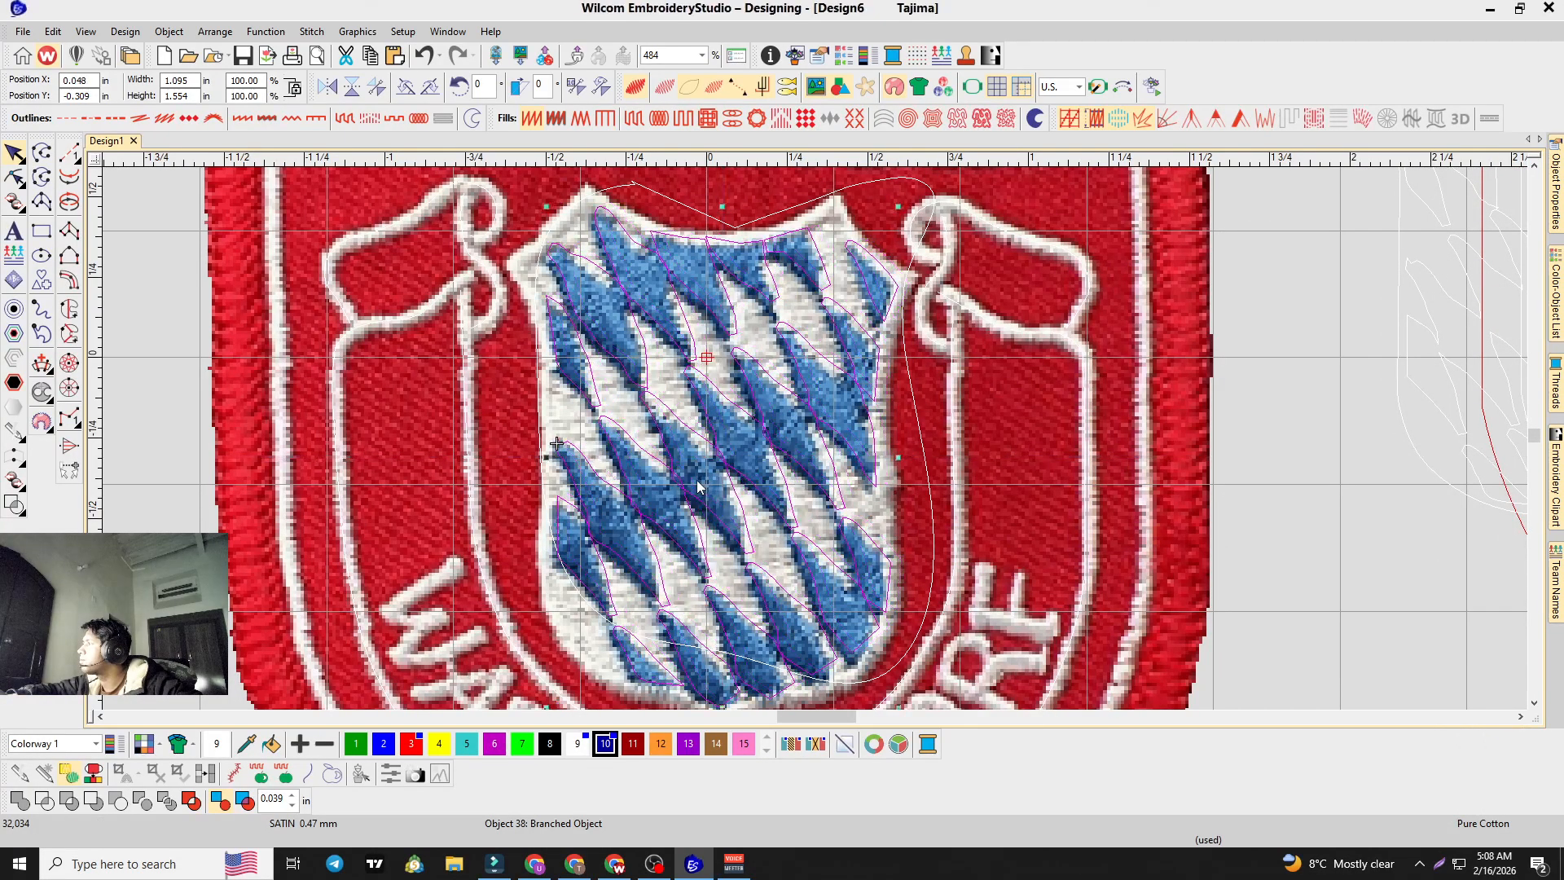
key(t)
scroll(702, 491, down, 4)
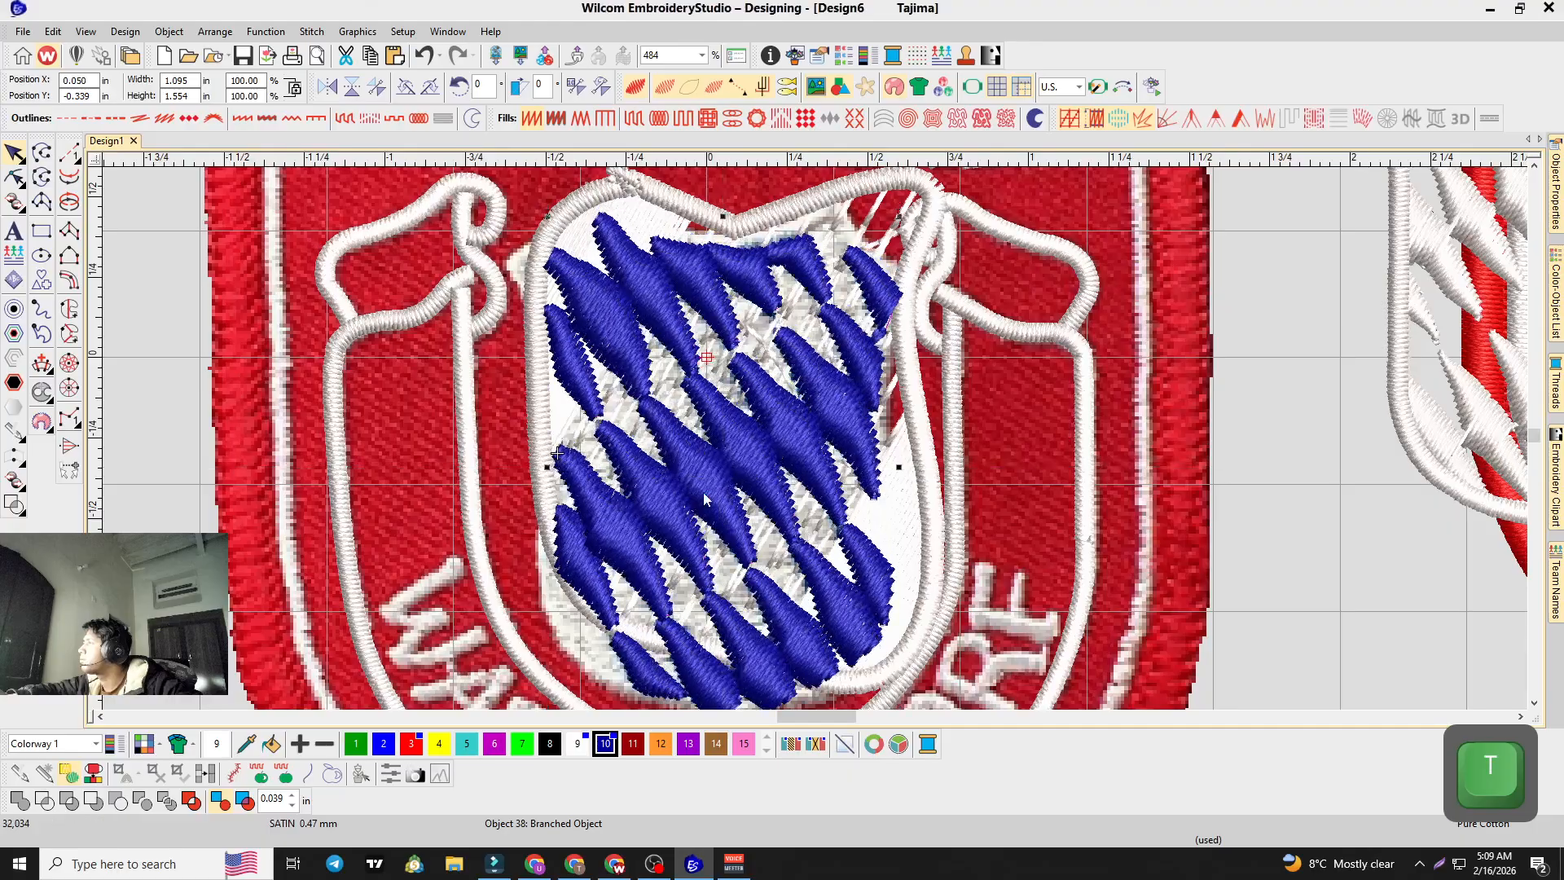
Step: Select the branched blue diamonds together with the white shield object beneath them
scroll(829, 424, up, 1)
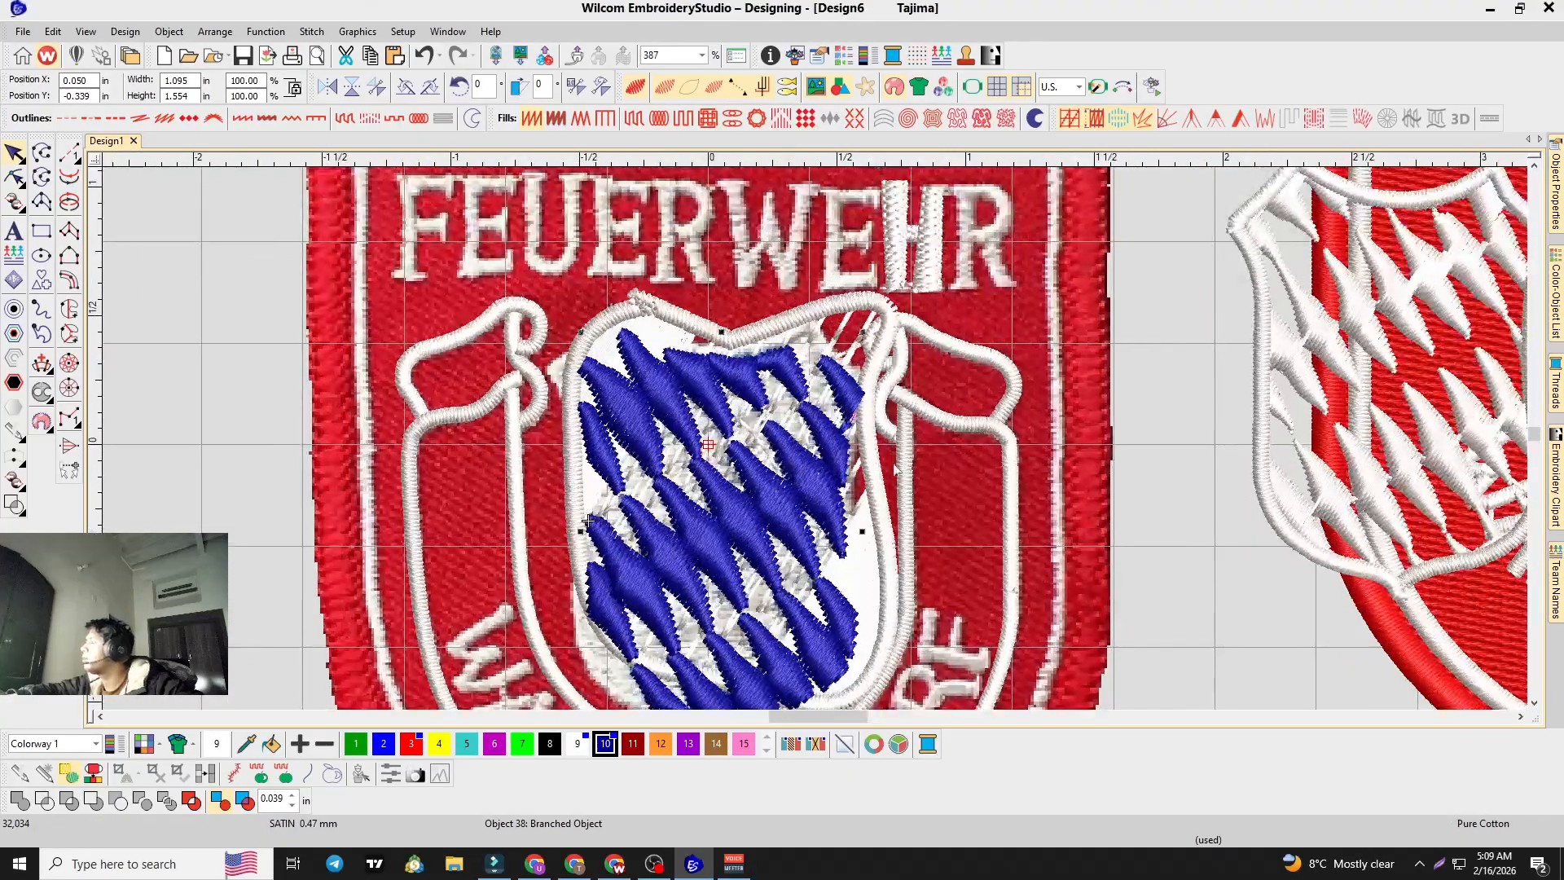
click(703, 399)
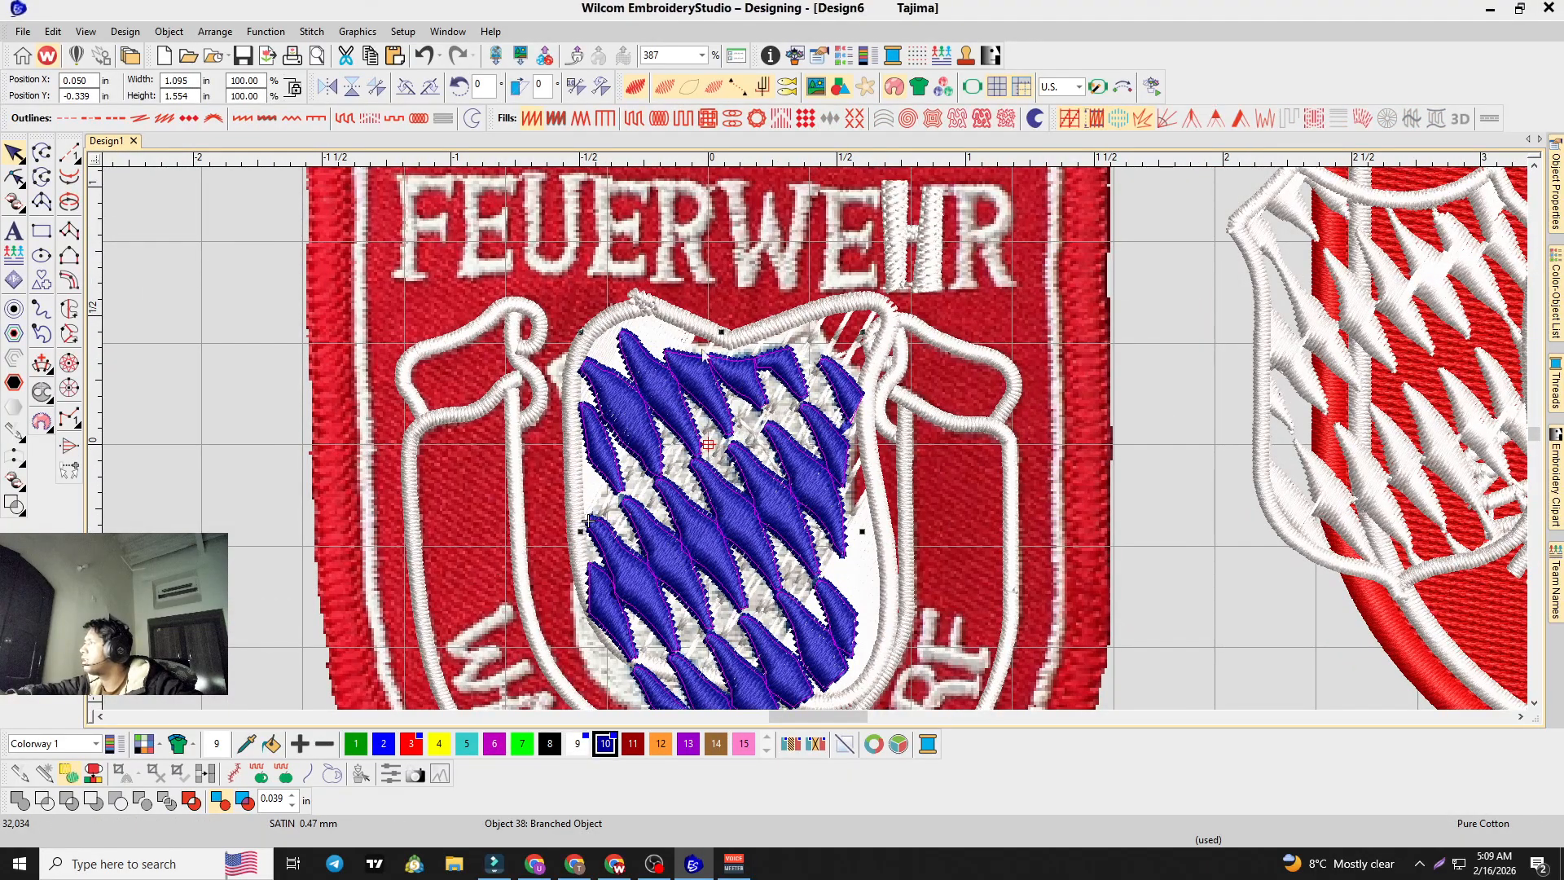
right_click(718, 446)
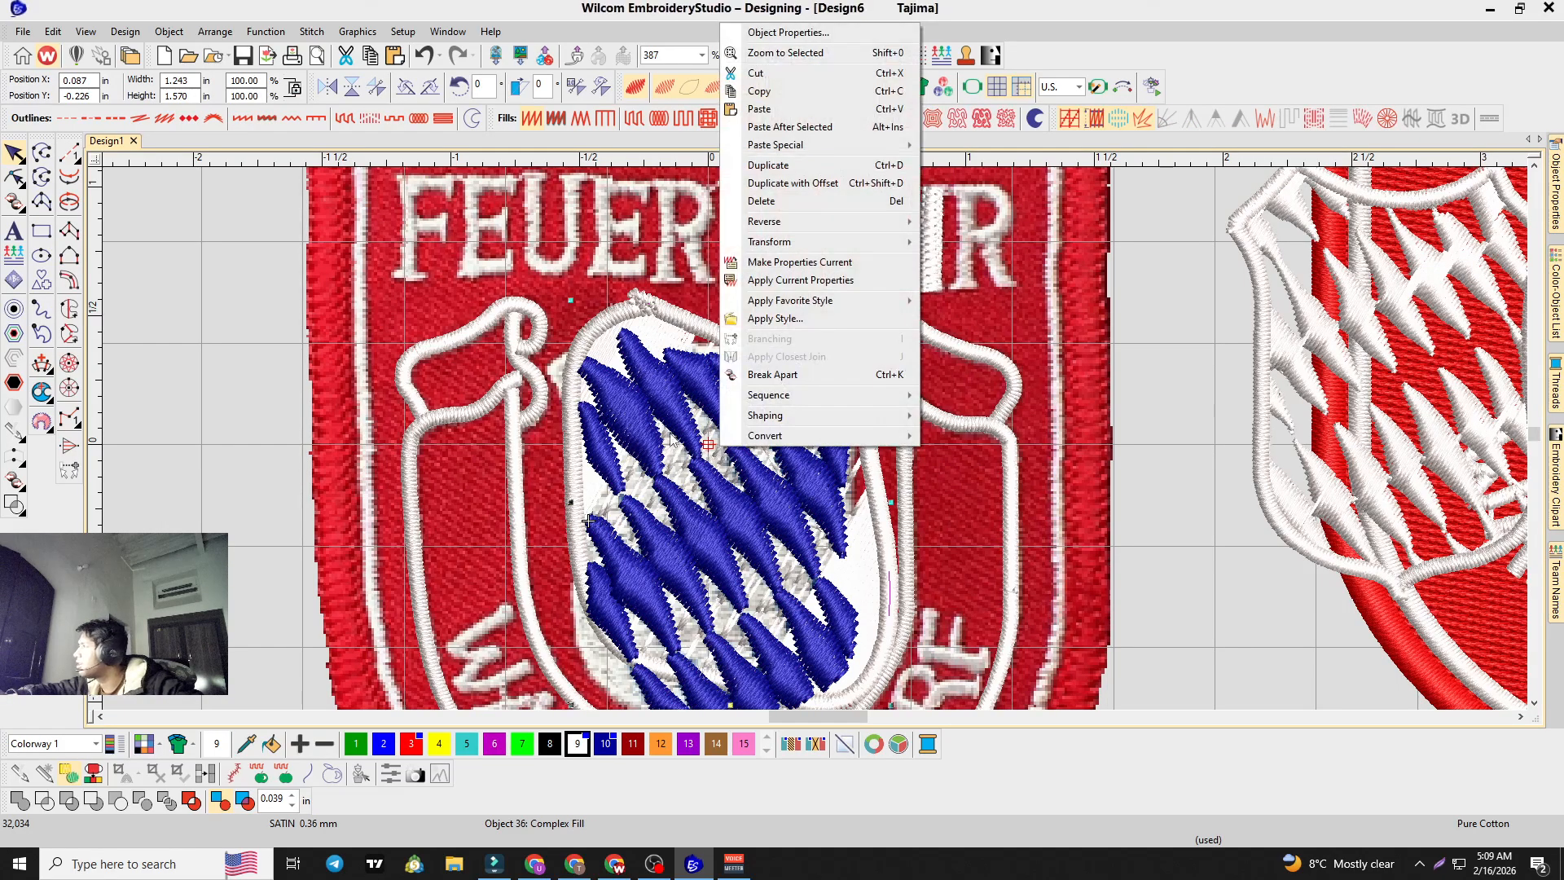
click(675, 402)
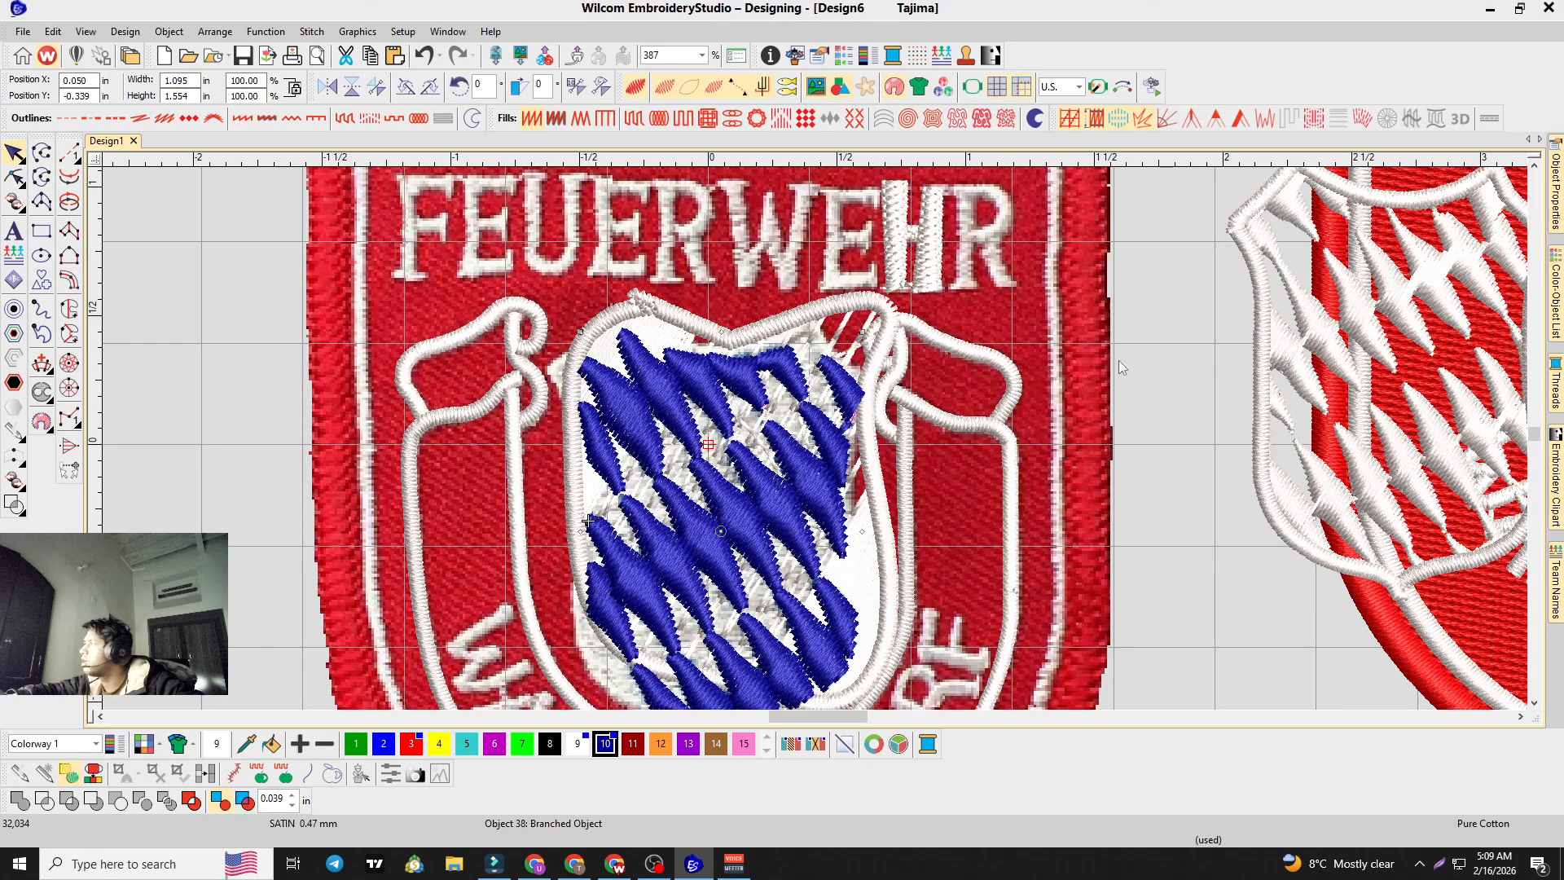
ctrl+click(652, 336)
scroll(842, 454, down, 1)
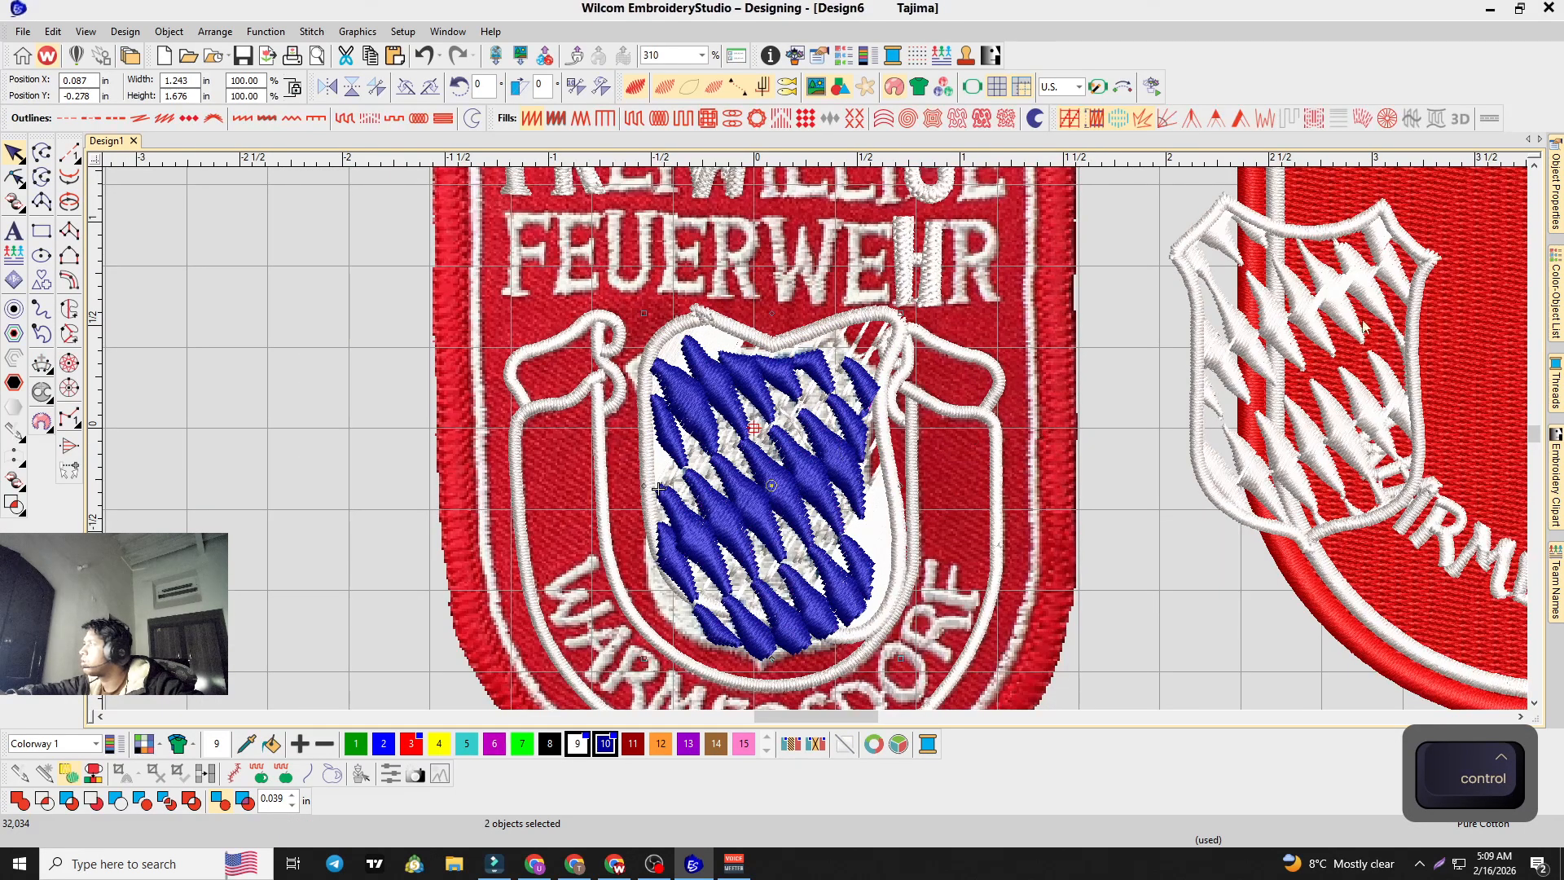
scroll(1352, 329, down, 2)
scroll(929, 463, up, 2)
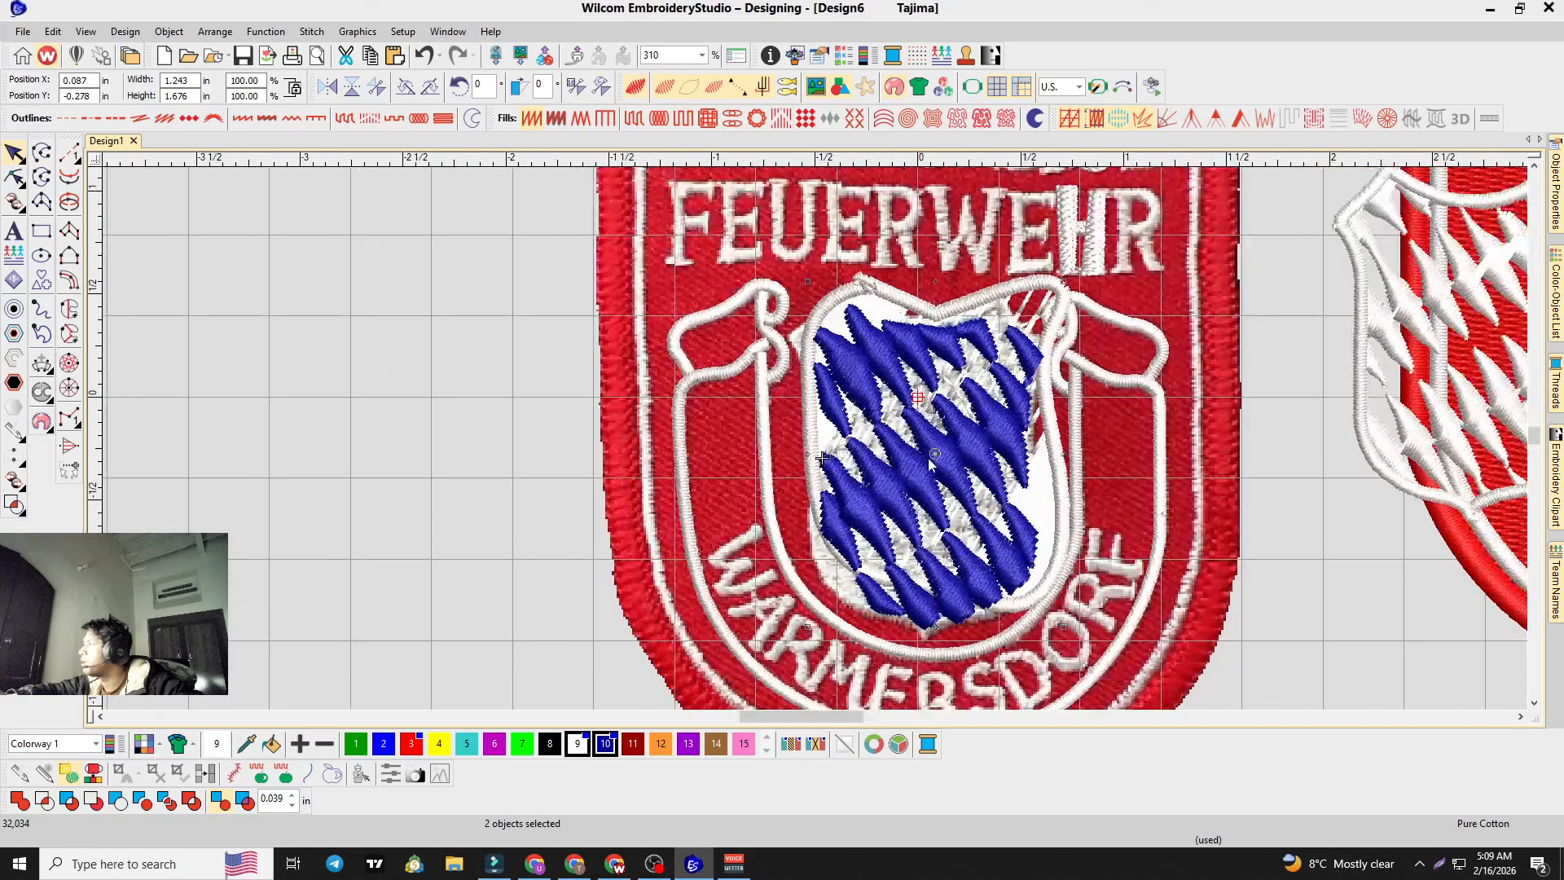
scroll(929, 462, down, 1)
scroll(857, 416, up, 1)
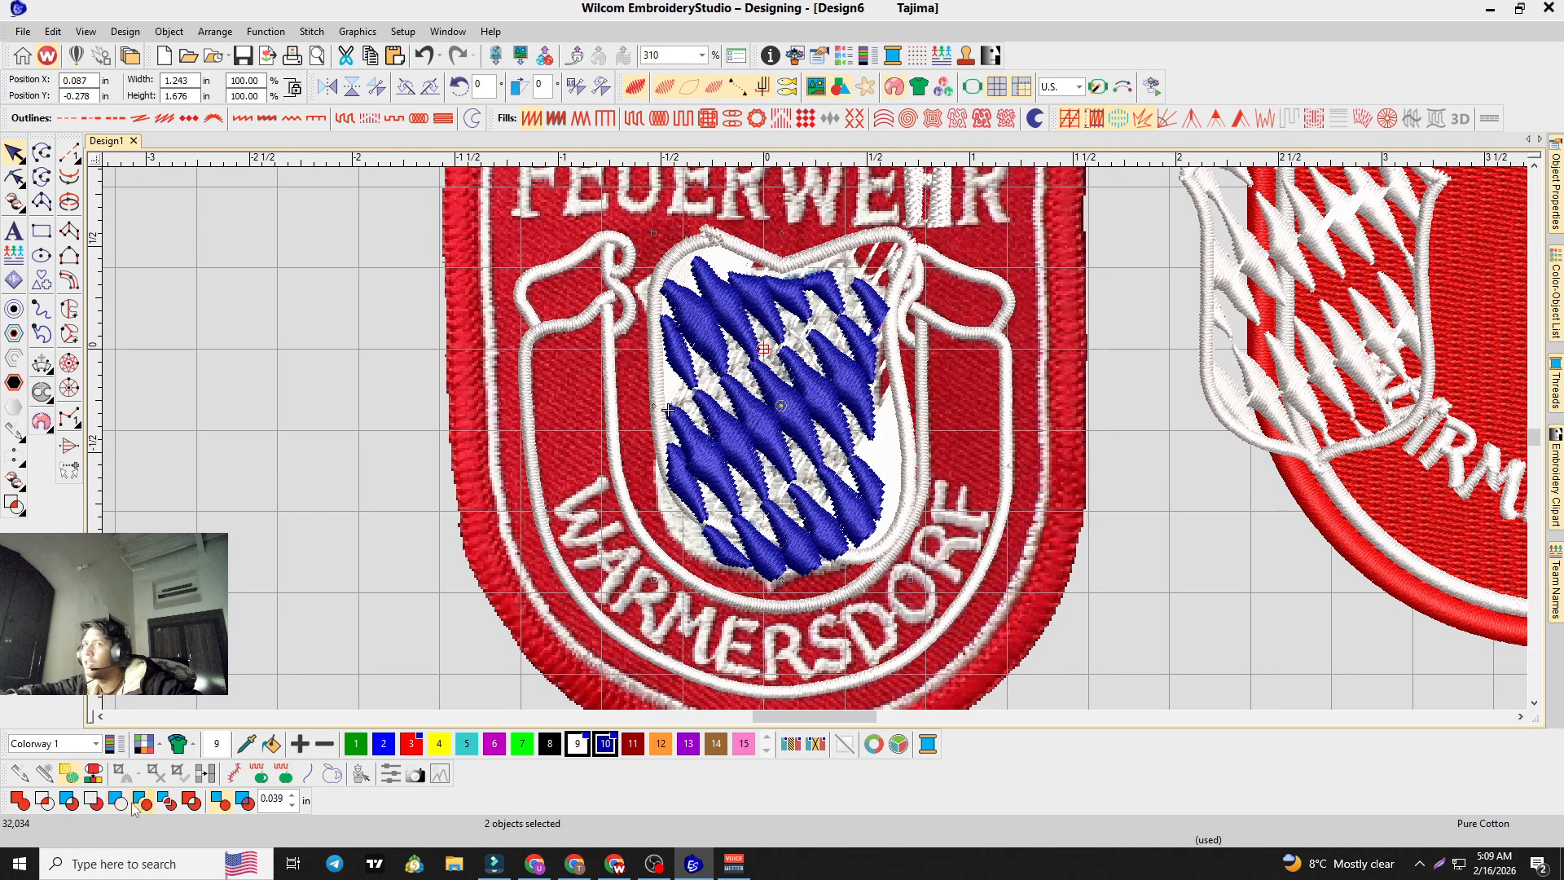
Step: Examine where the Shaping Tools can be enabled and which shaping operations are offered for the two selected objects
click(449, 32)
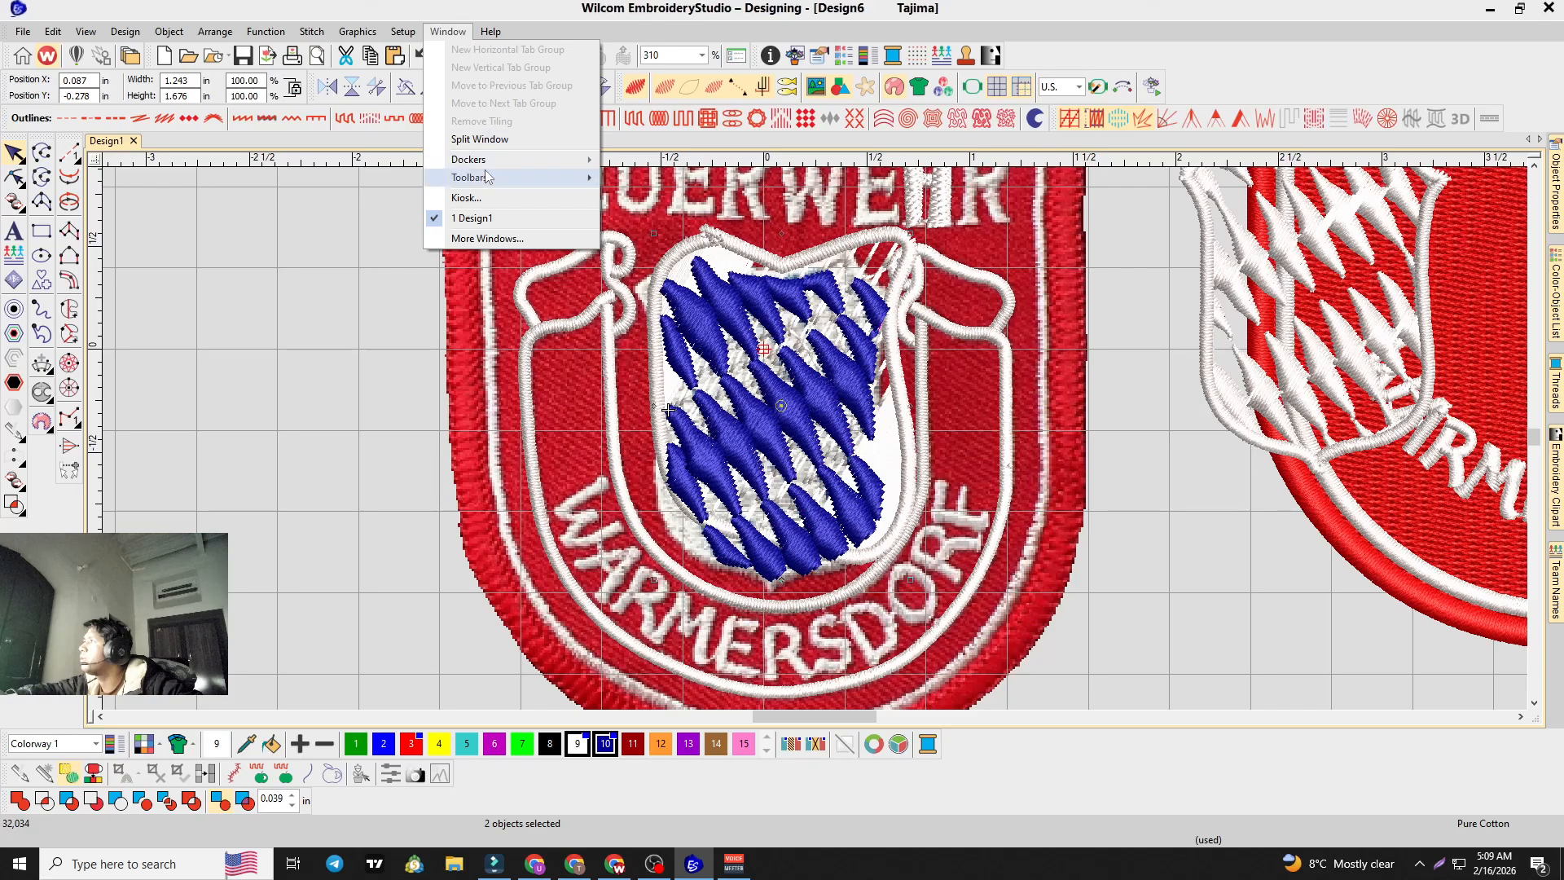
mouse_move(486, 175)
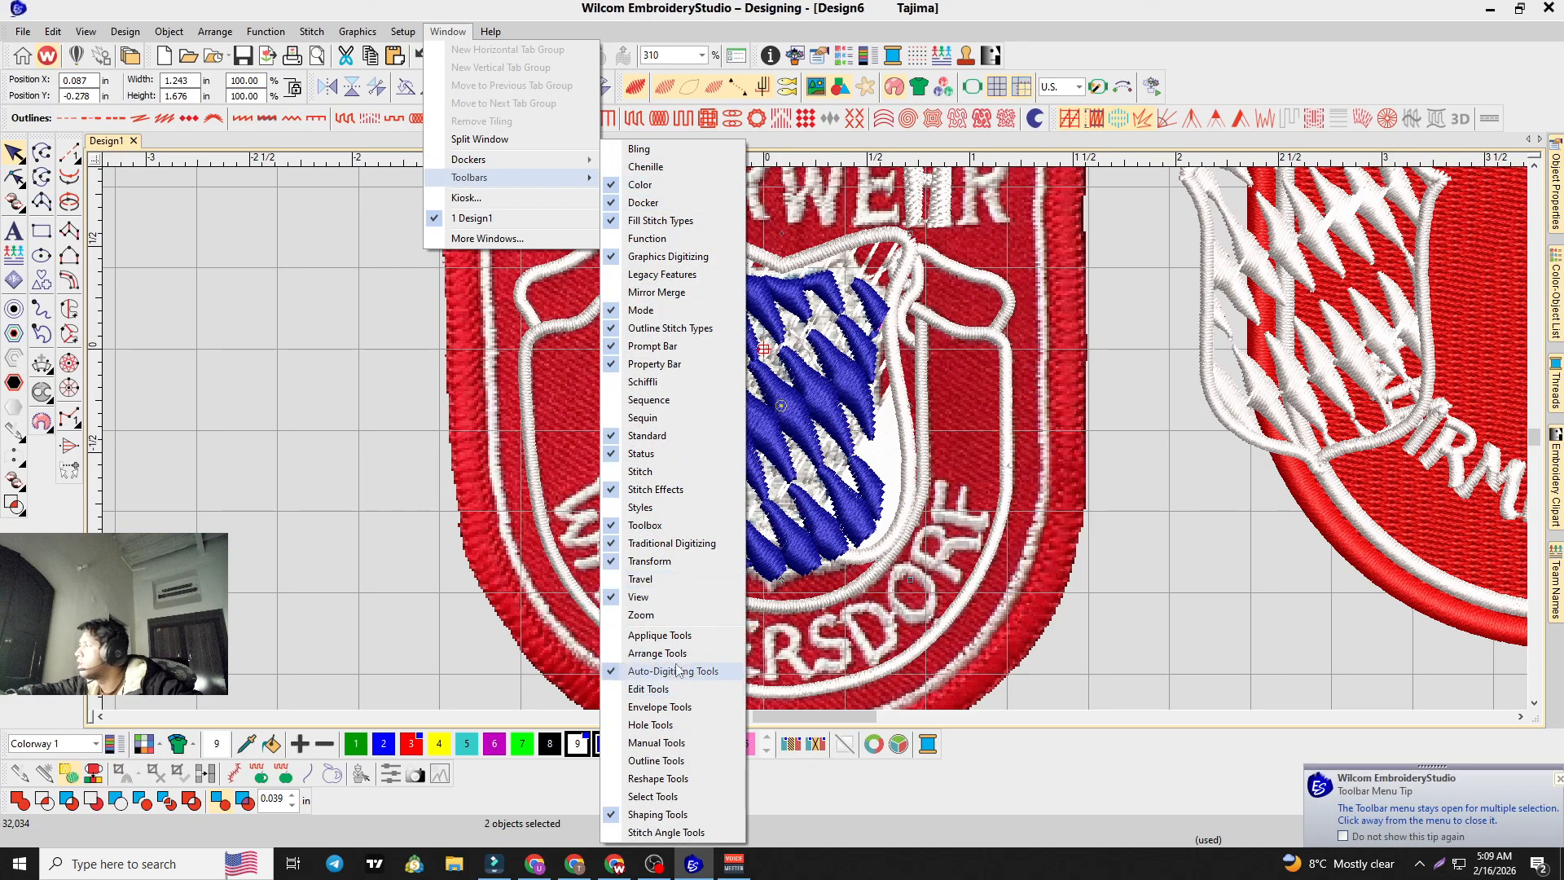
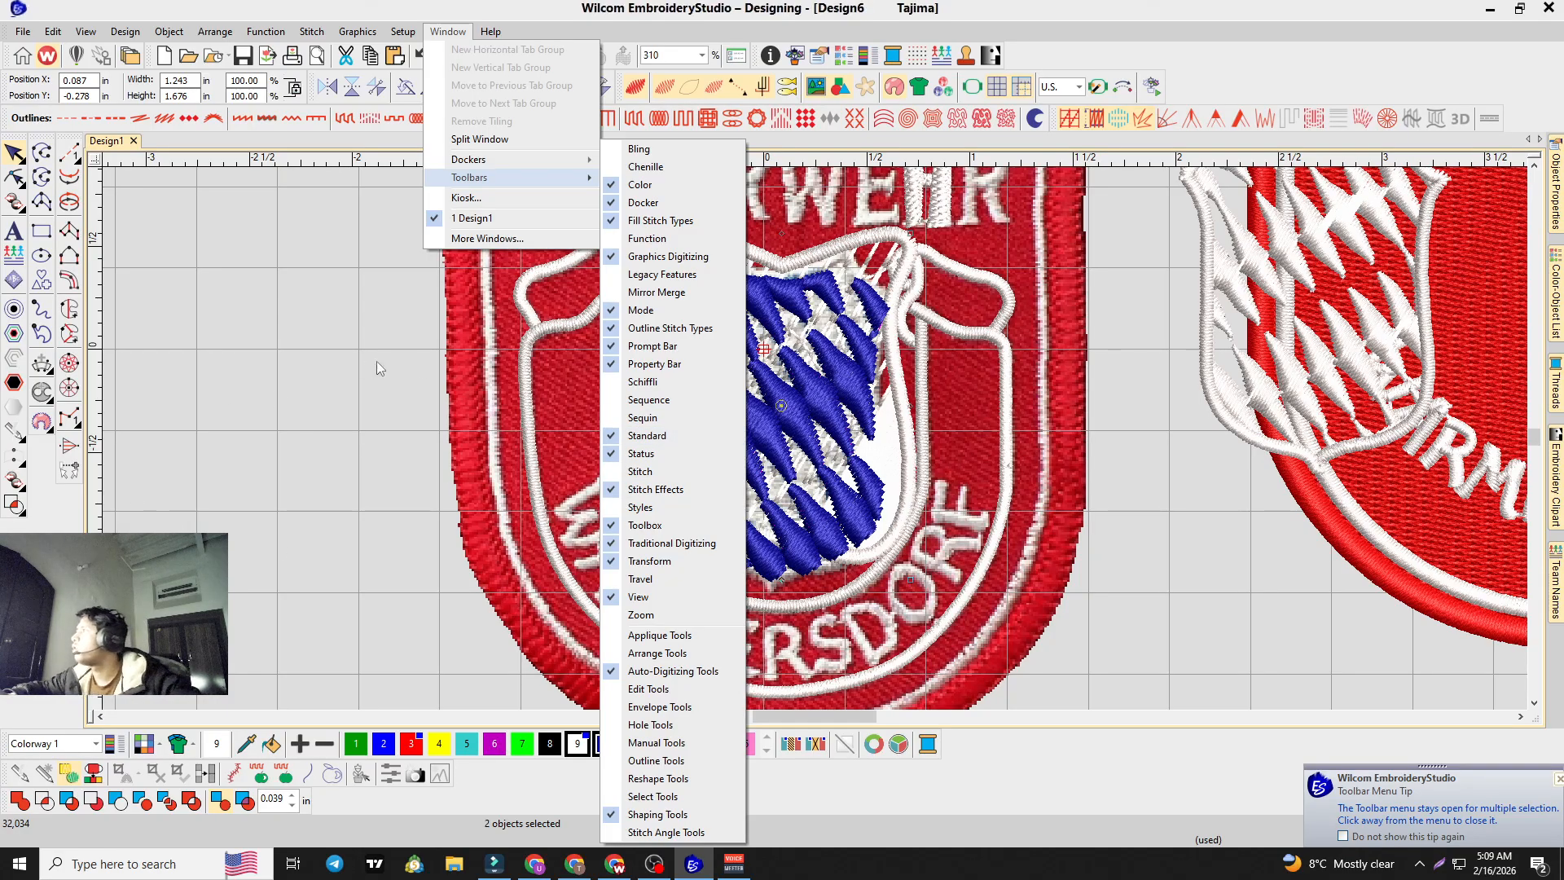
right_click(829, 331)
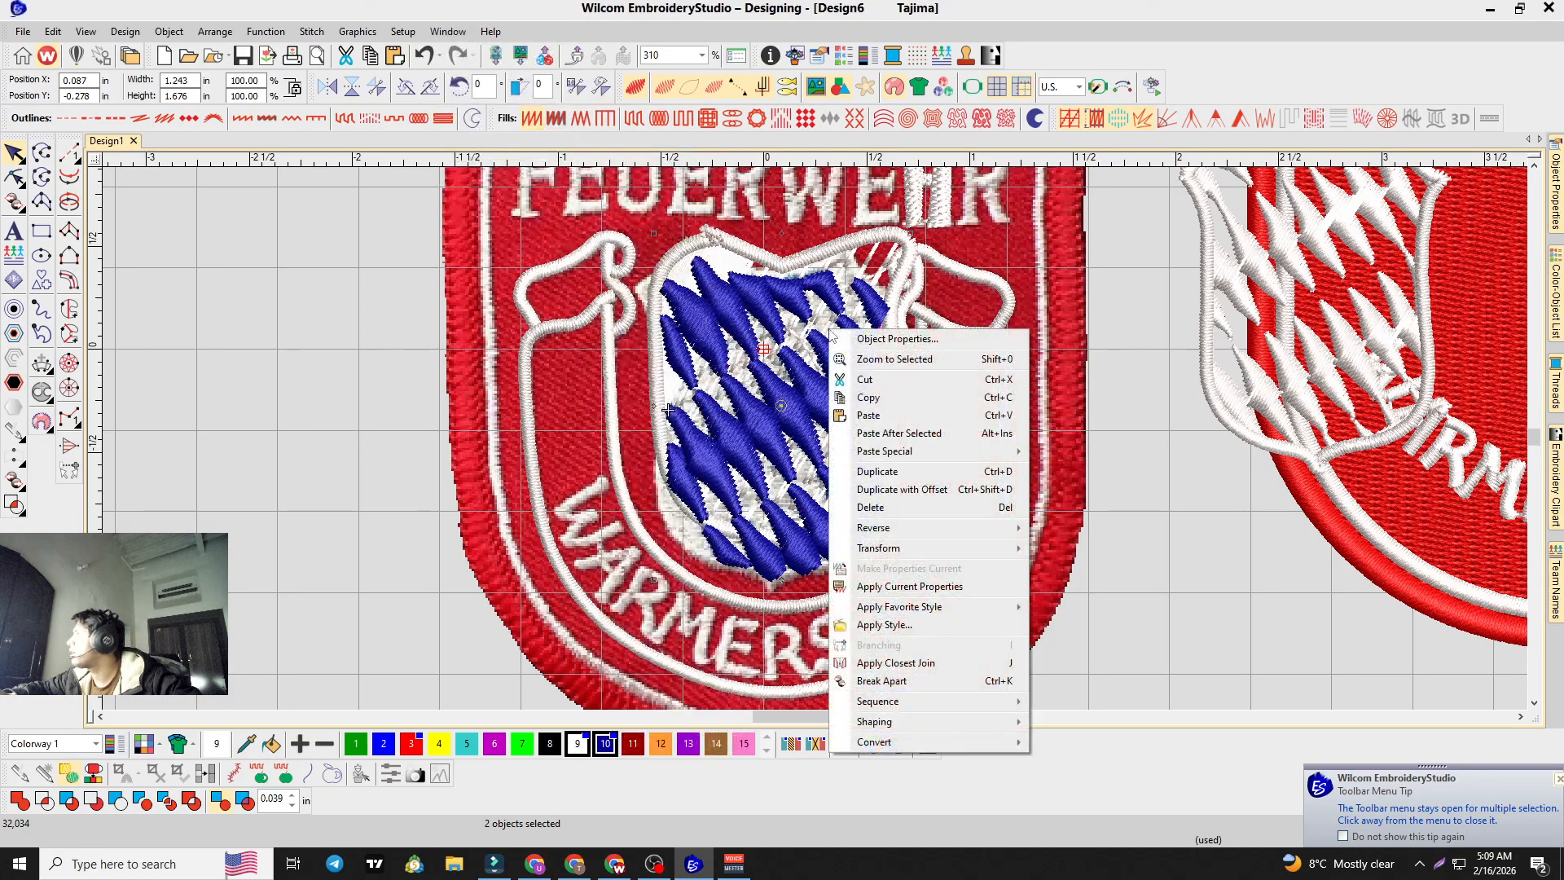
mouse_move(899, 724)
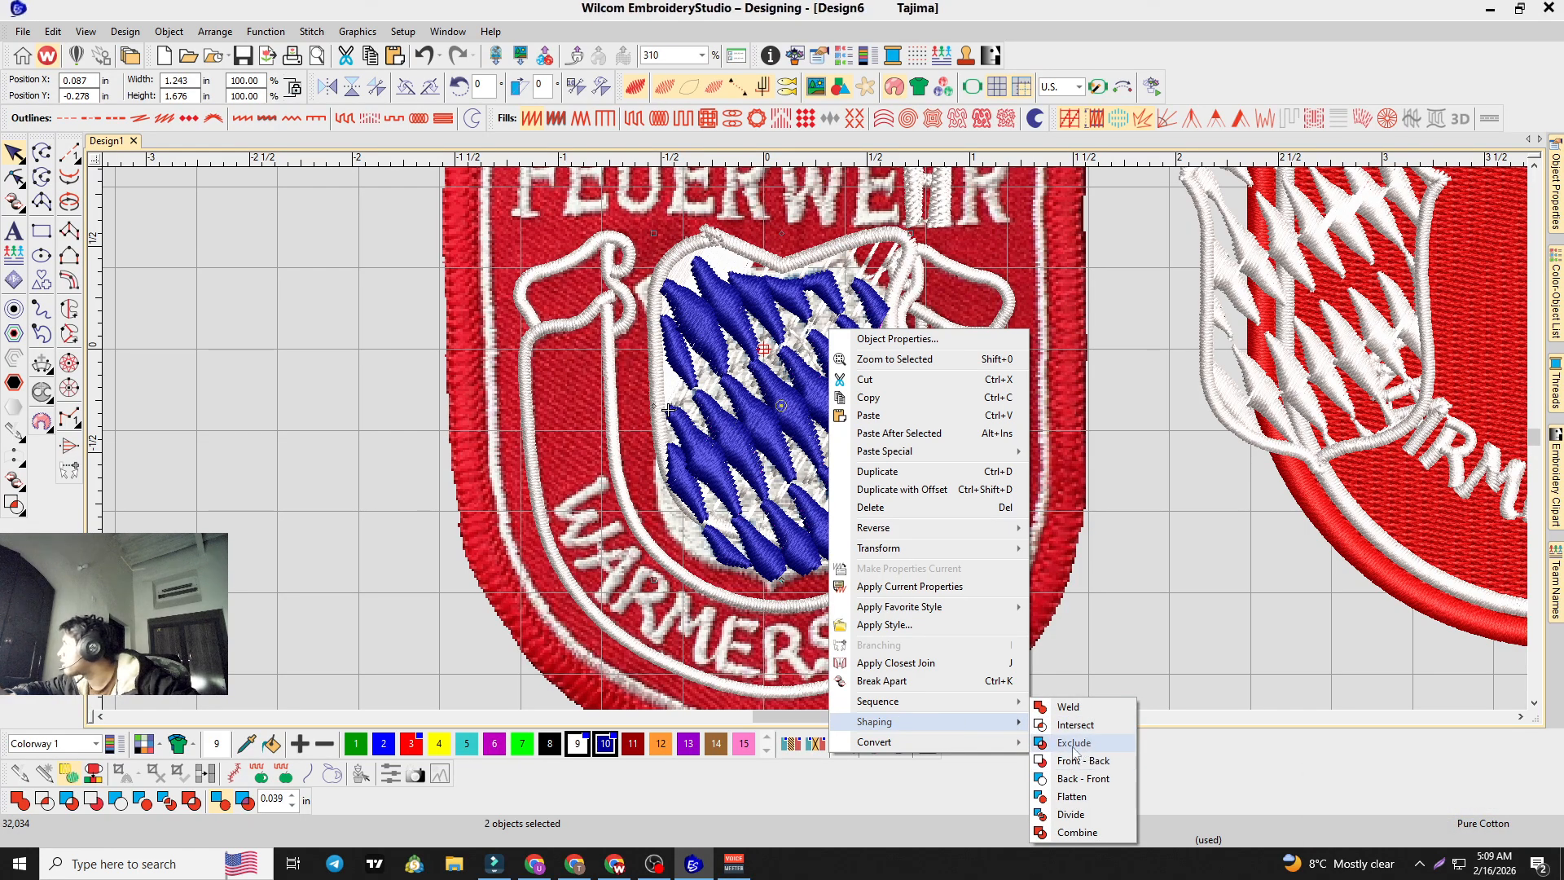
click(167, 826)
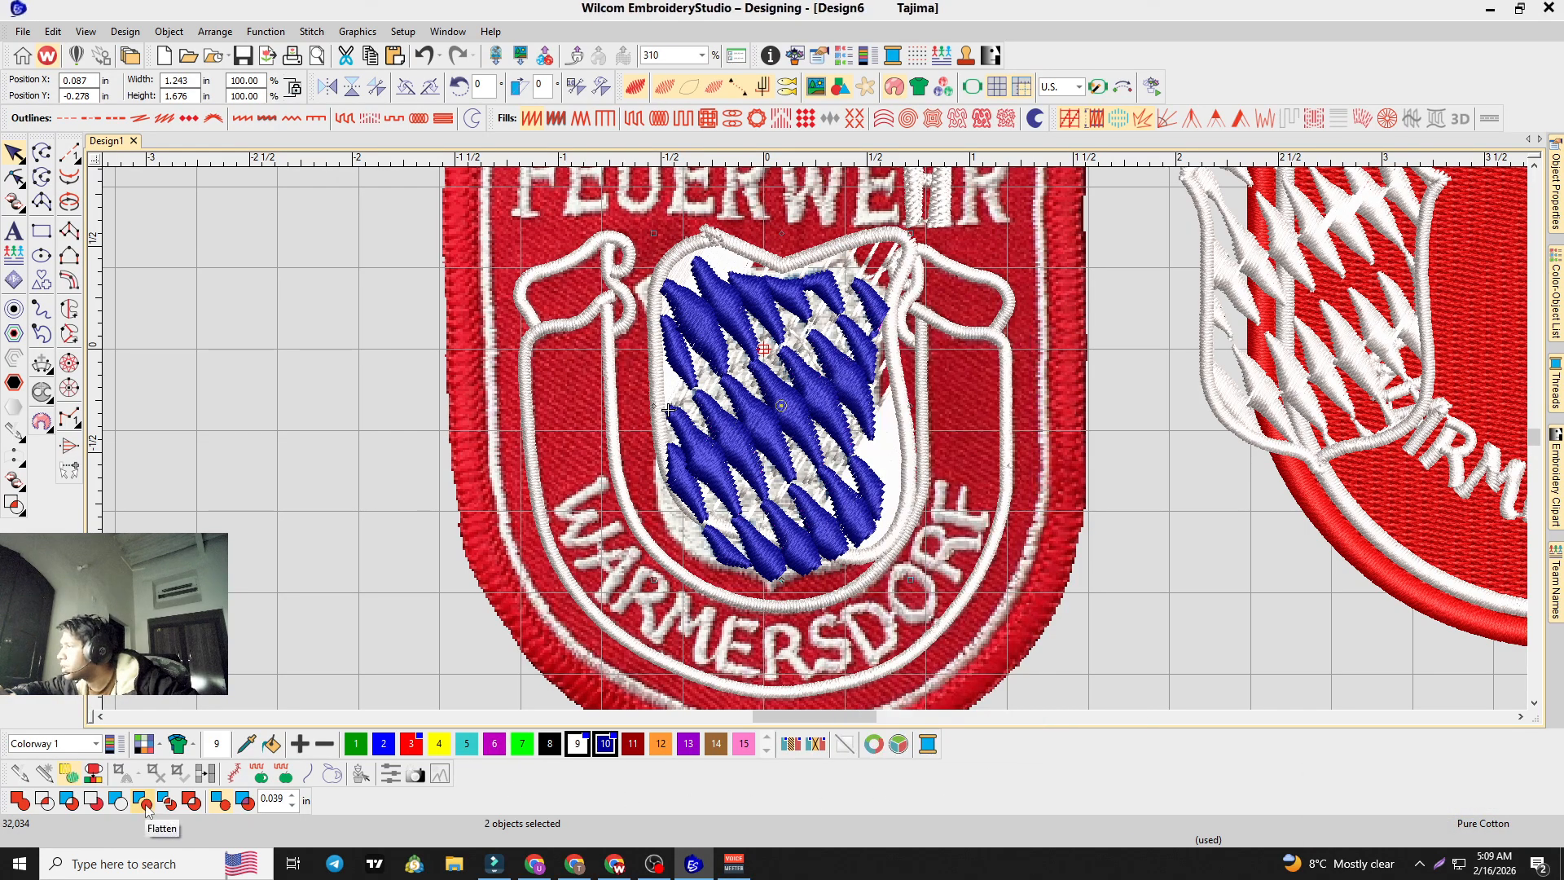
click(215, 356)
Step: Try the Front - Back shaping operation on the blue diamonds and white shield object, and undo it
click(706, 339)
ctrl+click(721, 259)
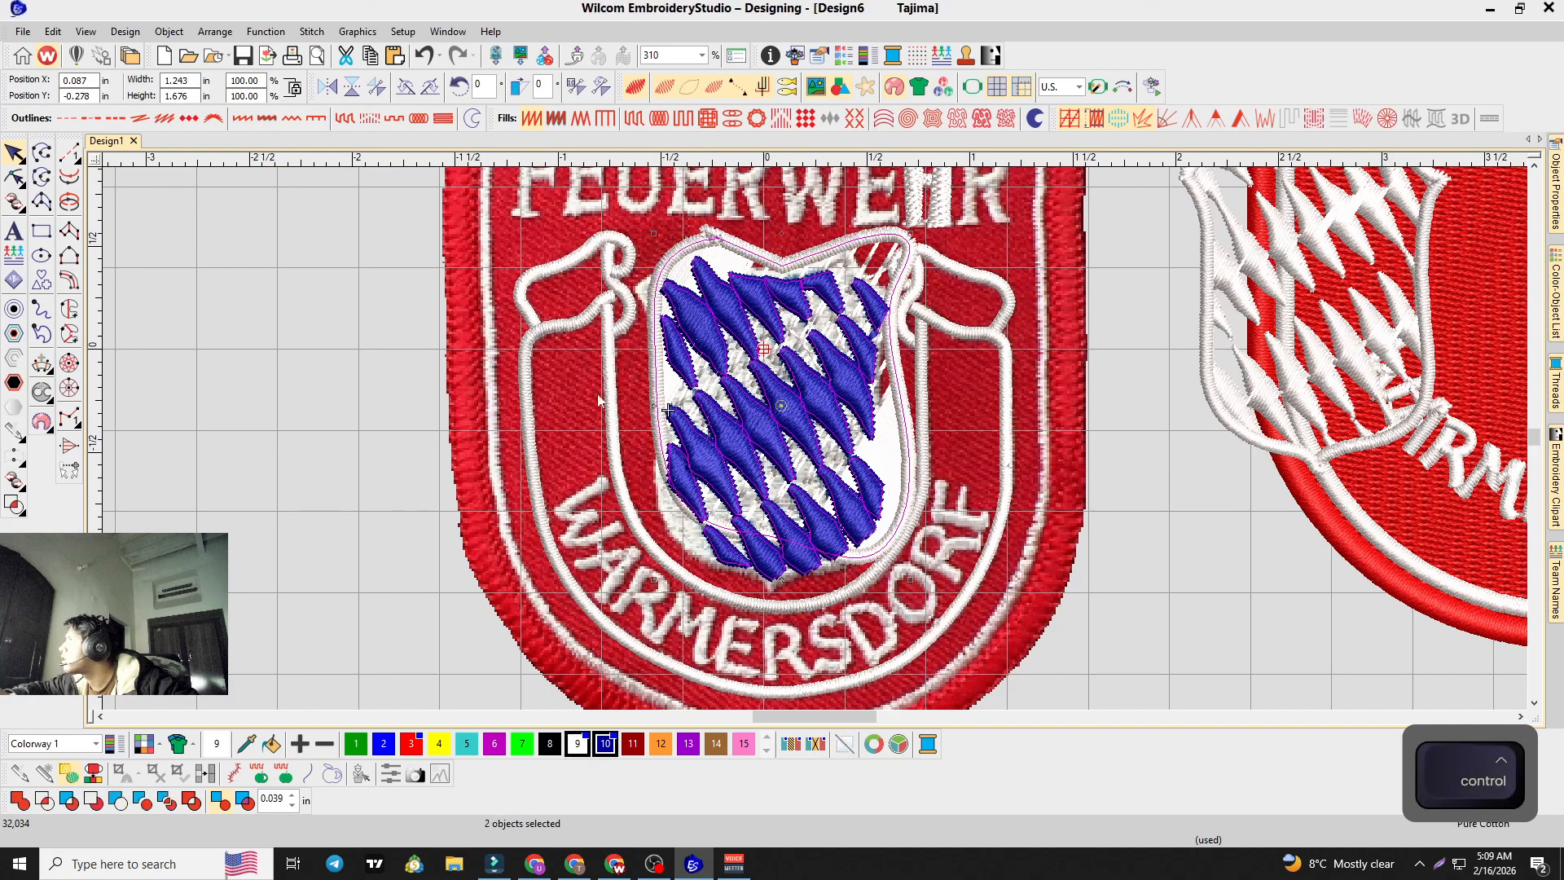
click(91, 803)
scroll(804, 391, up, 3)
scroll(815, 438, down, 2)
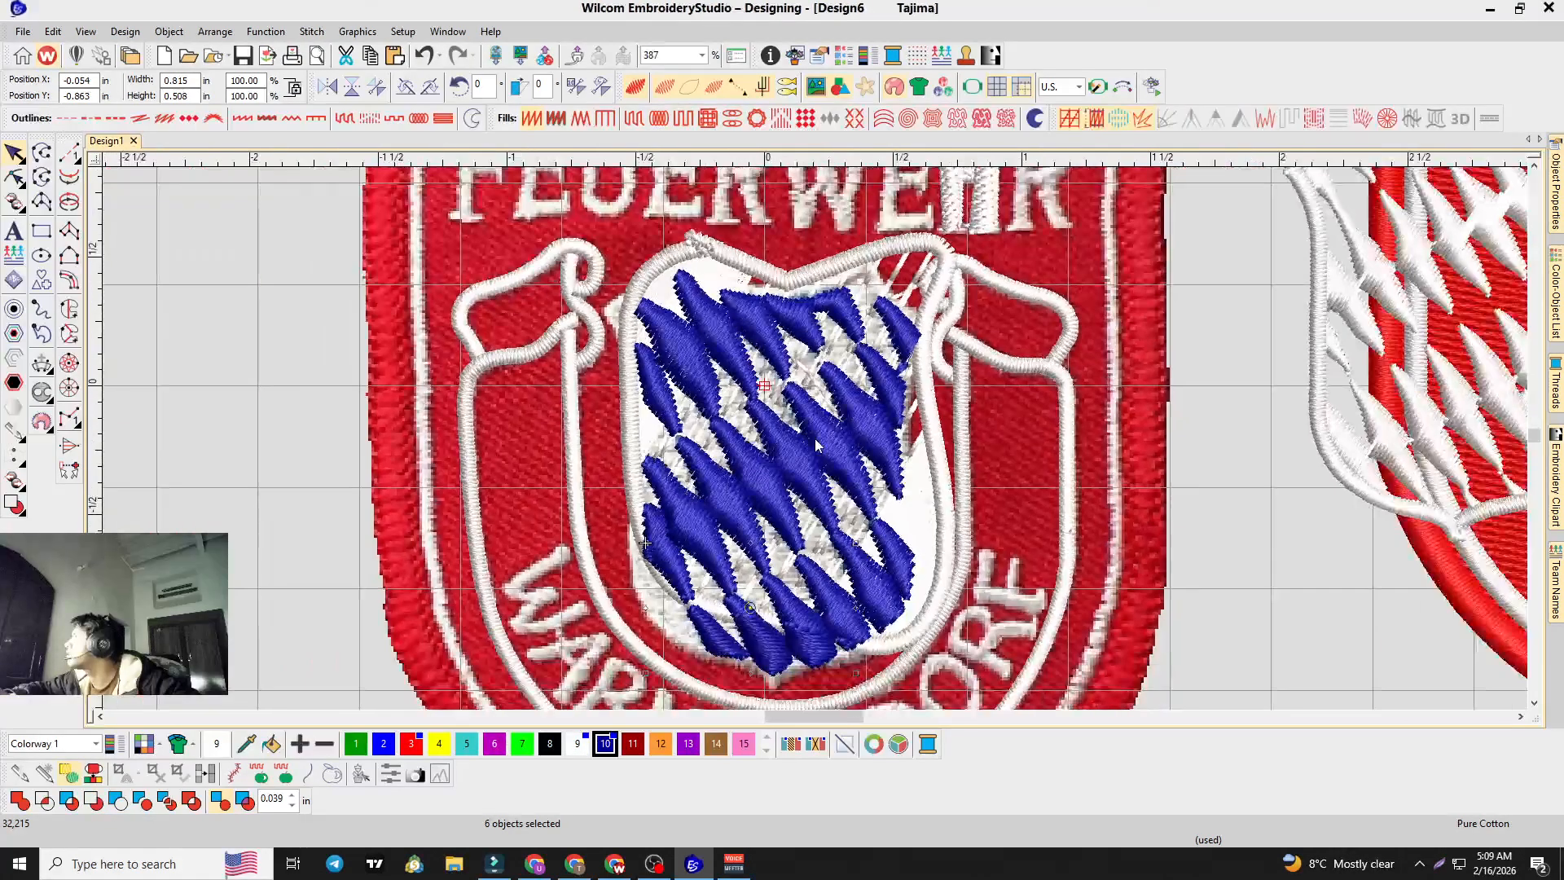
key(ctrl+z)
key(ctrl+z)
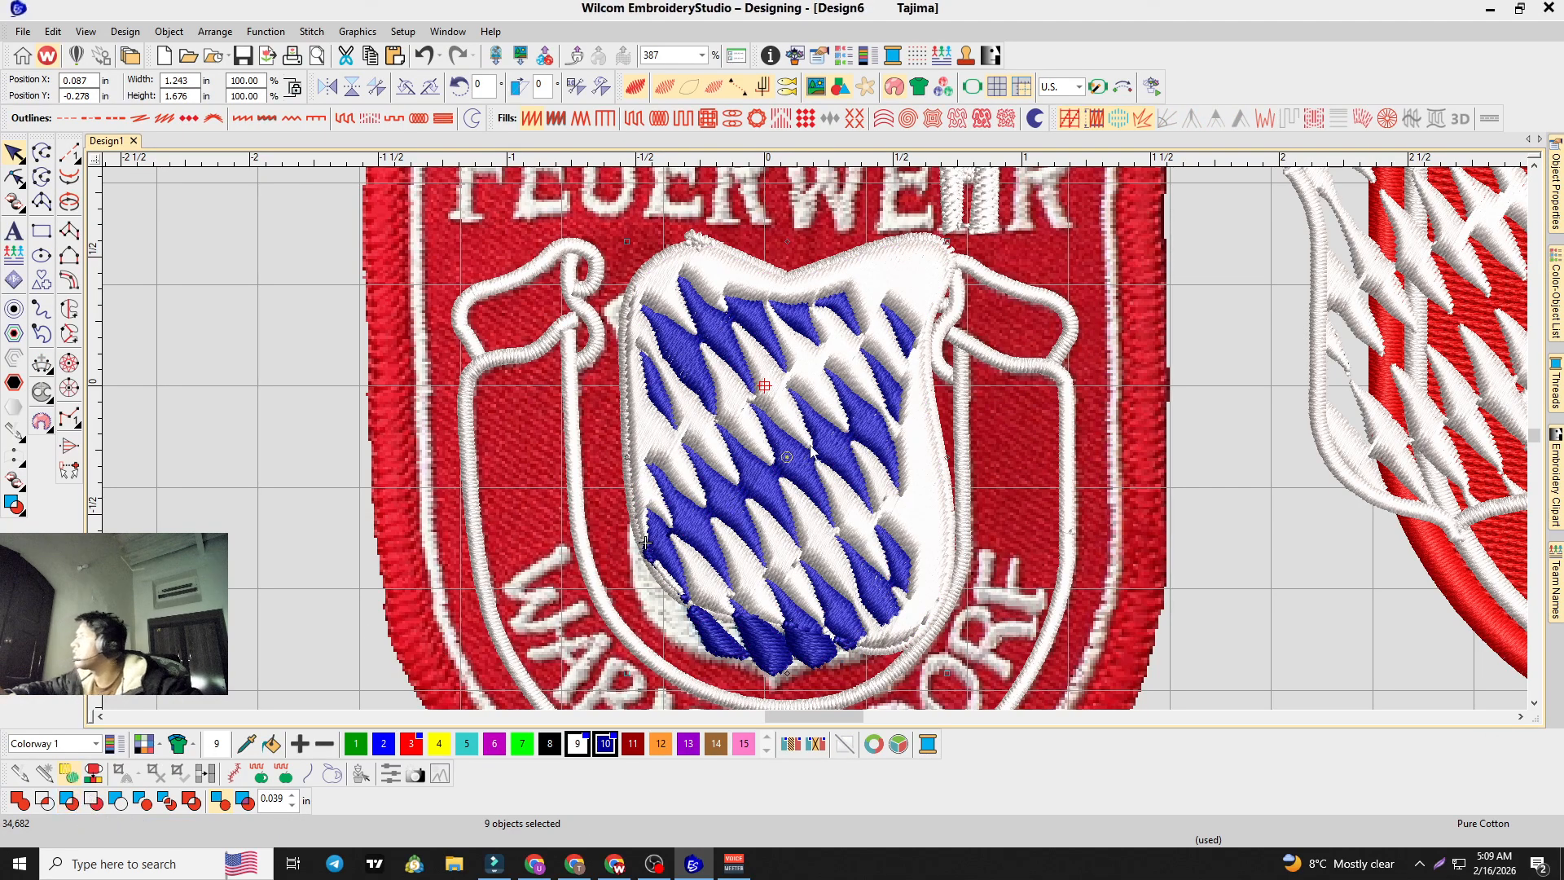
Step: Move the shaped white and blue shield pieces away from the photo, and undo the move
scroll(632, 269, down, 1)
scroll(910, 371, up, 1)
scroll(815, 438, down, 1)
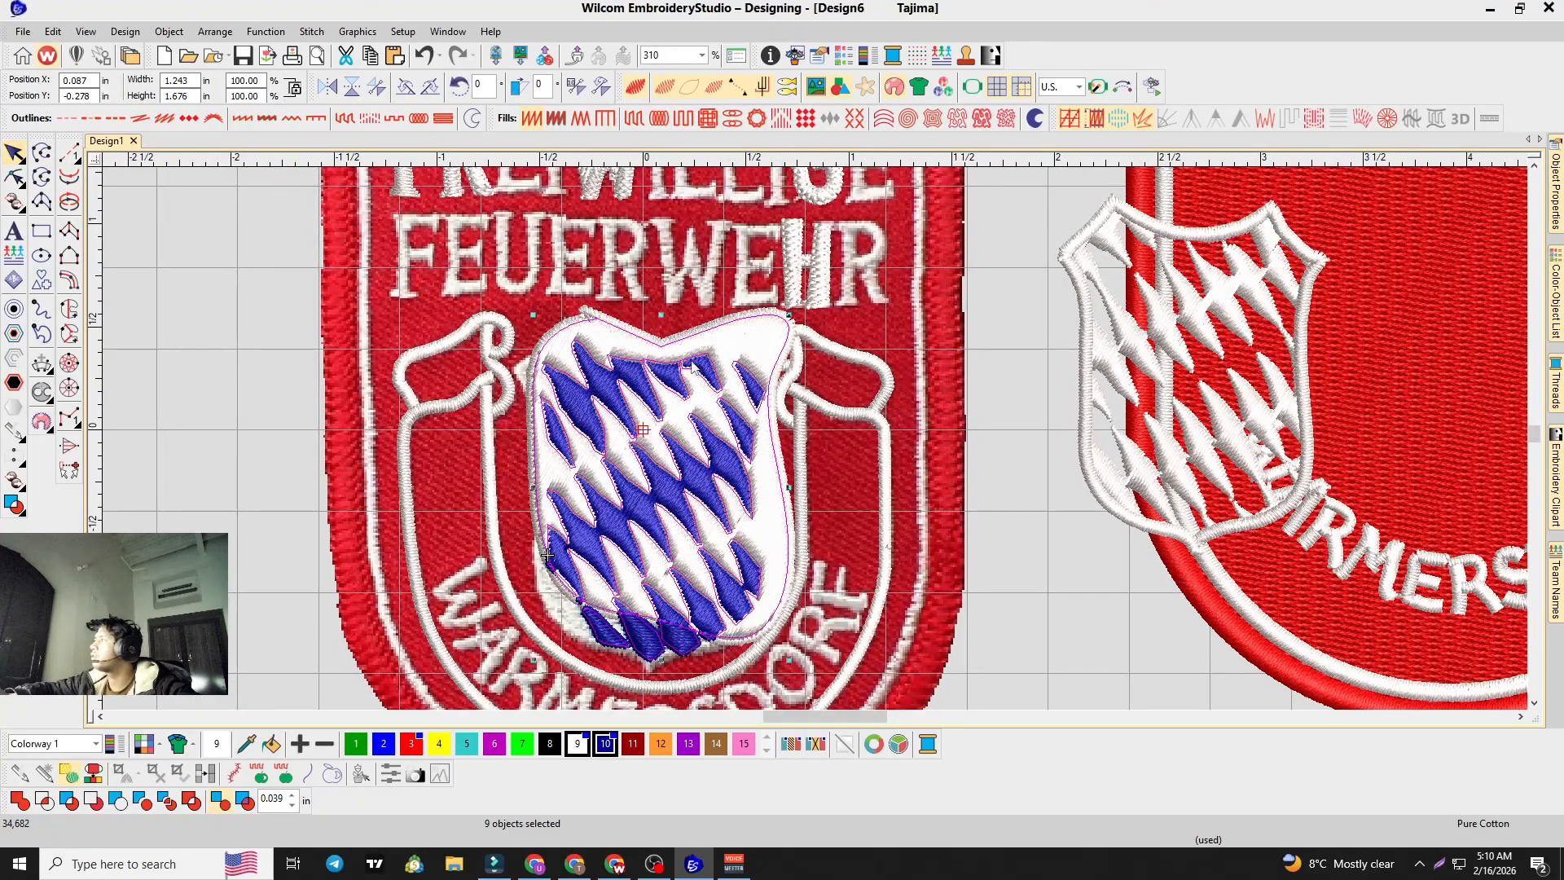
drag(548, 554, 1062, 437)
key(ctrl+z)
key(ctrl+z)
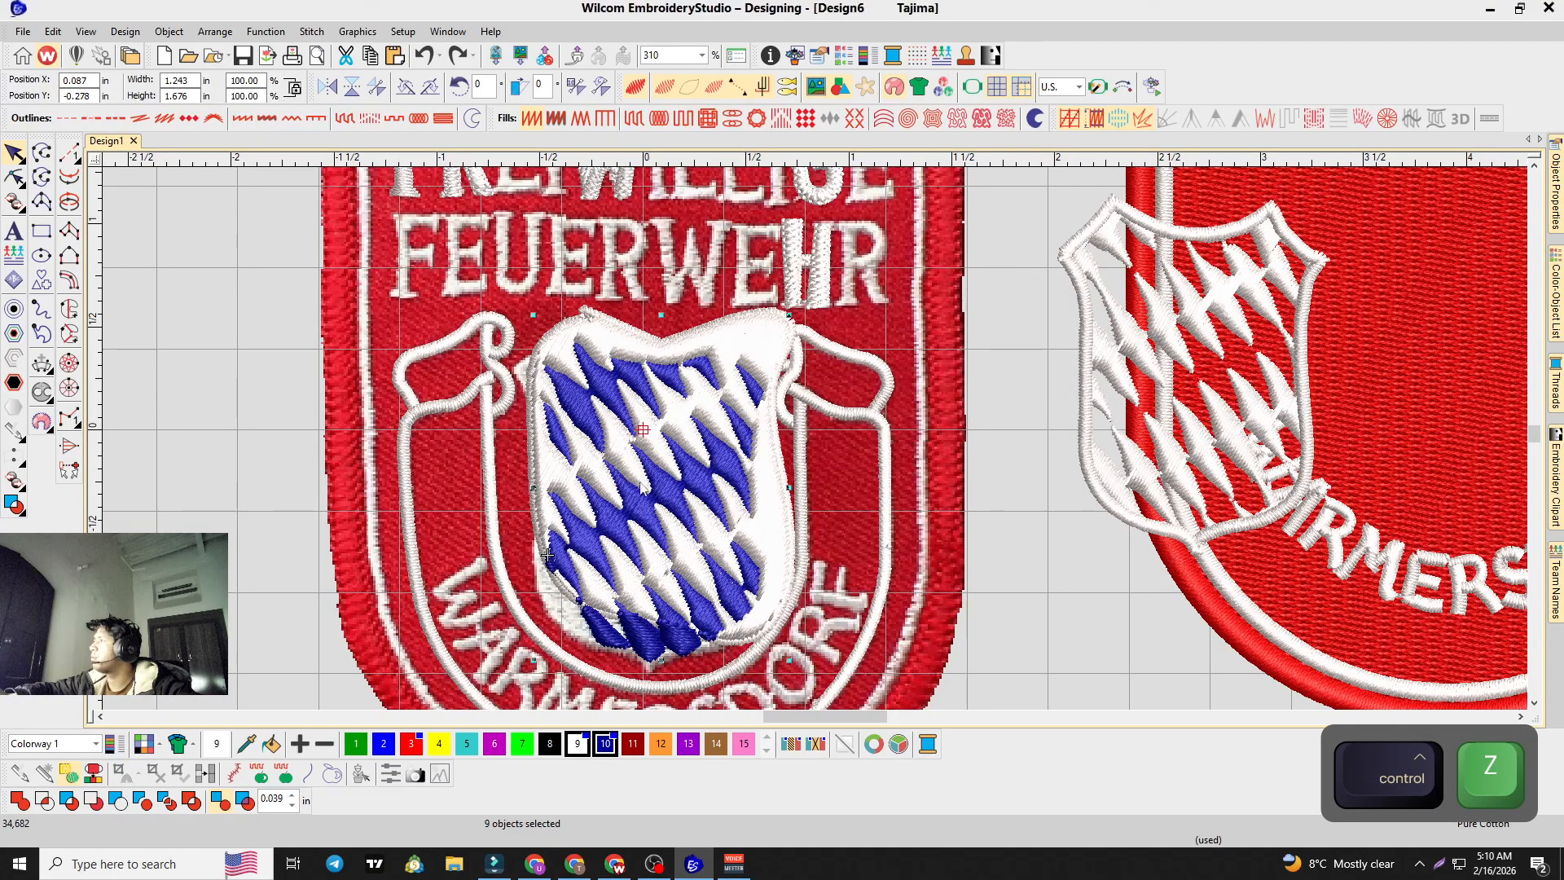
Step: Undo the shaping and the earlier object moves back to the fully assembled badge
scroll(822, 440, down, 6)
scroll(823, 439, up, 3)
key(ctrl+z)
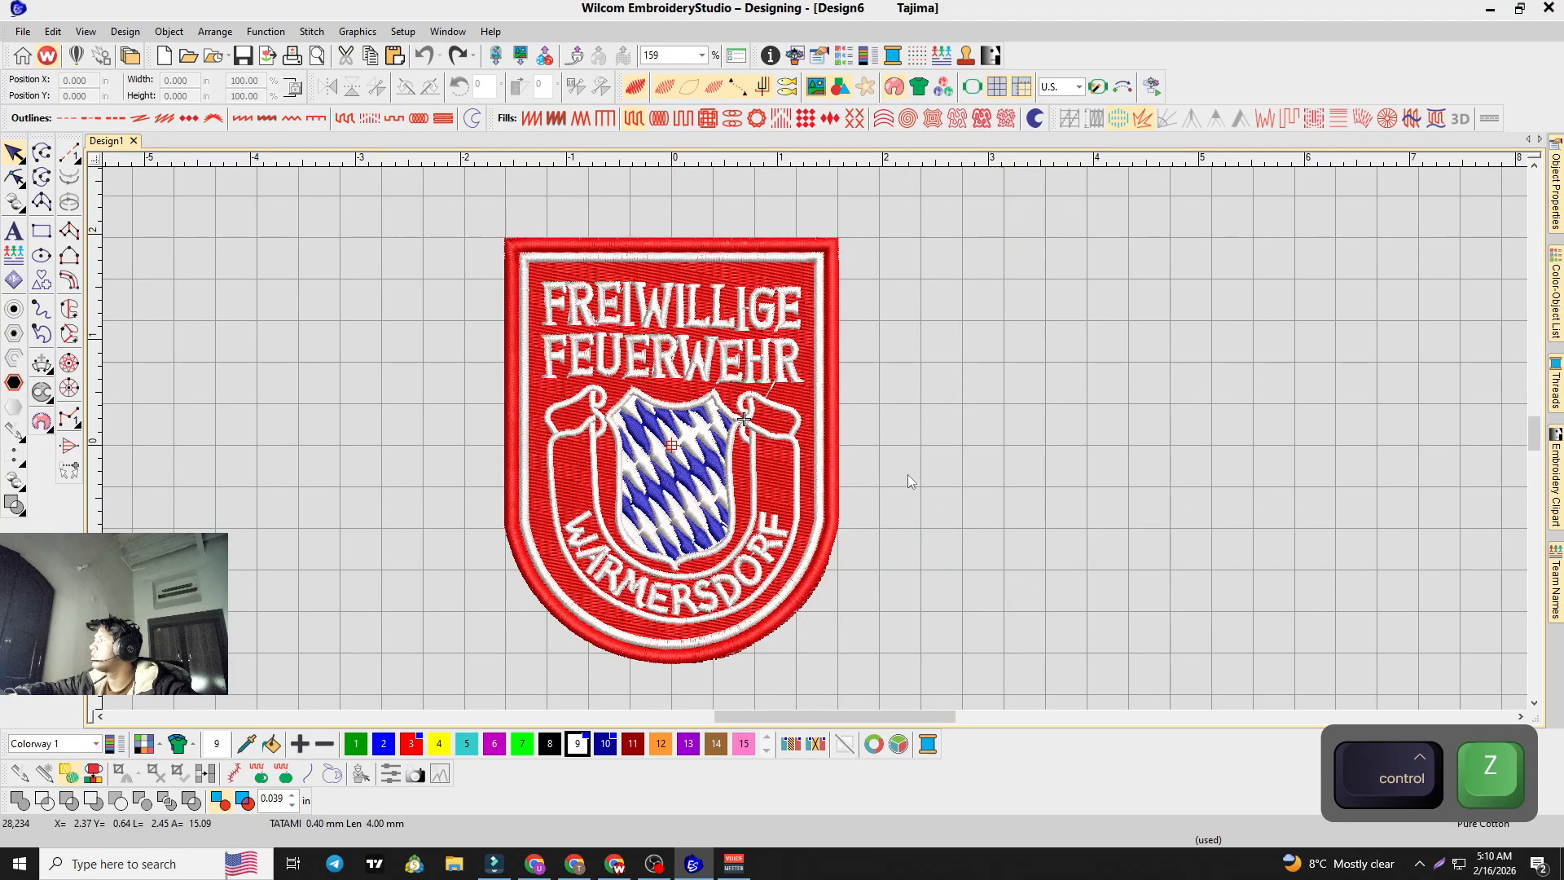
Step: Undo the remaining moves of the white shield piece on the badge and clear the selection
key(ctrl+z)
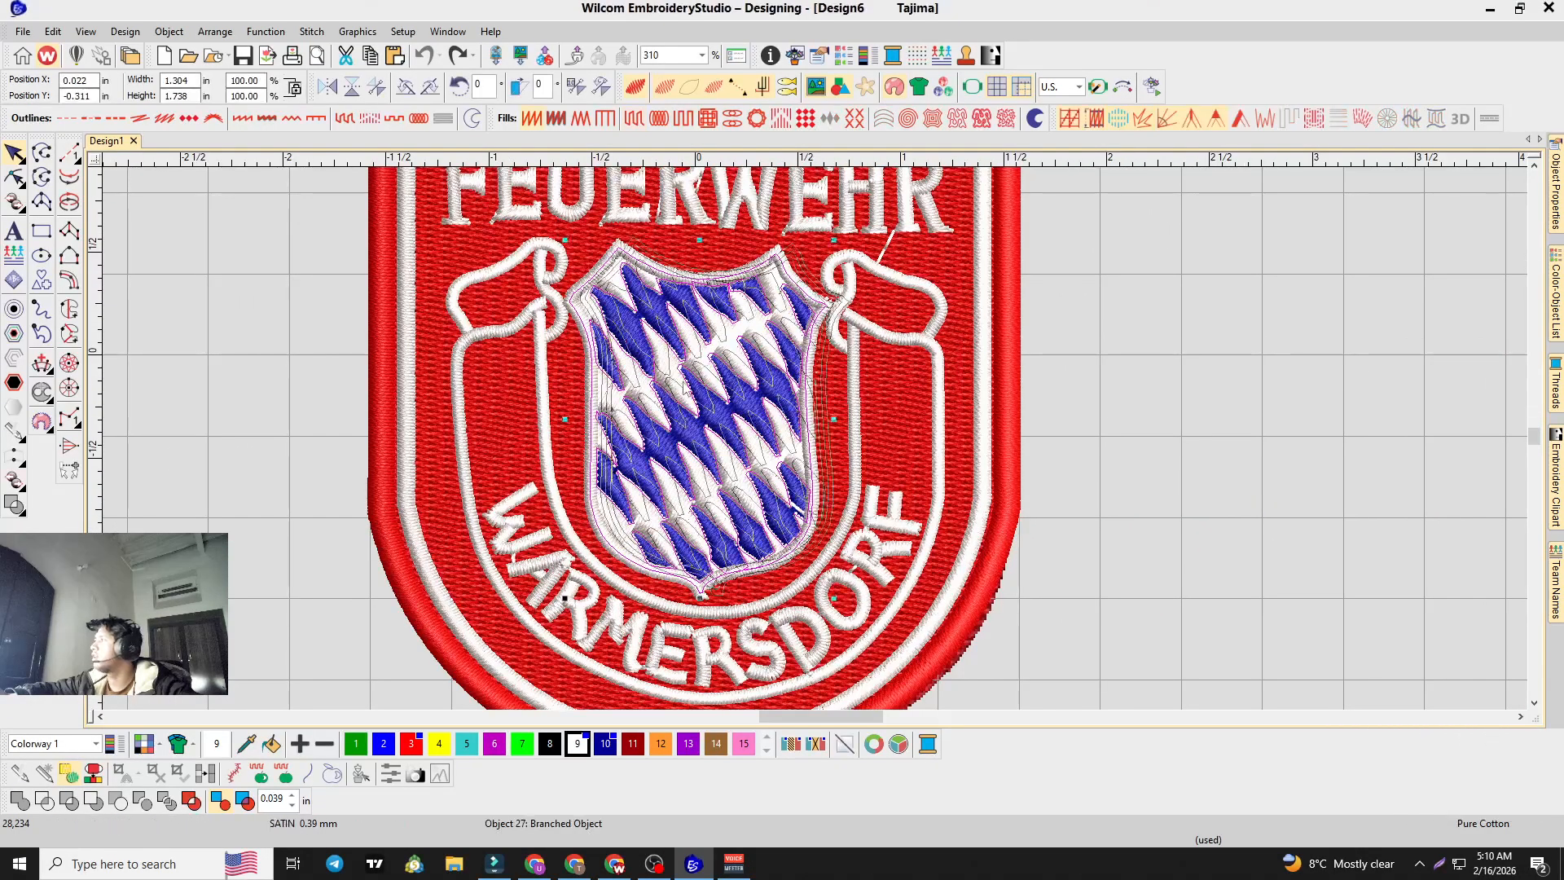
key(ctrl+z)
key(ctrl+z)
key(ctrl+z)
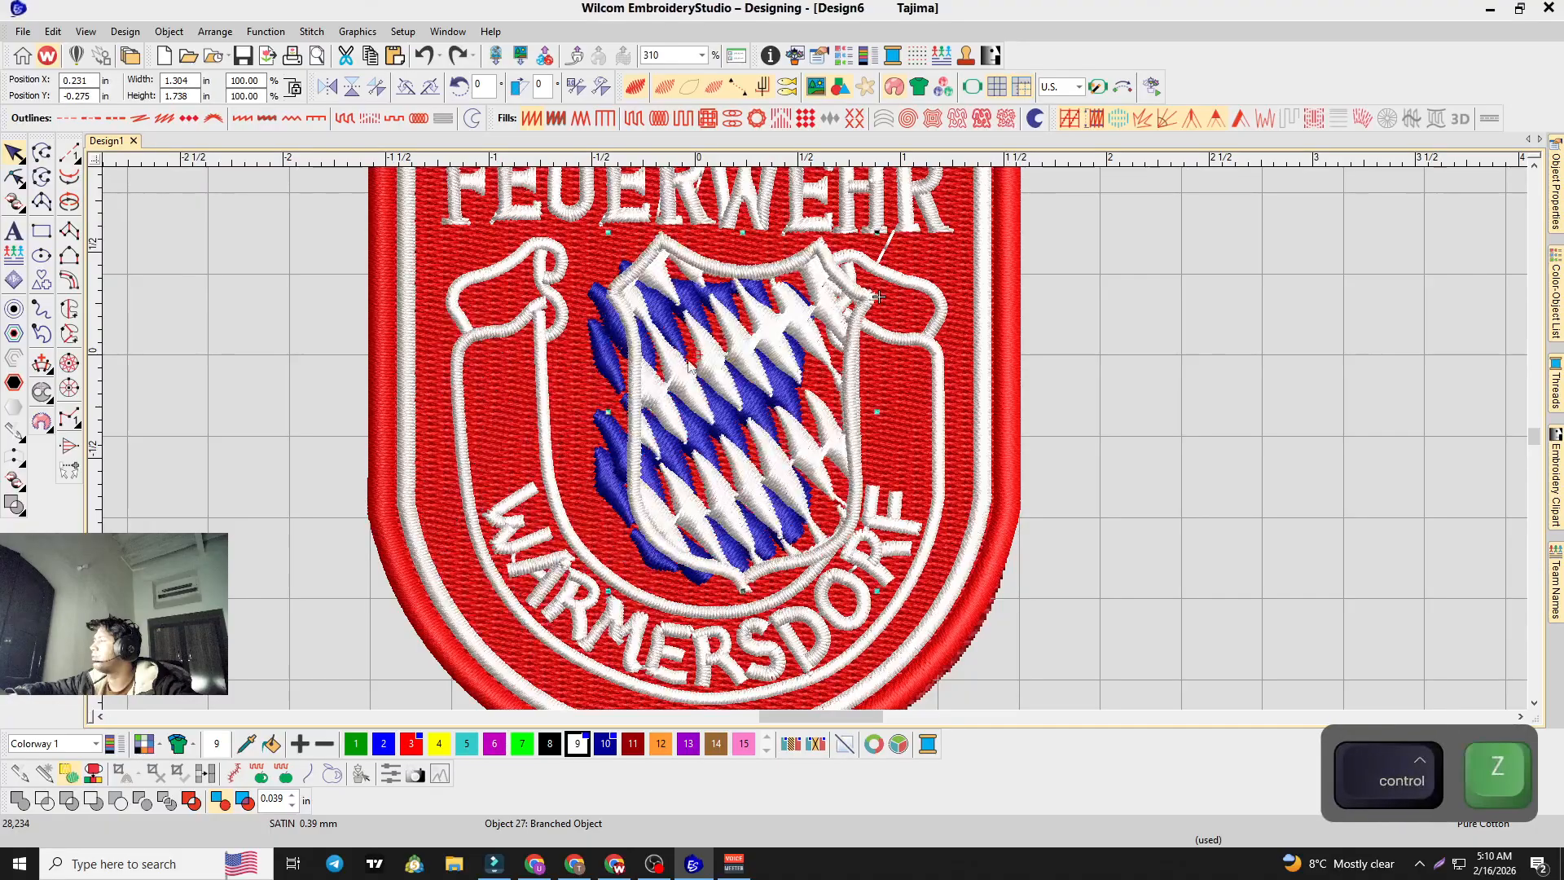
key(0)
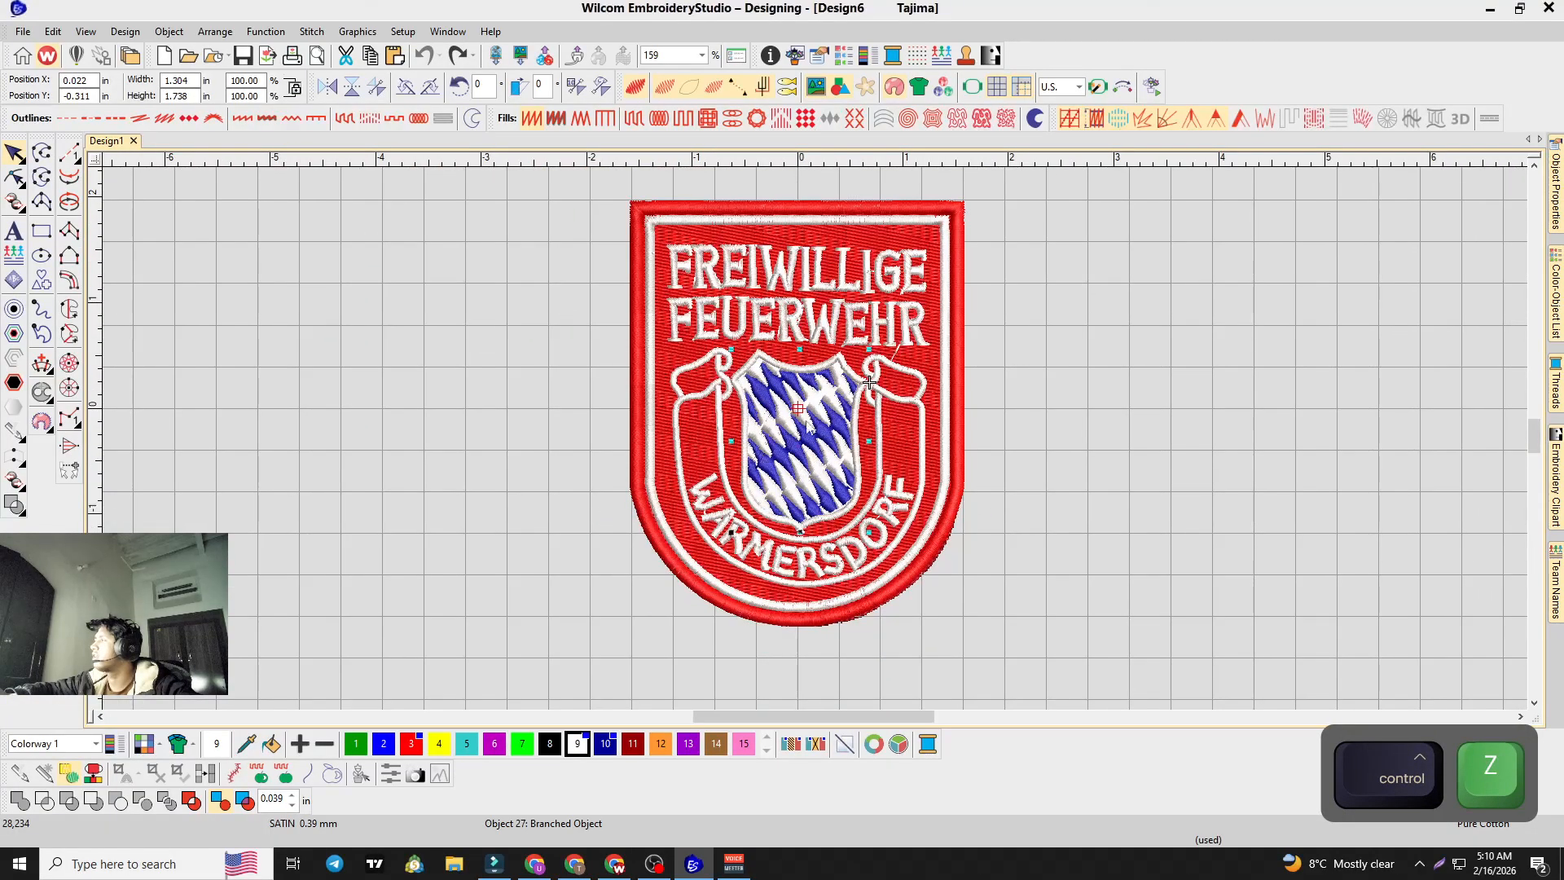
click(1102, 438)
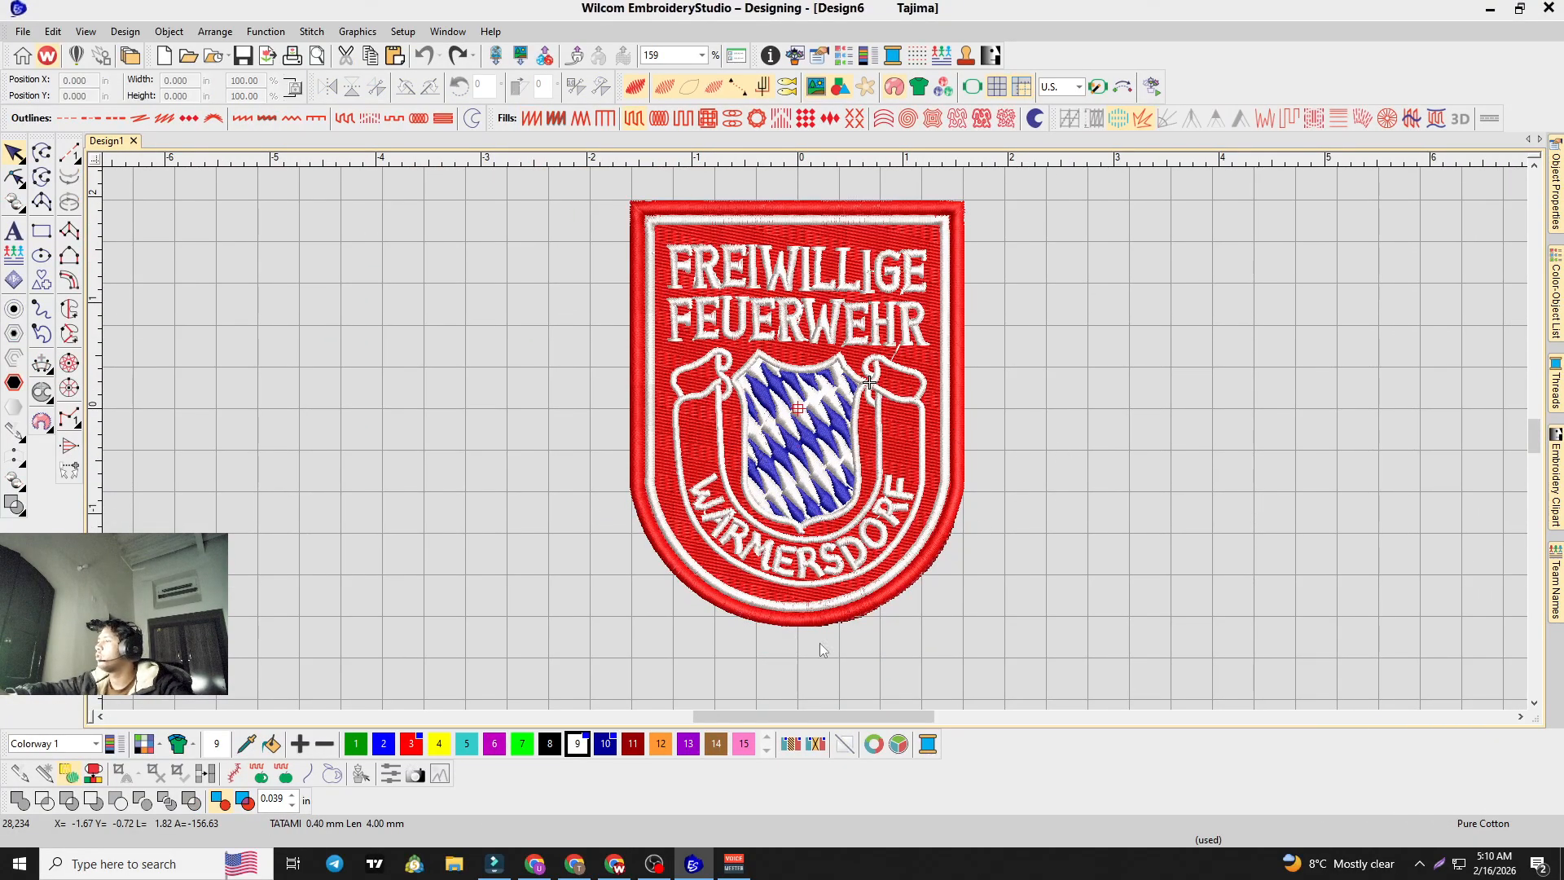
Step: Switch to WhatsApp and Chrome, and move the Chrome profile window off the design workspace
click(261, 866)
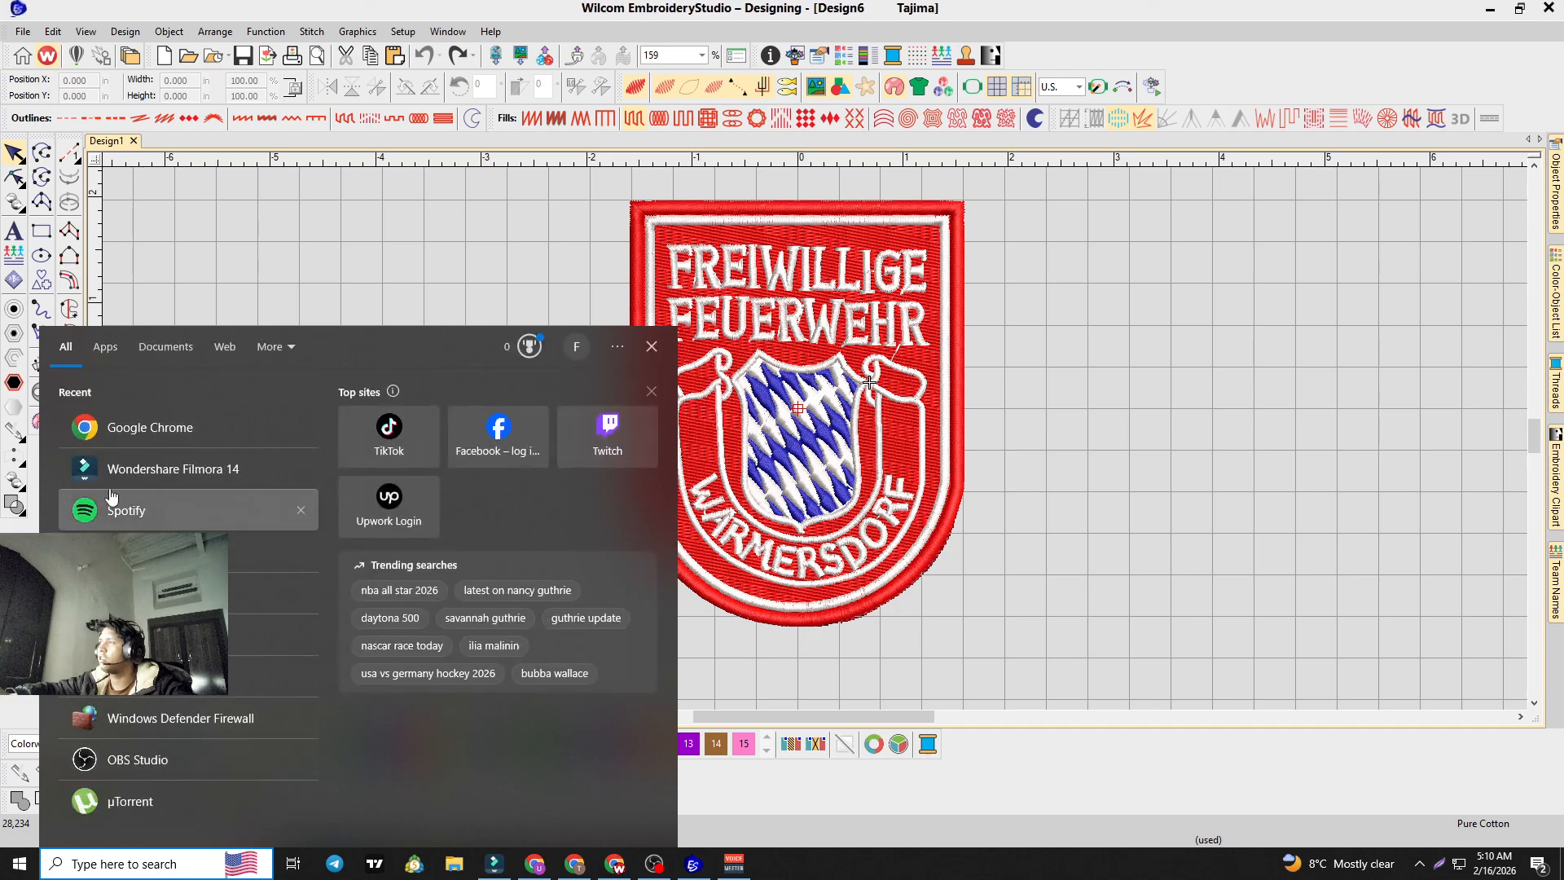
text(w)
click(140, 442)
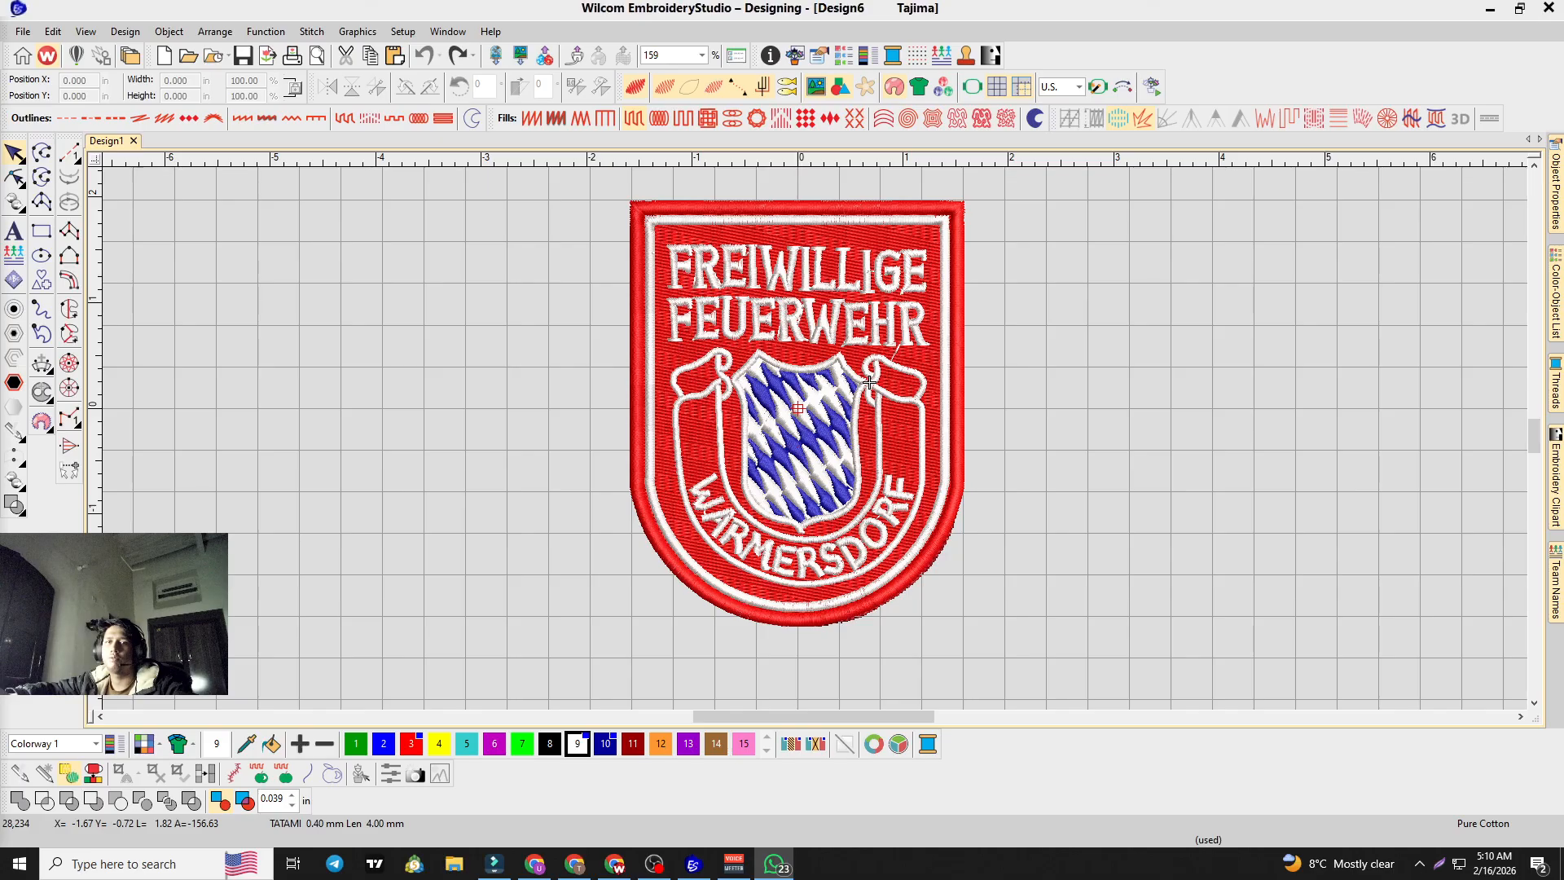
key(c)
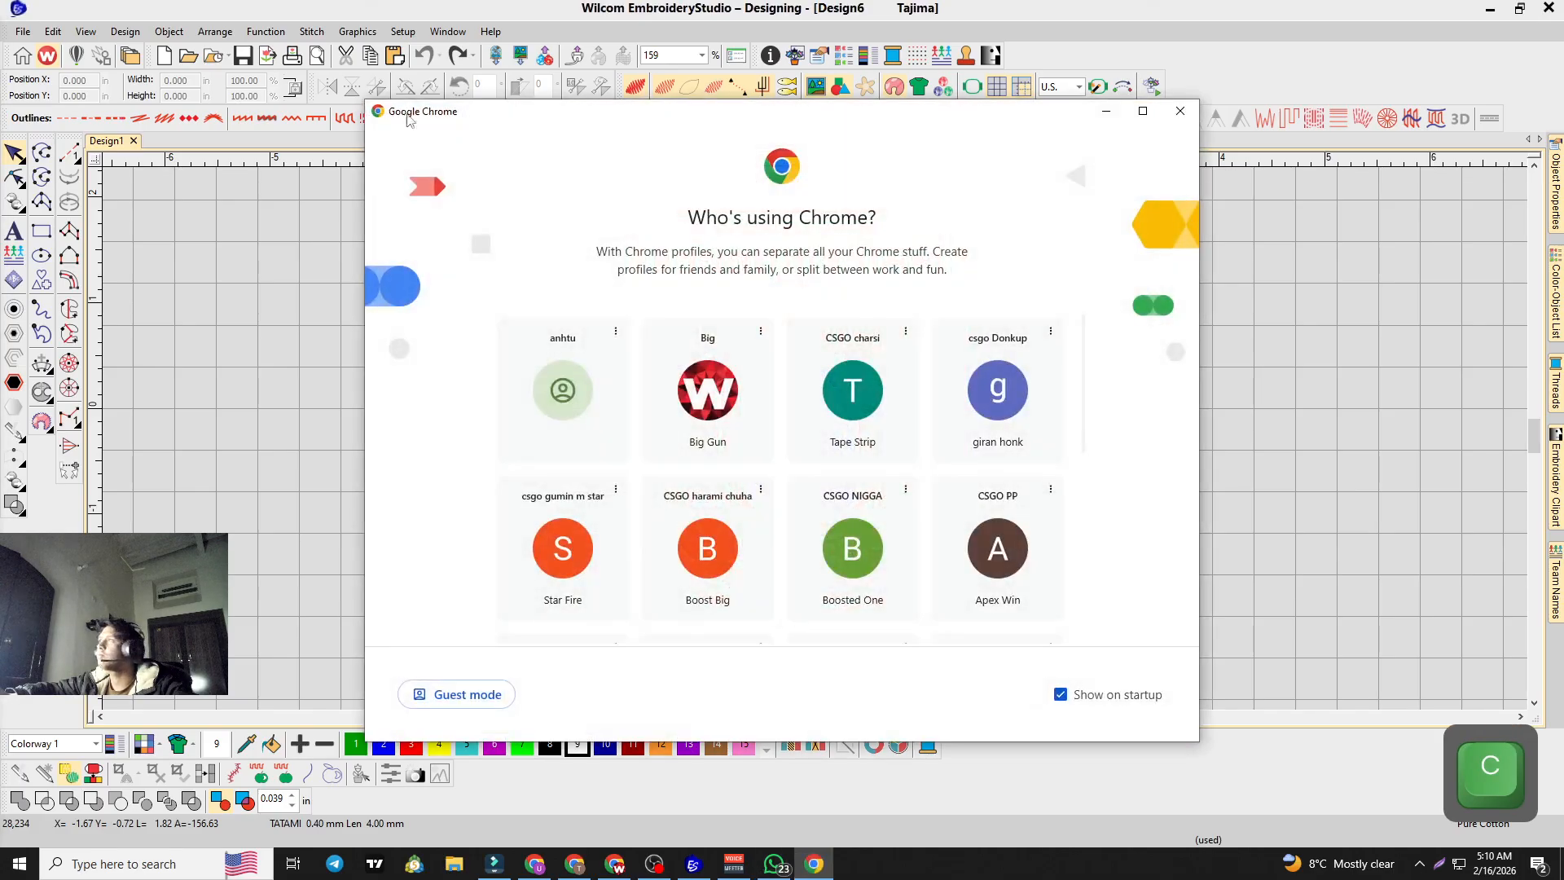
drag(460, 118, 0, 122)
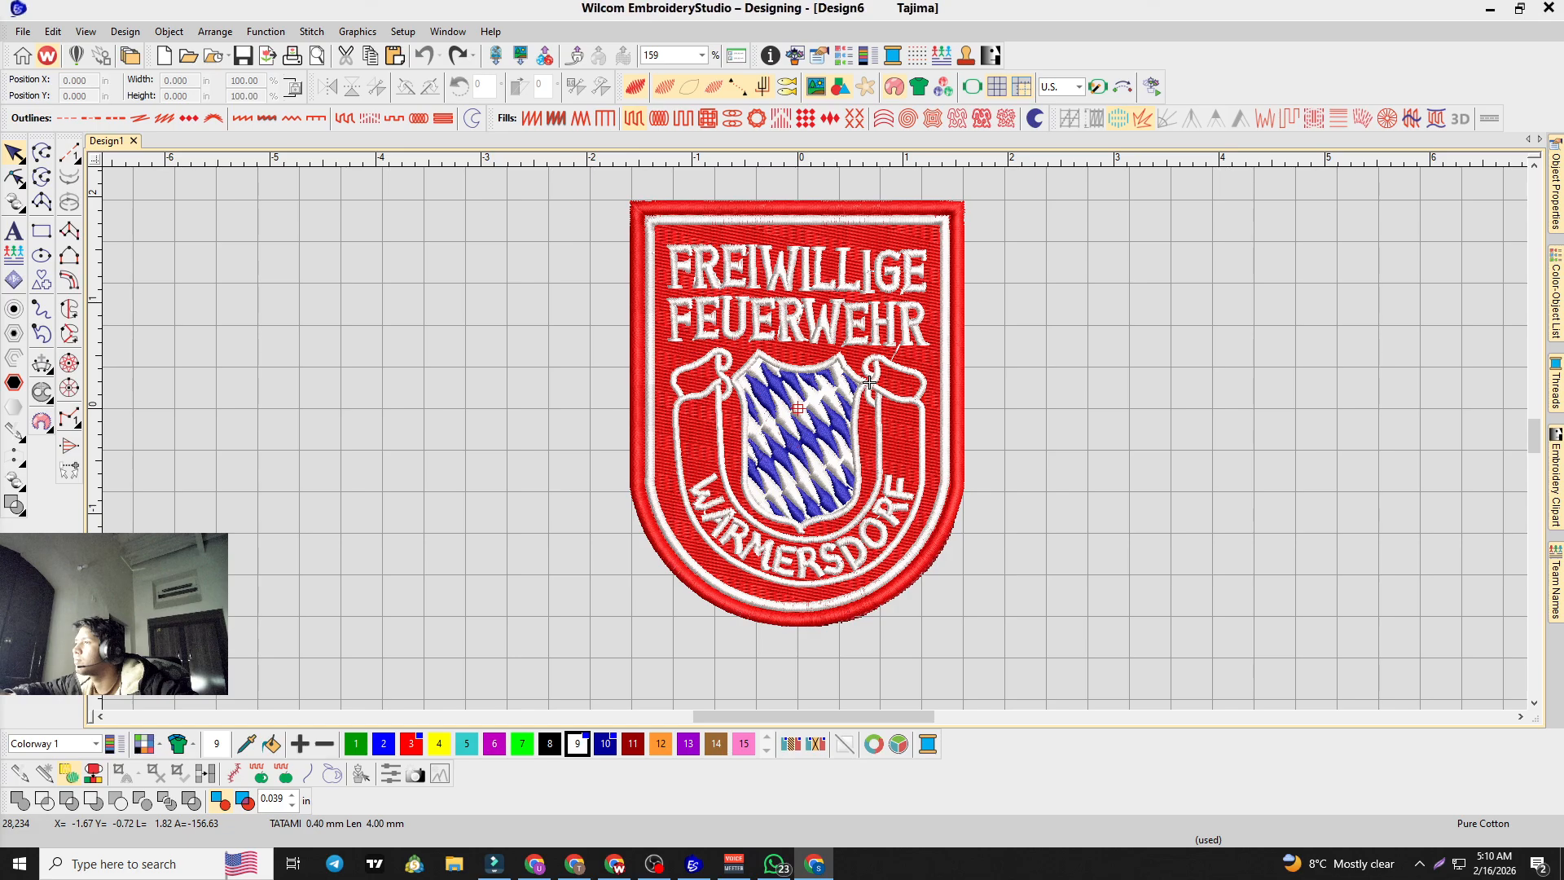
Step: Paste the copied photo of the two stitched sample badges into the Wilcom EmbroideryStudio design
key(ctrl+v)
scroll(815, 438, down, 4)
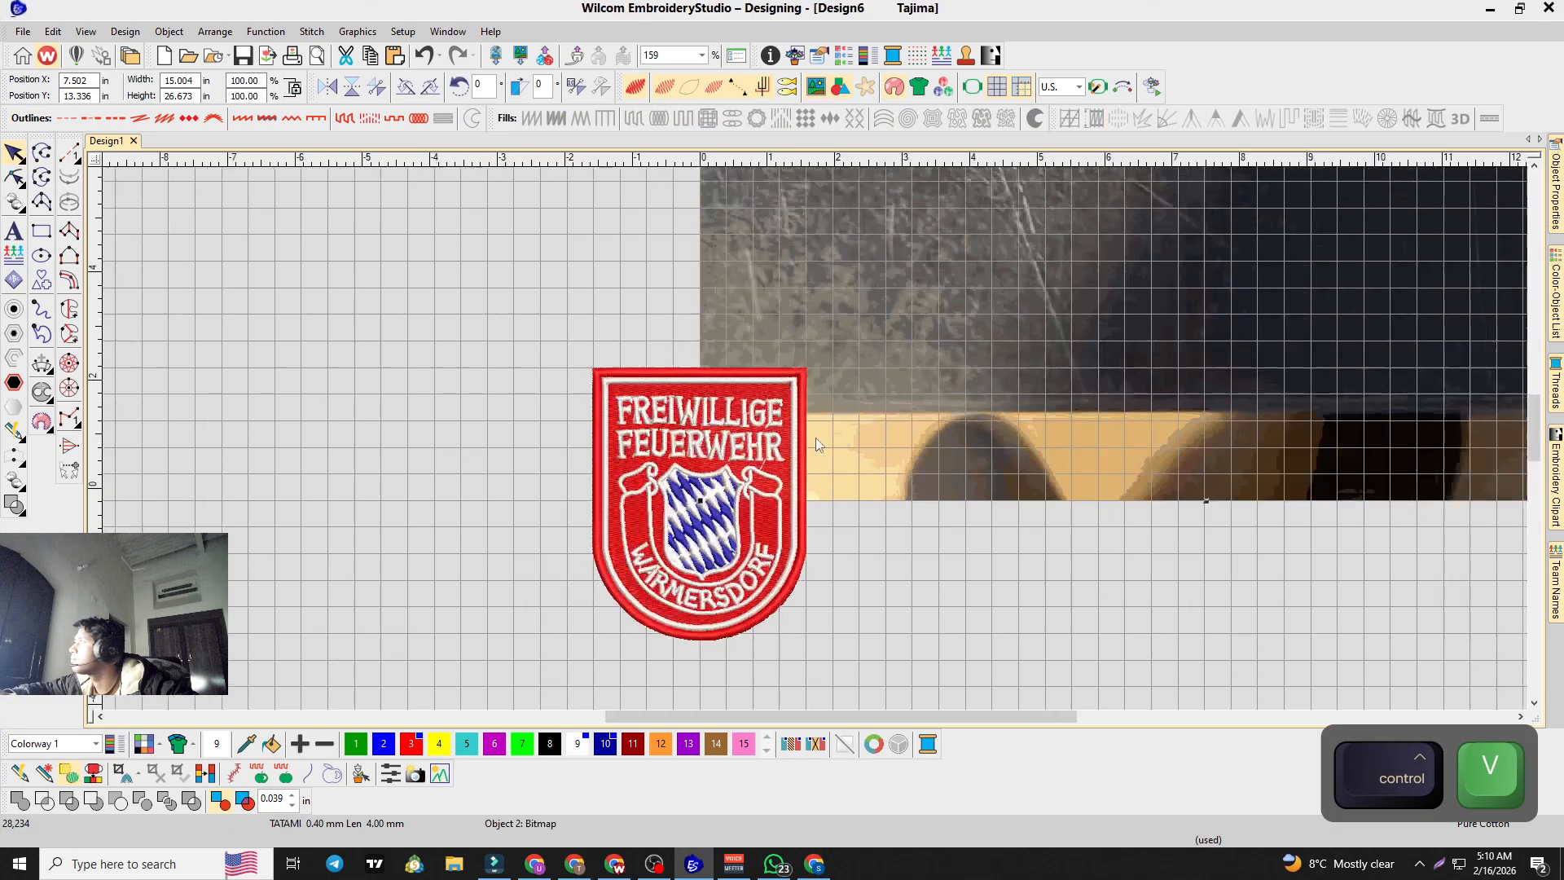
scroll(816, 437, up, 5)
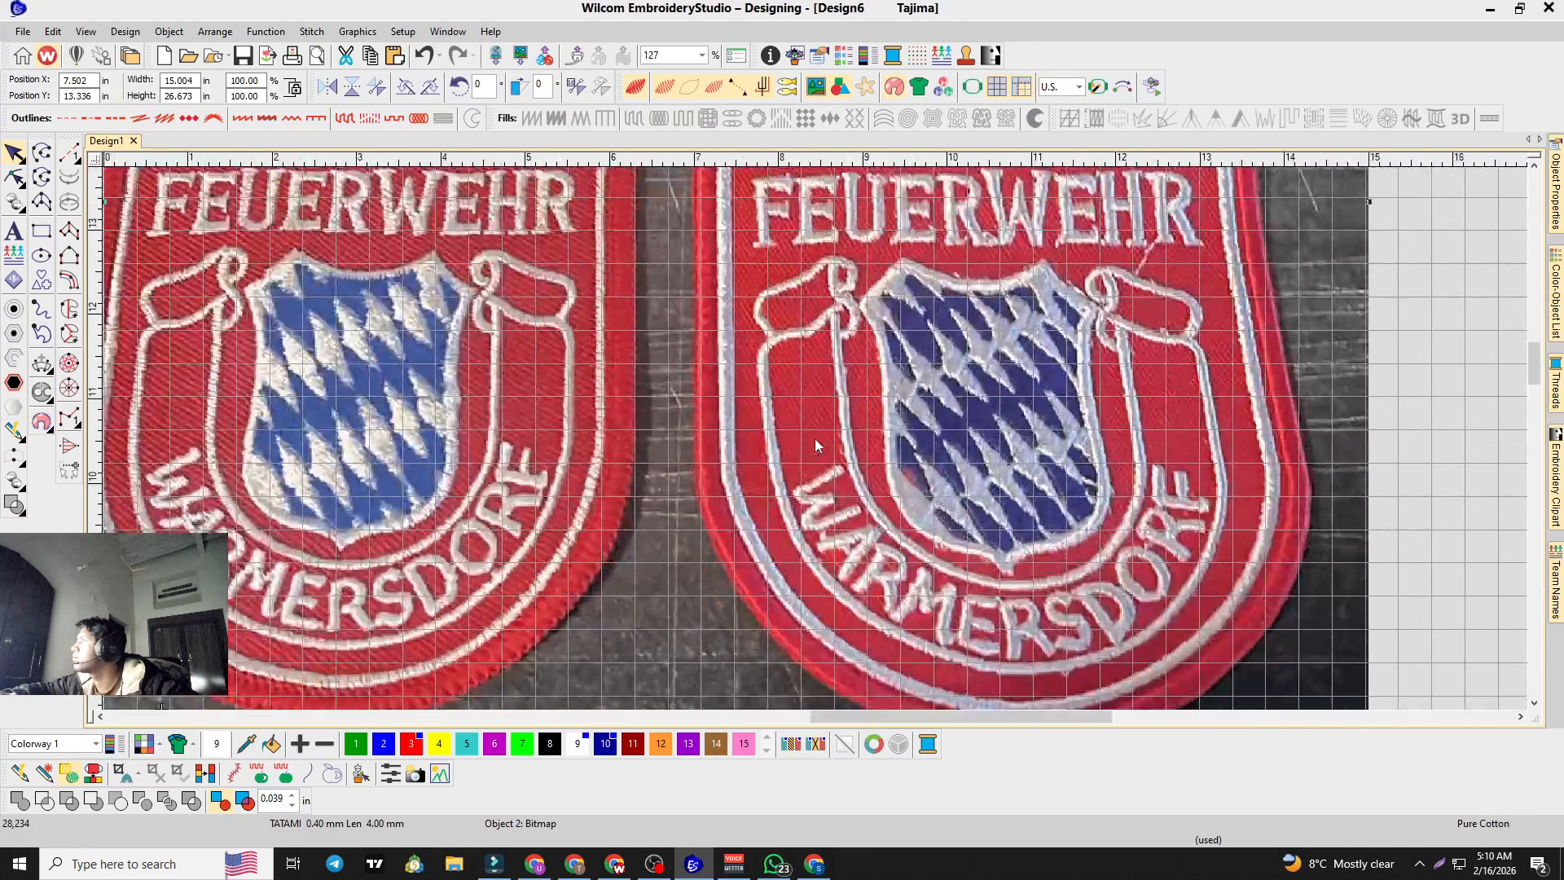
scroll(812, 441, down, 1)
scroll(843, 580, down, 3)
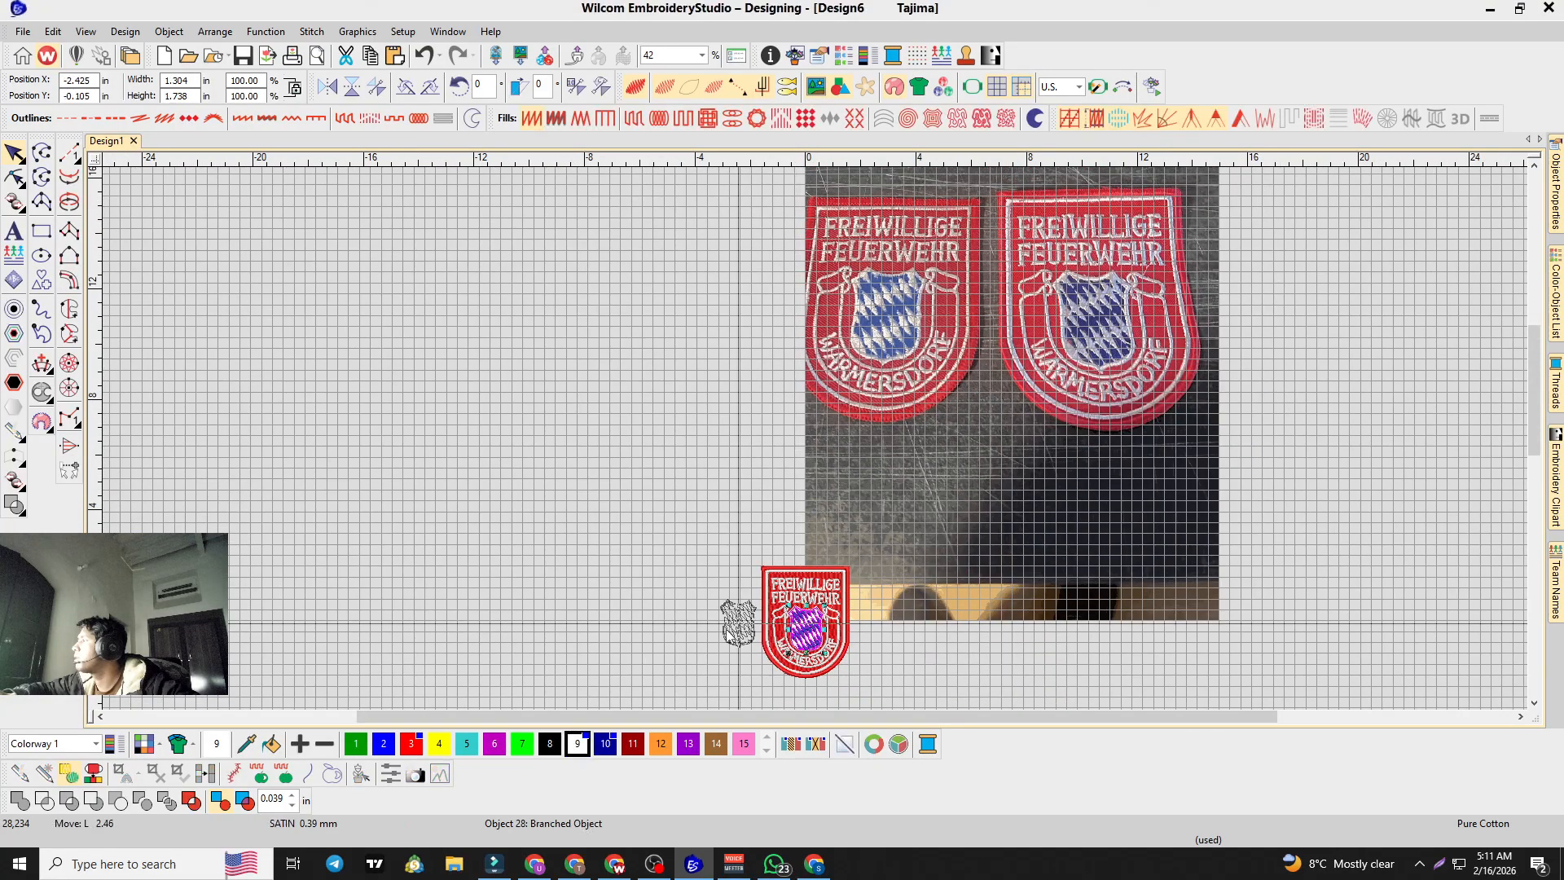
Step: Undo the stray move of the shield piece, then select the whole digitized badge and move it clear of the original badge photo
key(ctrl+z)
drag(653, 426, 877, 598)
drag(776, 499, 541, 459)
scroll(890, 412, down, 2)
scroll(818, 456, up, 3)
Step: Scale the pasted sample photo down to about 4.37 by 7.77 in and place it beside the original badge photo
drag(814, 439, 897, 521)
drag(1113, 202, 1117, 319)
drag(1127, 263, 1110, 378)
drag(1101, 235, 1100, 459)
drag(1146, 315, 866, 419)
scroll(817, 642, down, 2)
drag(846, 499, 717, 346)
scroll(814, 444, up, 8)
scroll(815, 441, down, 2)
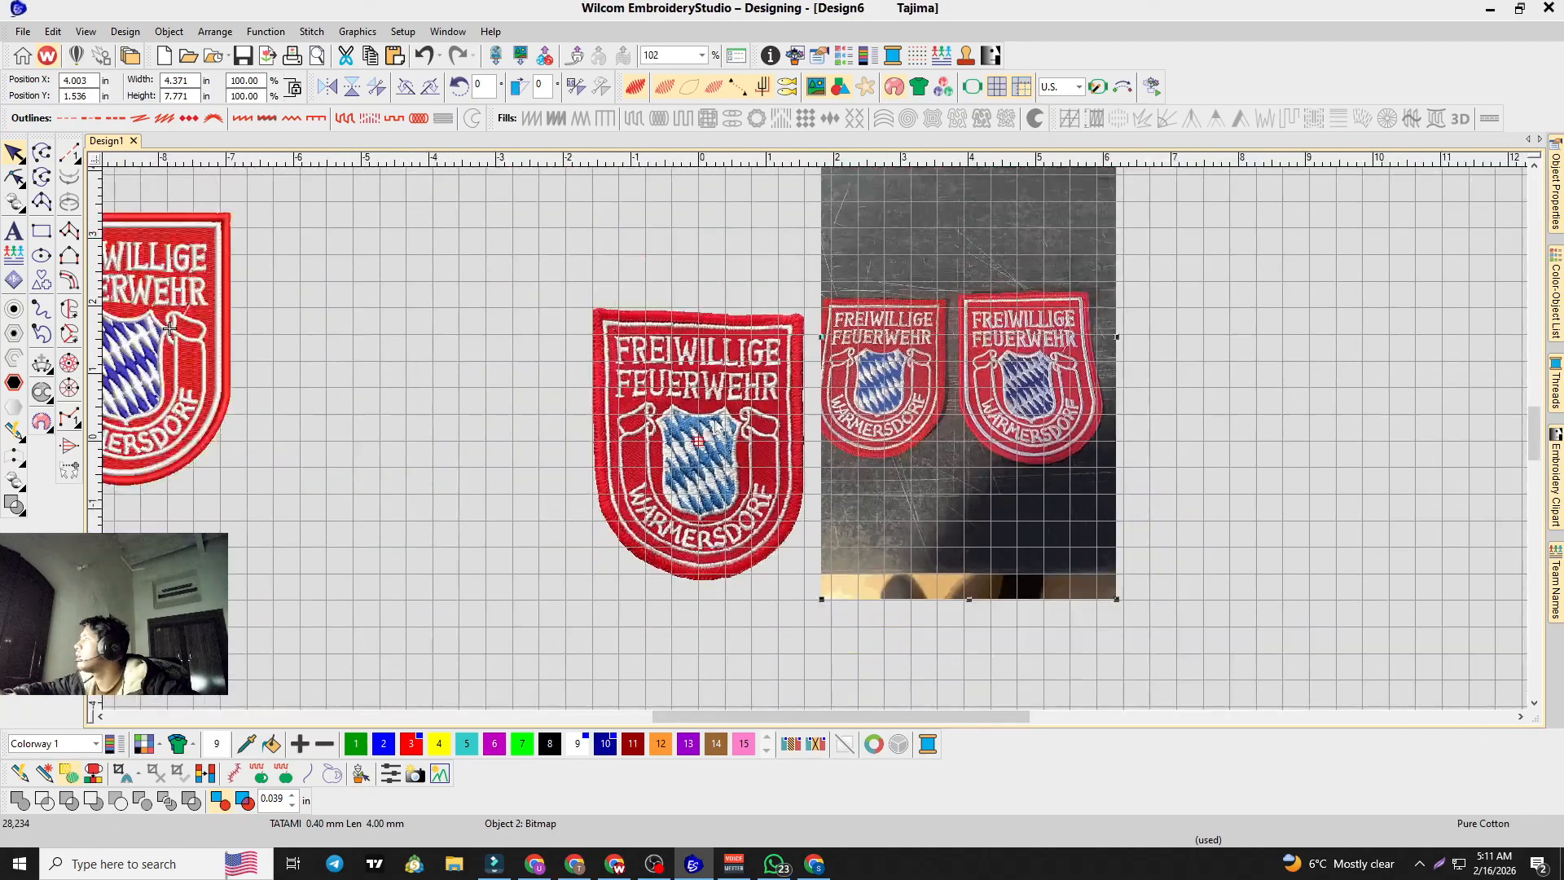
Step: Move the resized sample photo to about X 2.91, Y 0.38 in so that it overlaps the original badge photo
click(613, 304)
scroll(917, 476, up, 3)
drag(963, 287, 784, 478)
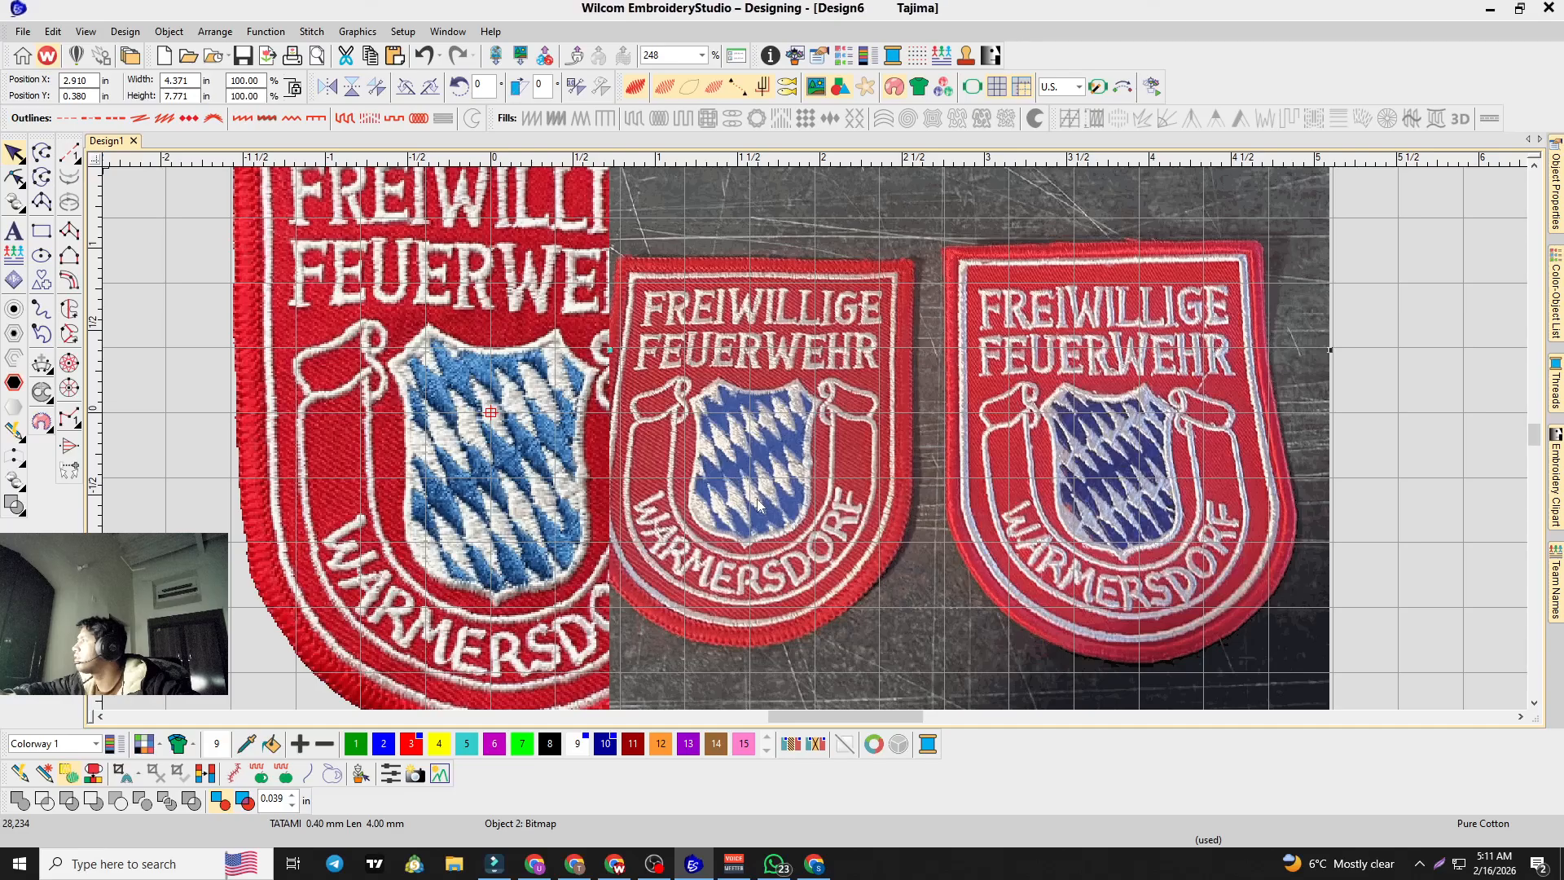
scroll(815, 444, down, 1)
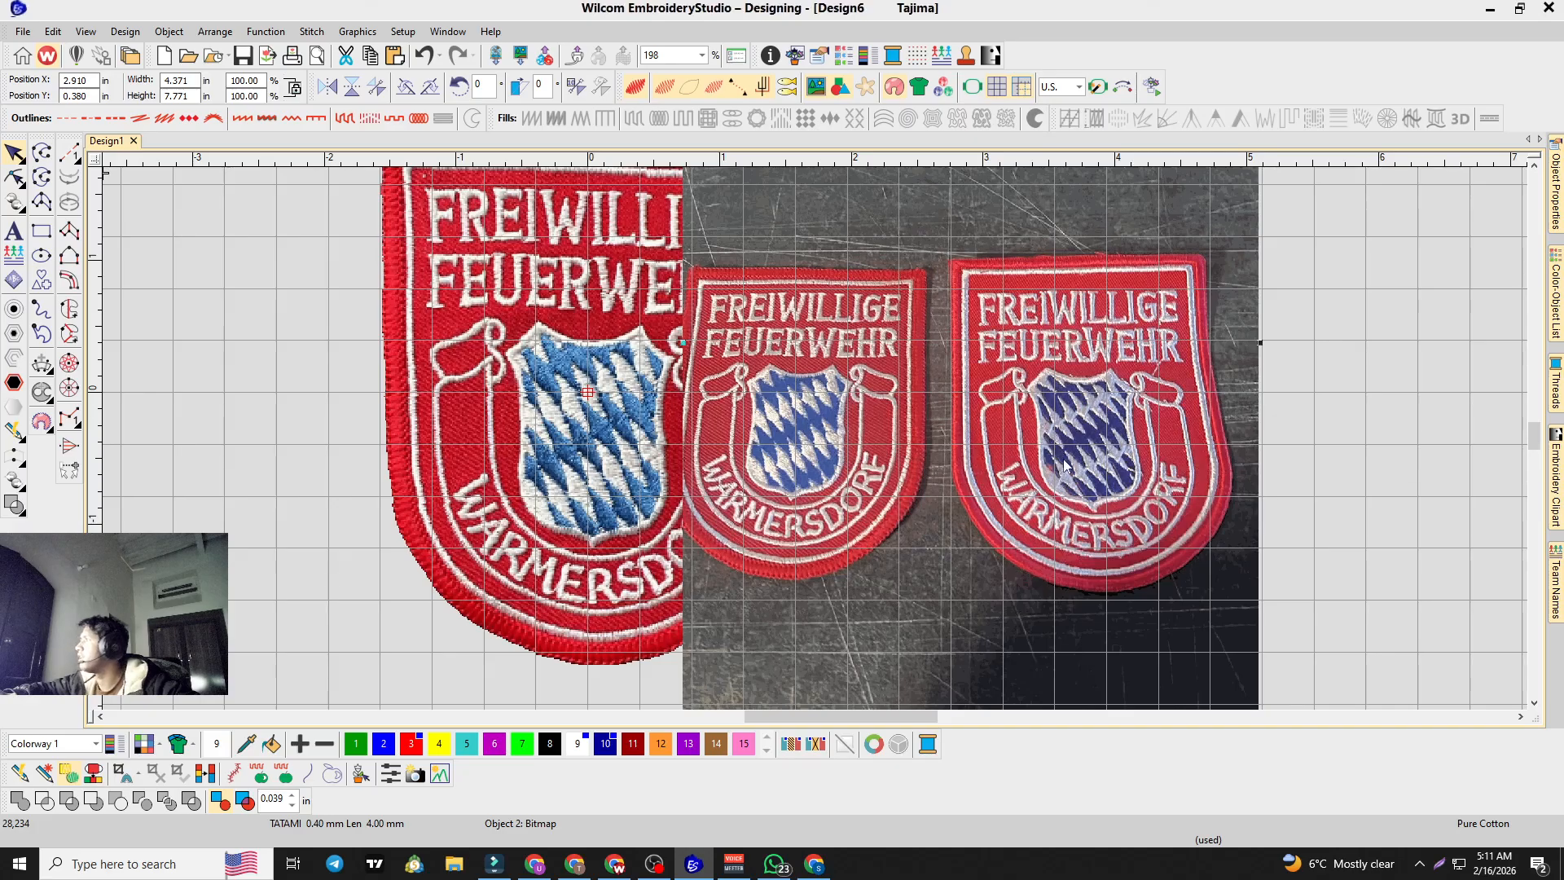
scroll(756, 447, down, 2)
scroll(815, 444, down, 1)
Step: Select the whole digitized badge and place it at about X -0.93, Y 0.44 in, beside the stitched samples for comparison
drag(548, 234, 306, 486)
drag(372, 425, 782, 477)
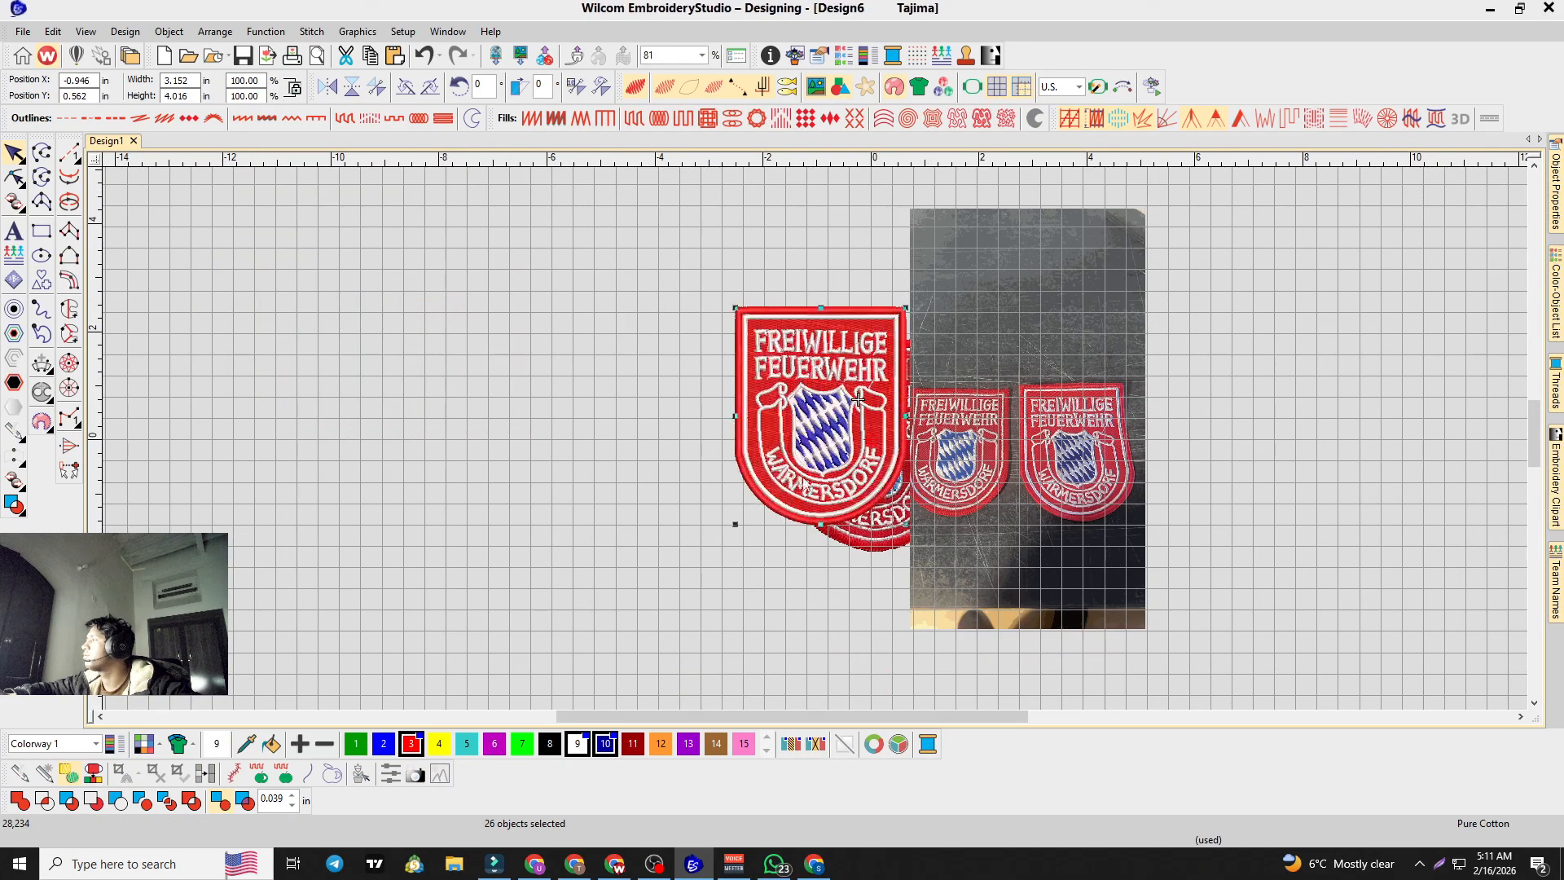
scroll(813, 438, up, 5)
scroll(813, 440, down, 3)
scroll(815, 444, up, 2)
scroll(815, 443, down, 1)
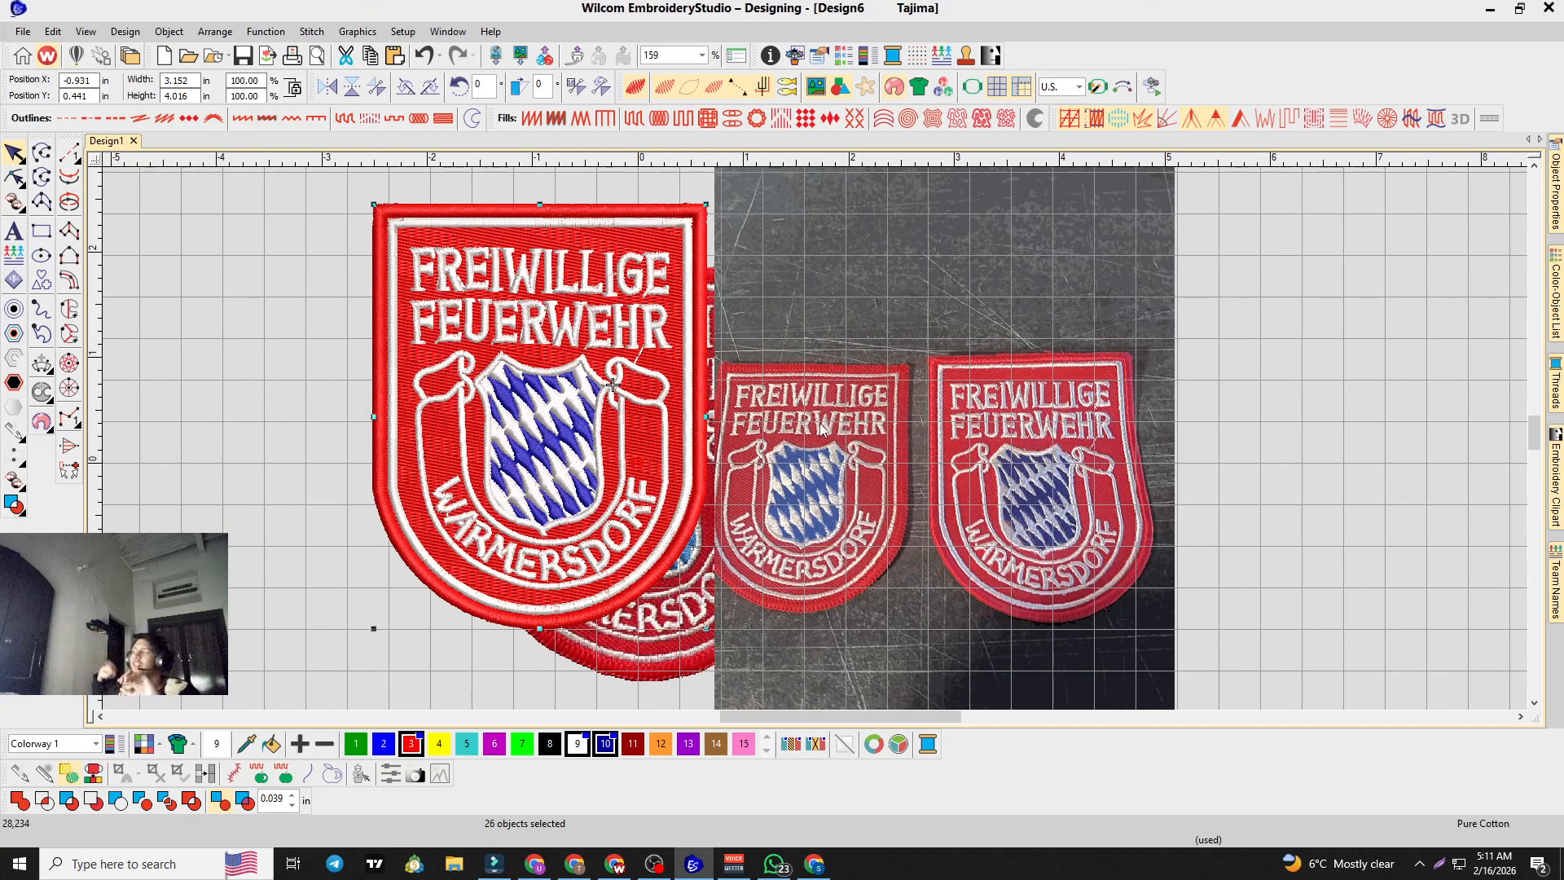